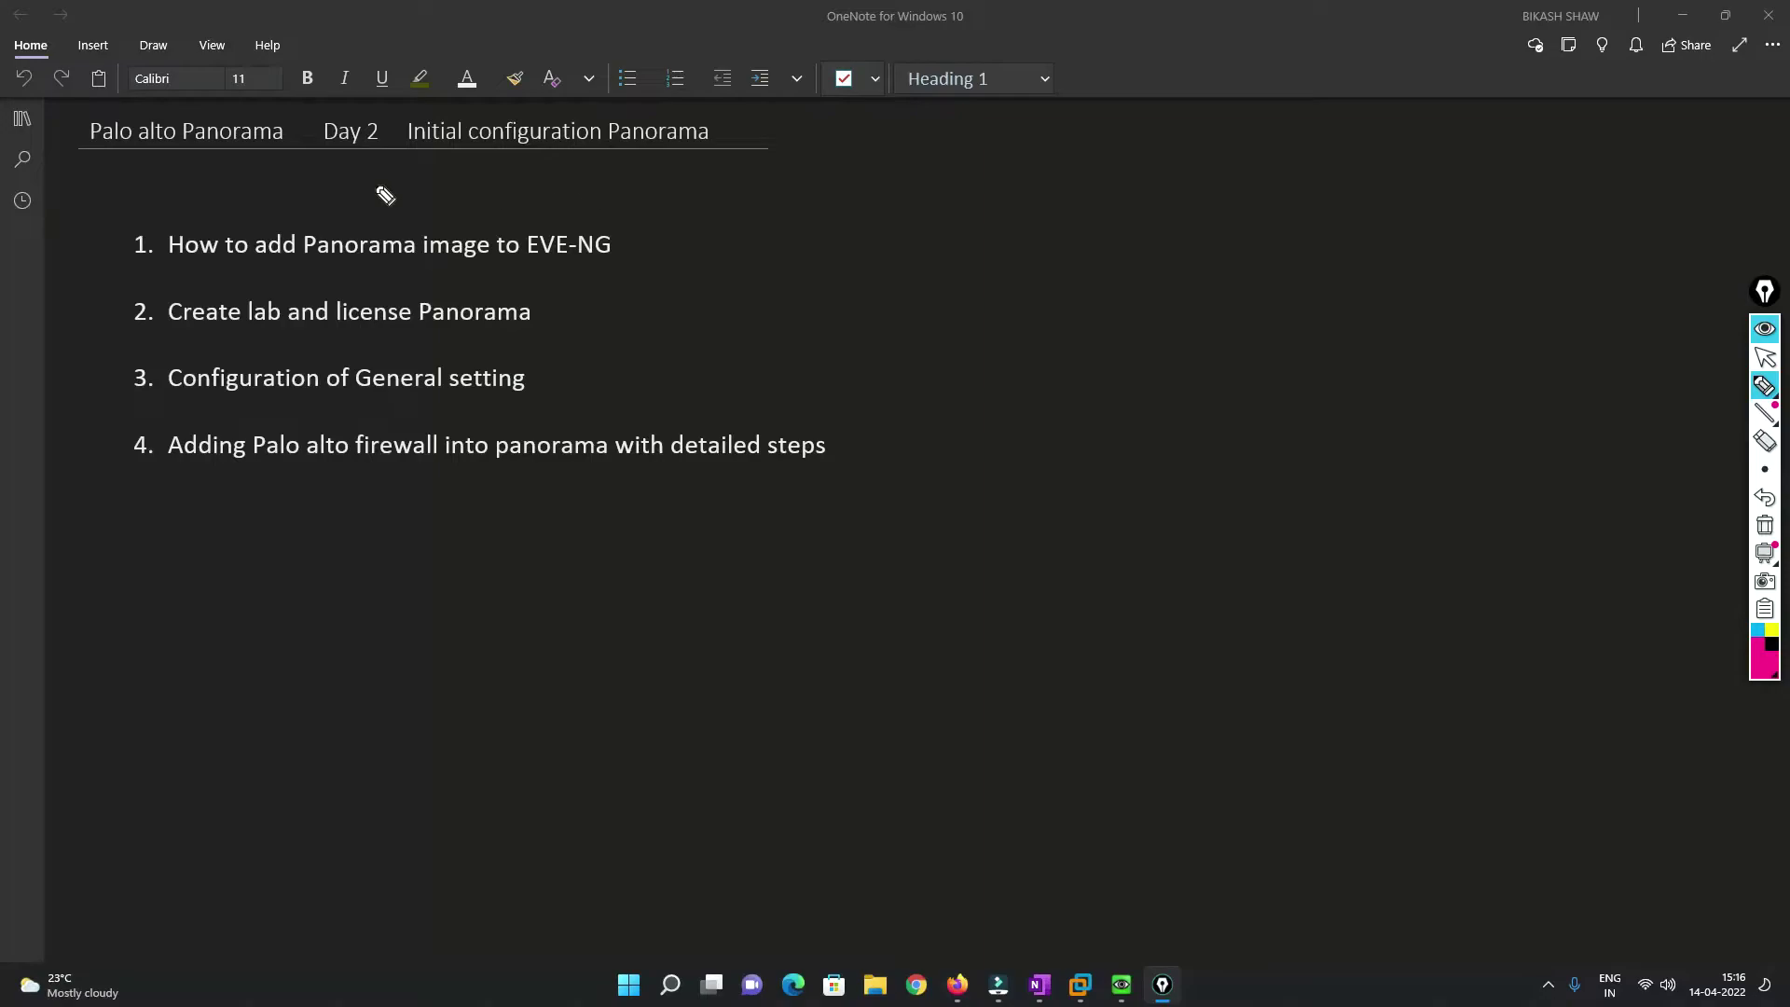
Underline 'Palo alto Panorama', 'Day 2' and 'Initial configuration Panorama' in the title in pink ink.
left_click_drag(327, 164, 370, 170)
left_click_drag(106, 164, 201, 163)
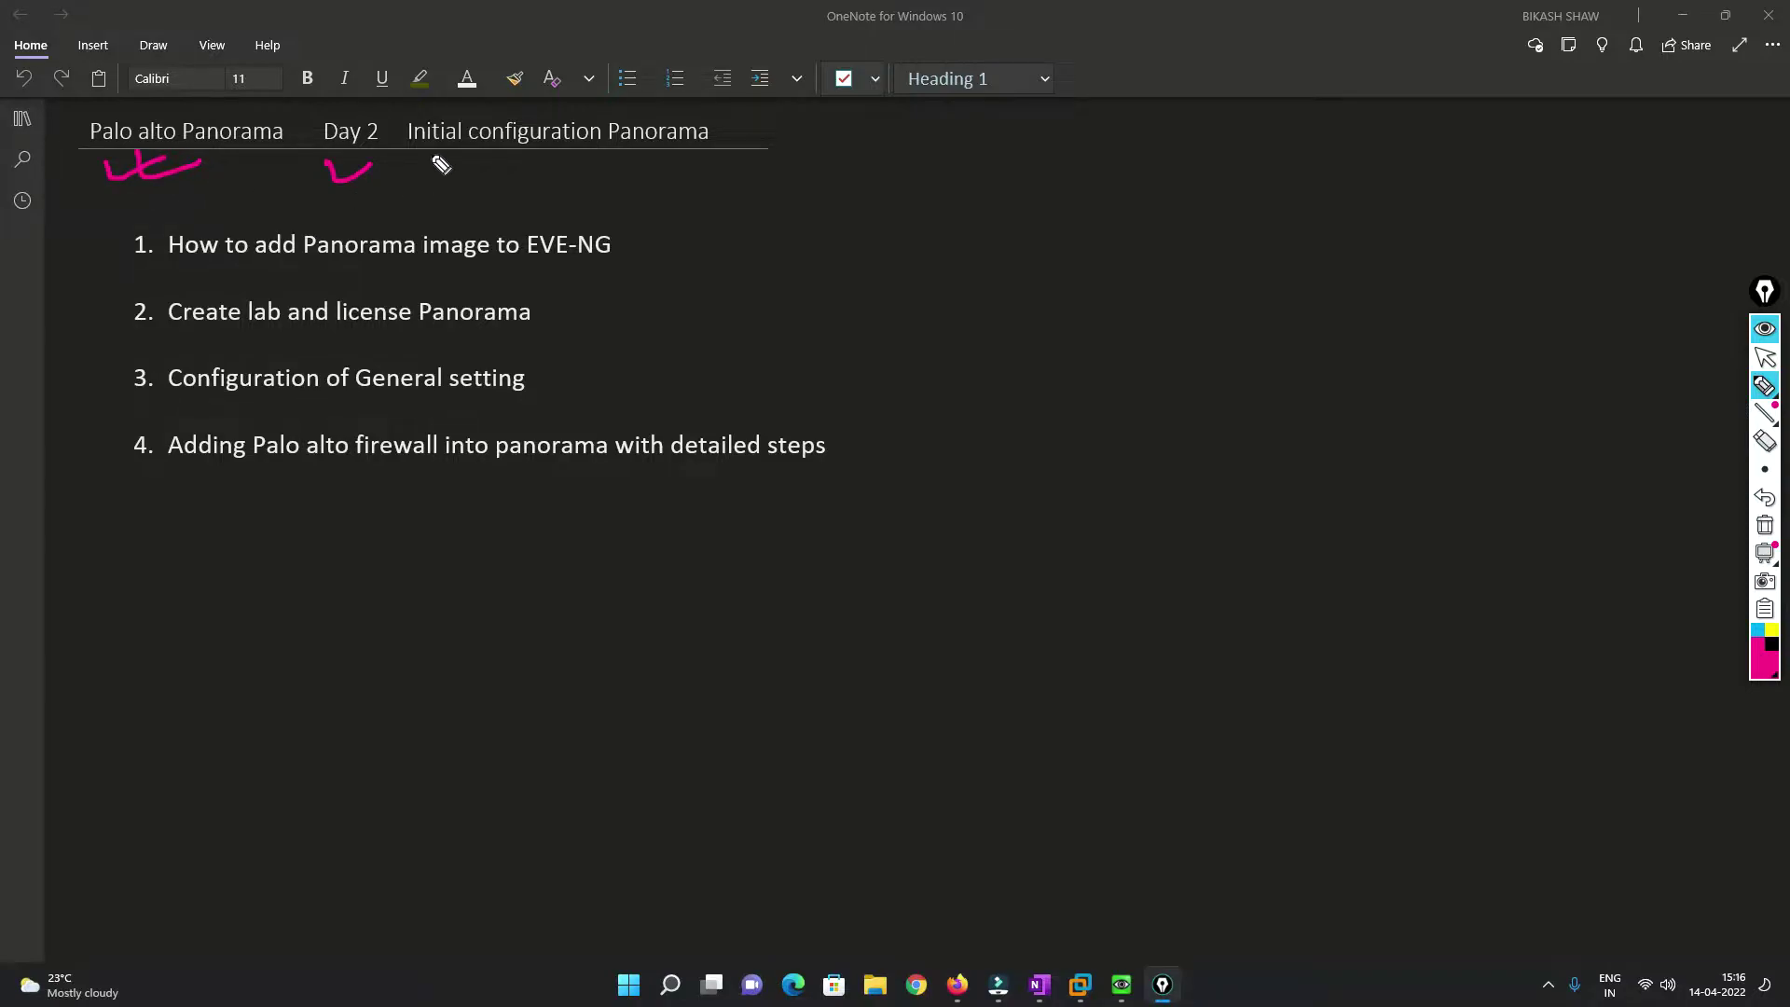
mouse_move(399, 117)
left_mouse_down()
mouse_move(395, 198)
mouse_move(439, 165)
mouse_move(737, 161)
mouse_move(724, 192)
left_mouse_up()
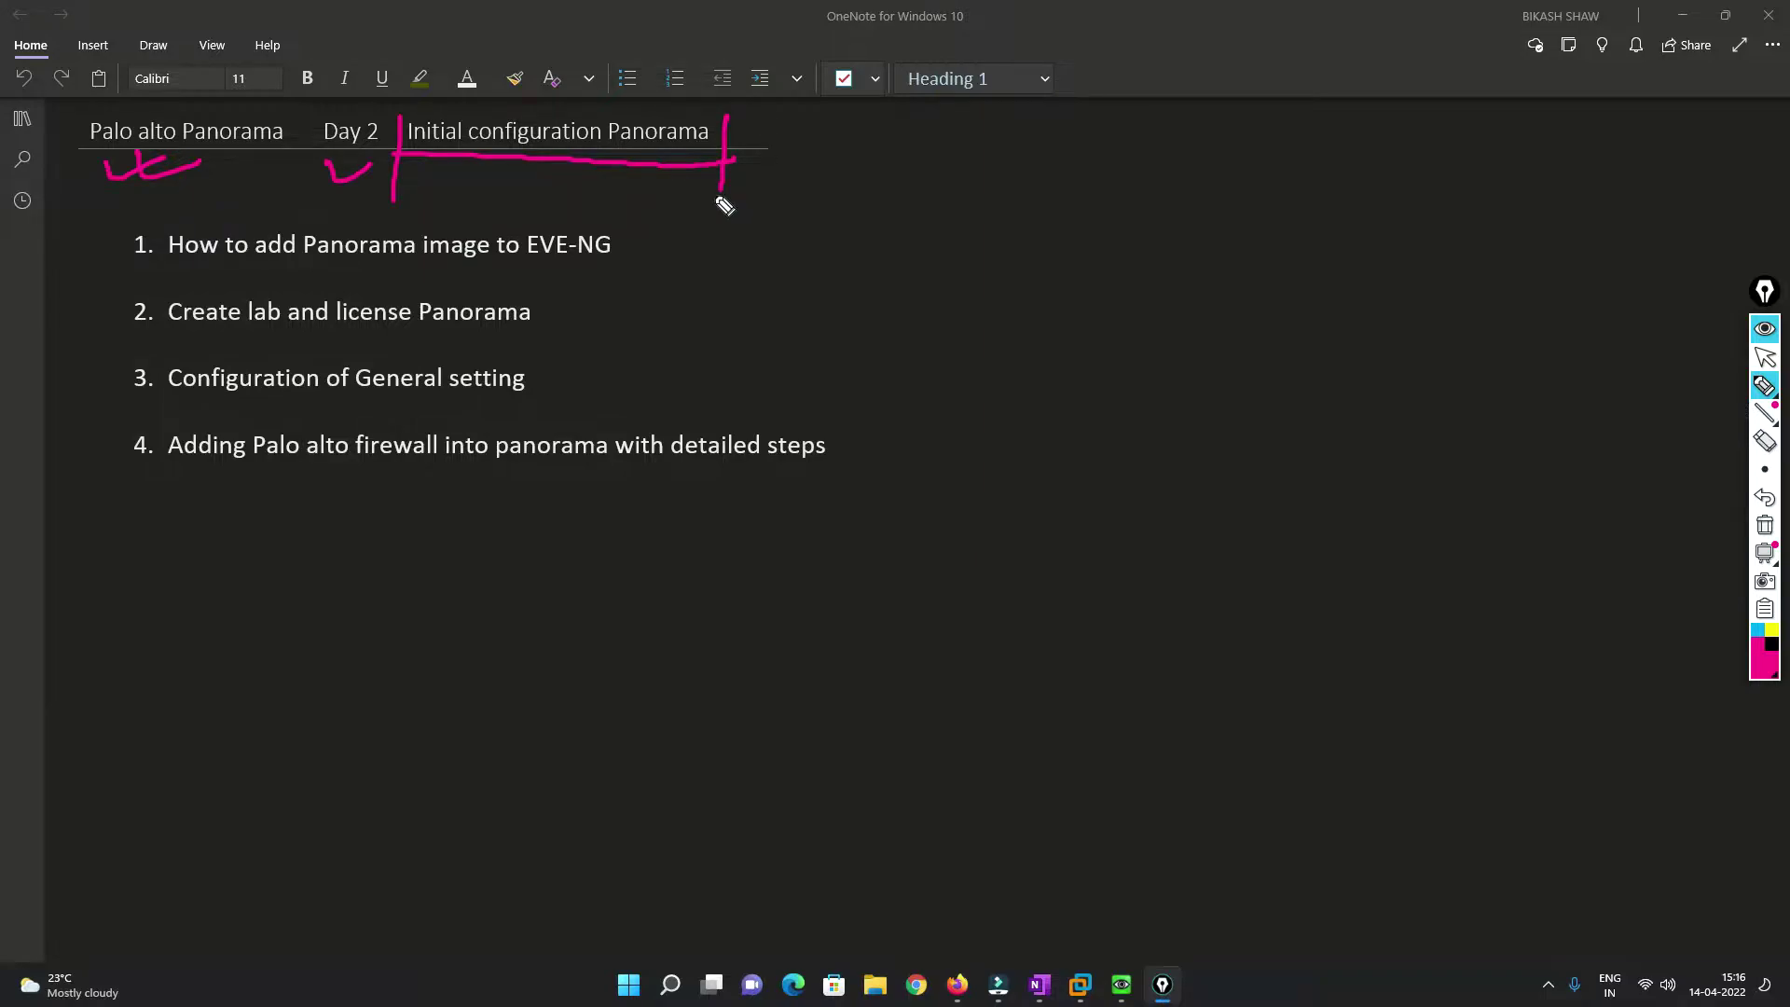
Tick all four agenda topics and draw a brace grouping them together.
left_click_drag(635, 233, 716, 222)
left_click_drag(560, 317, 643, 290)
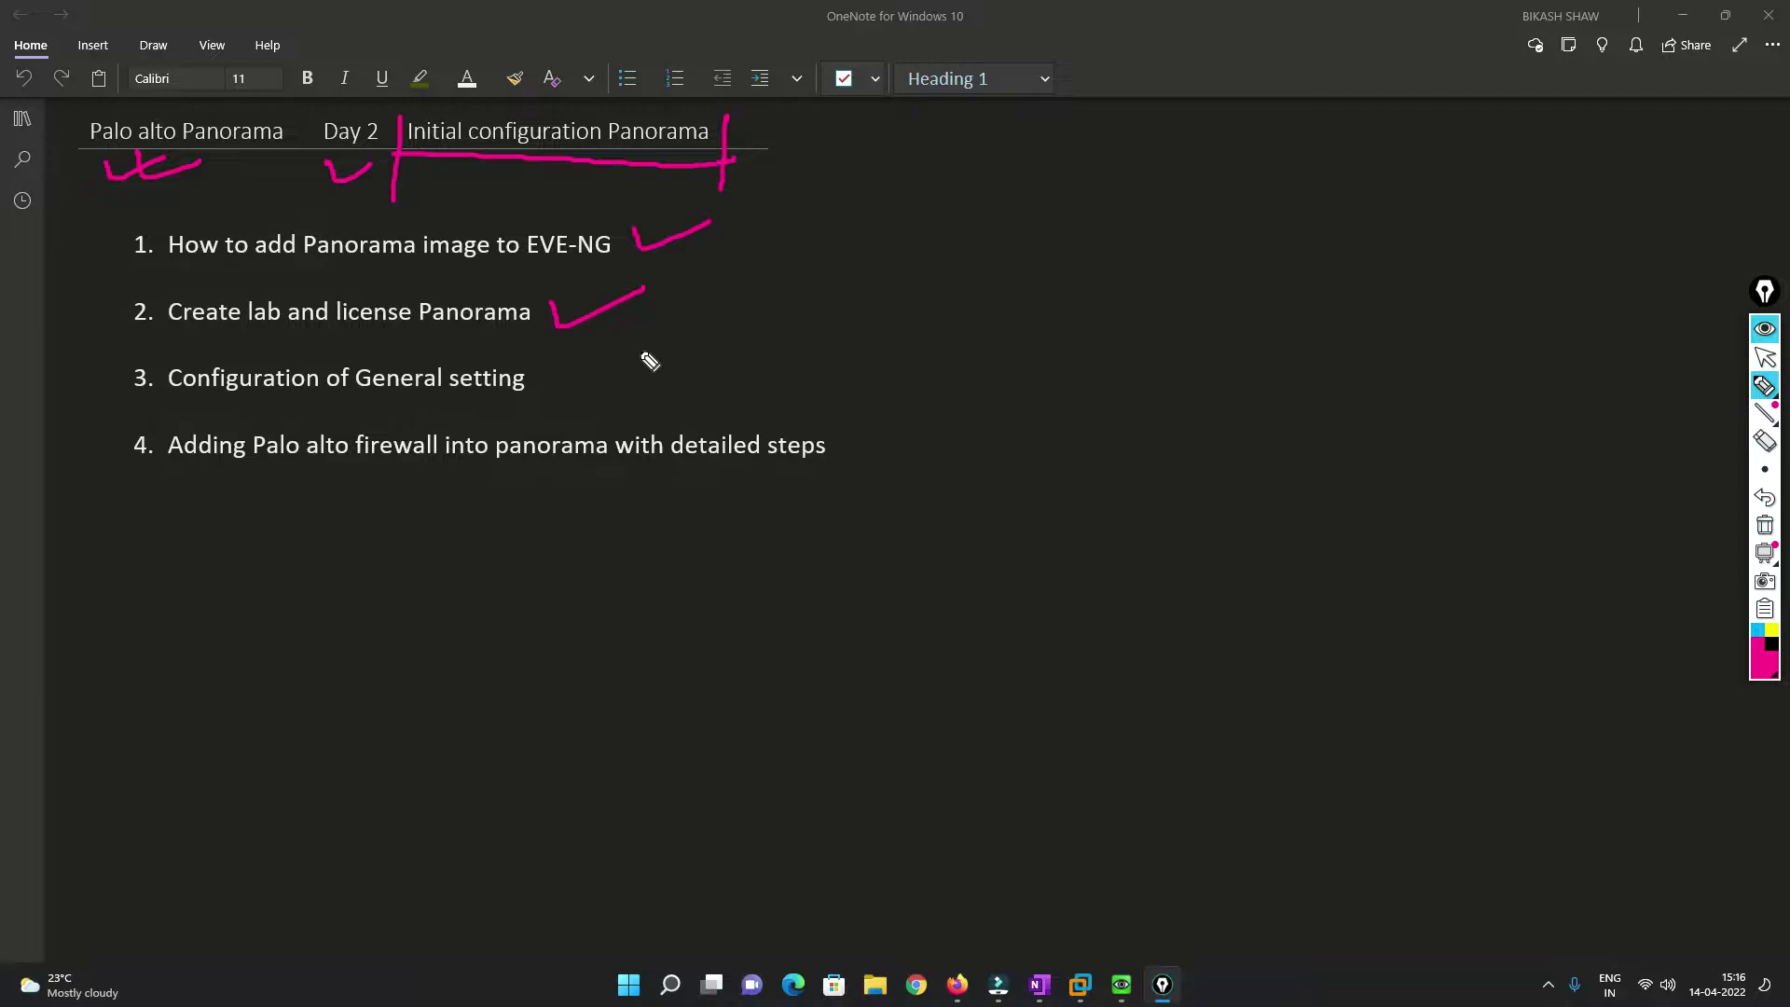
left_click_drag(557, 369, 652, 346)
left_click_drag(847, 429, 910, 428)
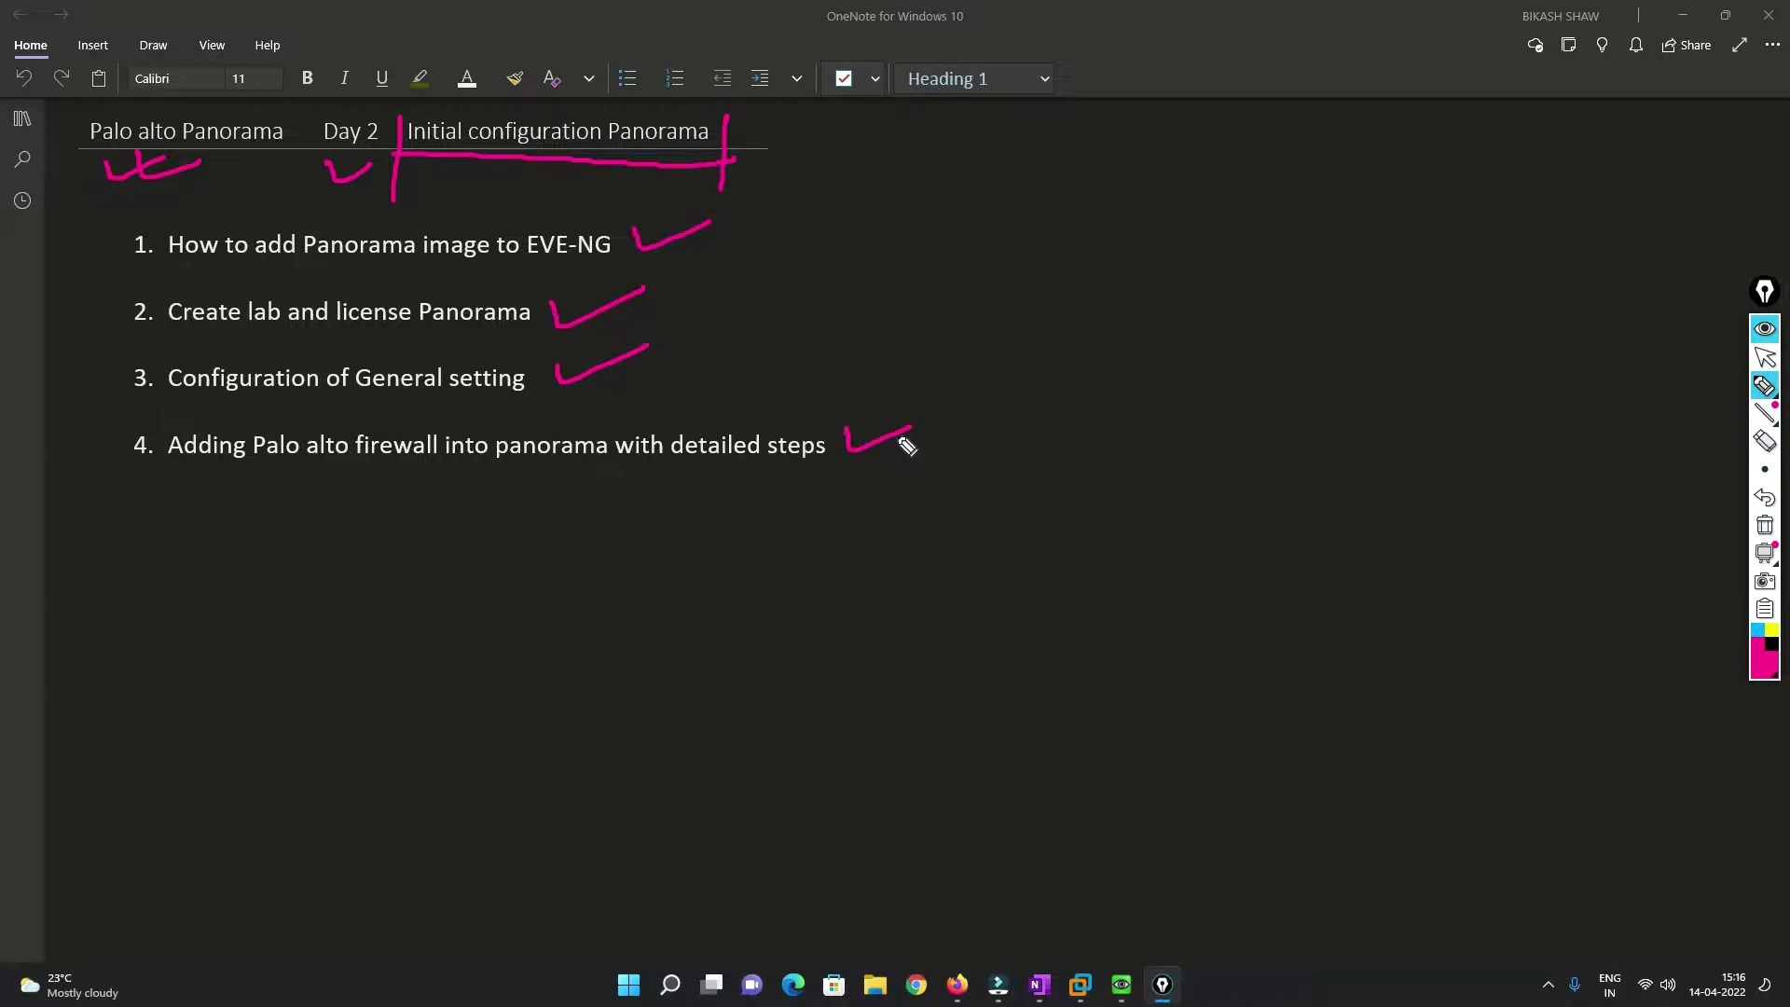
mouse_move(941, 207)
left_mouse_down()
mouse_move(979, 244)
mouse_move(953, 422)
left_mouse_up()
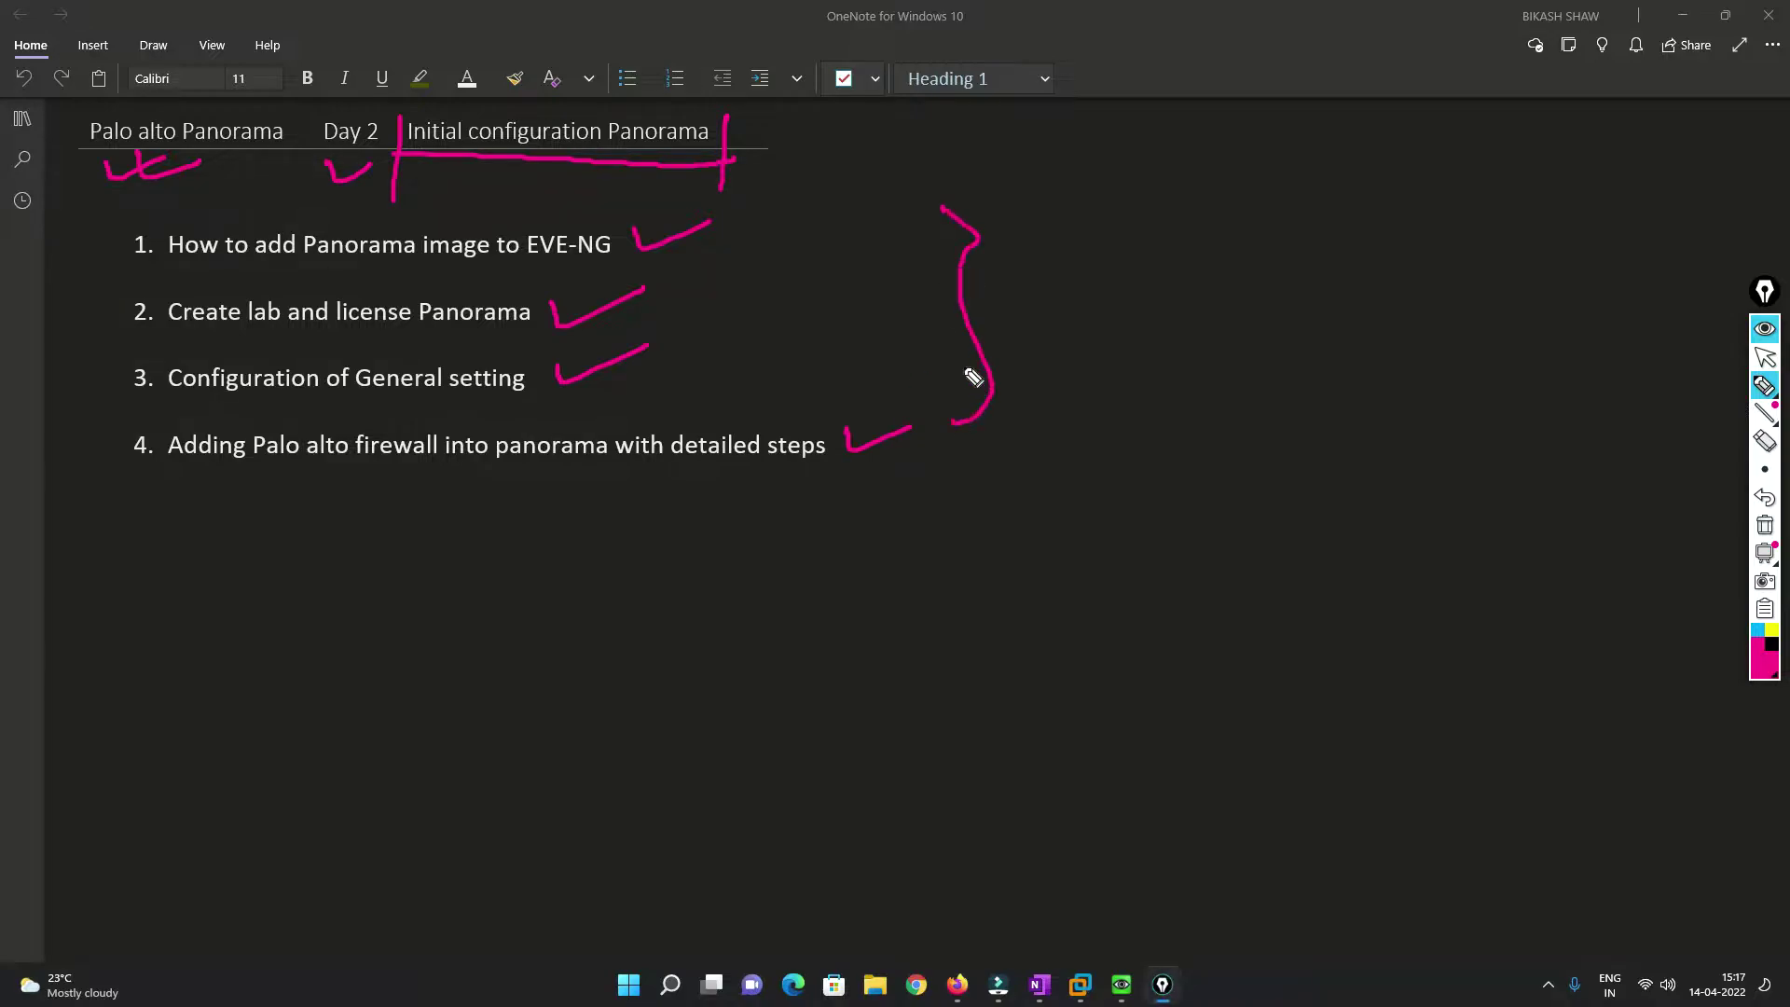
Draw an arrow from the brace and handwrite the step chain: eve, Panorama, search.
left_click_drag(966, 323, 1070, 329)
mouse_move(1087, 328)
left_mouse_down()
mouse_move(1088, 344)
mouse_move(1159, 300)
mouse_move(1091, 431)
mouse_move(1123, 443)
mouse_move(1167, 399)
left_mouse_up()
mouse_move(1136, 446)
left_mouse_down()
mouse_move(1146, 463)
mouse_move(1130, 463)
left_mouse_up()
mouse_move(1111, 537)
left_mouse_down()
mouse_move(1203, 479)
mouse_move(1217, 483)
mouse_move(1177, 559)
mouse_move(1193, 550)
left_mouse_up()
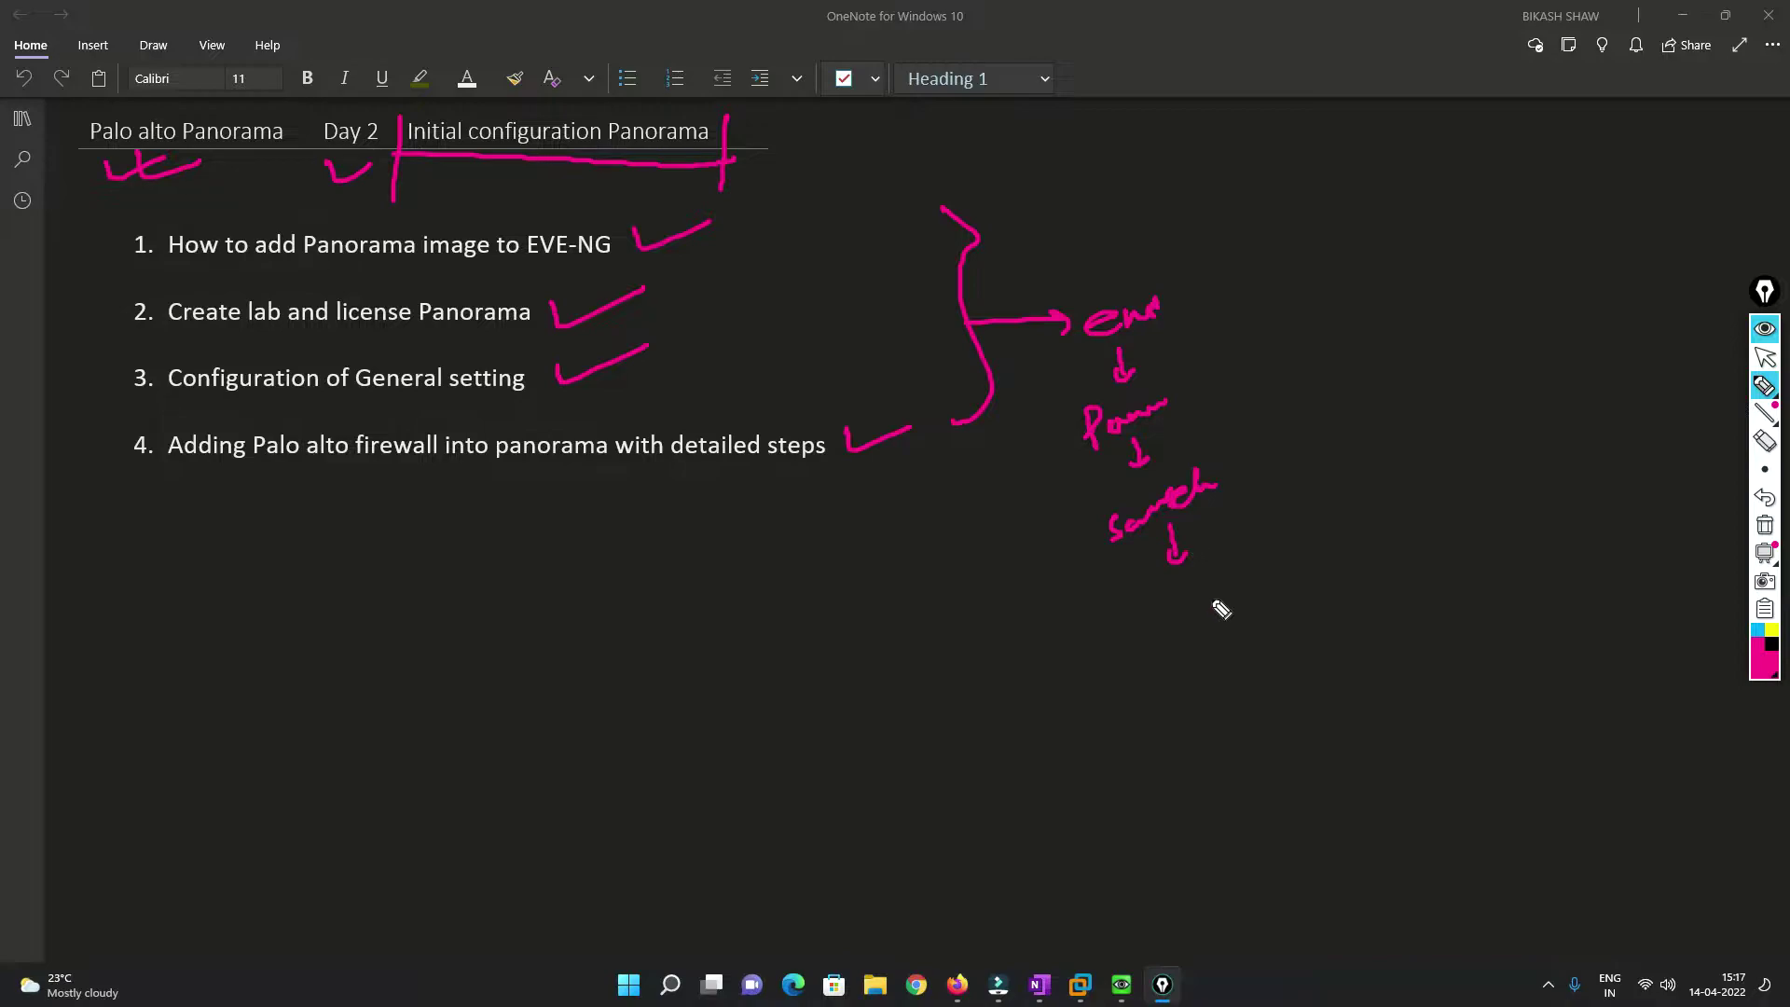
Add the implementation and final steps, then underline the first topic's heading.
mouse_move(1159, 612)
left_mouse_down()
mouse_move(1172, 643)
mouse_move(1288, 568)
left_mouse_up()
mouse_move(1231, 623)
left_mouse_down()
mouse_move(1219, 688)
mouse_move(1285, 656)
left_mouse_up()
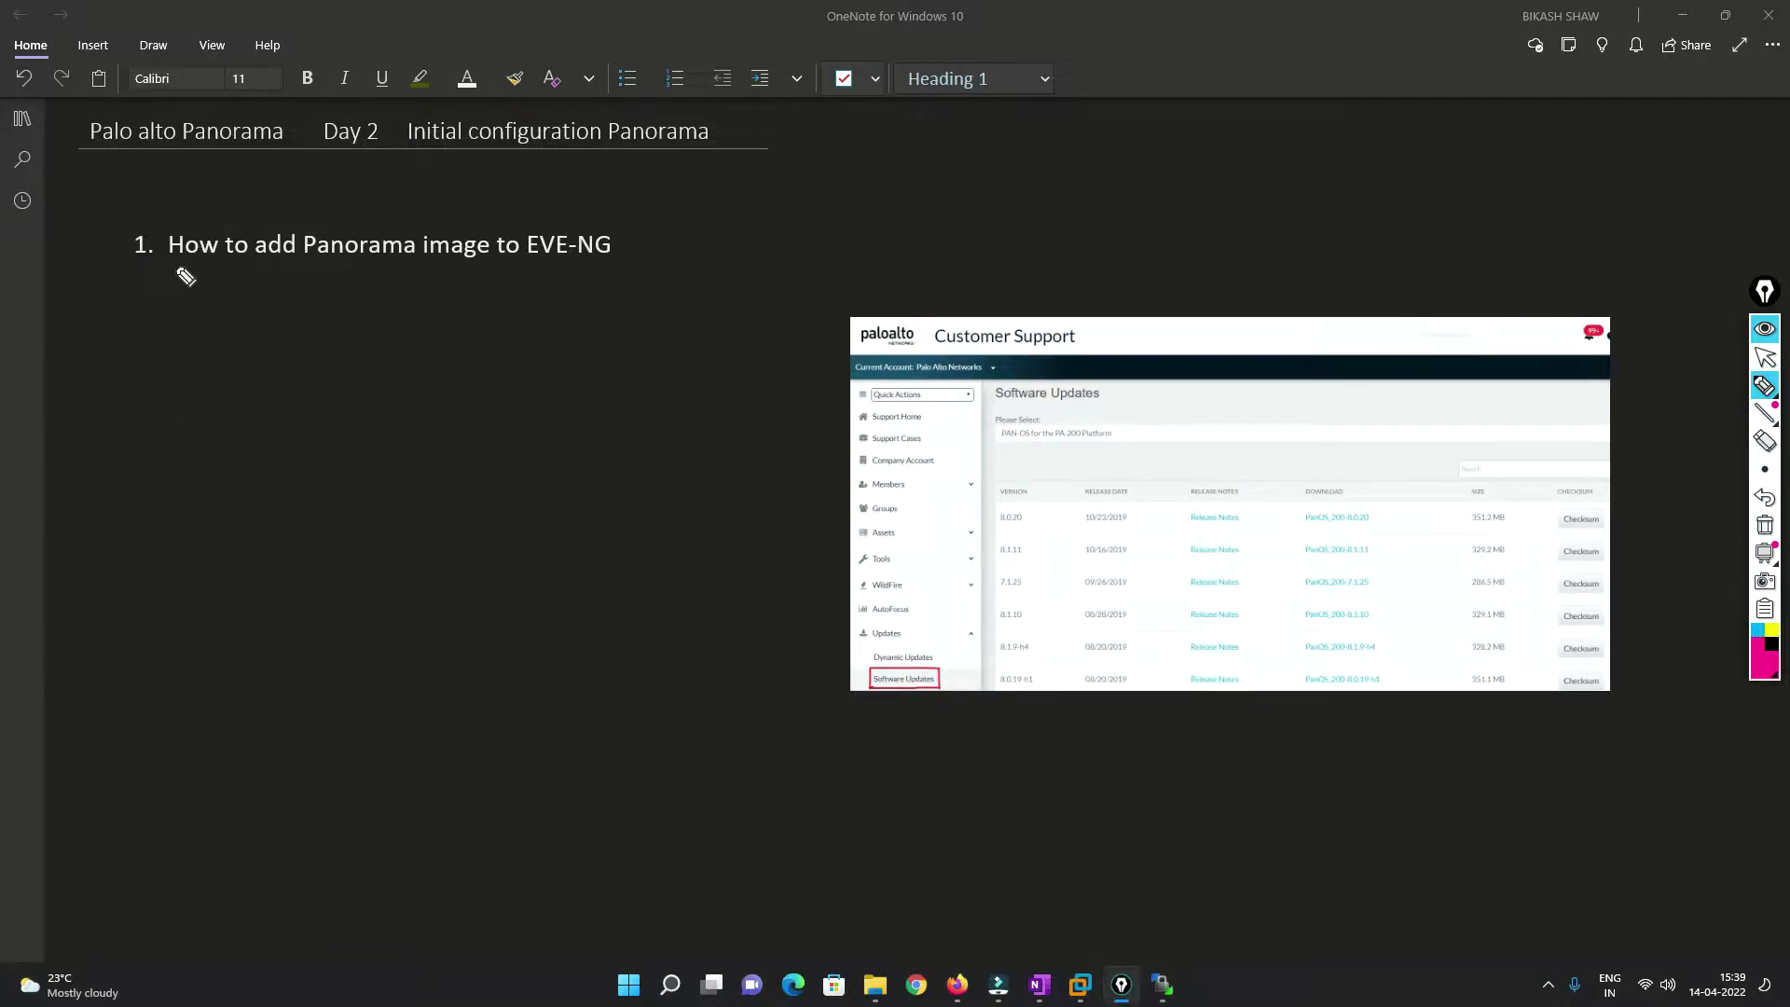
left_click_drag(175, 267, 609, 270)
Bracket and tick the Customer Support title, tick the paloalto logo, and add a short note above.
left_click_drag(924, 314, 923, 354)
left_click_drag(1084, 317, 1085, 352)
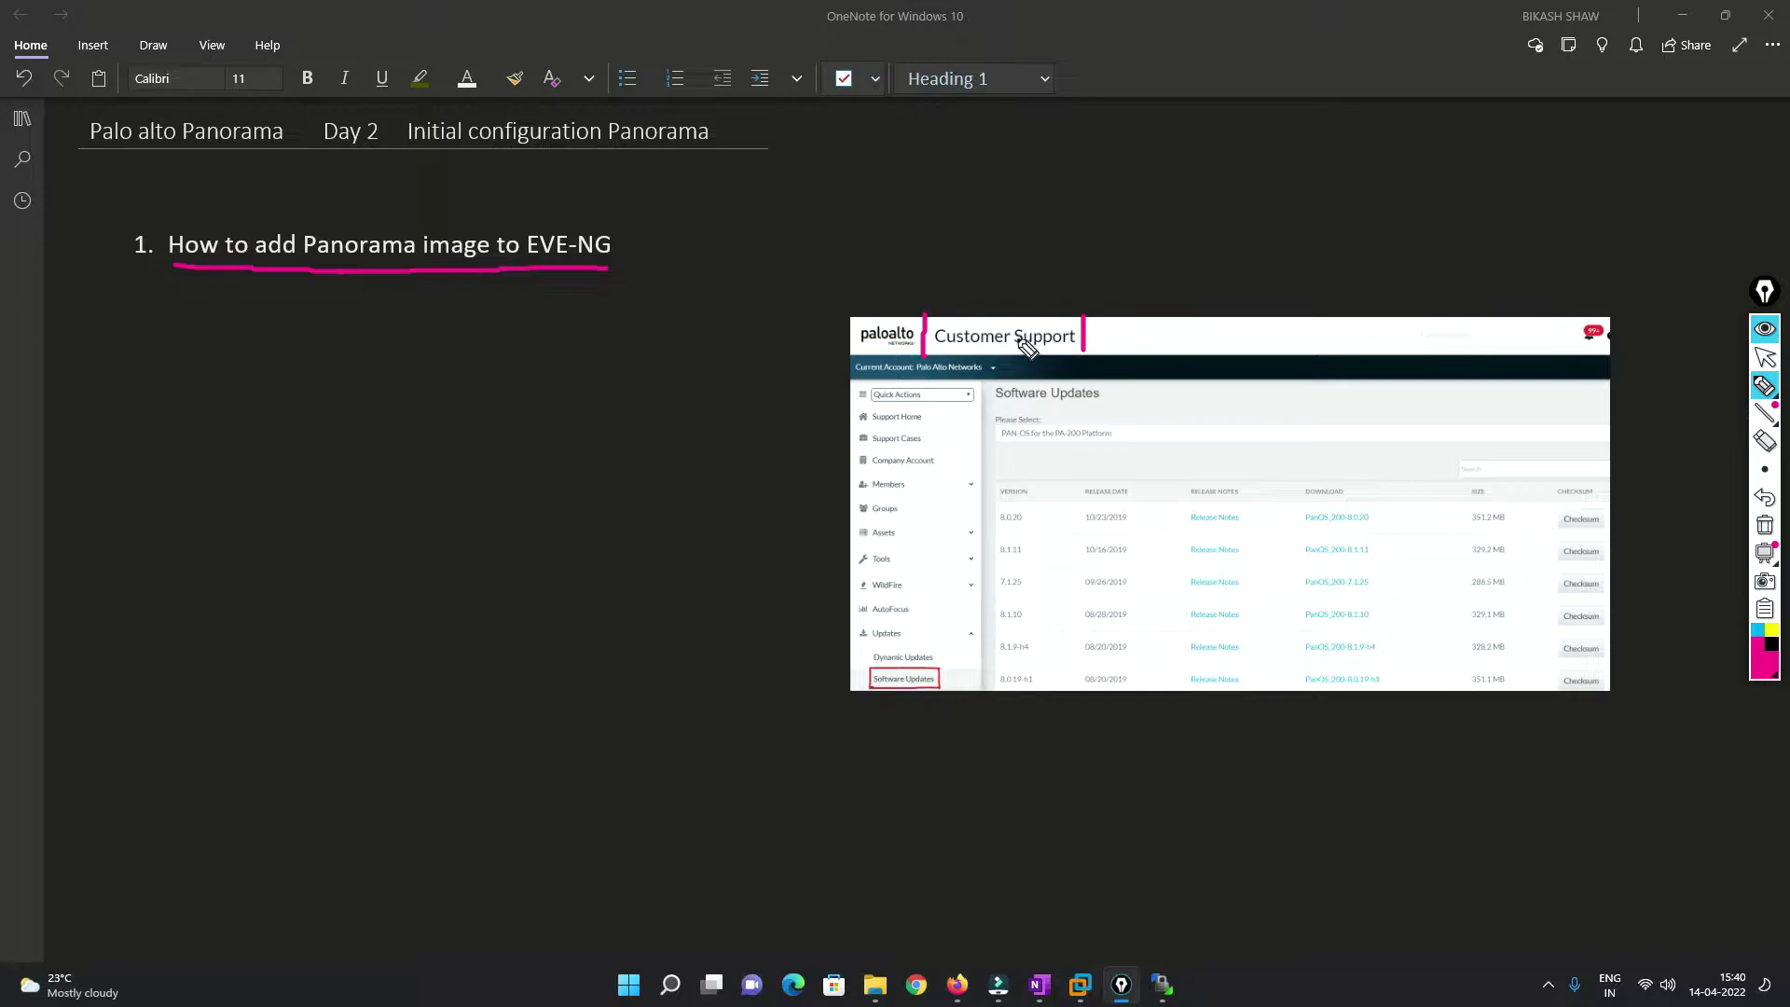
left_click_drag(976, 314, 1014, 309)
left_click_drag(877, 317, 938, 291)
mouse_move(1098, 243)
left_mouse_down()
mouse_move(1104, 265)
mouse_move(1141, 248)
left_mouse_up()
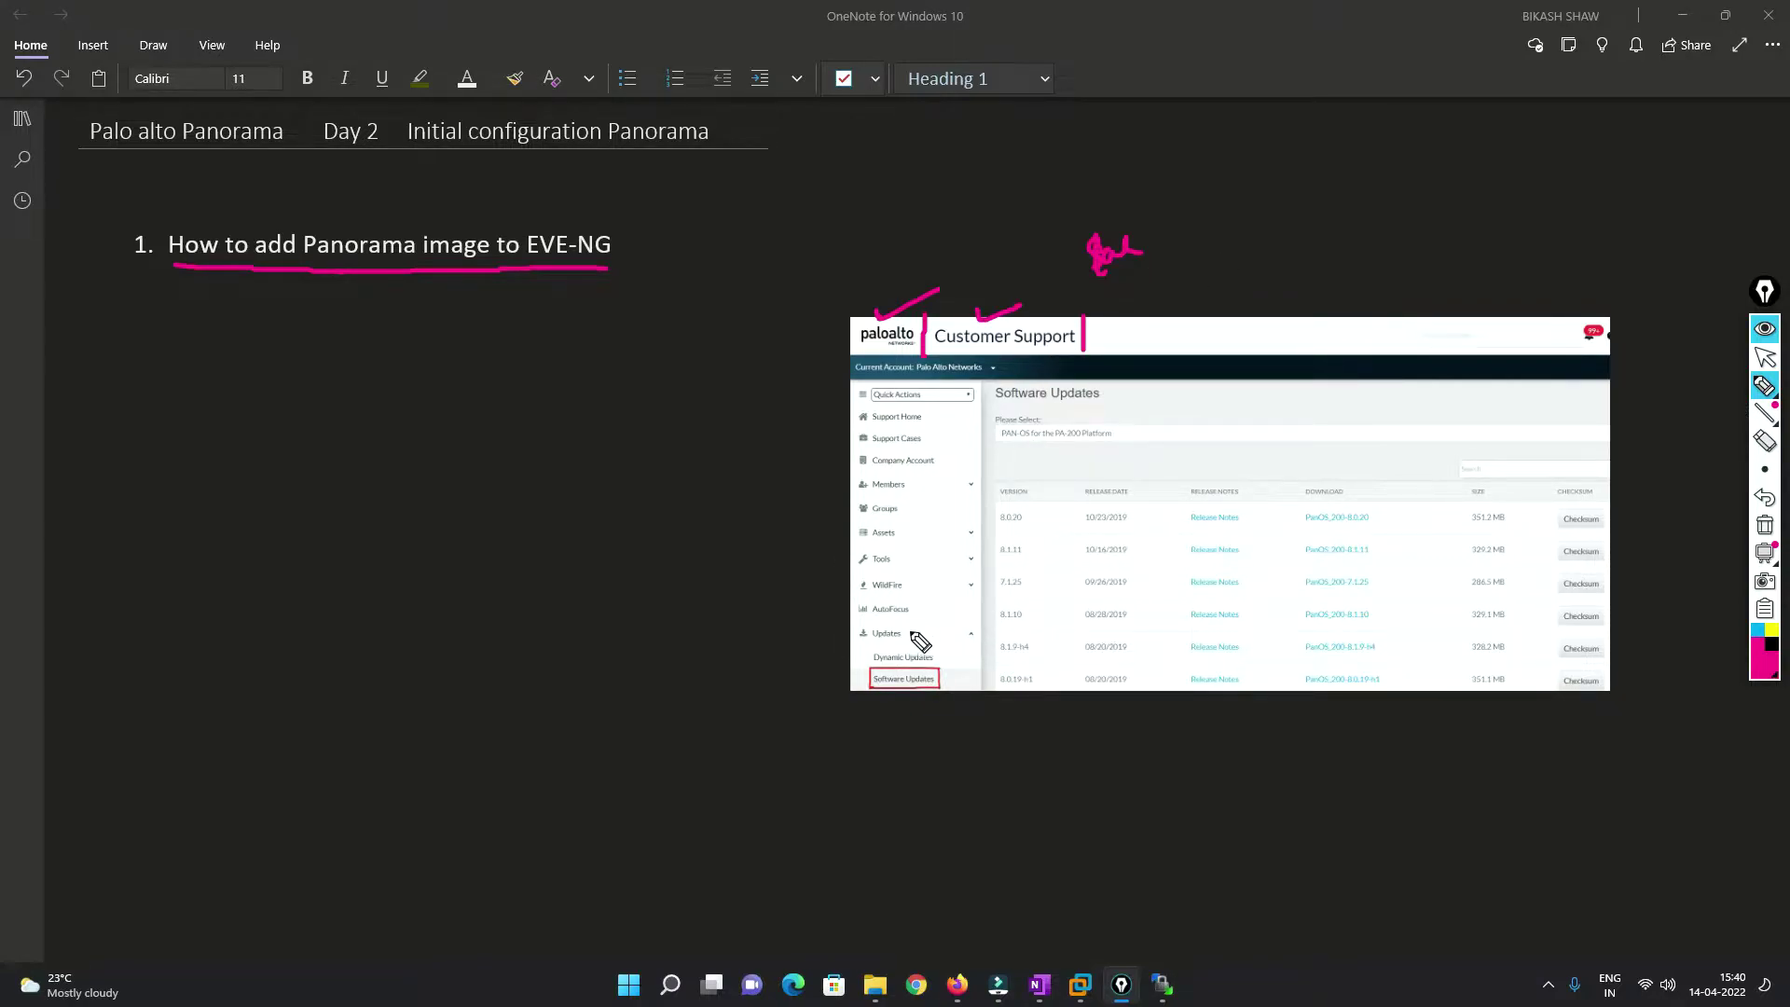
Circle Updates, write 'Panorama base image', circle 8.0.20 noting 8.10, and circle a download link.
mouse_move(910, 621)
left_mouse_down()
mouse_move(865, 618)
mouse_move(853, 637)
mouse_move(876, 650)
mouse_move(909, 625)
mouse_move(873, 678)
mouse_move(932, 701)
mouse_move(949, 683)
mouse_move(931, 671)
mouse_move(947, 673)
left_mouse_up()
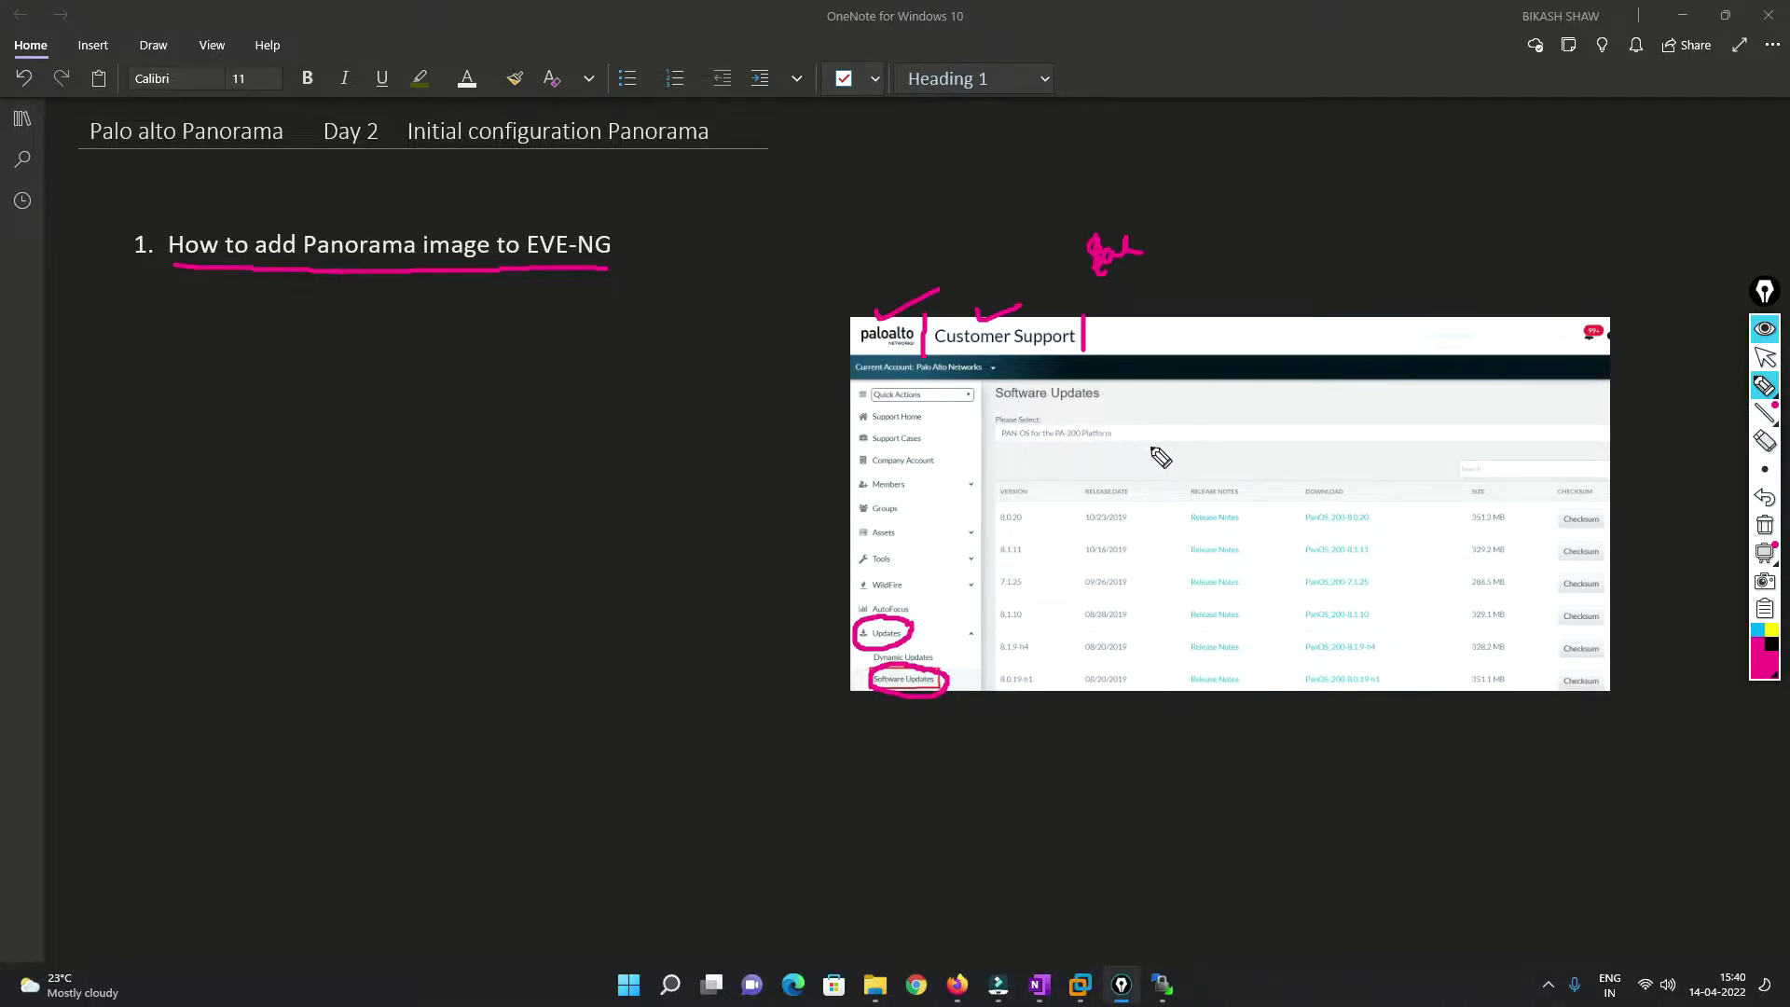
mouse_move(1140, 420)
left_mouse_down()
mouse_move(1205, 437)
mouse_move(1418, 412)
left_mouse_up()
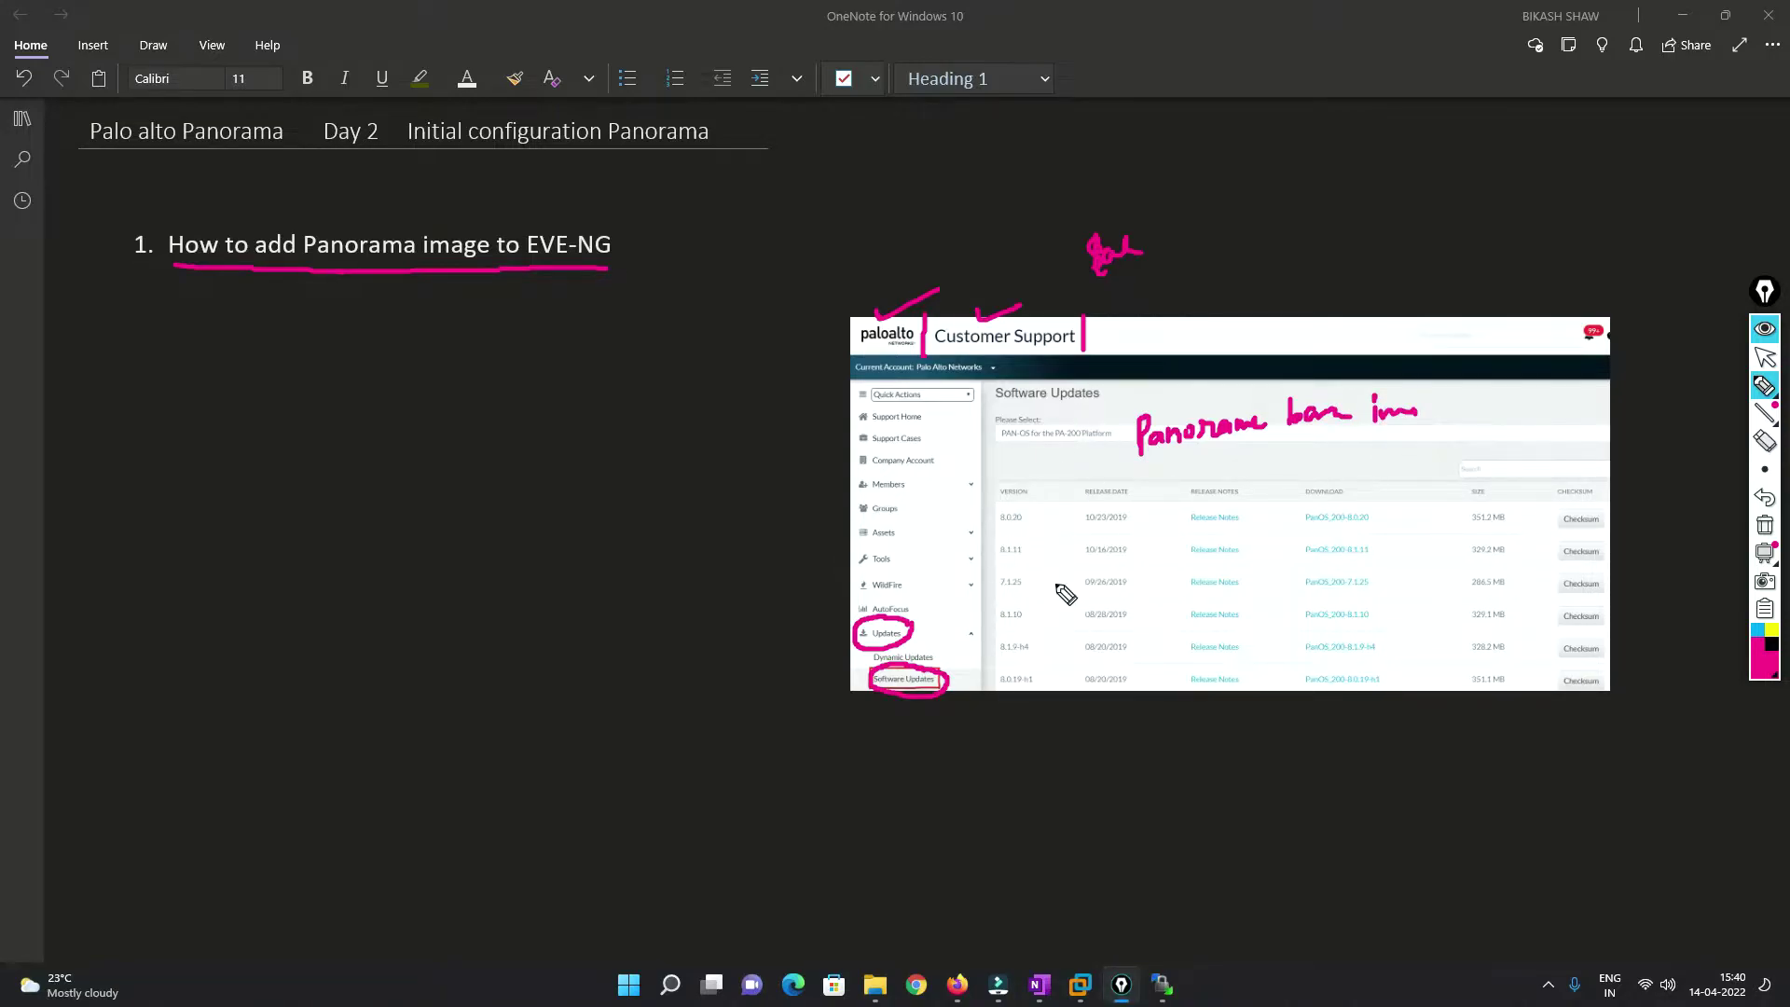
mouse_move(1023, 504)
left_mouse_down()
mouse_move(1026, 528)
mouse_move(1046, 481)
mouse_move(1103, 467)
left_mouse_up()
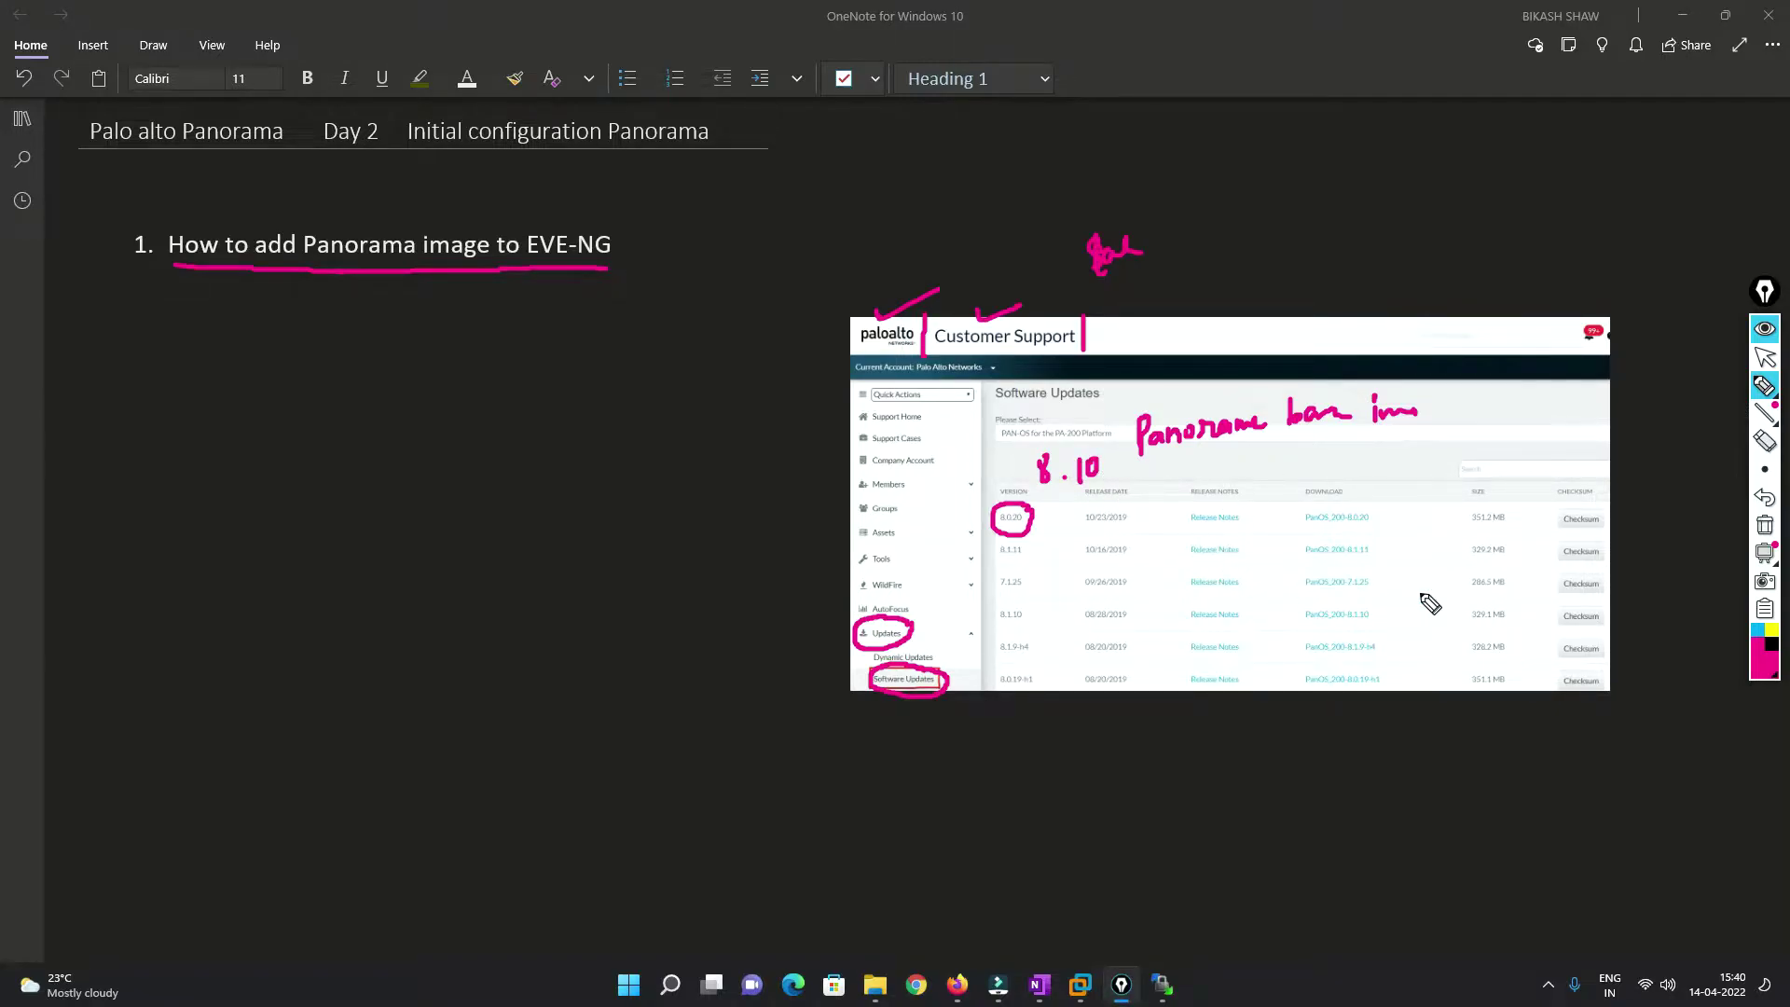
mouse_move(1384, 550)
left_mouse_down()
mouse_move(1333, 526)
mouse_move(1303, 571)
mouse_move(1388, 554)
left_mouse_up()
Write 'qcow2', circle it with a line up toward 'eve', and stop inking.
mouse_move(1446, 451)
left_mouse_down()
mouse_move(1443, 476)
mouse_move(1524, 429)
mouse_move(1527, 448)
left_mouse_up()
left_click(1401, 473)
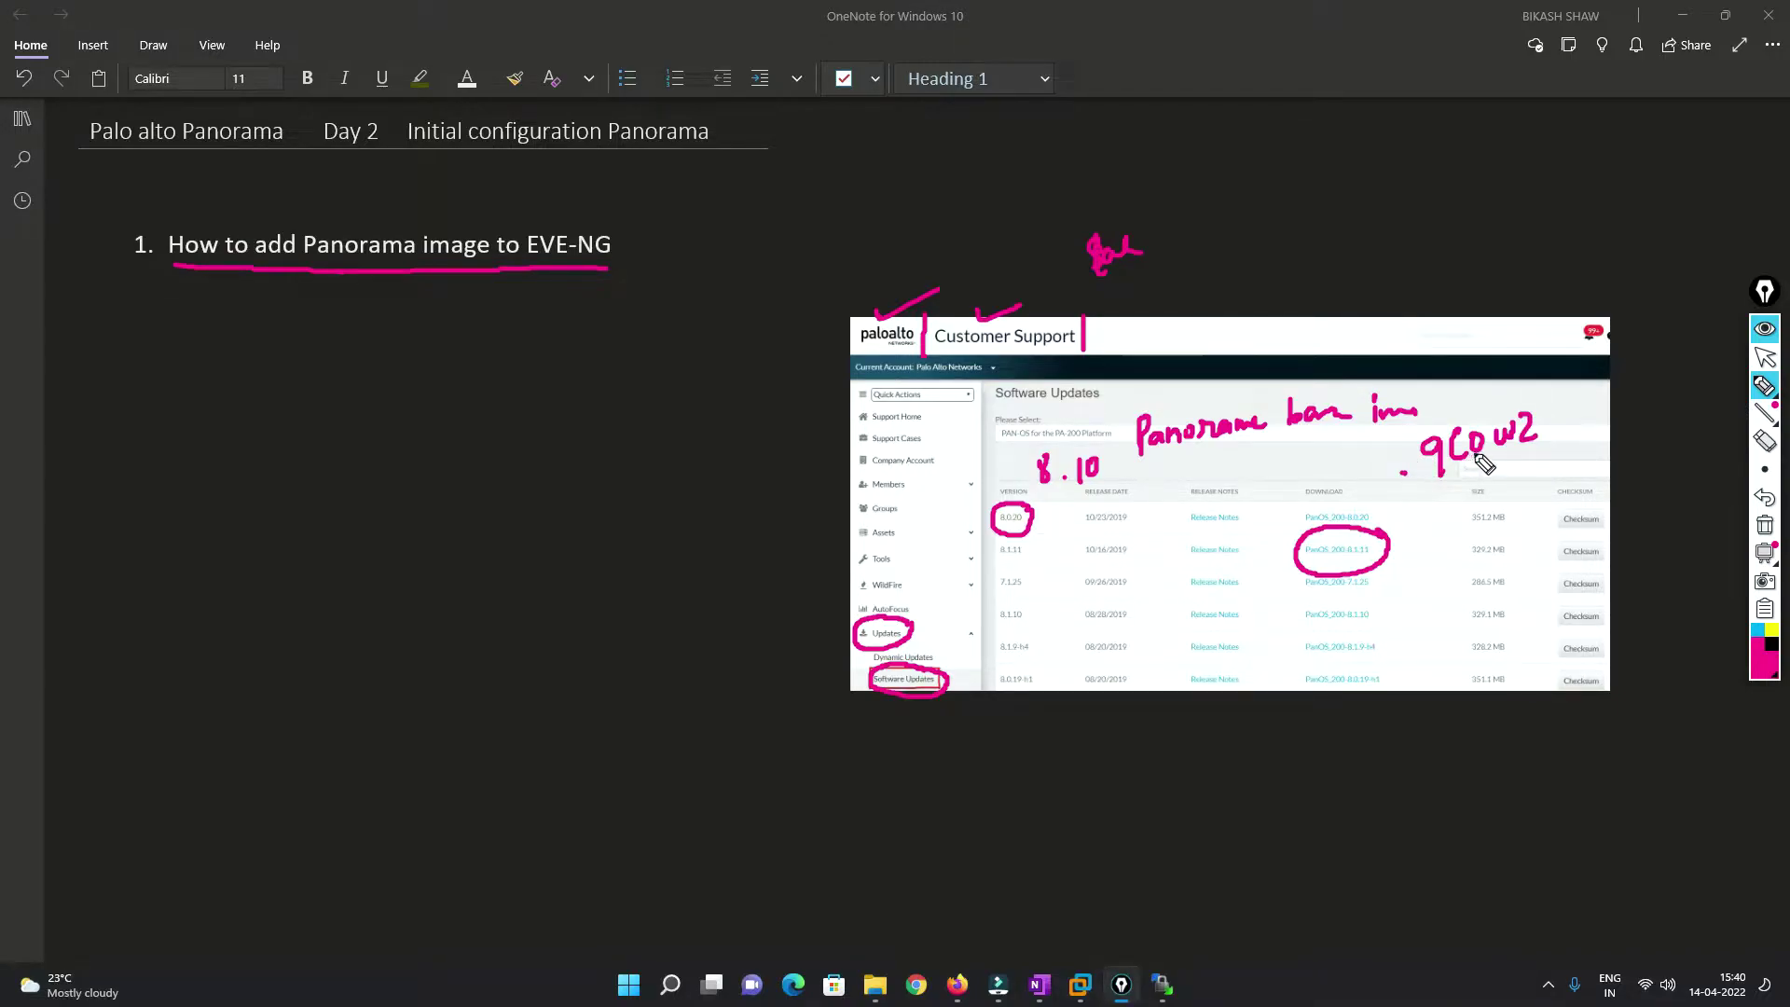
mouse_move(1470, 485)
left_mouse_down()
mouse_move(1535, 386)
mouse_move(1526, 479)
left_mouse_up()
mouse_move(1512, 384)
left_mouse_down()
mouse_move(1544, 235)
mouse_move(1626, 213)
left_mouse_up()
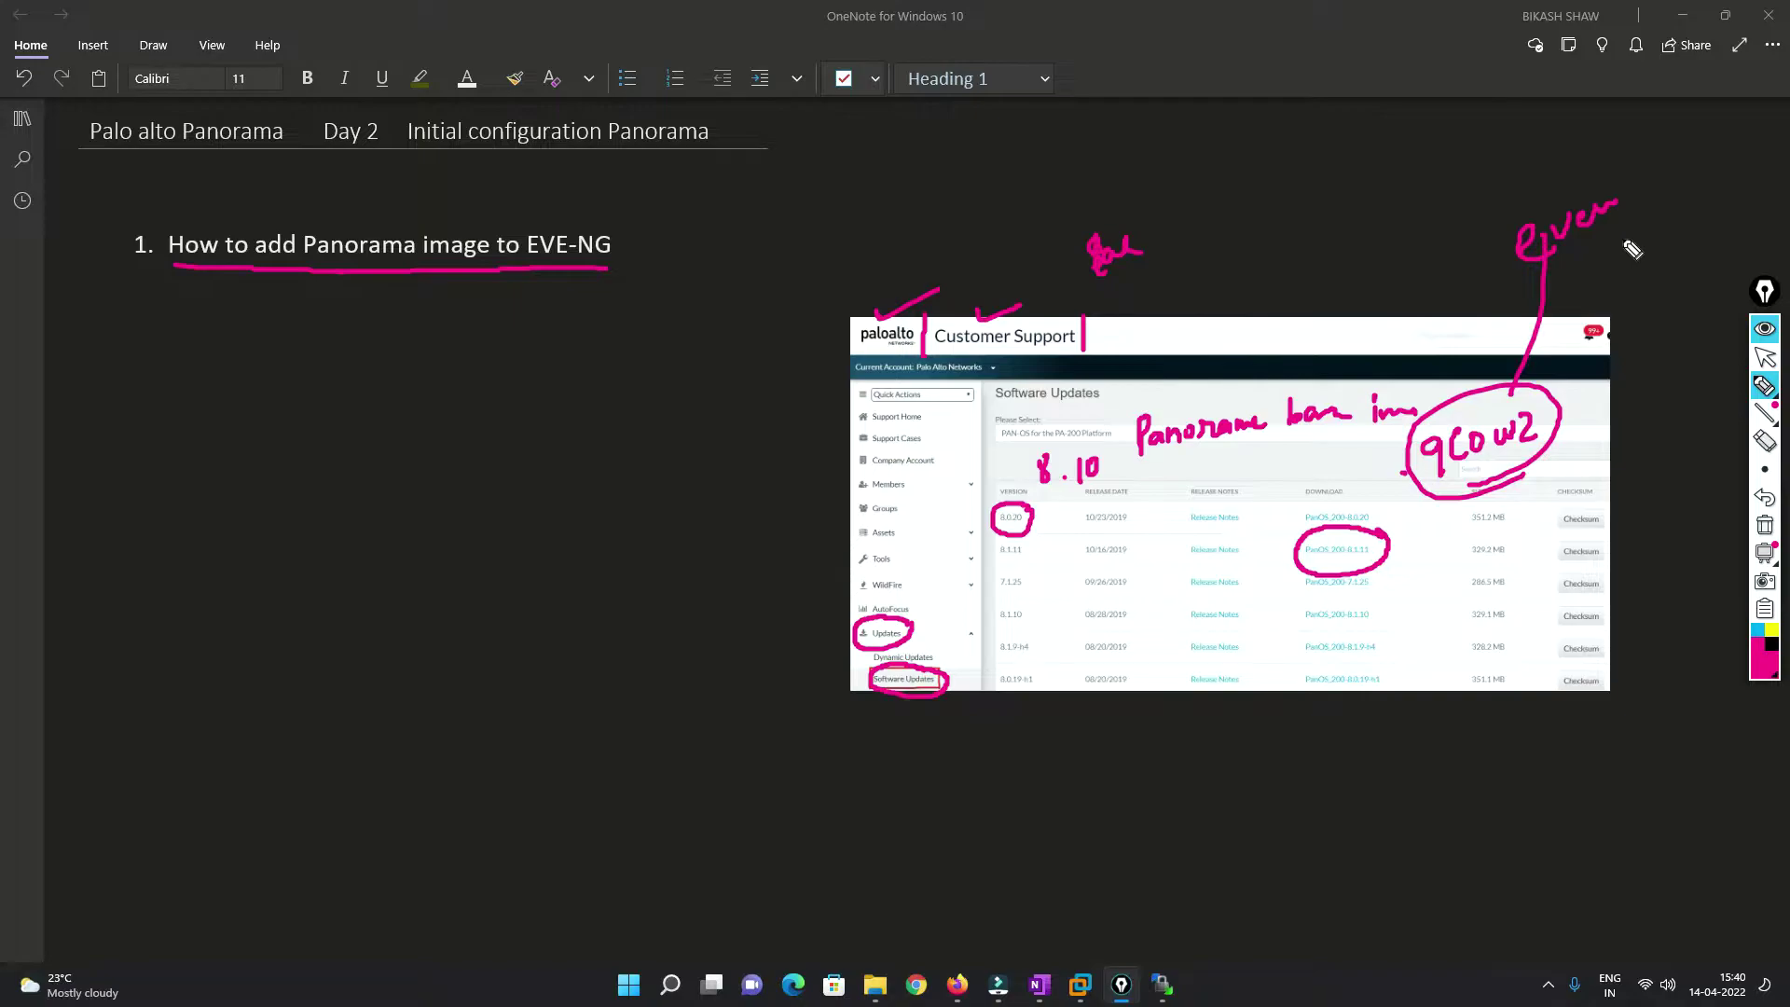
left_click(1766, 357)
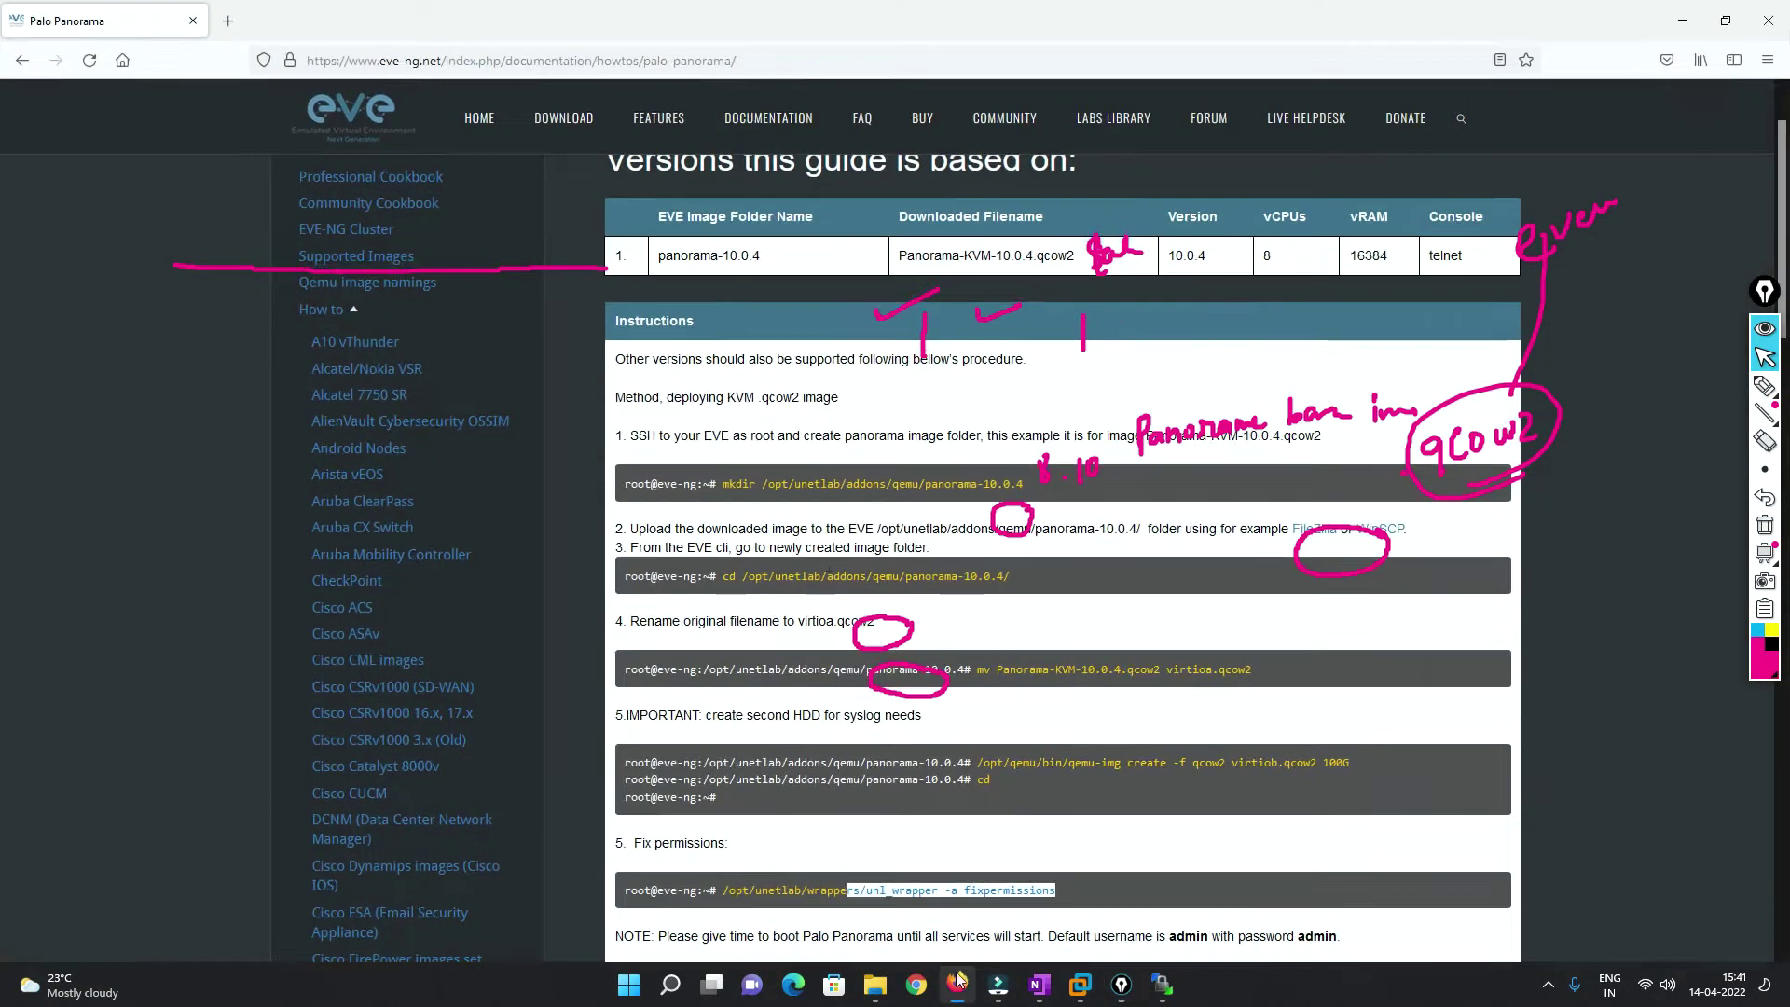
Highlight the Panorama-KVM-10.0.4.qcow2 filename and the 16384 vRAM value in the EVE-NG guide, then minimize Firefox.
left_click(958, 984)
left_click_drag(1075, 256, 890, 268)
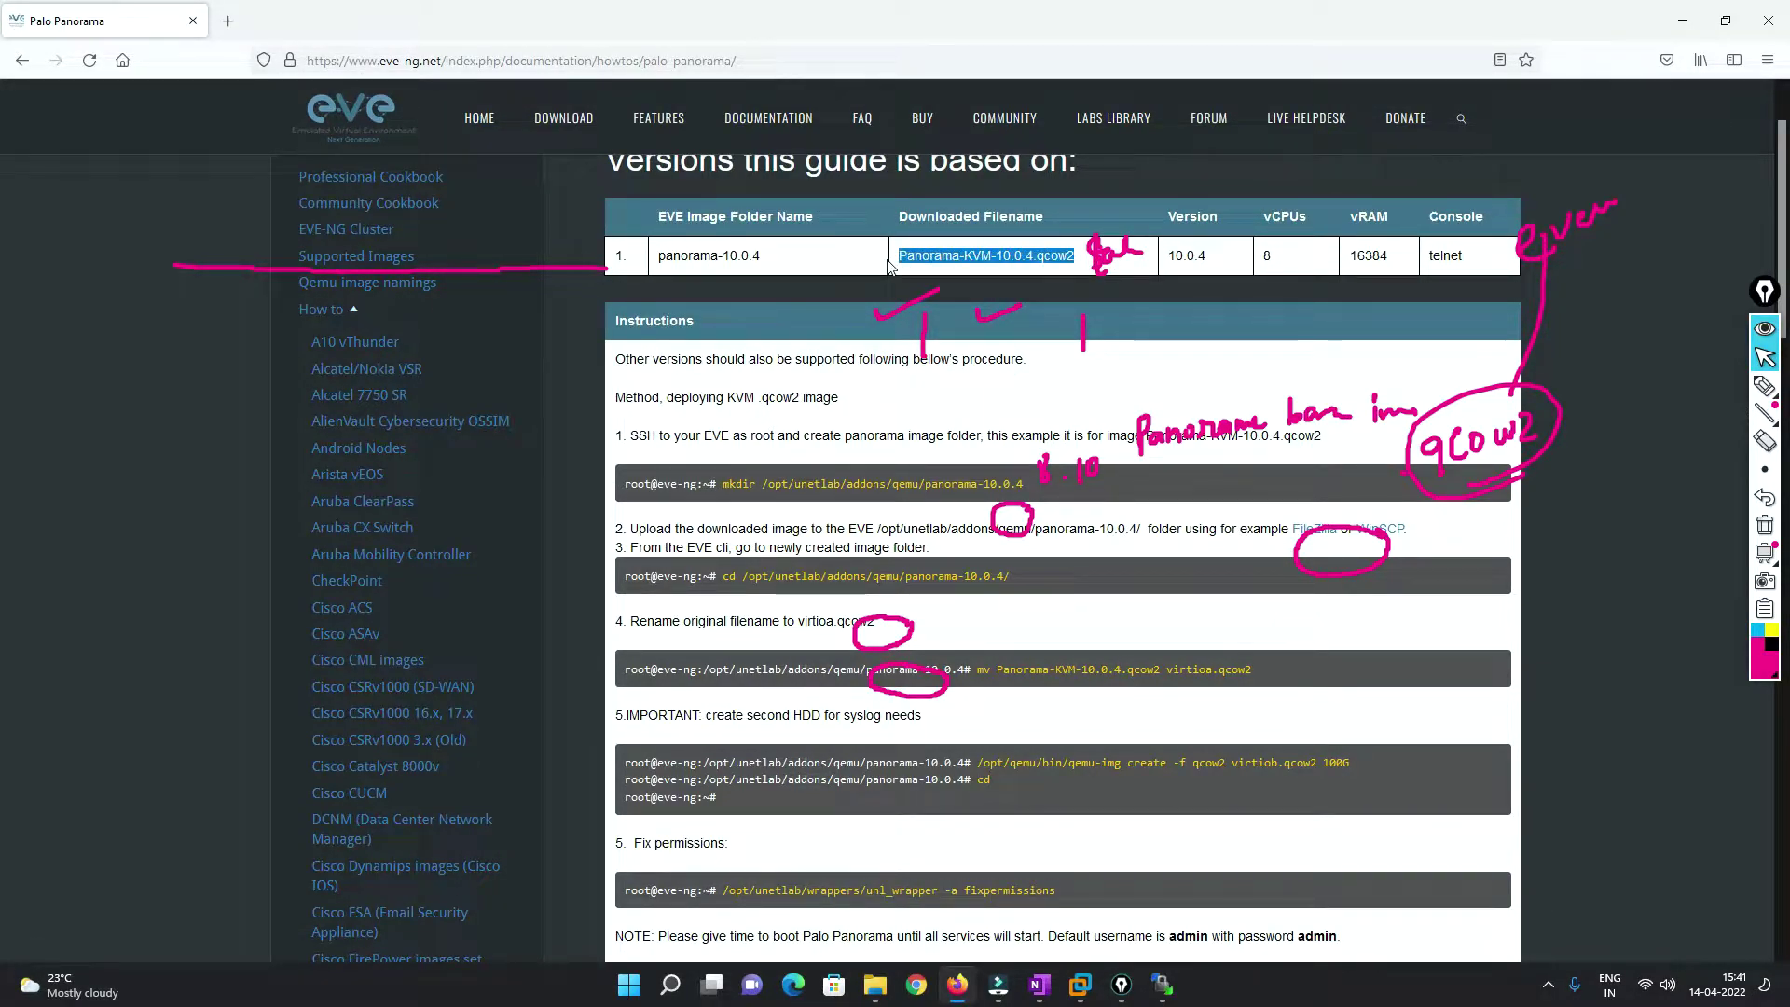
left_click(1008, 257)
left_click(1000, 257)
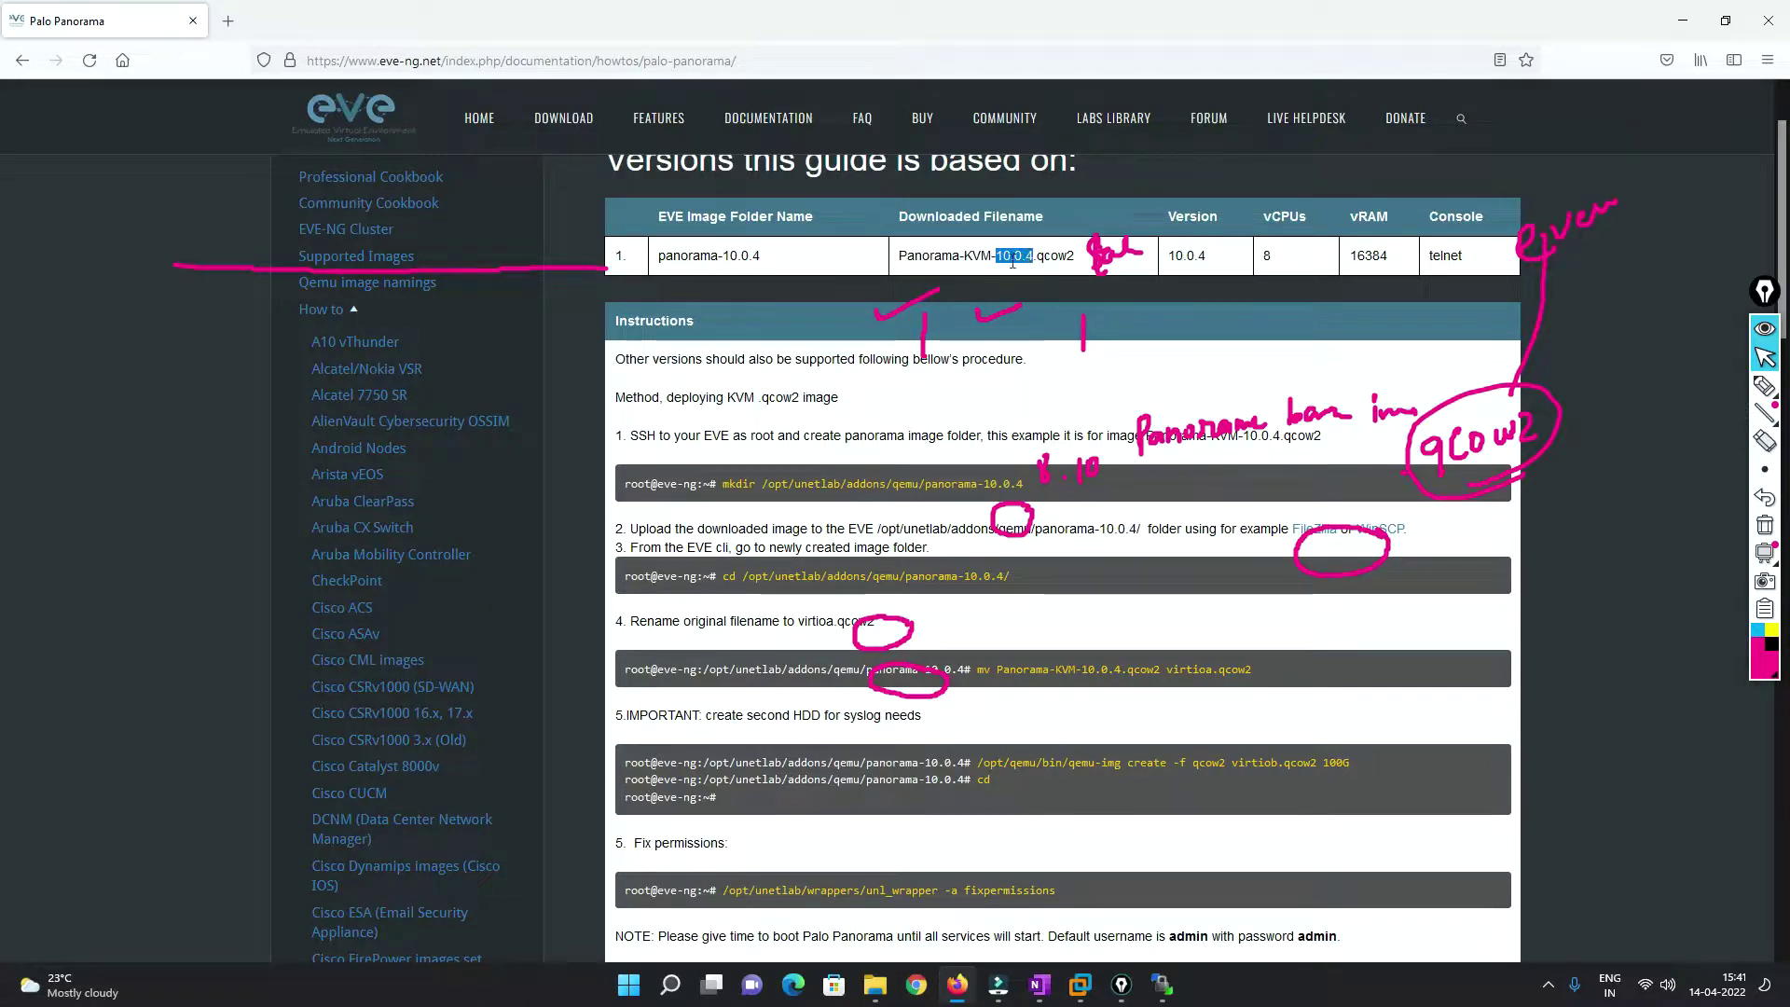
left_click_drag(900, 256, 991, 256)
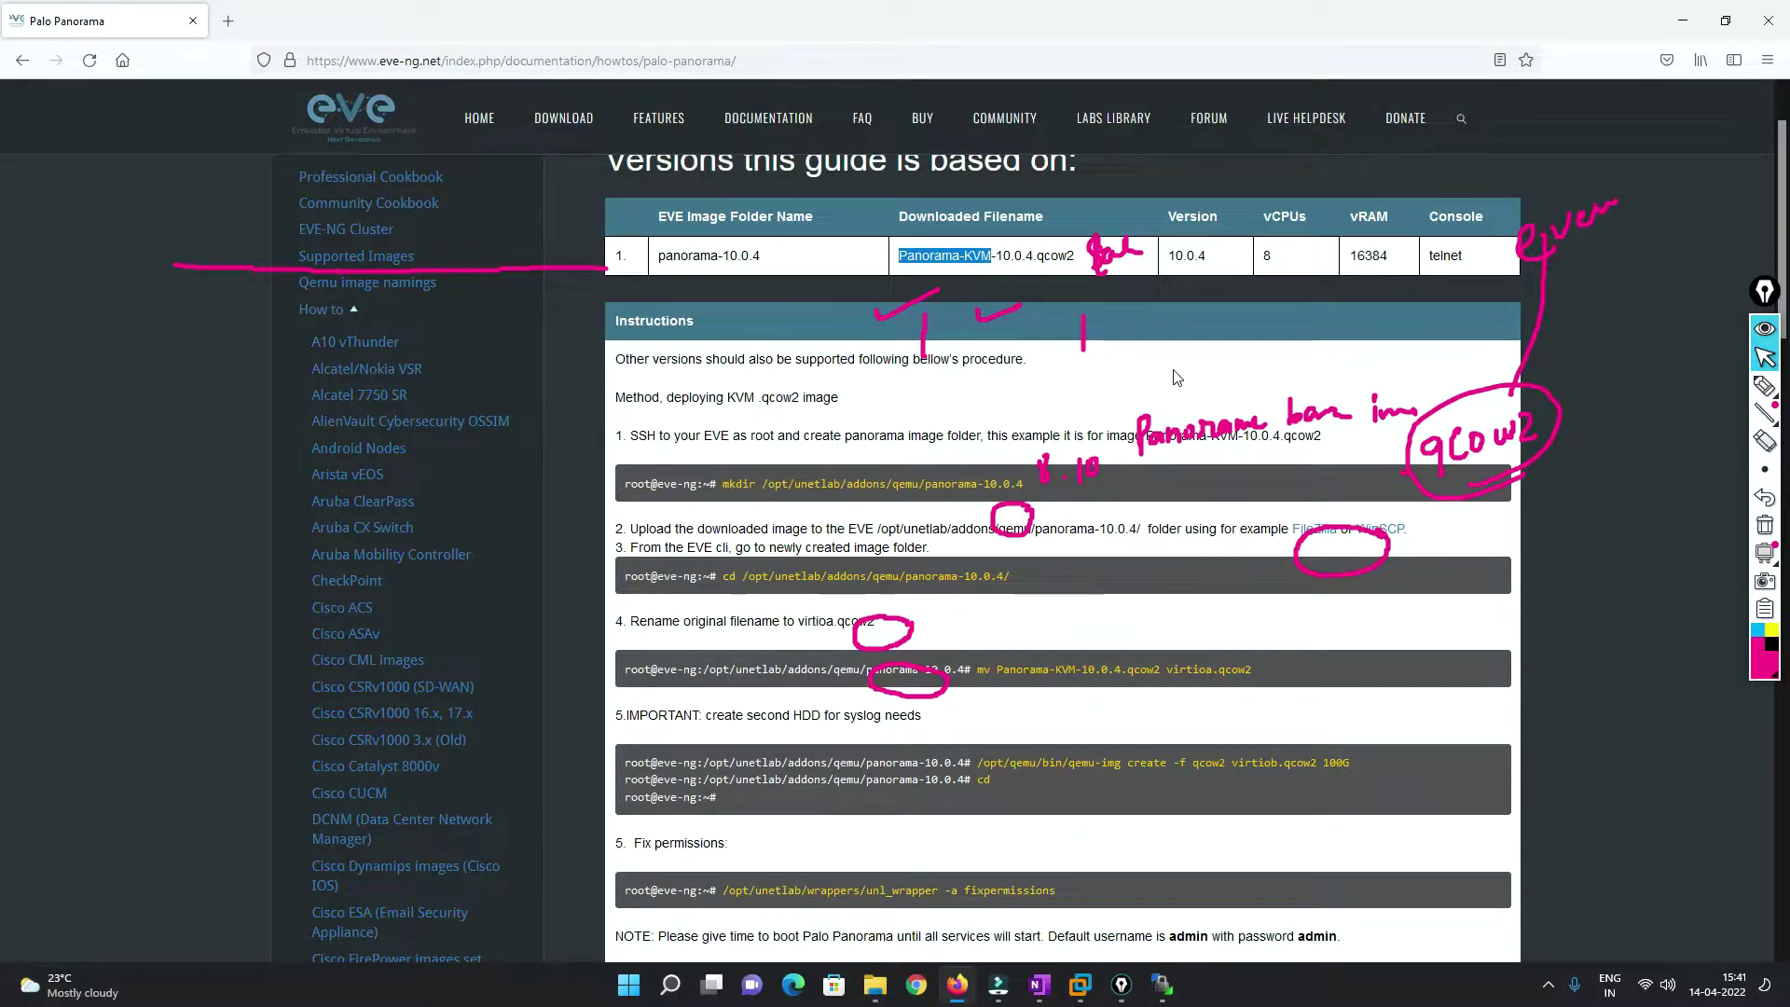
left_click(1267, 259)
double_click(1361, 255)
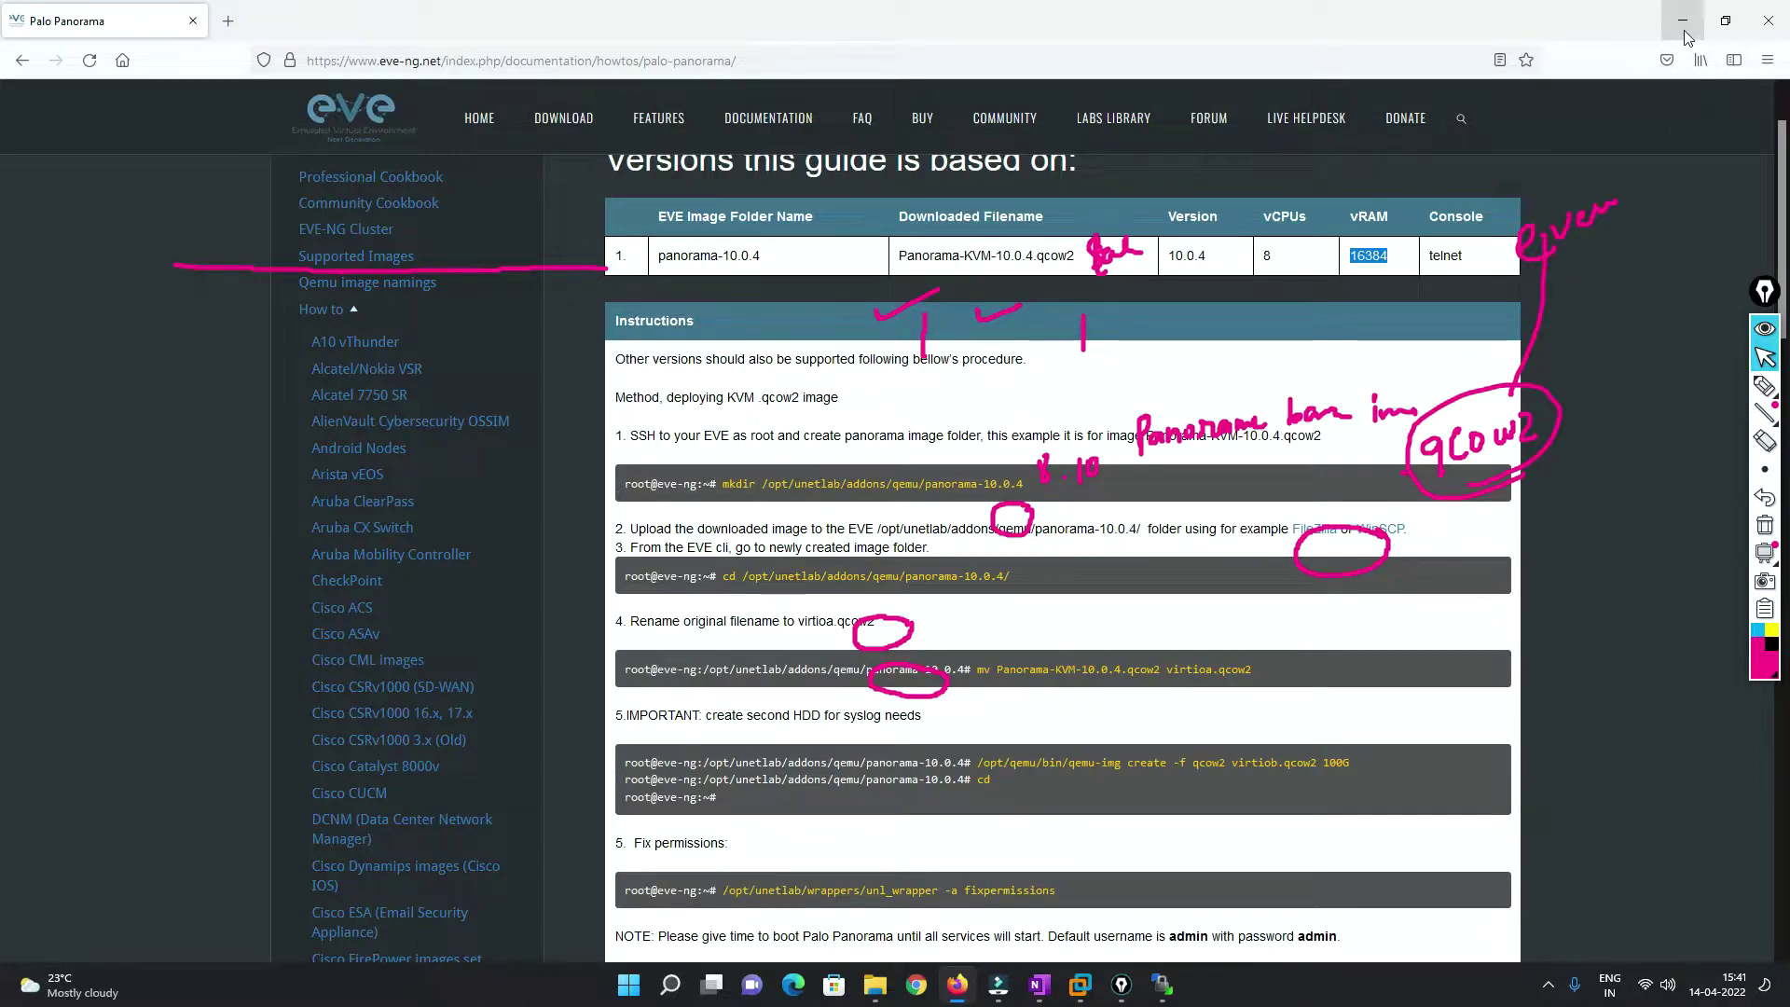
left_click(1683, 20)
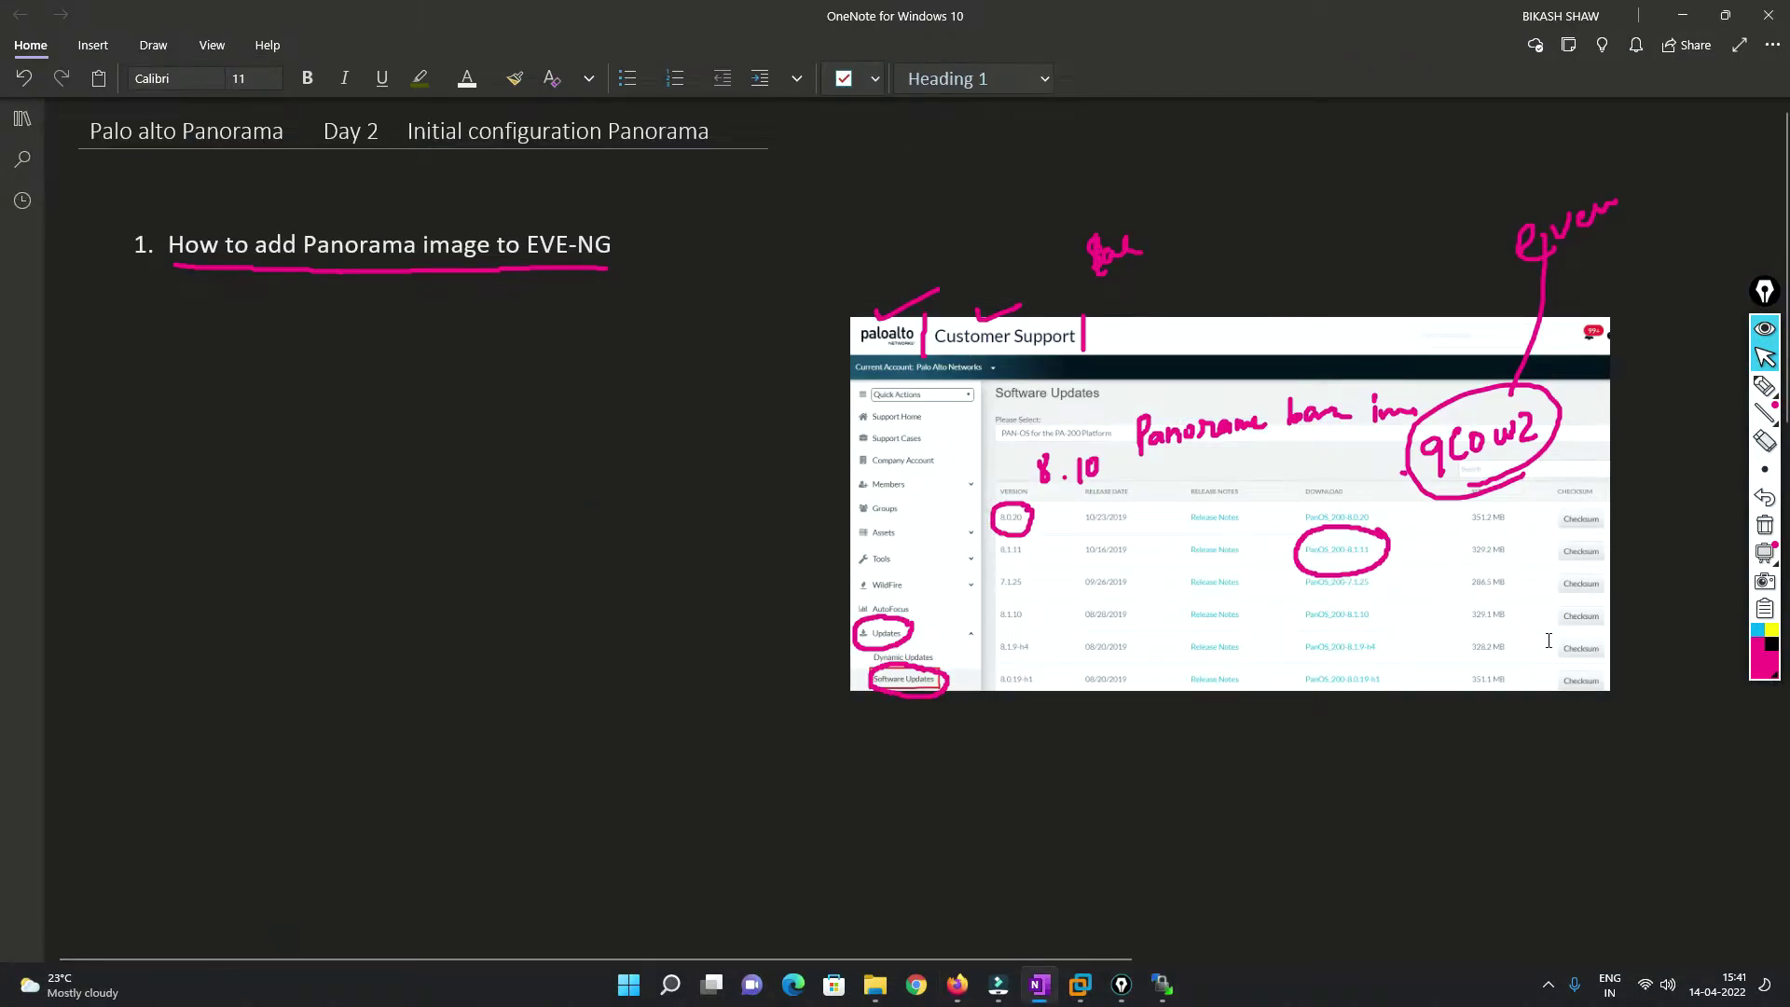
Handwrite 'download' above the screenshot with the next word and an arrow toward the right-hand note.
left_click(1766, 525)
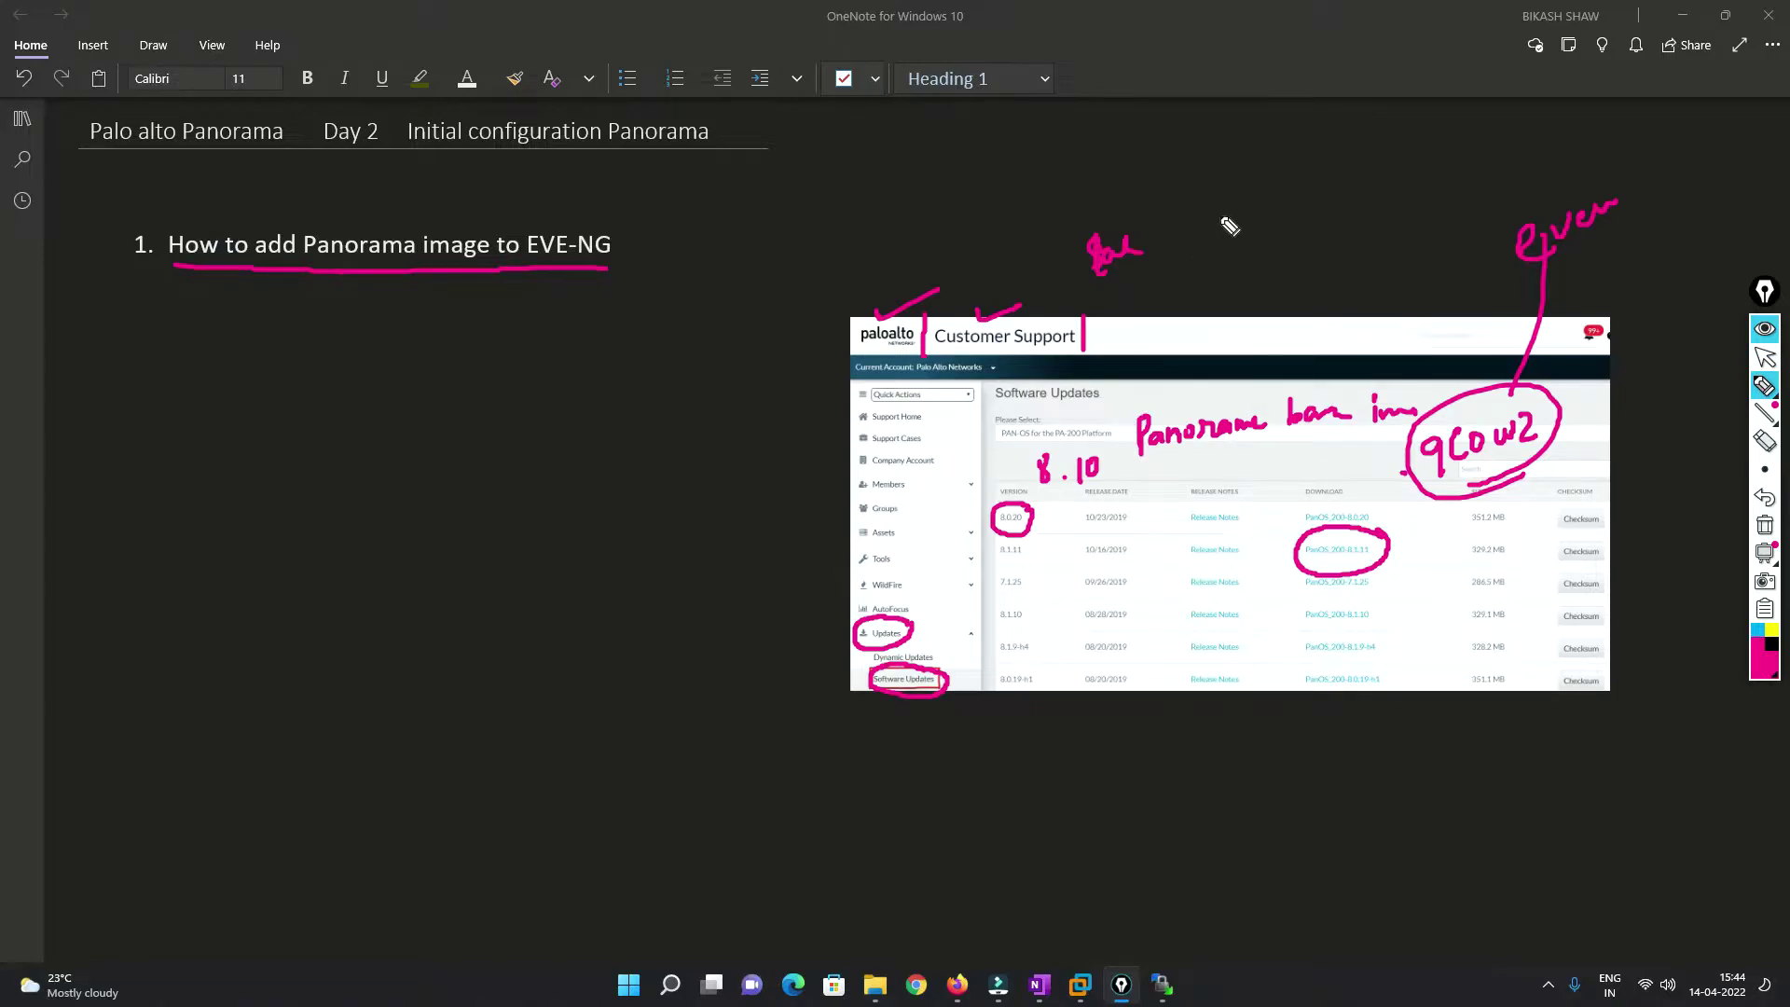
mouse_move(1236, 186)
left_mouse_down()
mouse_move(1311, 194)
mouse_move(1343, 171)
mouse_move(1318, 227)
mouse_move(1352, 217)
left_mouse_up()
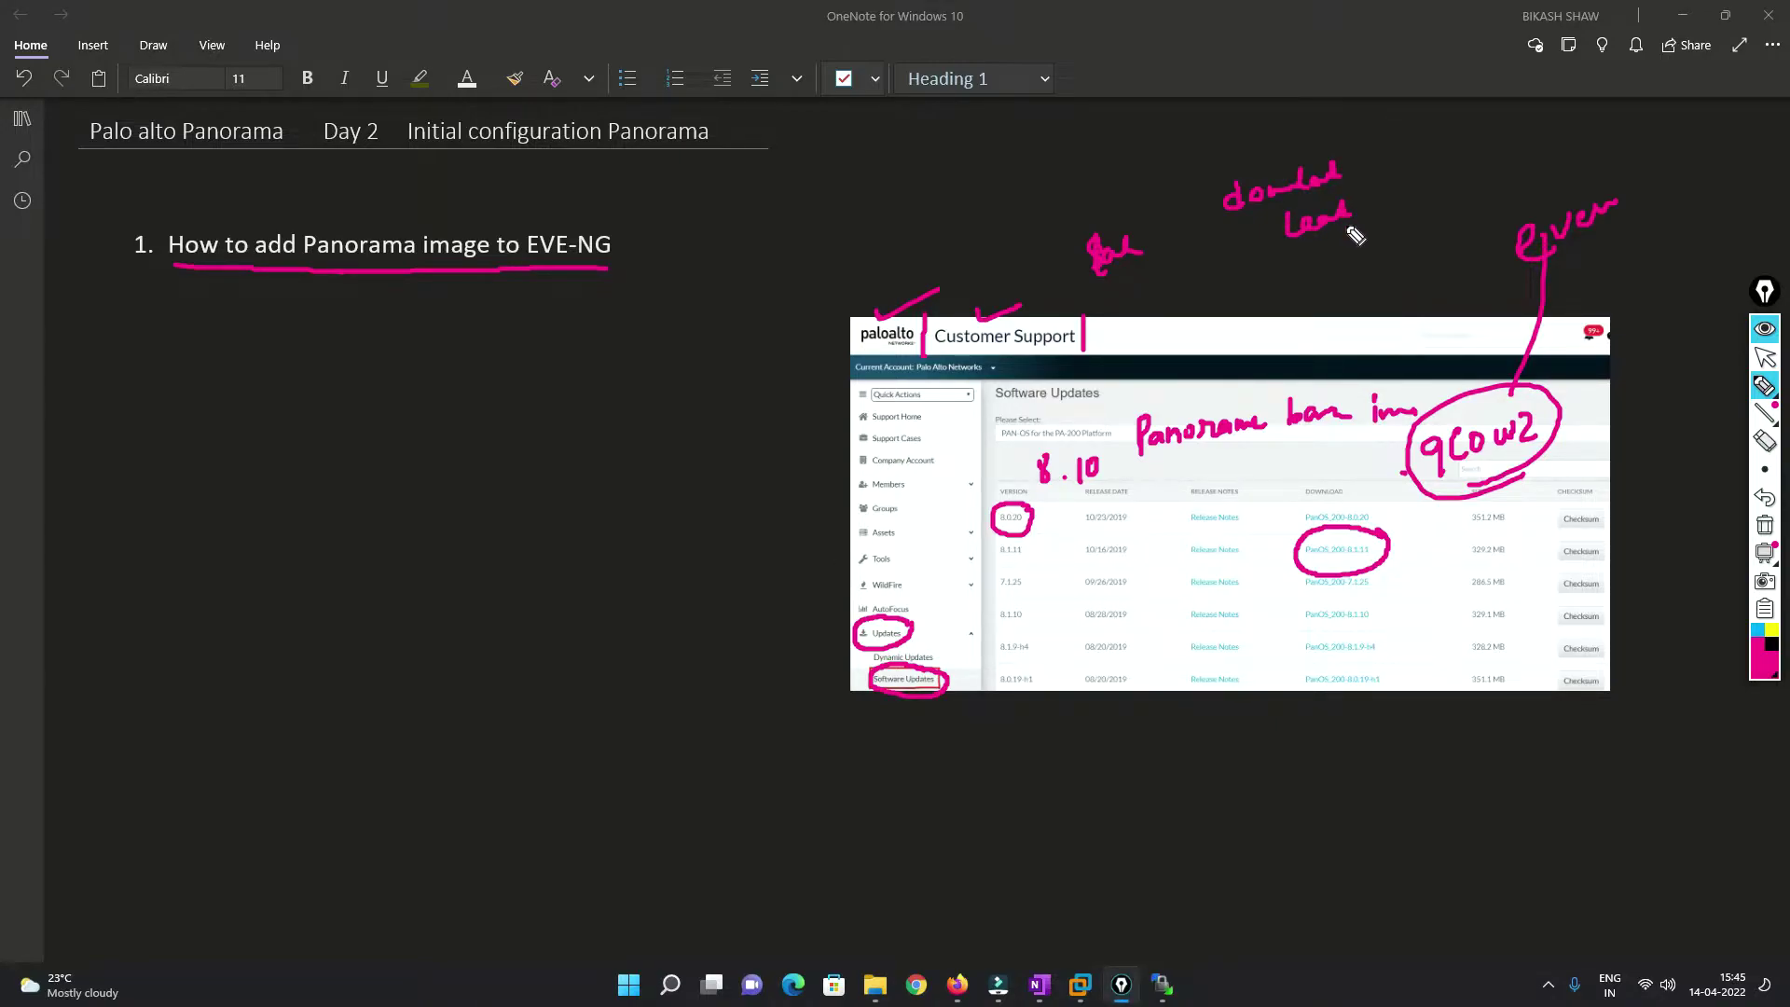
left_click_drag(1327, 255, 1383, 250)
mouse_move(1212, 297)
left_mouse_down()
mouse_move(1330, 291)
mouse_move(1390, 265)
left_mouse_up()
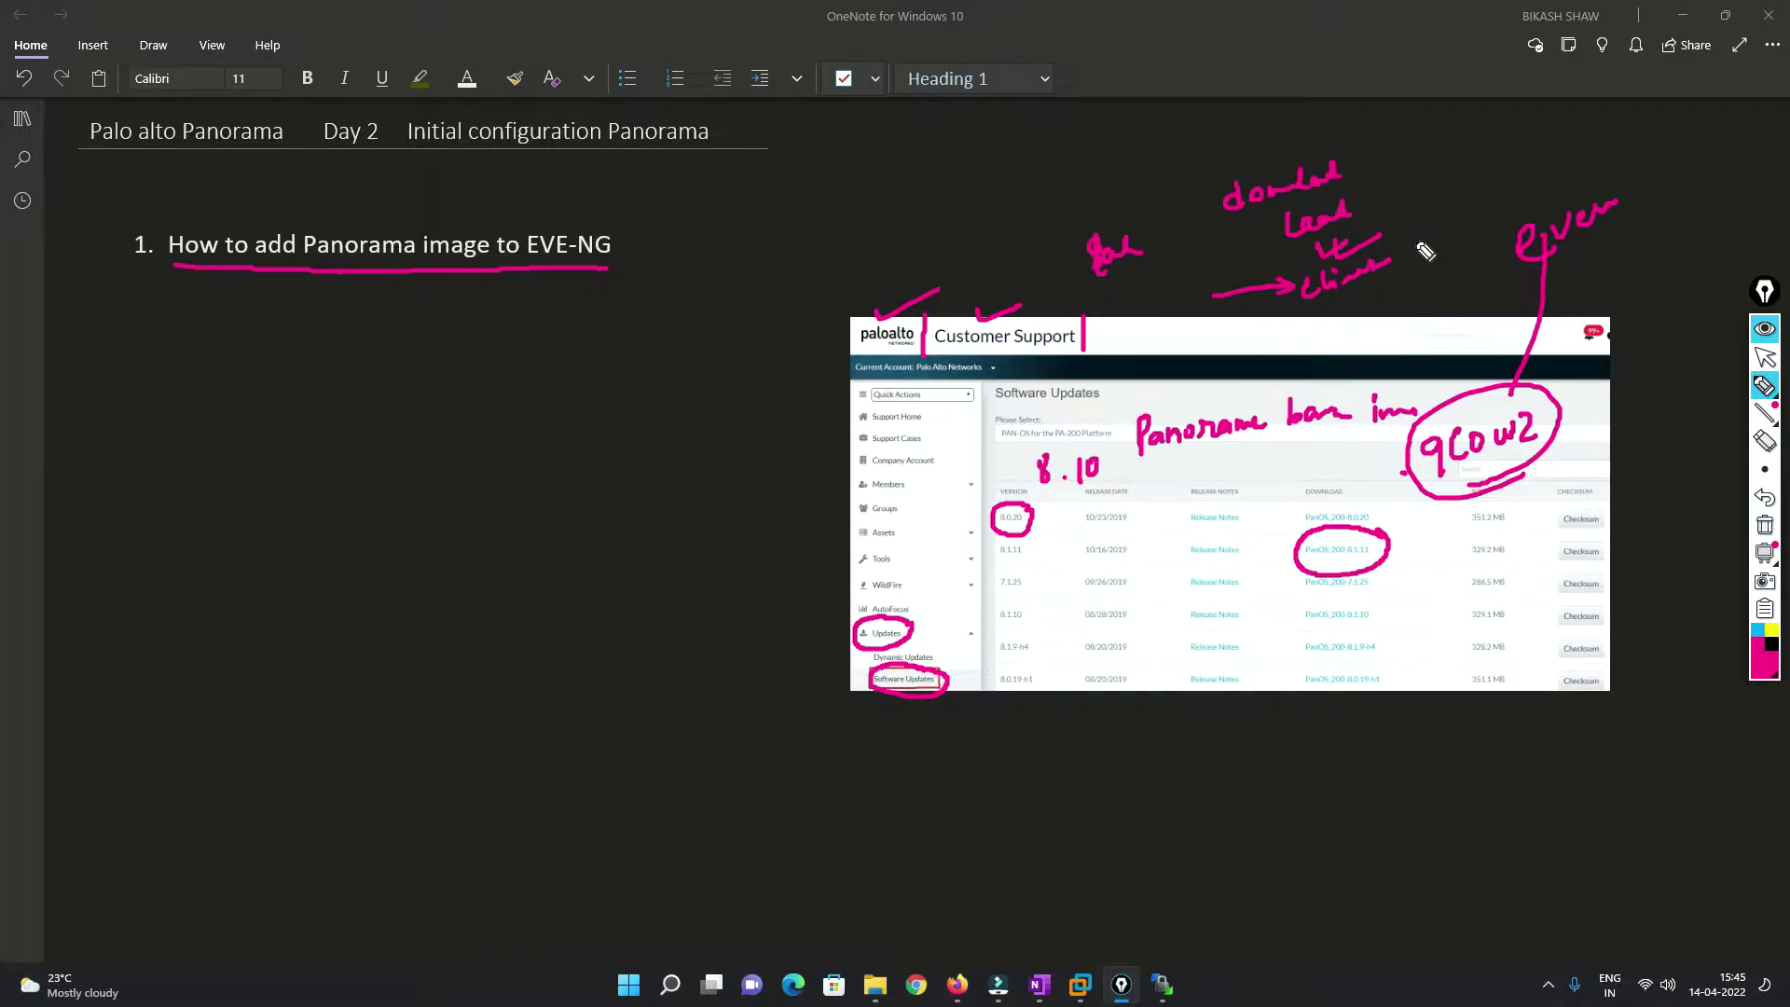
left_click_drag(1410, 252, 1446, 233)
Add handwritten notes at the top right with arrows after the steps, then stop inking.
left_click_drag(1467, 163, 1455, 199)
mouse_move(1452, 181)
left_mouse_down()
mouse_move(1485, 192)
mouse_move(1539, 167)
left_mouse_up()
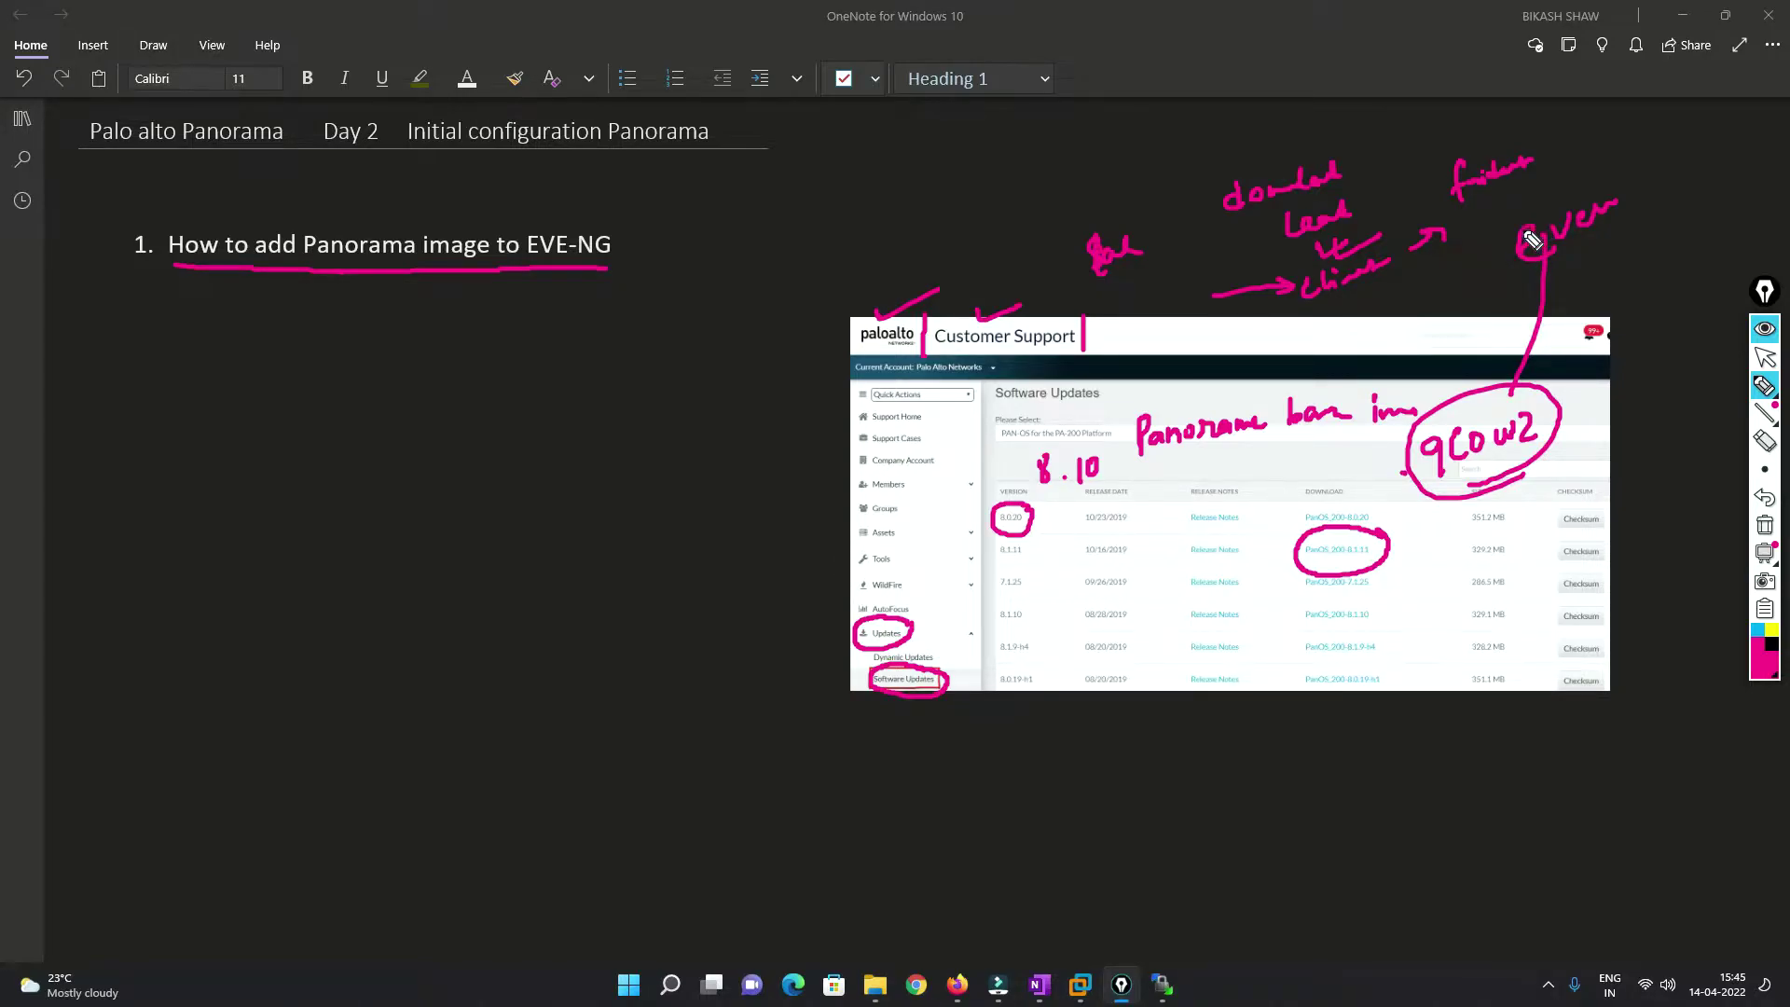
left_click_drag(1448, 280, 1491, 271)
left_click_drag(1483, 276, 1492, 214)
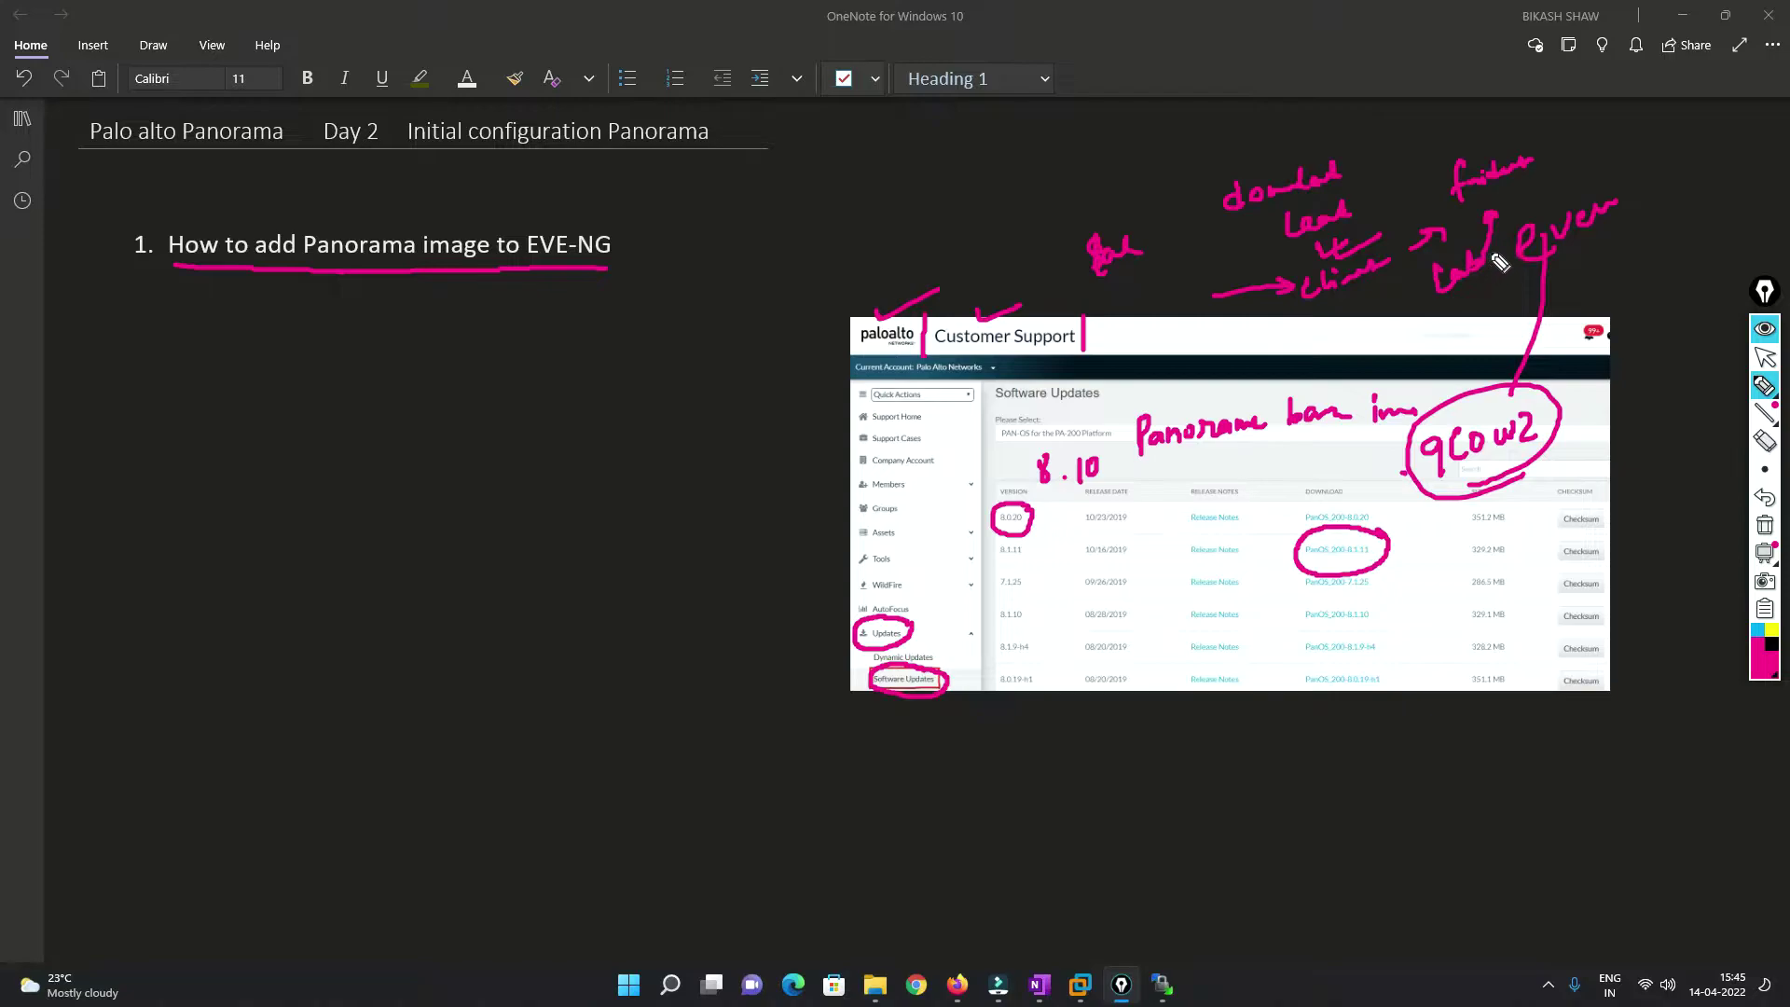
mouse_move(1363, 201)
left_mouse_down()
mouse_move(1389, 198)
mouse_move(1401, 230)
mouse_move(1446, 177)
mouse_move(1450, 191)
left_mouse_up()
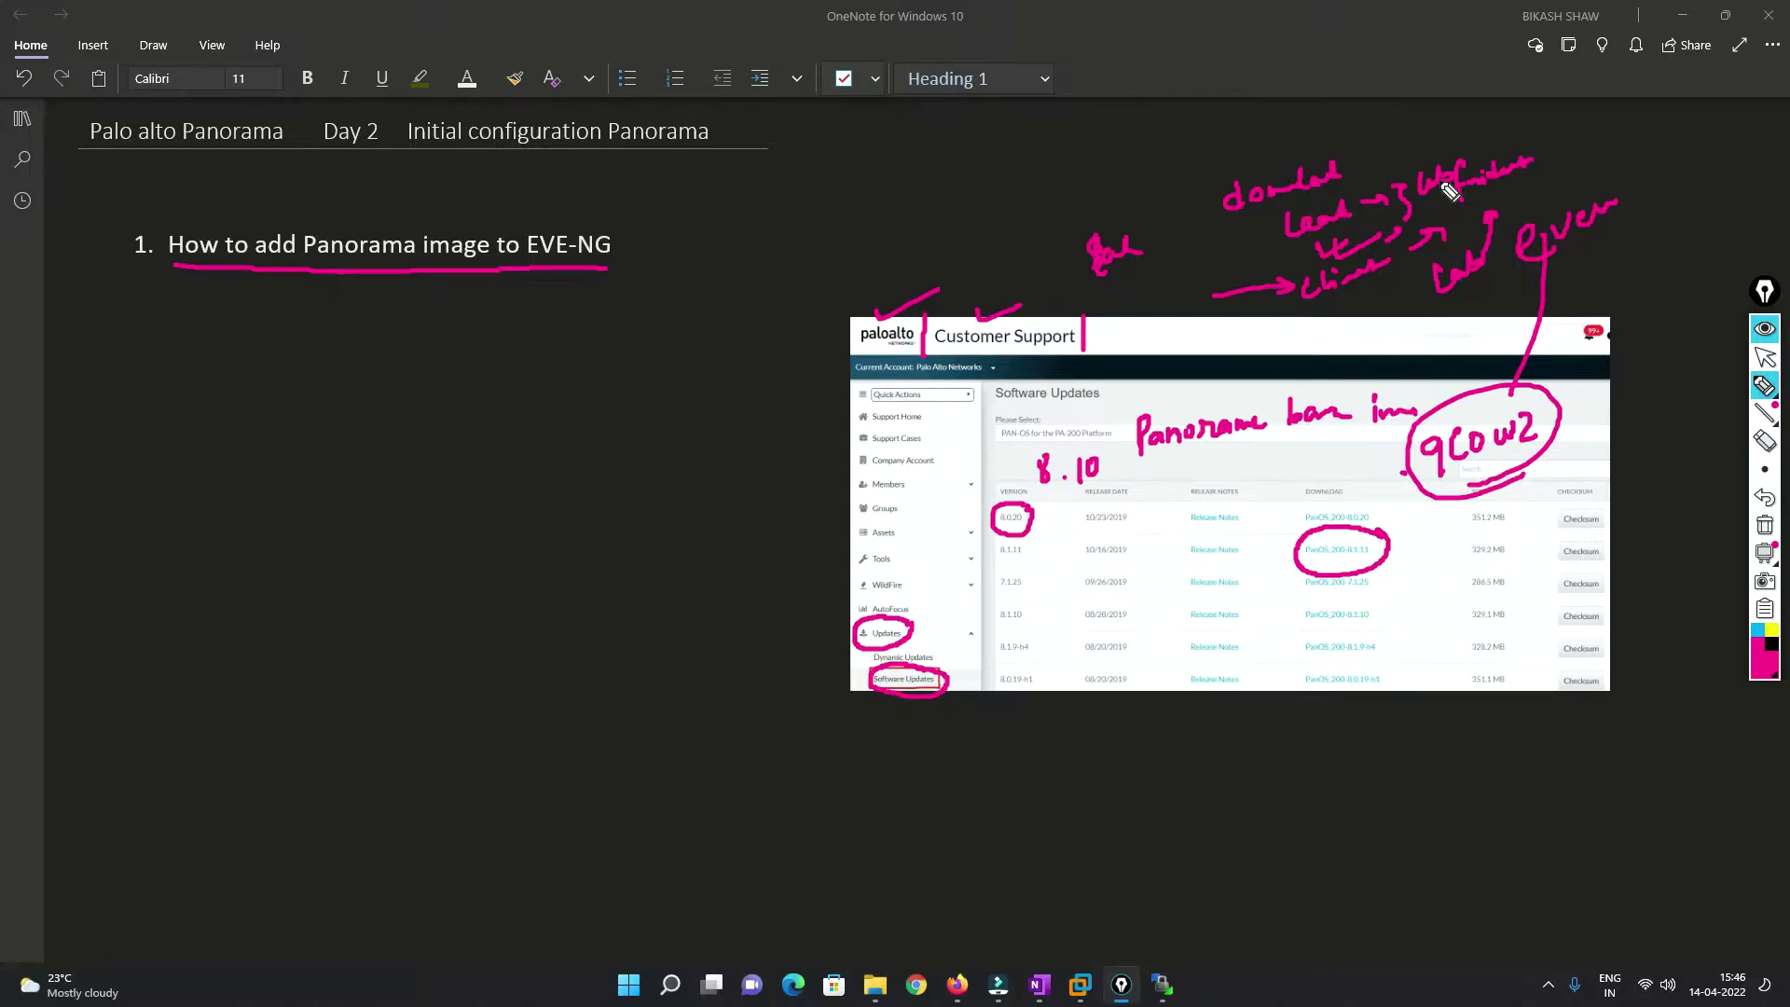
left_click(1765, 356)
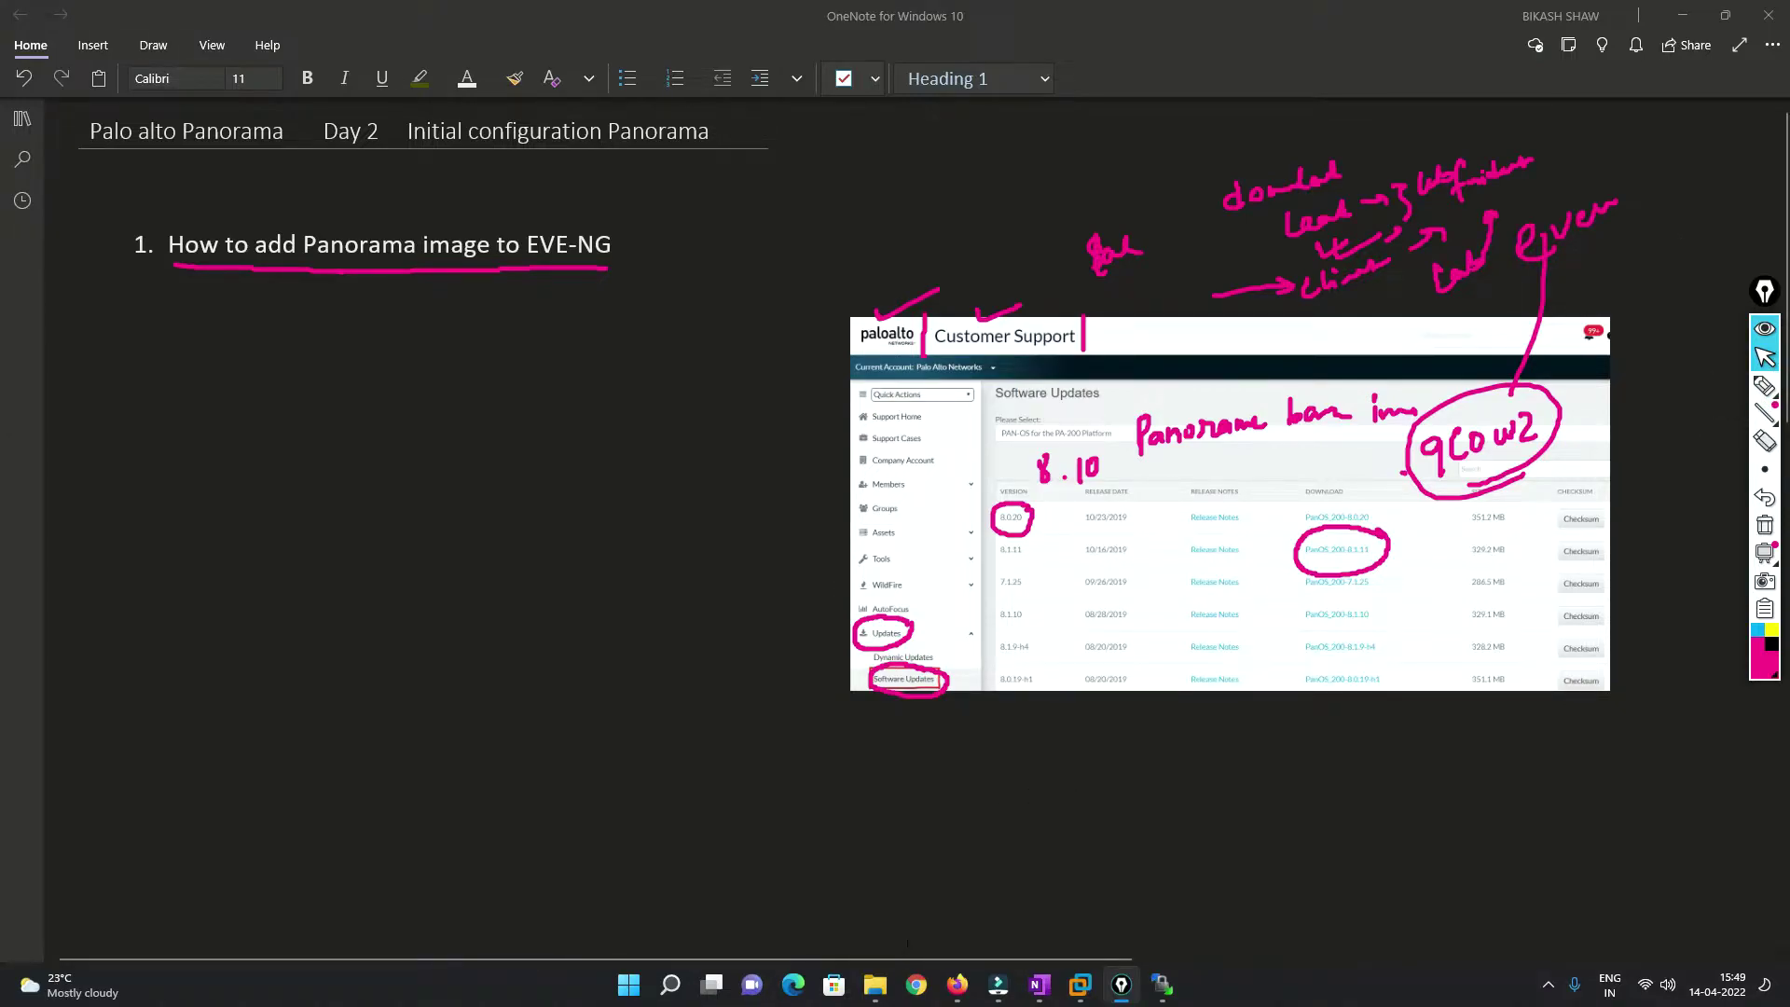
Show the 'panoram' search results with Panorama-KVM-10.1.0.qcow2, then bring WinSCP forward.
left_click(874, 985)
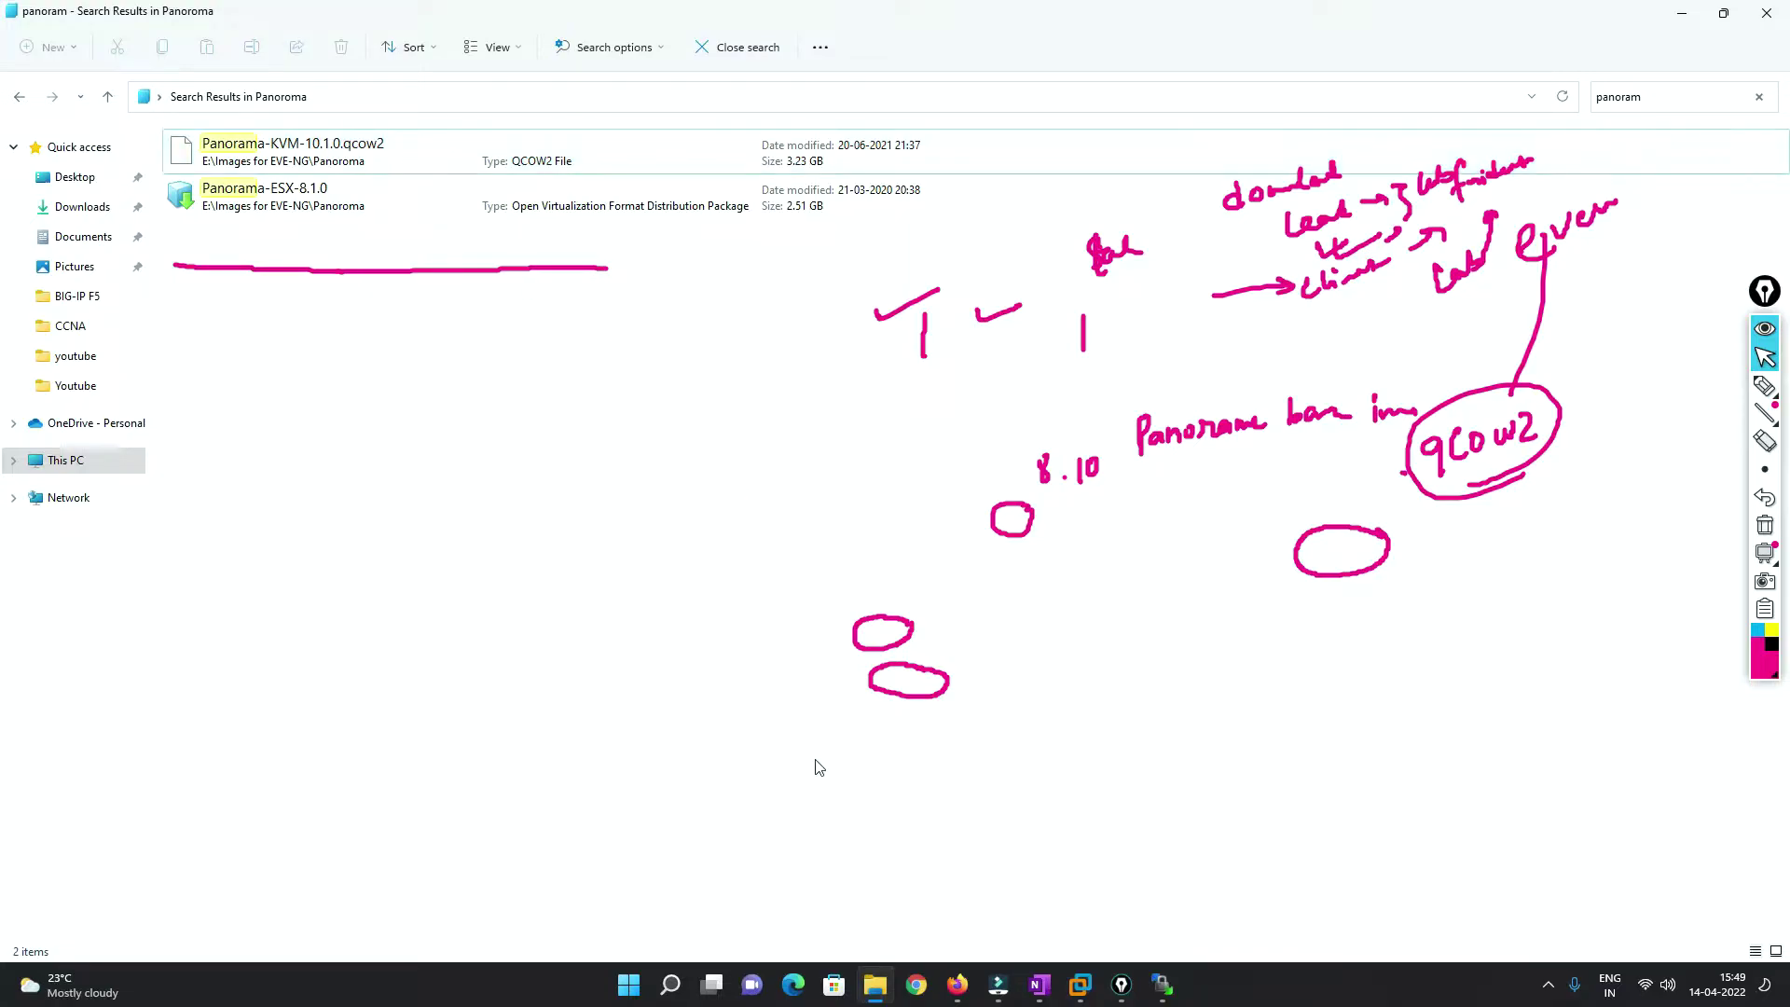
left_click(1162, 985)
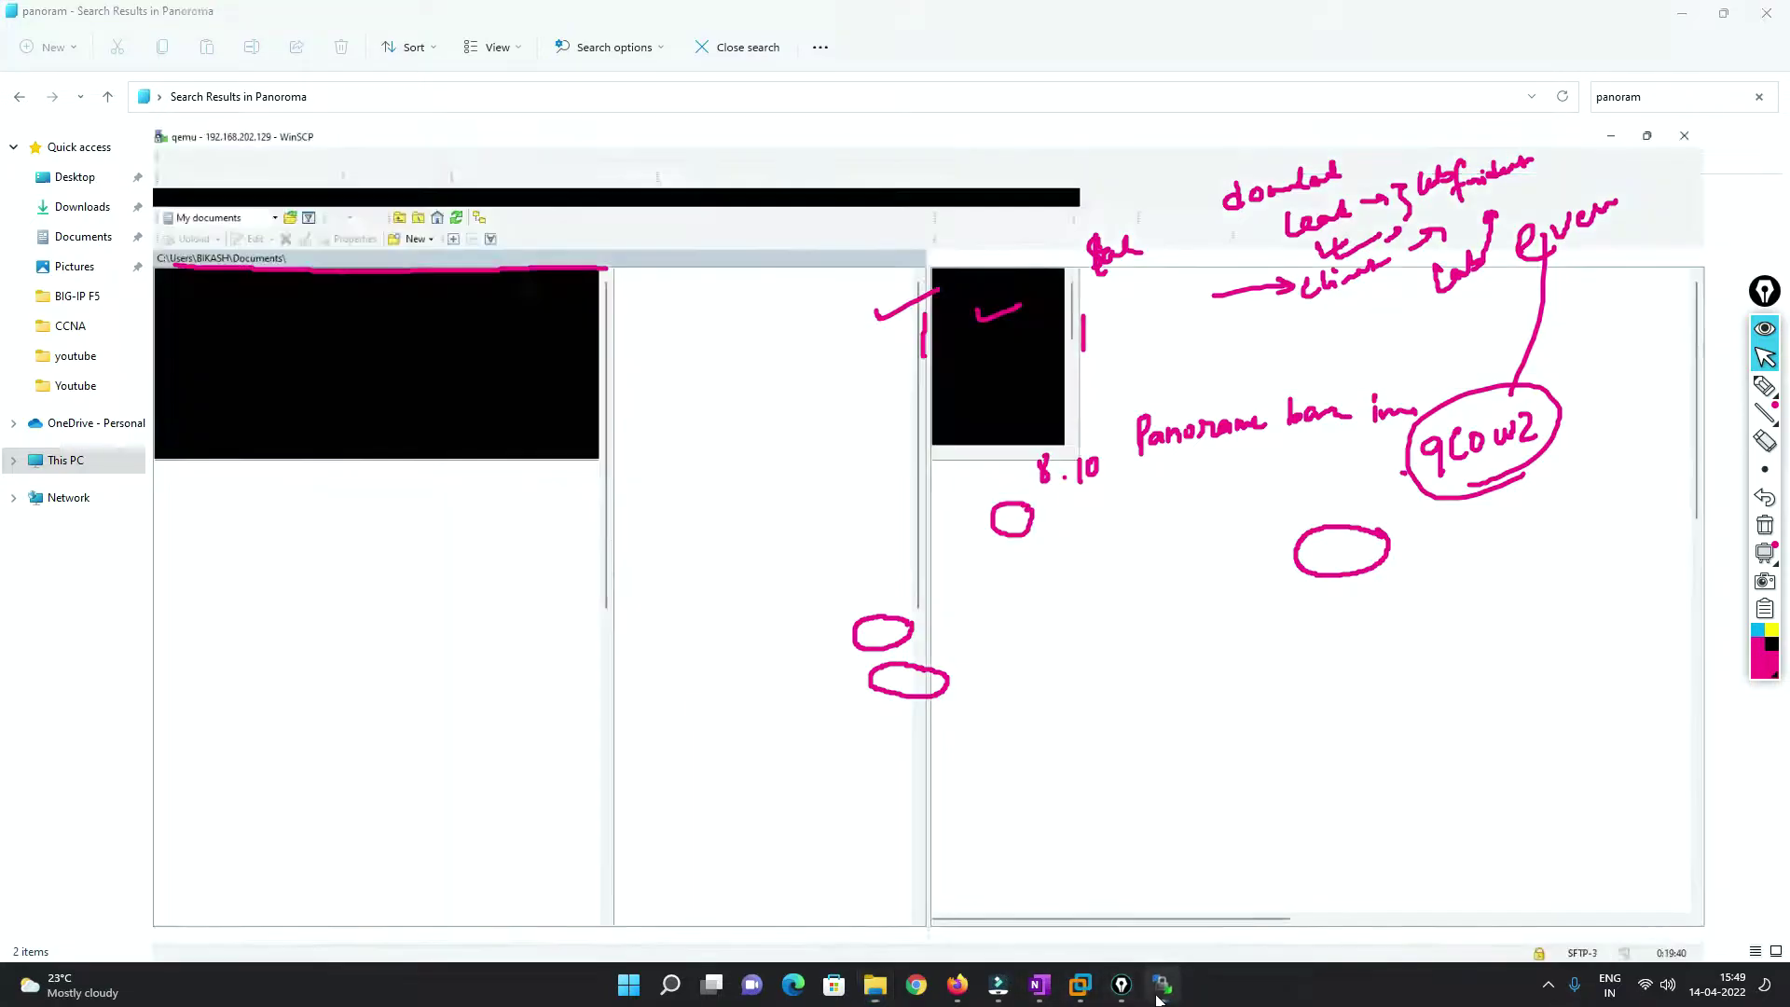
Erase the screen ink and climb up to the server's root folder in WinSCP.
left_click(1769, 531)
left_click(1771, 536)
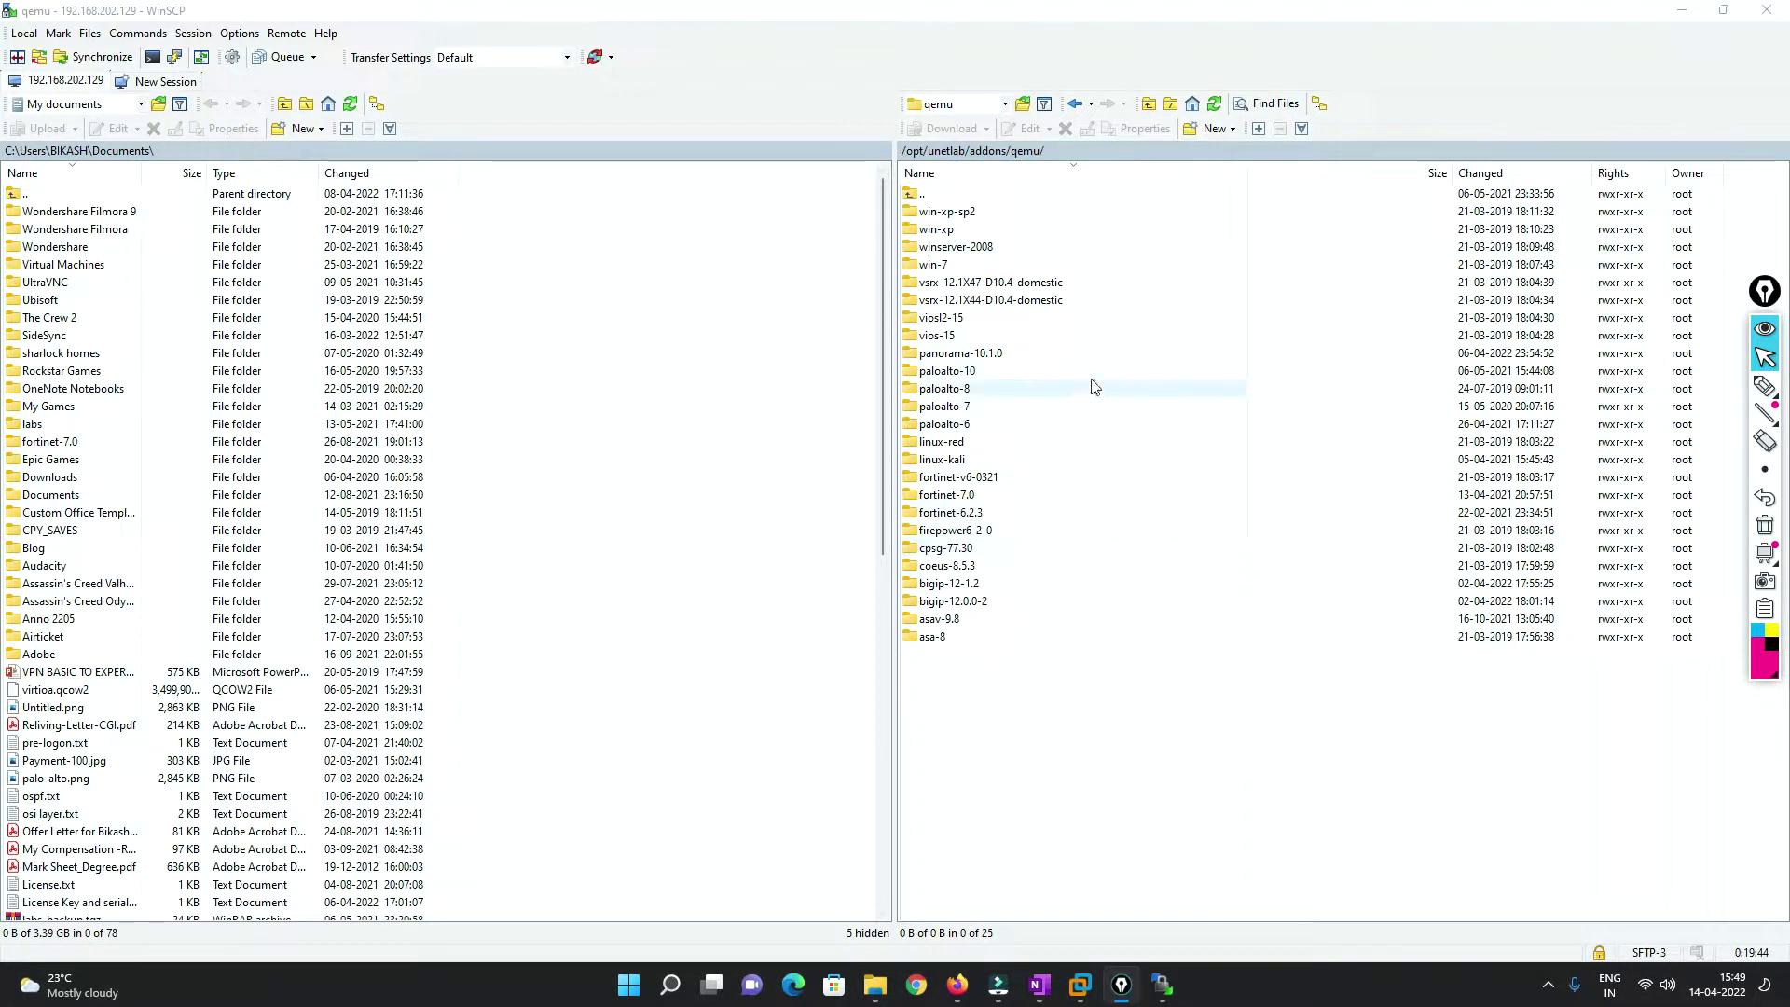
double_click(932, 194)
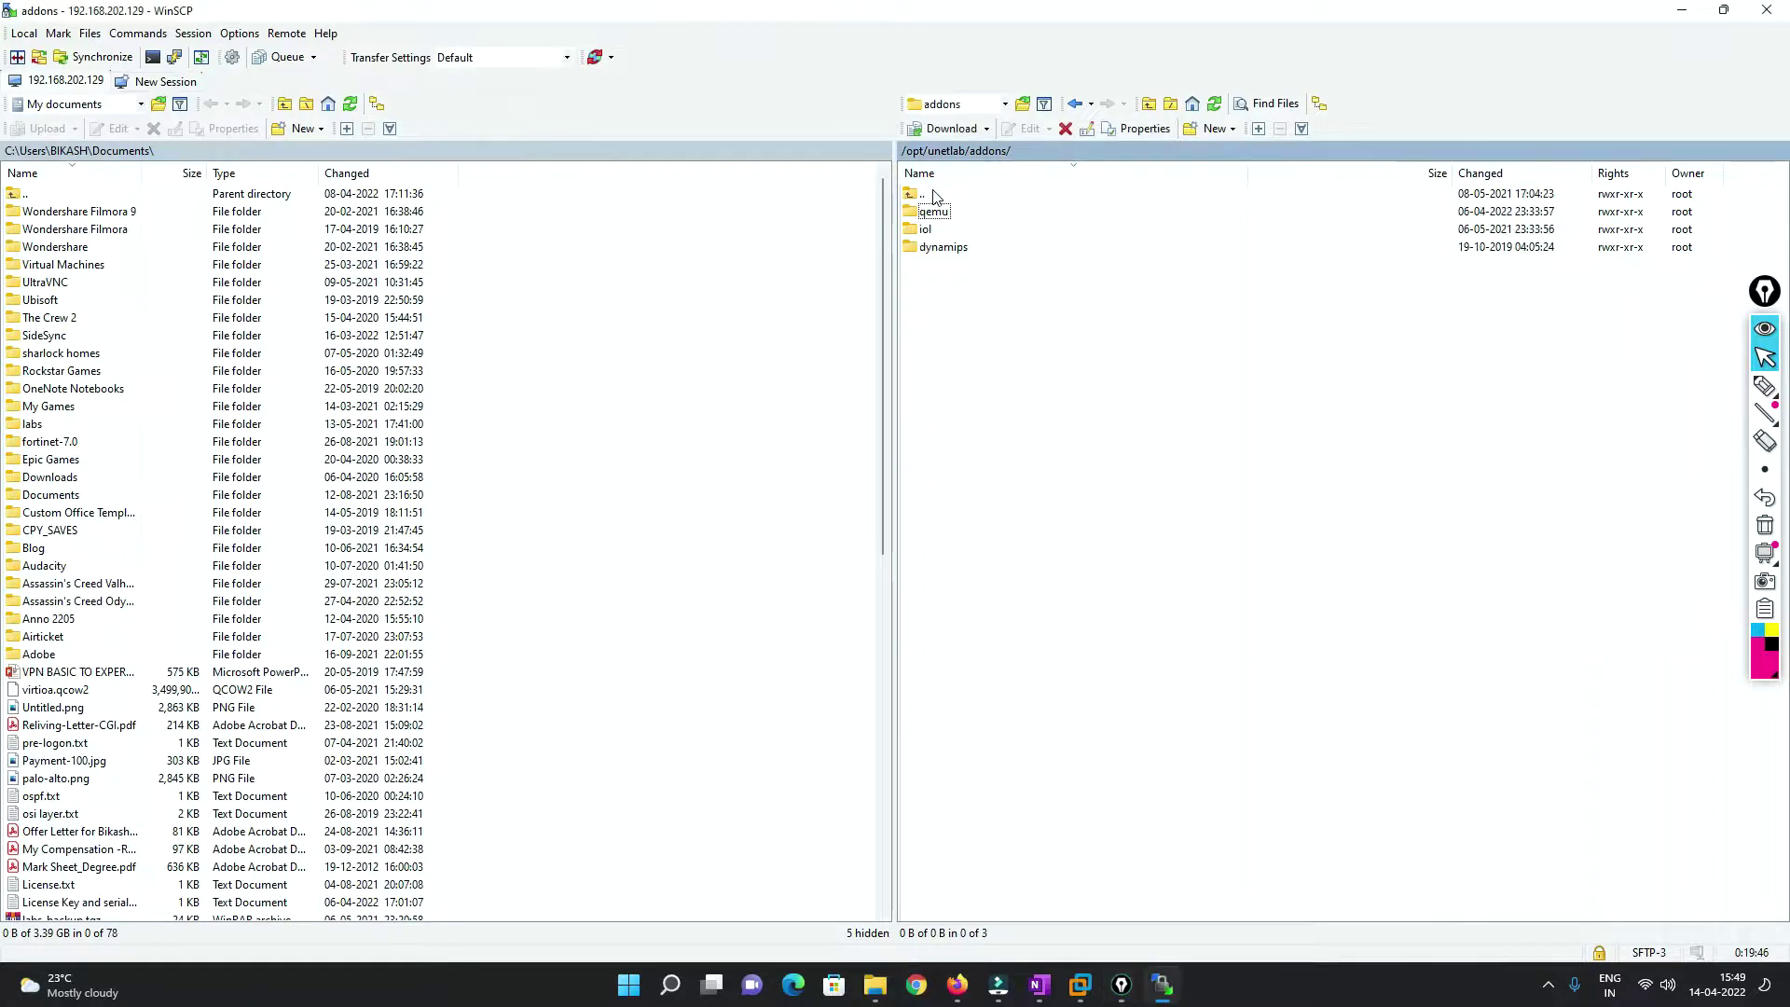
double_click(932, 194)
double_click(933, 194)
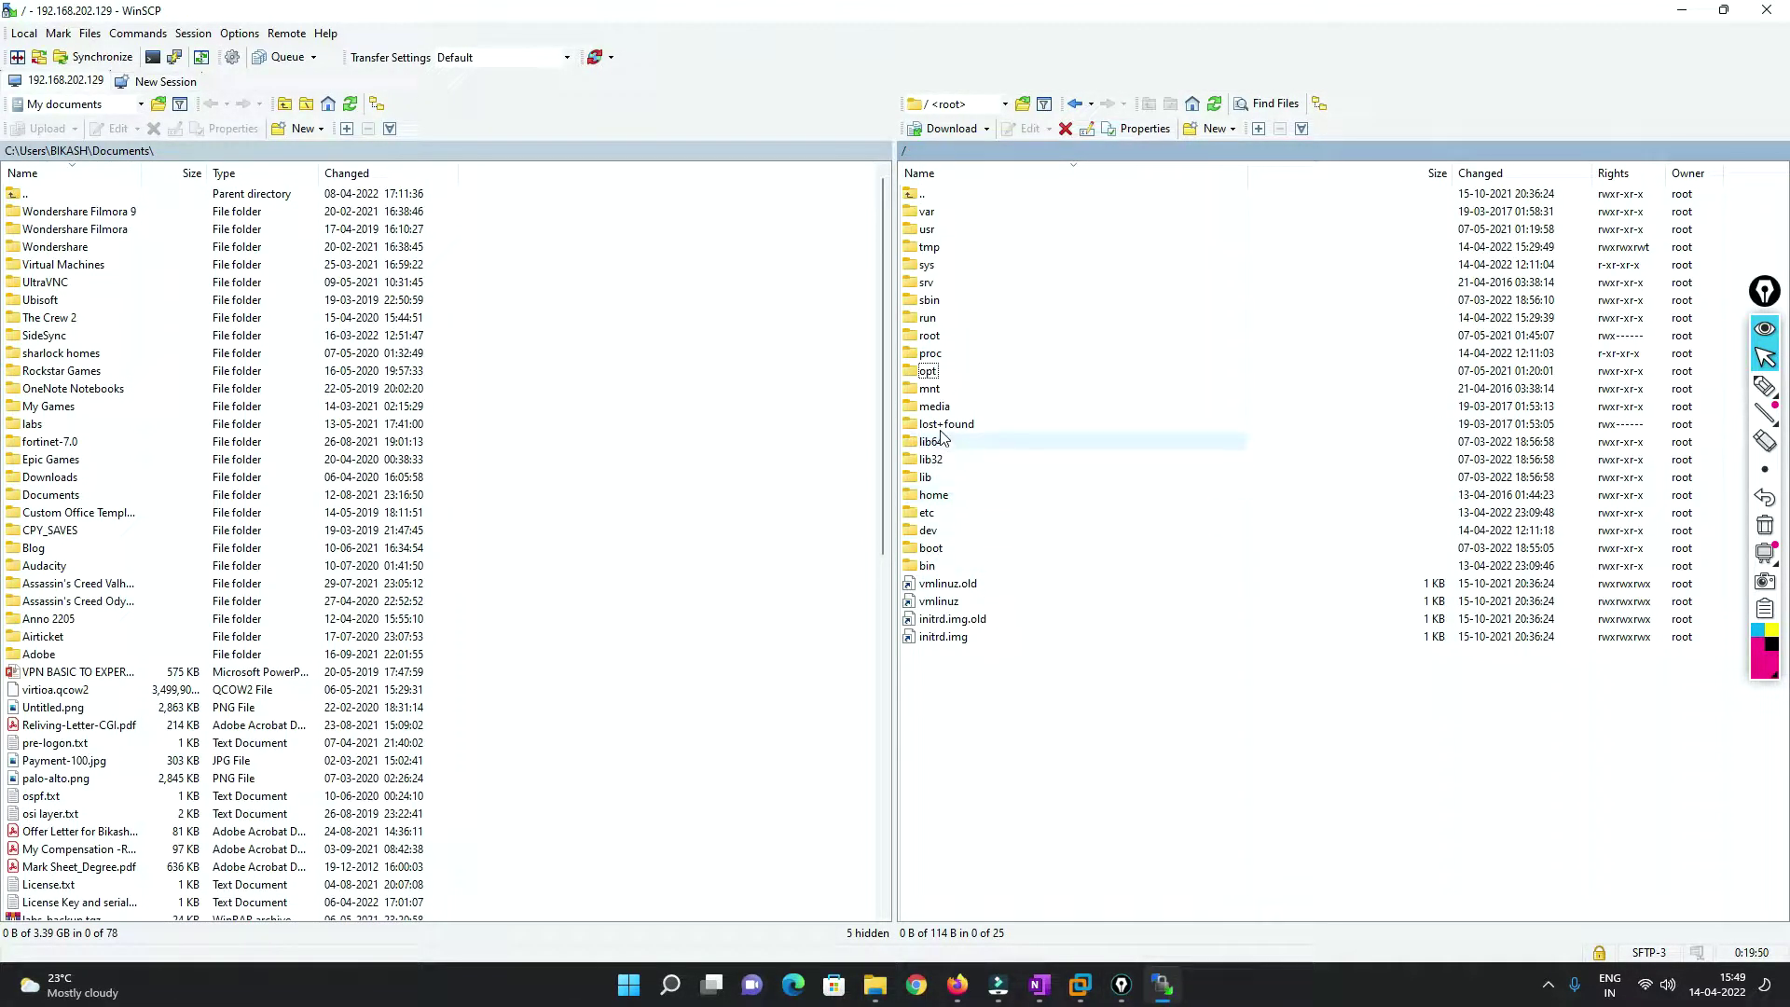
Open /opt/unetlab/addons/qemu on the server.
double_click(936, 374)
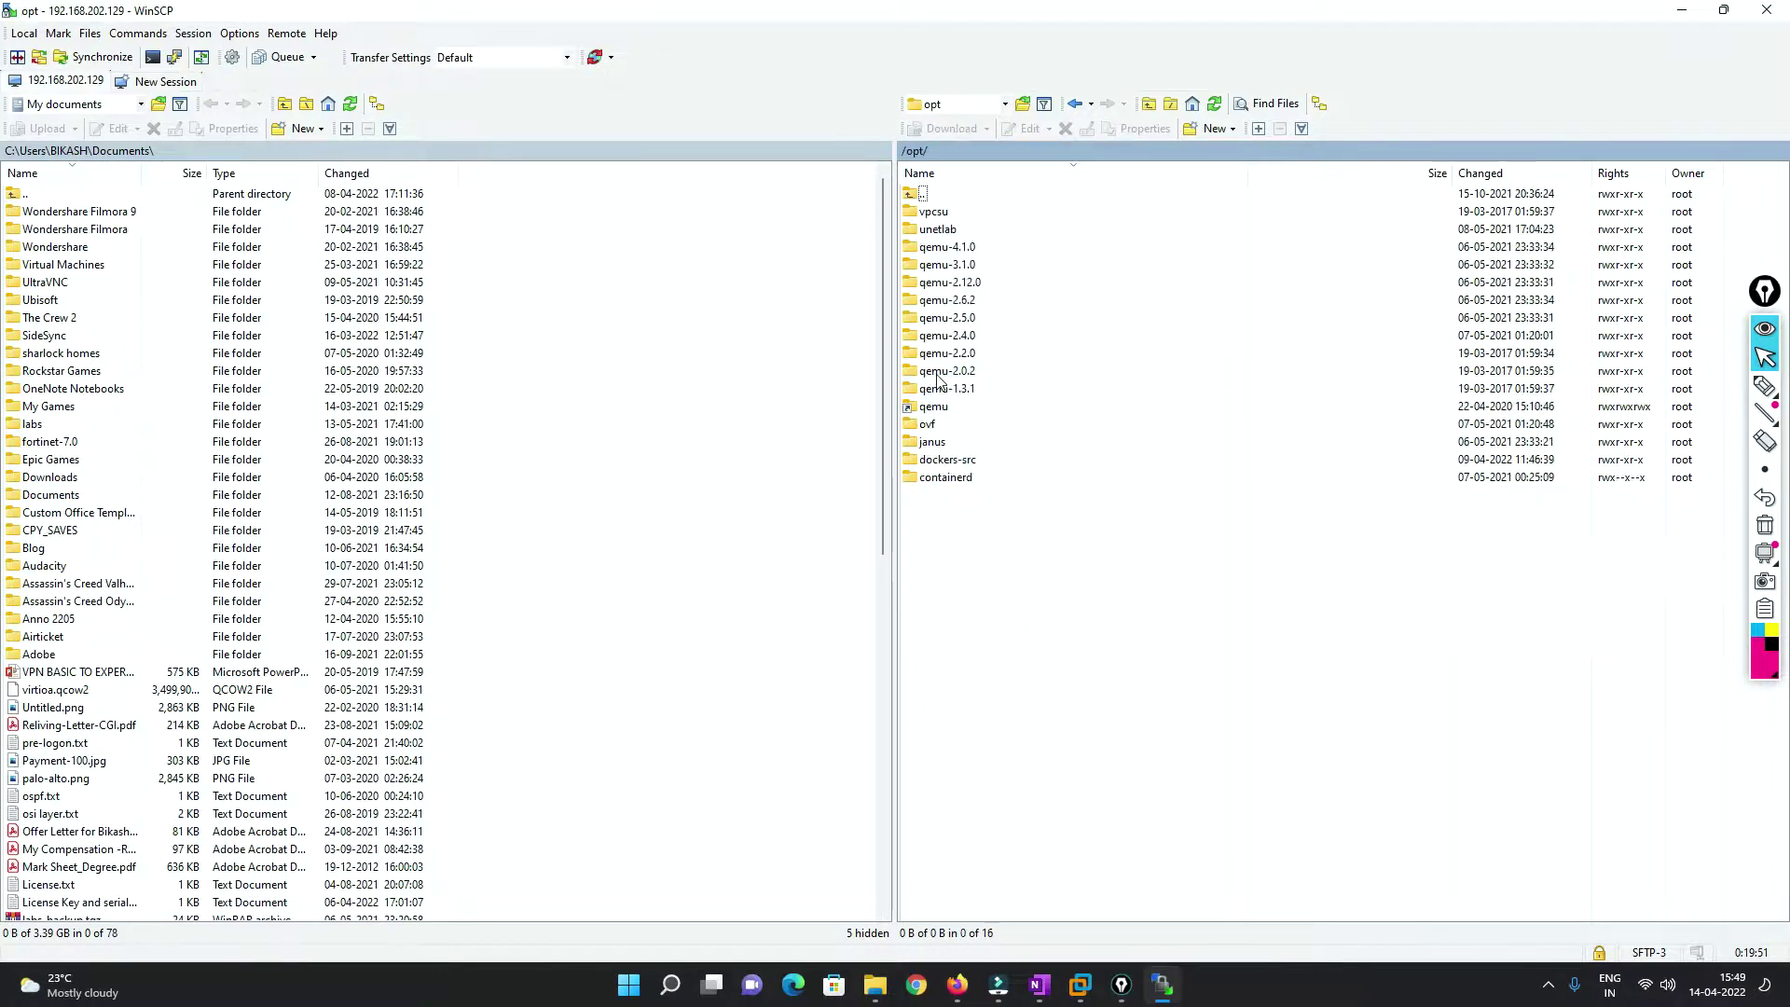
double_click(937, 231)
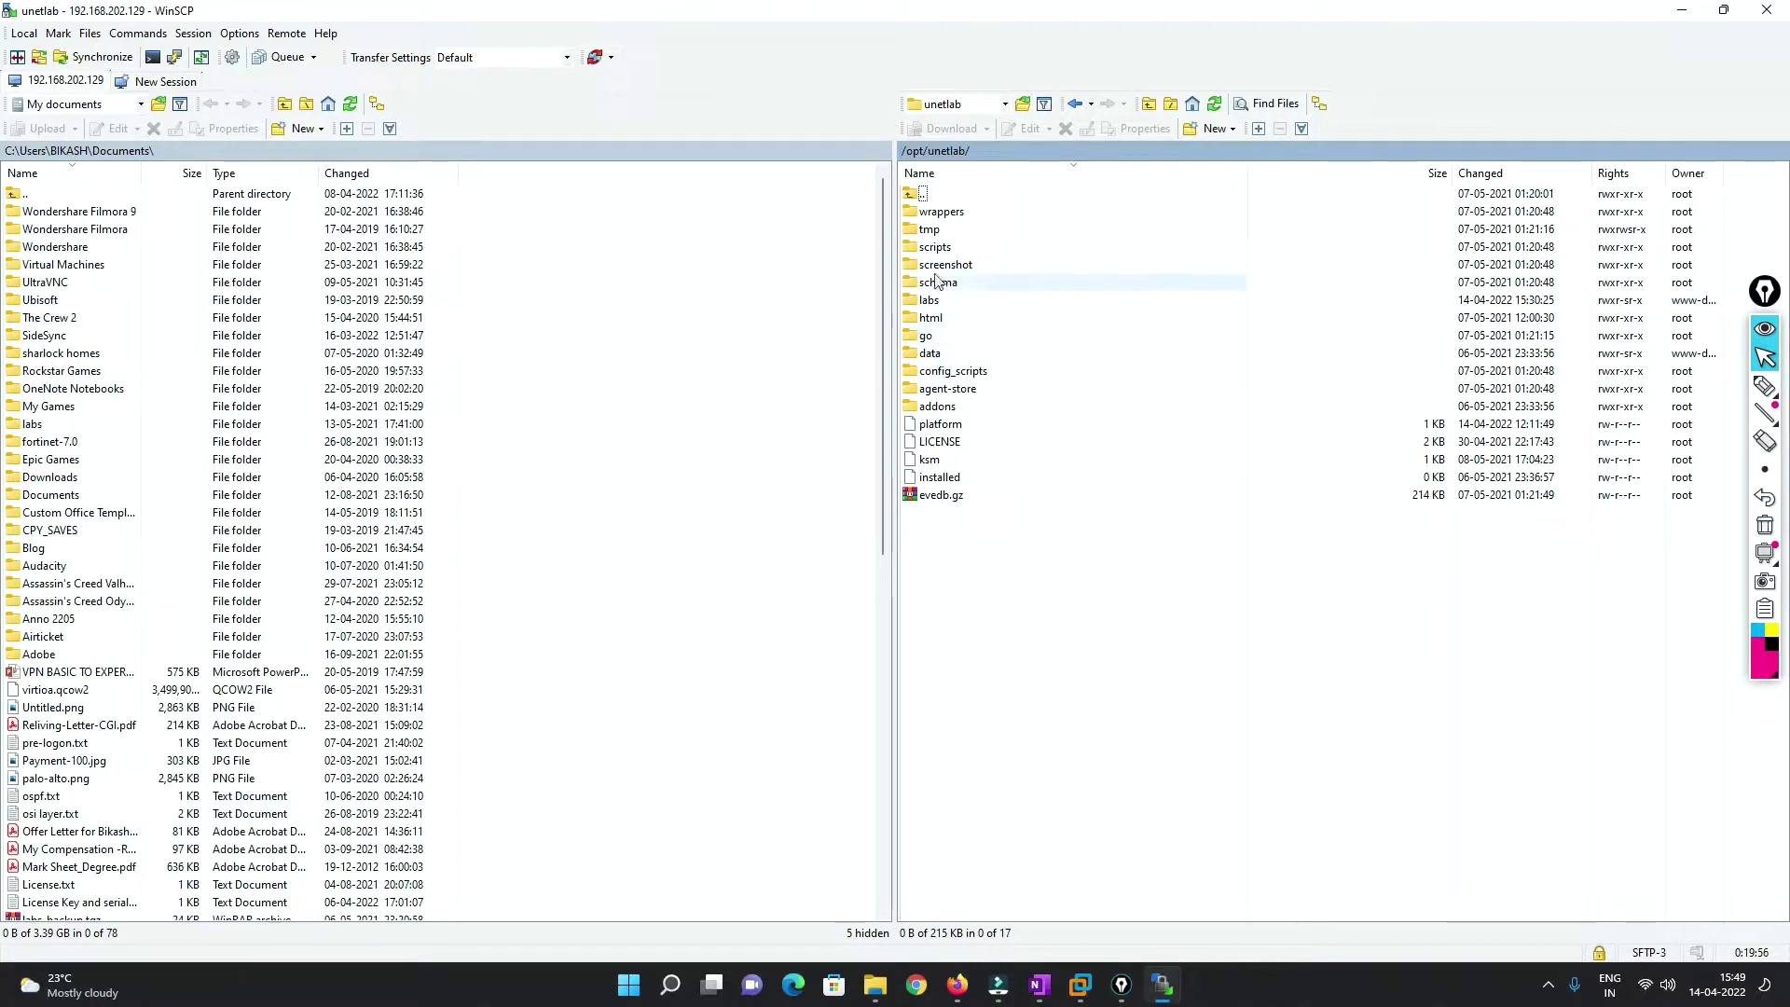
double_click(937, 406)
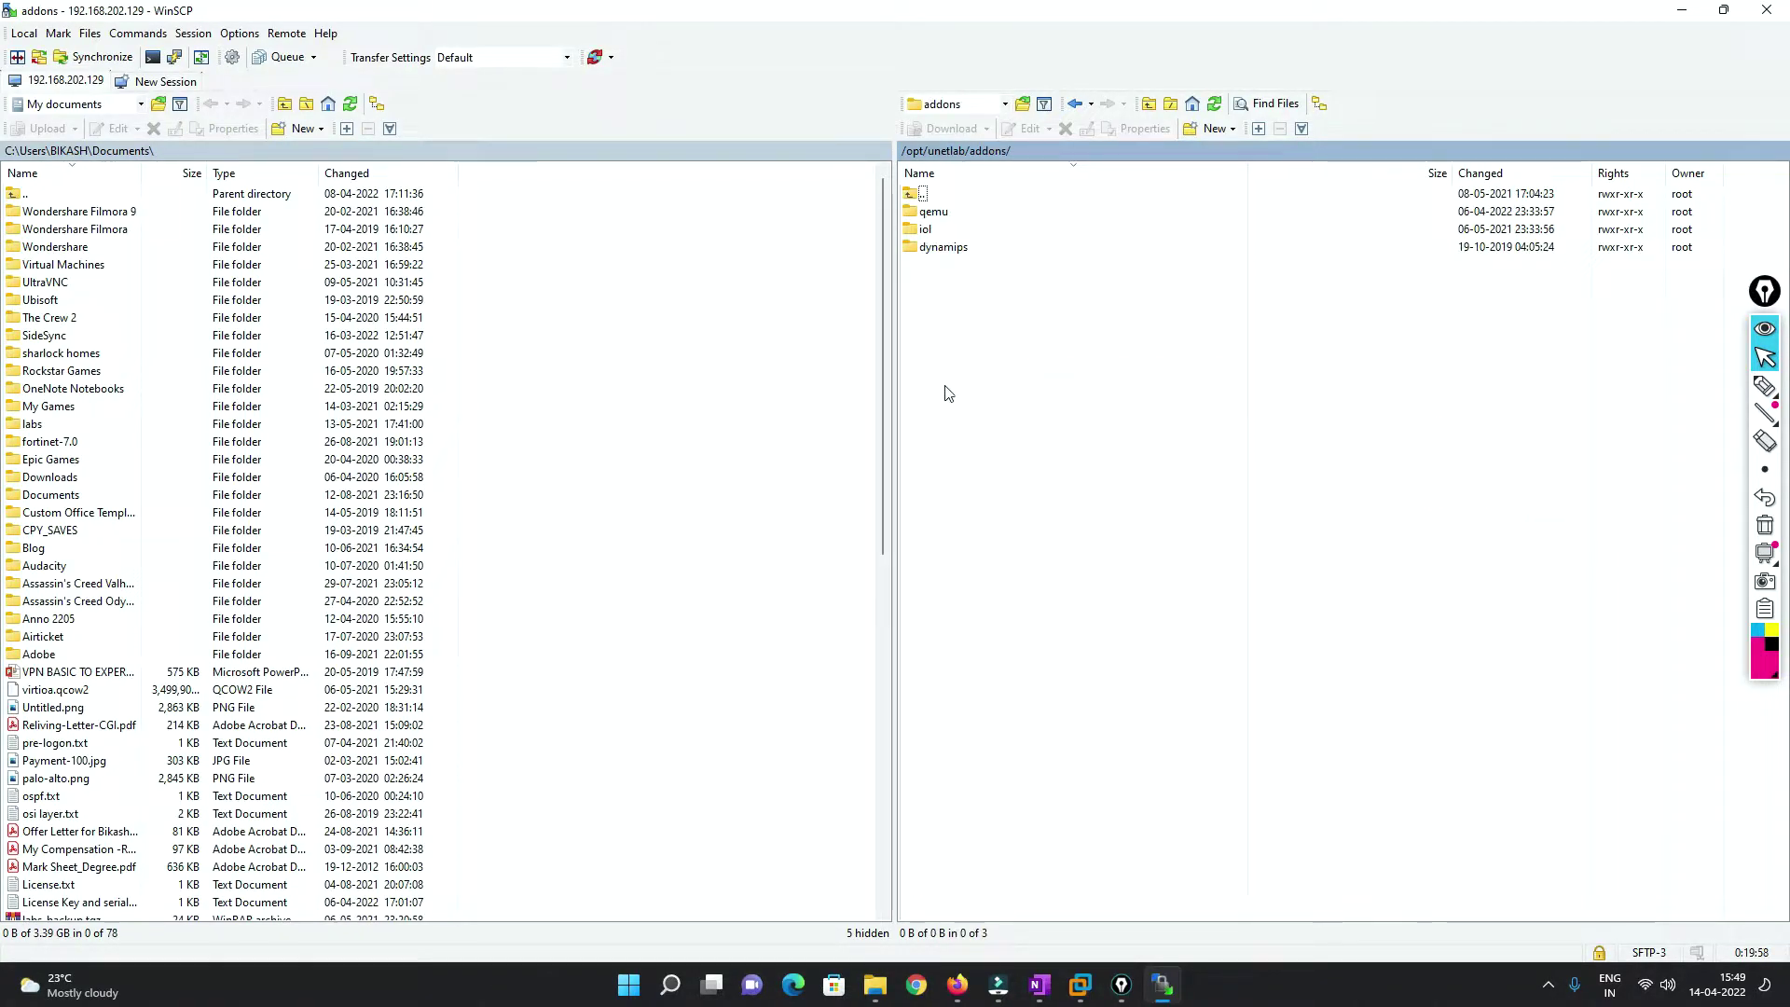
double_click(939, 213)
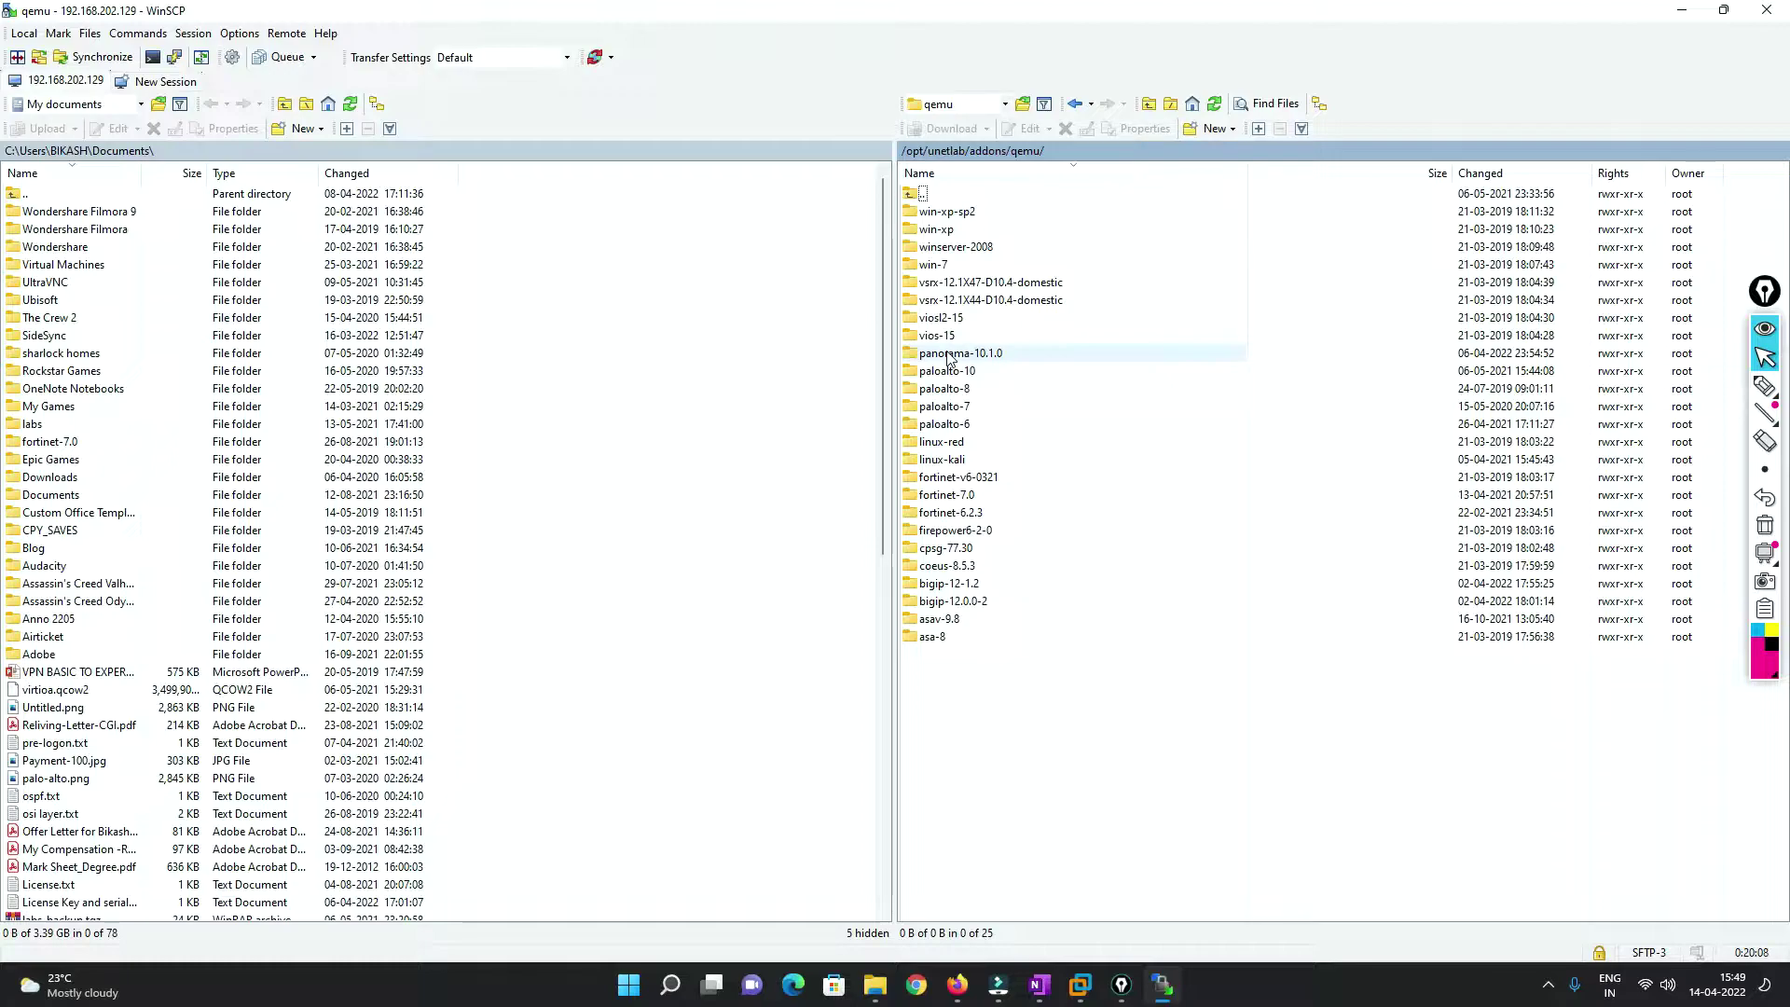
Go from the Palo Panorama guide to EVE-NG's Qemu image namings documentation page.
left_click(958, 984)
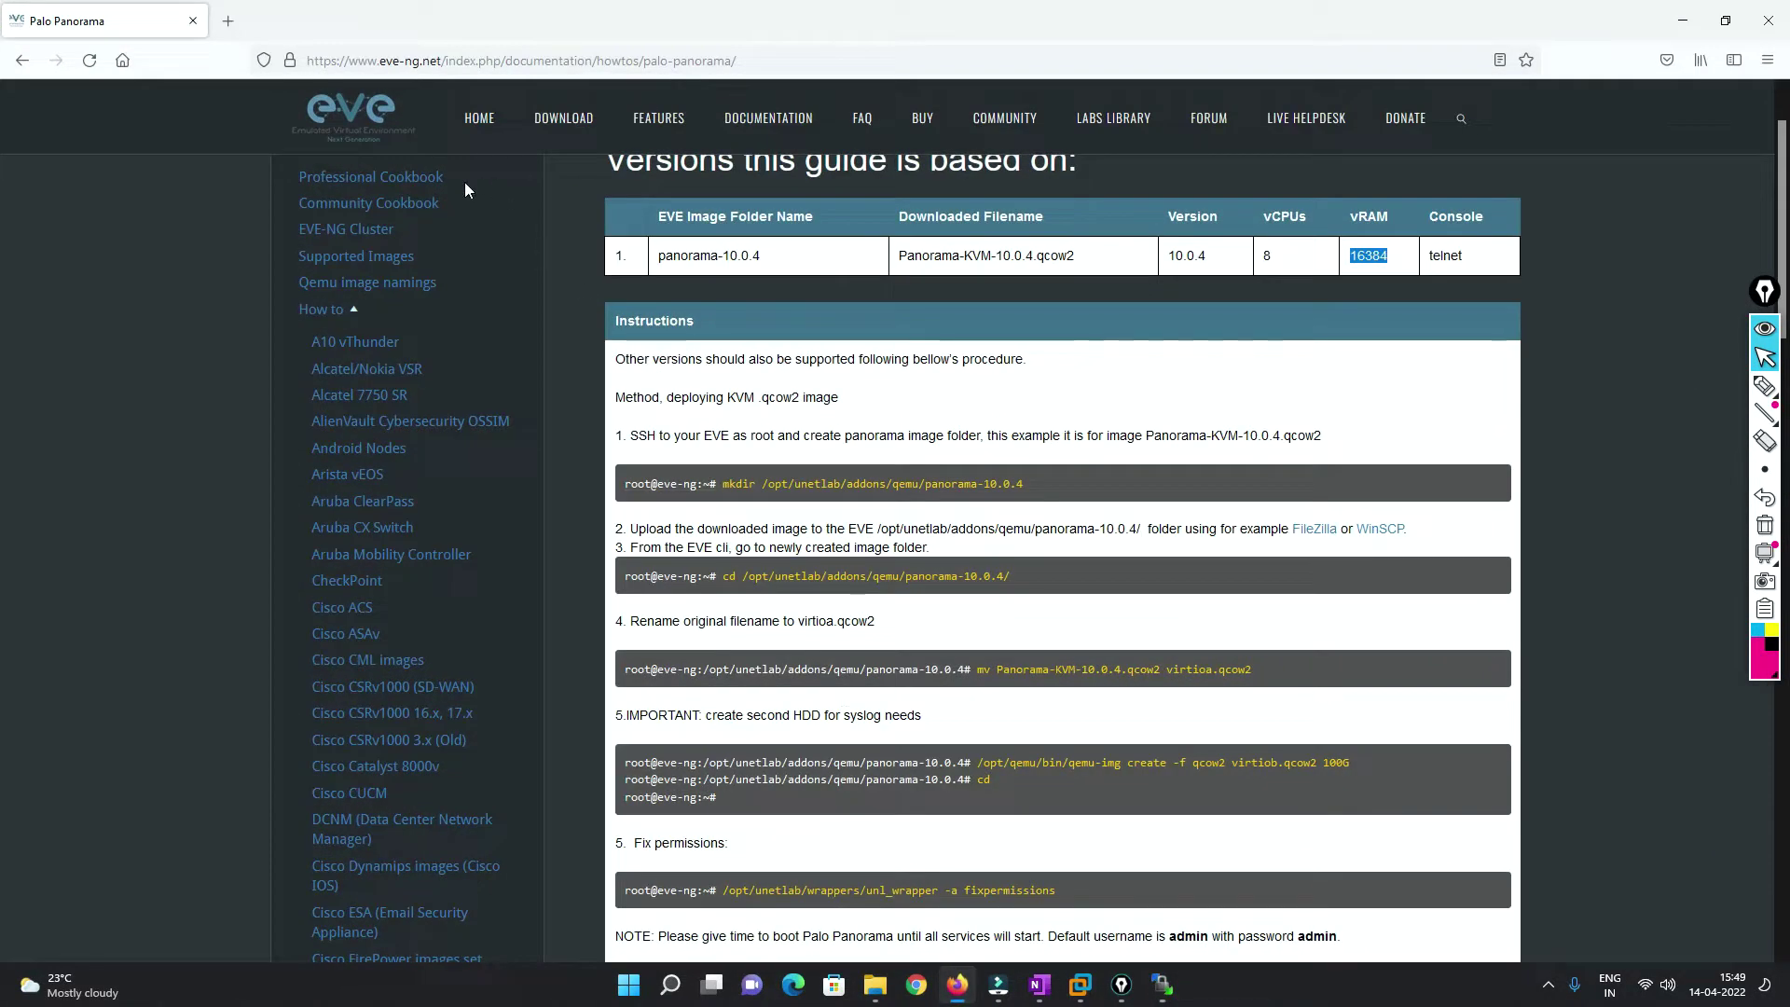
scroll(460, 181, "up", 1)
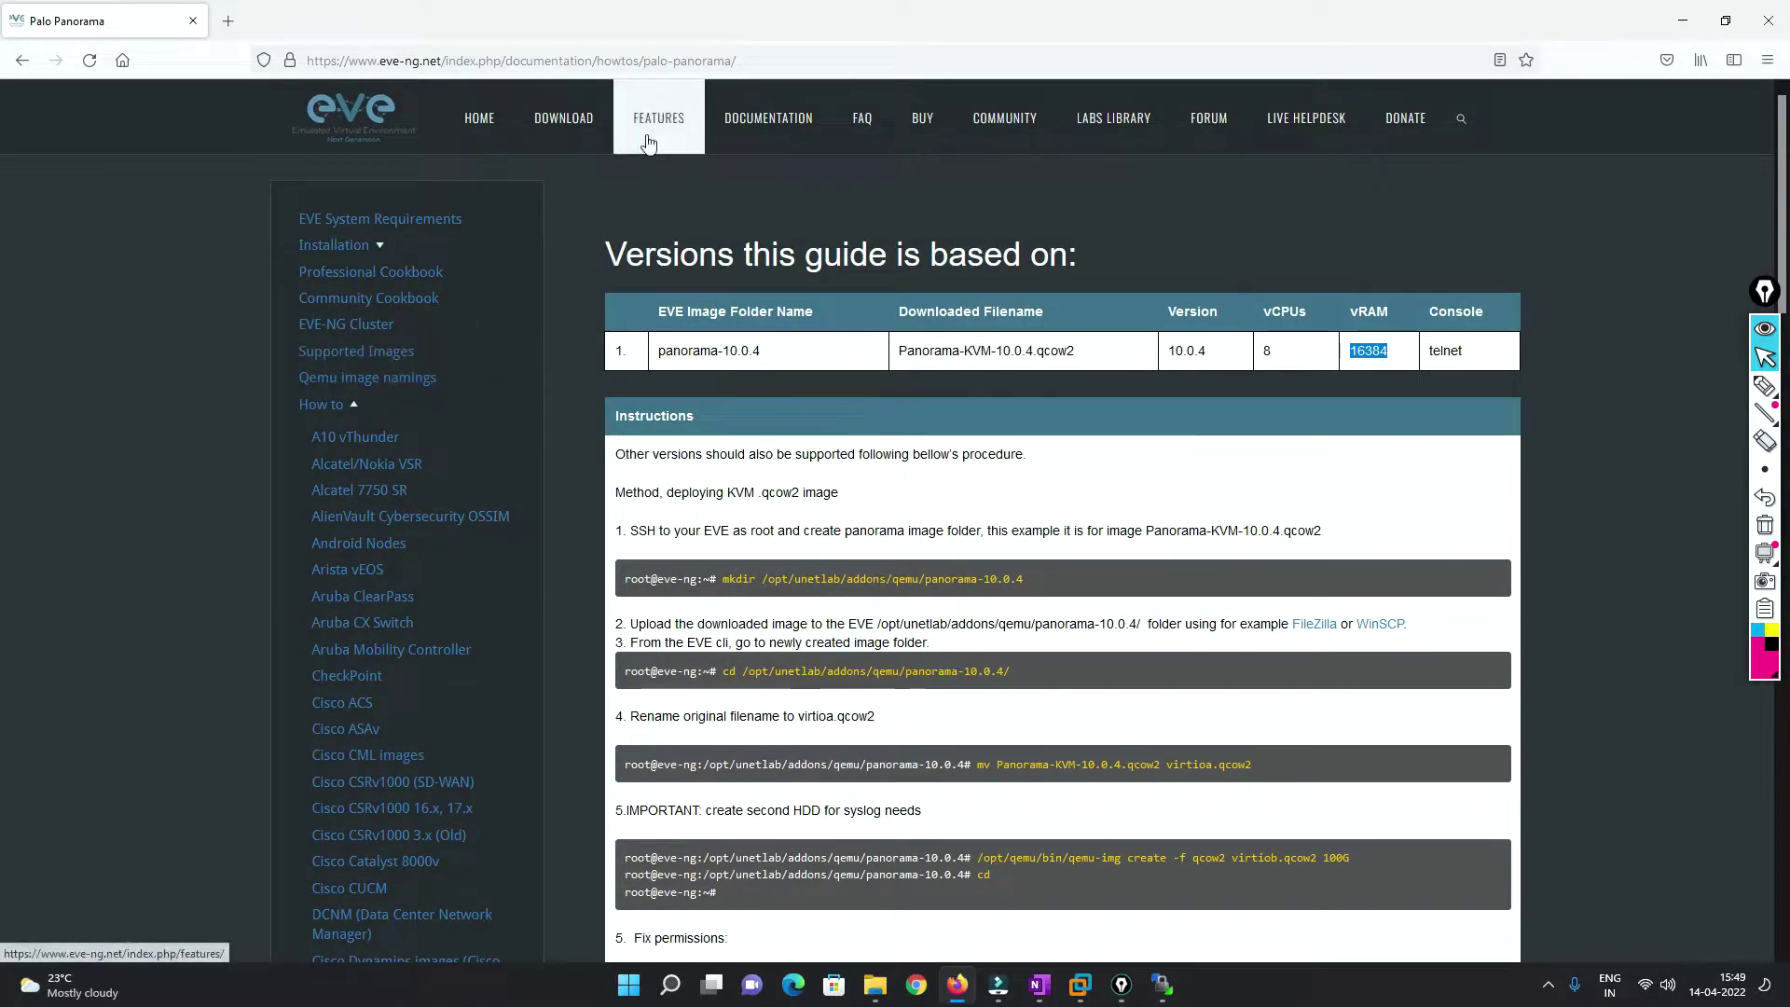
left_click(764, 118)
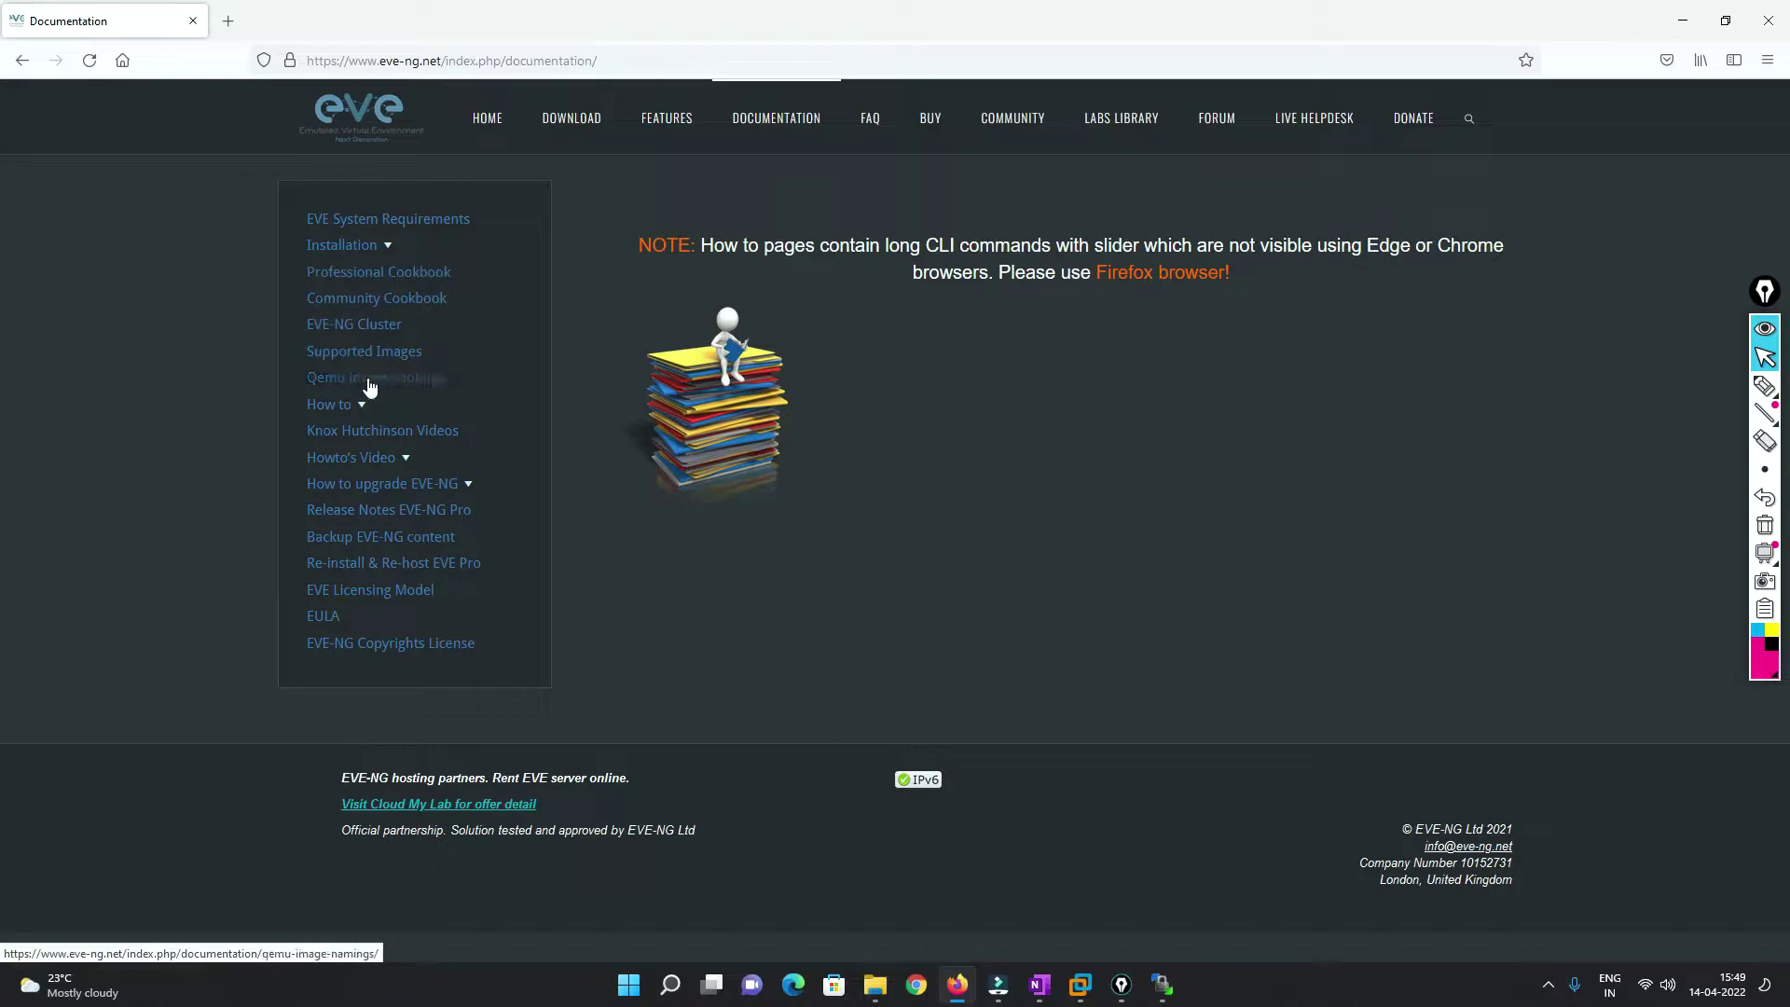
left_click(378, 371)
left_click(379, 378)
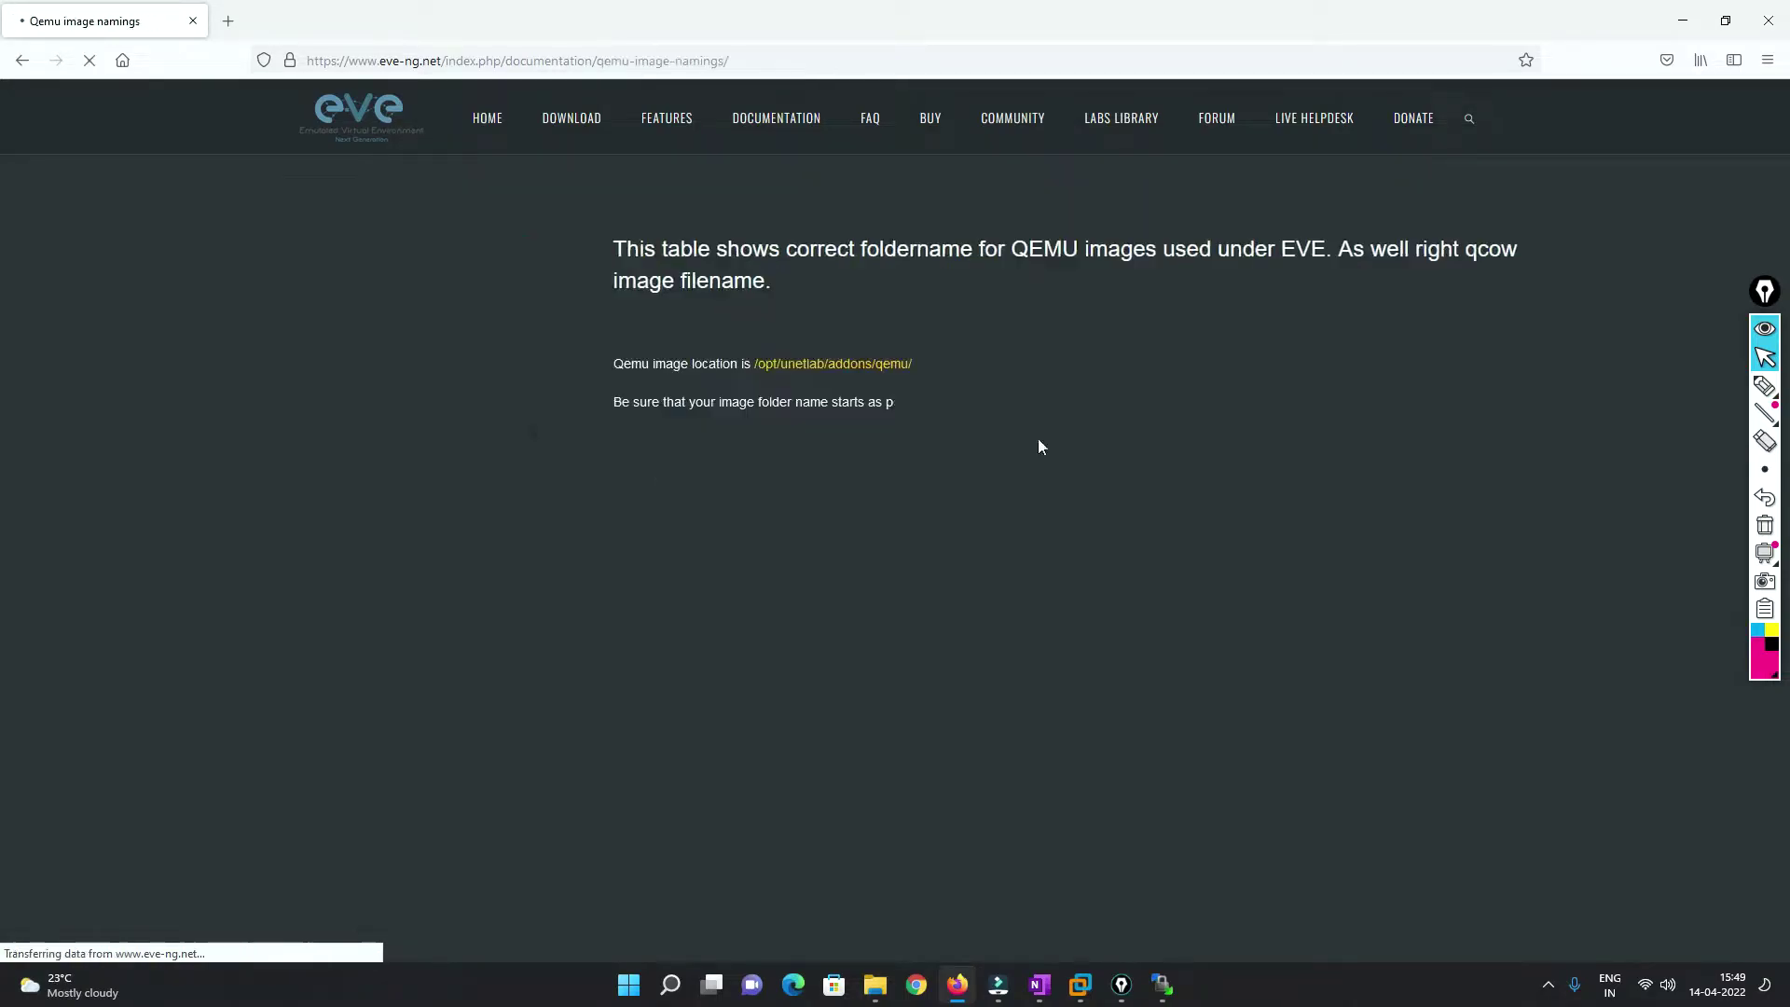
Find 'pano', mark the panorama- prefix and virtioa, virtiob disk names, then go back to the guide.
scroll(1147, 495, "down", 8)
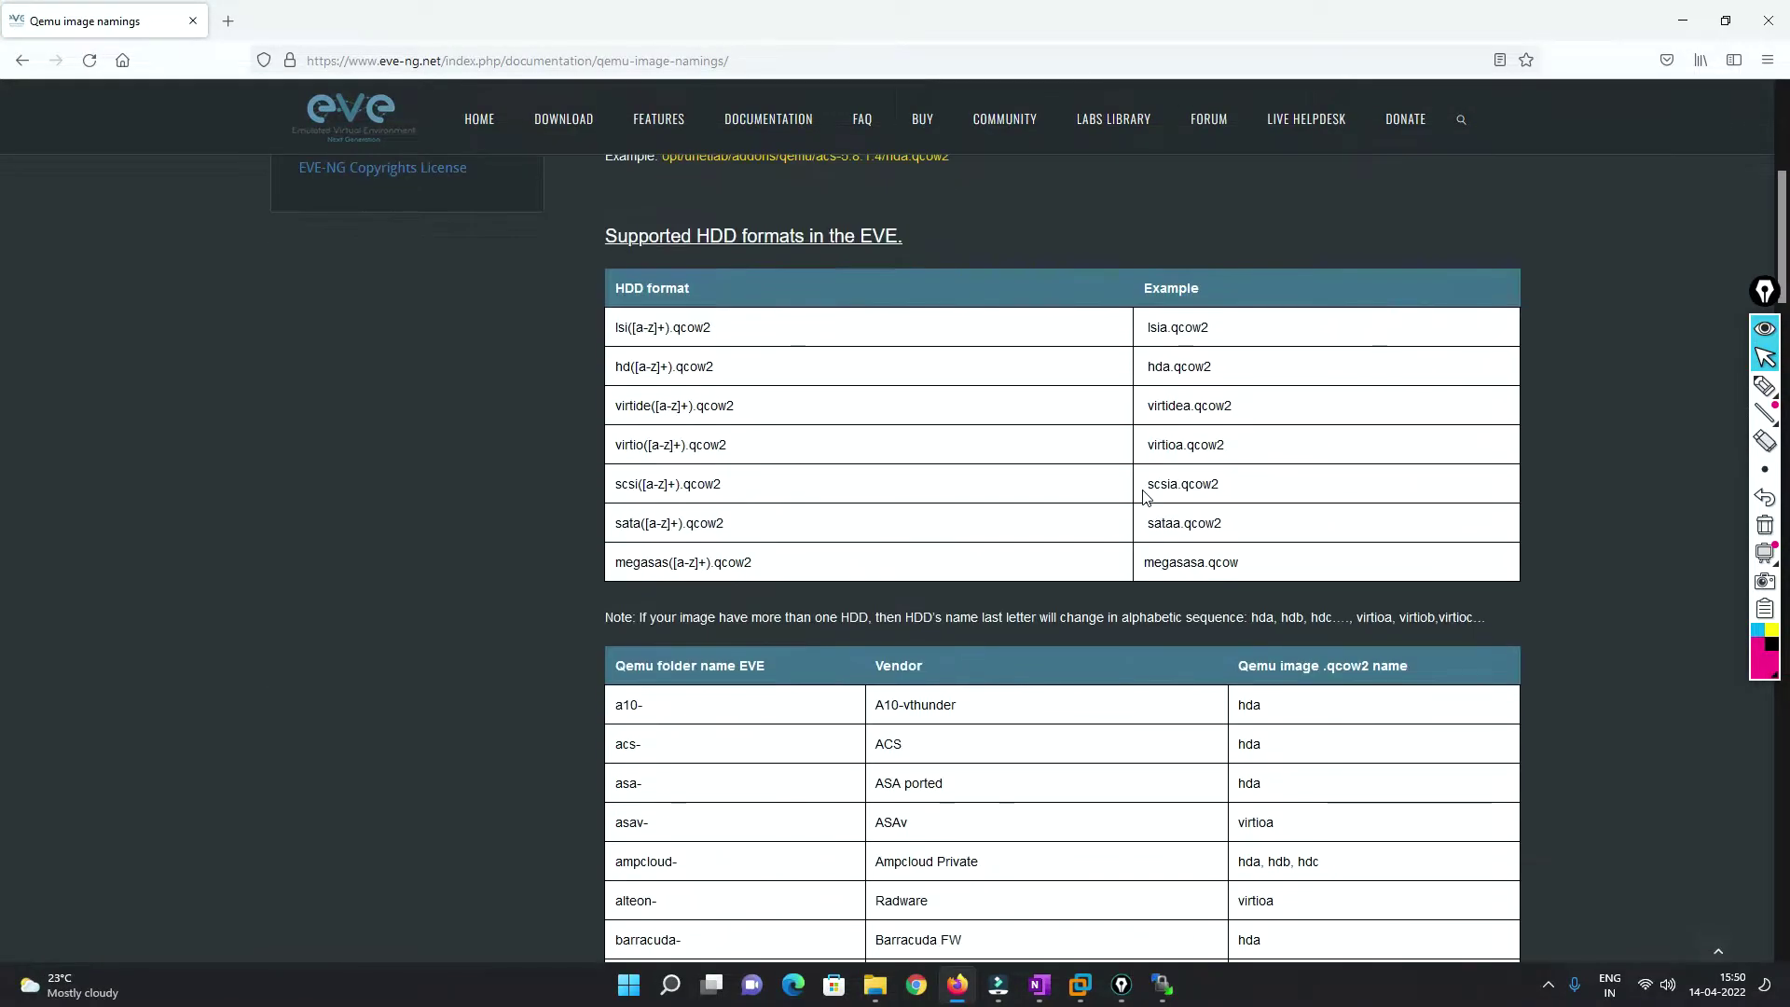
key("ctrl+f")
type("pano")
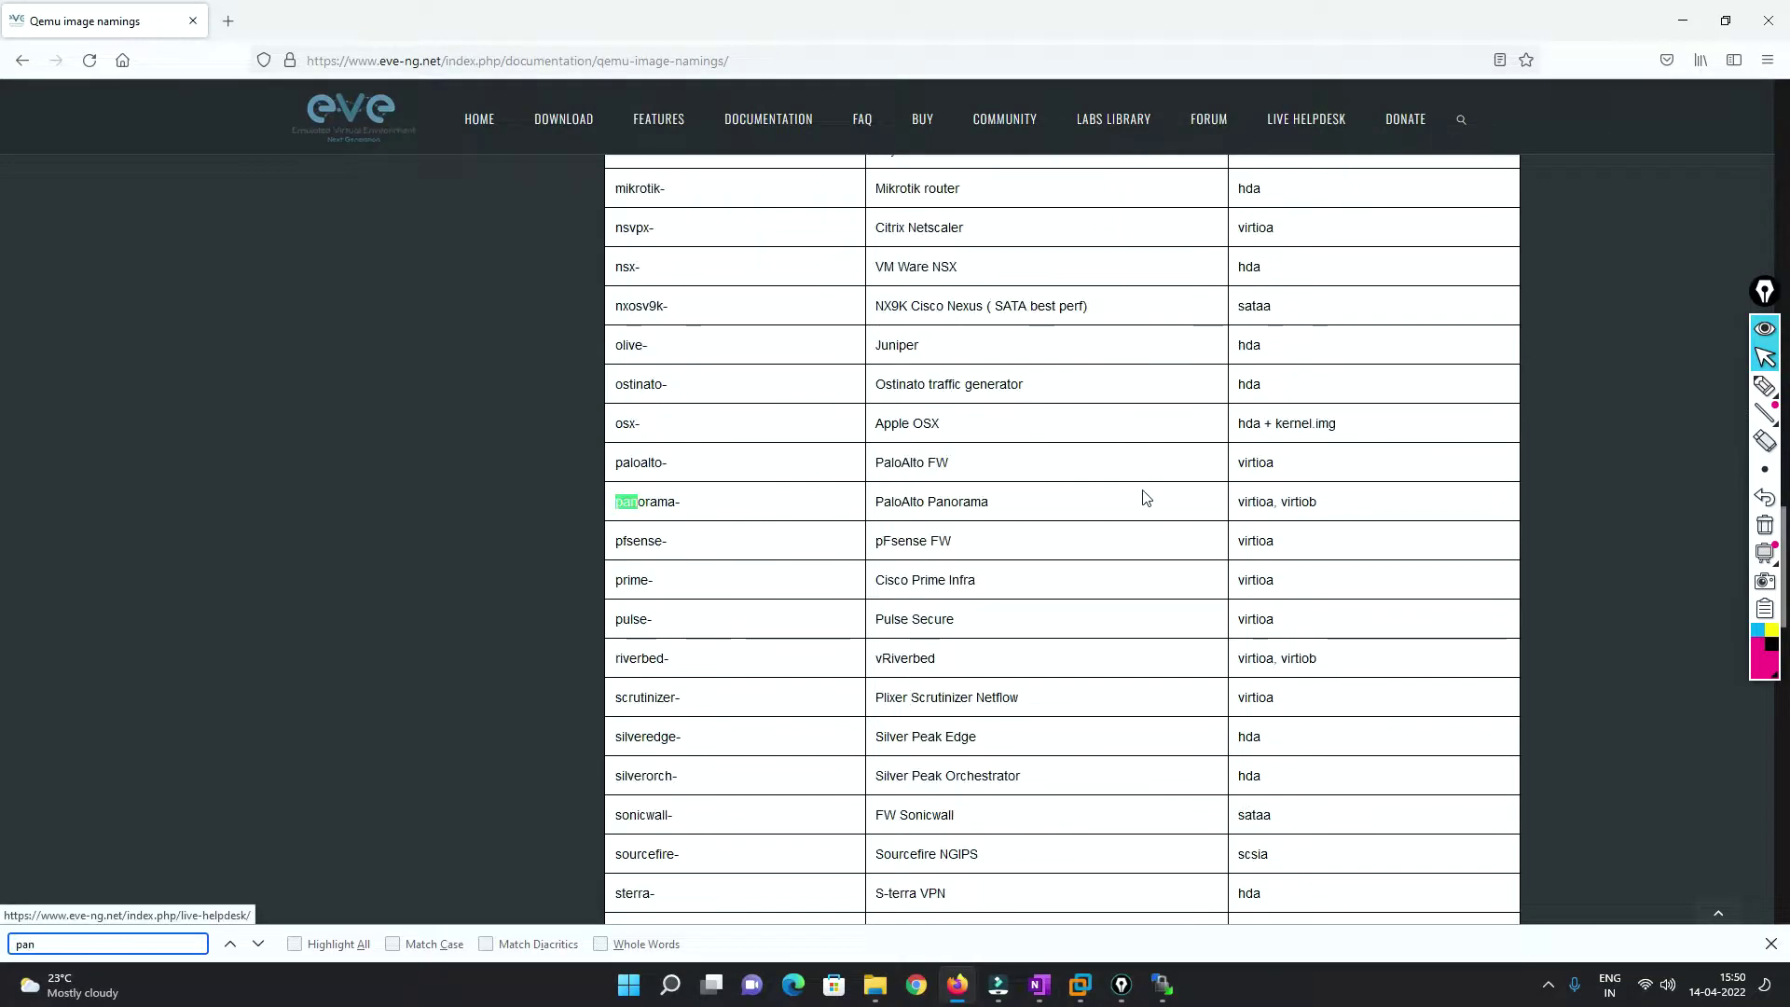
left_click(646, 514)
mouse_move(615, 504)
left_mouse_down()
mouse_move(675, 501)
mouse_move(617, 506)
left_mouse_up()
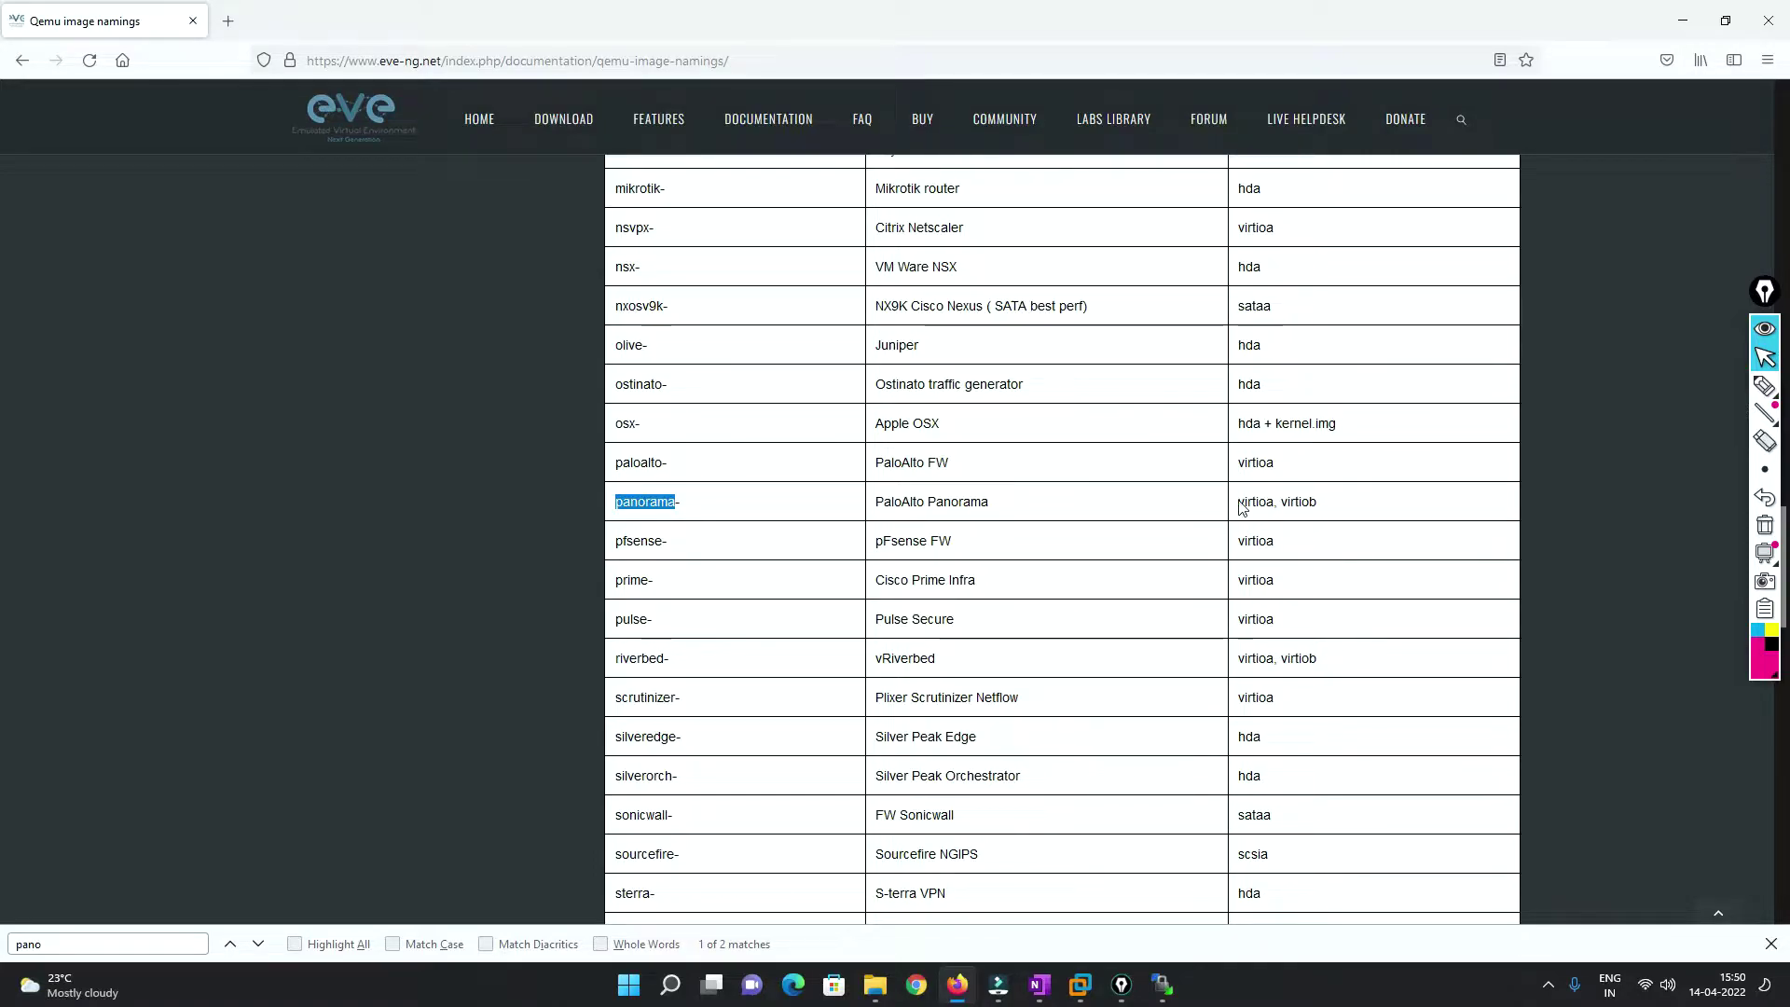
left_click_drag(1243, 501, 1330, 506)
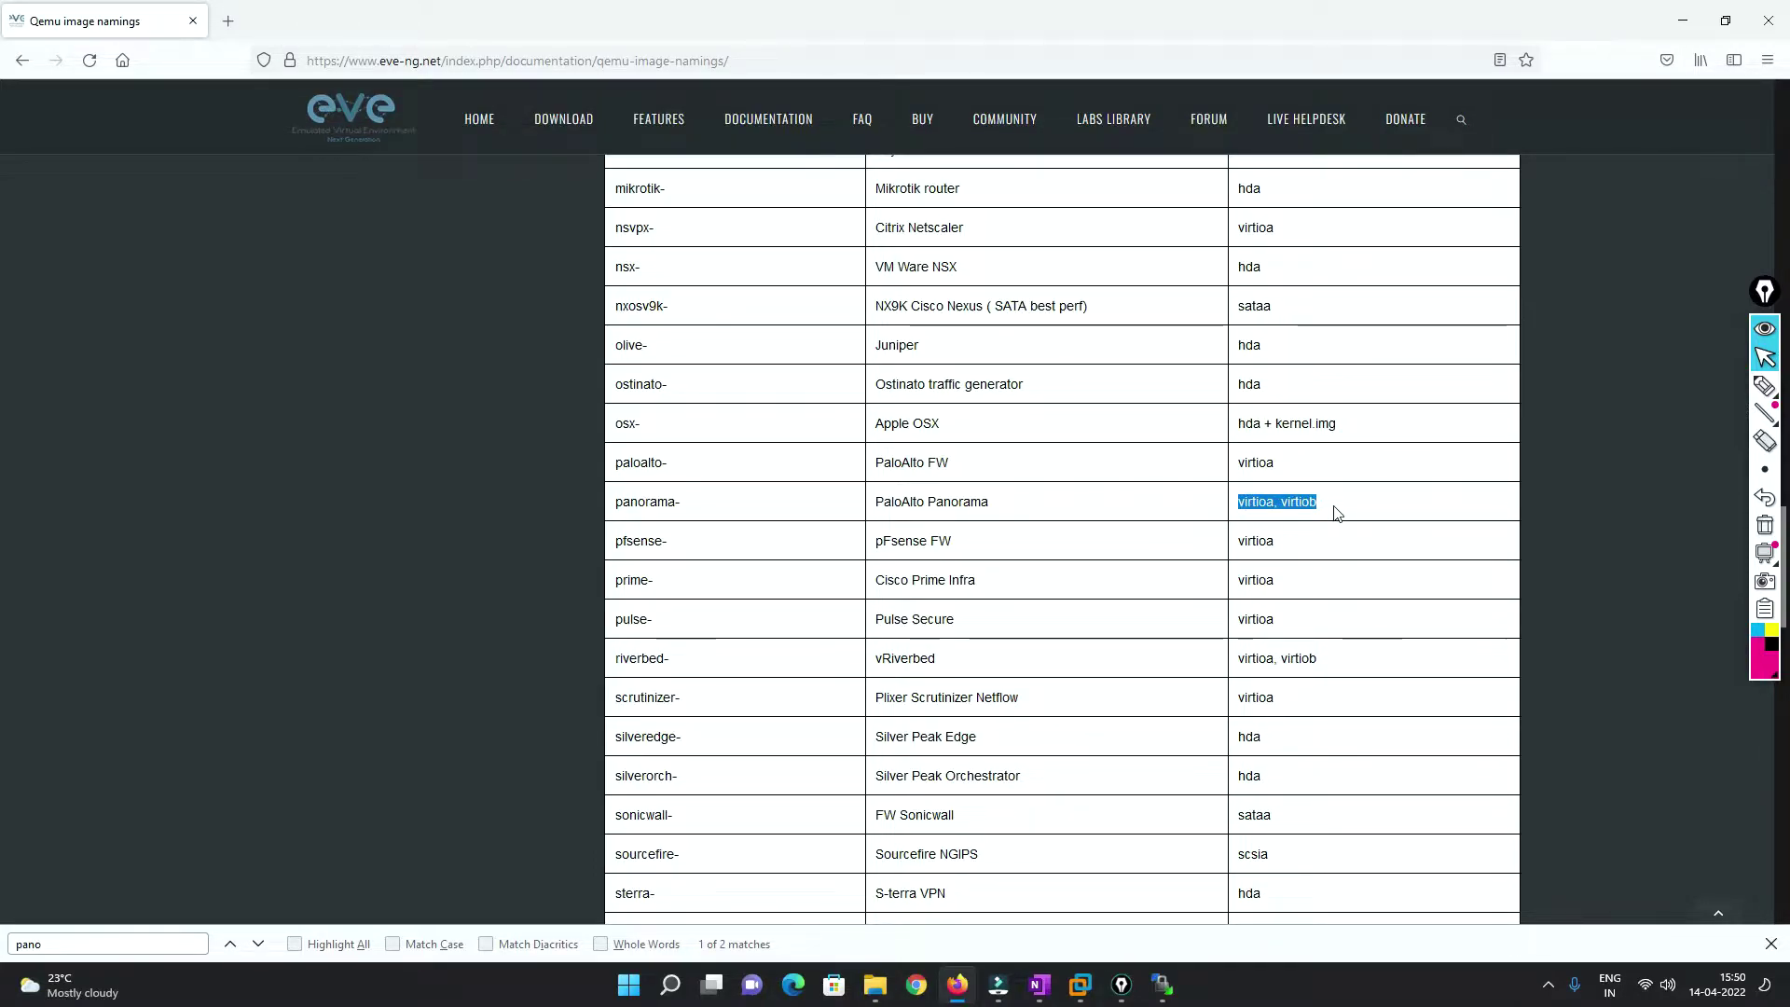
left_click(25, 63)
left_click(28, 69)
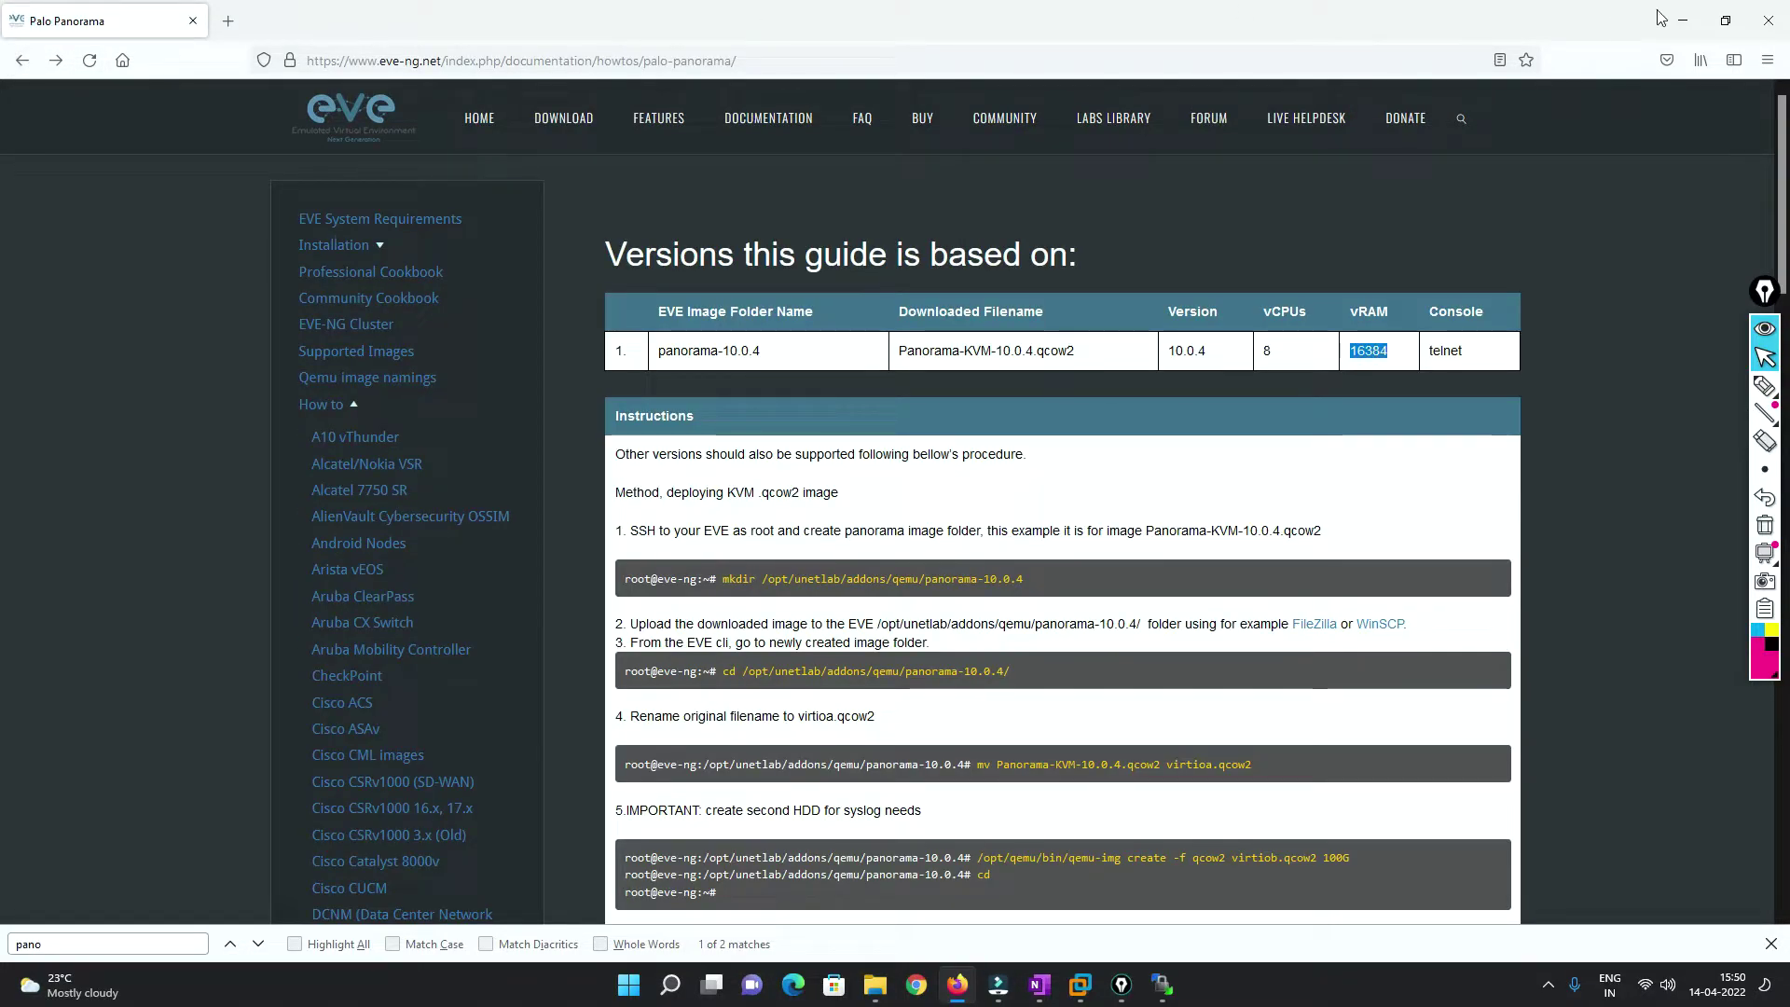
Open panorama-10.1.0 in WinSCP to see virtioa.qcow2 and virtiob.qcow2, then return to the Firefox guide.
left_click(1684, 20)
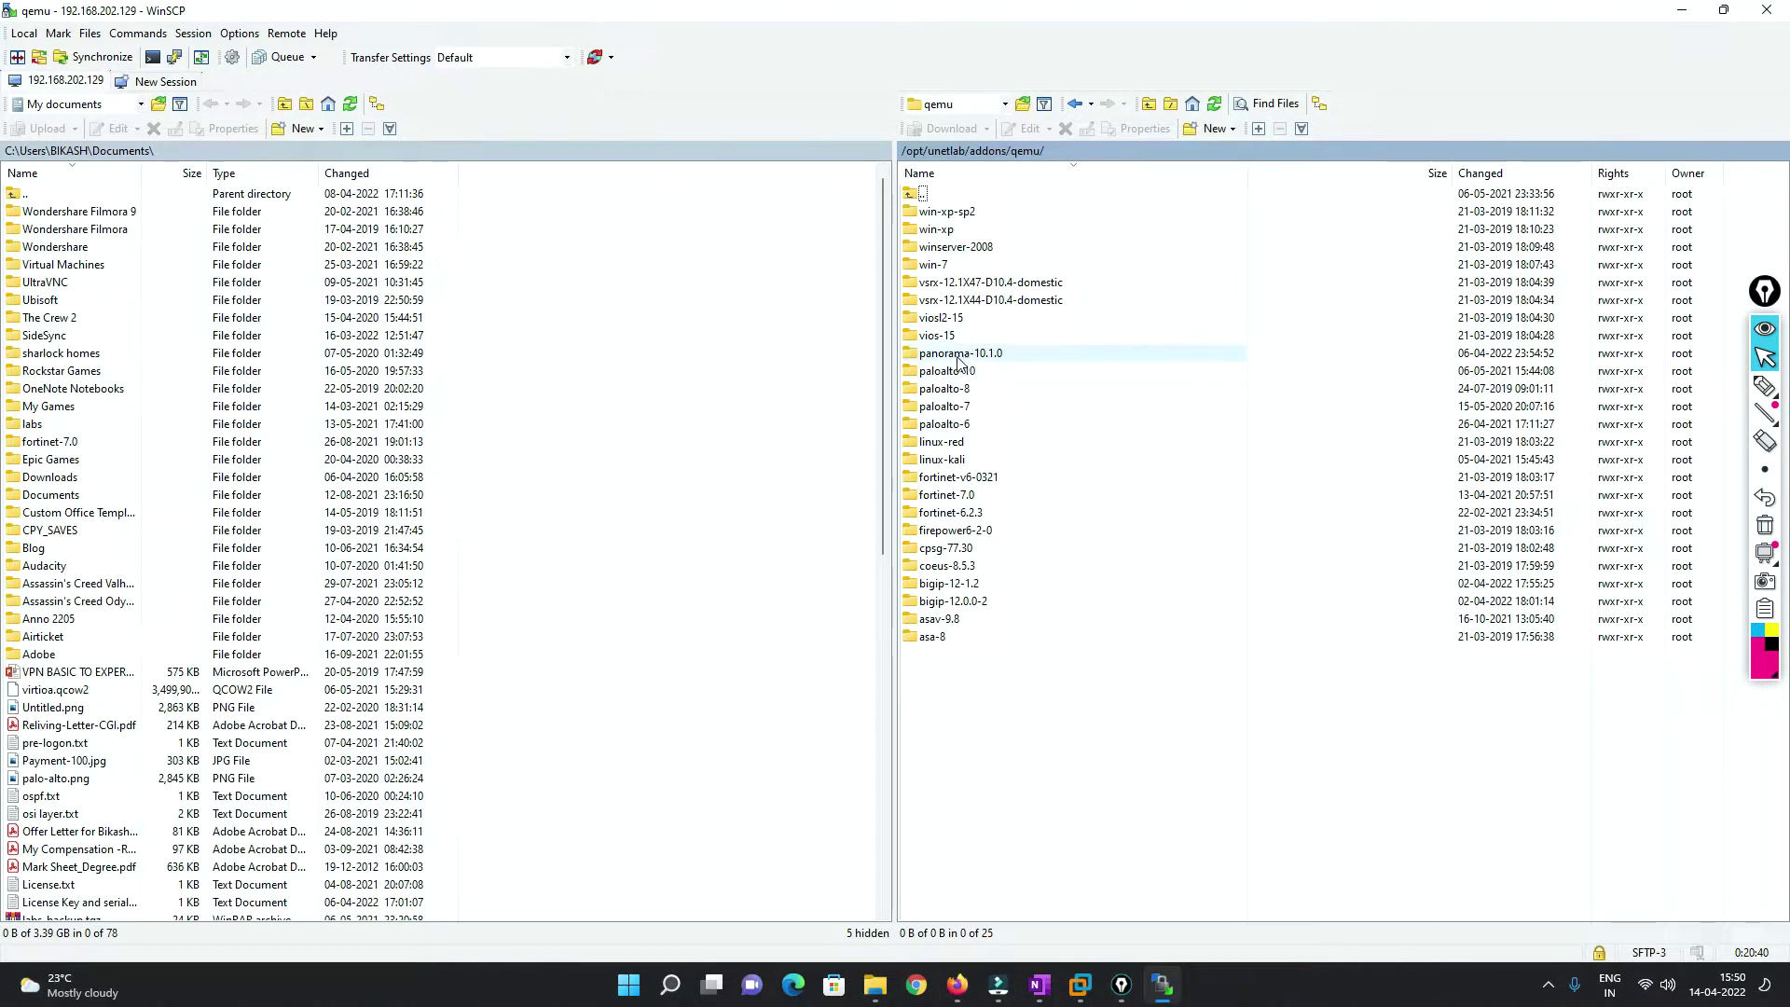
double_click(963, 360)
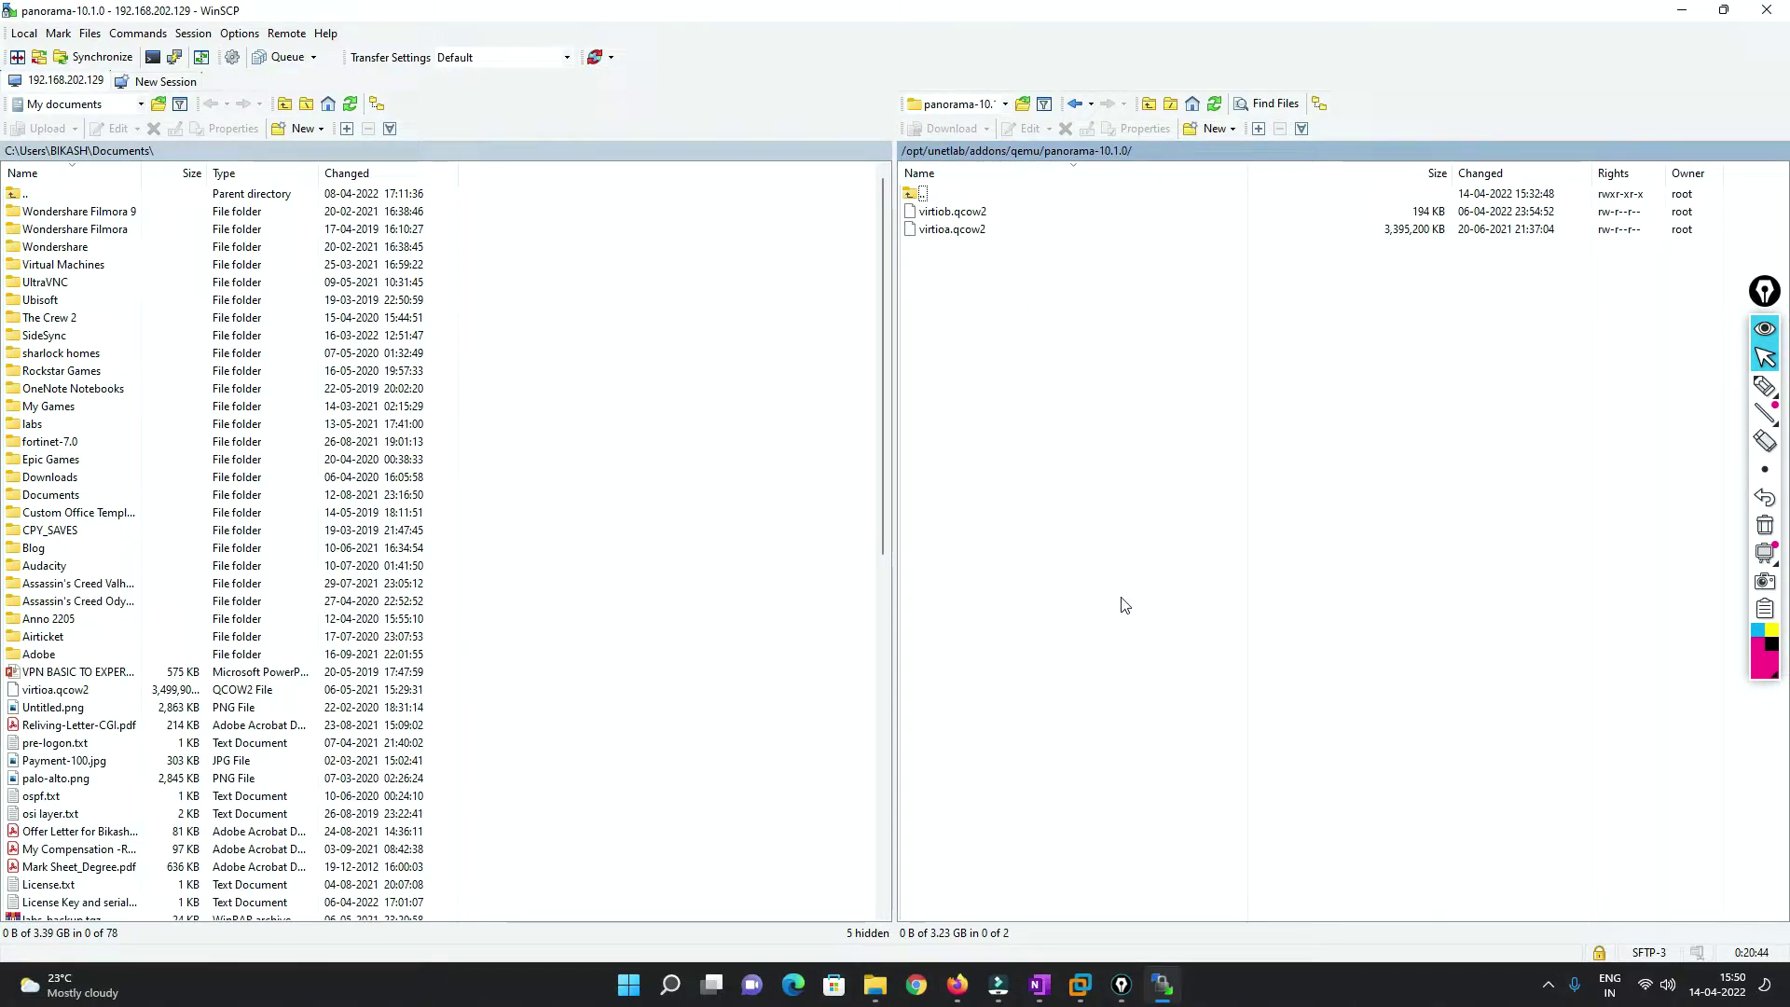
left_click(1680, 15)
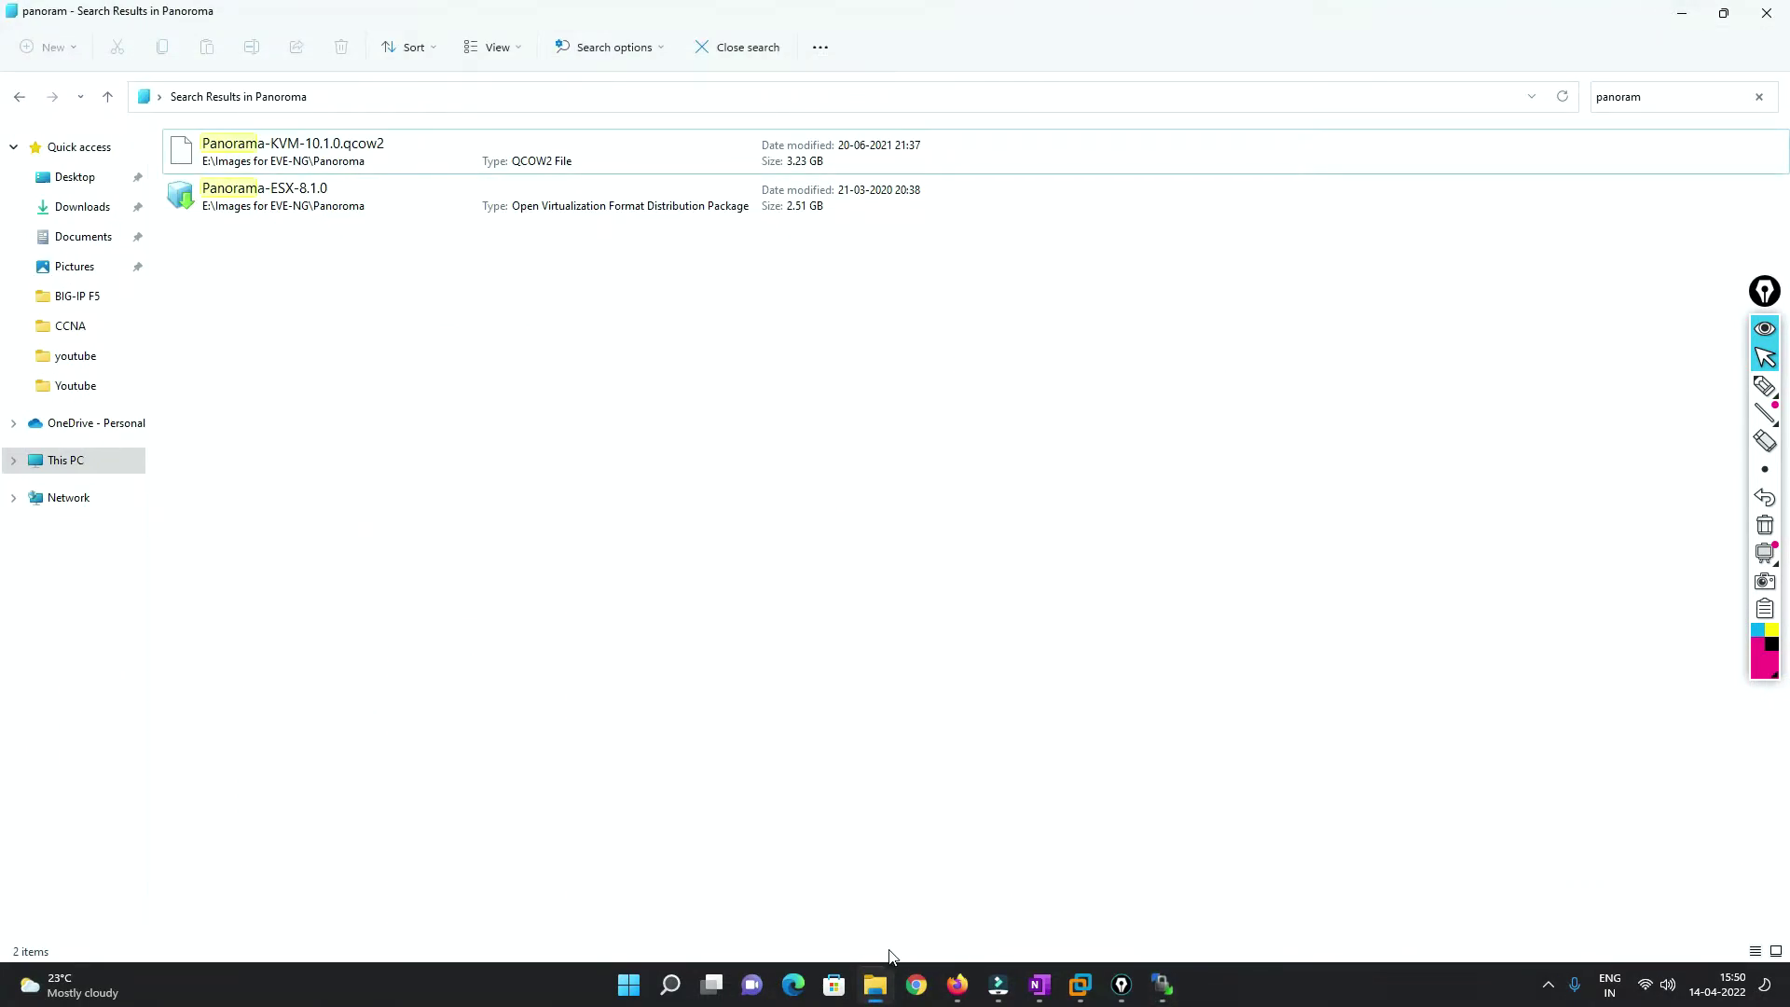
left_click(956, 985)
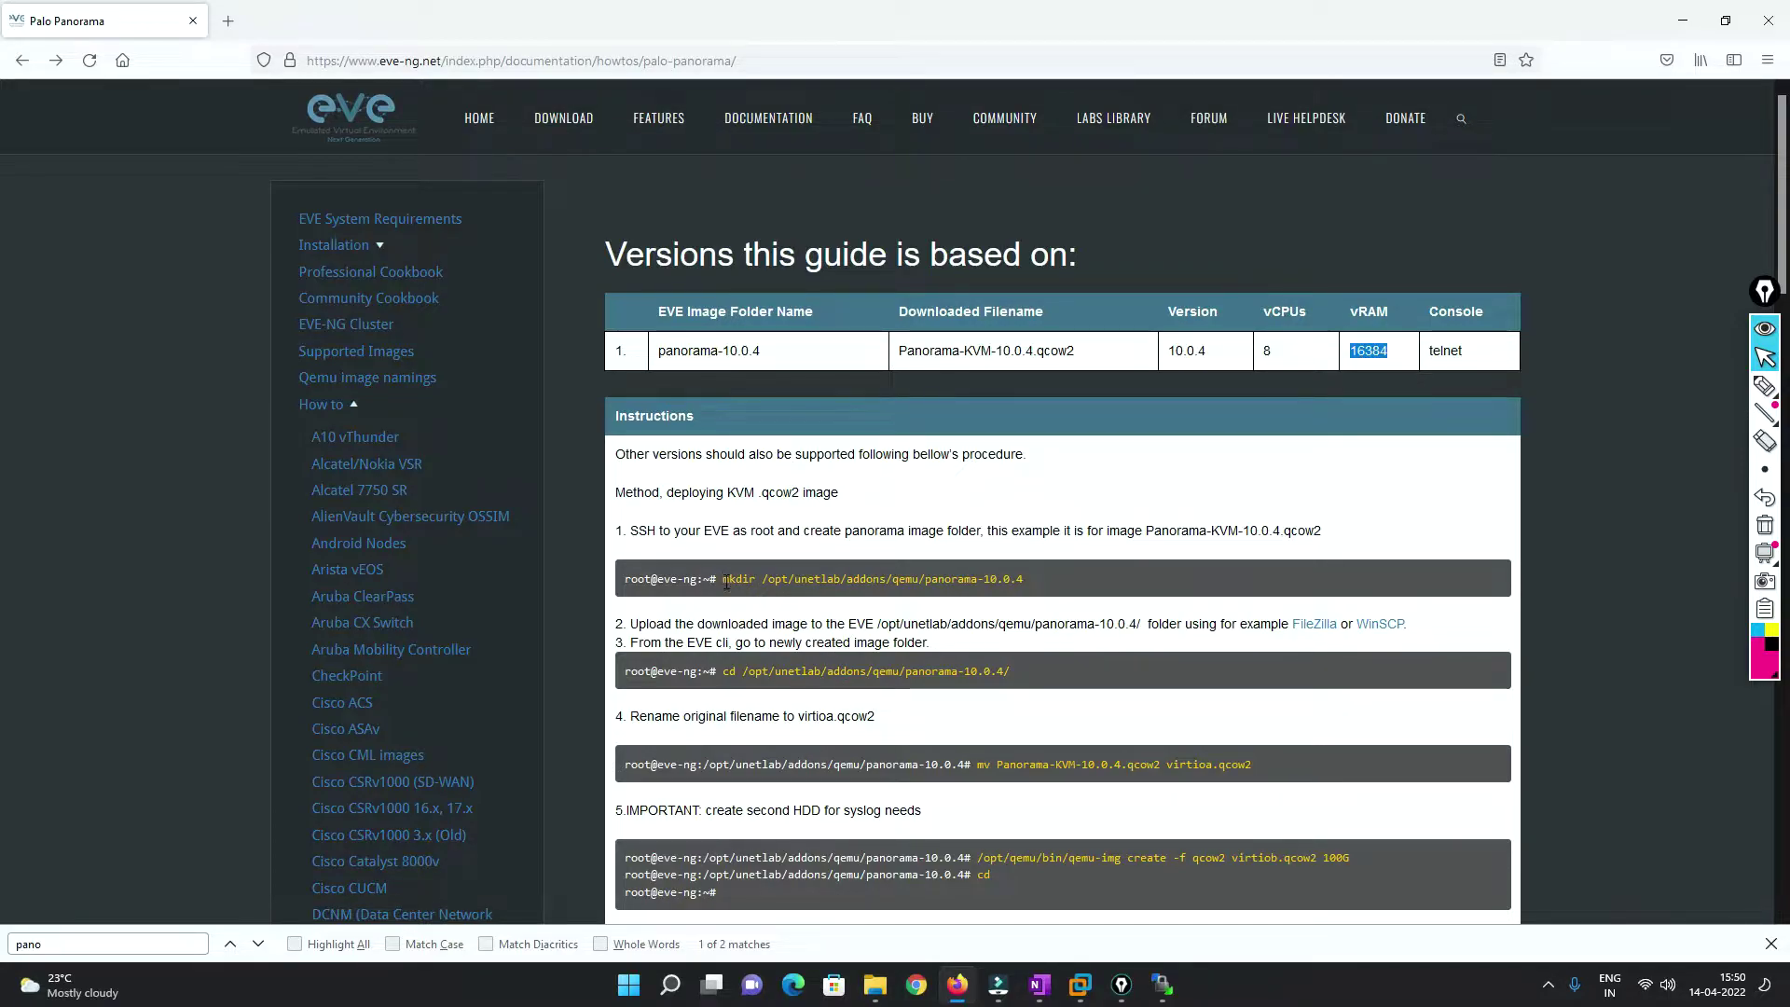
left_click_drag(724, 580, 1115, 573)
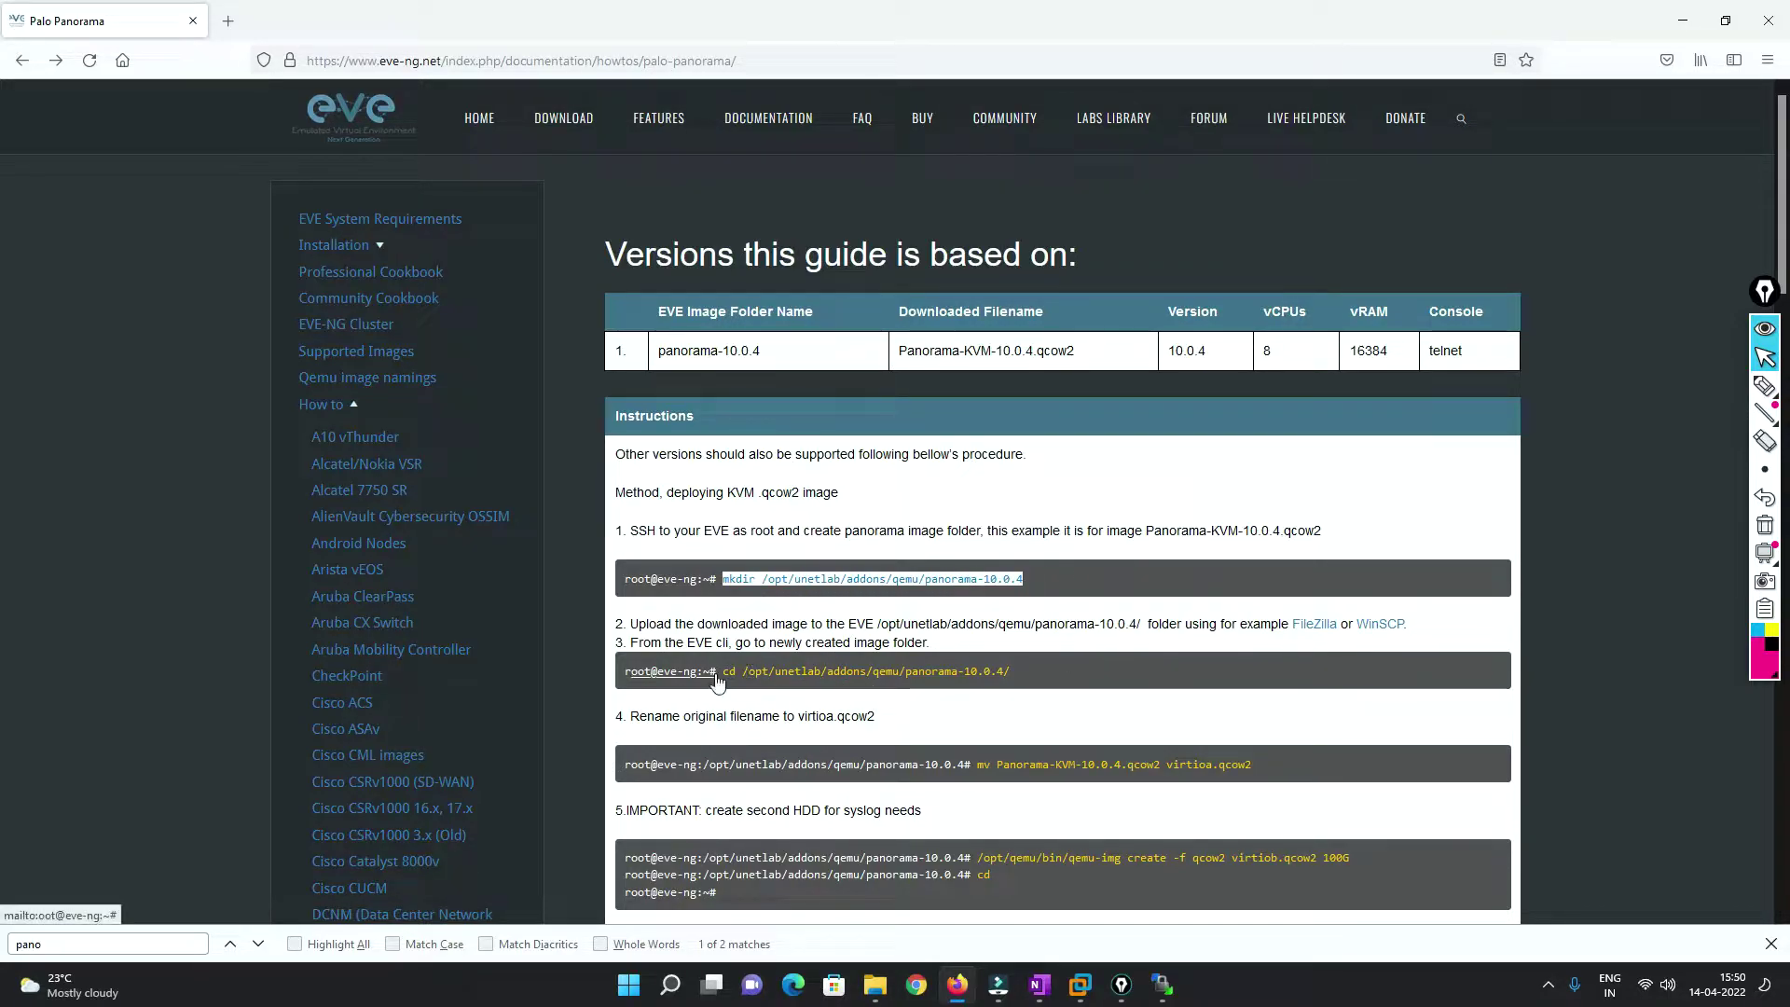
left_click_drag(723, 672, 1084, 670)
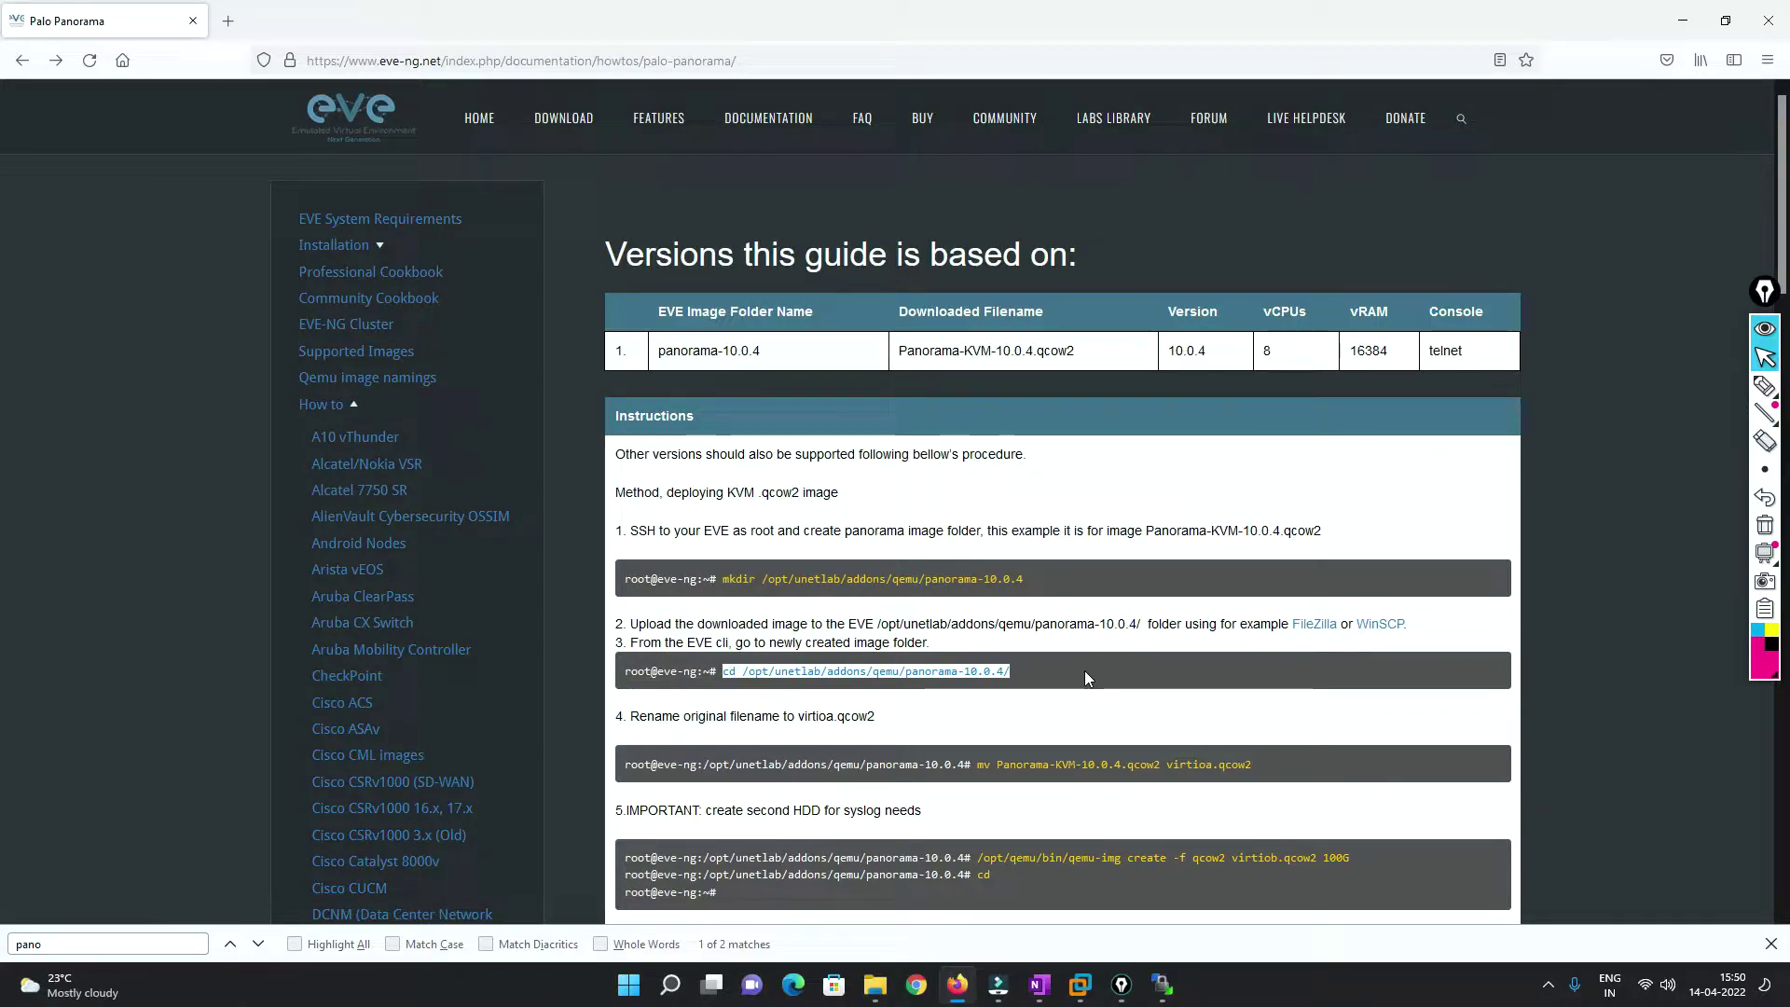
left_click_drag(725, 672, 1035, 669)
left_click(746, 671)
left_click_drag(726, 672, 1052, 681)
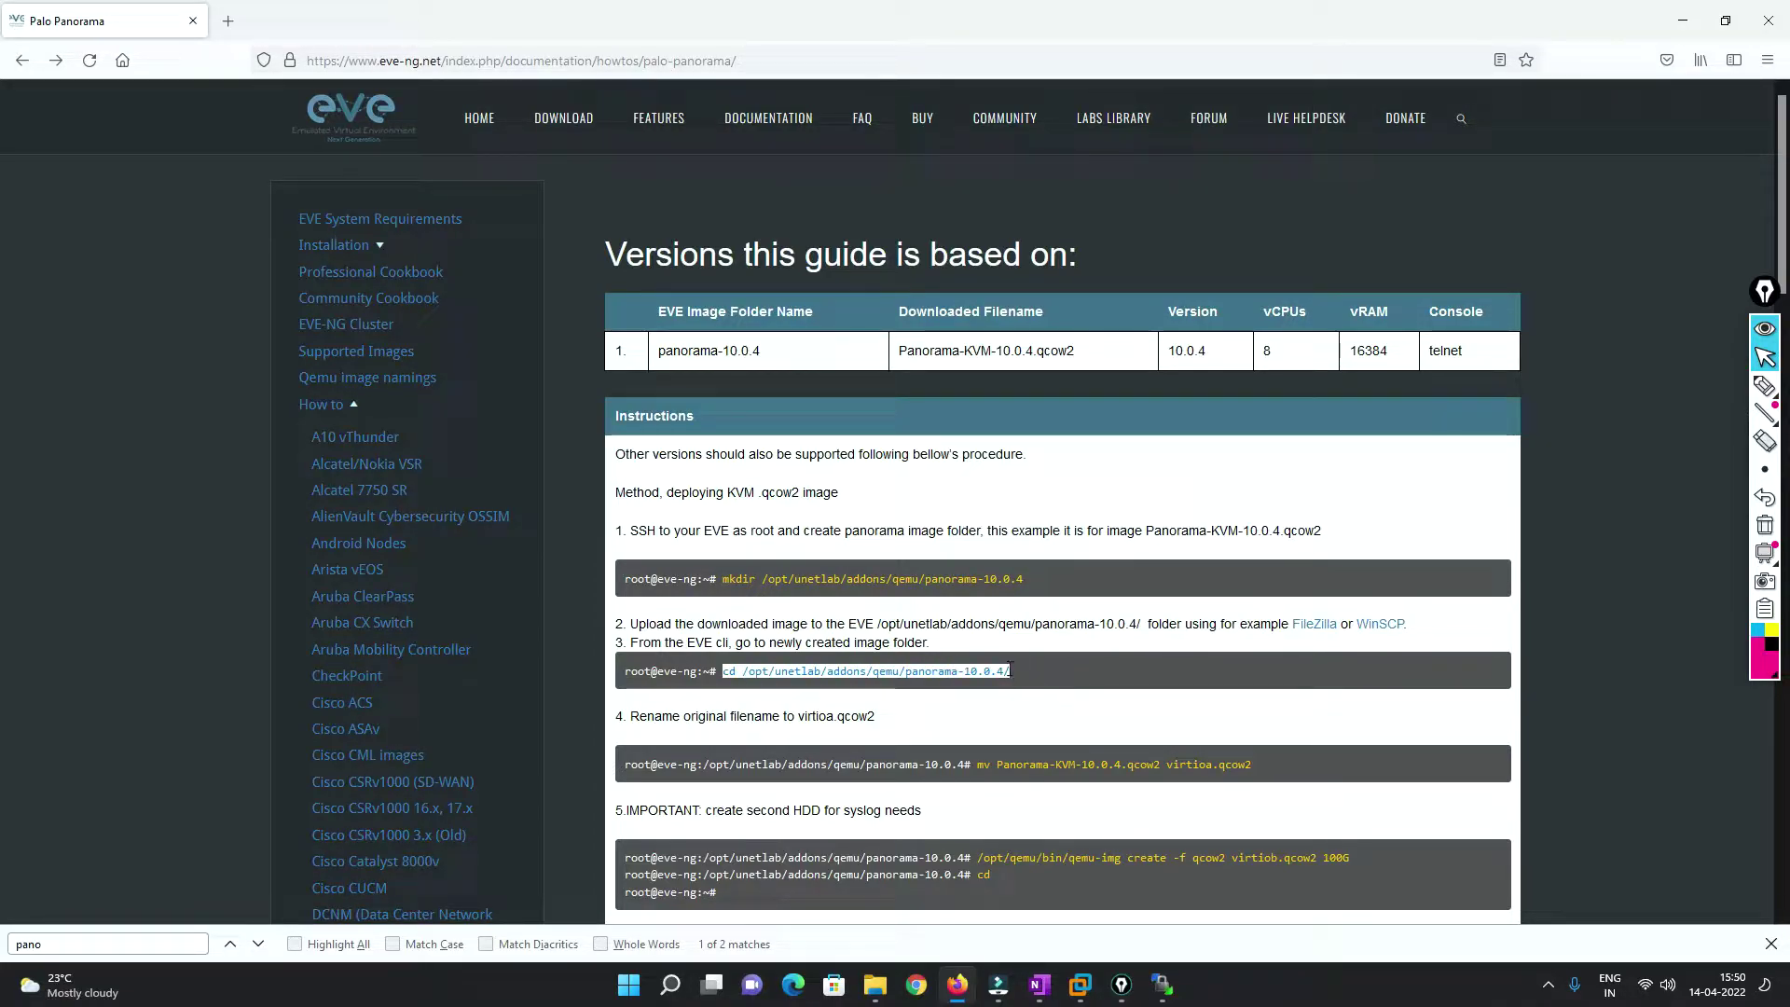
left_click_drag(979, 765, 1164, 764)
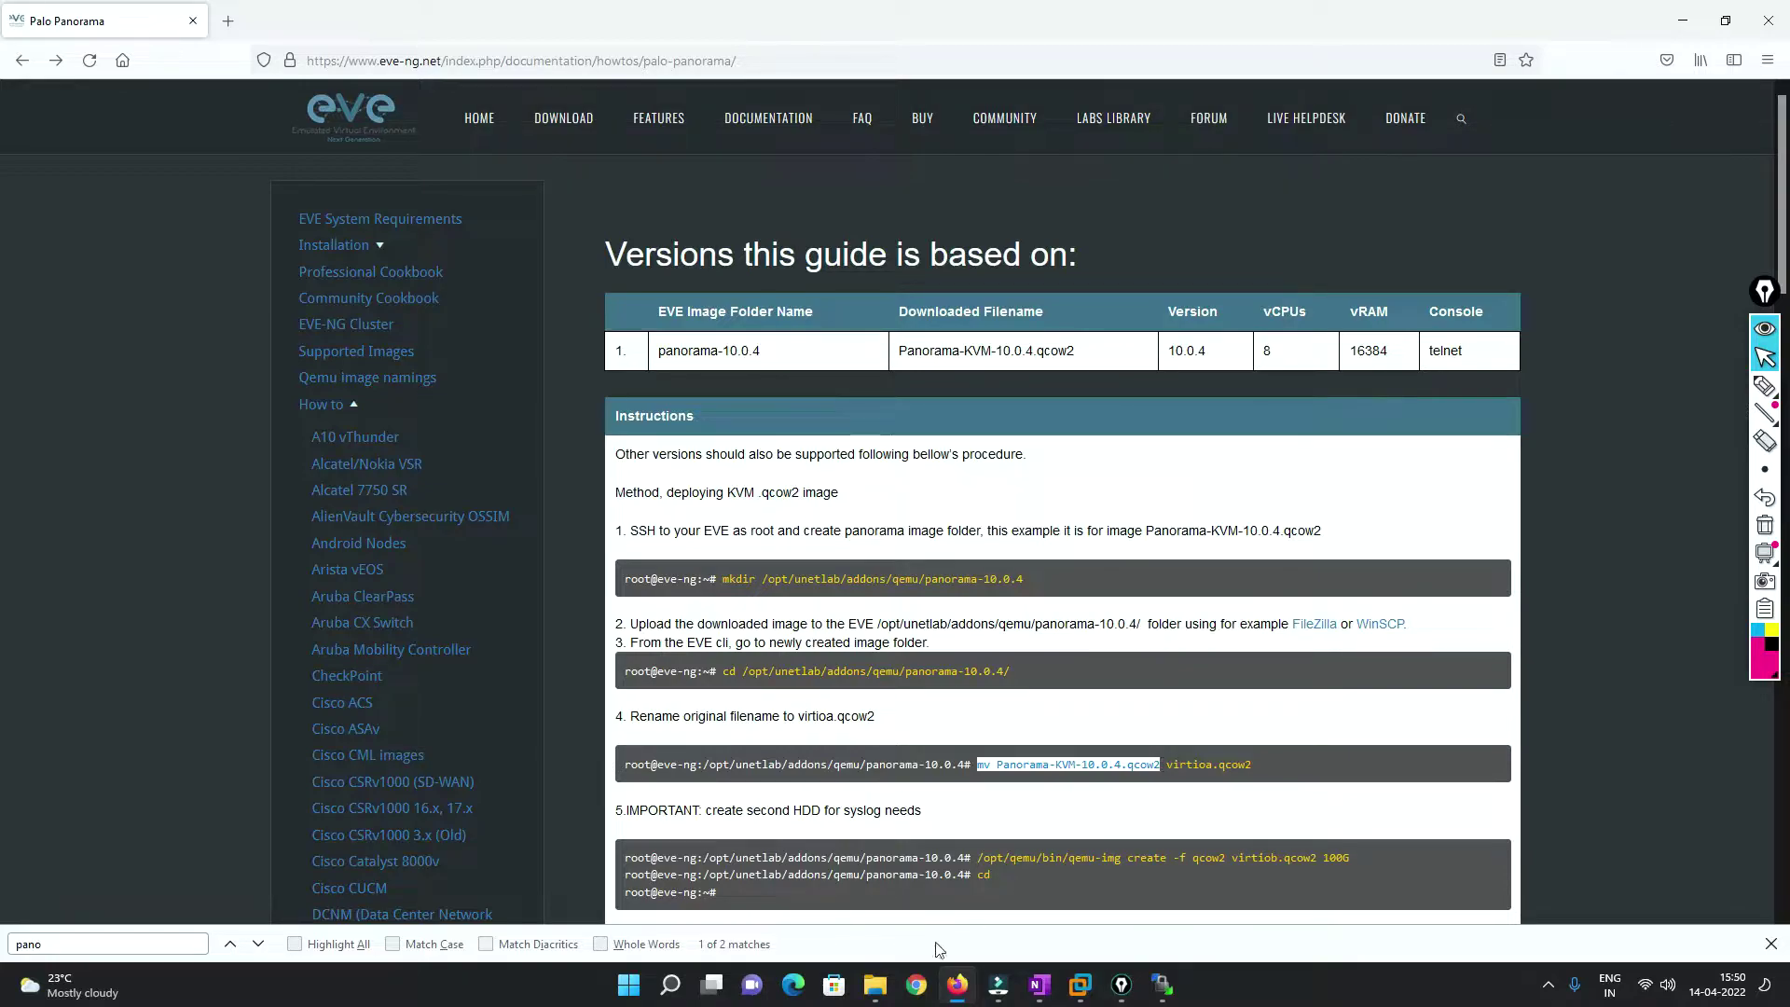
left_click(875, 984)
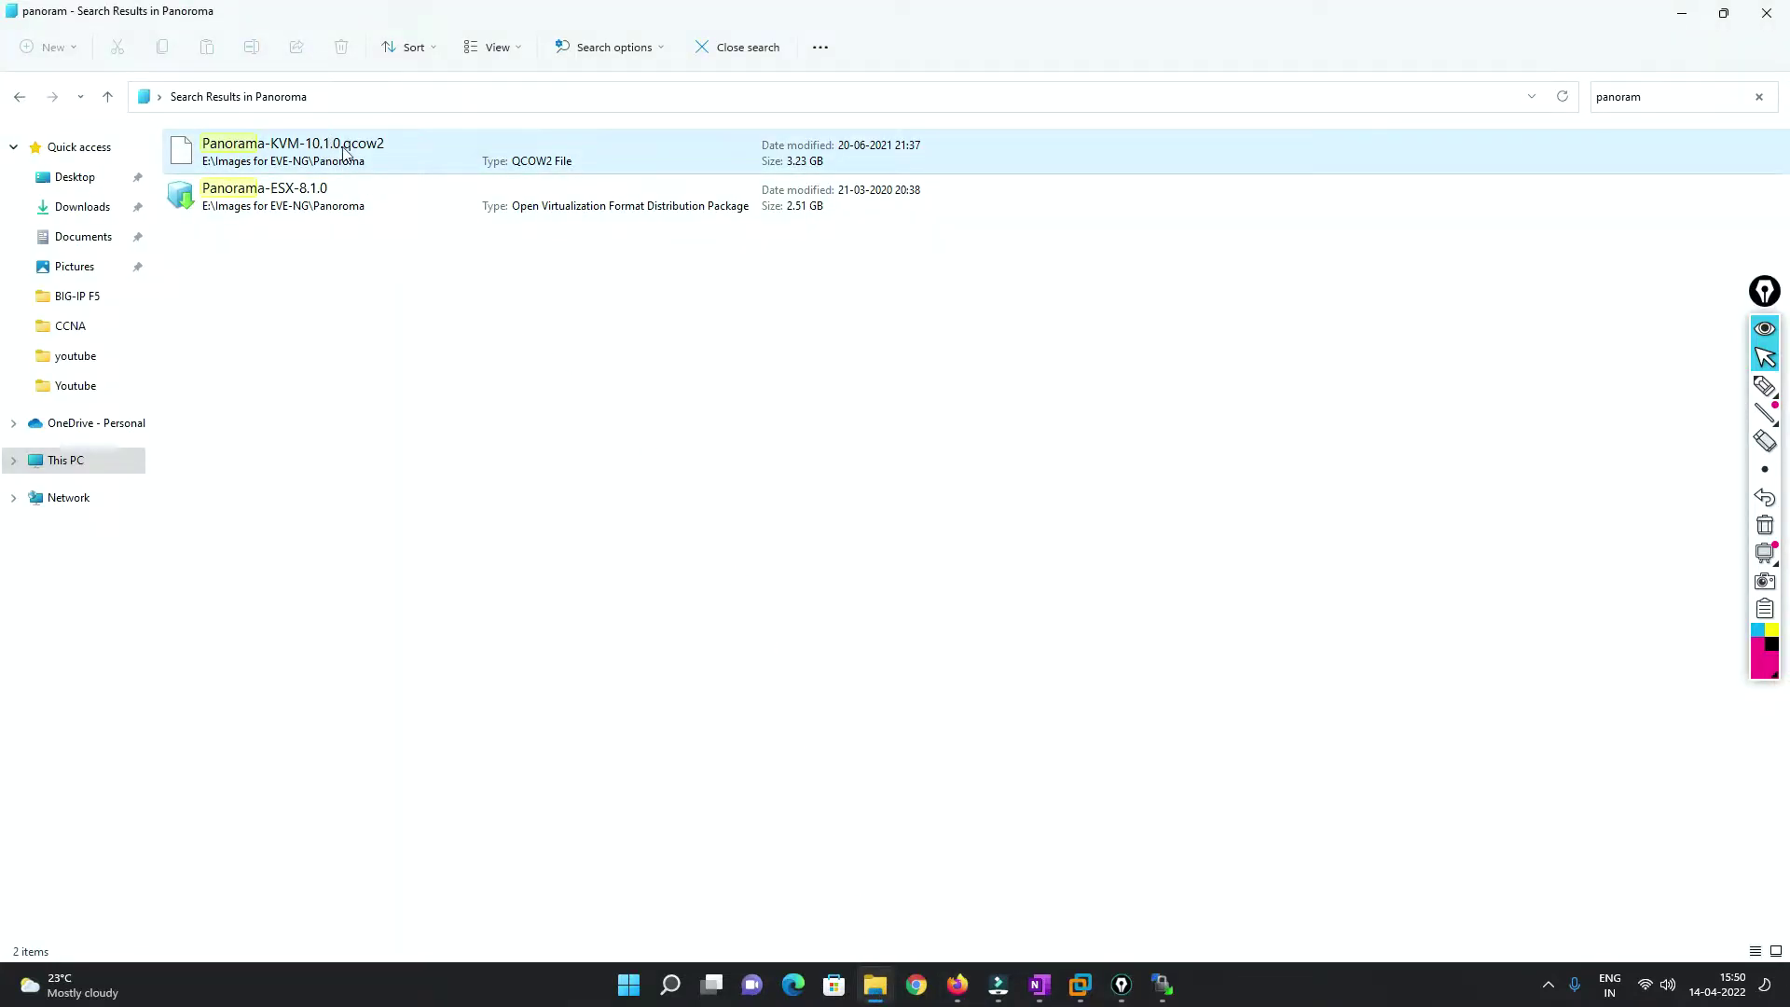
left_click(1682, 13)
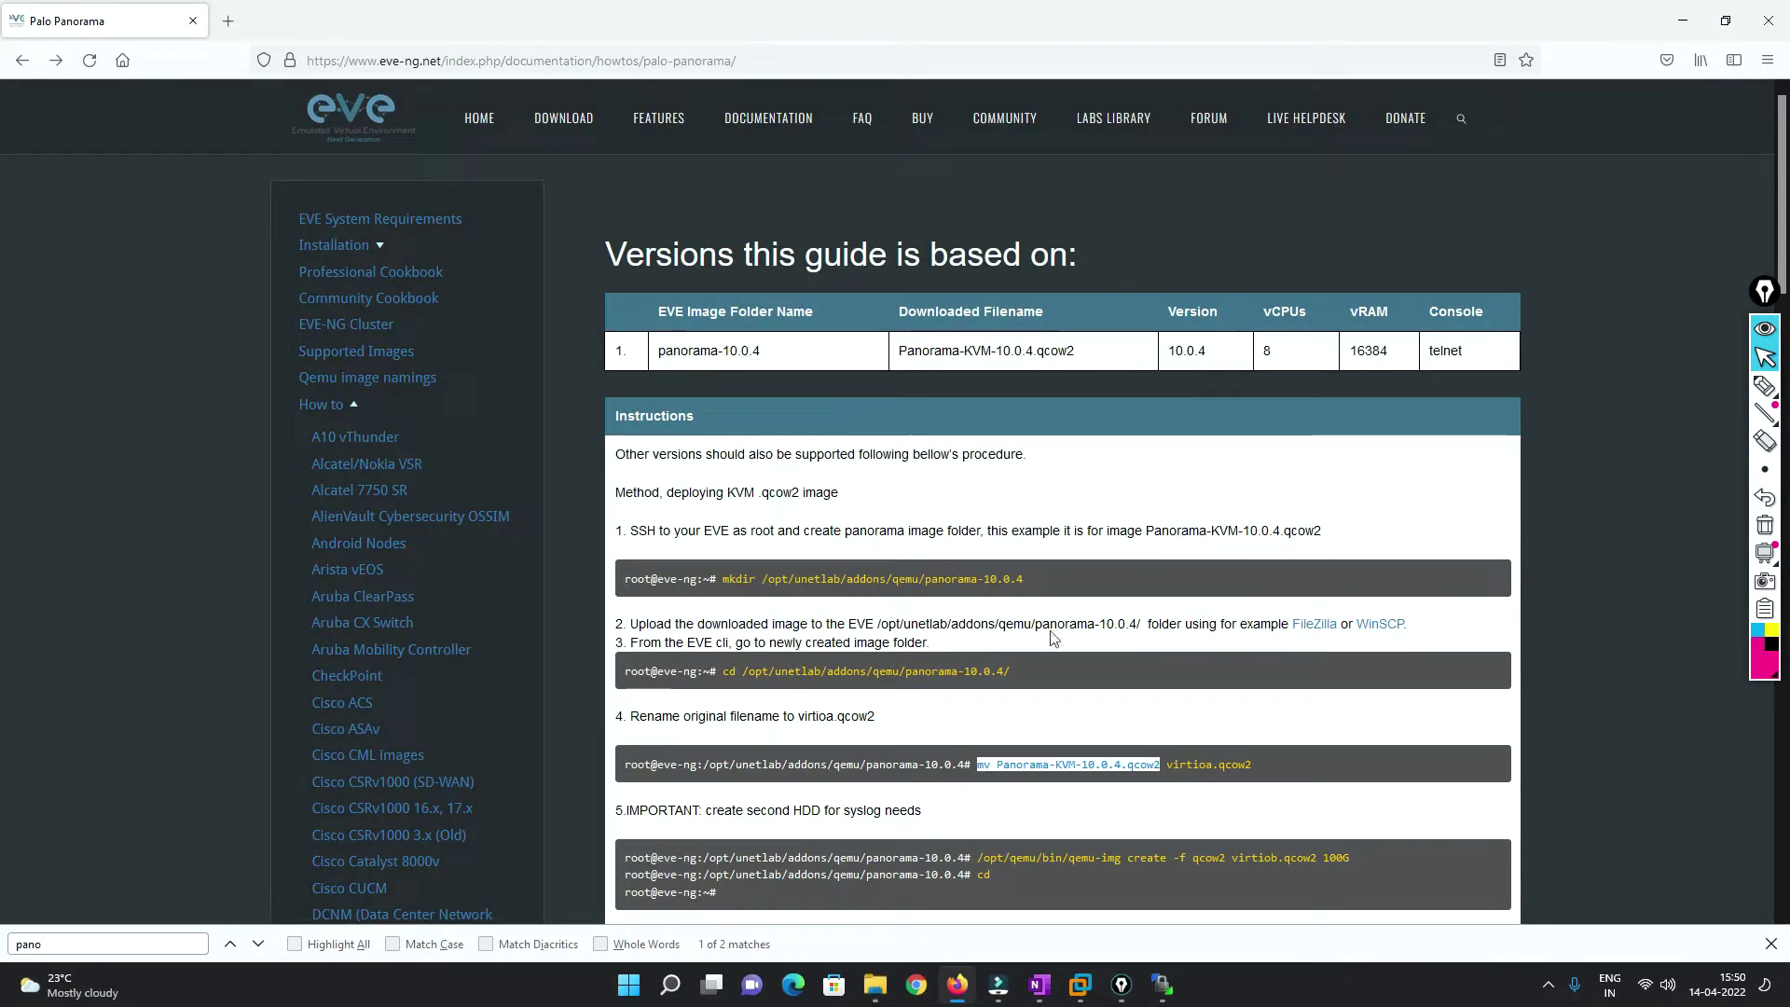
left_click(1096, 765)
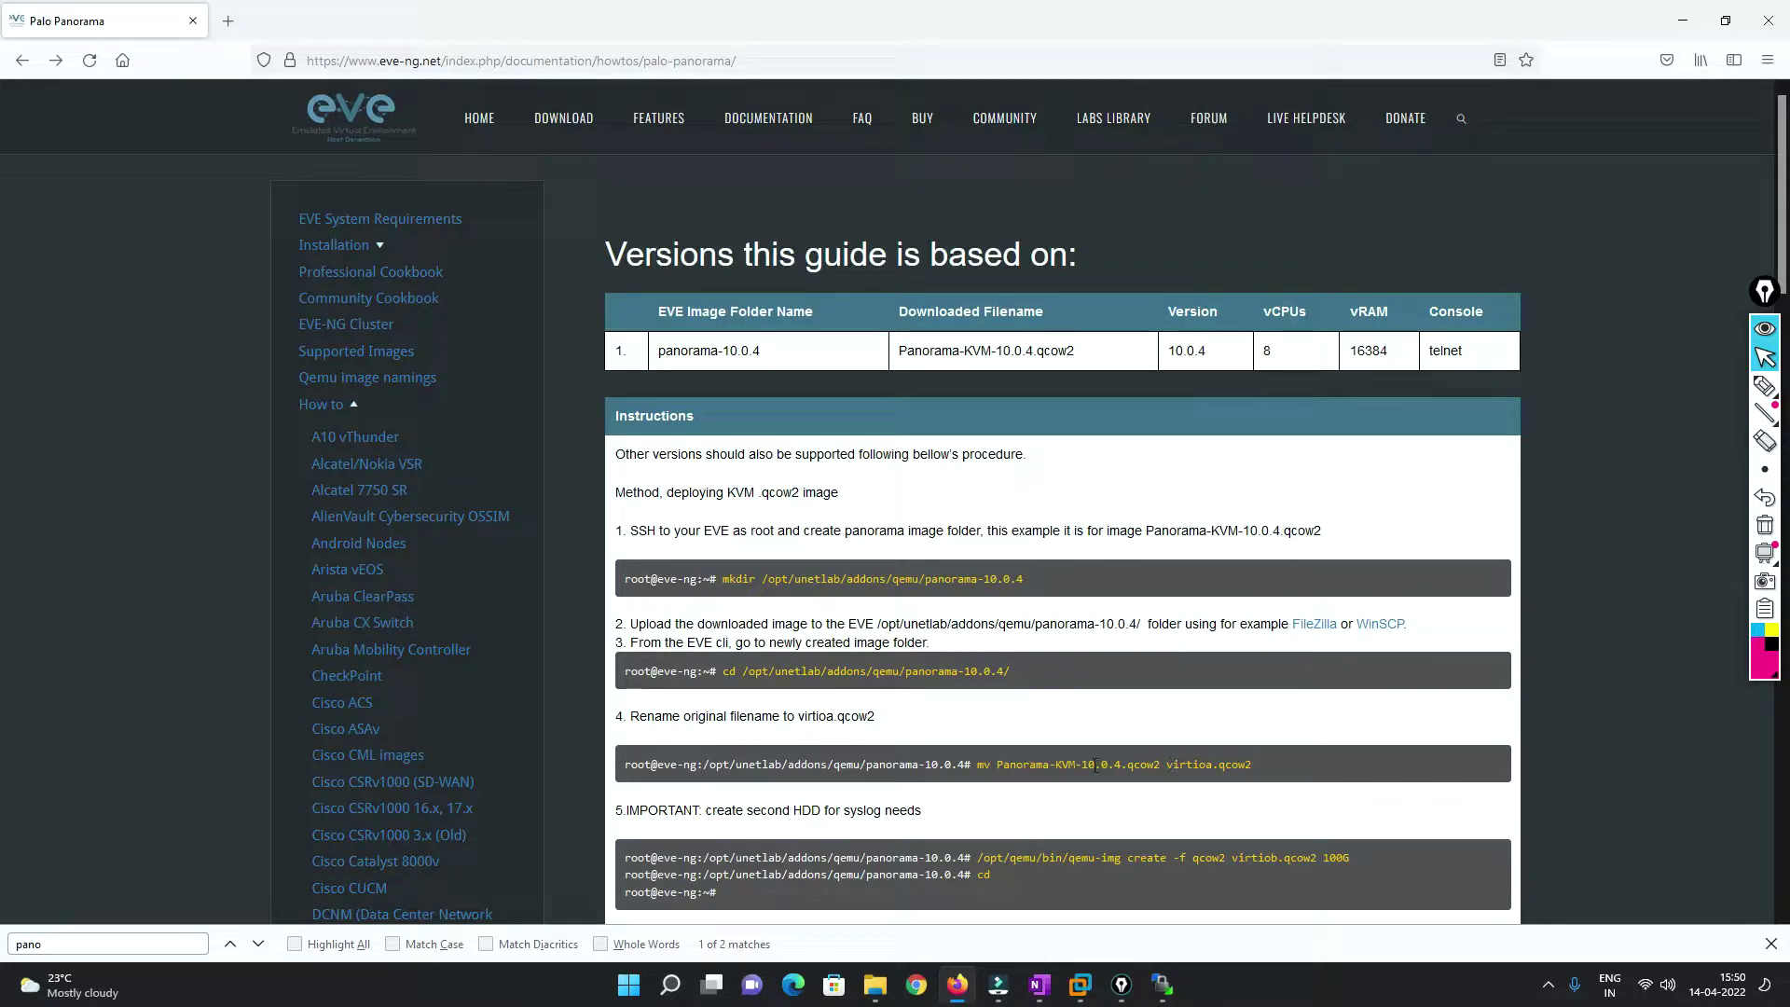
left_click_drag(1083, 765, 1123, 763)
left_click_drag(1167, 764, 1292, 769)
Select the full qemu-img create command for the second disk in the guide.
scroll(1252, 764, "down", 2)
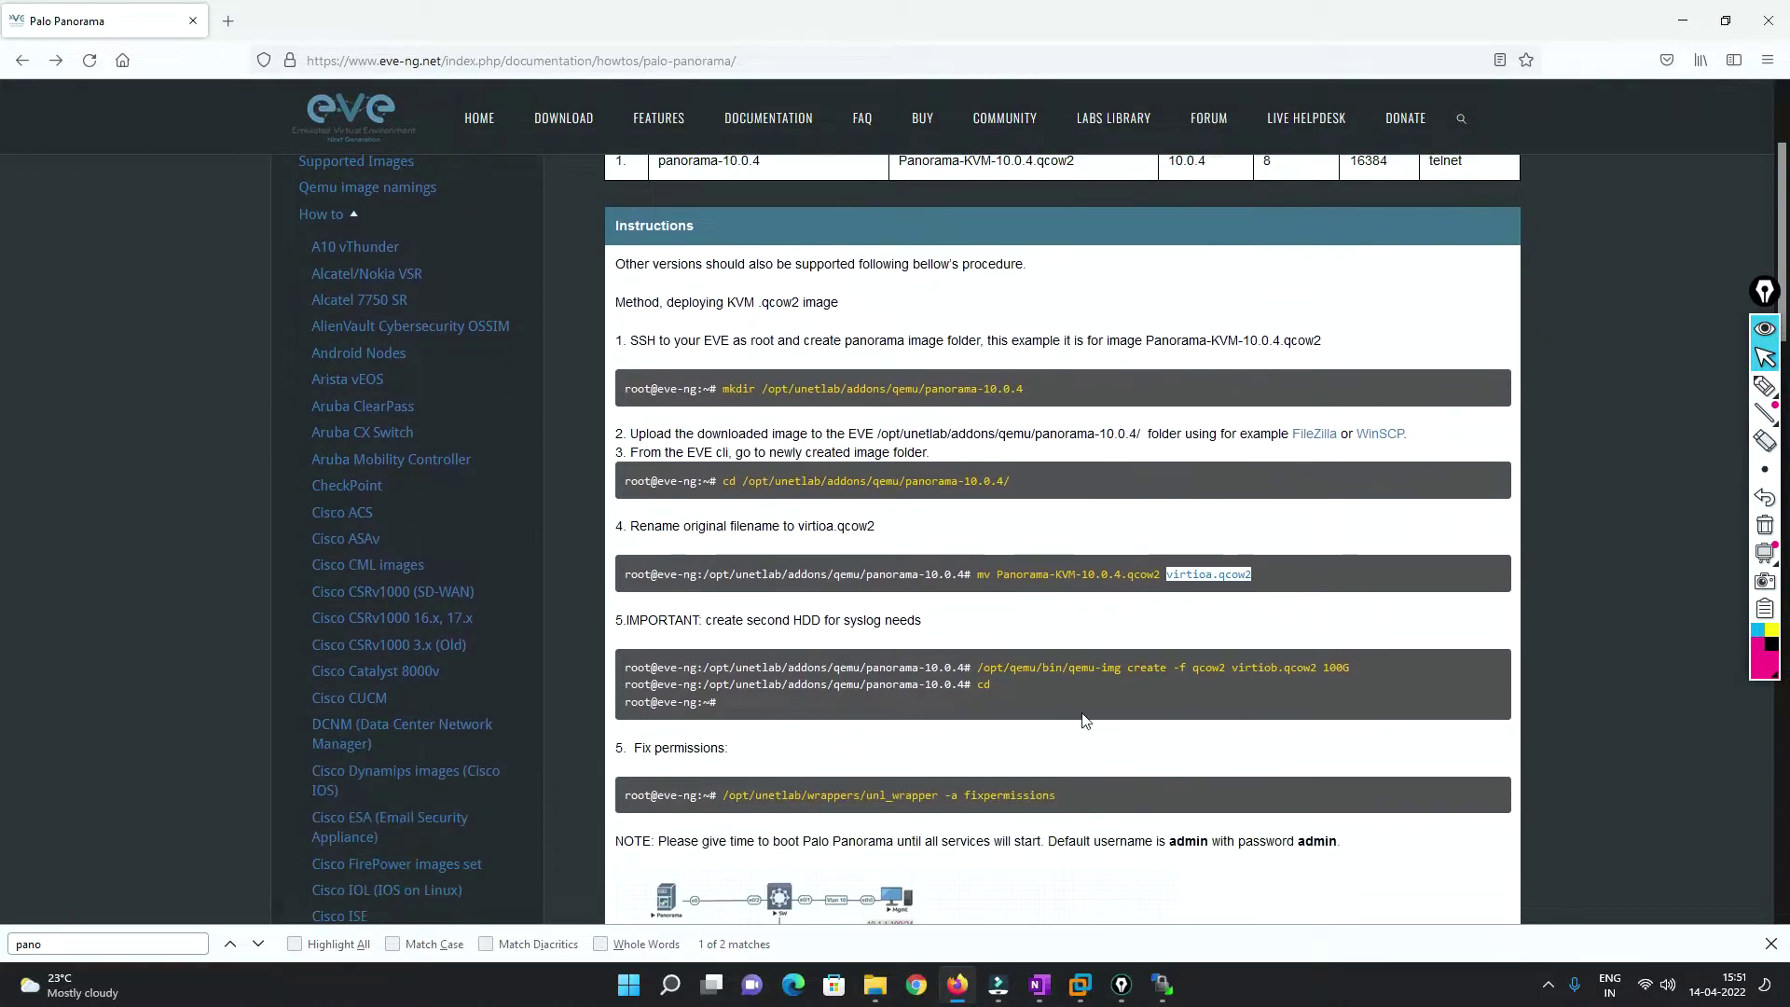
left_click_drag(979, 668, 1361, 671)
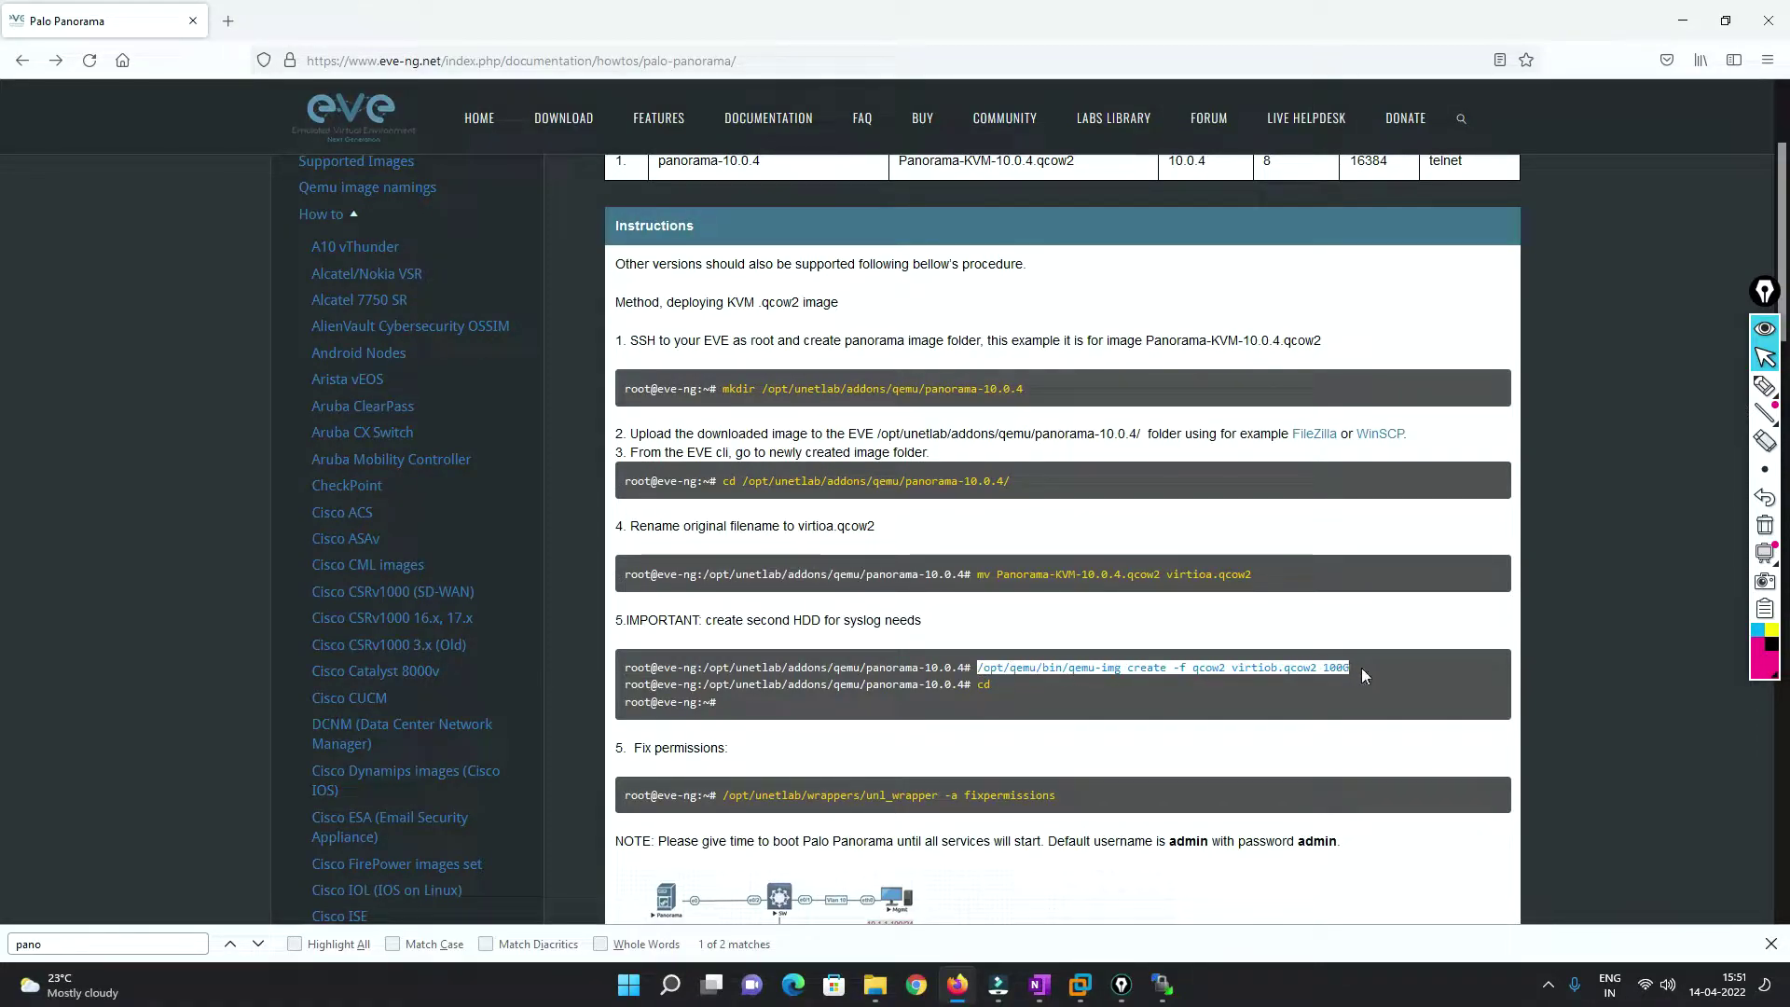
left_click(1344, 668)
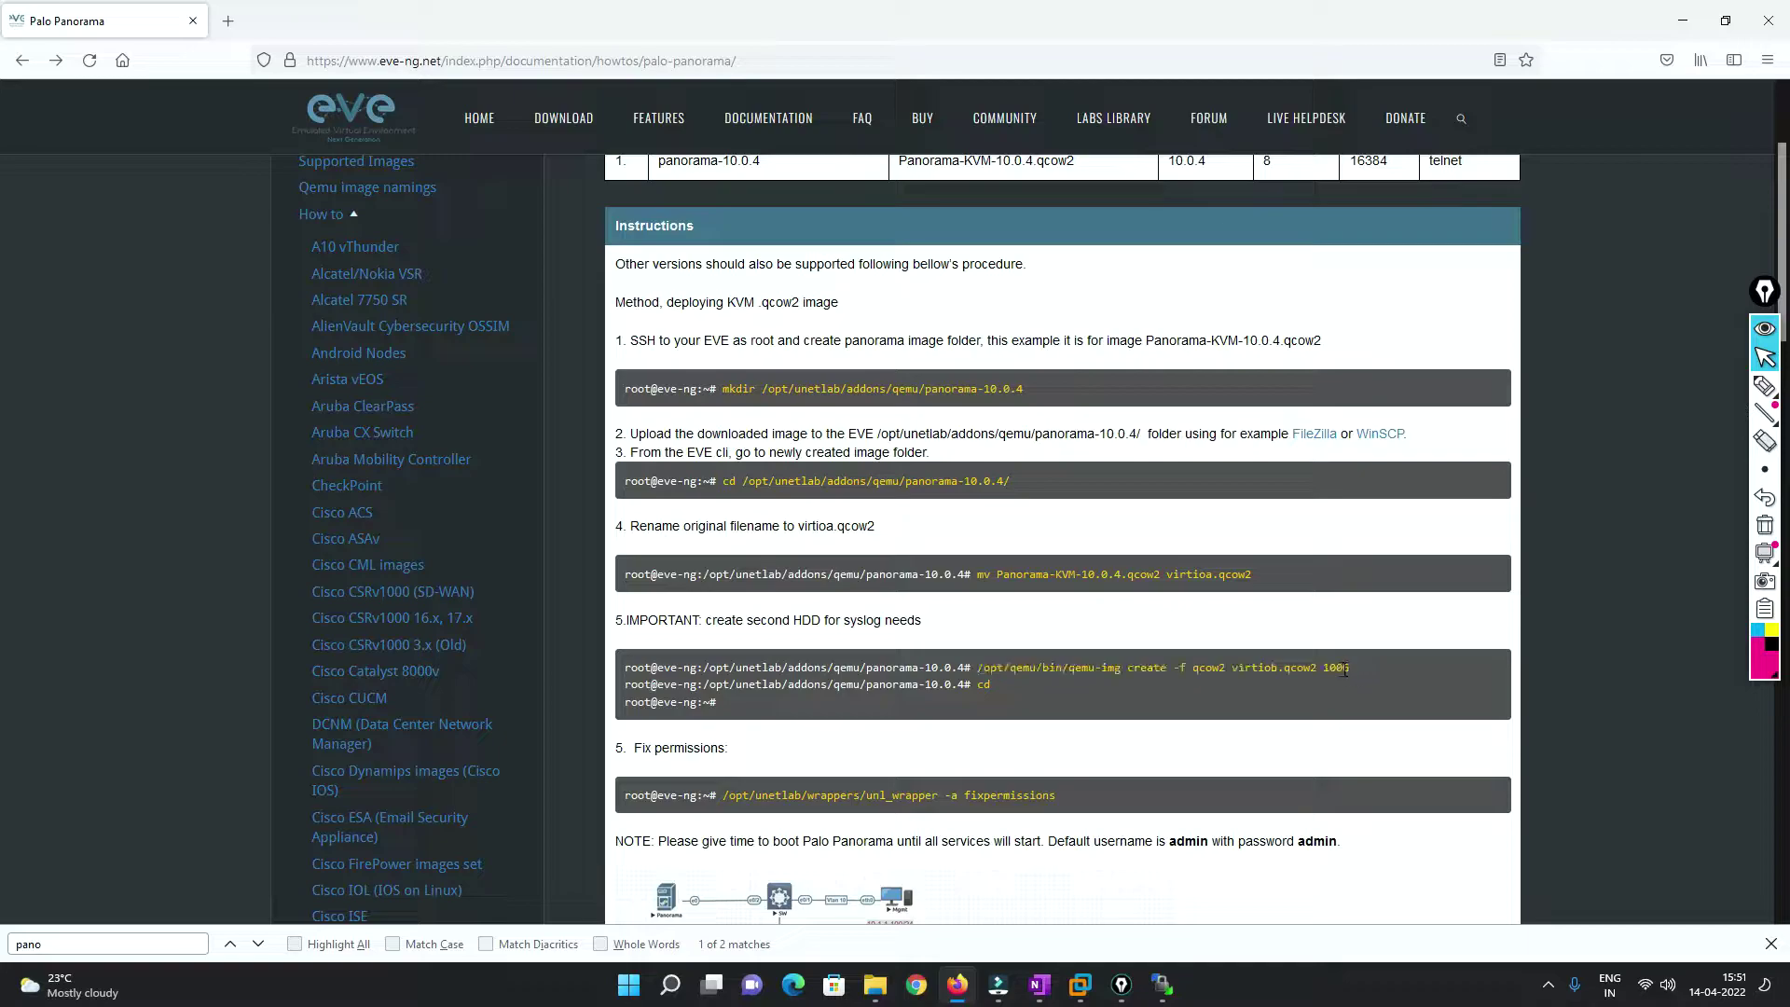
left_click_drag(1304, 669, 1000, 671)
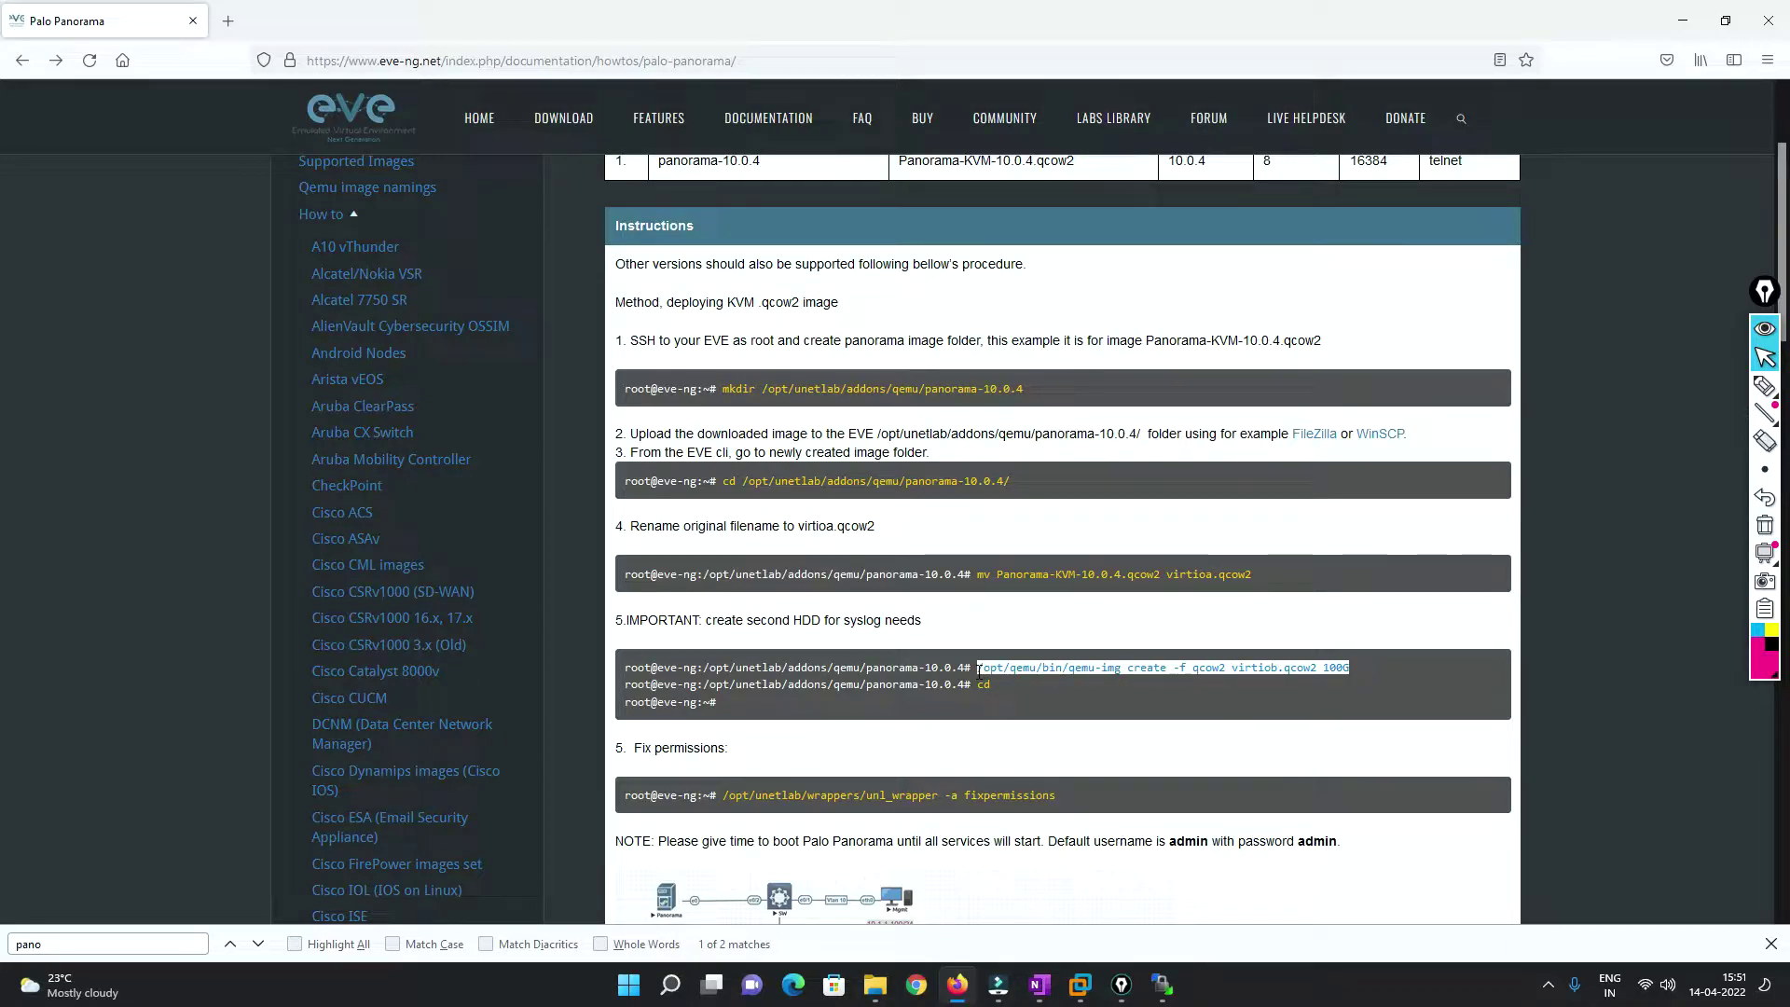
left_click(1354, 673)
left_click_drag(1260, 669, 978, 671)
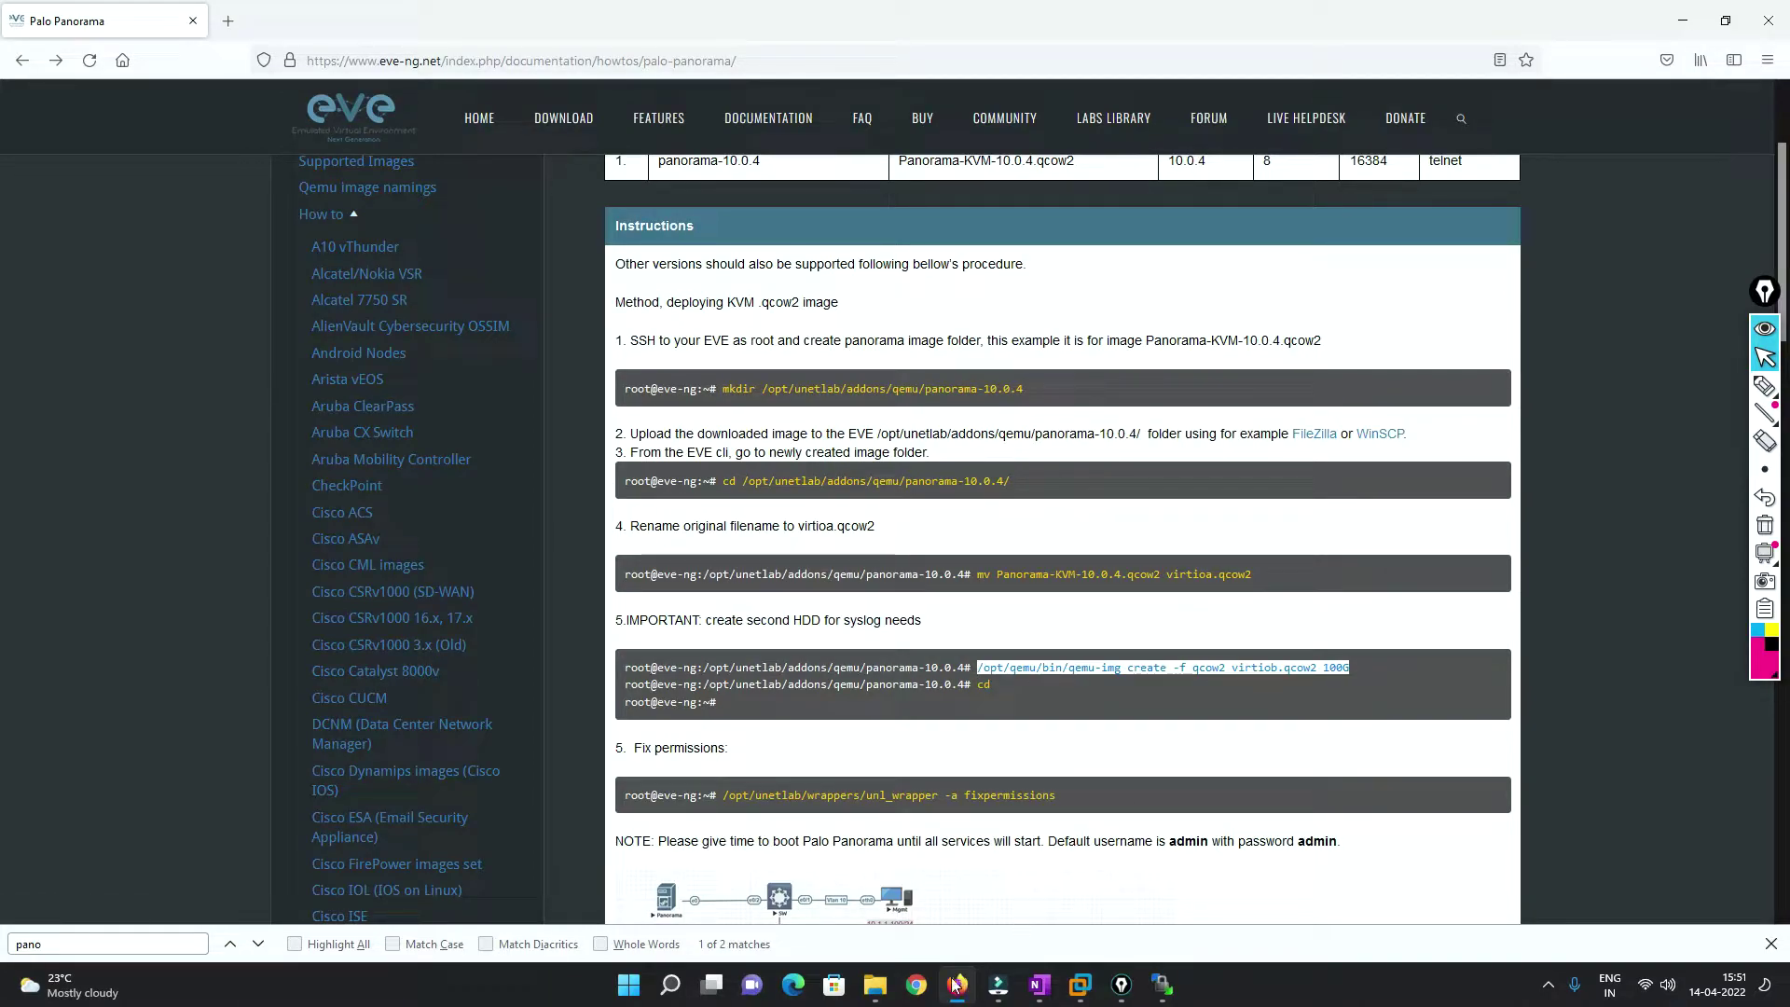
Minimize WinSCP, select the unl_wrapper fixpermissions command, and minimize Firefox.
left_click(1162, 985)
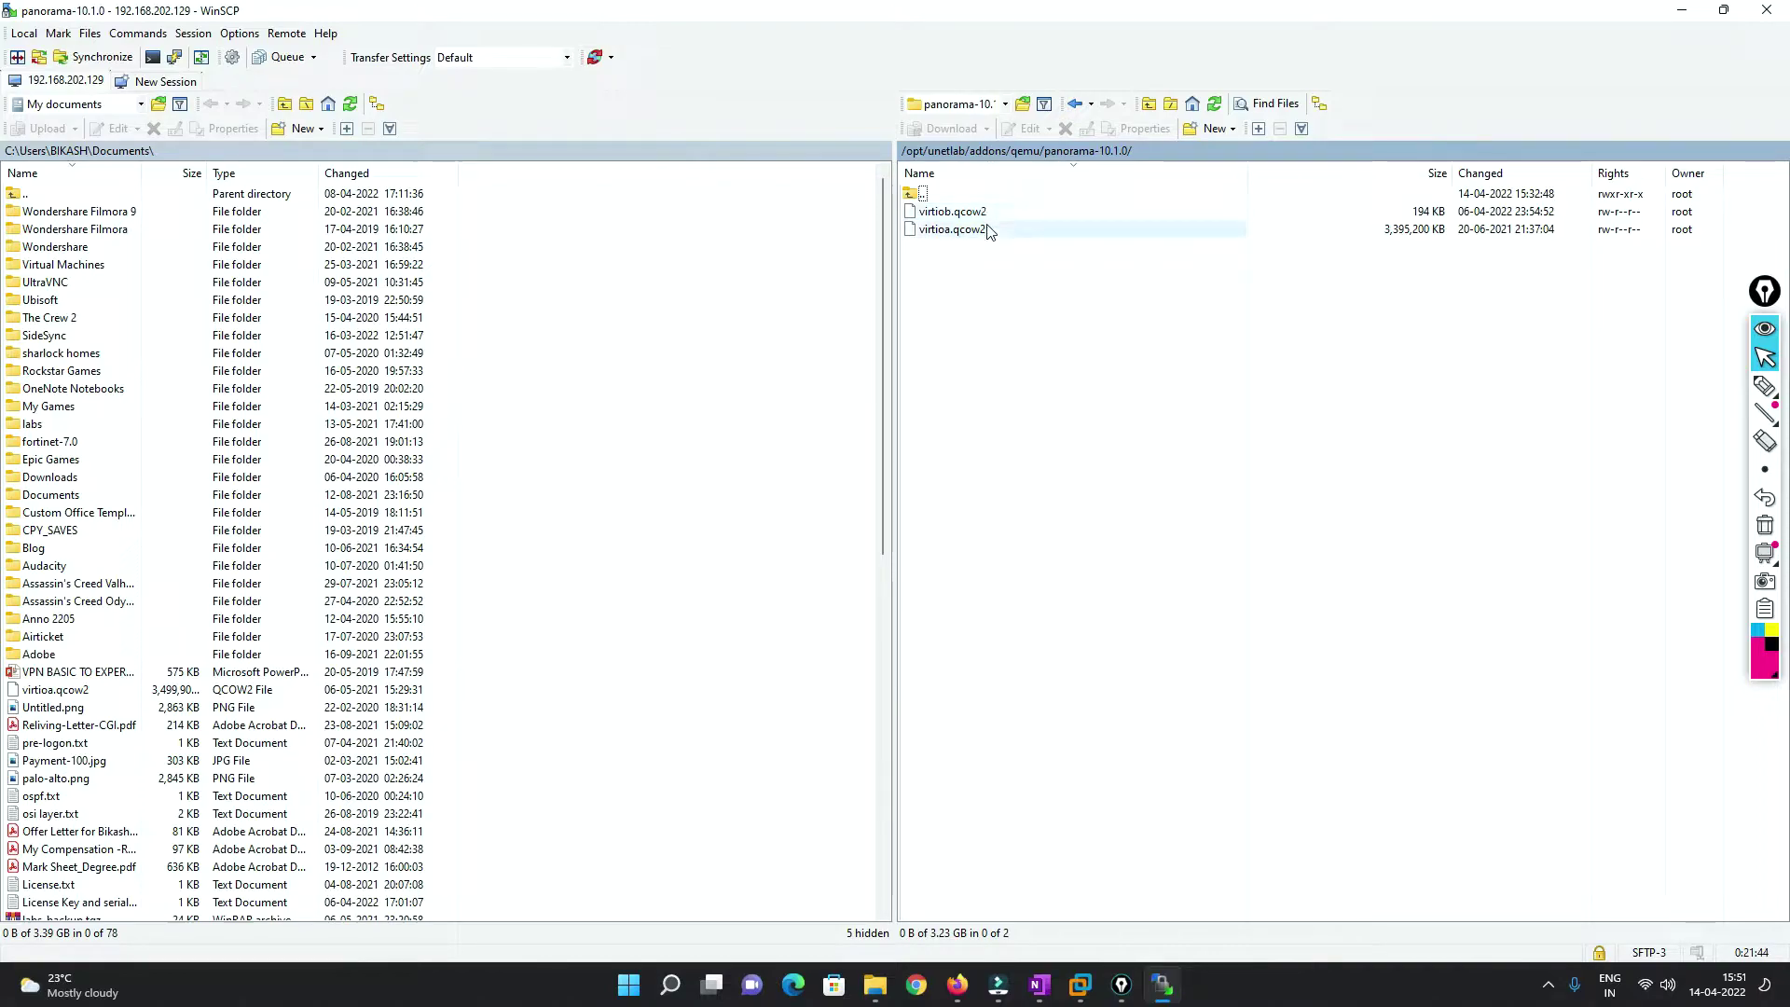
left_click(1681, 10)
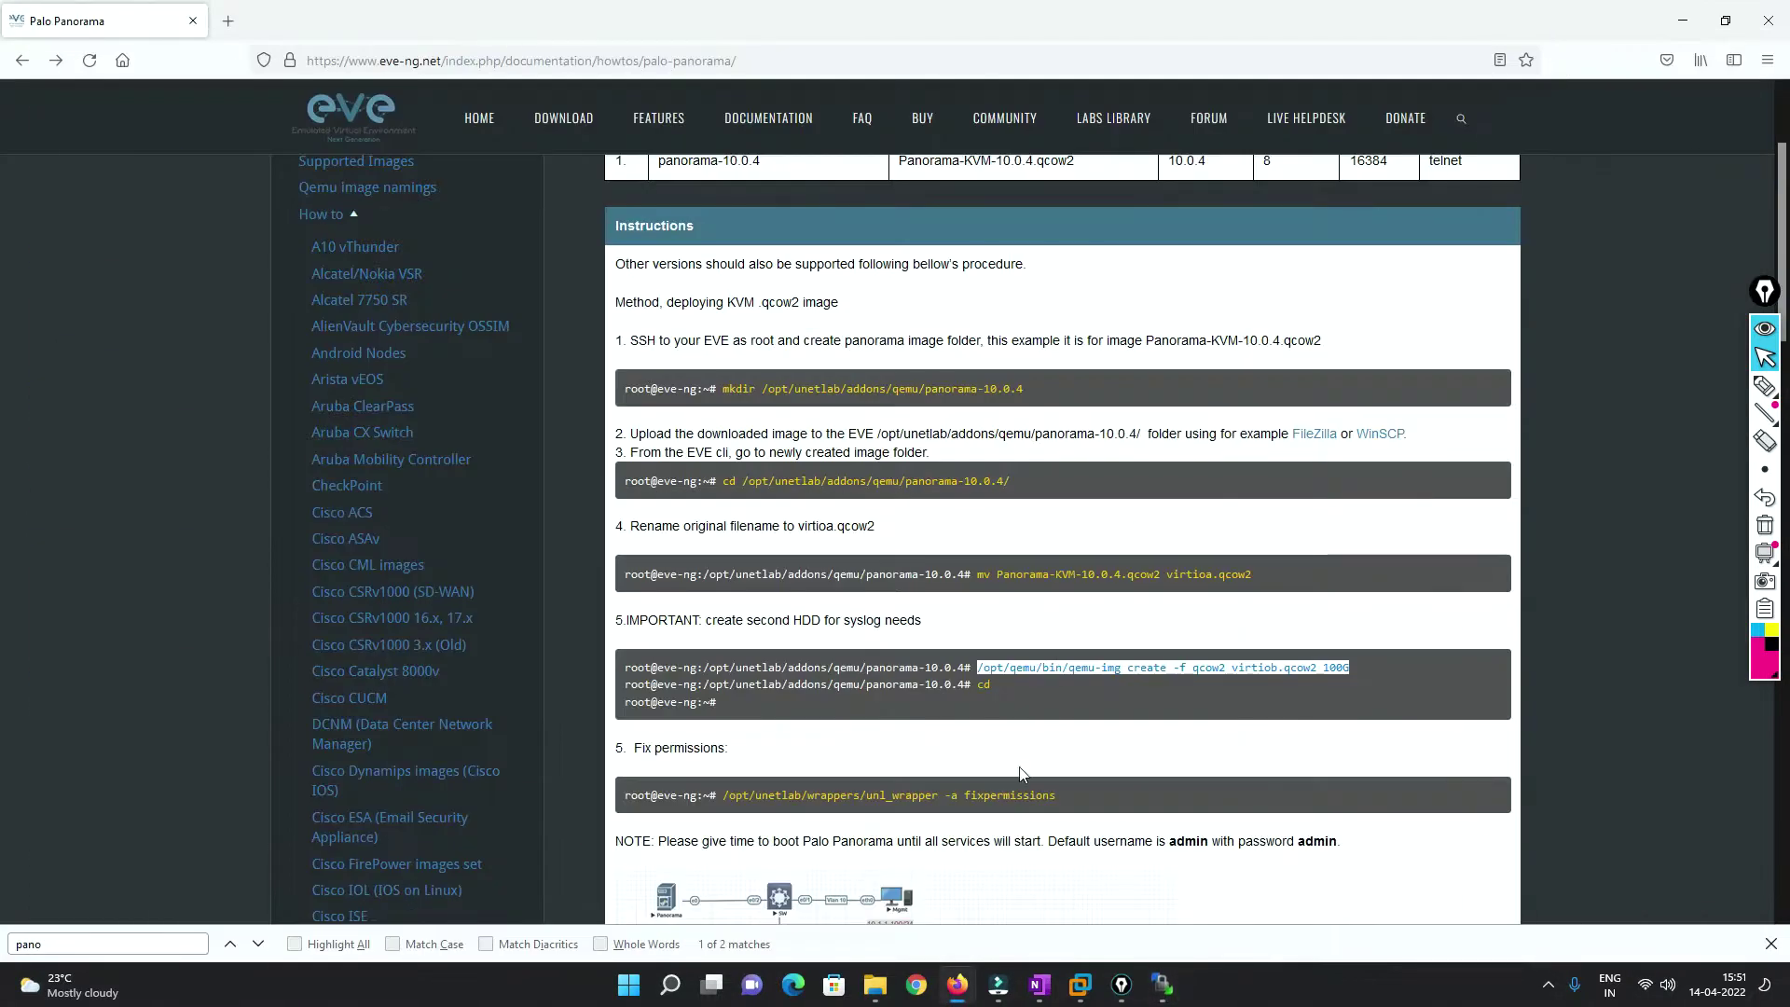
left_click_drag(723, 796, 1128, 817)
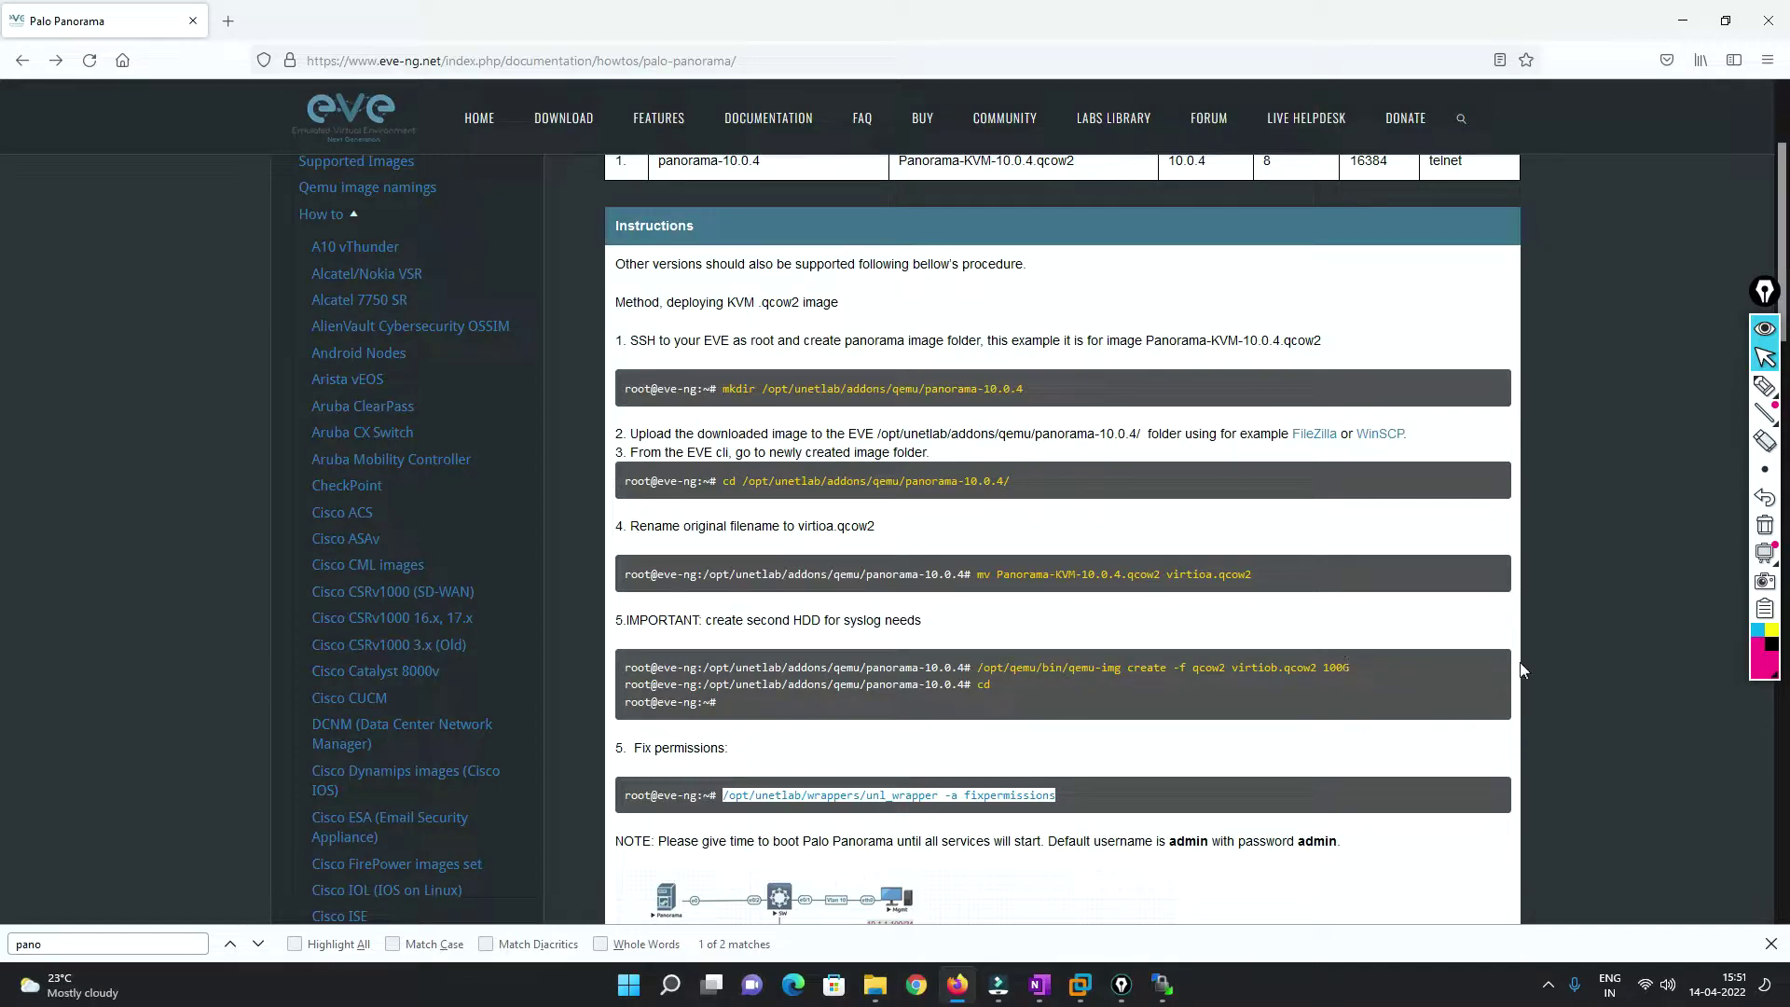
left_click(1688, 28)
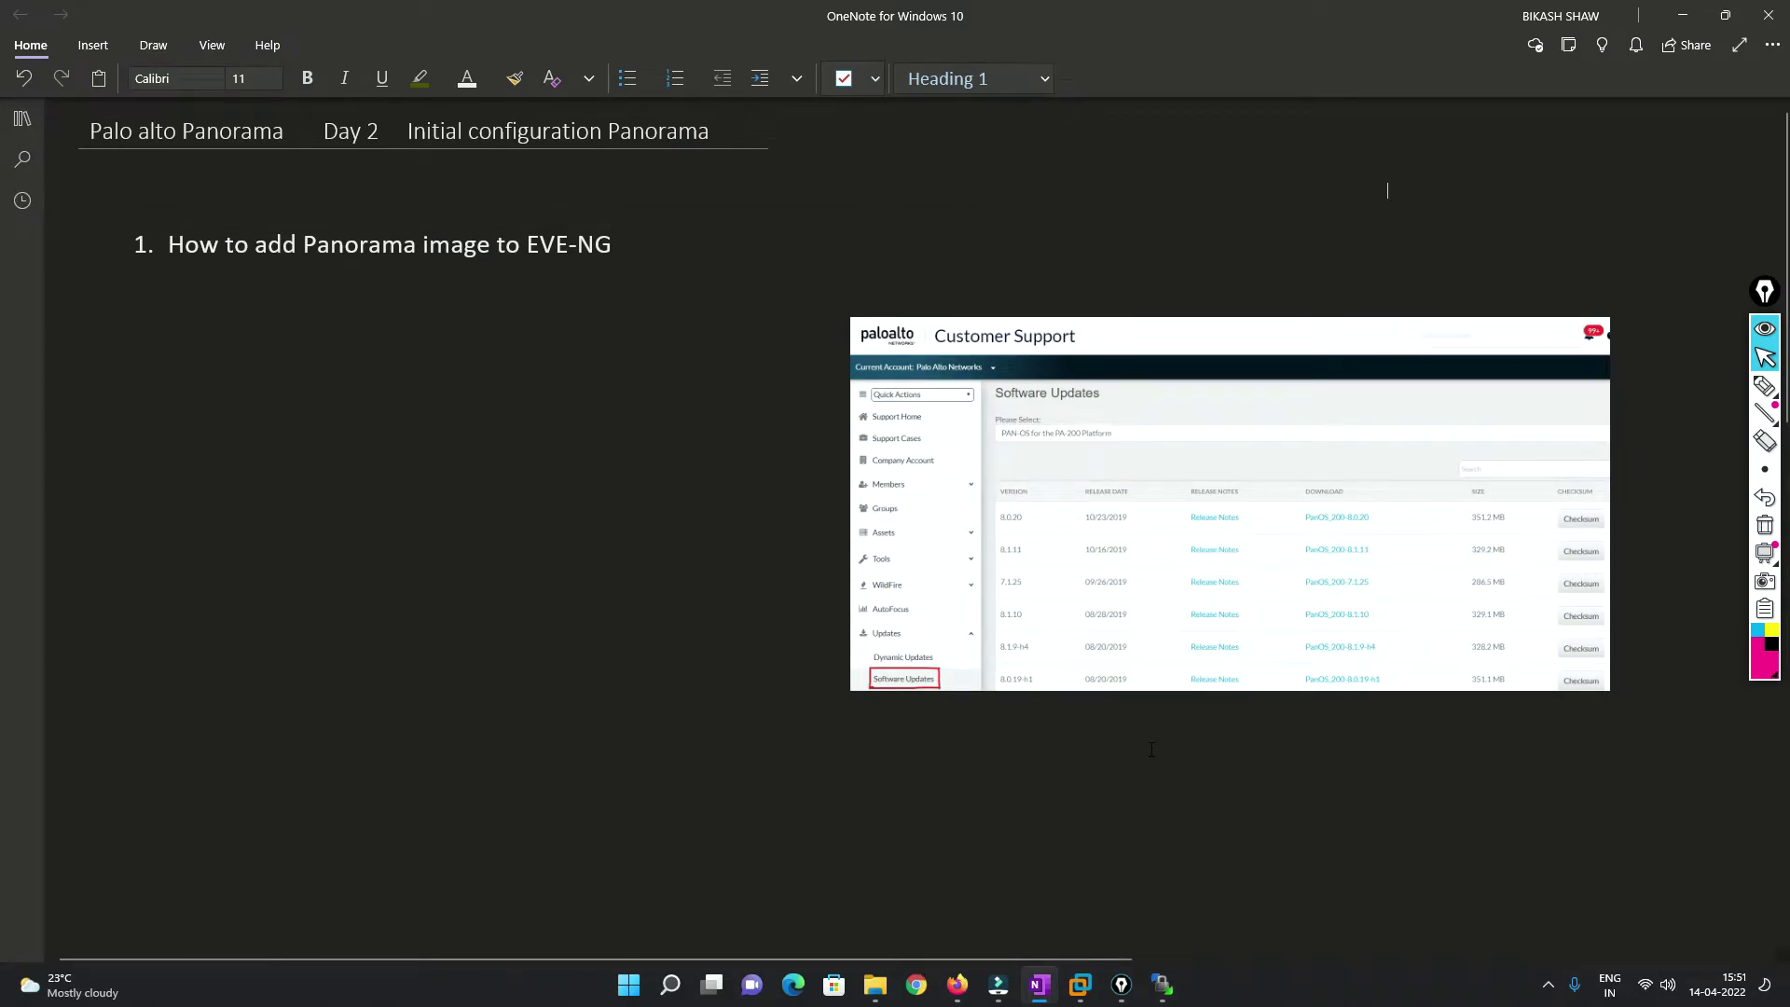
Open the EVE-NG lab at 192.168.202.129 in a new tab and sign in with the admin account.
left_click(958, 985)
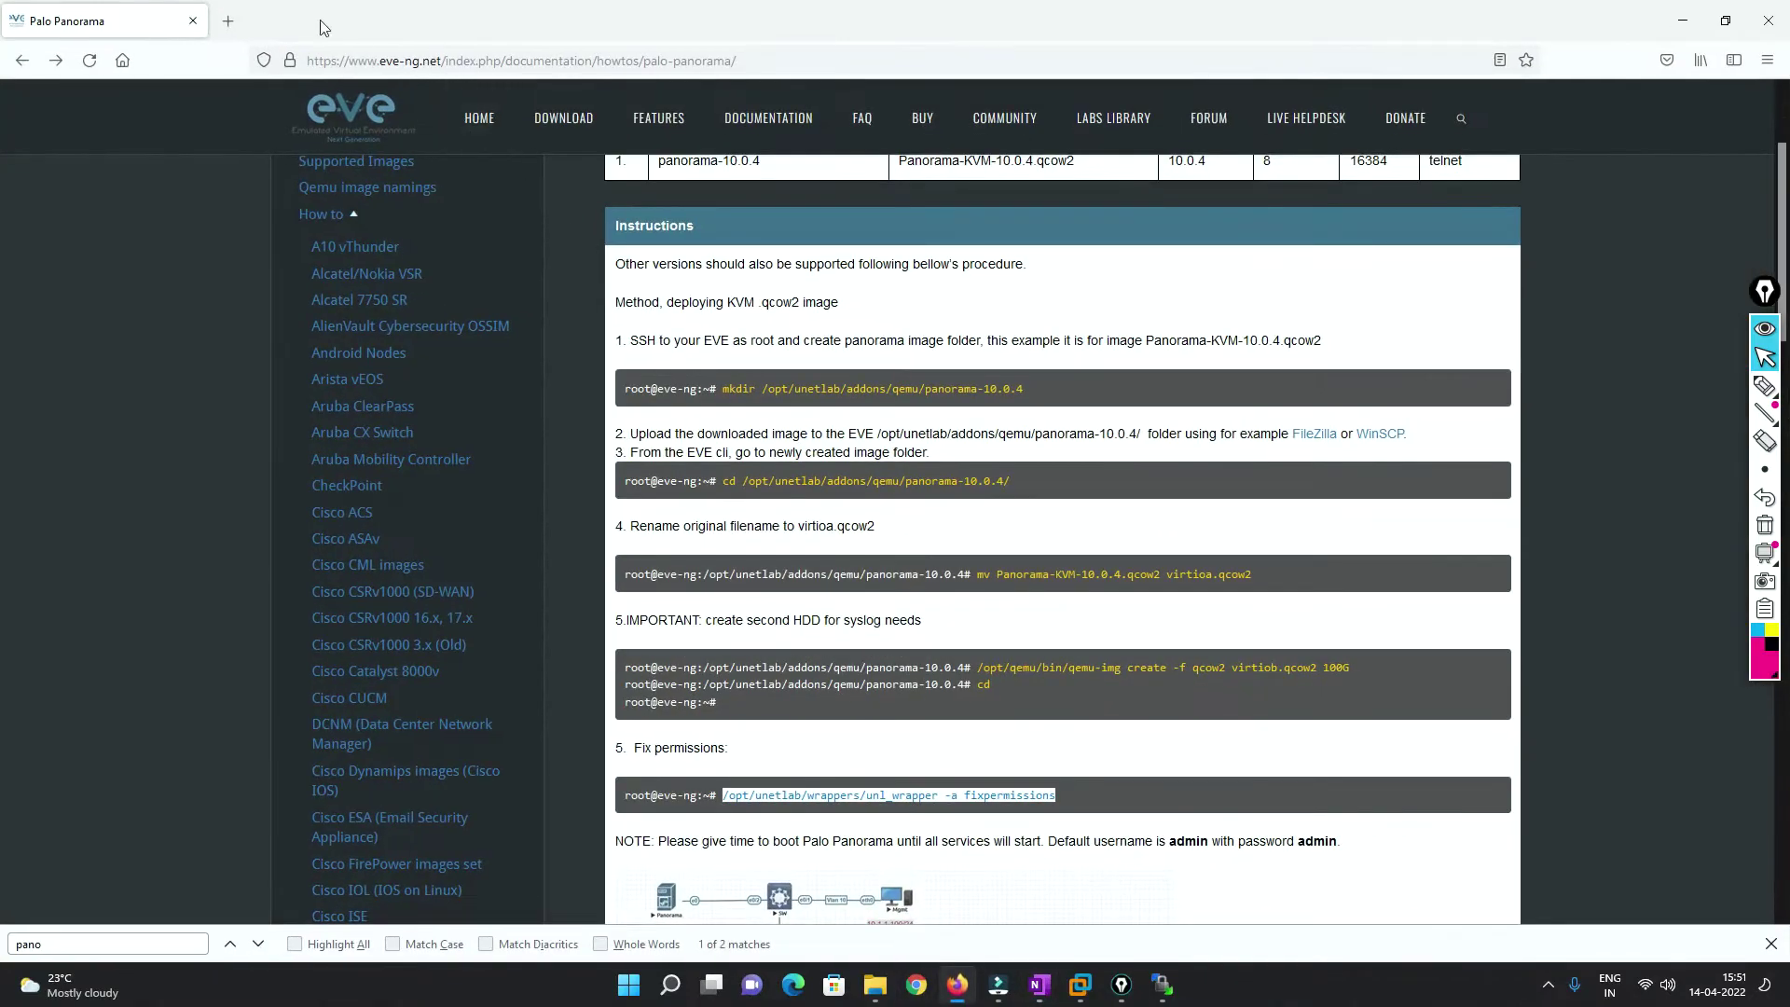
left_click(227, 20)
type("1")
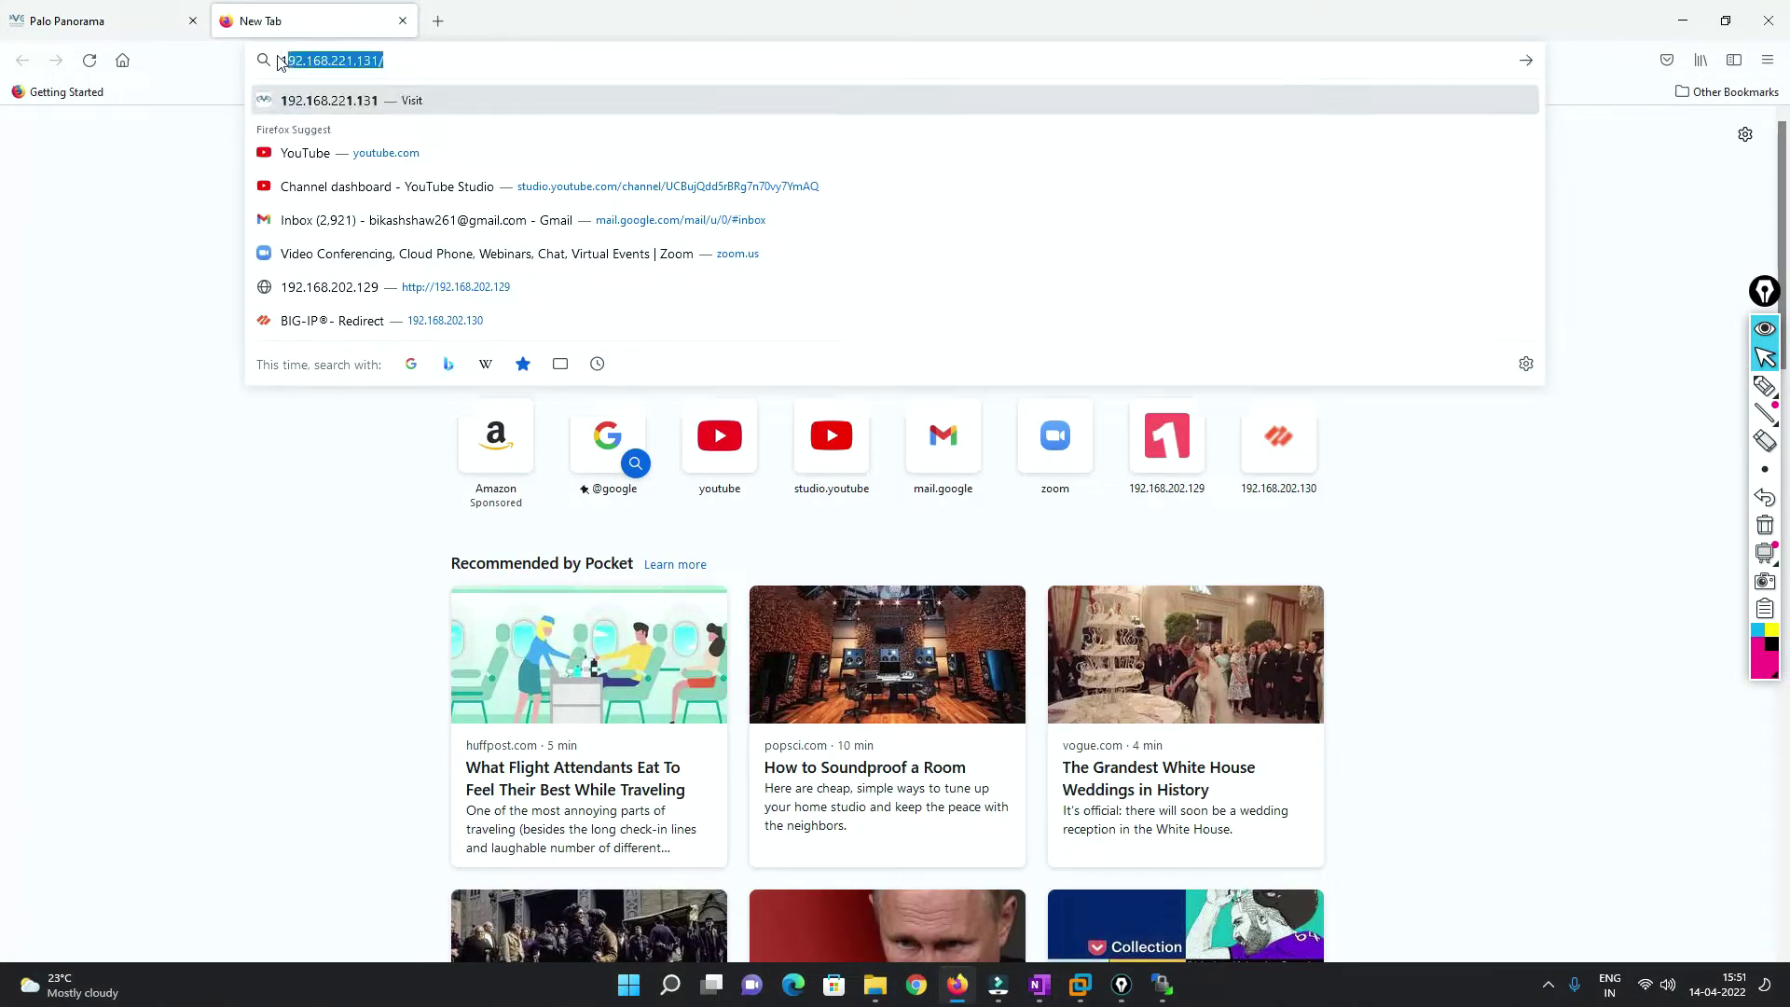
type("92.168.202")
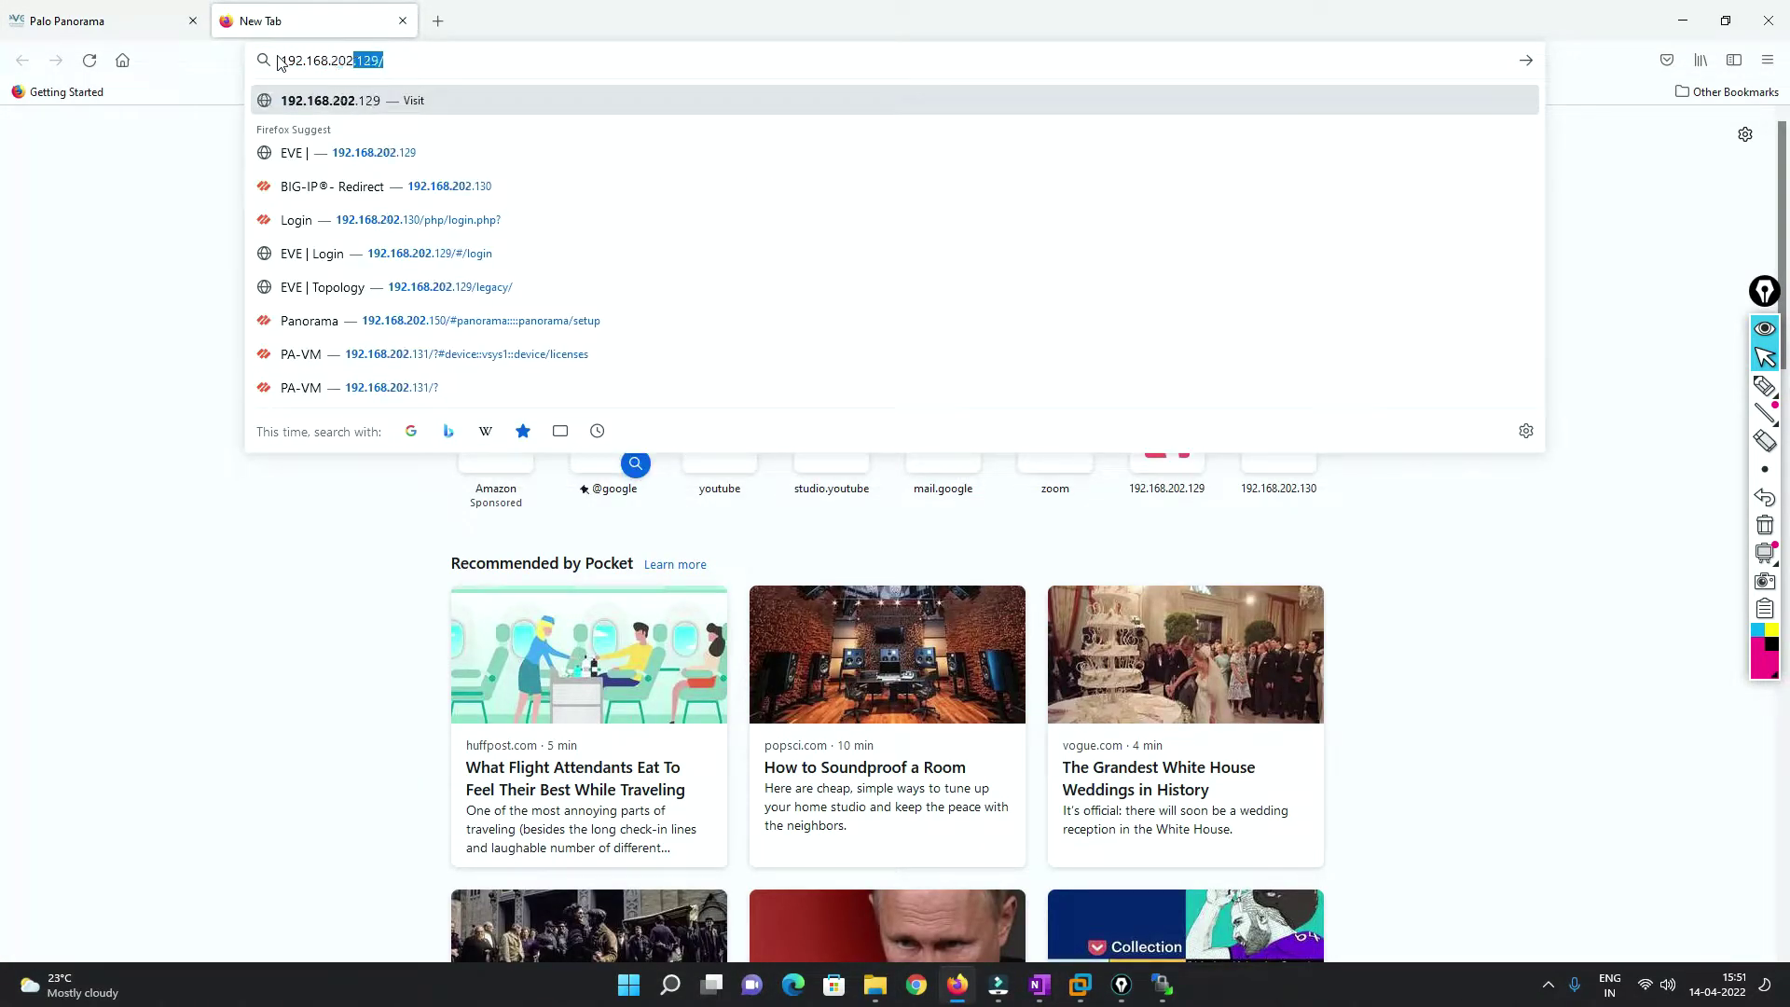
key("Return")
left_click(801, 443)
type("admin")
key("Tab")
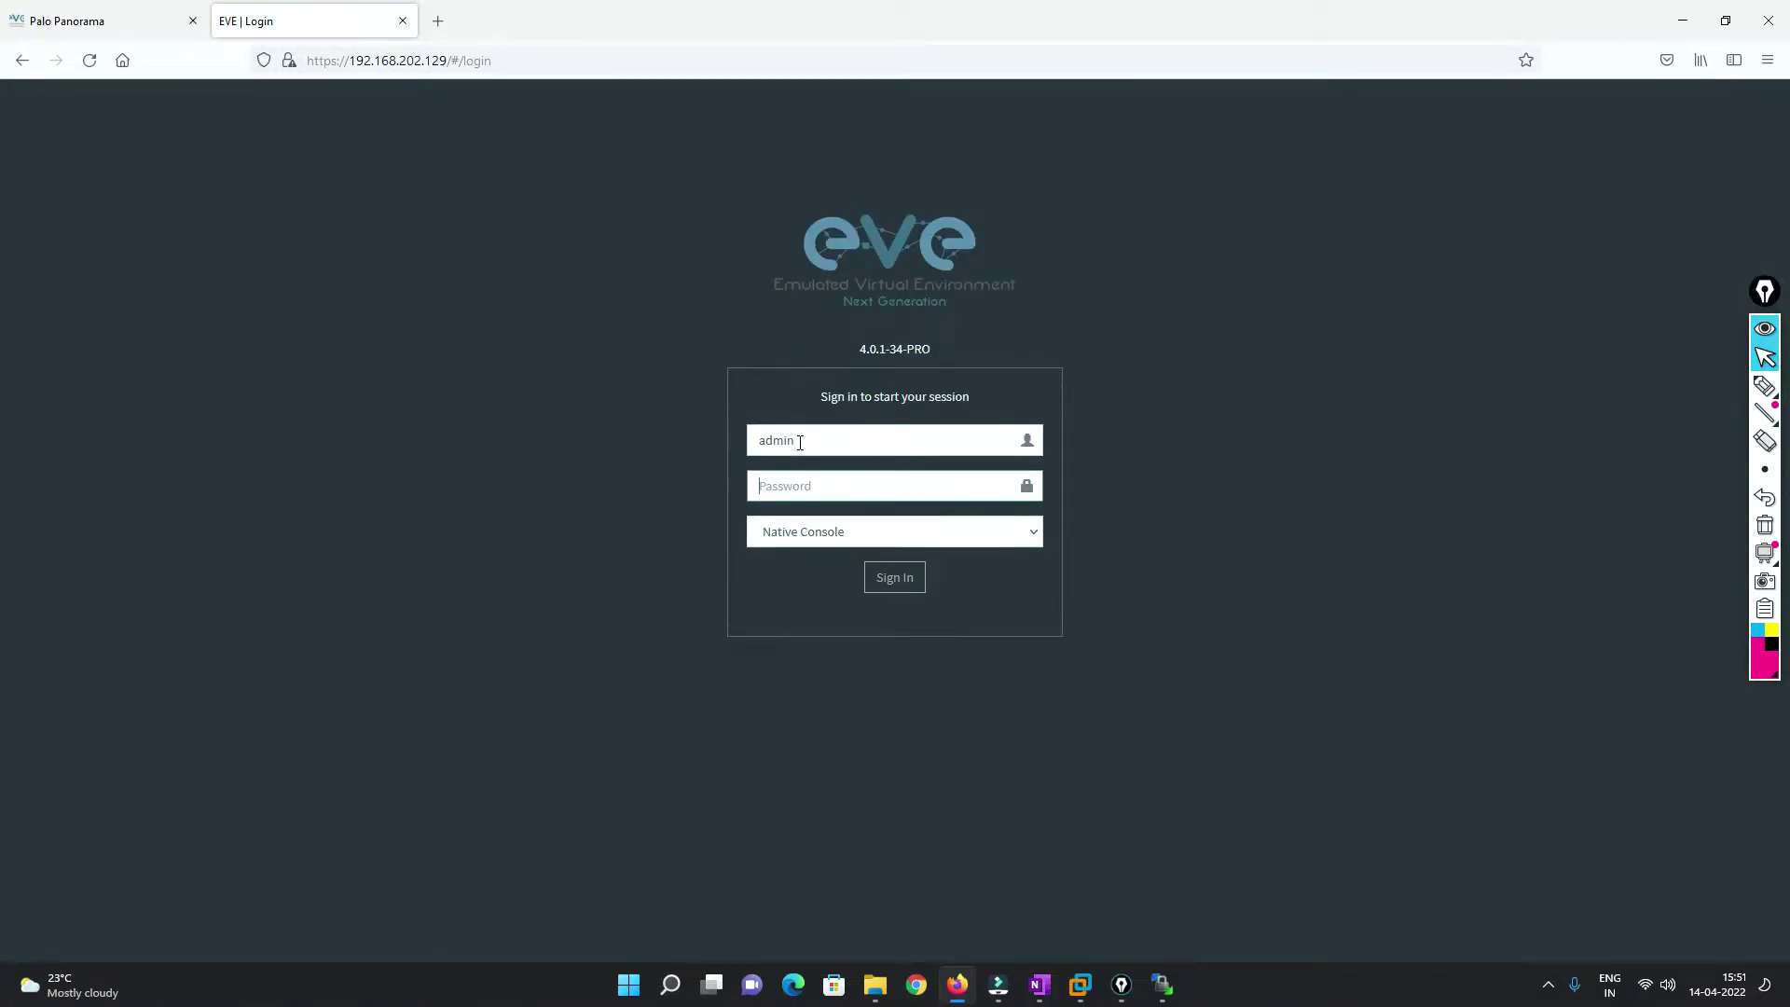
type("eve")
key("Return")
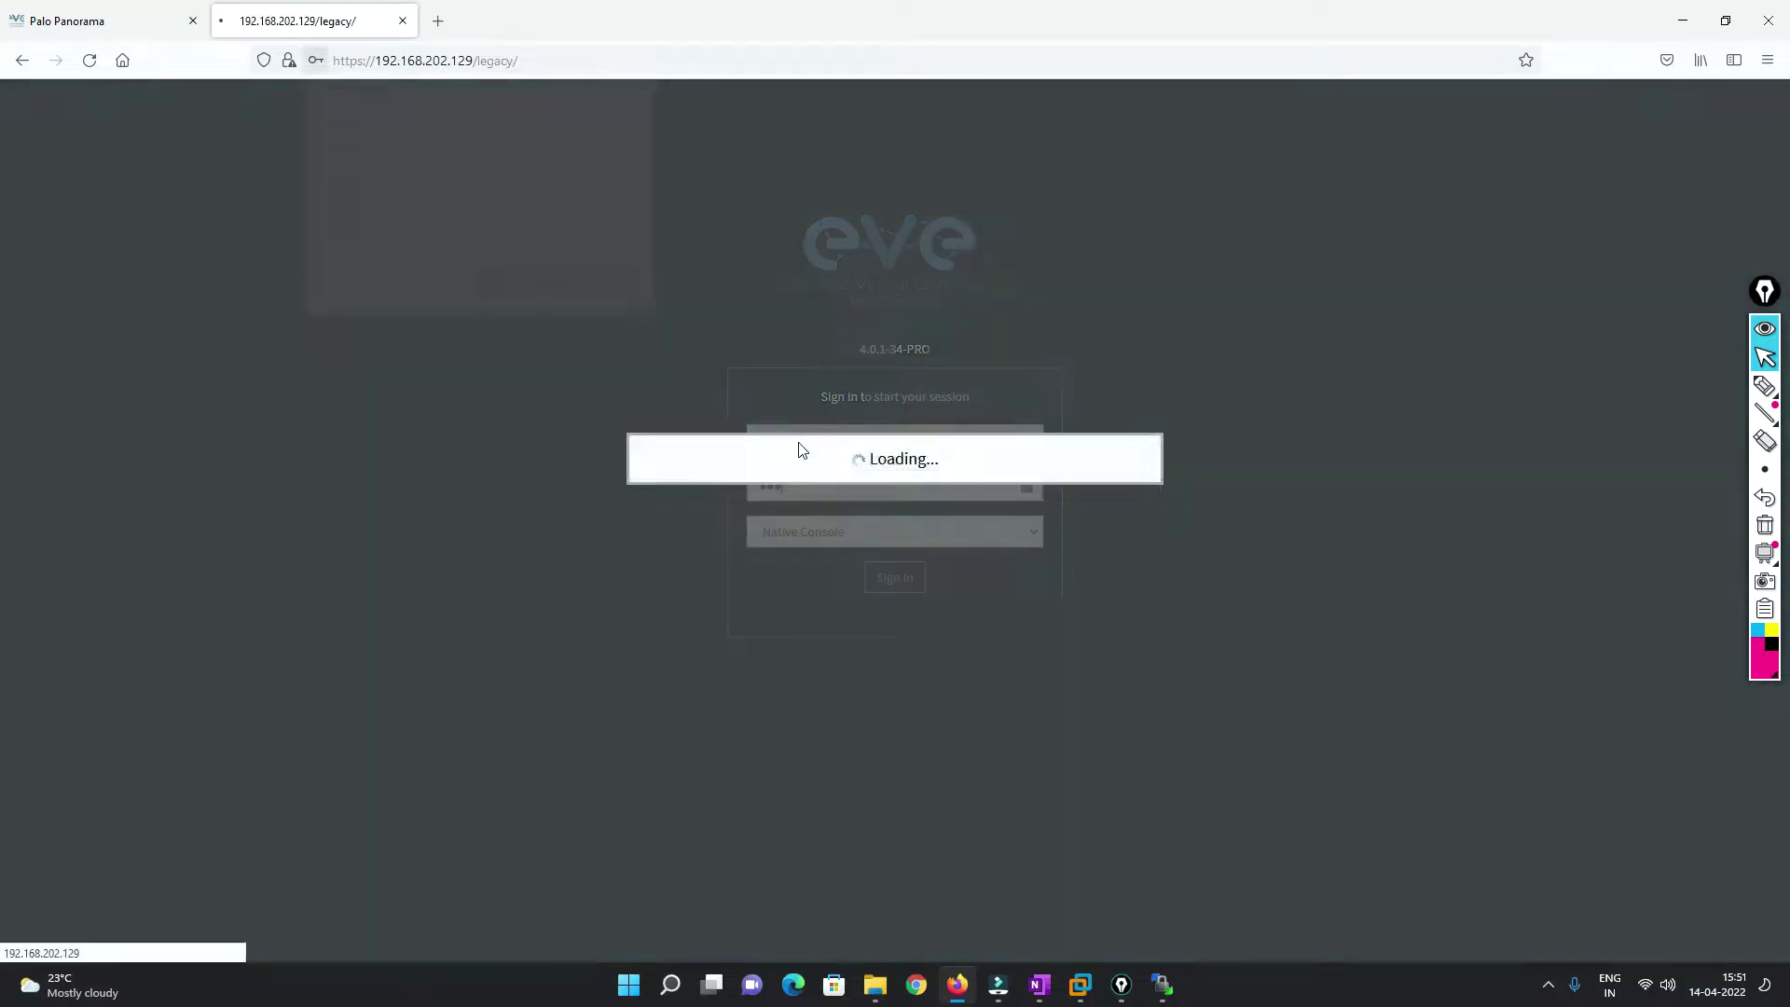
left_click(562, 293)
Preview the Palo Alto Panorama node settings without adding it, then return to OneNote.
right_click(789, 668)
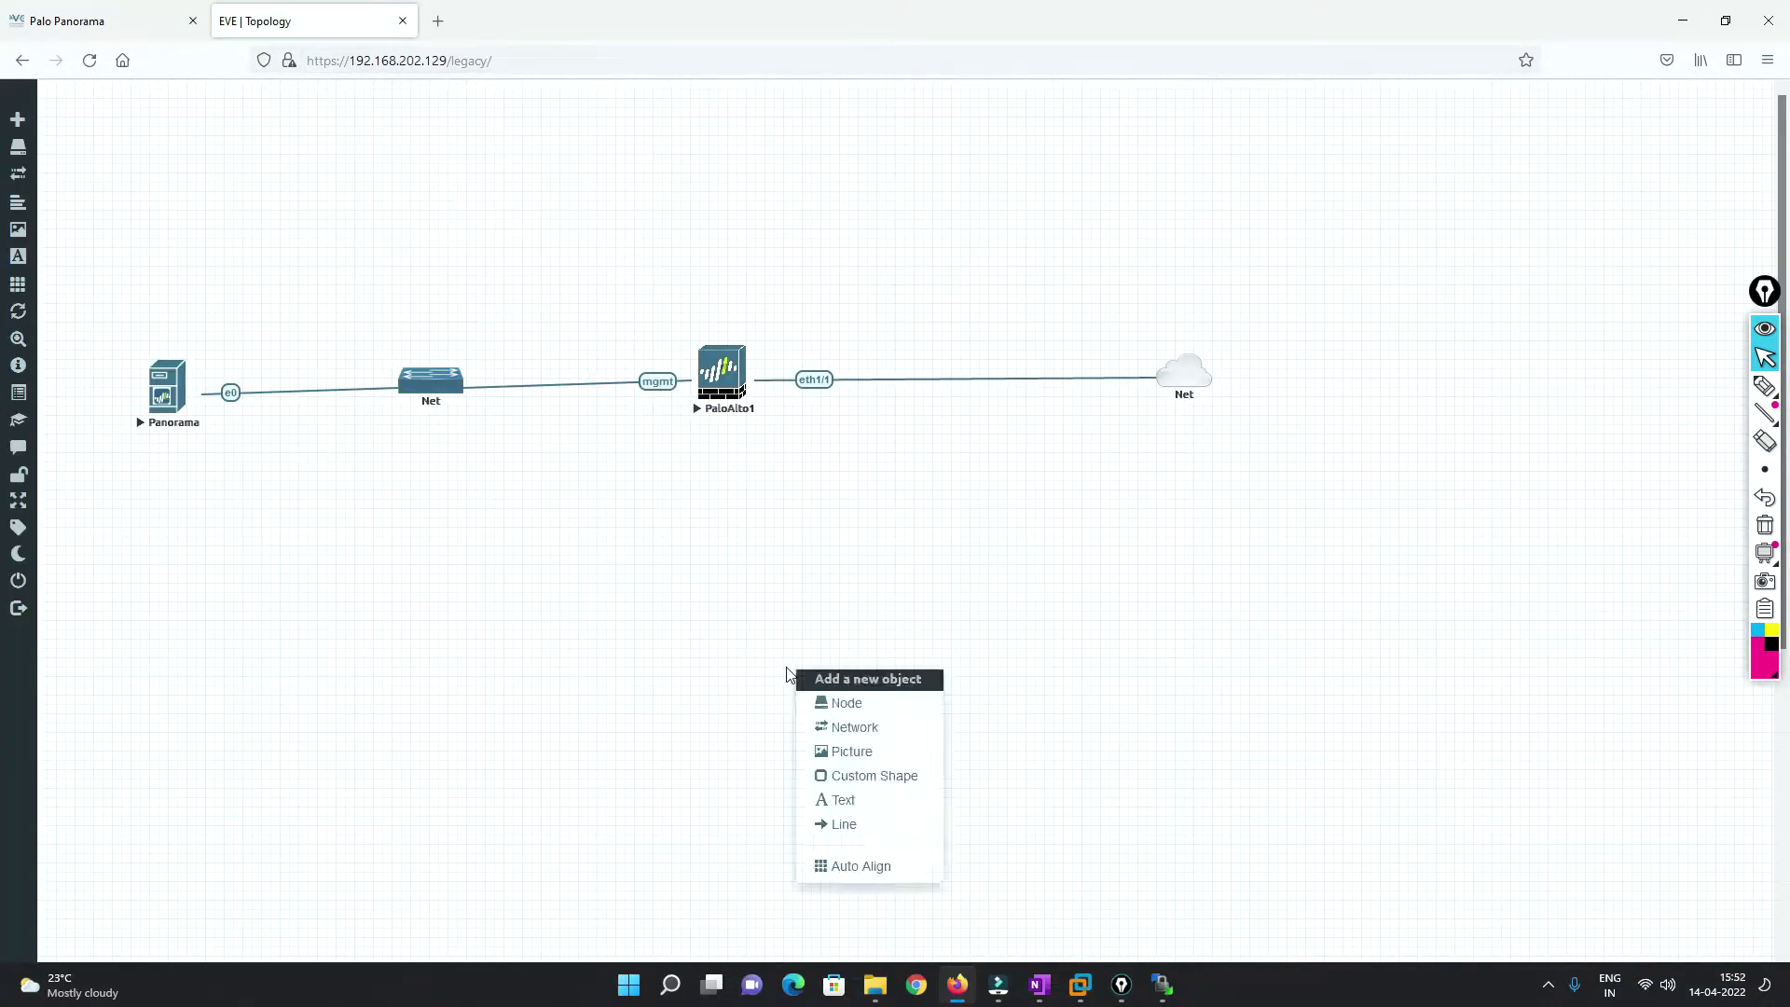
left_click(864, 707)
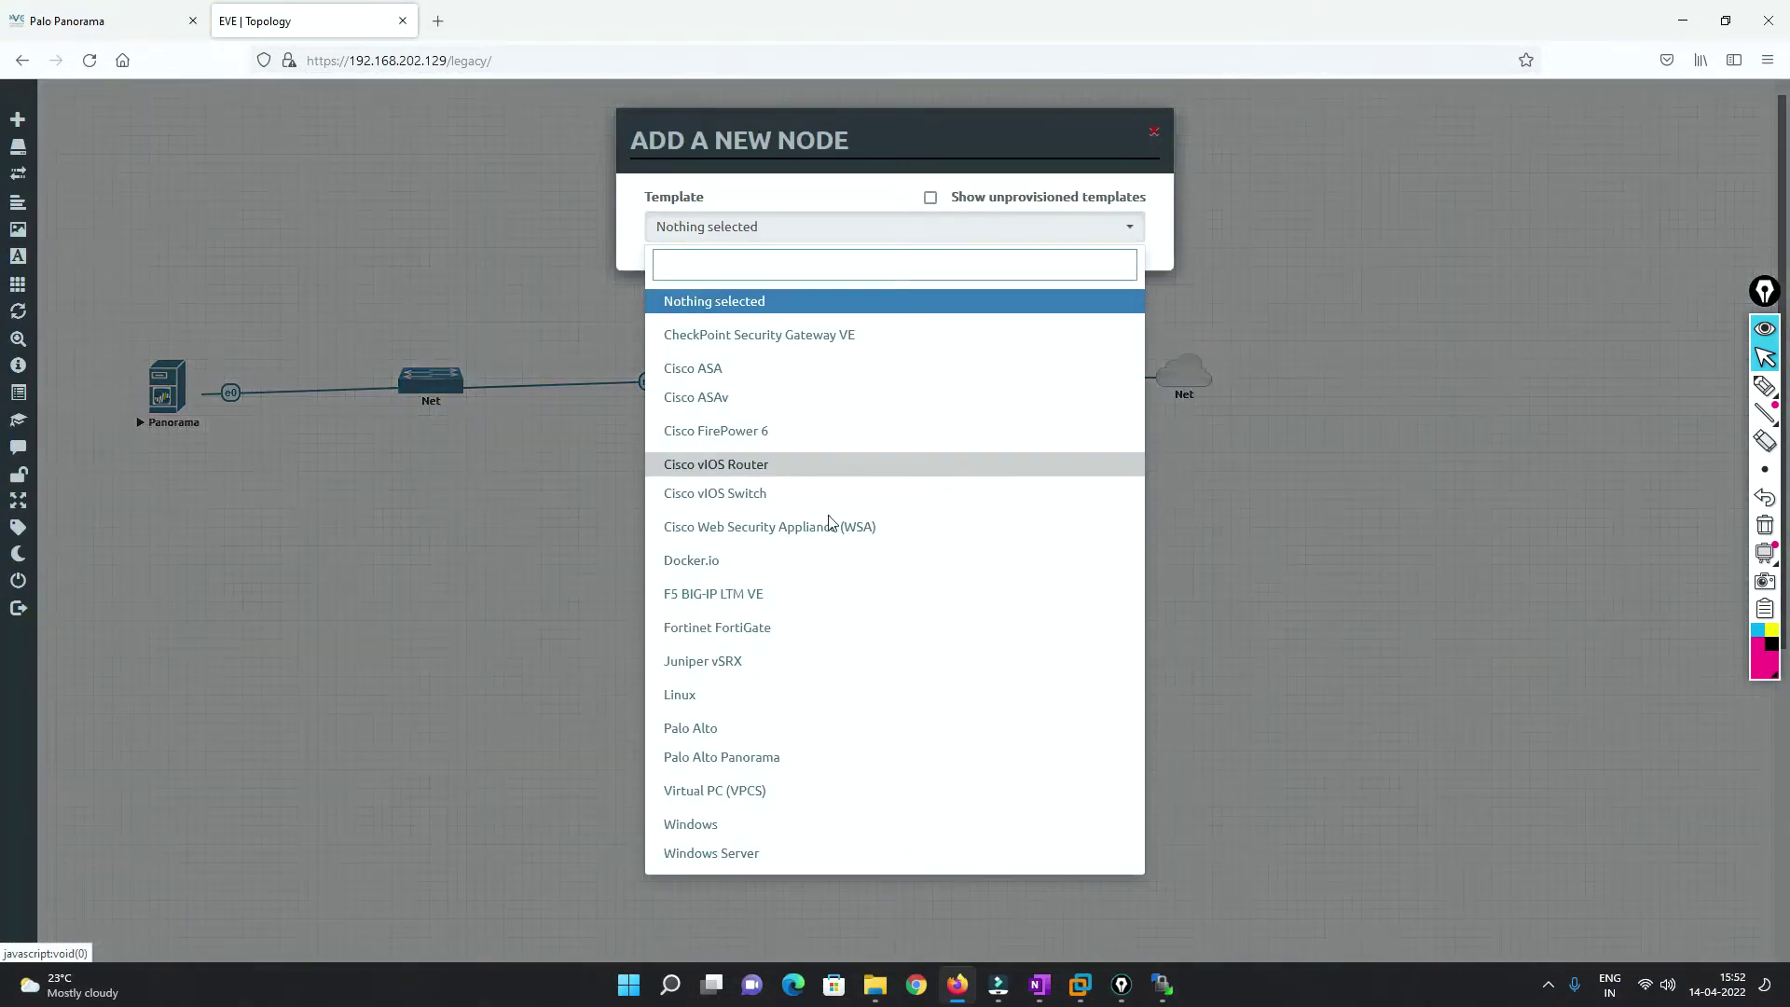
left_click(779, 752)
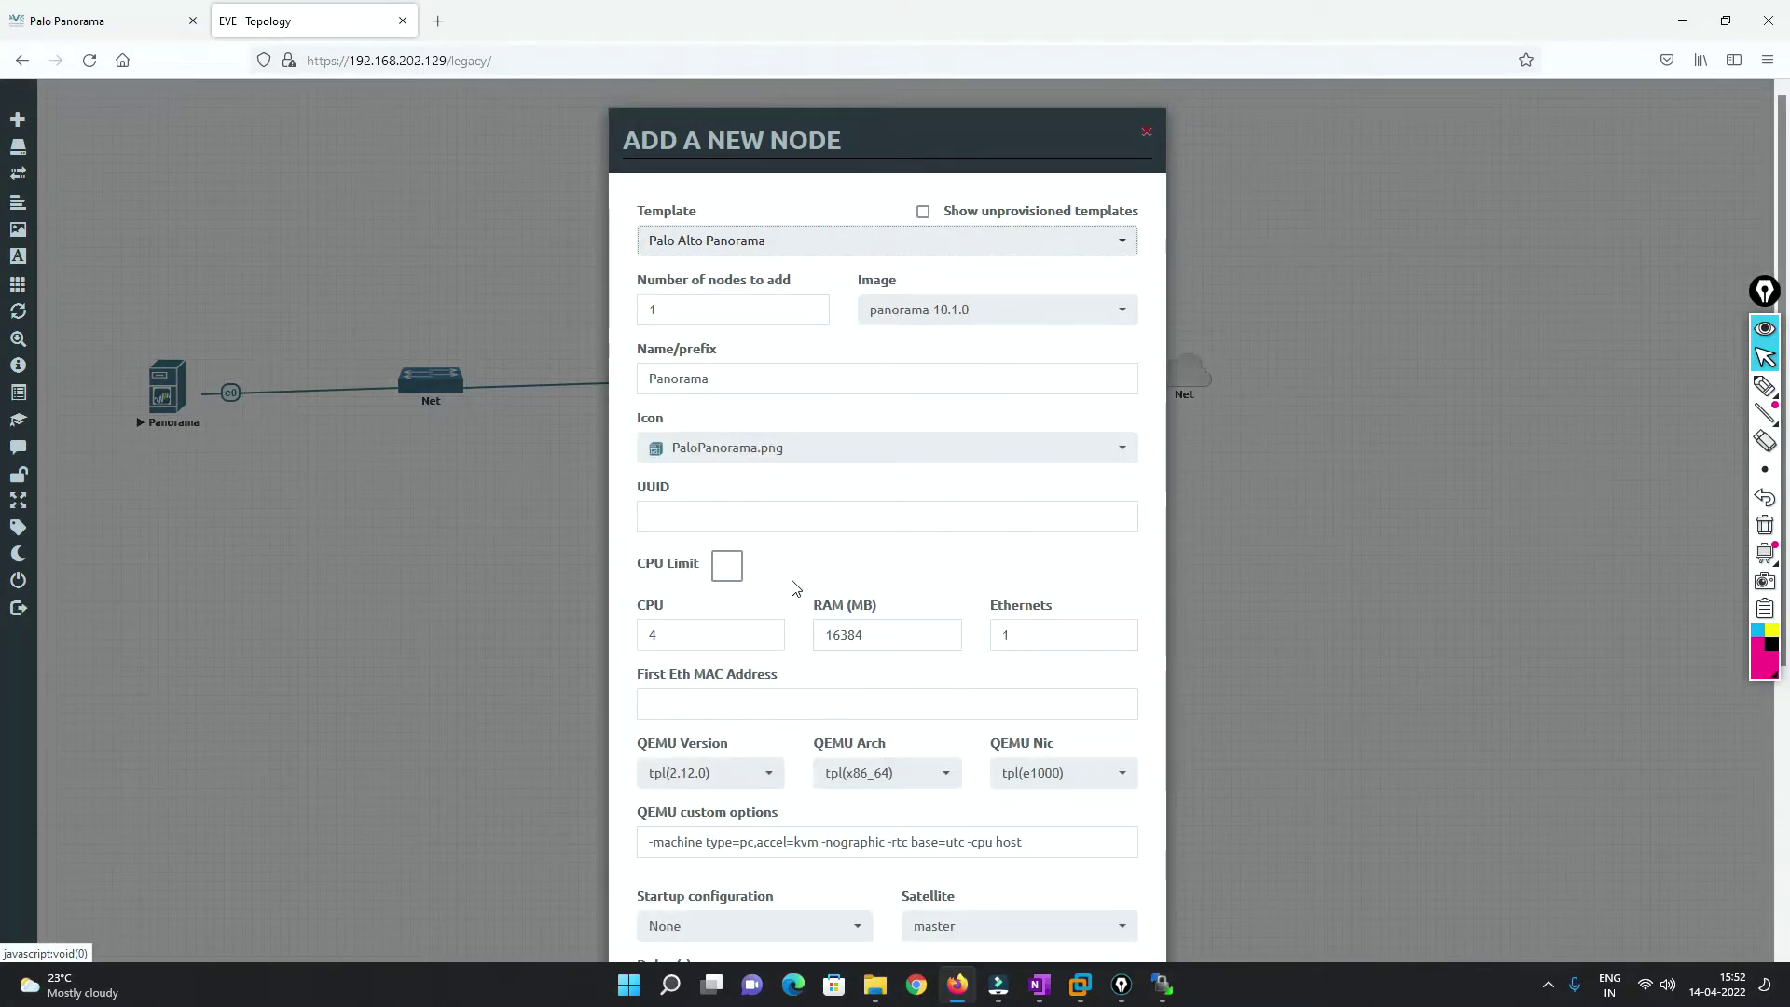
scroll(877, 625, "down", 4)
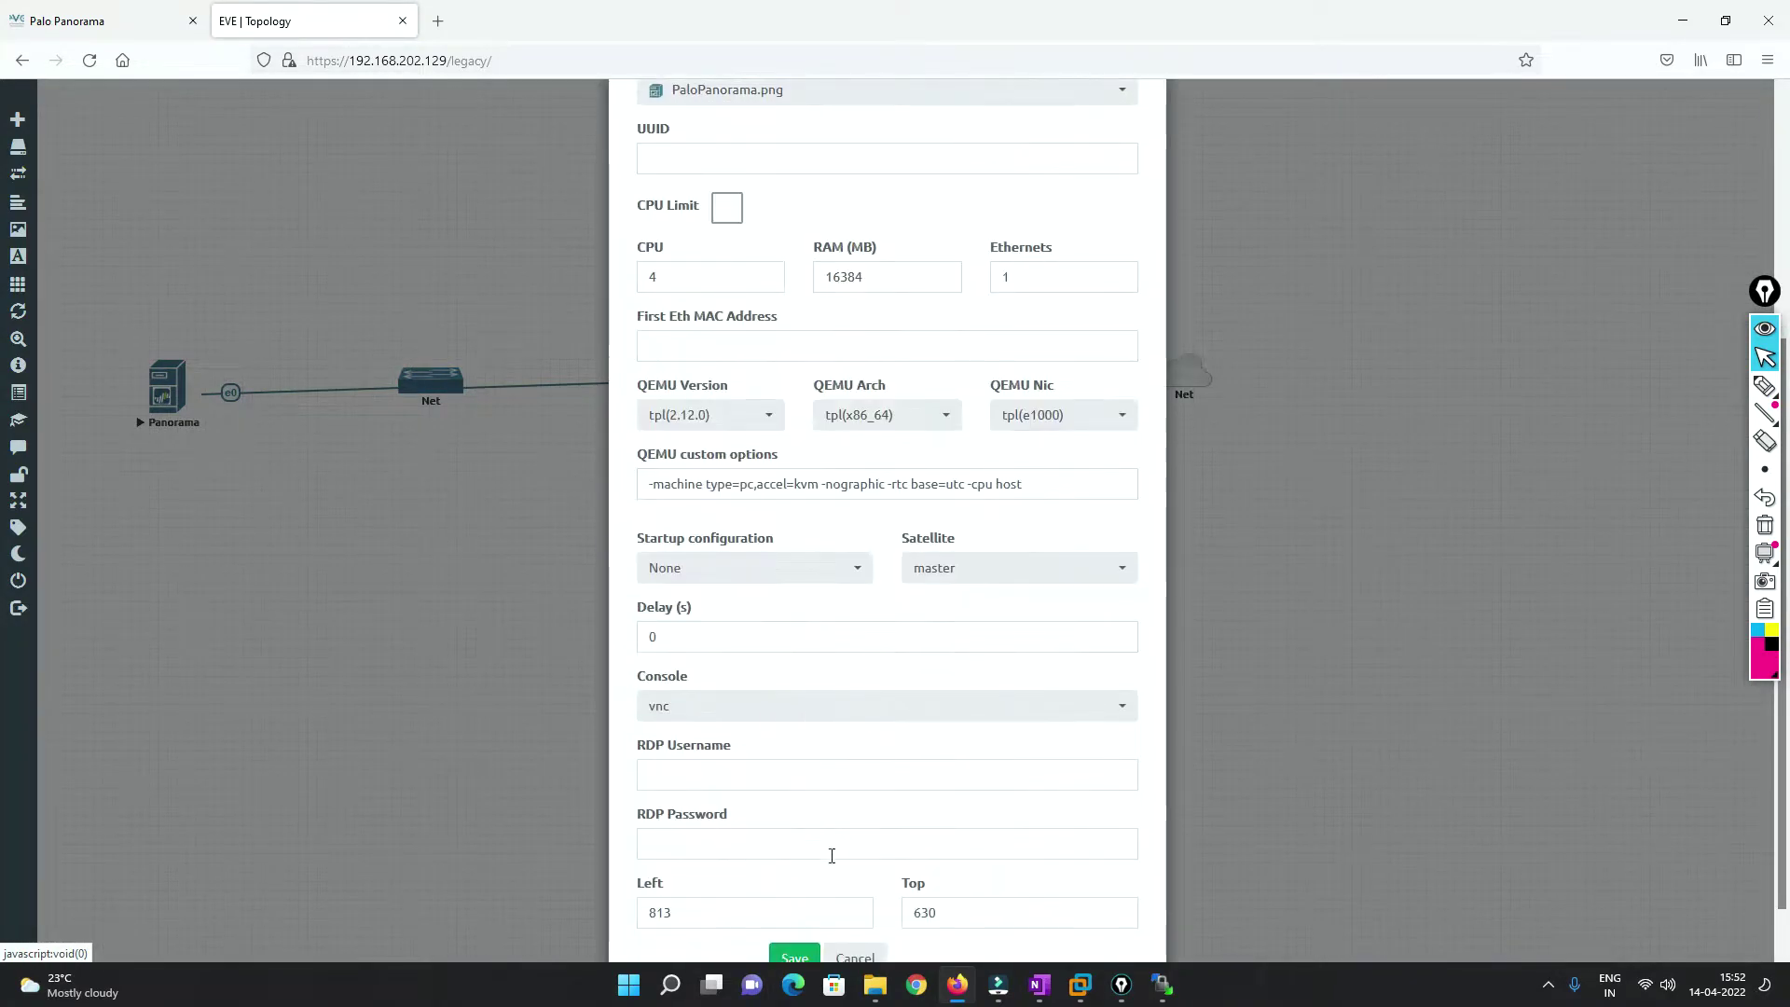
left_click(854, 958)
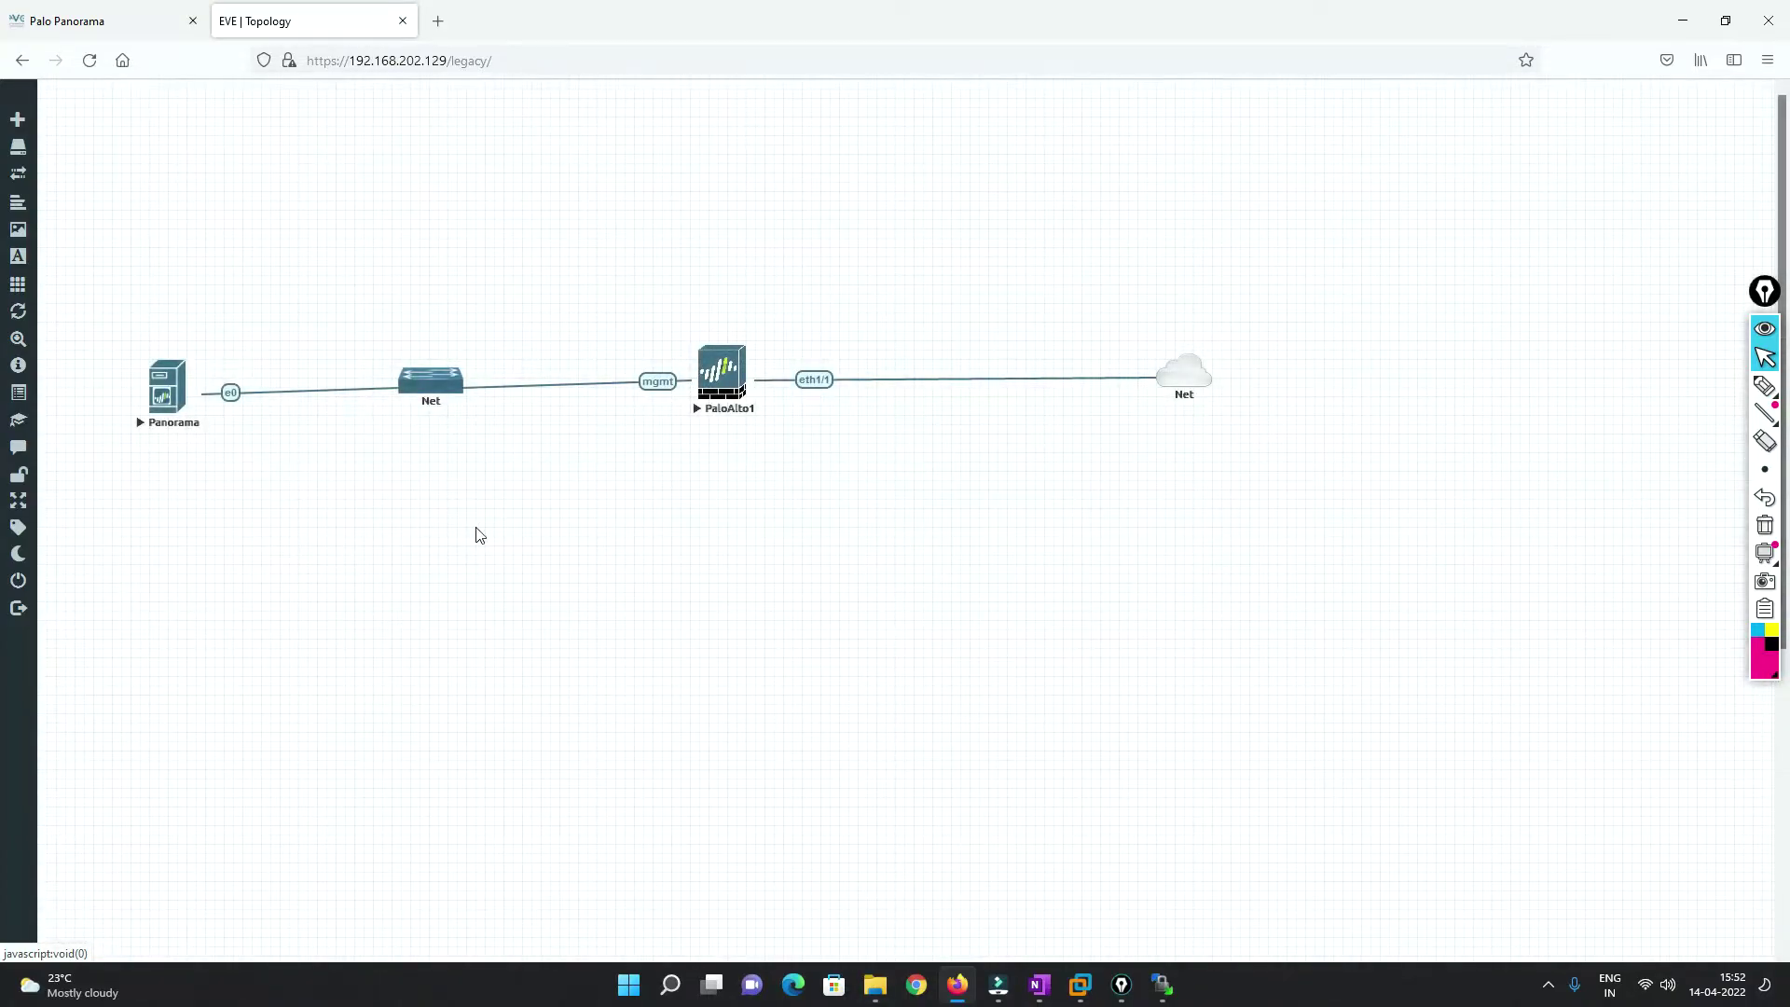
left_click(1685, 21)
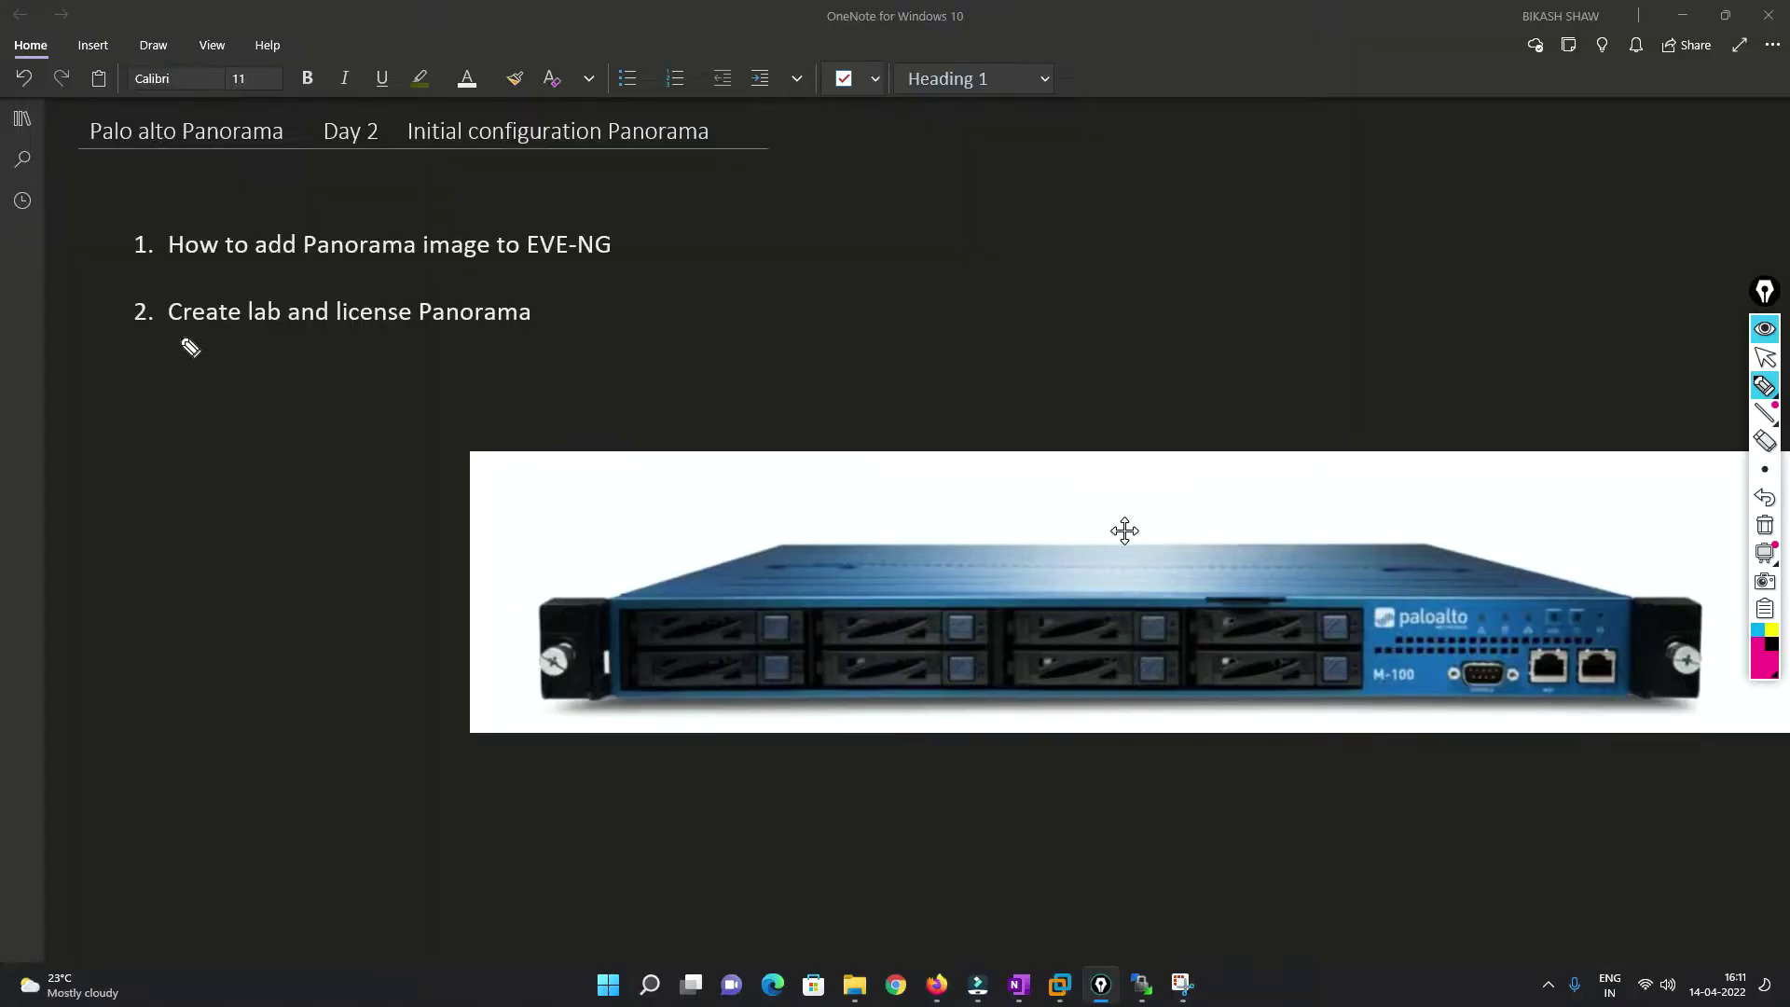
left_click_drag(184, 338, 558, 336)
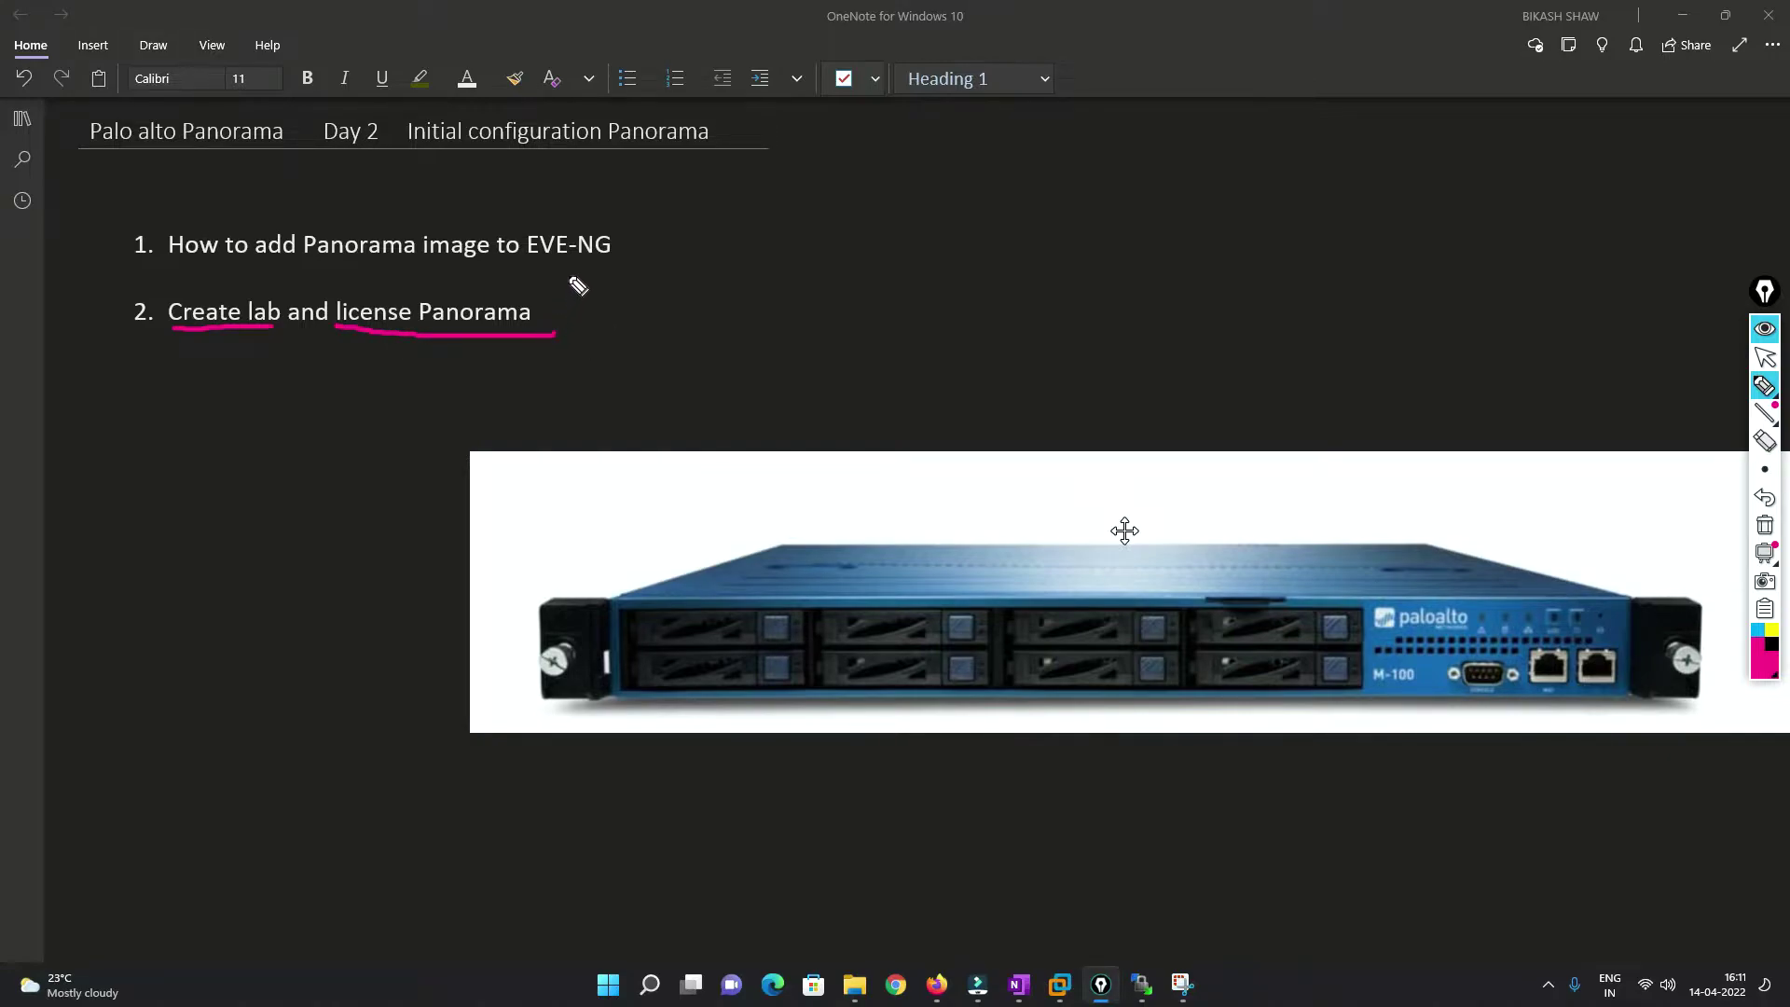
mouse_move(566, 309)
left_mouse_down()
mouse_move(724, 316)
mouse_move(959, 240)
mouse_move(930, 283)
left_mouse_up()
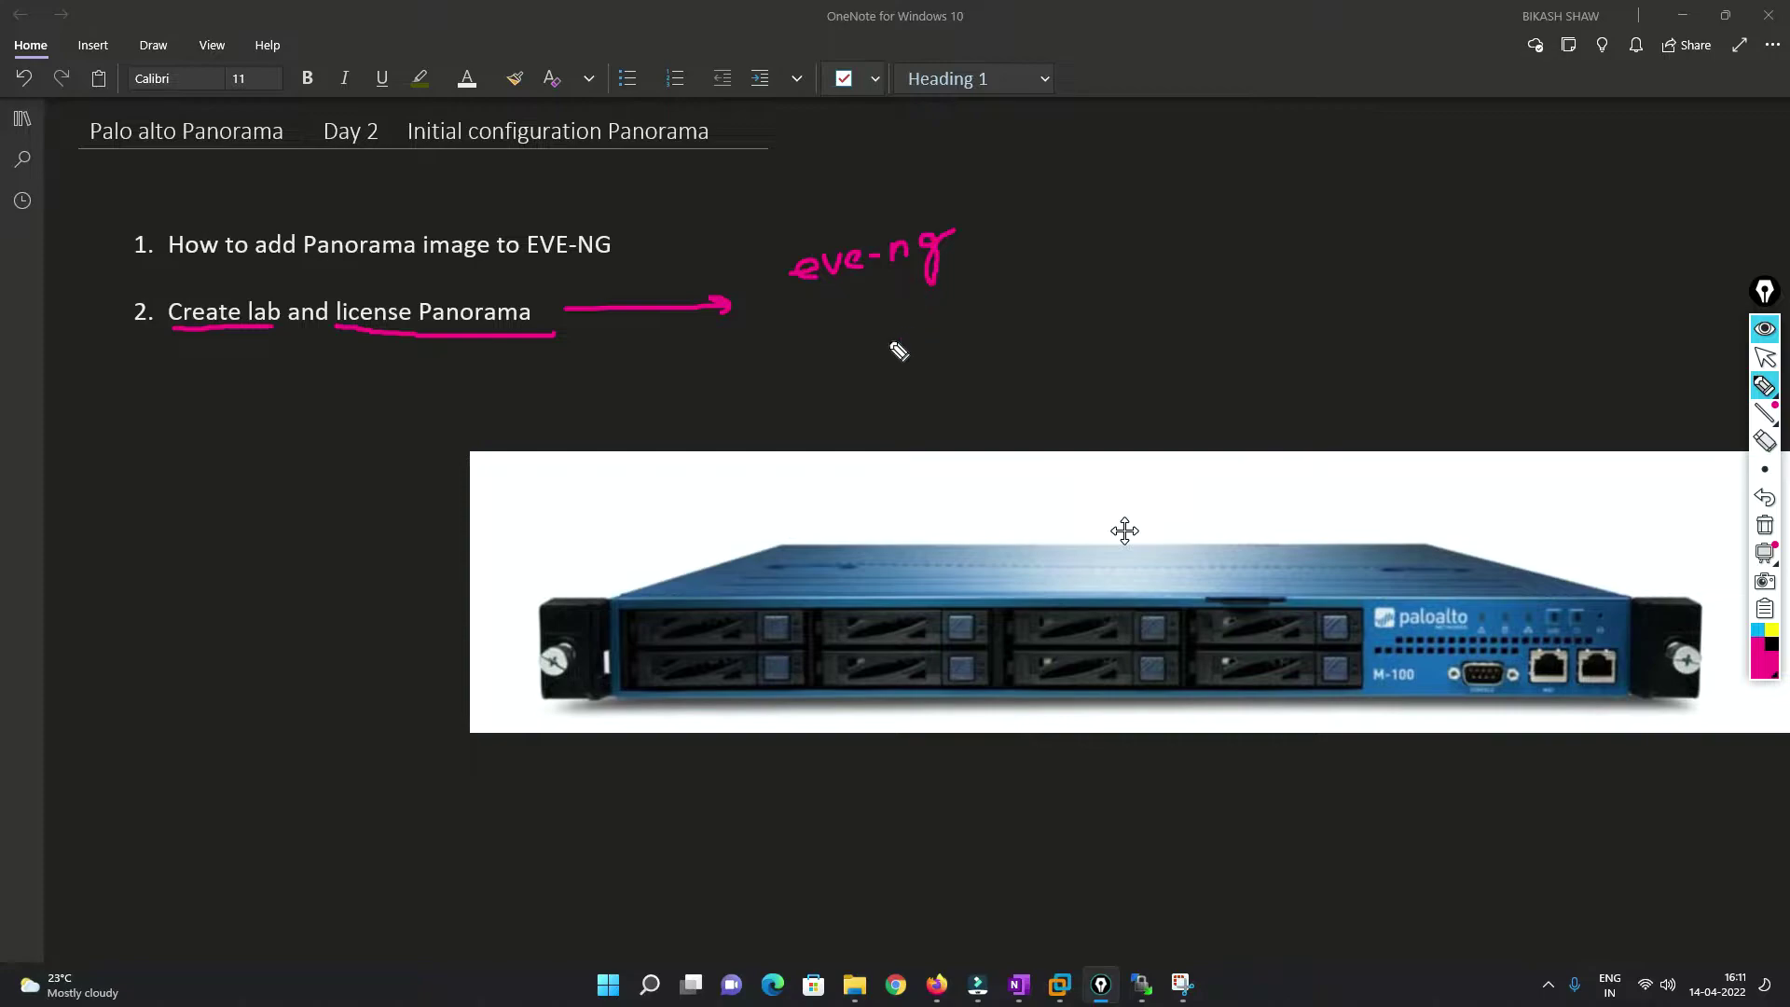
left_click(818, 327)
mouse_move(813, 347)
left_mouse_down()
mouse_move(844, 329)
mouse_move(911, 336)
mouse_move(936, 304)
mouse_move(1021, 286)
left_mouse_up()
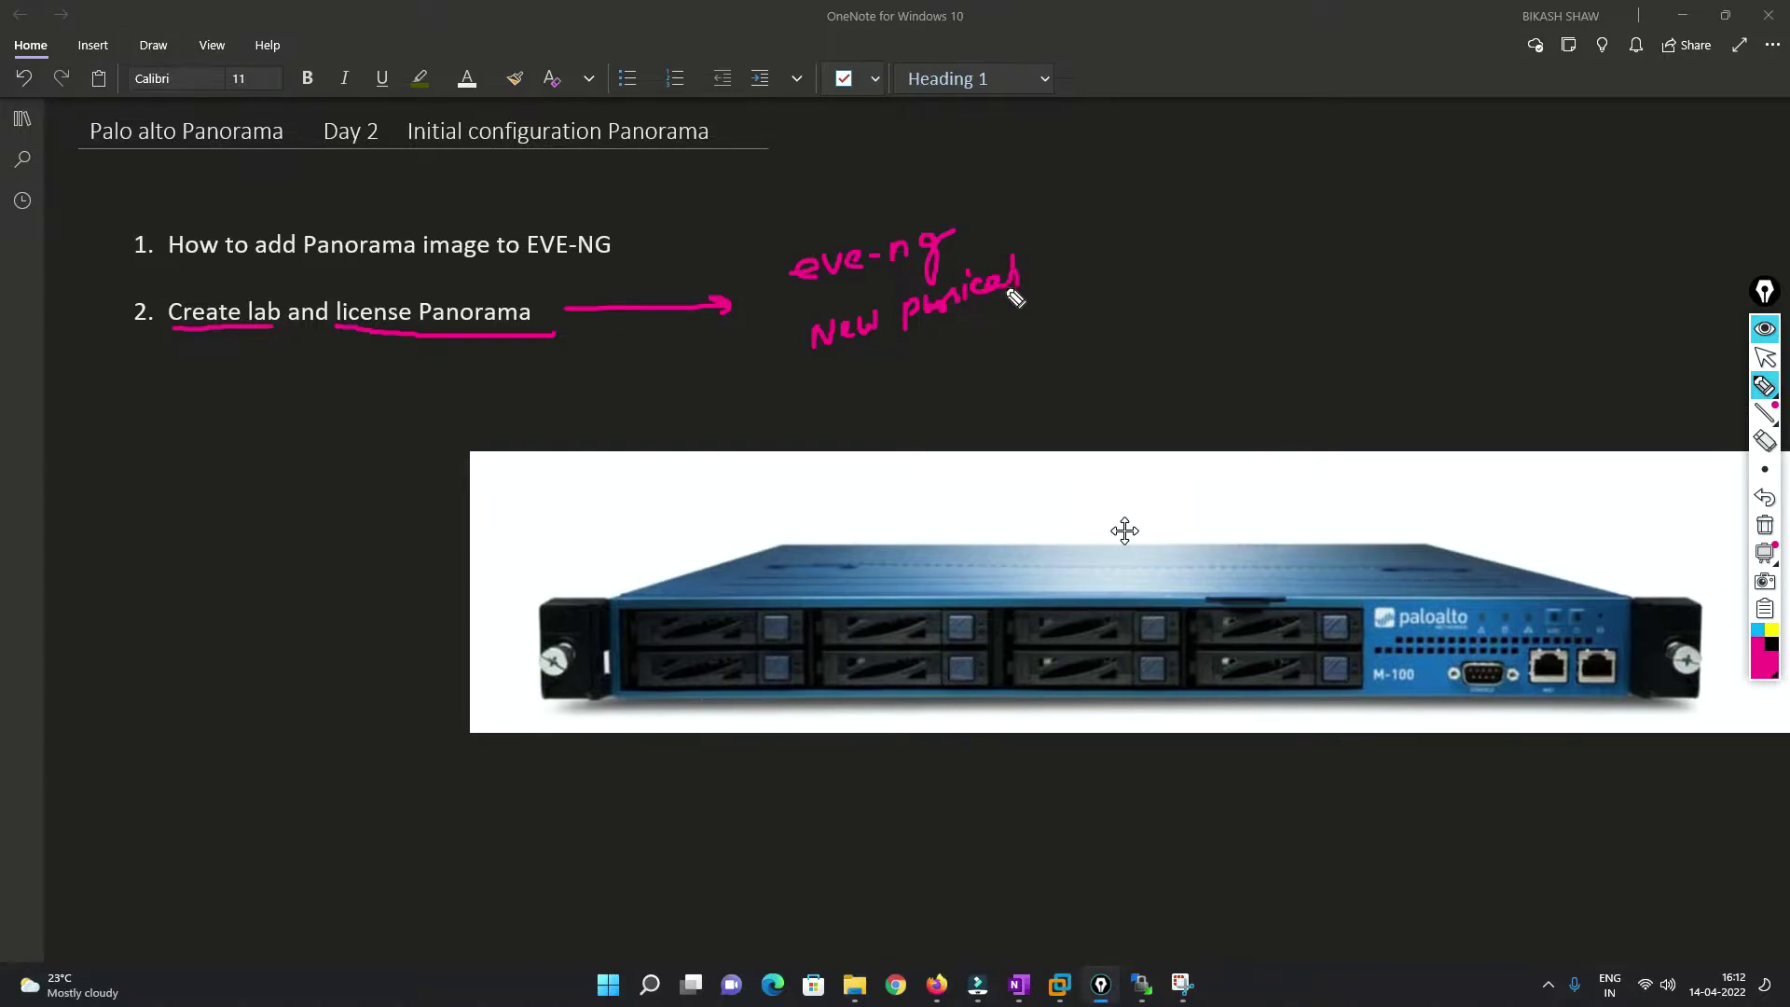
mouse_move(1042, 201)
left_mouse_down()
mouse_move(1061, 273)
mouse_move(1131, 234)
left_mouse_up()
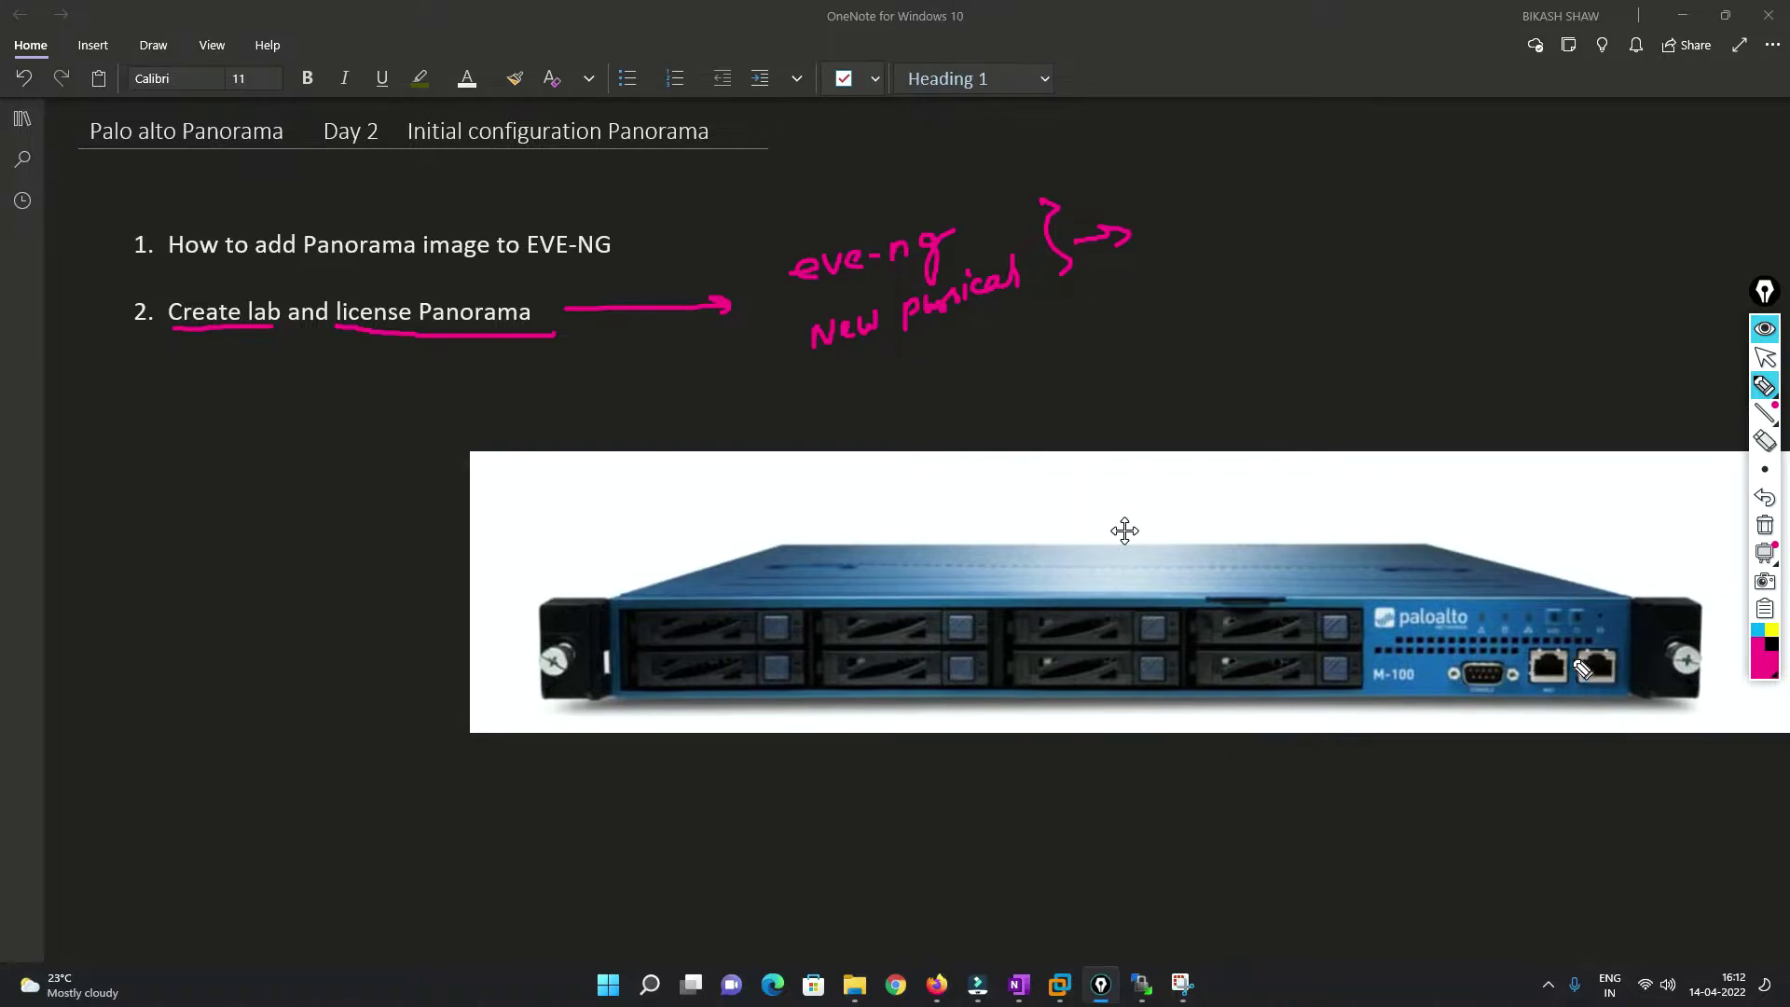
mouse_move(1527, 698)
left_mouse_down()
mouse_move(1529, 640)
mouse_move(1632, 653)
mouse_move(1604, 706)
mouse_move(1522, 697)
left_mouse_up()
mouse_move(1556, 555)
left_mouse_down()
mouse_move(1585, 588)
mouse_move(1683, 563)
left_mouse_up()
left_click_drag(1537, 473, 1604, 551)
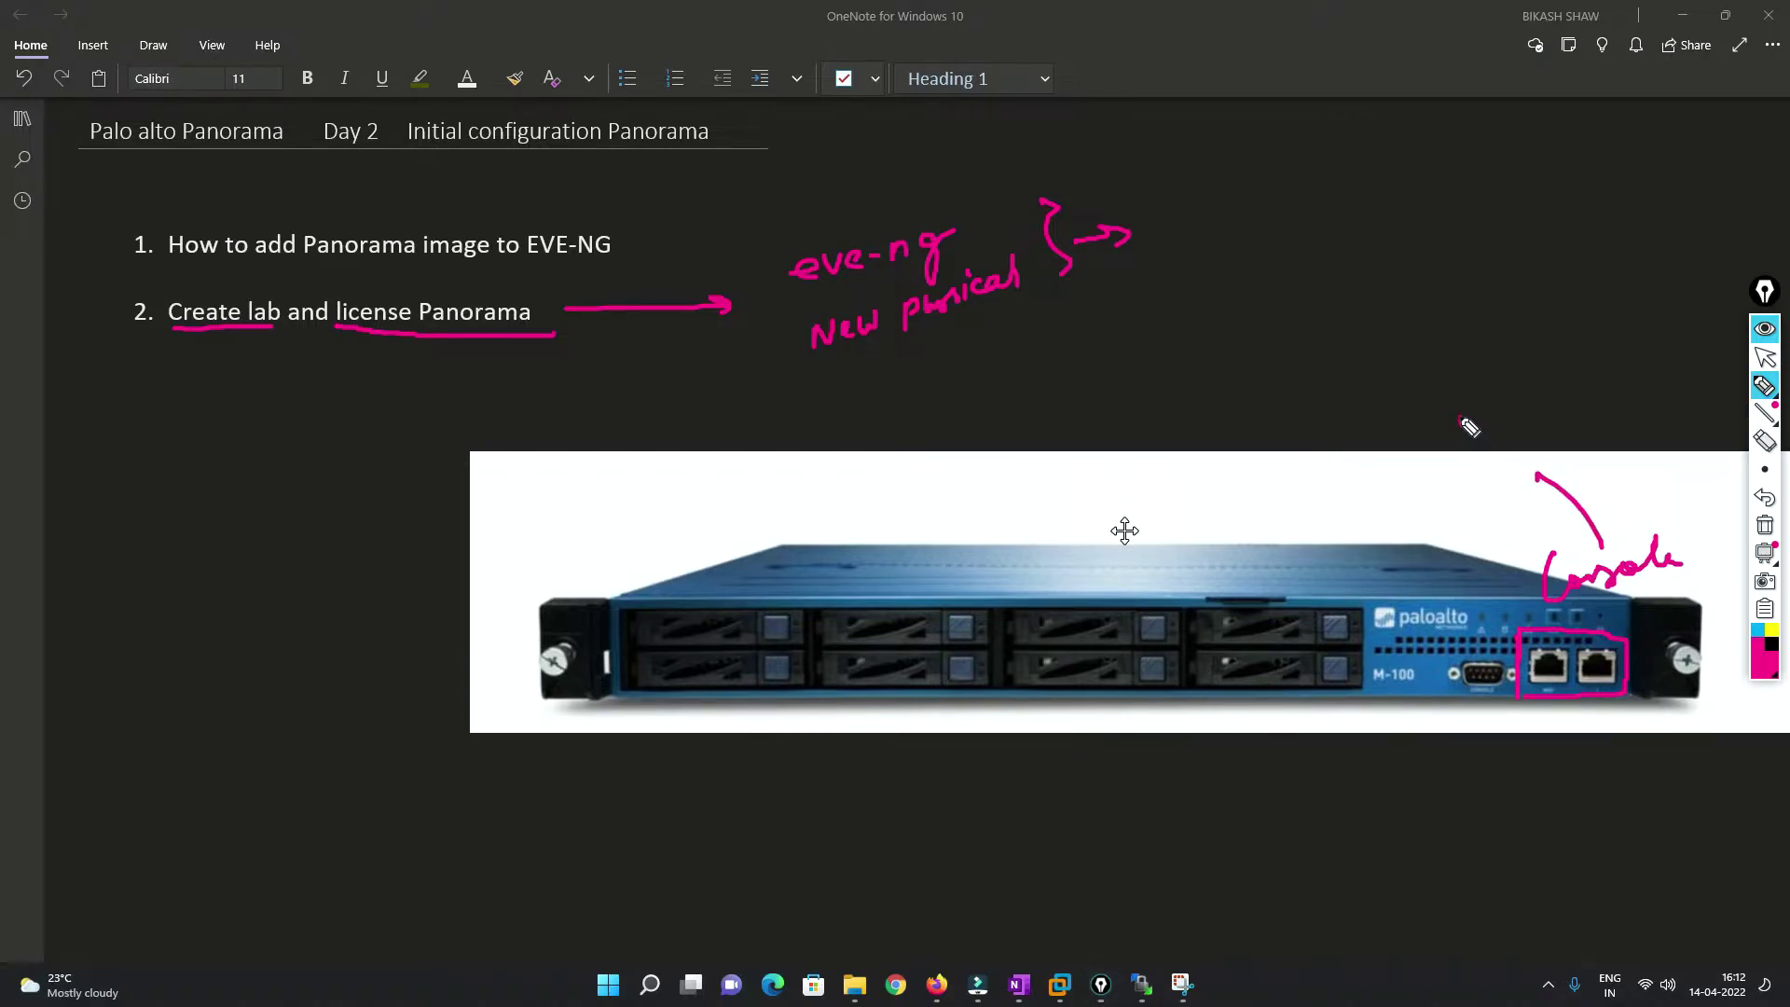
mouse_move(1463, 403)
left_mouse_down()
mouse_move(1460, 422)
mouse_move(1489, 410)
mouse_move(1530, 447)
mouse_move(1433, 392)
left_mouse_up()
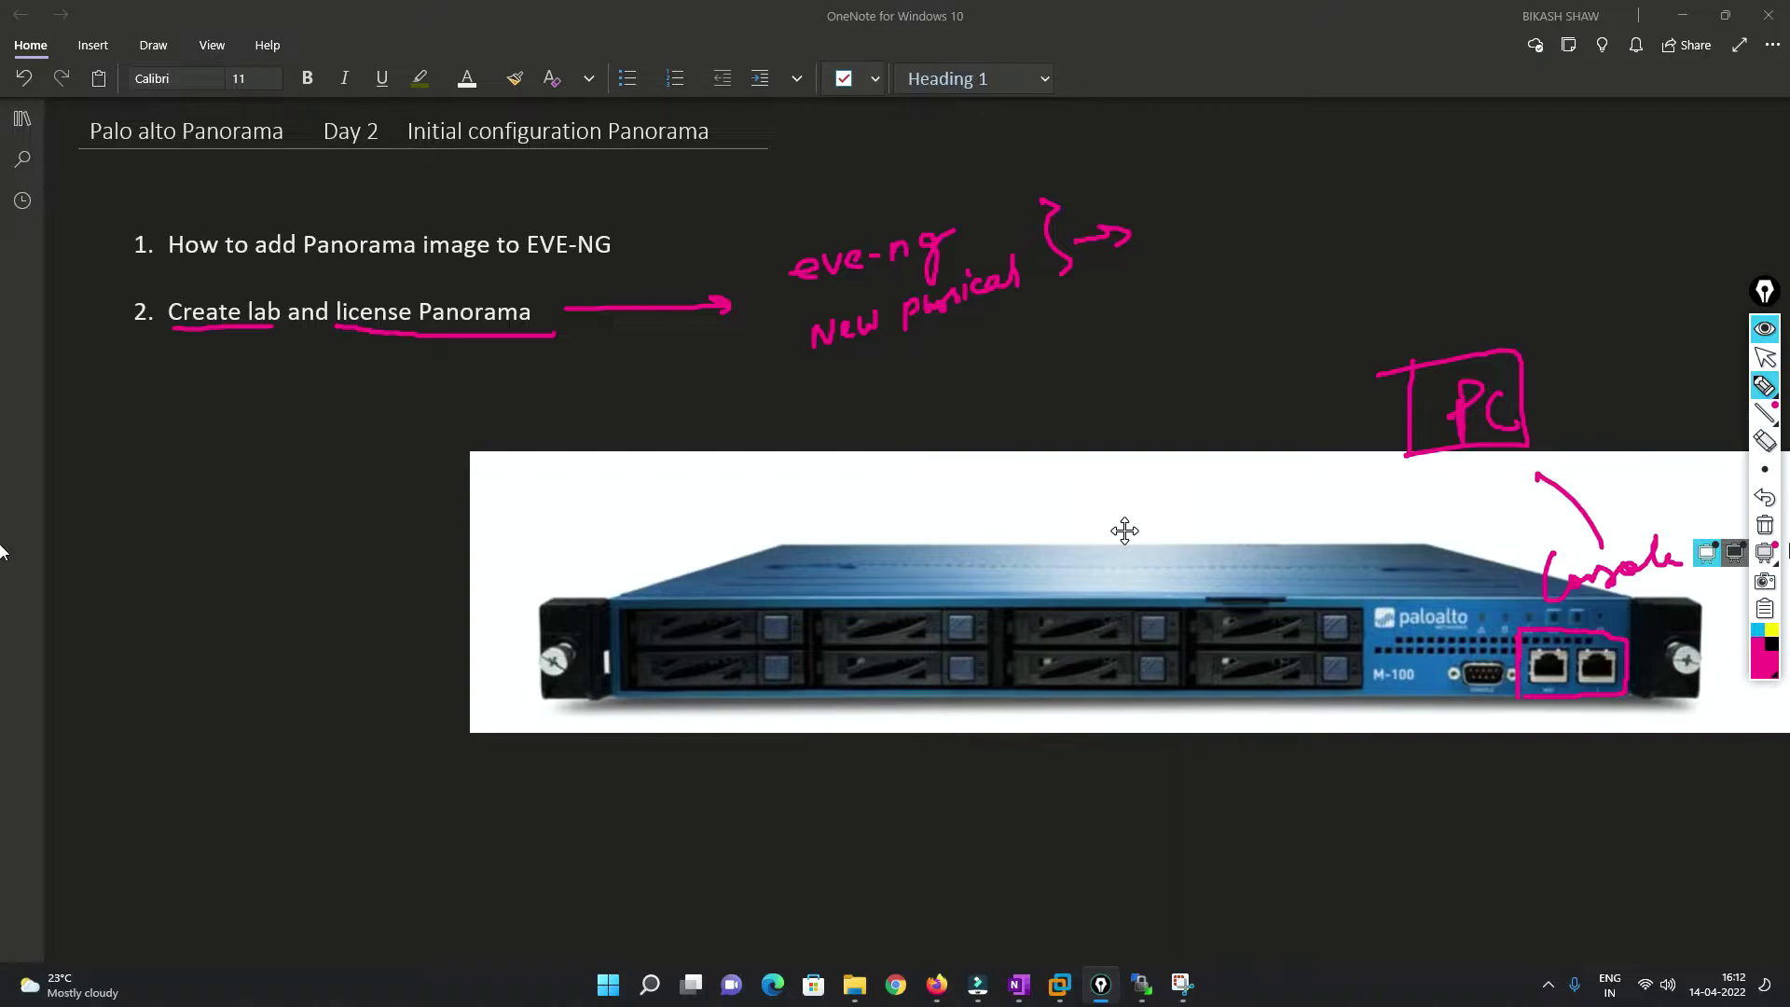
left_click(1765, 525)
left_click(1766, 359)
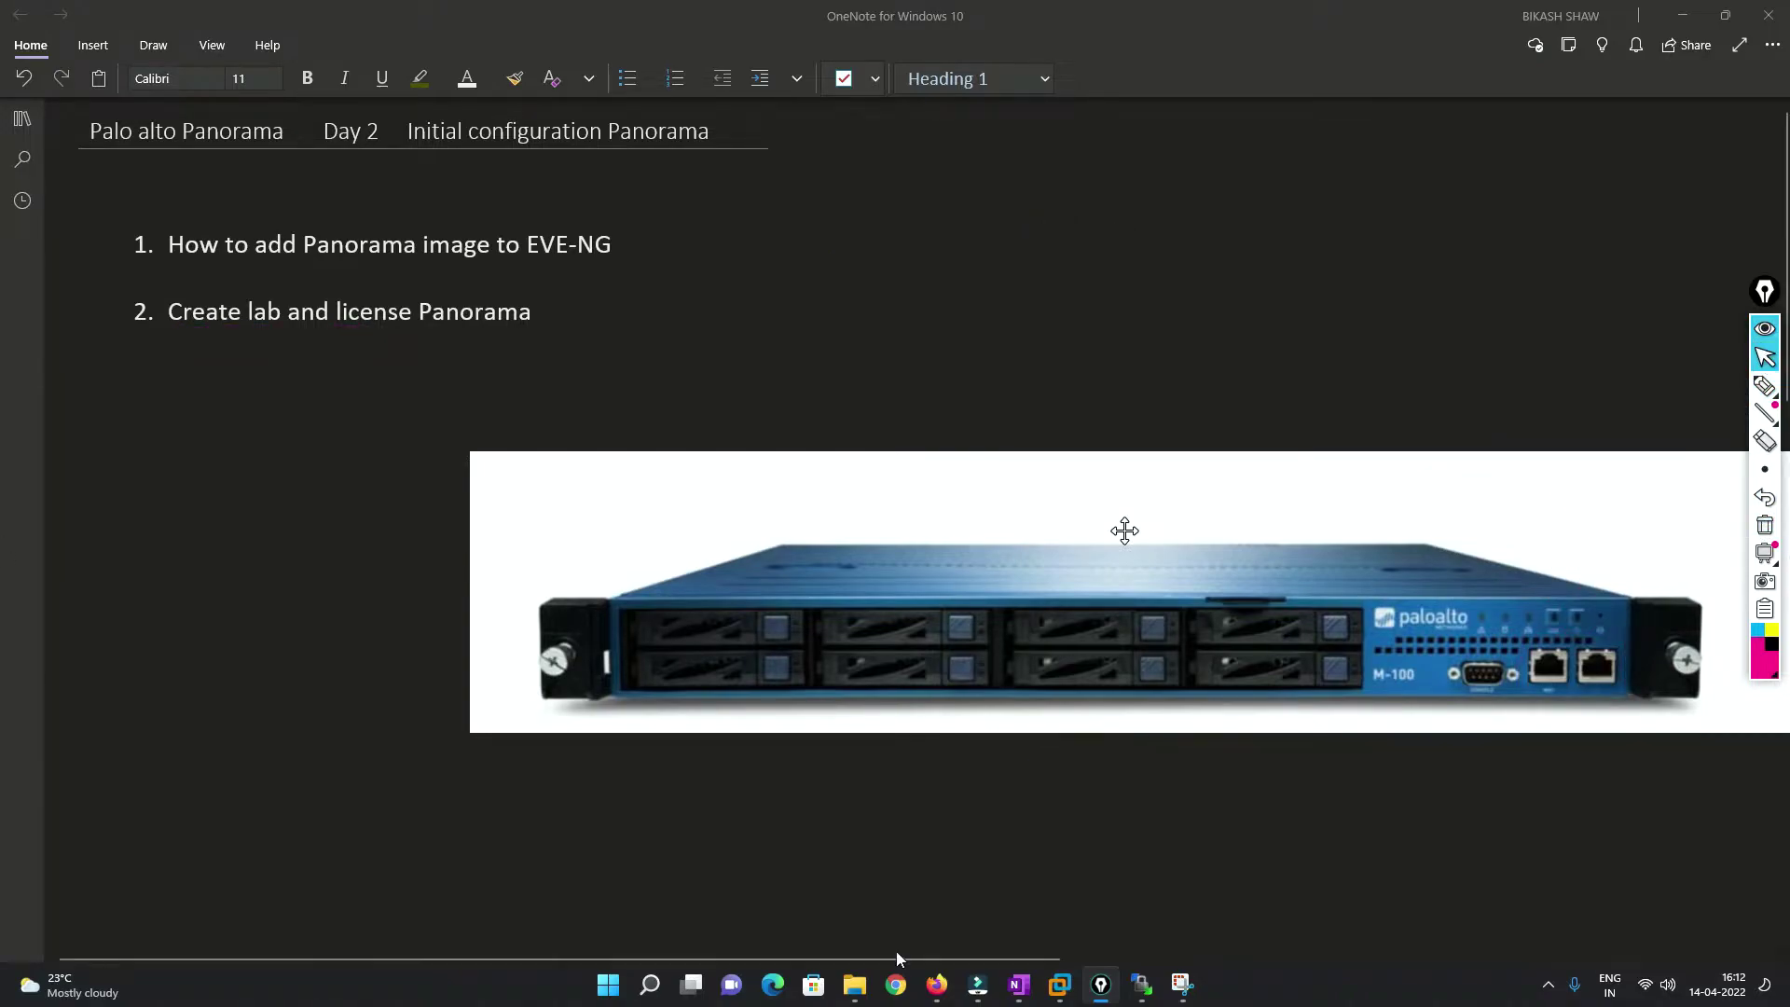
Open the Panorama node's console through ultravnc_wrapper and move it beside the topology.
left_click(936, 984)
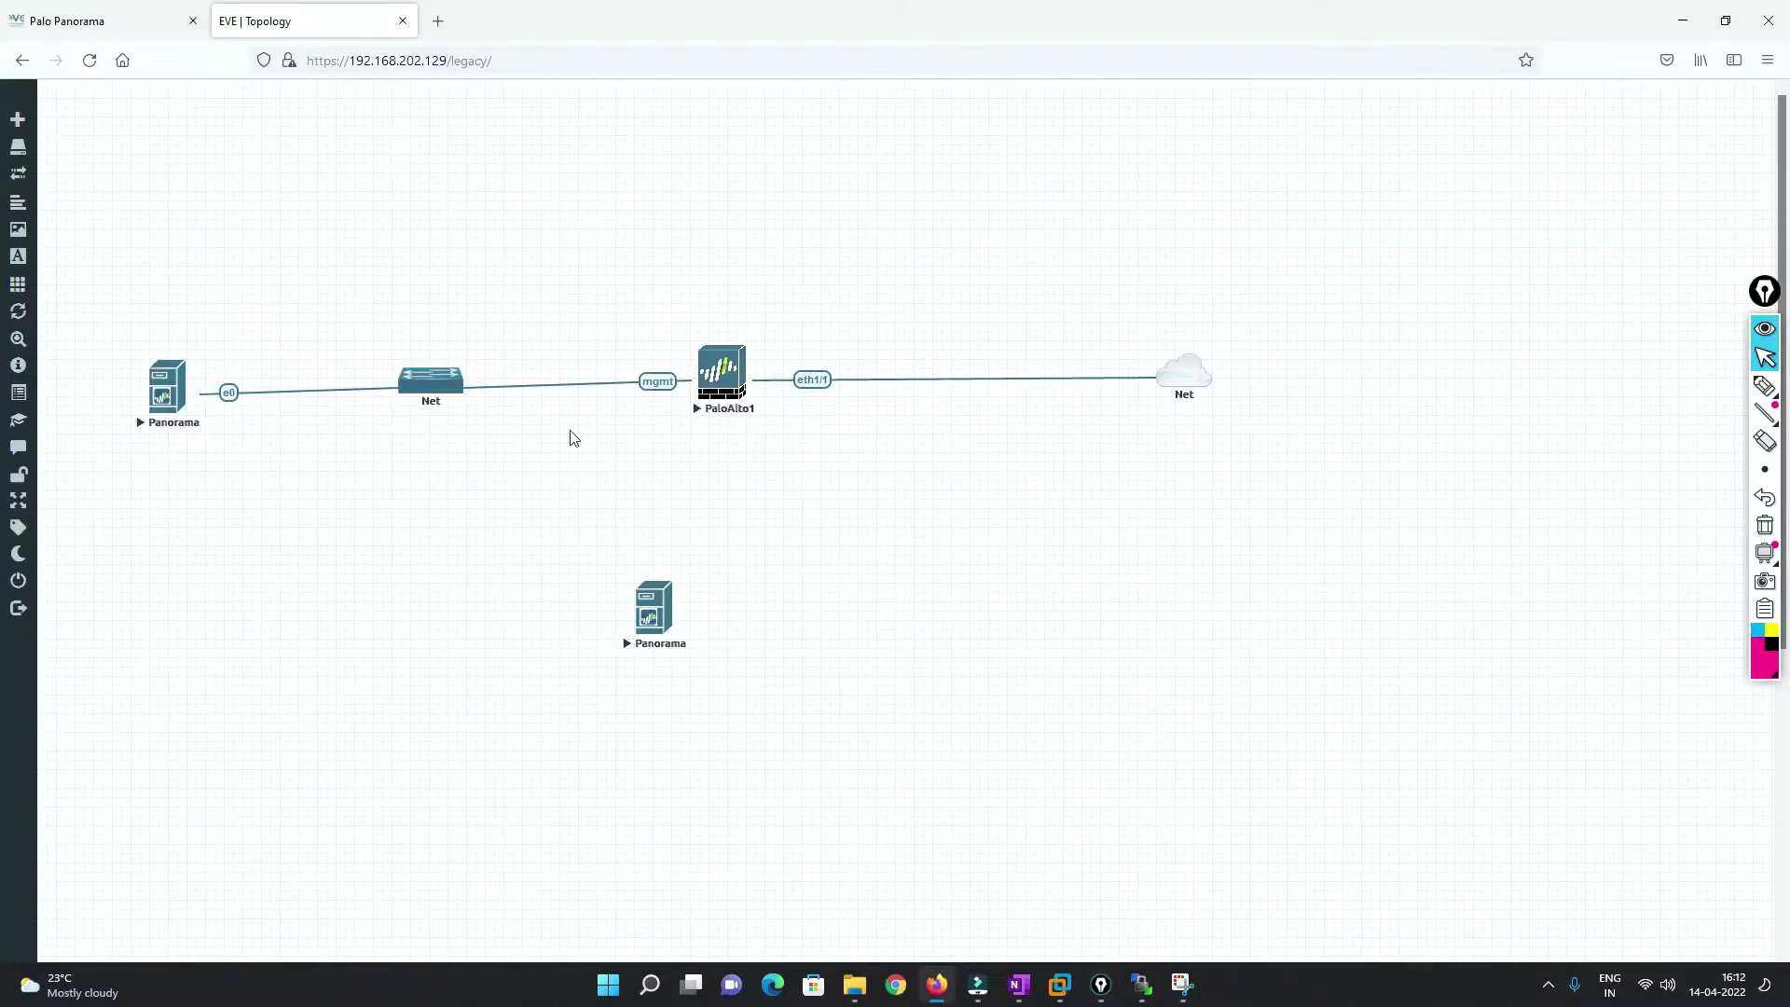
left_click(664, 608)
left_click(919, 203)
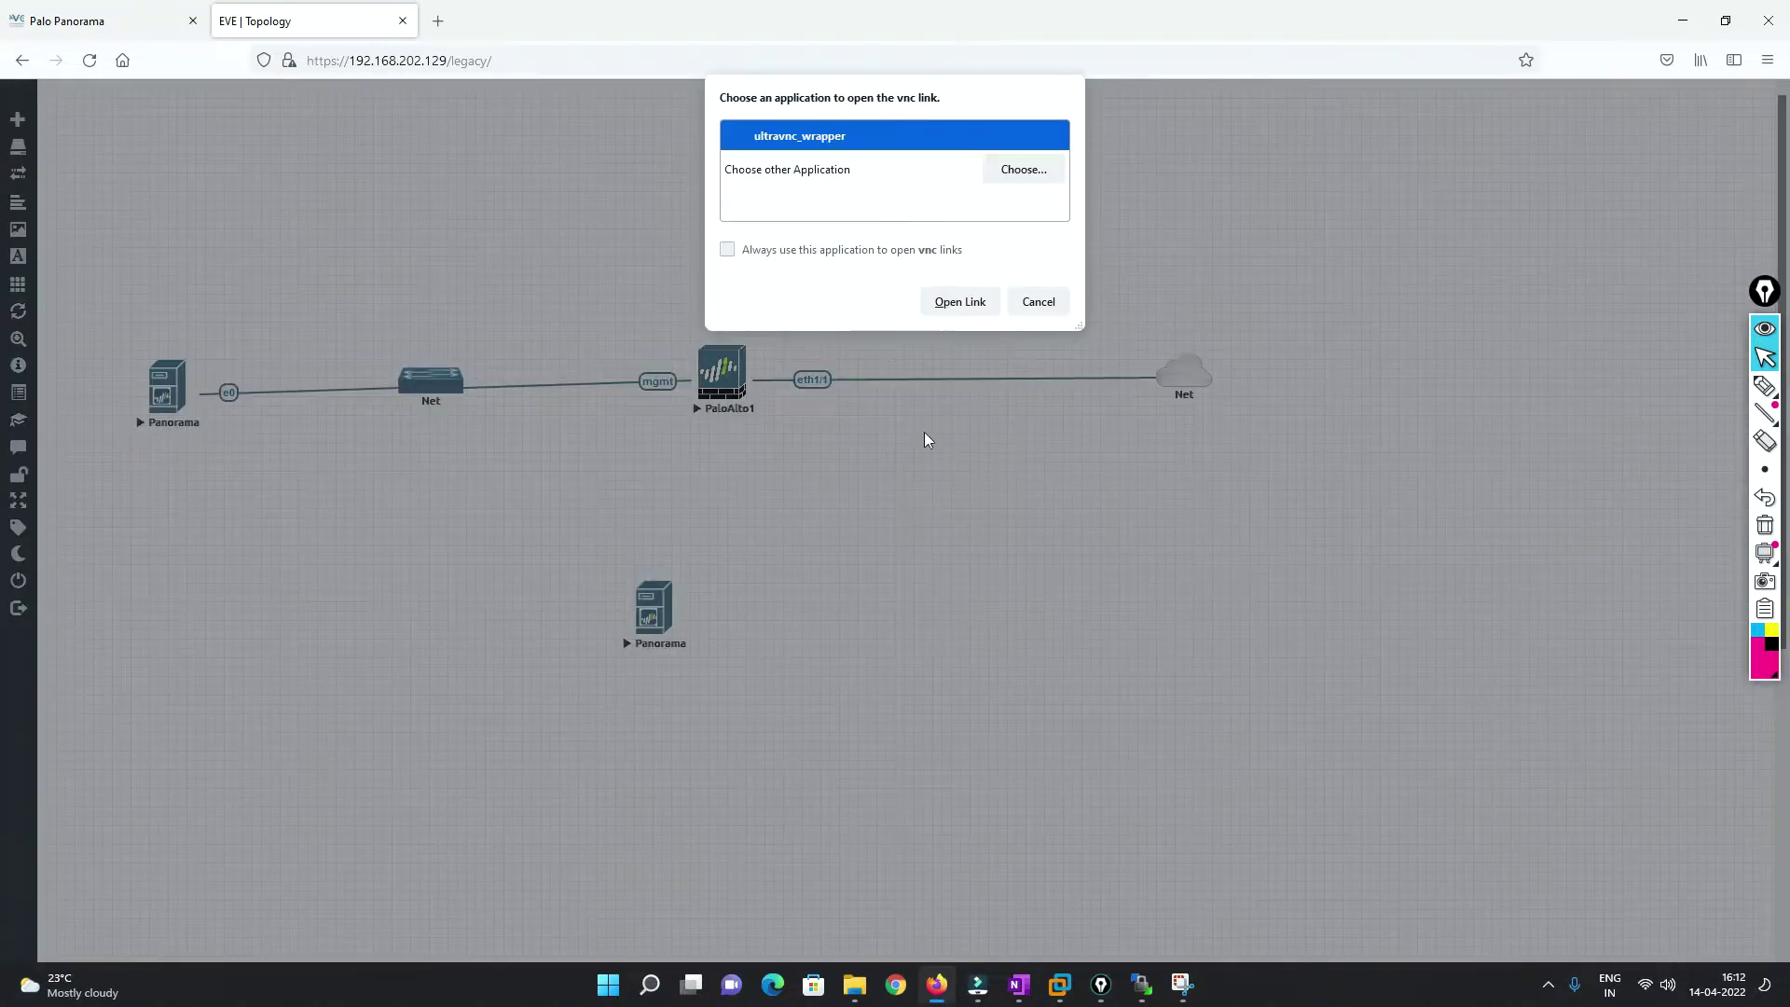
left_click(960, 304)
left_click_drag(757, 114, 1152, 125)
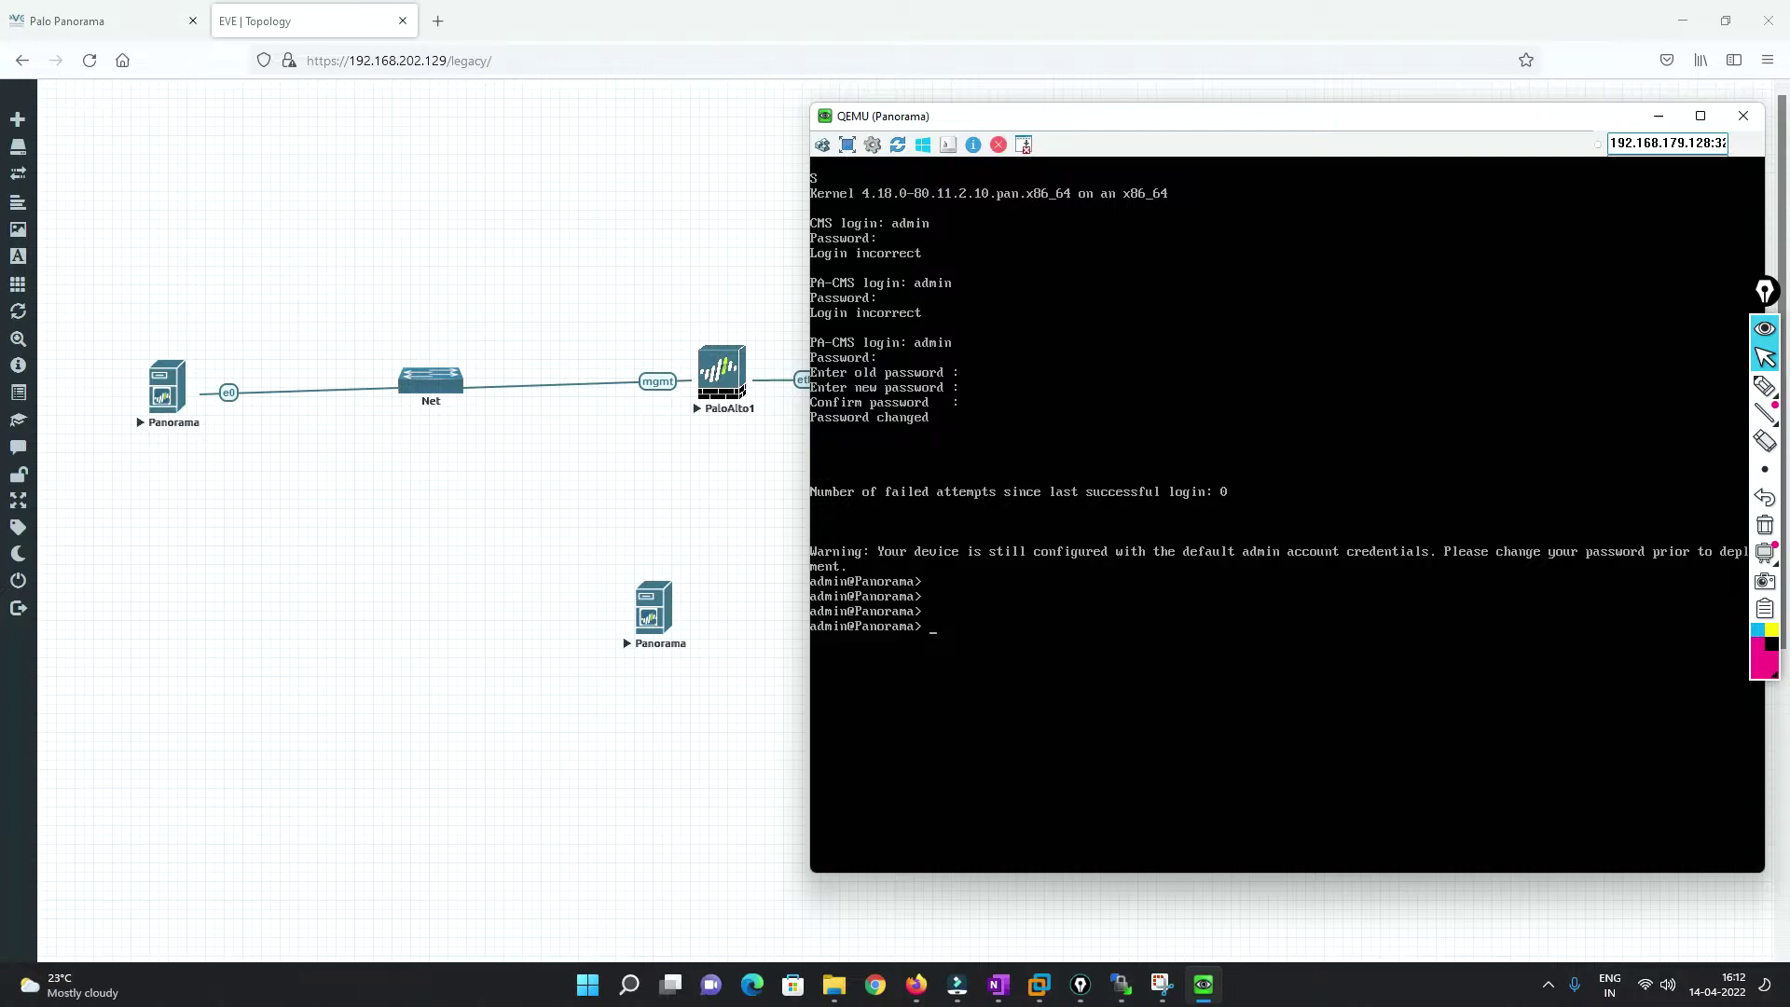
Enter configuration mode and set the Panorama management address type to static.
type("set d")
key("Tab")
key("BackSpace")
key("BackSpace")
key("BackSpace")
key("BackSpace")
key("BackSpace")
key("BackSpace")
key("BackSpace")
key("BackSpace")
key("BackSpace")
key("BackSpace")
key("BackSpace")
key("BackSpace")
key("BackSpace")
key("BackSpace")
key("BackSpace")
key("BackSpace")
key("BackSpace")
key("BackSpace")
key("BackSpace")
key("BackSpace")
type("ccon")
type("onfigure")
key("Return")
type("set deviceconfig system type static")
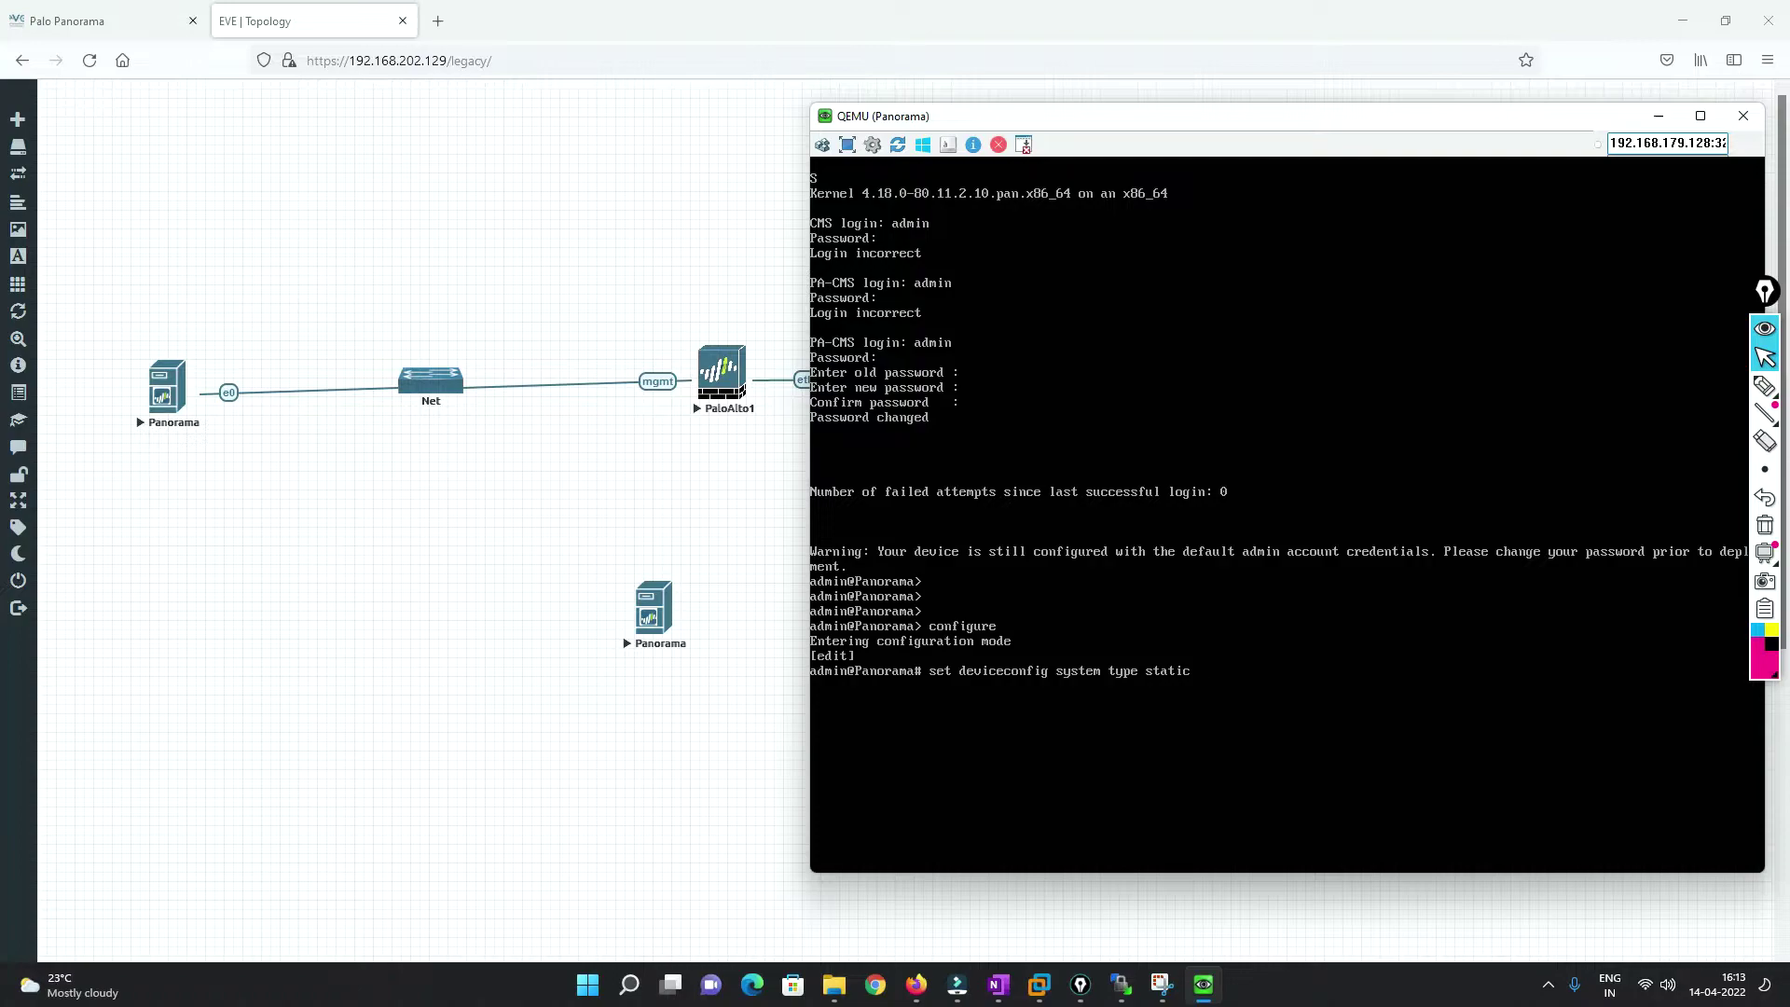
key("Return")
Set management IP 192.168.202.150 with netmask 255.255.255.0 and commit the change.
left_click_drag(1205, 118, 1019, 80)
type("set deviceconfig s")
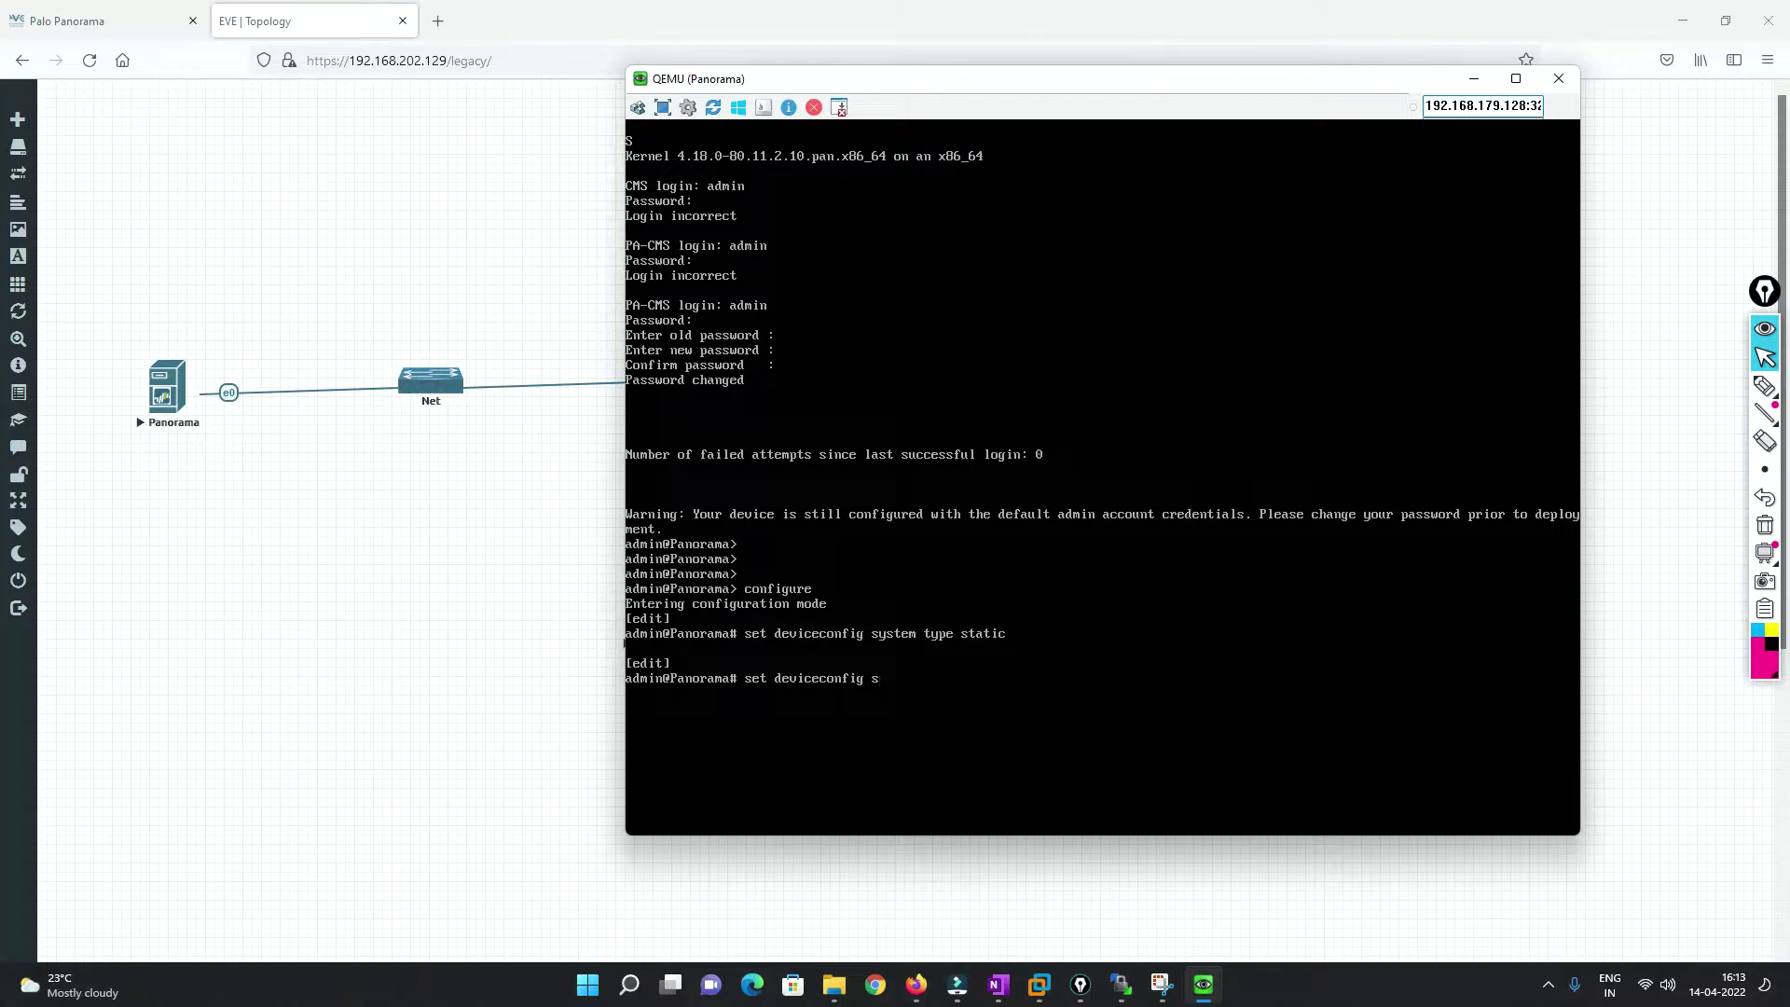
type("ystem ip-address 192.168.202.150 netmask 255.255.255.0")
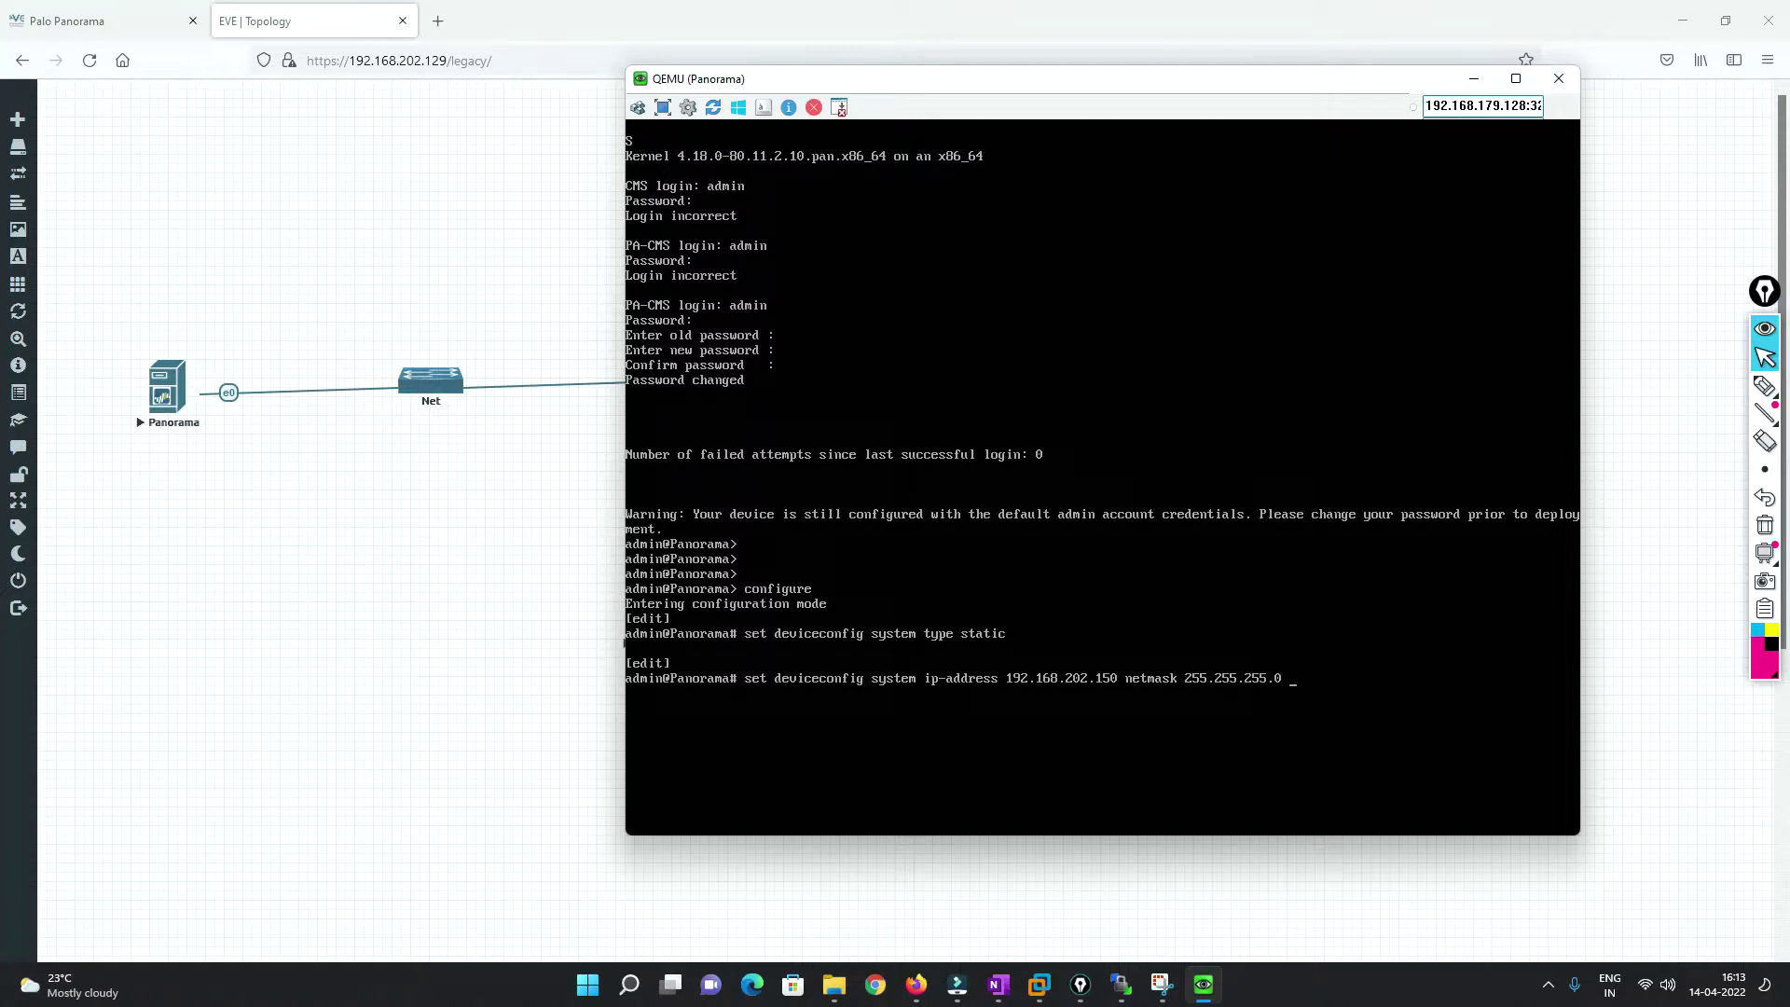
type(" de")
key("Tab")
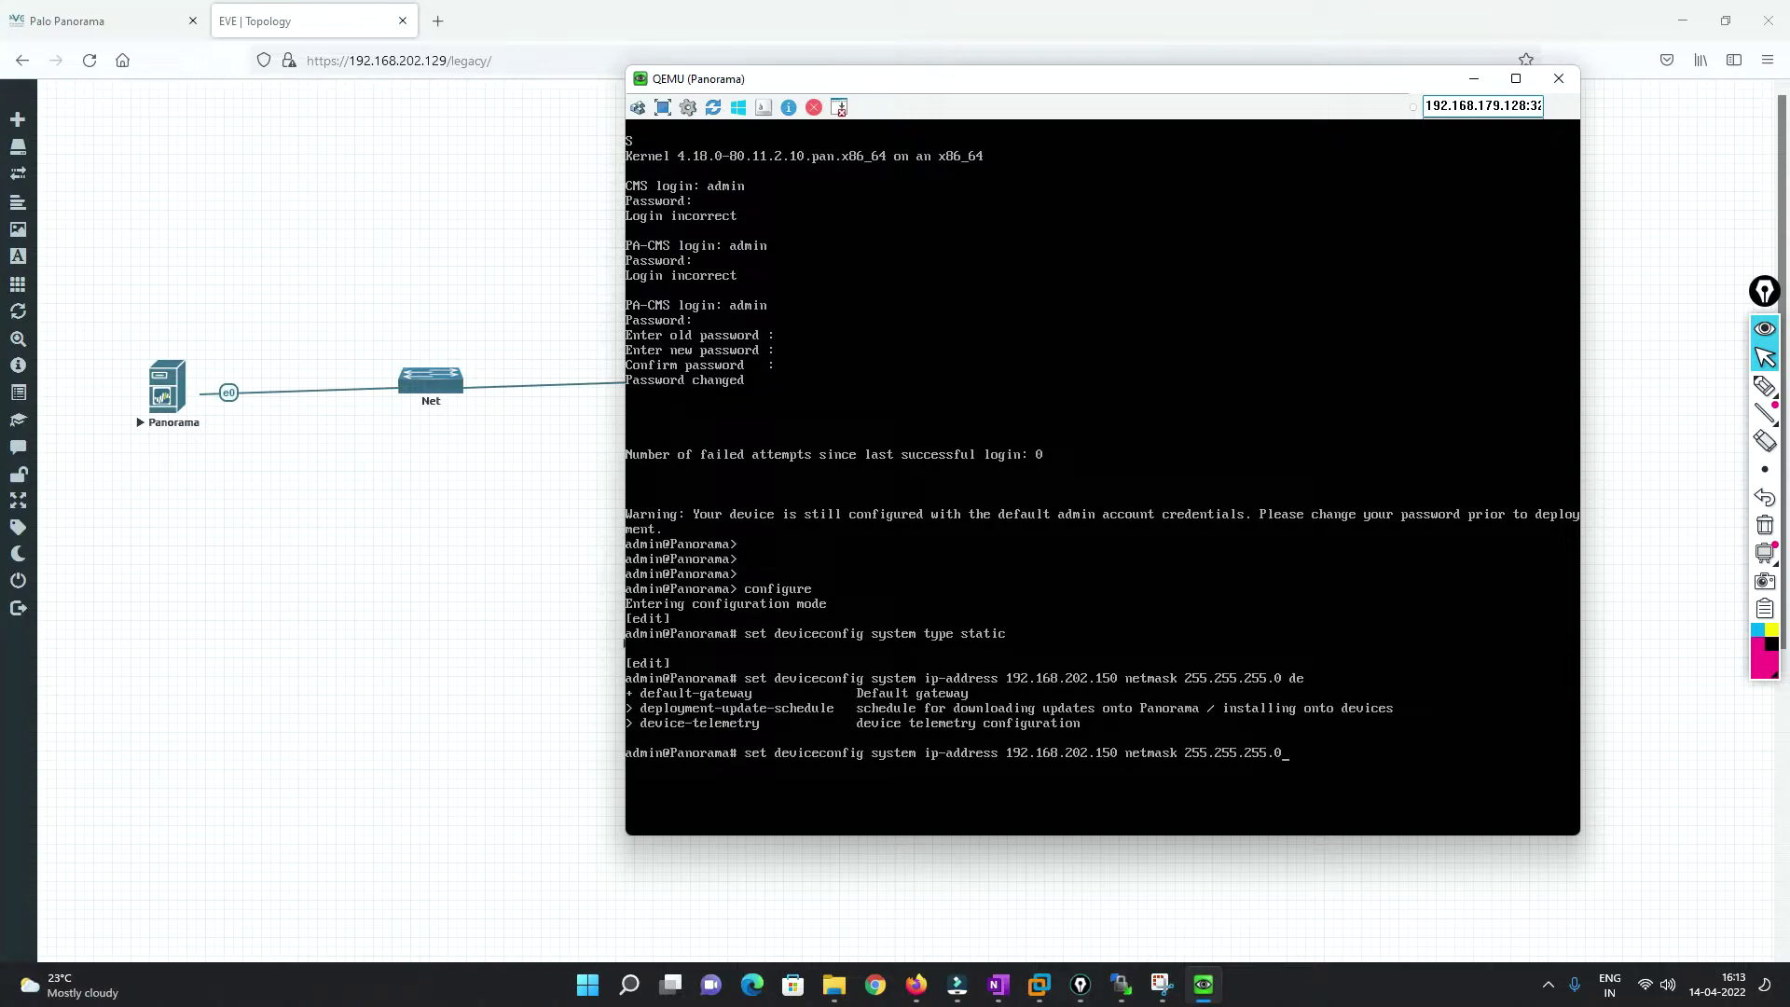
key("Return")
type("commit")
key("Return")
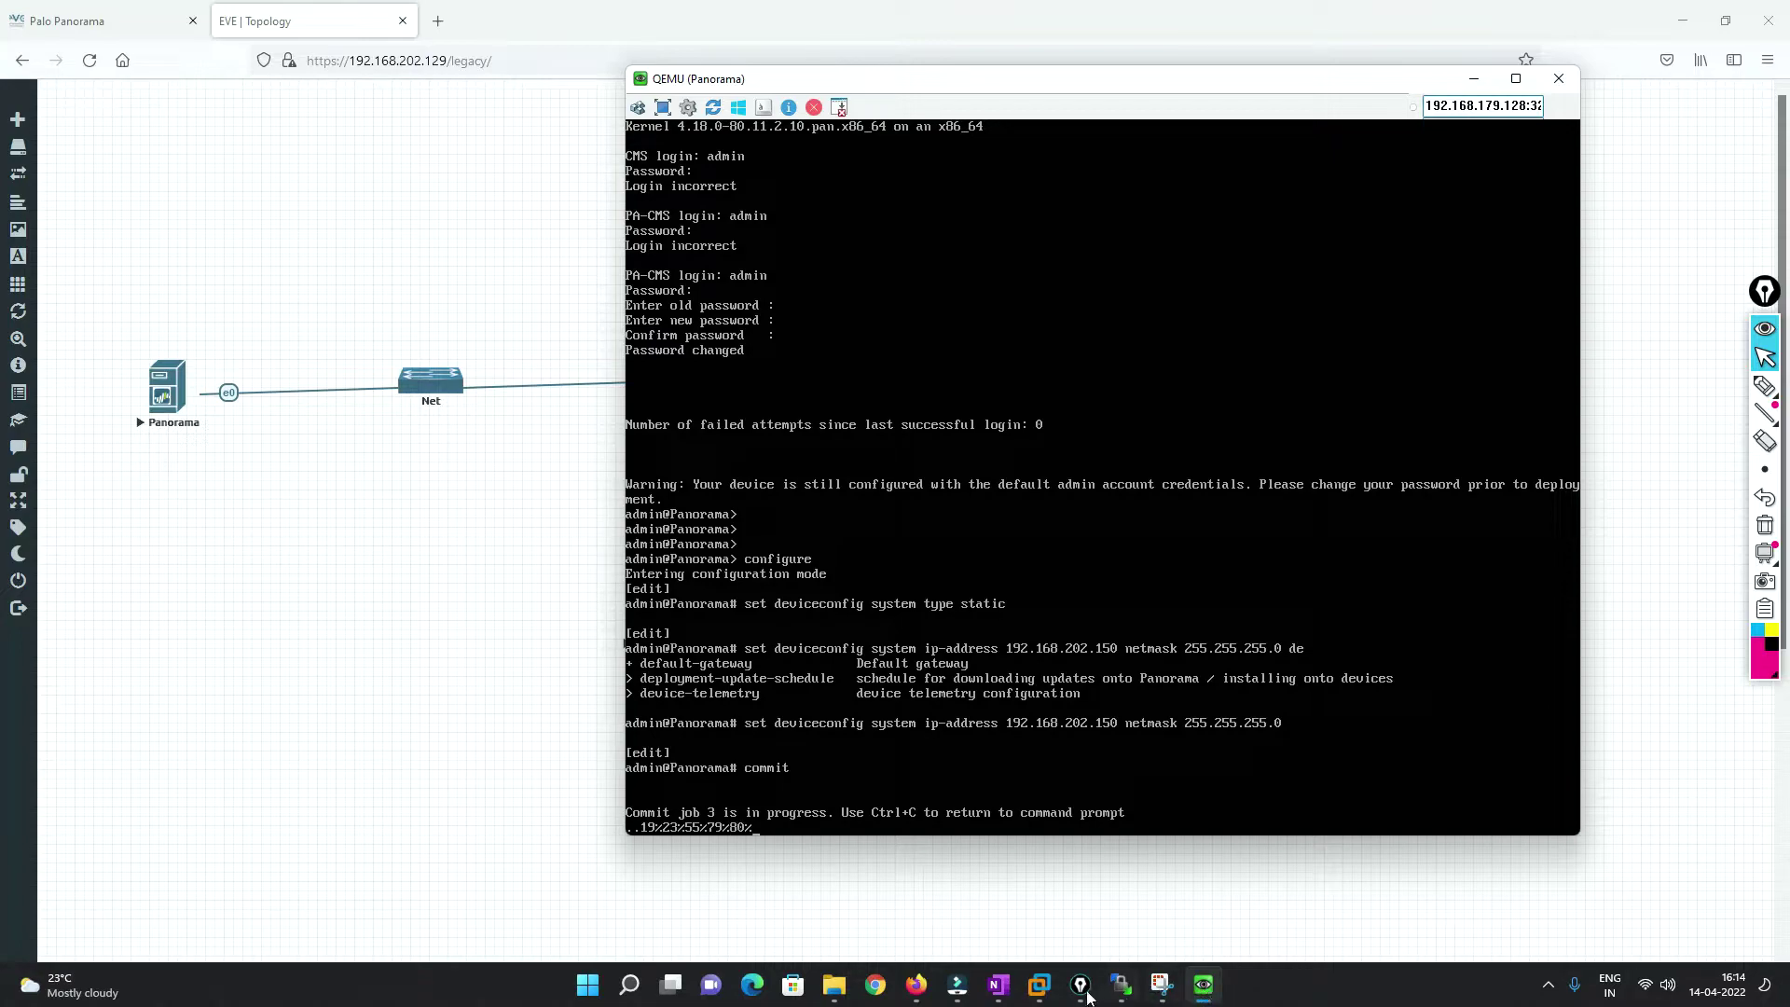
Sketch a LAN link from the M-100's port to a same-subnet device labelled 'LAN Pano'.
left_click(998, 985)
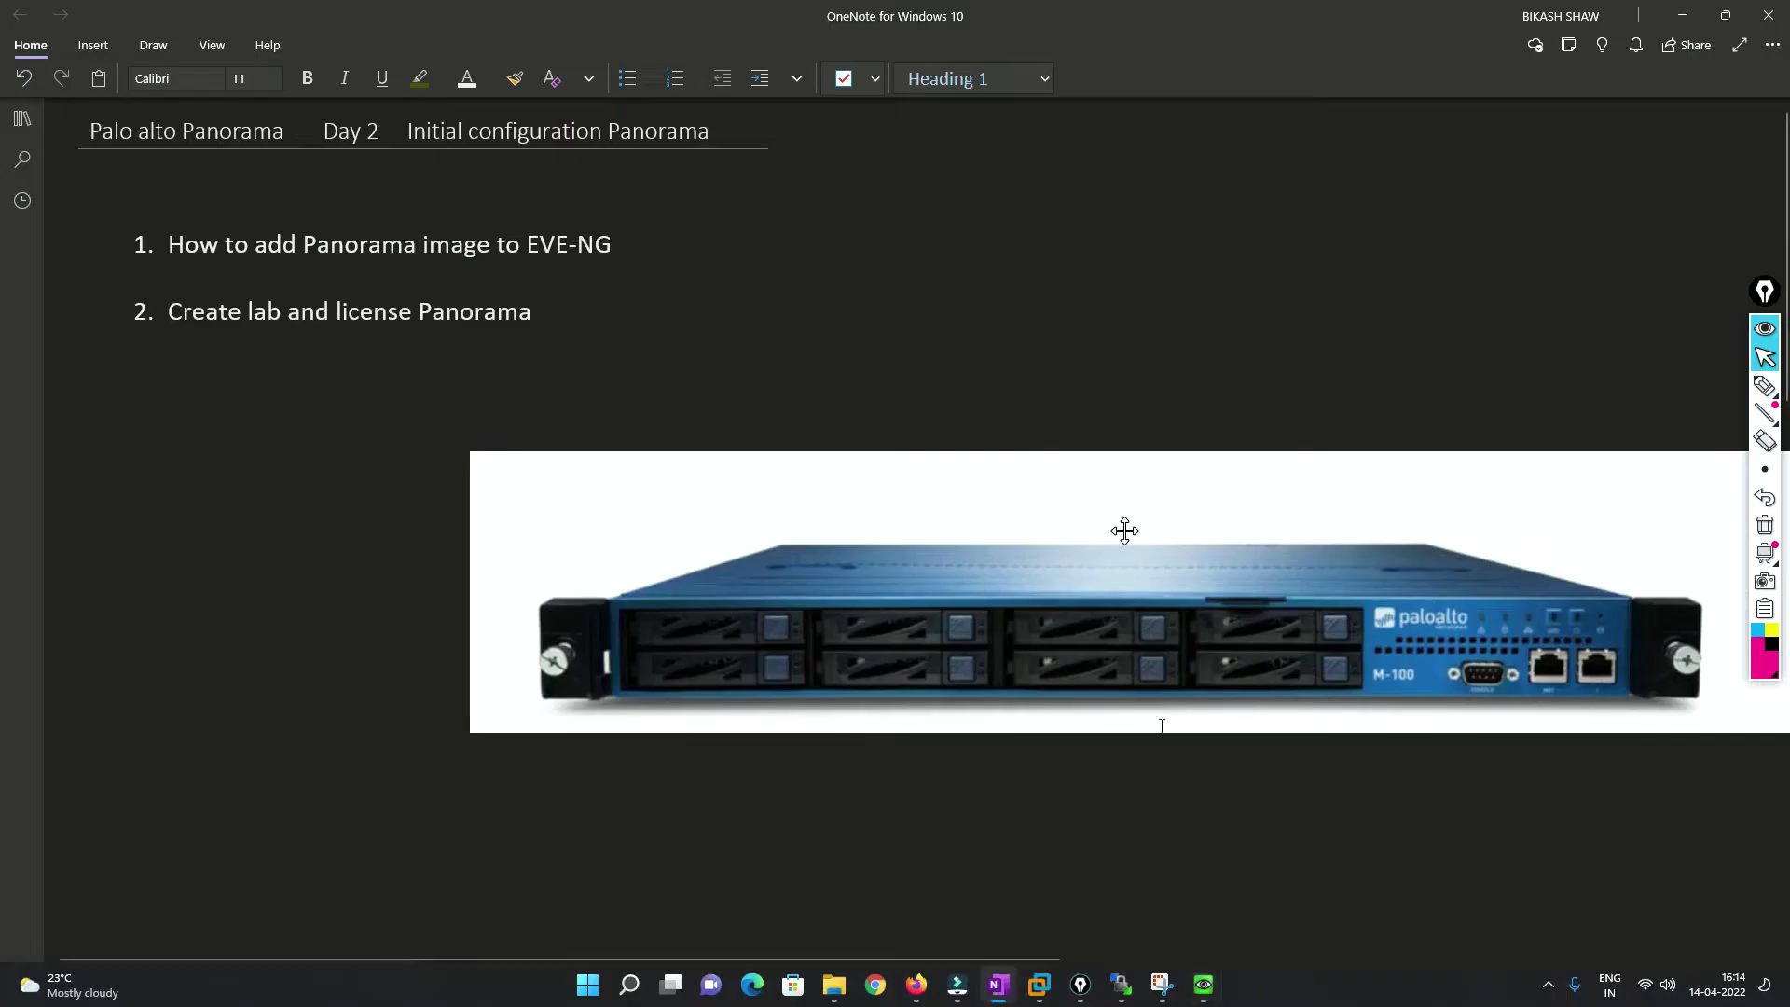
left_click(1765, 385)
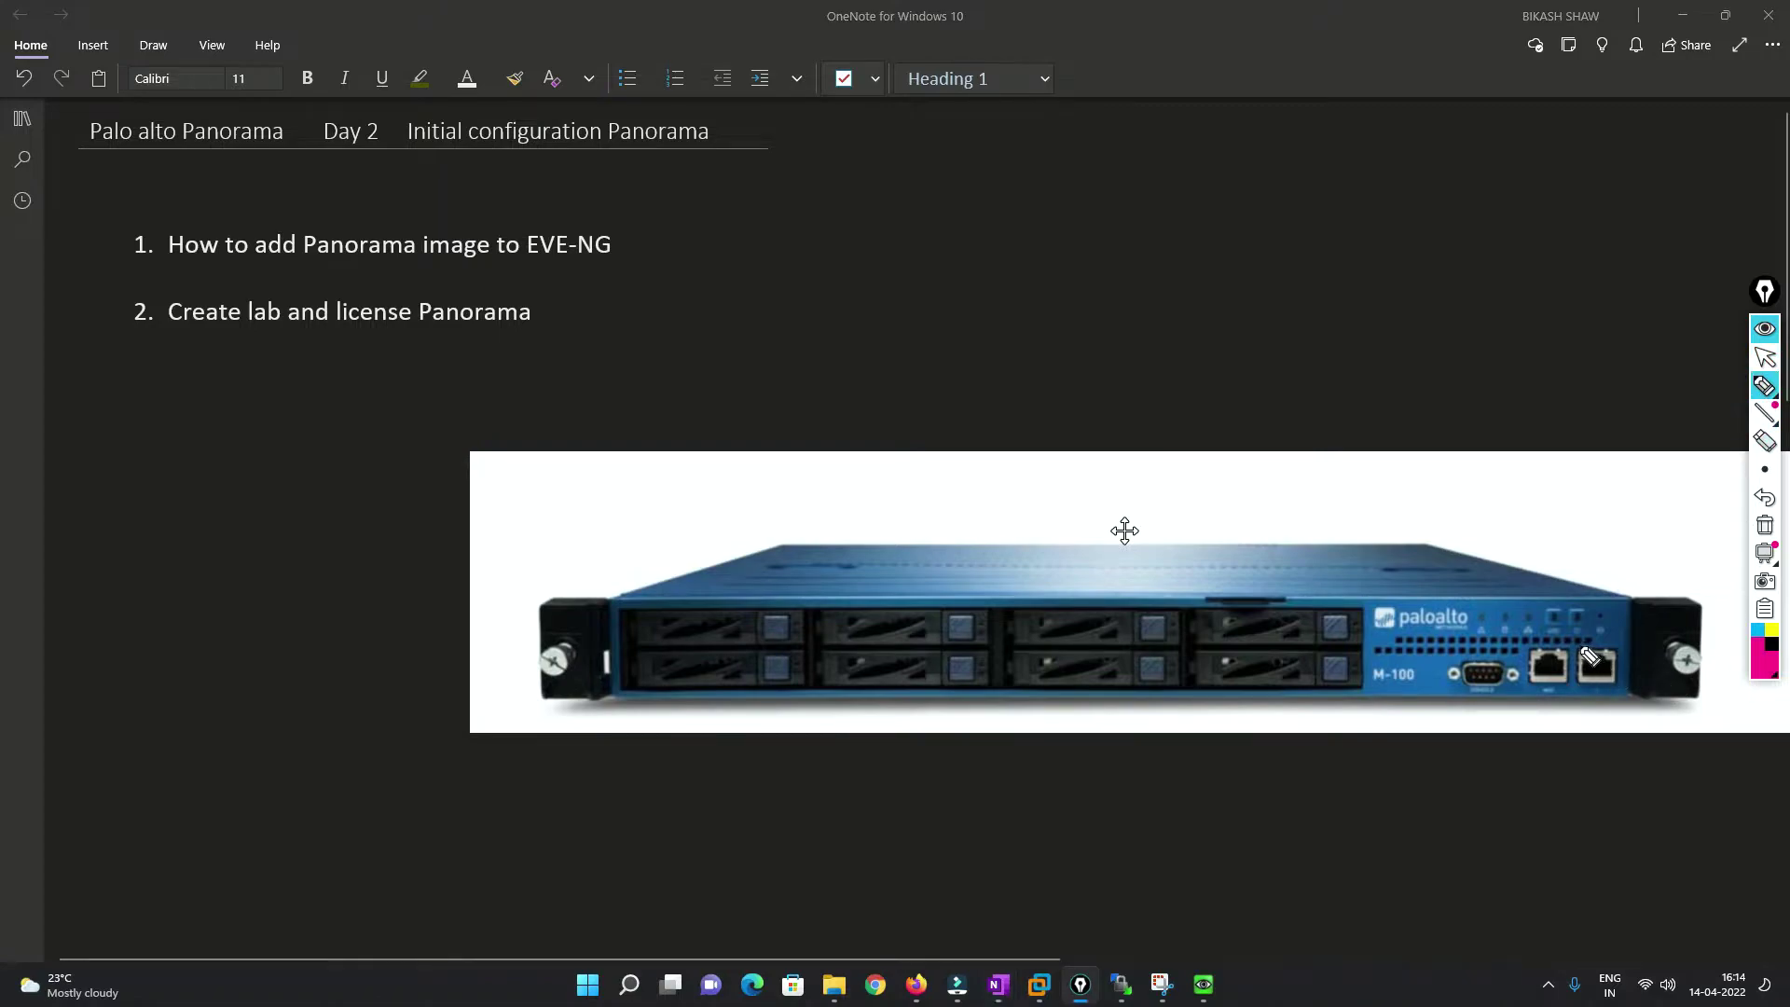
mouse_move(1585, 655)
left_mouse_down()
mouse_move(1575, 639)
mouse_move(1618, 644)
mouse_move(1627, 681)
mouse_move(1597, 691)
mouse_move(1200, 387)
left_mouse_up()
mouse_move(1072, 331)
left_mouse_down()
mouse_move(1075, 304)
mouse_move(1179, 437)
mouse_move(1077, 437)
left_mouse_up()
mouse_move(1177, 336)
left_mouse_down()
mouse_move(1193, 369)
mouse_move(1199, 339)
mouse_move(1210, 351)
mouse_move(1250, 322)
left_mouse_up()
left_click_drag(1244, 285, 1249, 304)
left_click_drag(1261, 297, 1318, 280)
mouse_move(1178, 362)
left_mouse_down()
mouse_move(1195, 354)
mouse_move(1195, 250)
mouse_move(1337, 177)
left_mouse_up()
left_click(1163, 376)
mouse_move(1342, 143)
left_mouse_down()
mouse_move(1345, 175)
mouse_move(1413, 121)
mouse_move(1442, 140)
mouse_move(1451, 119)
mouse_move(1457, 142)
left_mouse_up()
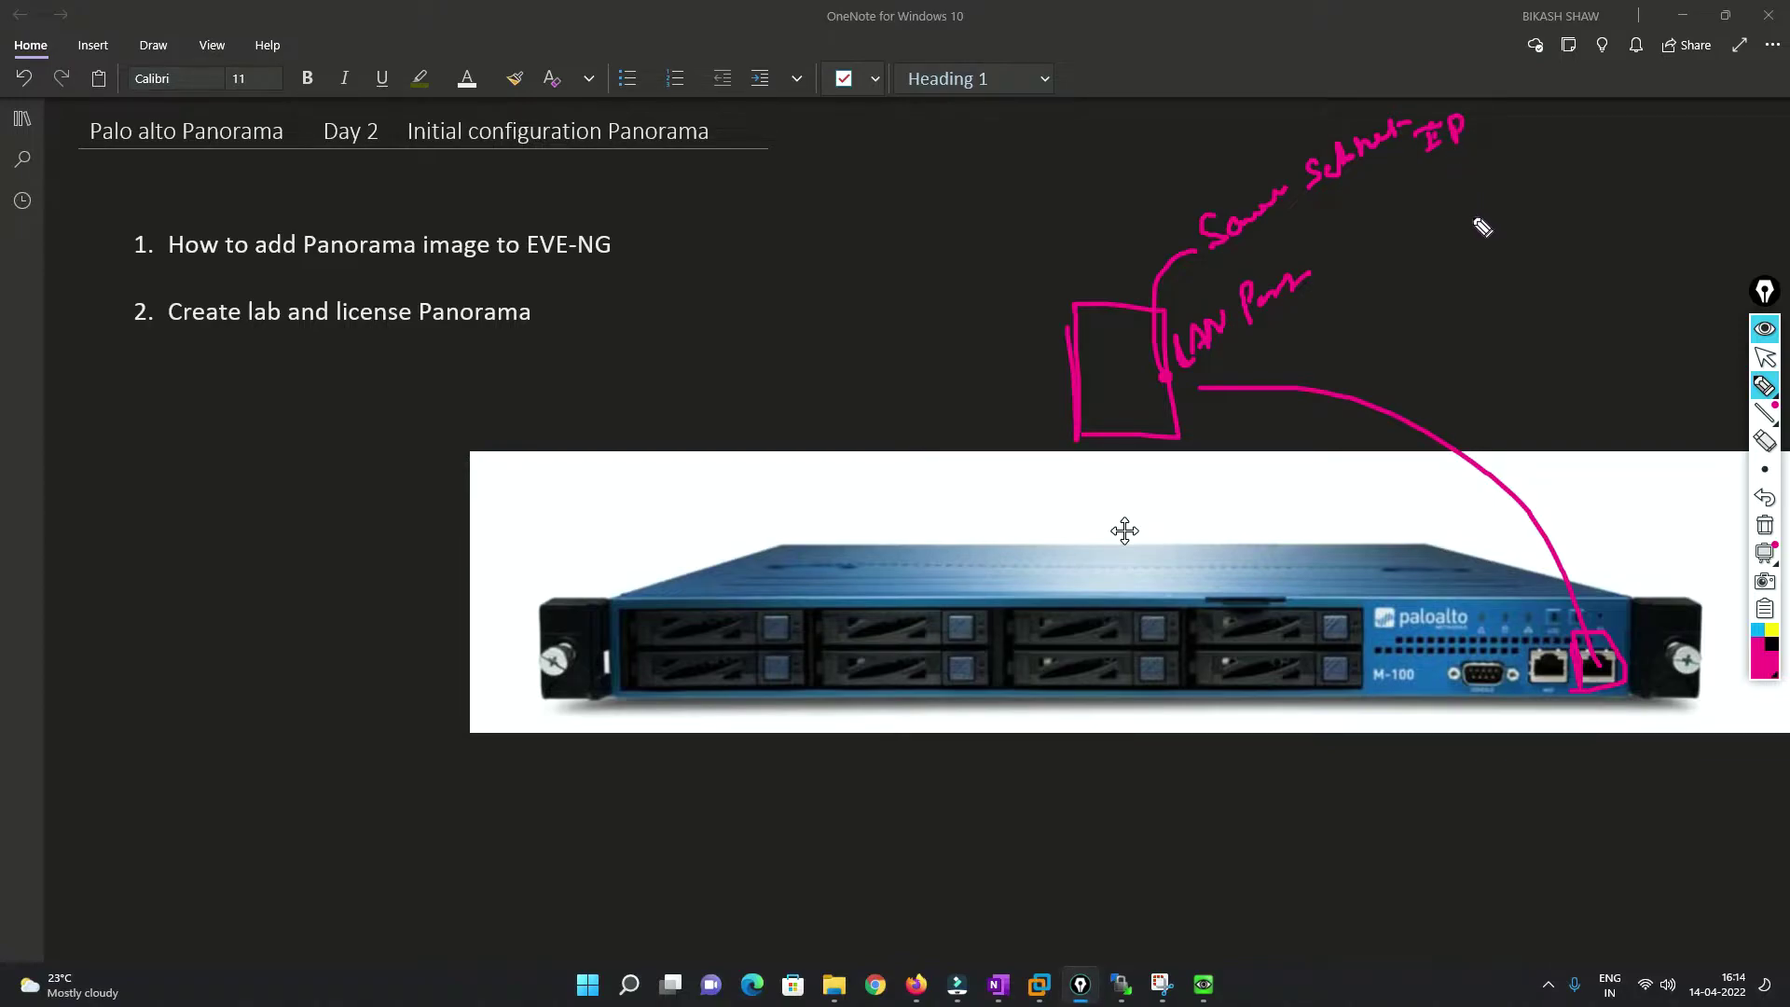
Erase the sketch, leave pen mode, and bring the EVE-NG topology back.
left_click(1765, 527)
left_click(1763, 360)
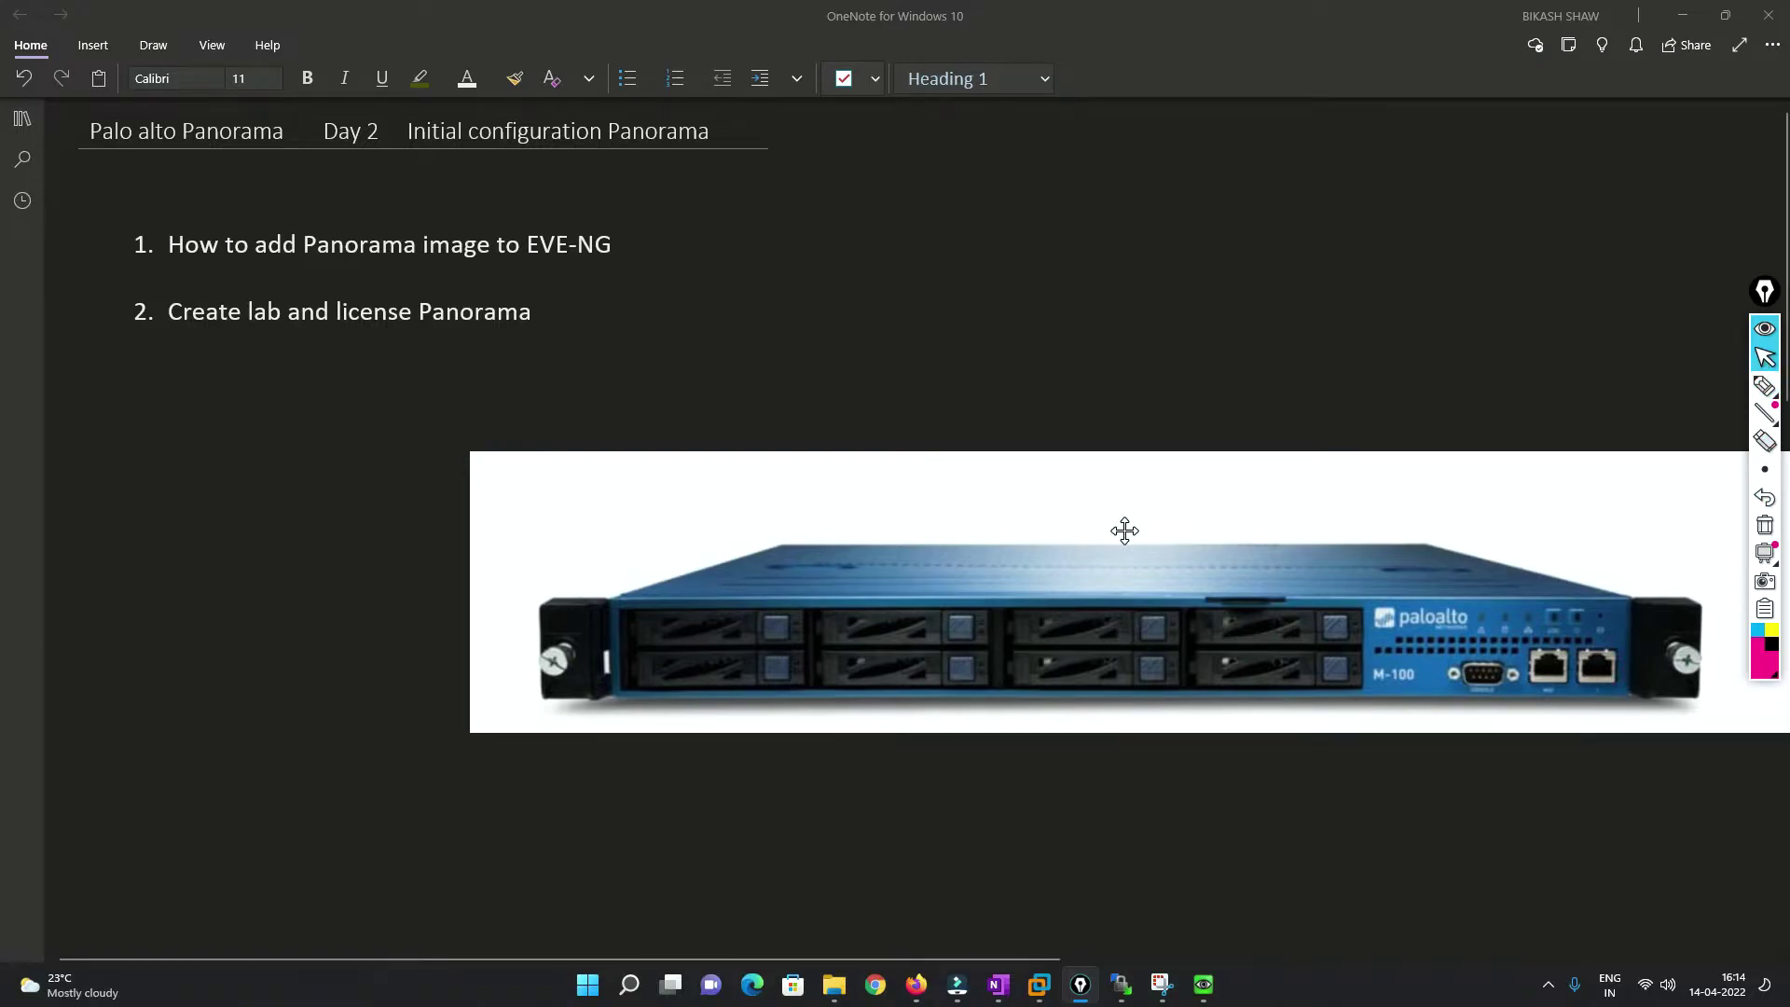
left_click(916, 984)
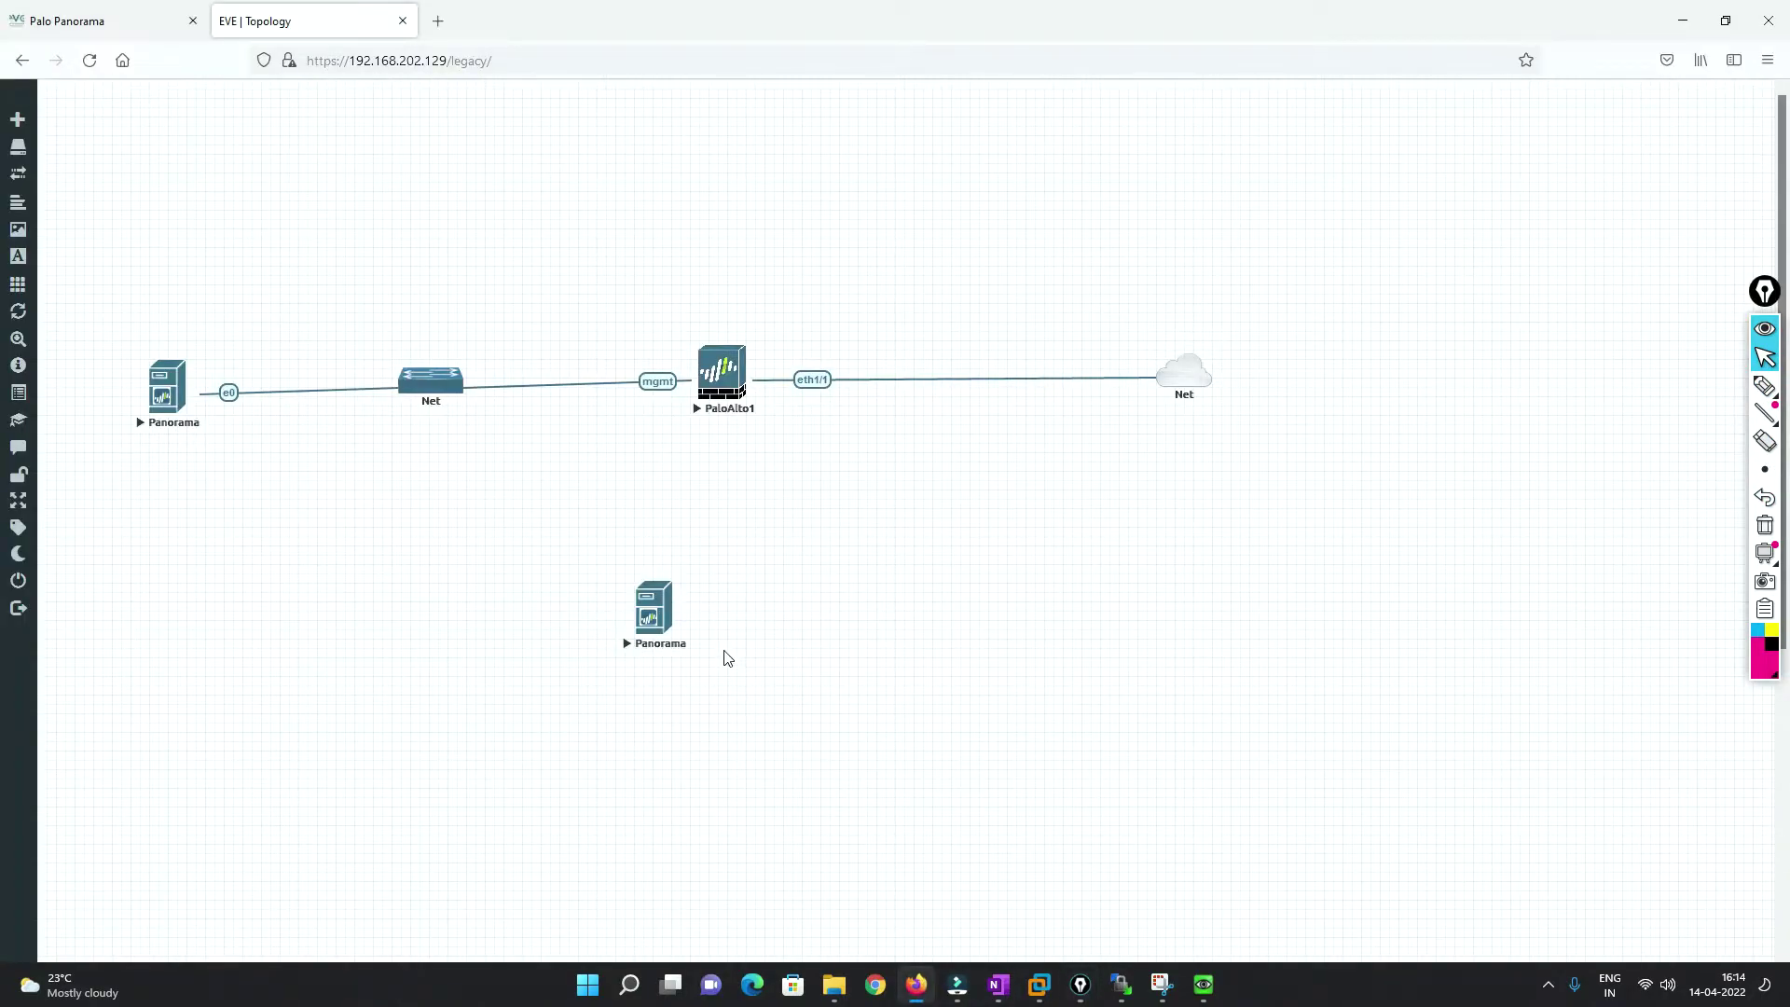
Annotate the console's 192.168.202.150 address with next steps: licensing, then managed firewalls; then clear.
left_click(1202, 994)
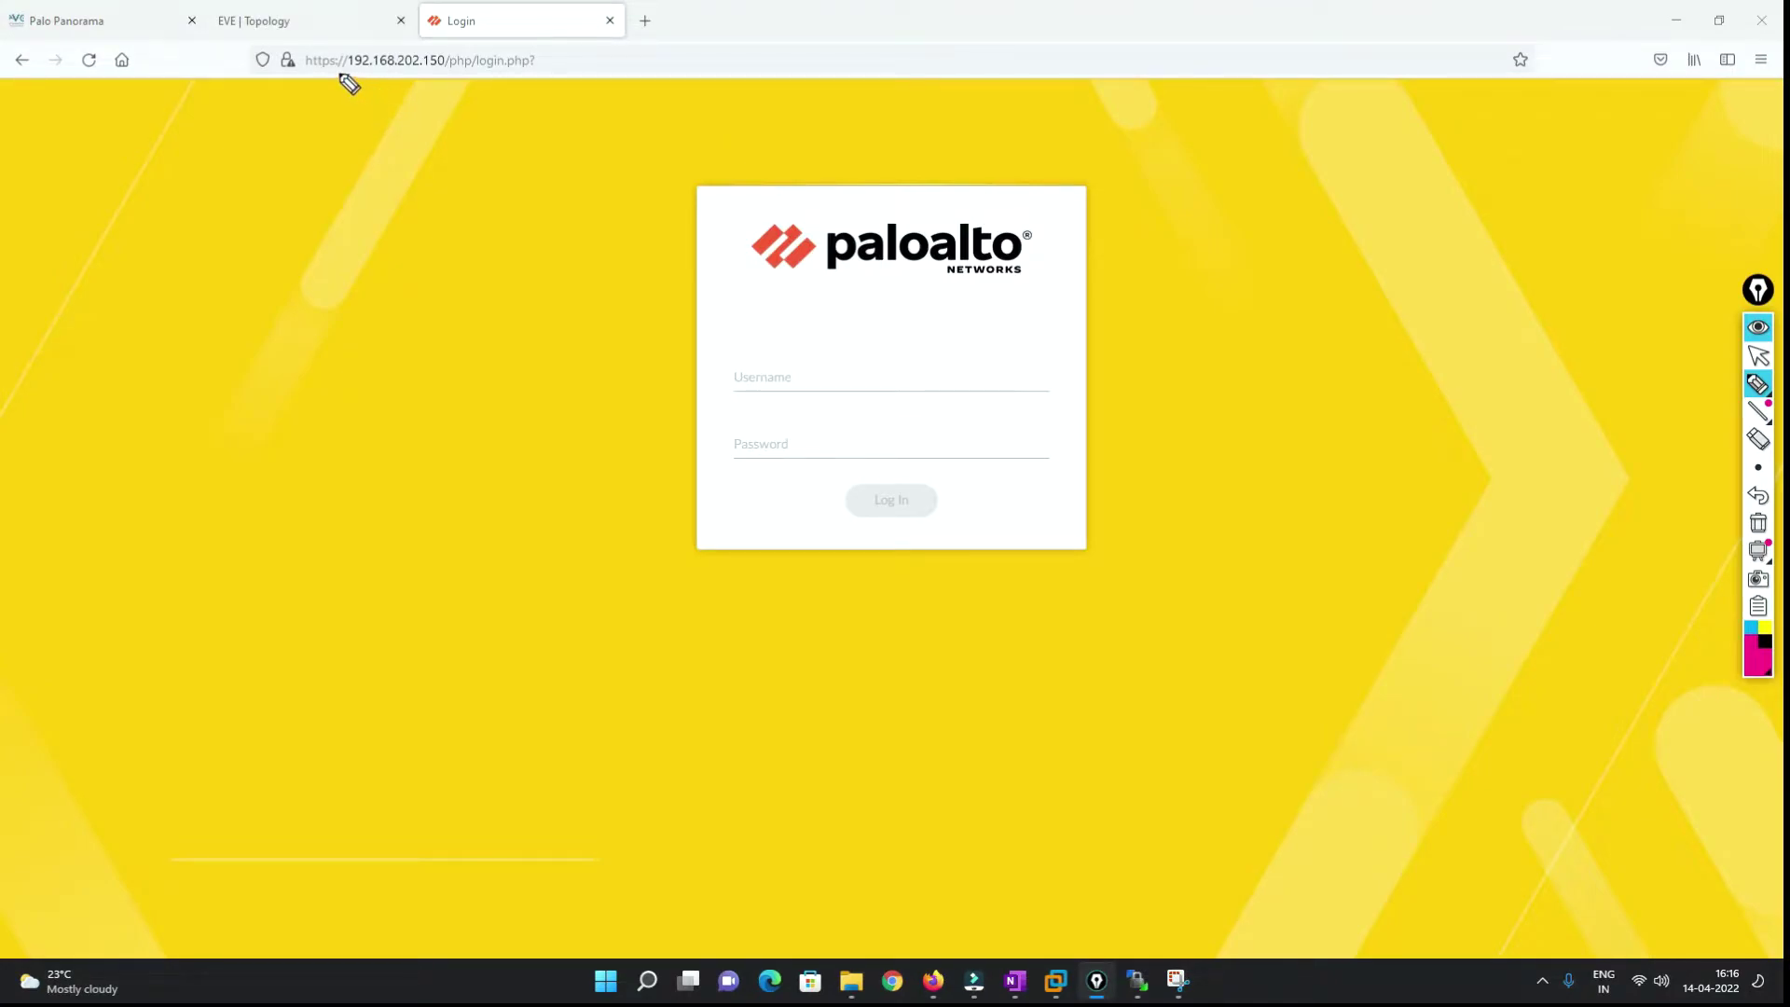
mouse_move(334, 72)
left_mouse_down()
mouse_move(443, 70)
mouse_move(401, 105)
mouse_move(412, 94)
left_mouse_up()
mouse_move(349, 146)
left_mouse_down()
mouse_move(405, 170)
mouse_move(450, 145)
left_mouse_up()
left_click_drag(380, 207, 459, 182)
mouse_move(408, 240)
left_mouse_down()
mouse_move(402, 269)
mouse_move(431, 261)
left_mouse_up()
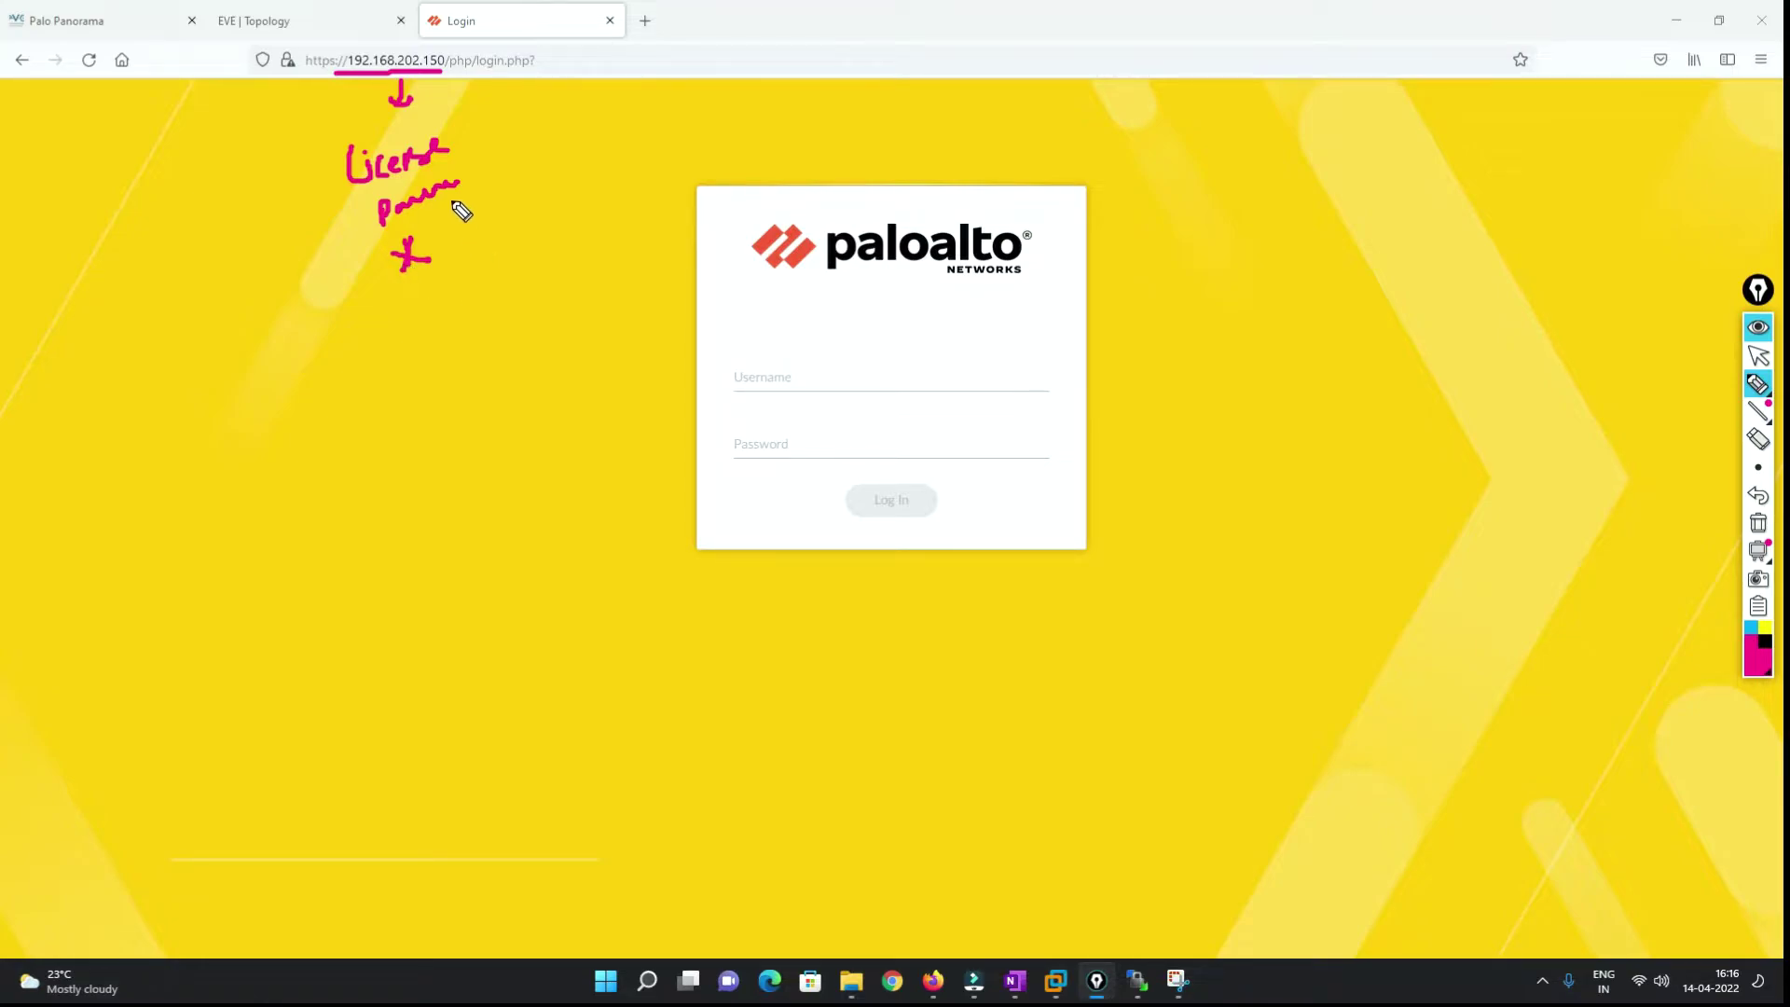
mouse_move(468, 145)
left_mouse_down()
mouse_move(512, 181)
mouse_move(522, 167)
left_mouse_up()
mouse_move(497, 240)
left_mouse_down()
mouse_move(584, 211)
mouse_move(558, 270)
mouse_move(612, 242)
left_mouse_up()
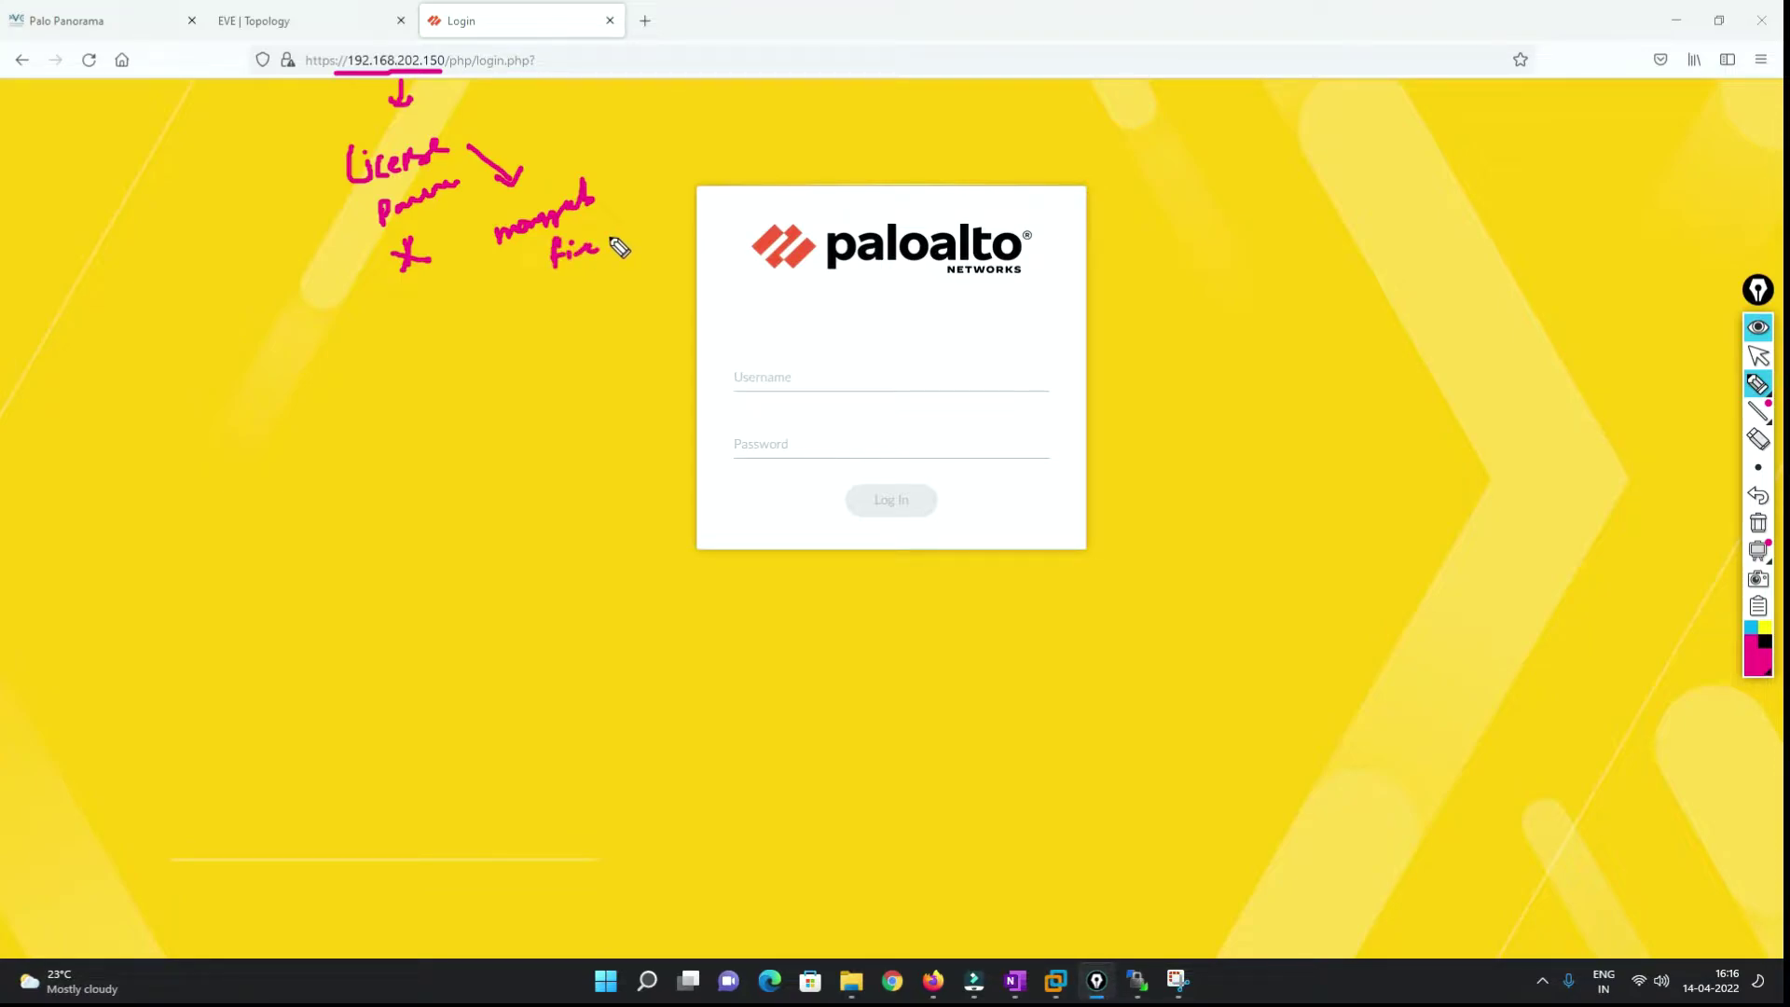
left_click(1759, 523)
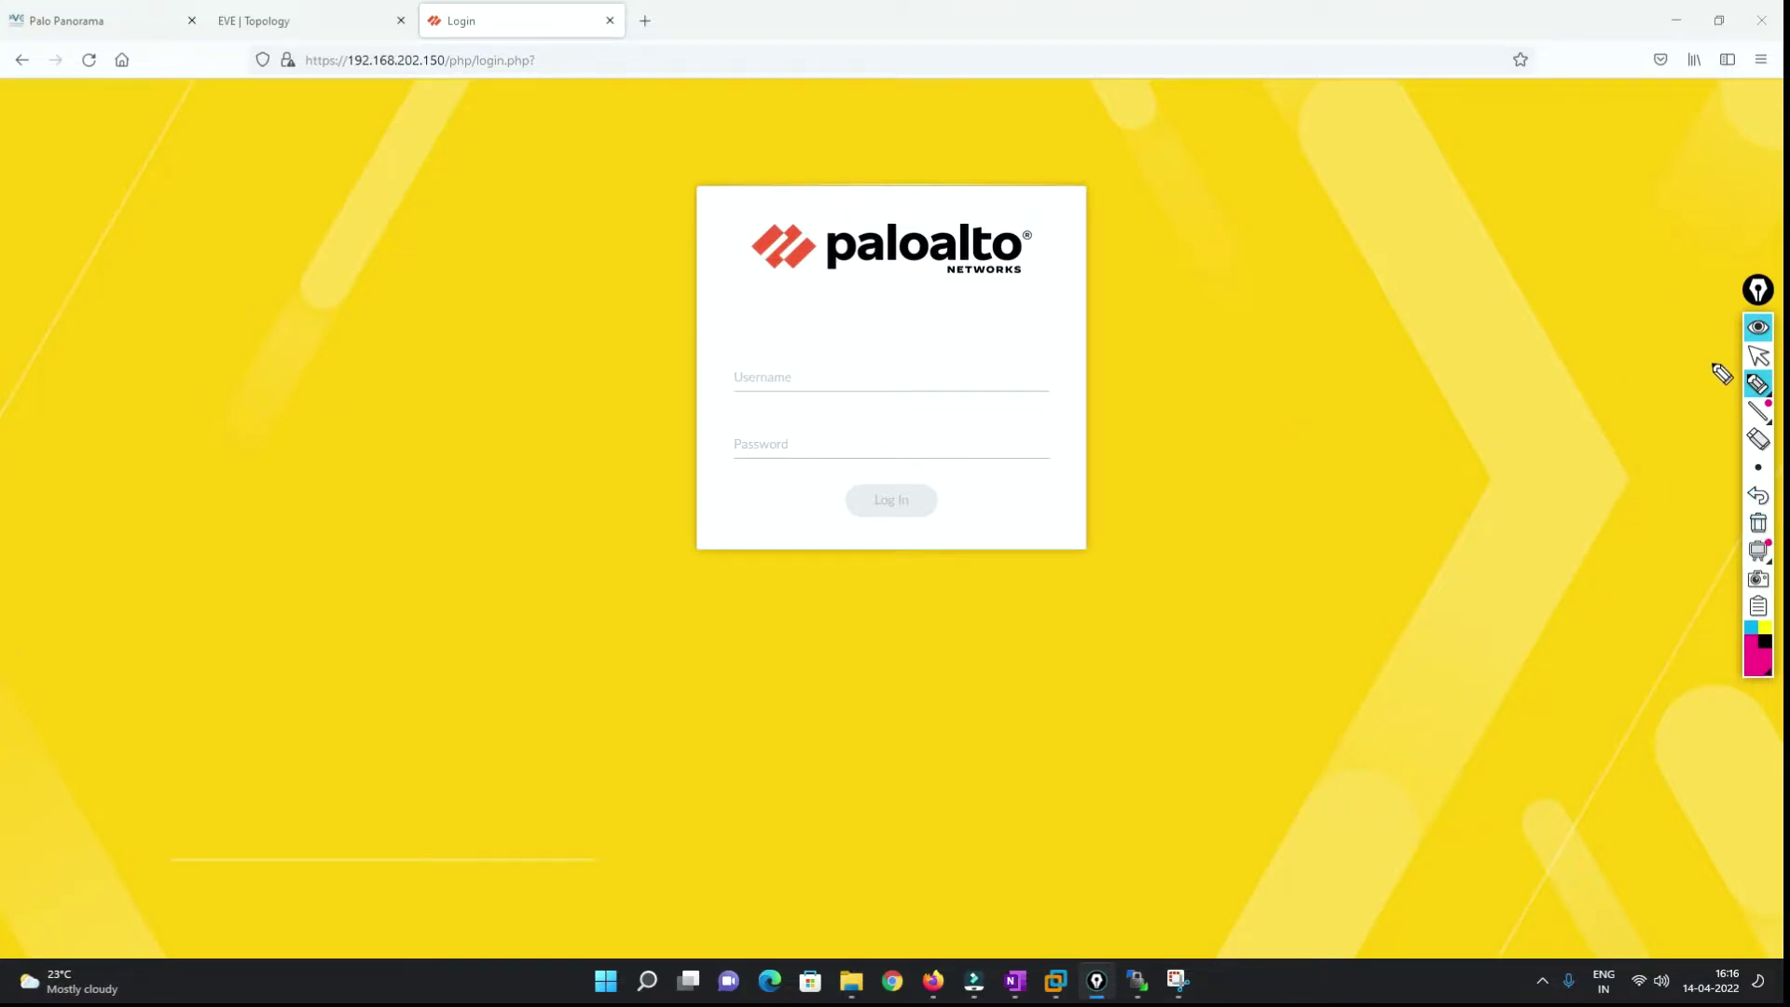
Sign in to the Panorama web interface with the admin account and its password.
left_click(1759, 355)
left_click(833, 378)
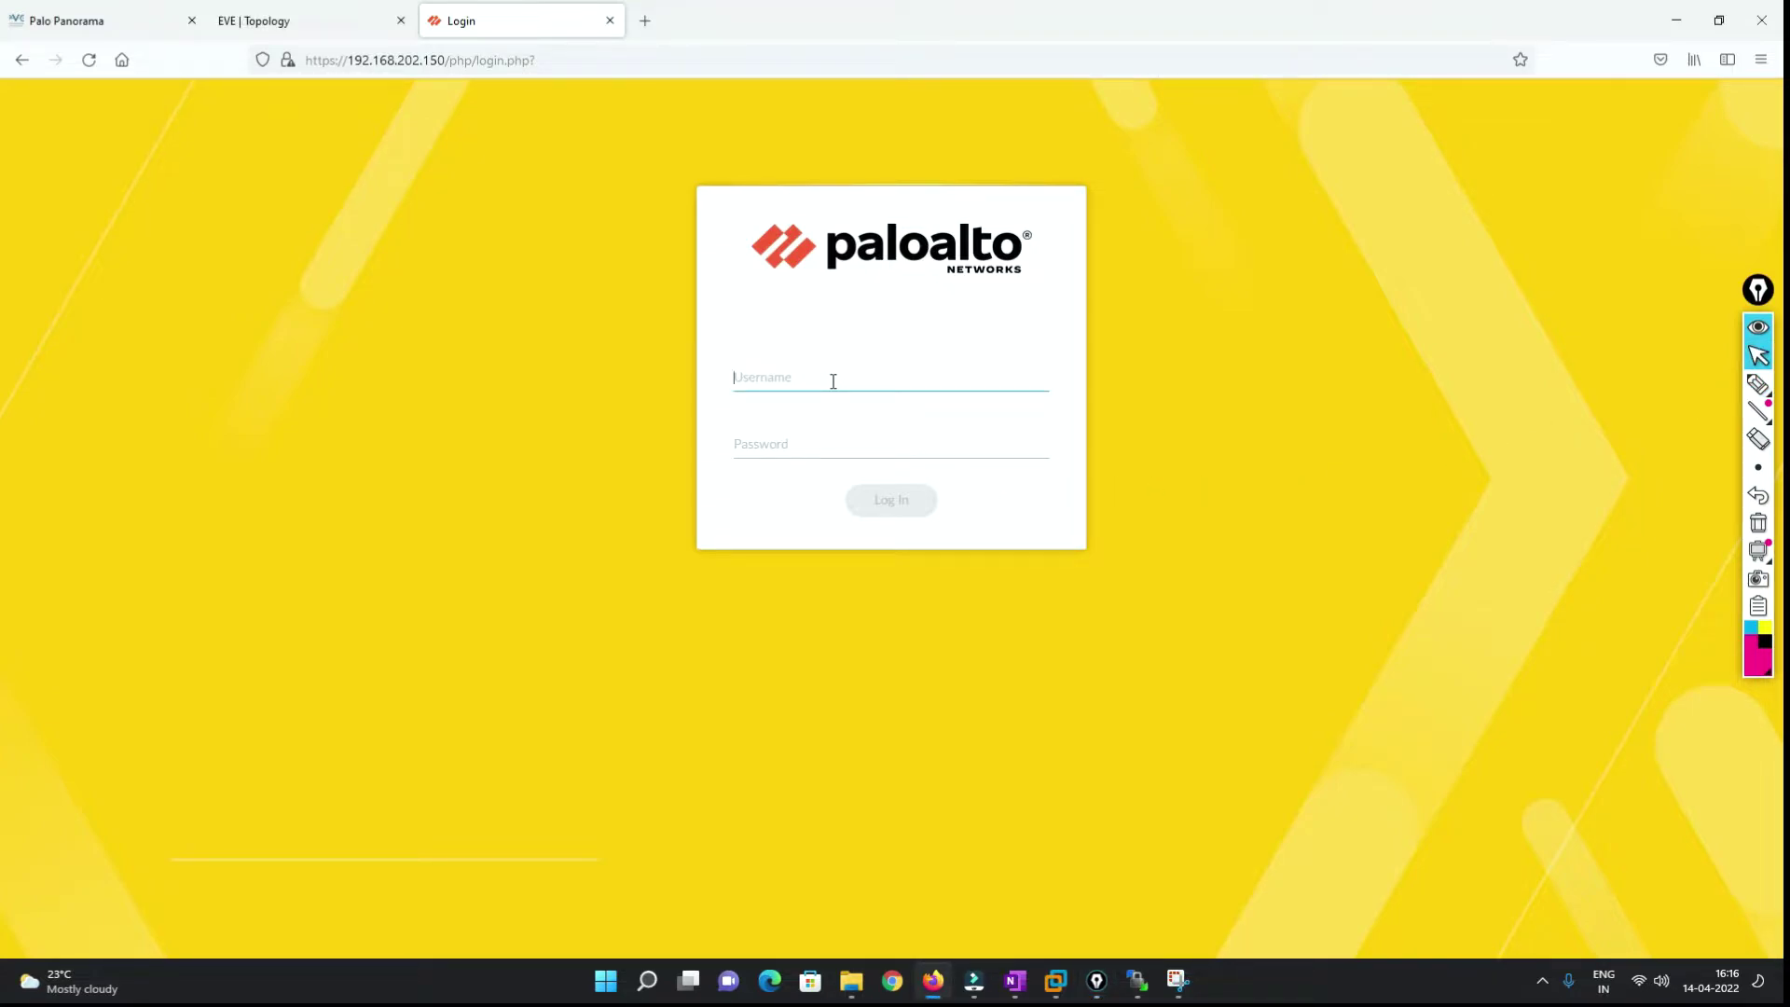
type("admin")
key("Tab")
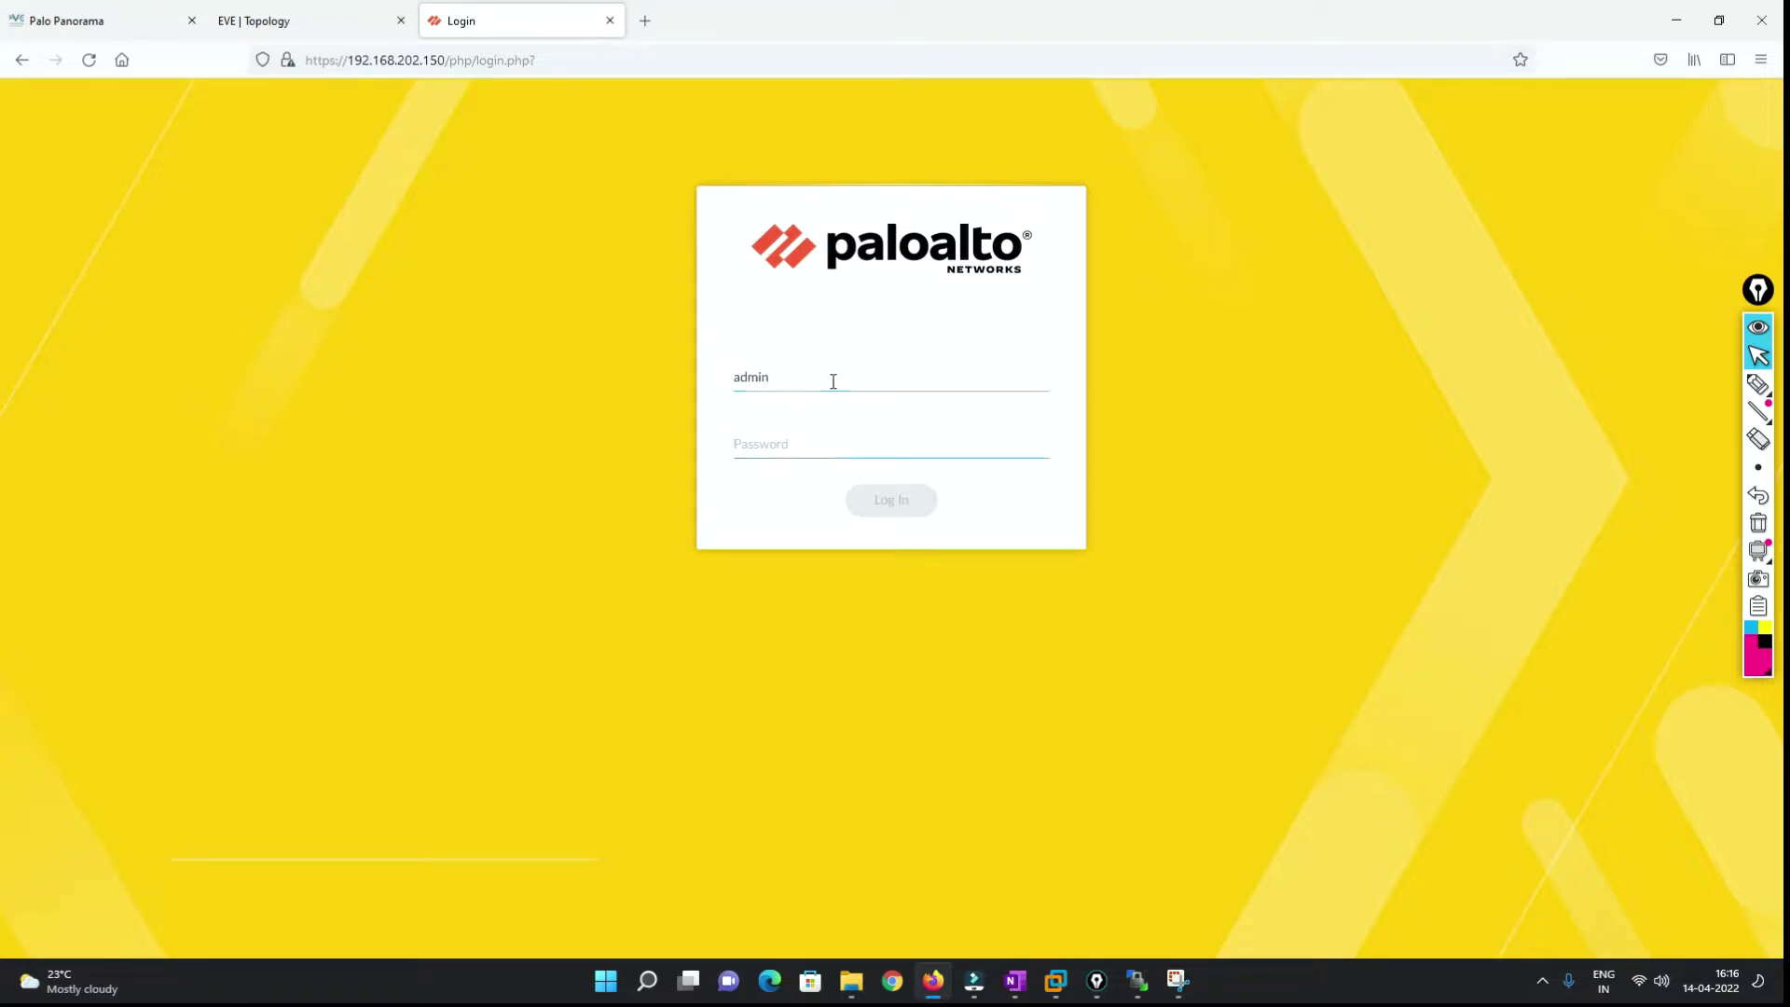
type("ad")
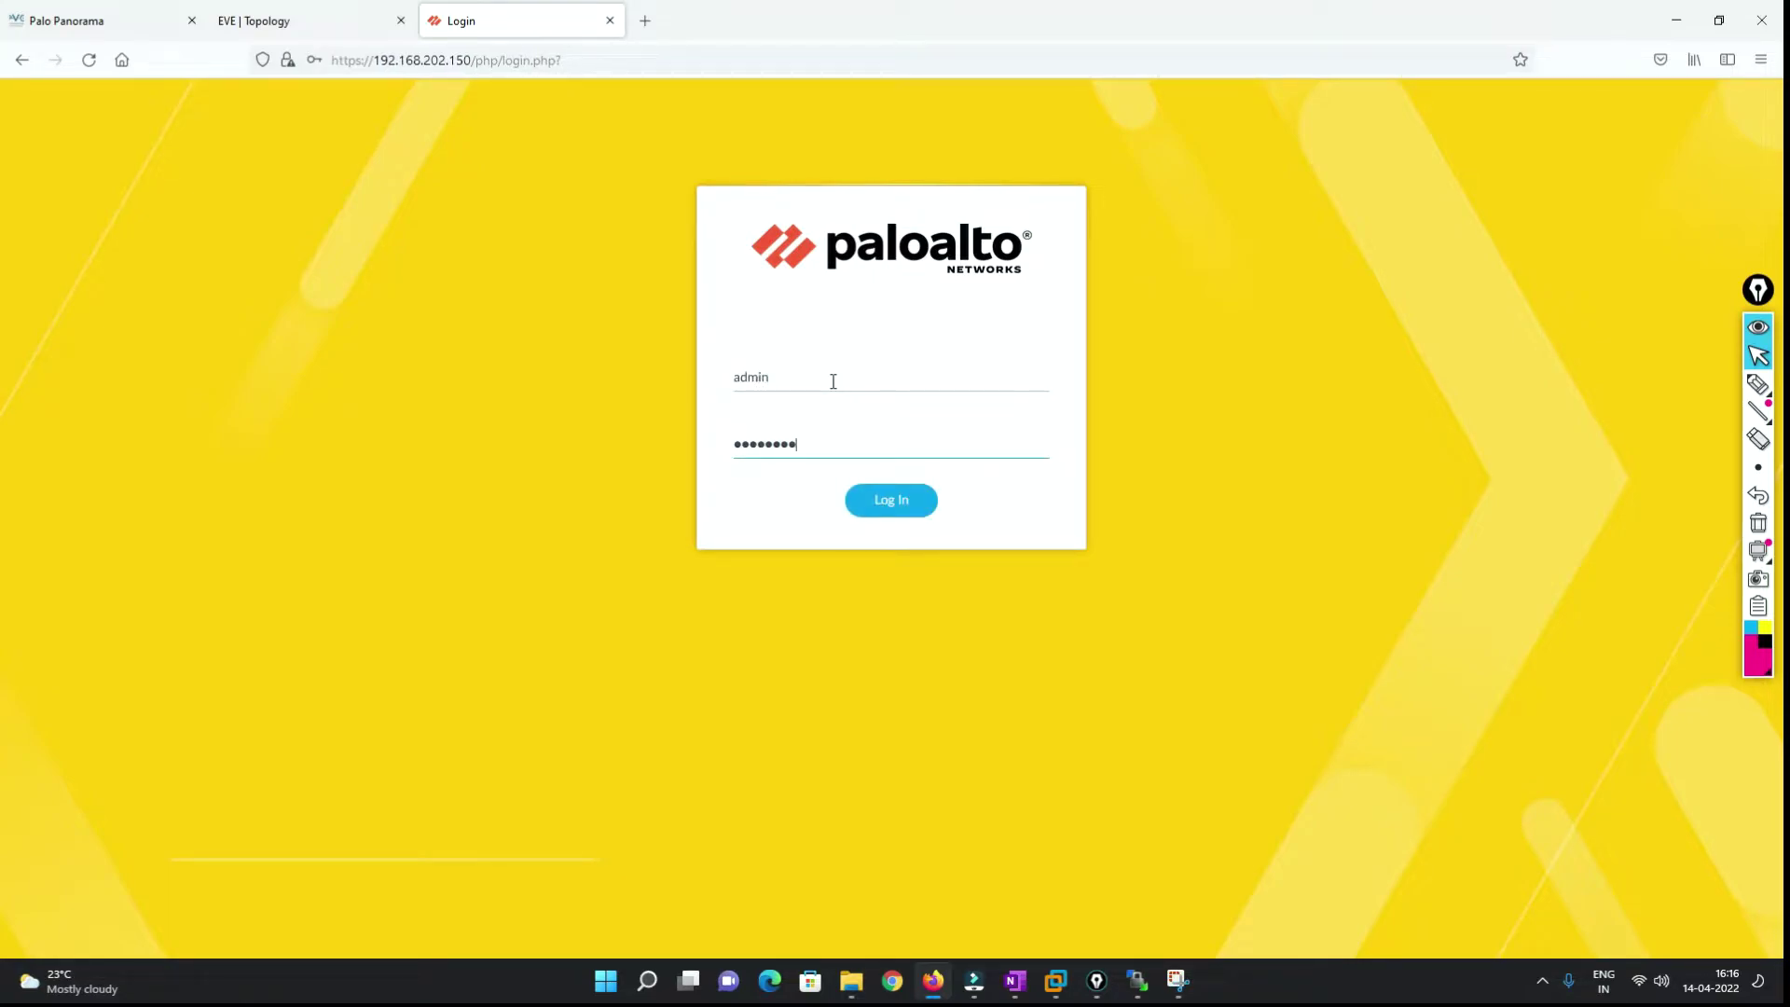
key("Return")
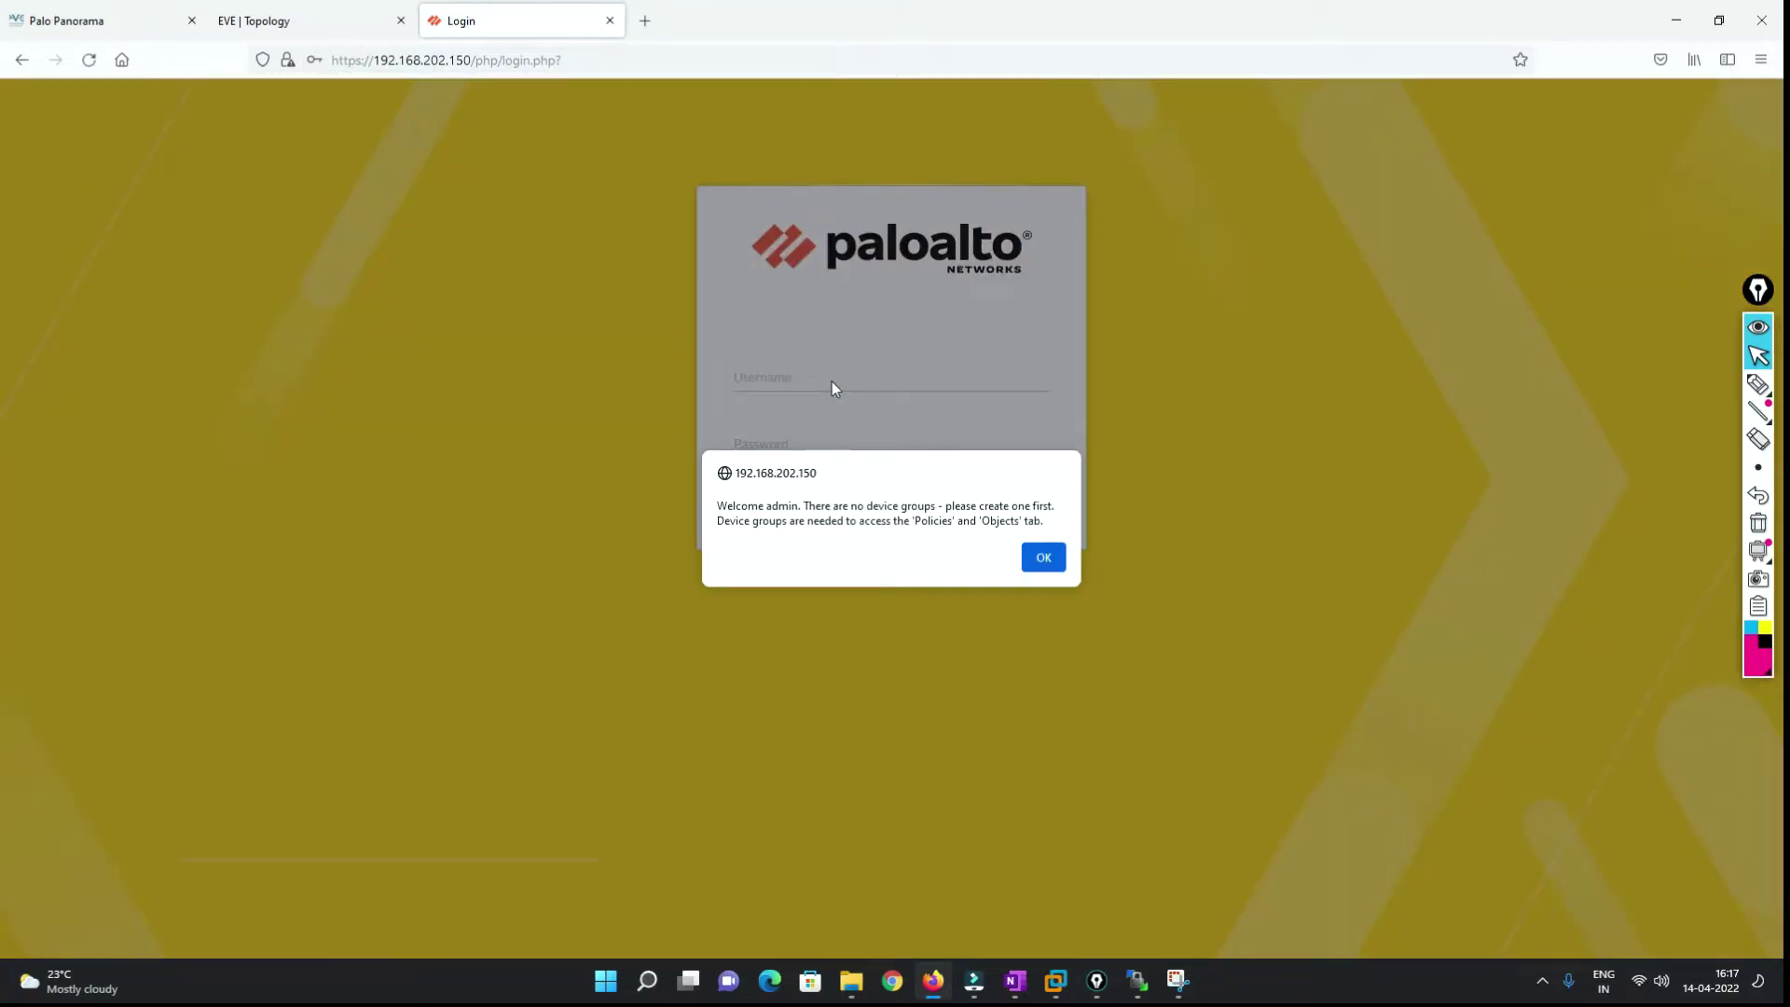
Dismiss the welcome, save-login and telemetry prompts and open the Panorama tab.
left_click(1043, 557)
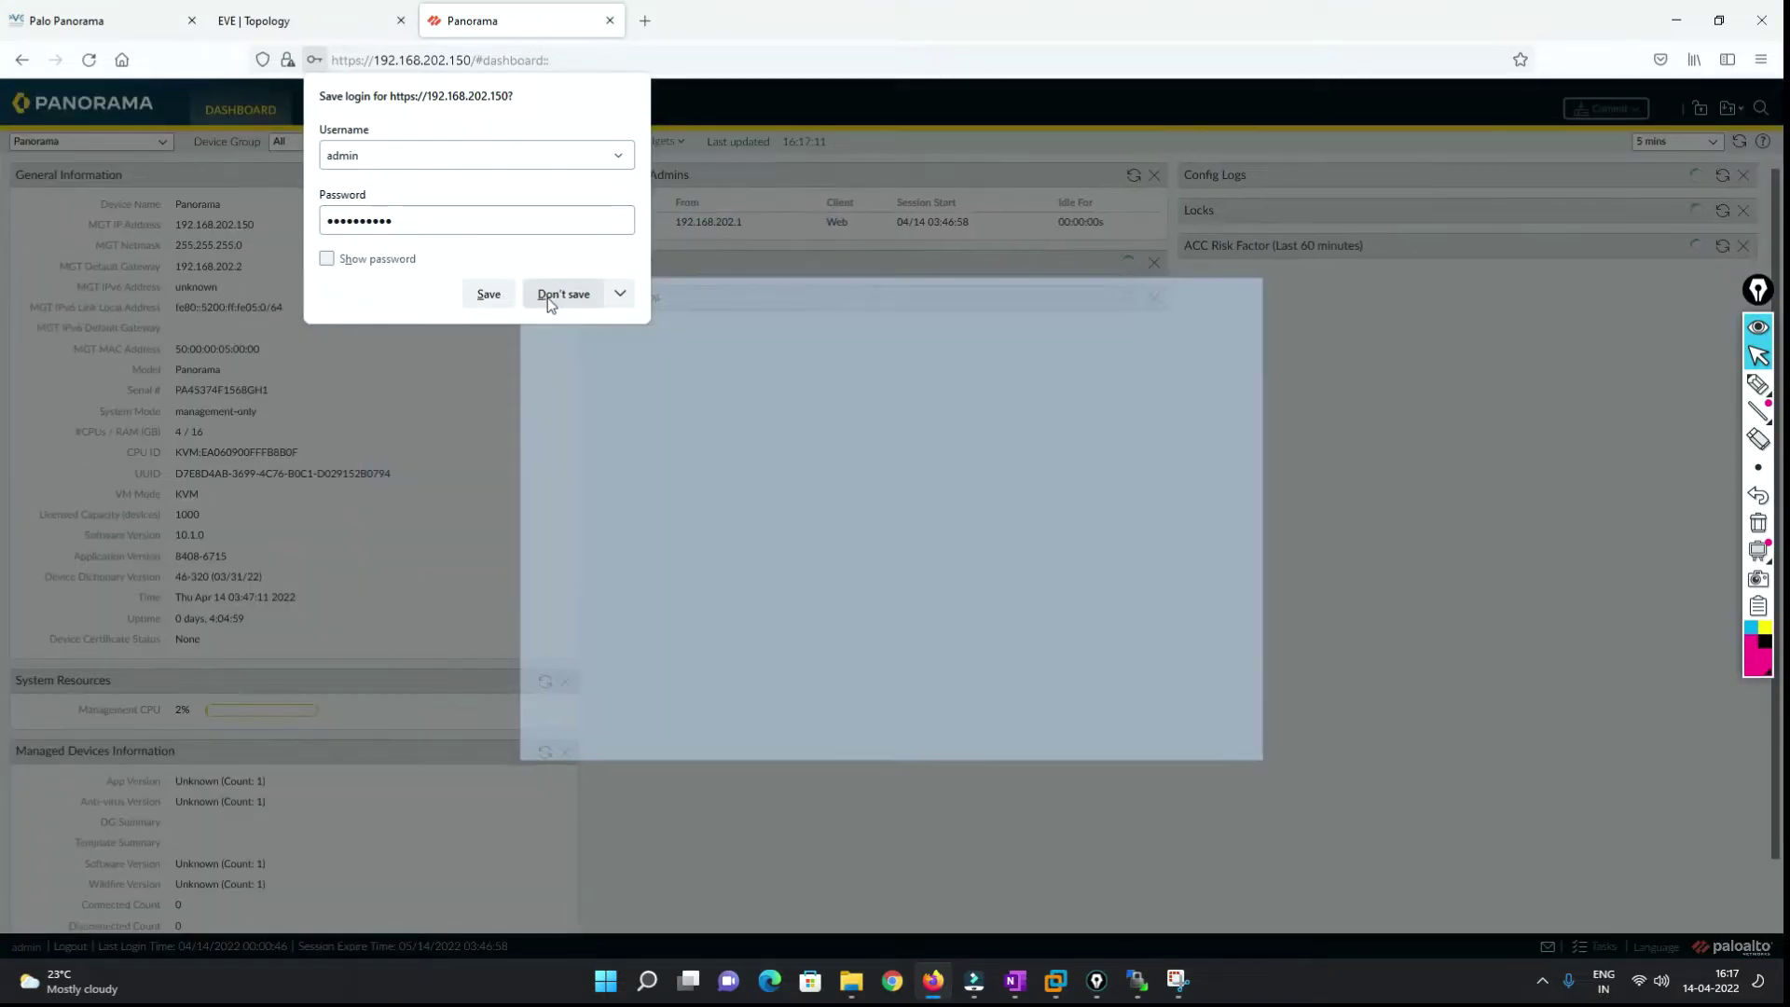
left_click(563, 294)
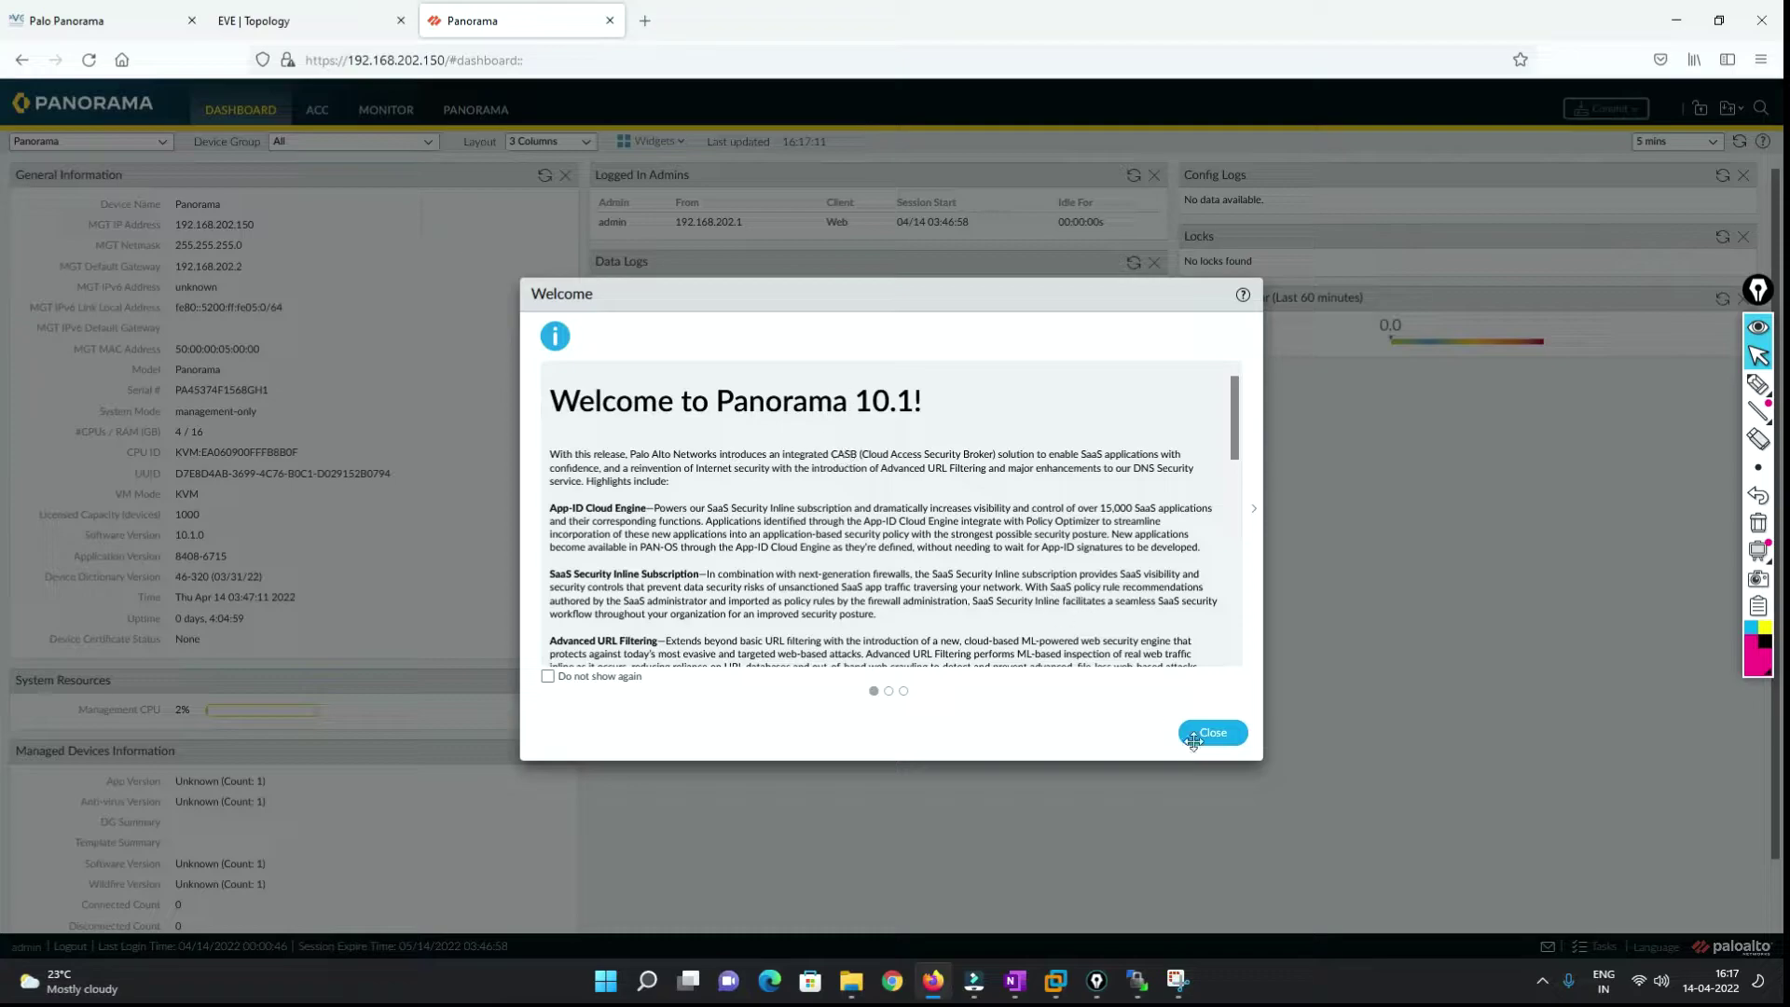
left_click(1236, 738)
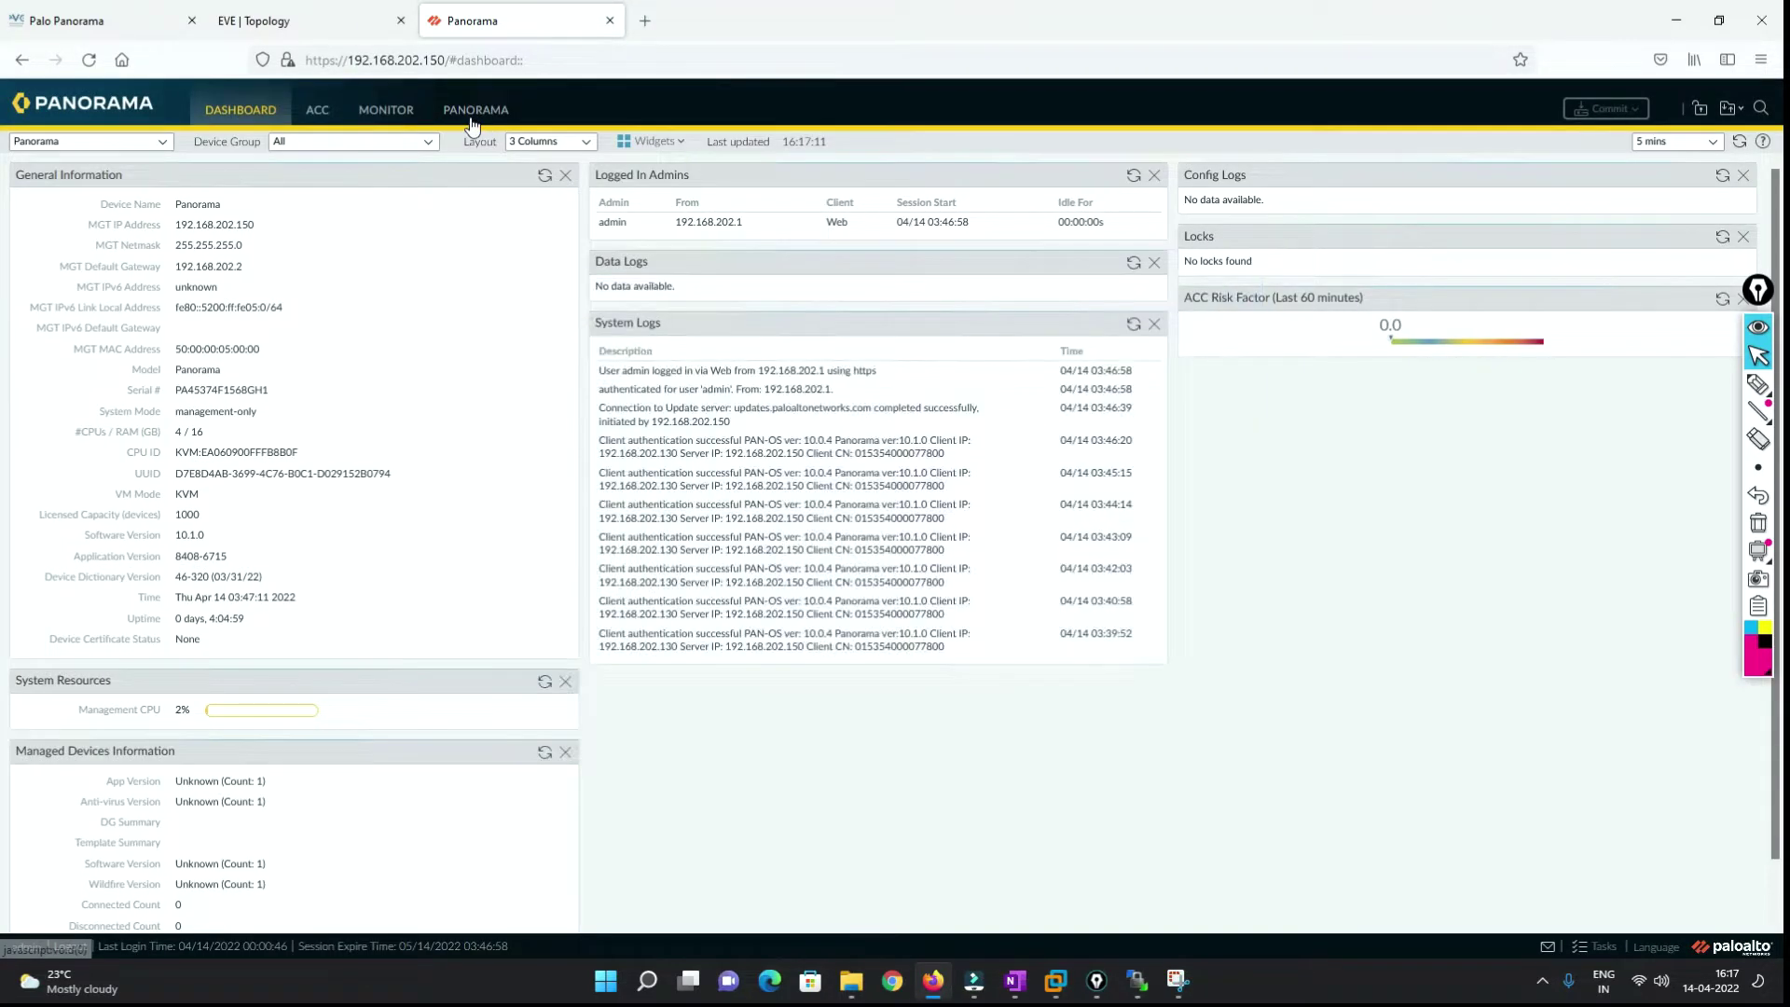
left_click(474, 110)
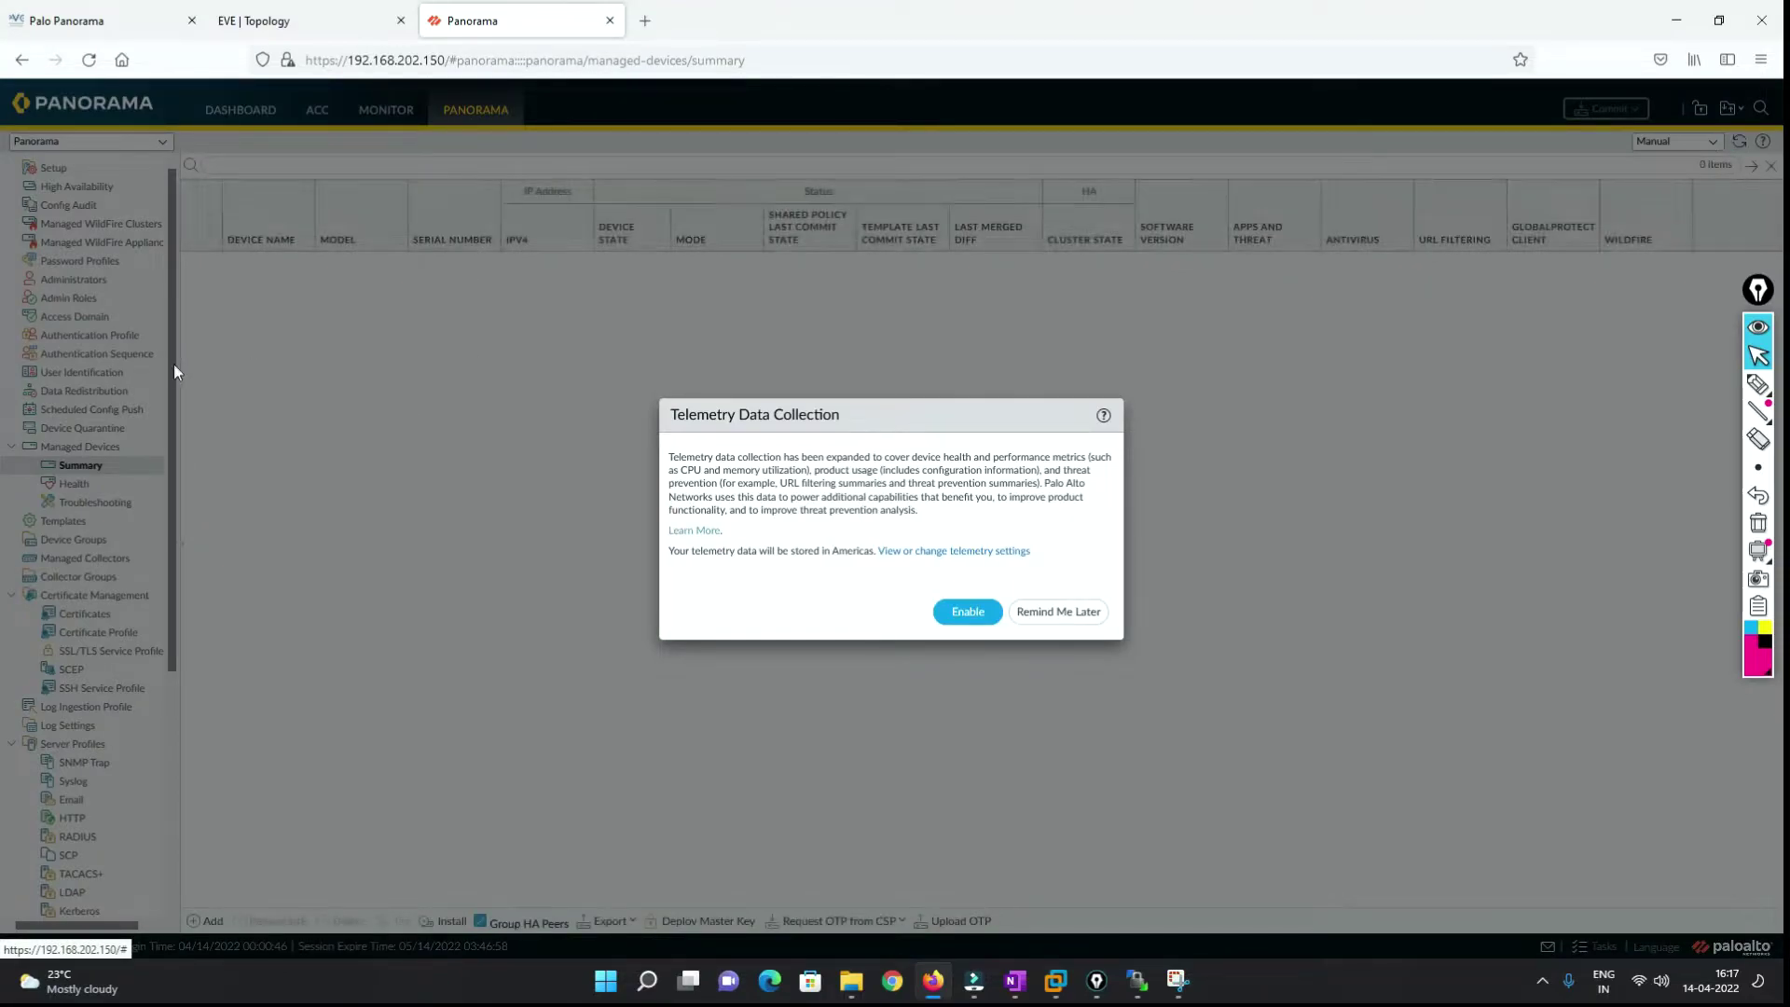
left_click(1052, 616)
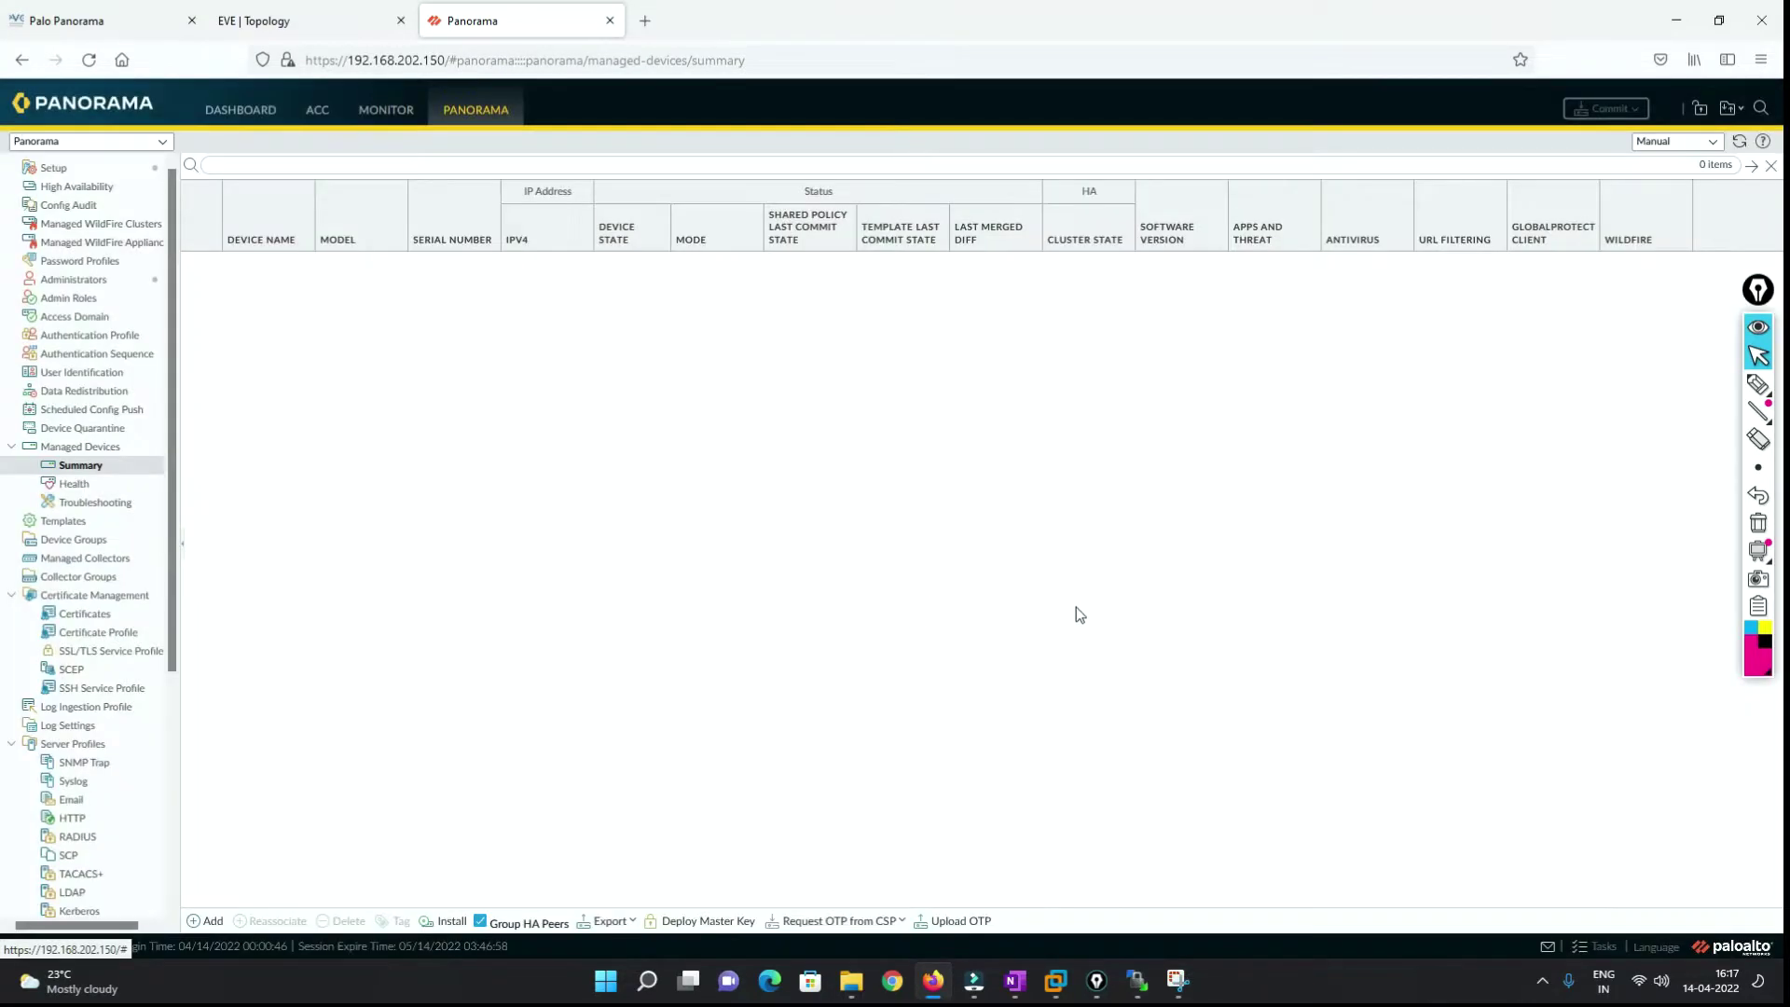
Open Panorama Setup and handwrite the Online and offline licensing options.
left_click(54, 167)
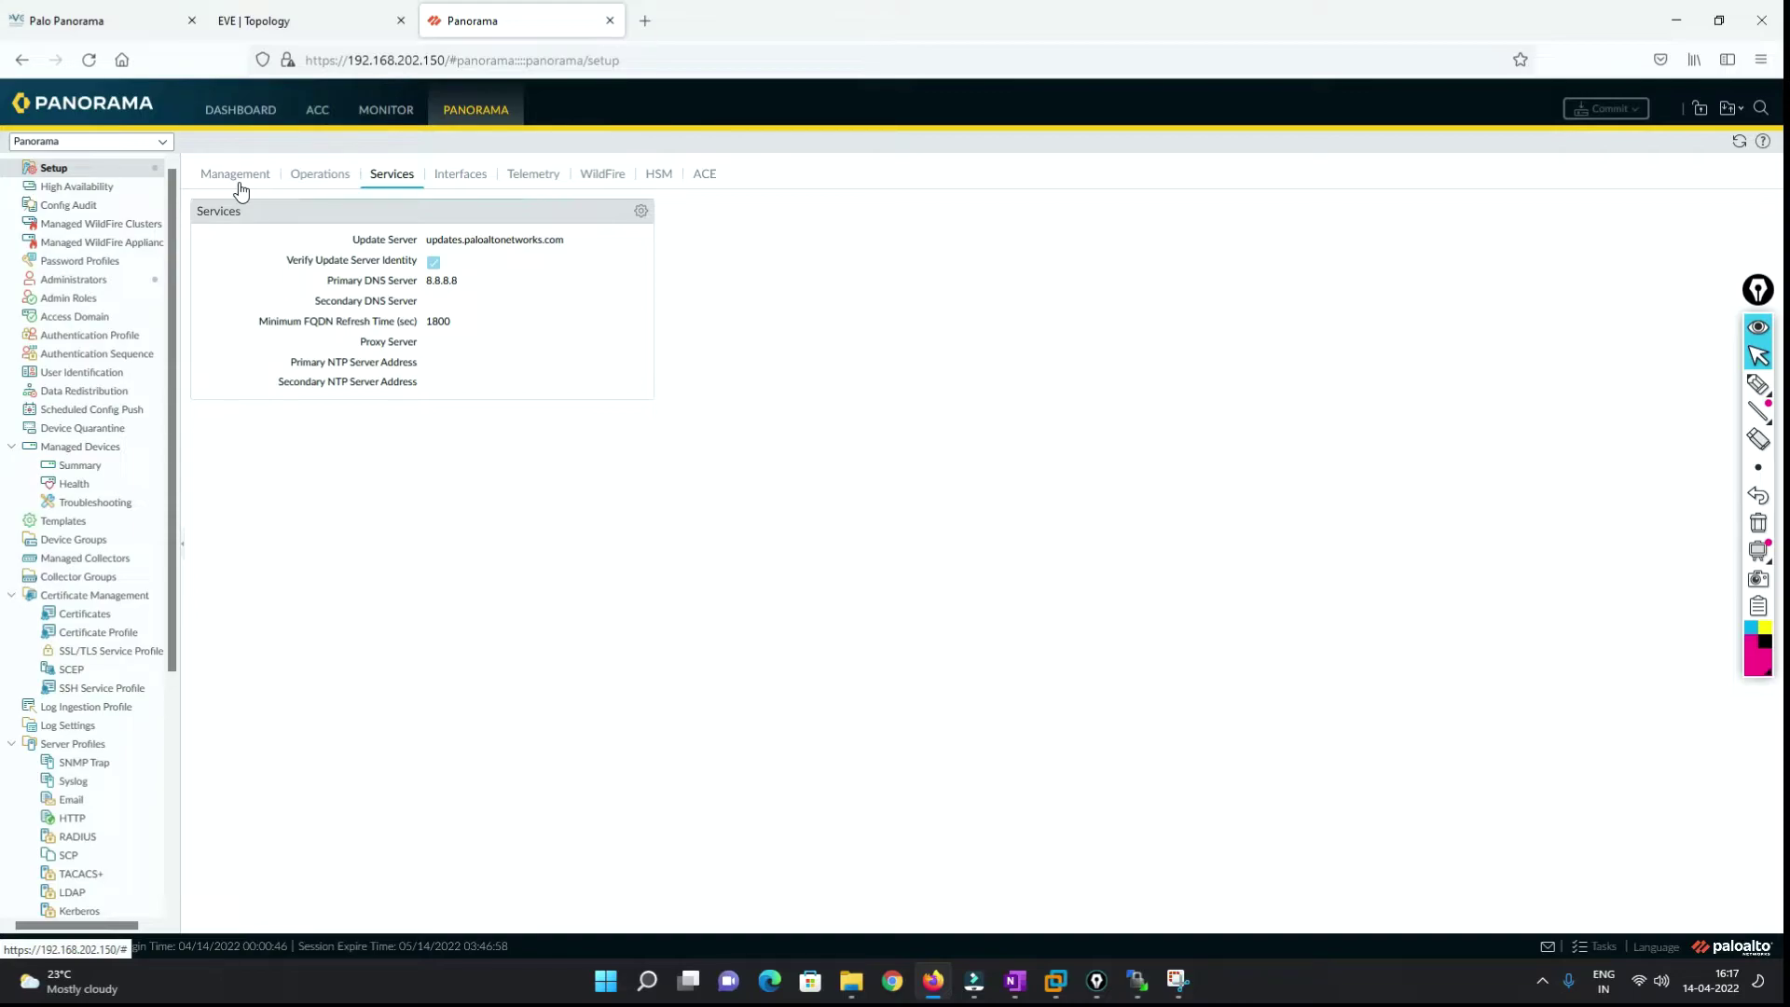
left_click(1758, 383)
mouse_move(855, 304)
left_mouse_down()
mouse_move(883, 279)
mouse_move(968, 277)
left_mouse_up()
left_click_drag(859, 386, 890, 424)
left_click_drag(901, 355, 897, 425)
left_click_drag(867, 390, 909, 386)
mouse_move(912, 390)
left_mouse_down()
mouse_move(913, 410)
mouse_move(998, 367)
left_mouse_up()
Sketch arrows linking Online to serial and offline to Customer portal e-mail, then clear.
left_click_drag(988, 265, 1077, 258)
mouse_move(1055, 248)
left_mouse_down()
mouse_move(1057, 269)
mouse_move(1116, 248)
mouse_move(1131, 264)
mouse_move(1211, 220)
mouse_move(1212, 241)
left_mouse_up()
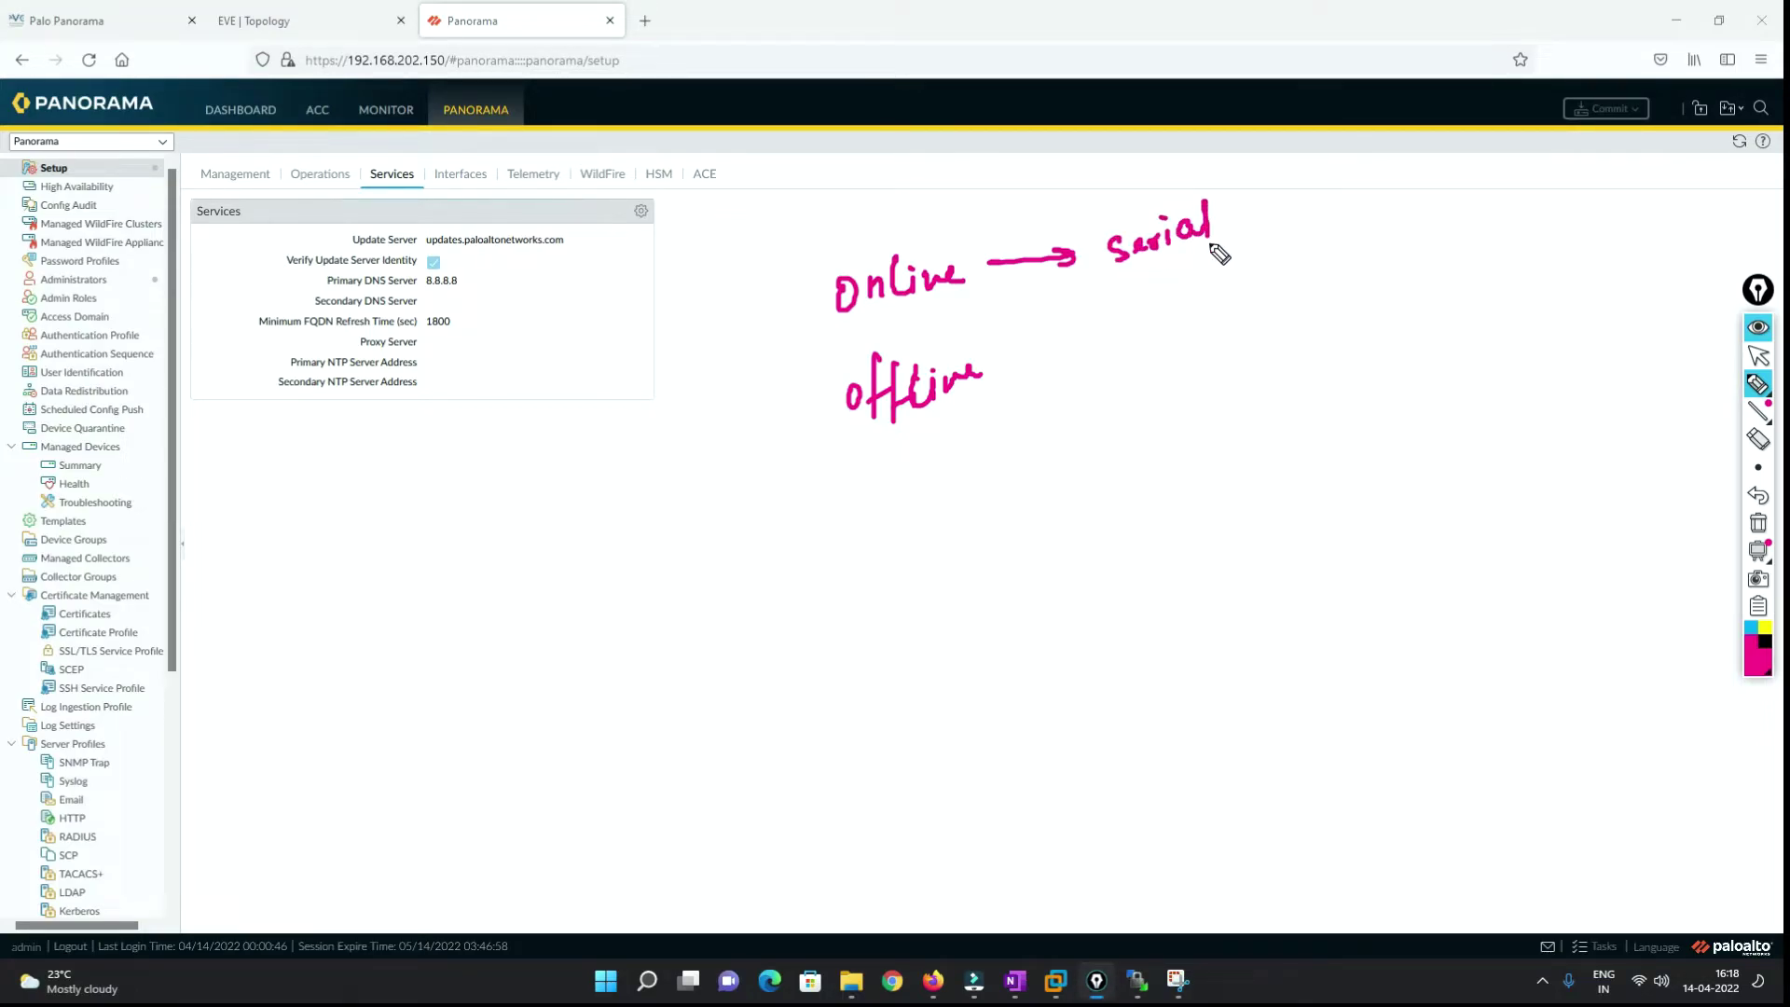
mouse_move(994, 378)
left_mouse_down()
mouse_move(1060, 419)
mouse_move(1056, 403)
mouse_move(1048, 492)
mouse_move(1167, 424)
mouse_move(1184, 448)
mouse_move(1211, 400)
mouse_move(1247, 401)
mouse_move(1135, 512)
mouse_move(1163, 507)
mouse_move(1131, 571)
mouse_move(1166, 582)
mouse_move(1171, 556)
mouse_move(1291, 507)
mouse_move(1315, 467)
mouse_move(1339, 495)
mouse_move(1386, 412)
mouse_move(1423, 420)
mouse_move(1452, 389)
left_mouse_up()
left_click_drag(1270, 544, 1271, 576)
left_click_drag(1259, 569, 1282, 564)
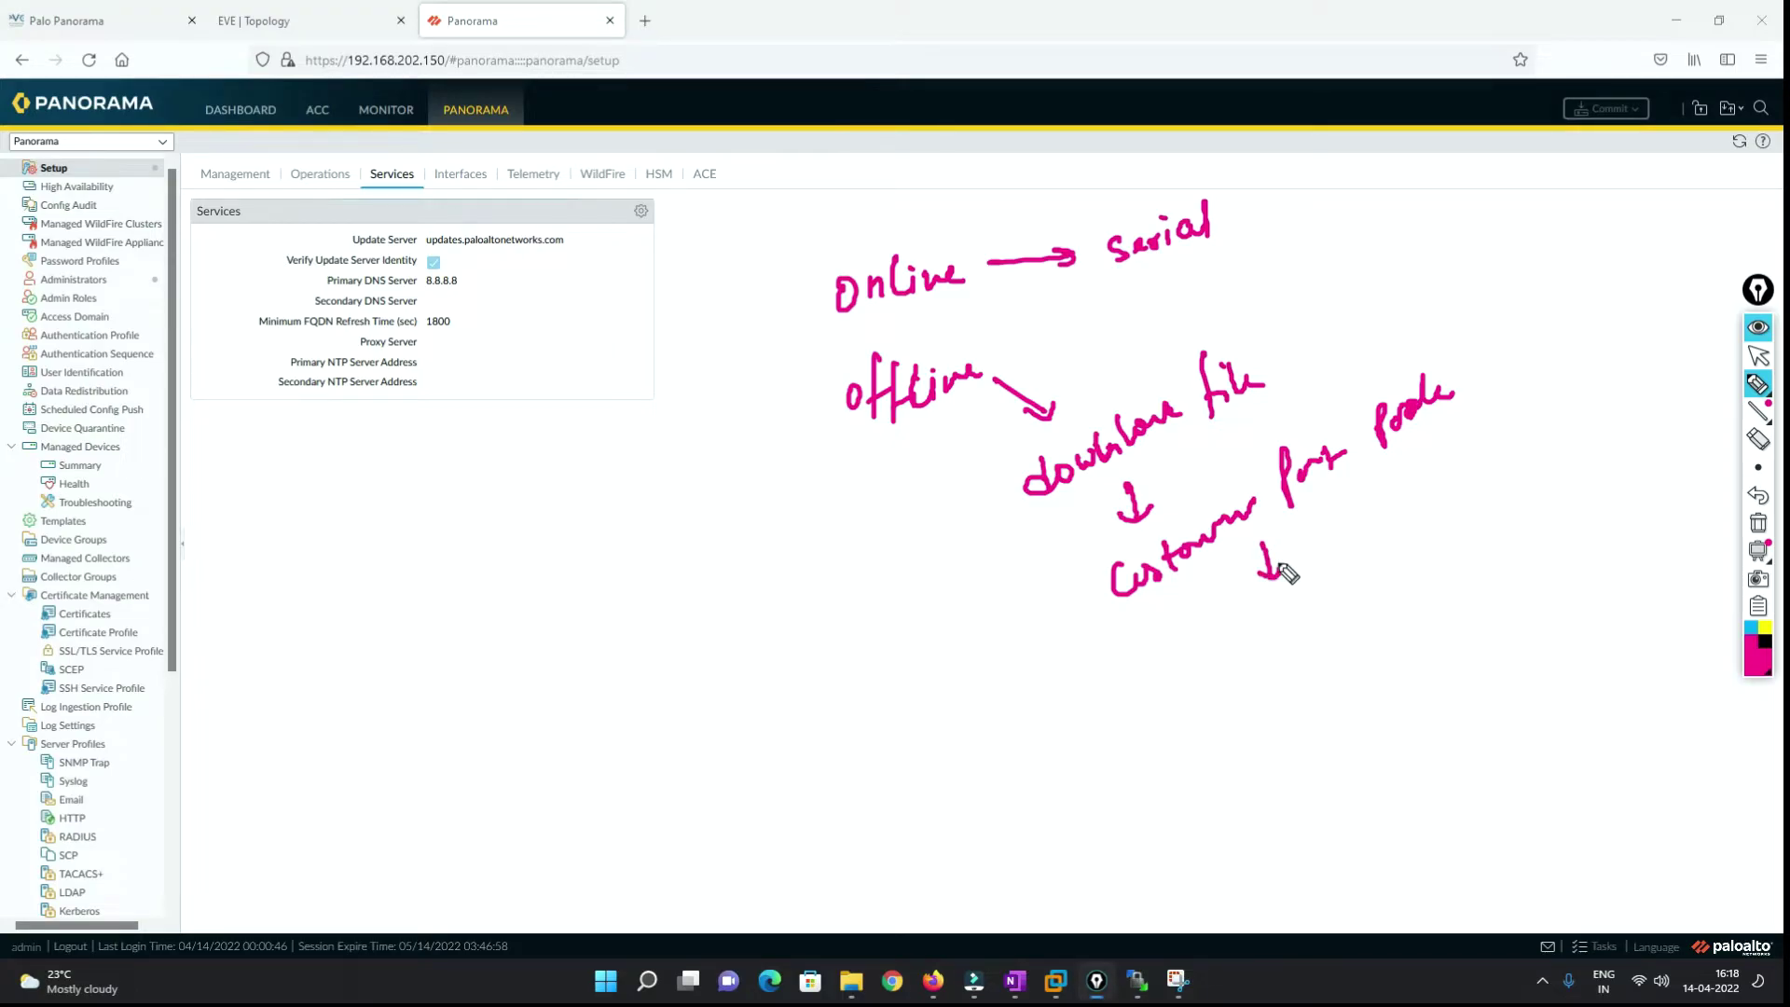
mouse_move(1241, 631)
left_mouse_down()
mouse_move(1259, 644)
mouse_move(1304, 620)
mouse_move(1317, 584)
mouse_move(1359, 600)
mouse_move(1535, 451)
left_mouse_up()
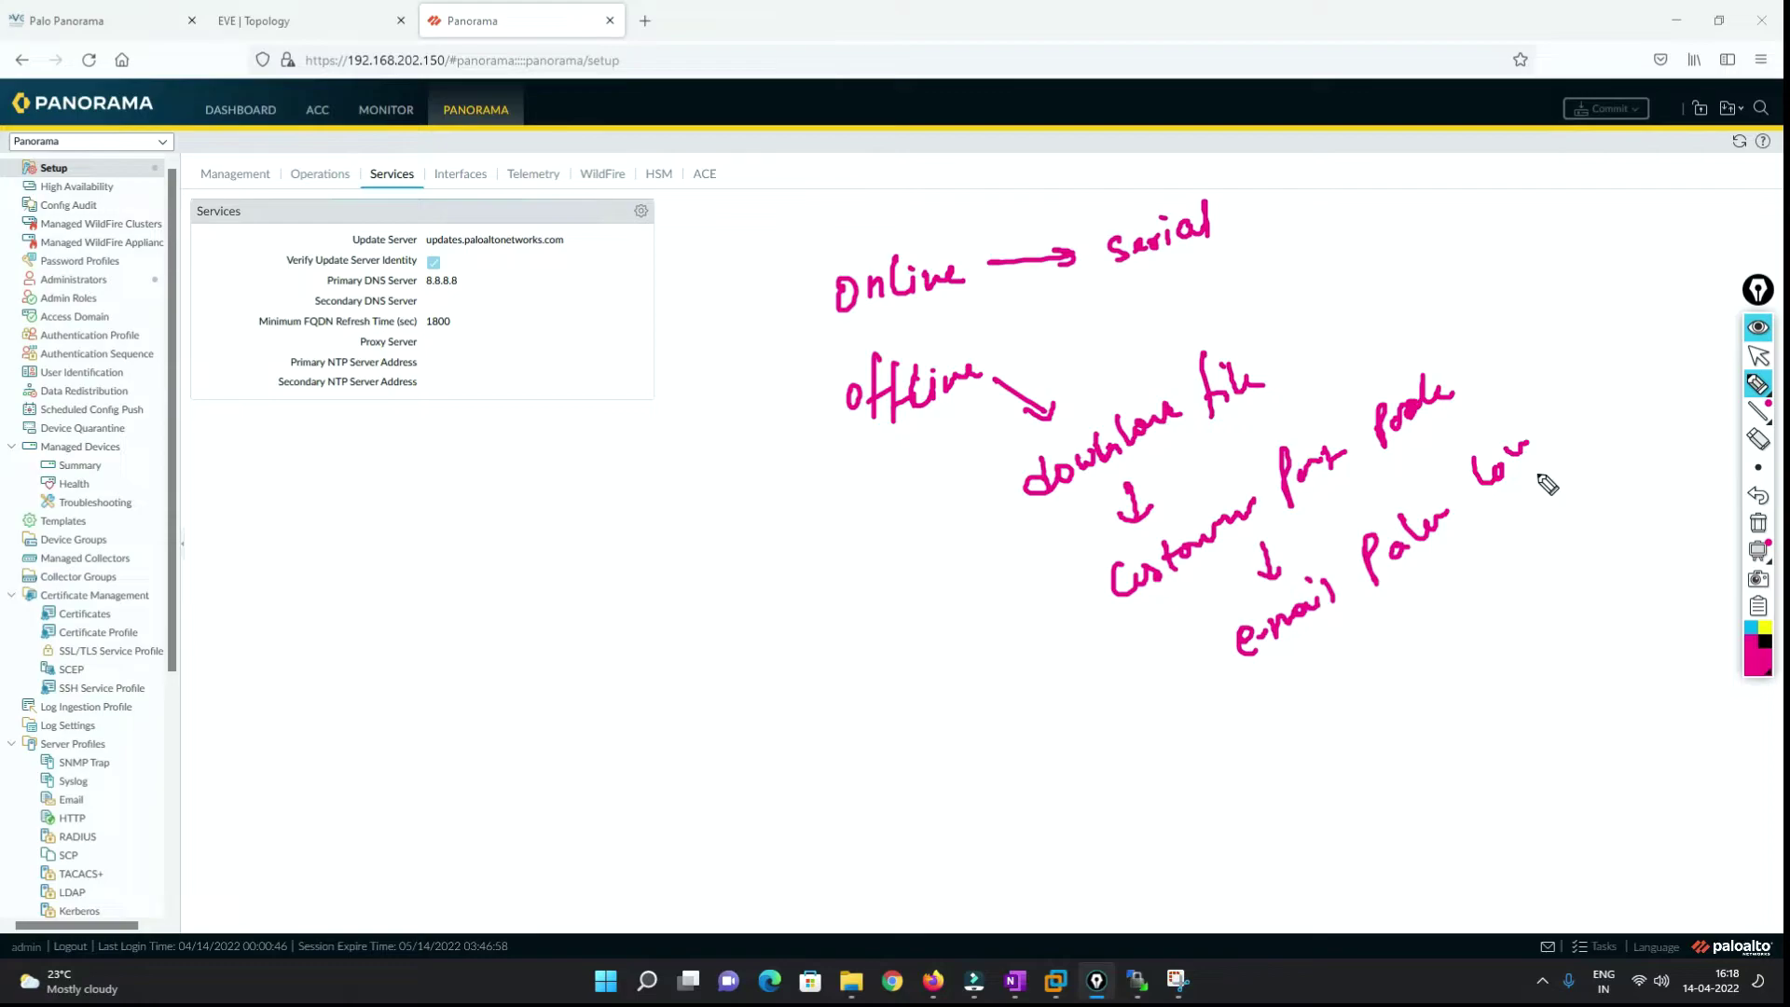
left_click(1754, 360)
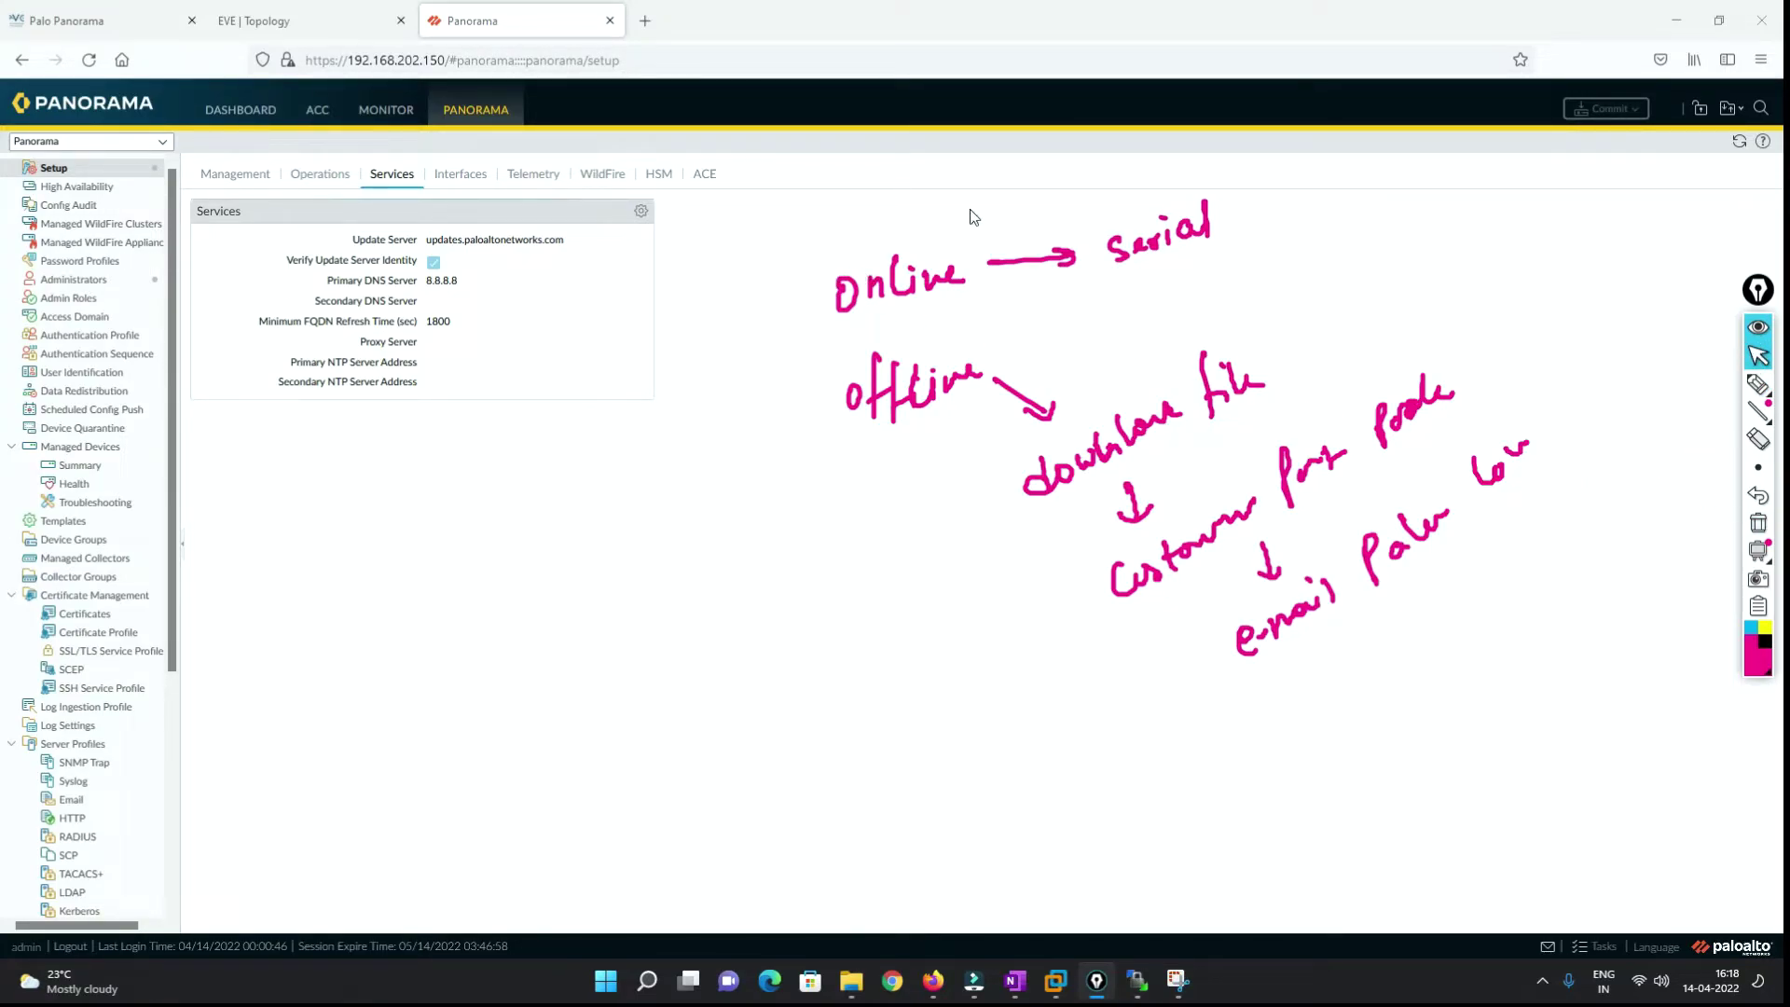
left_click(1758, 523)
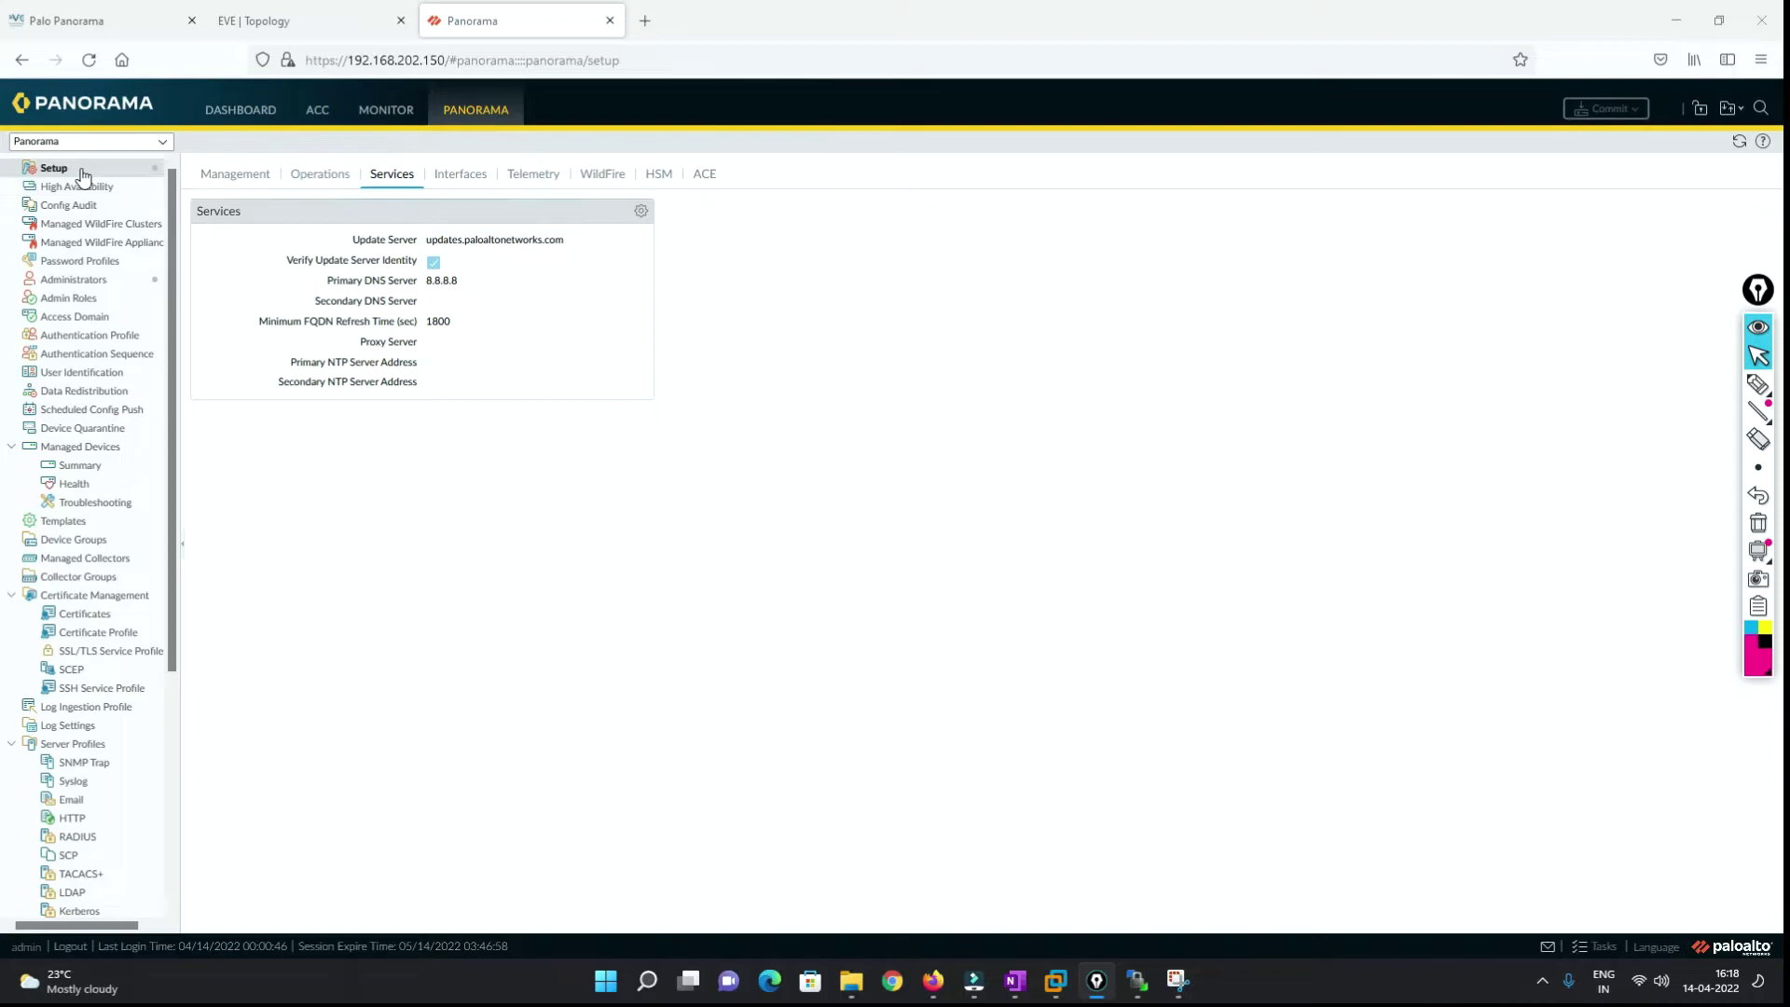
left_click(227, 177)
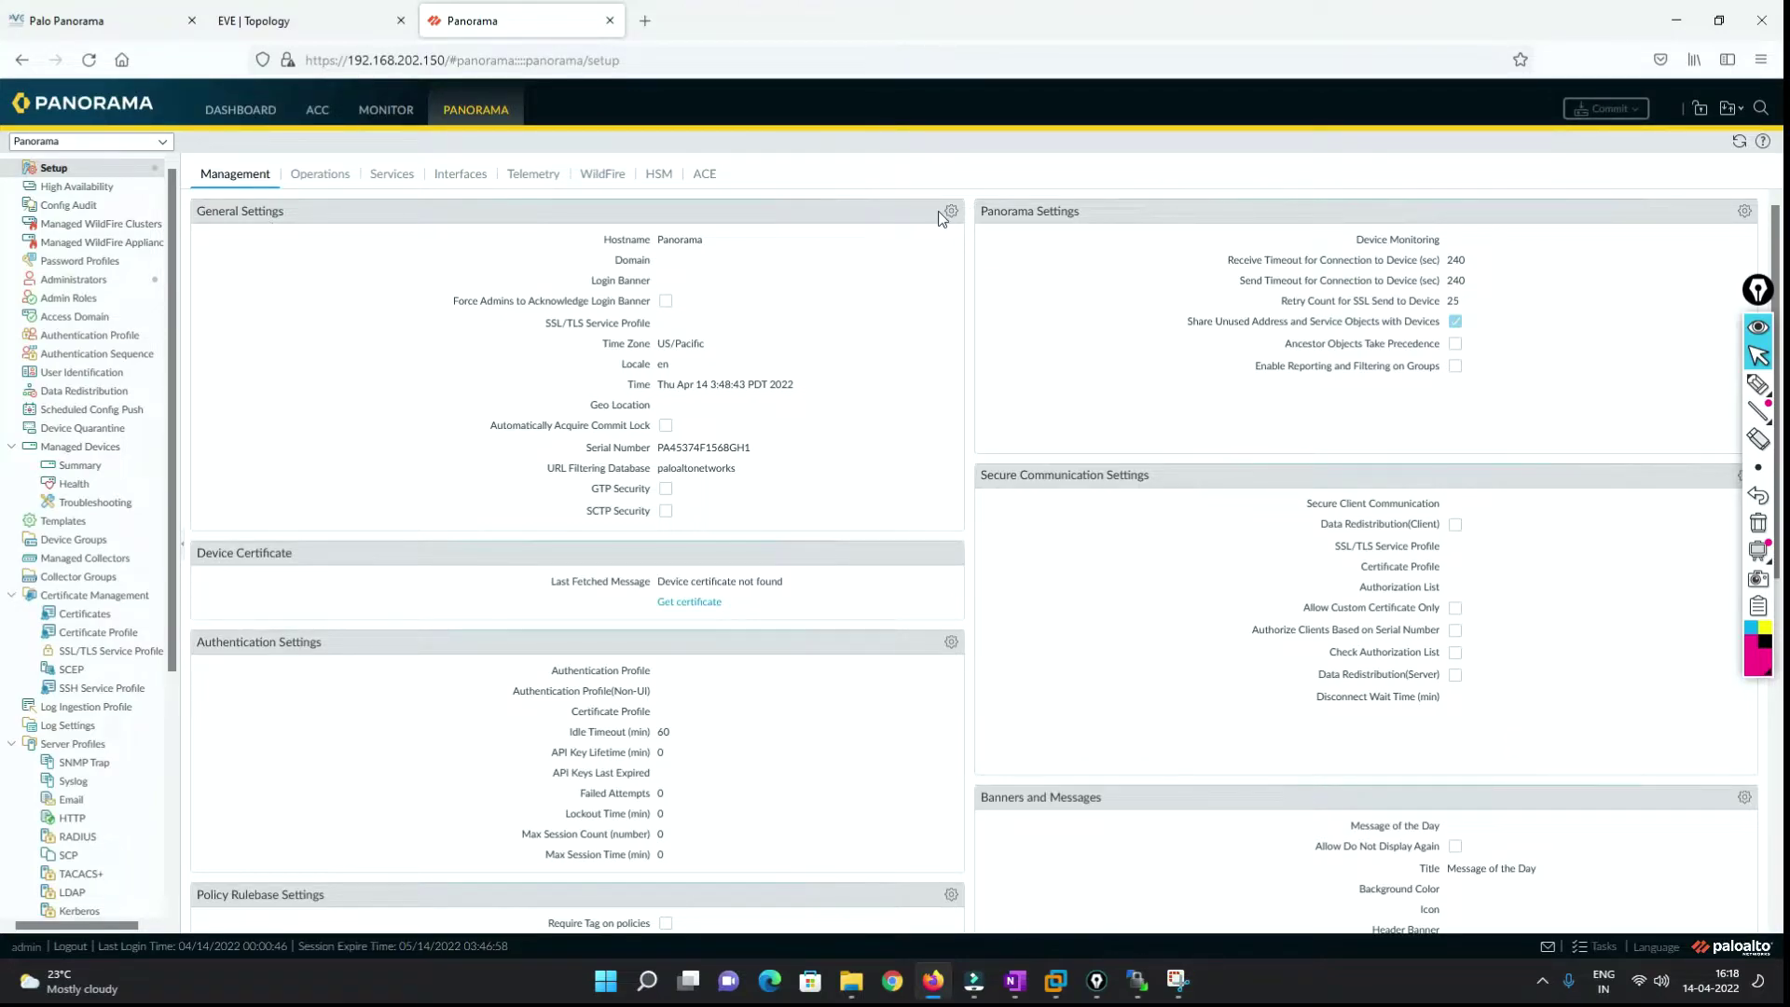
left_click(951, 211)
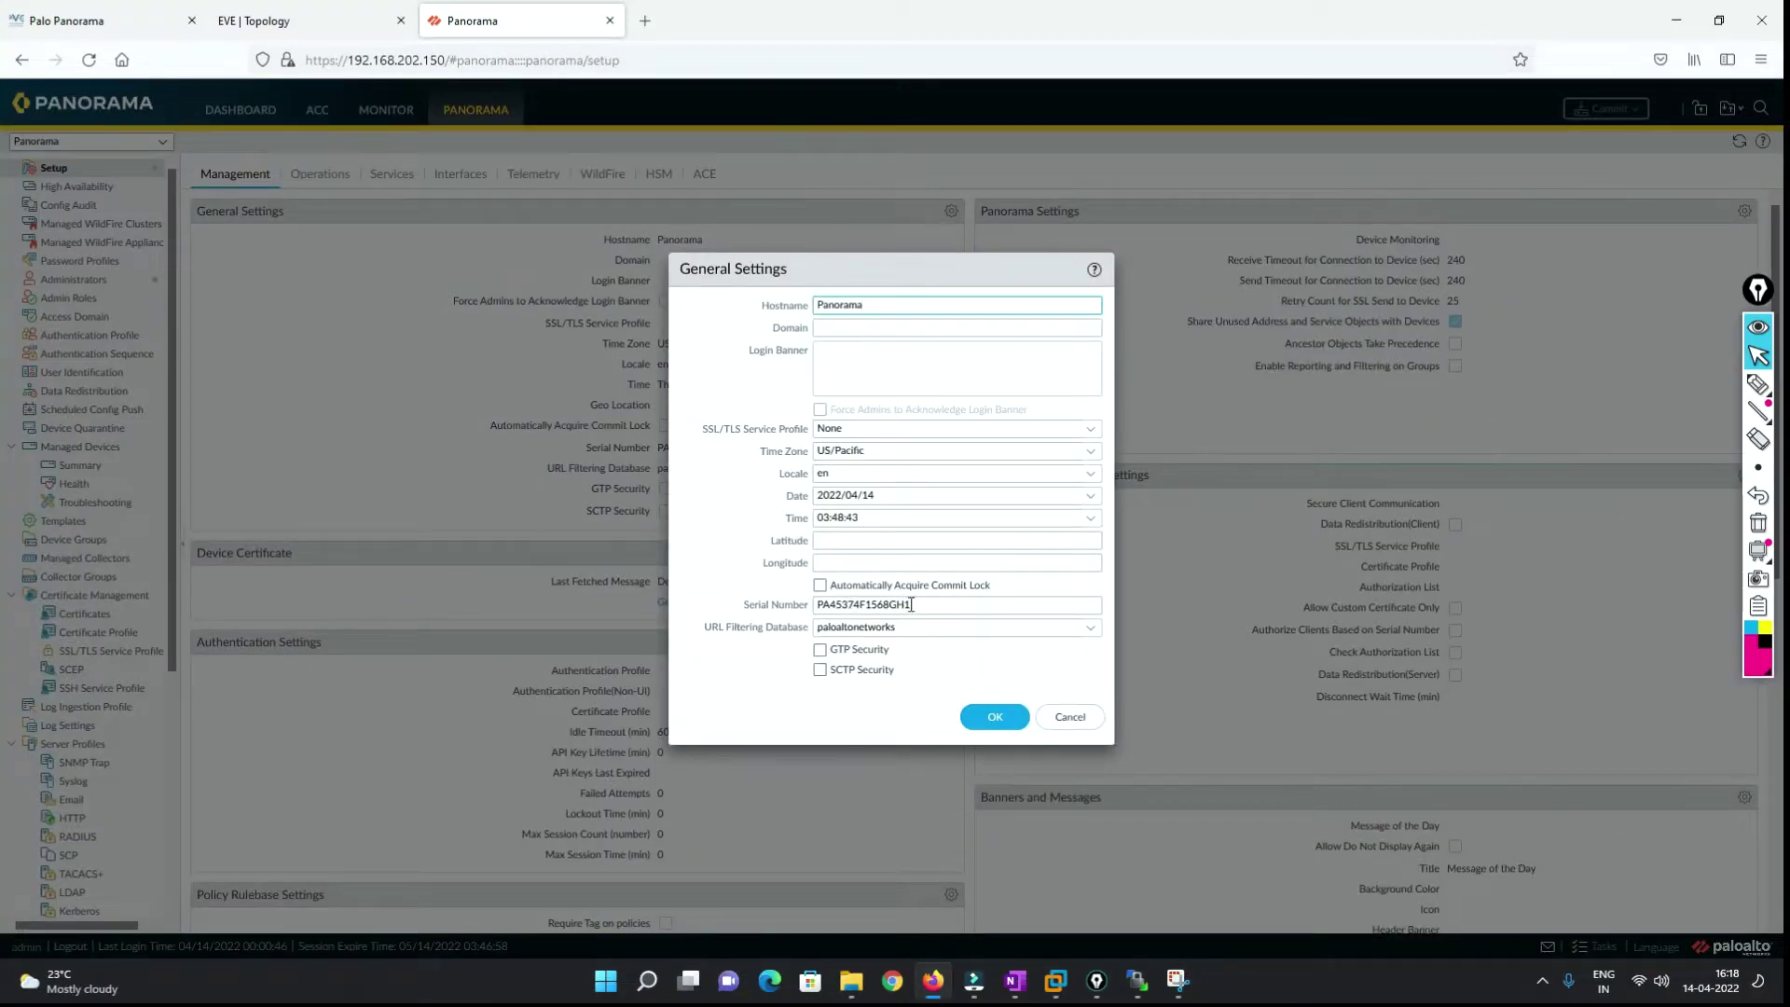
left_click_drag(913, 604, 743, 608)
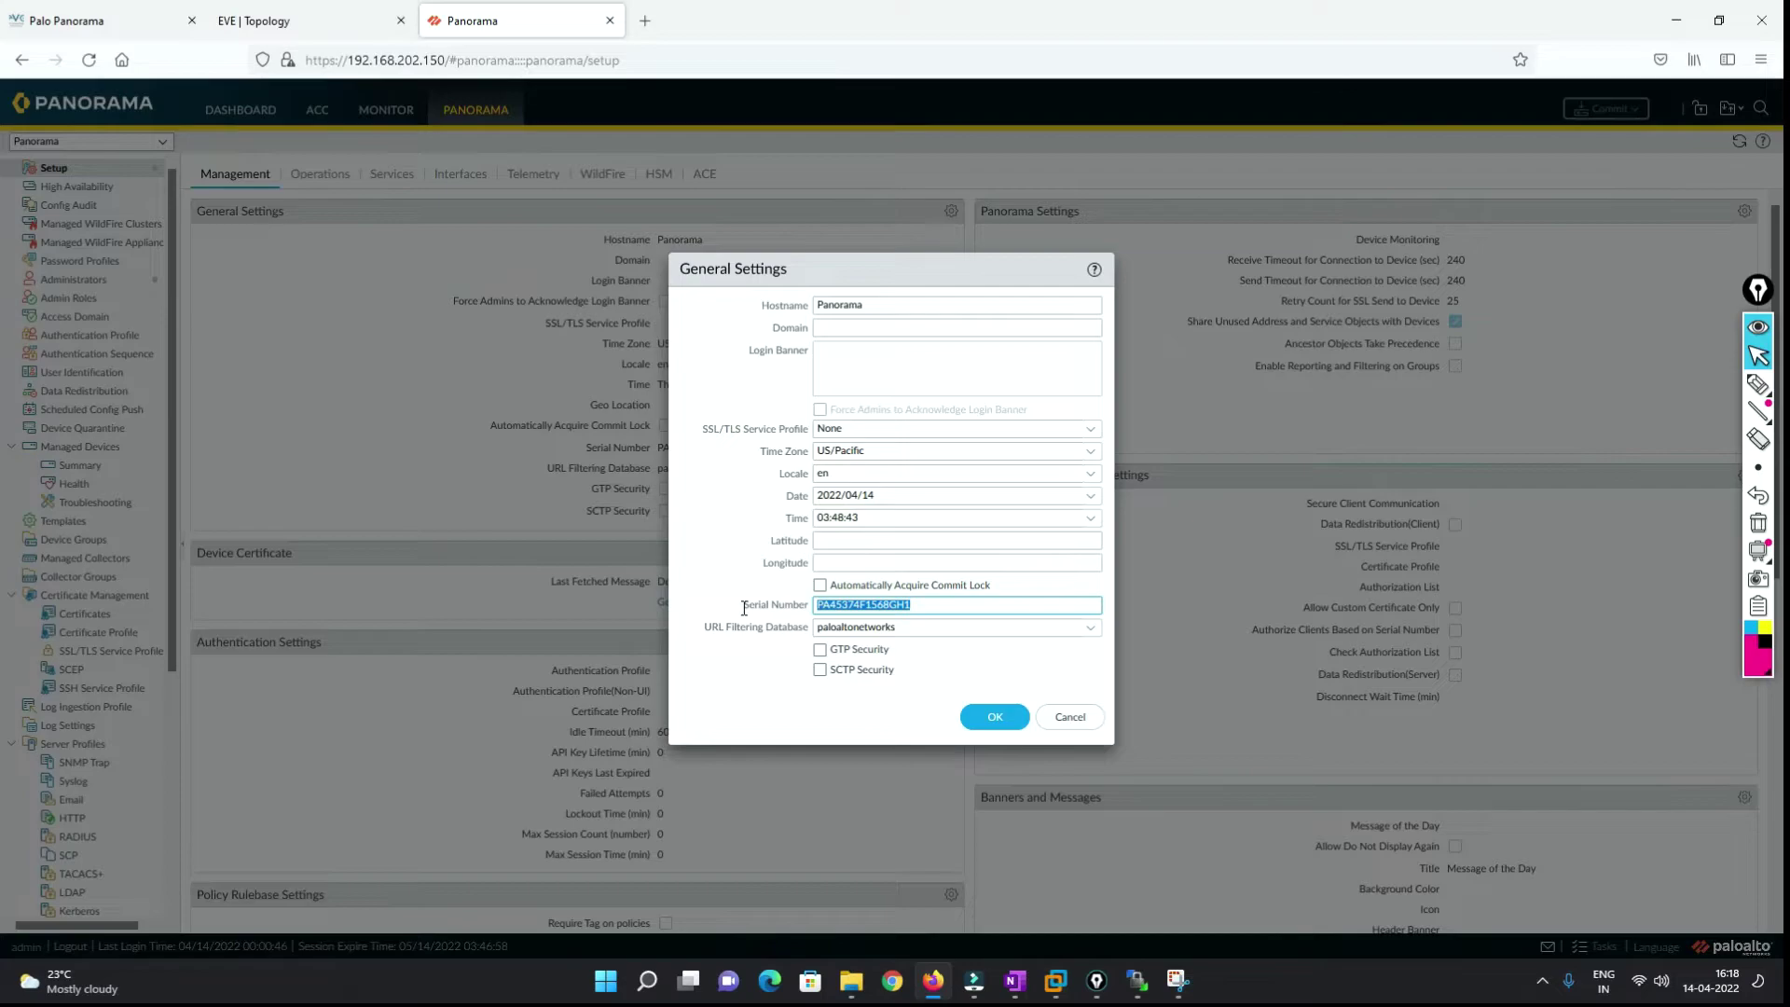
left_click(995, 716)
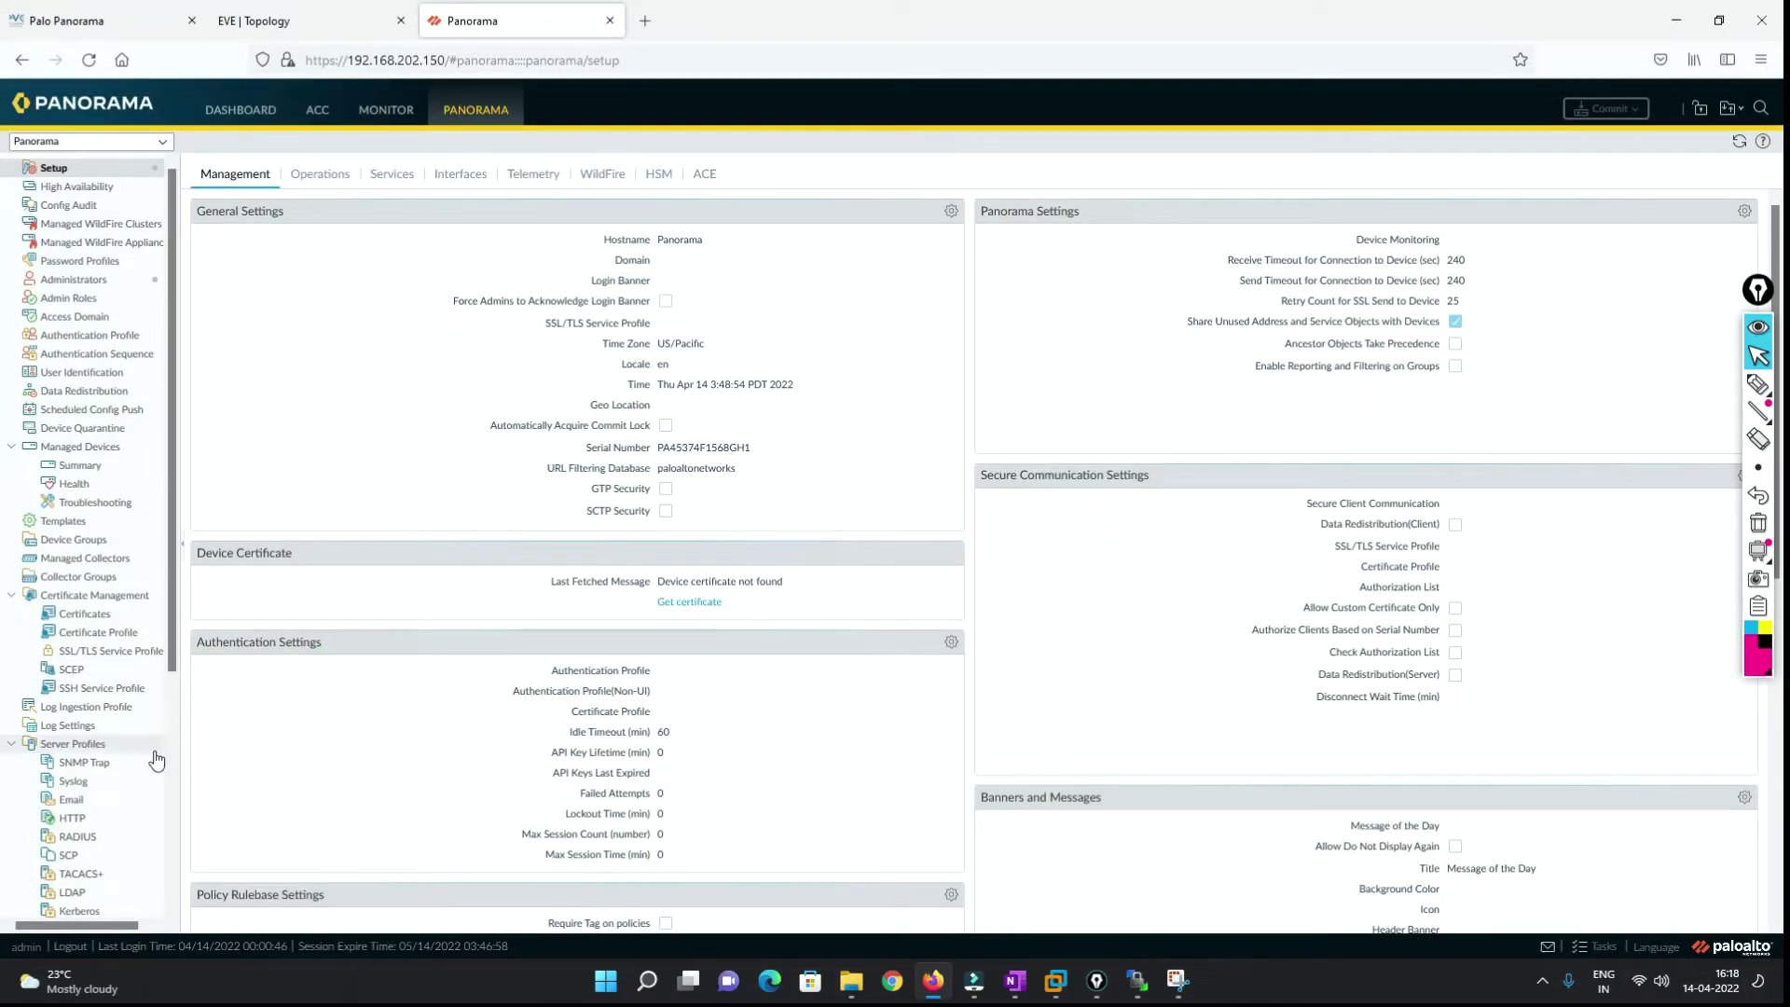
scroll(144, 758, "down", 5)
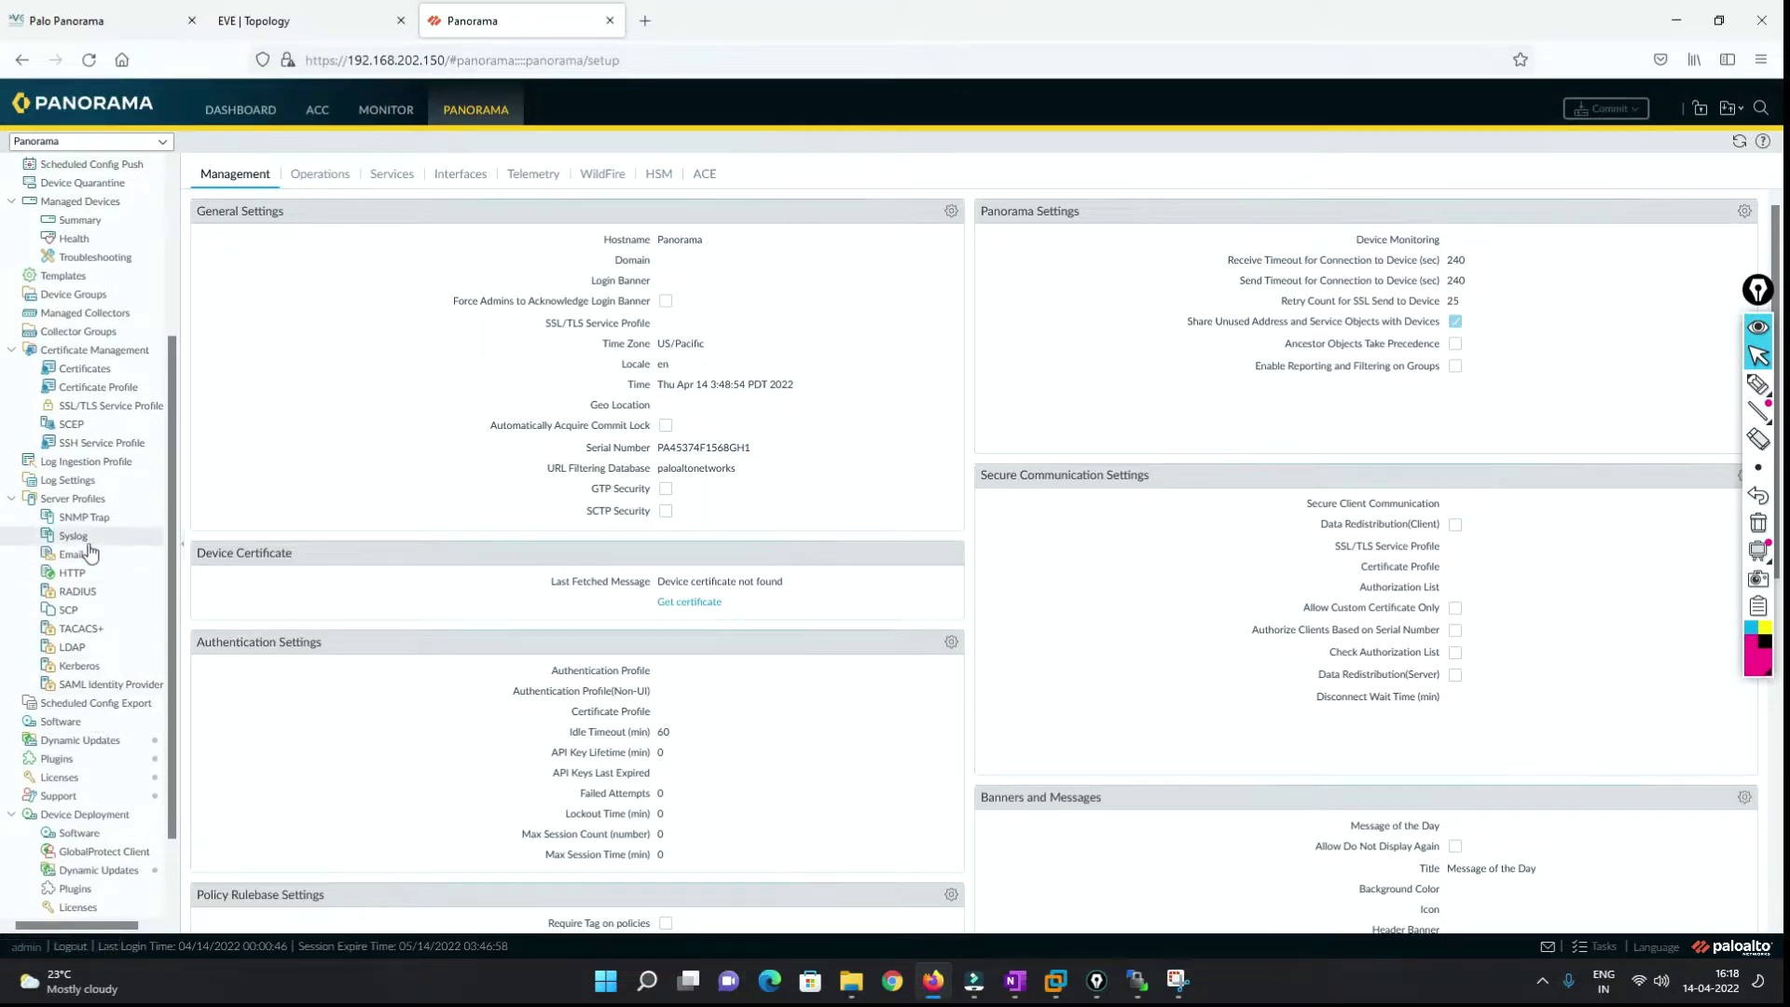
left_click(61, 777)
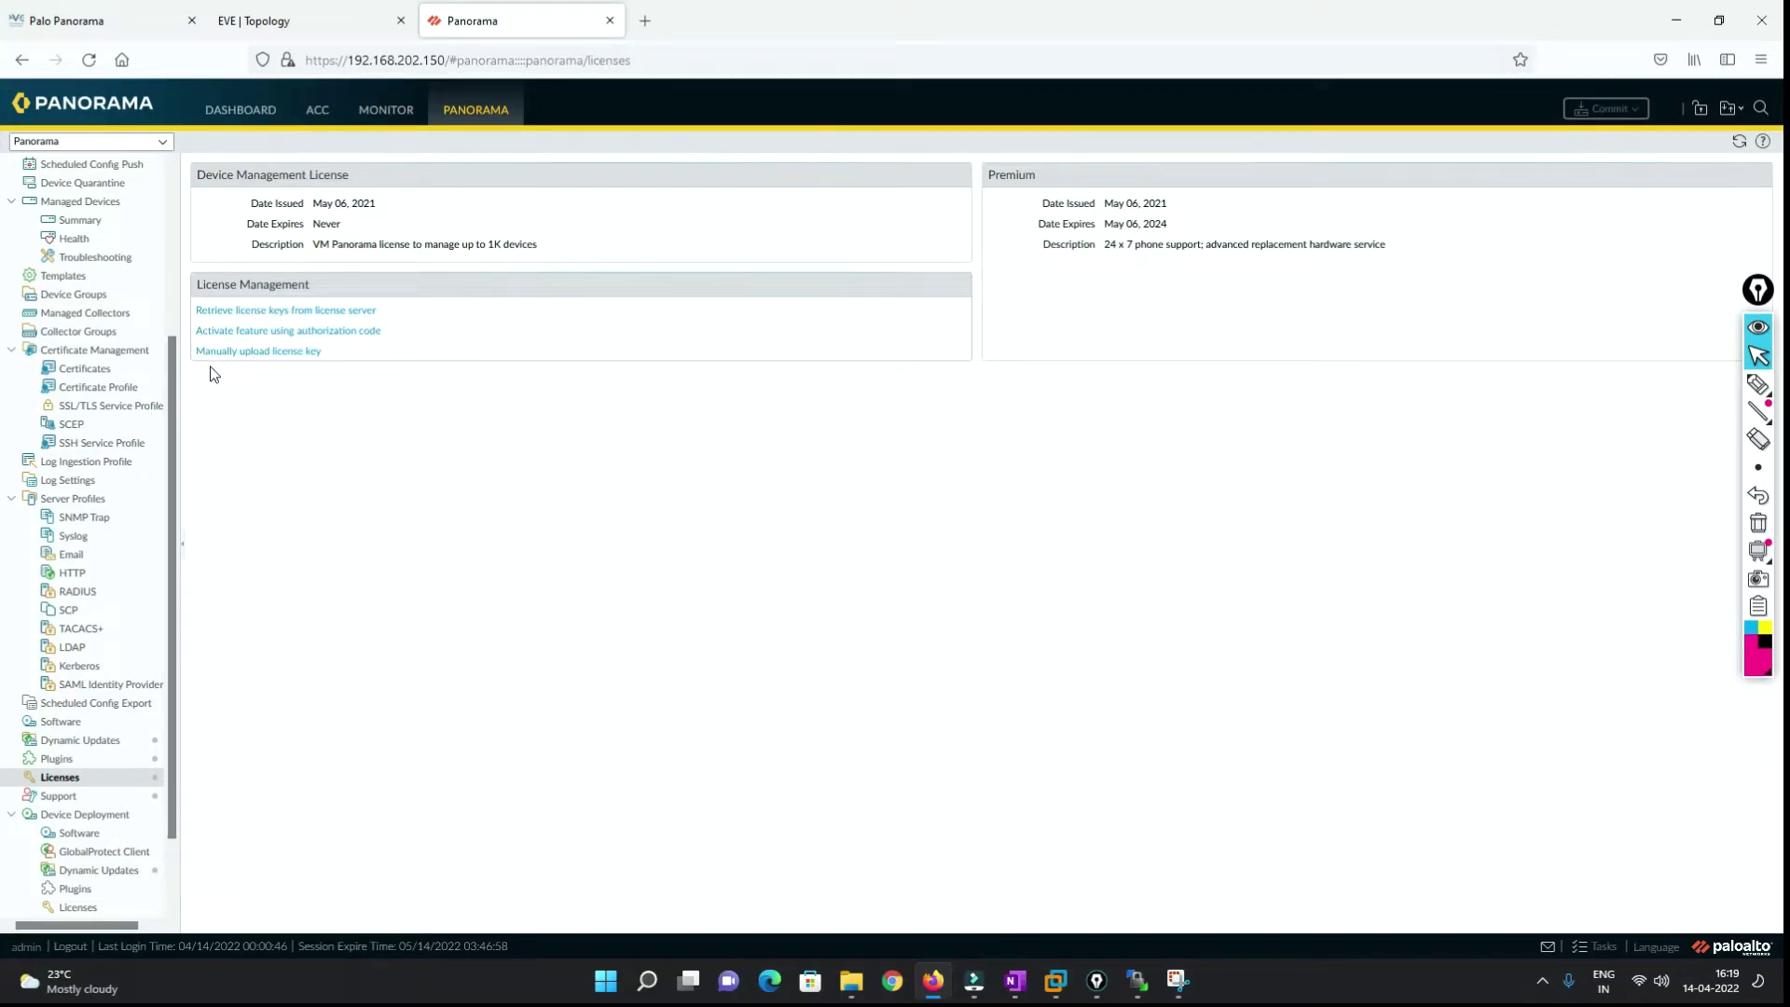
left_click(1759, 383)
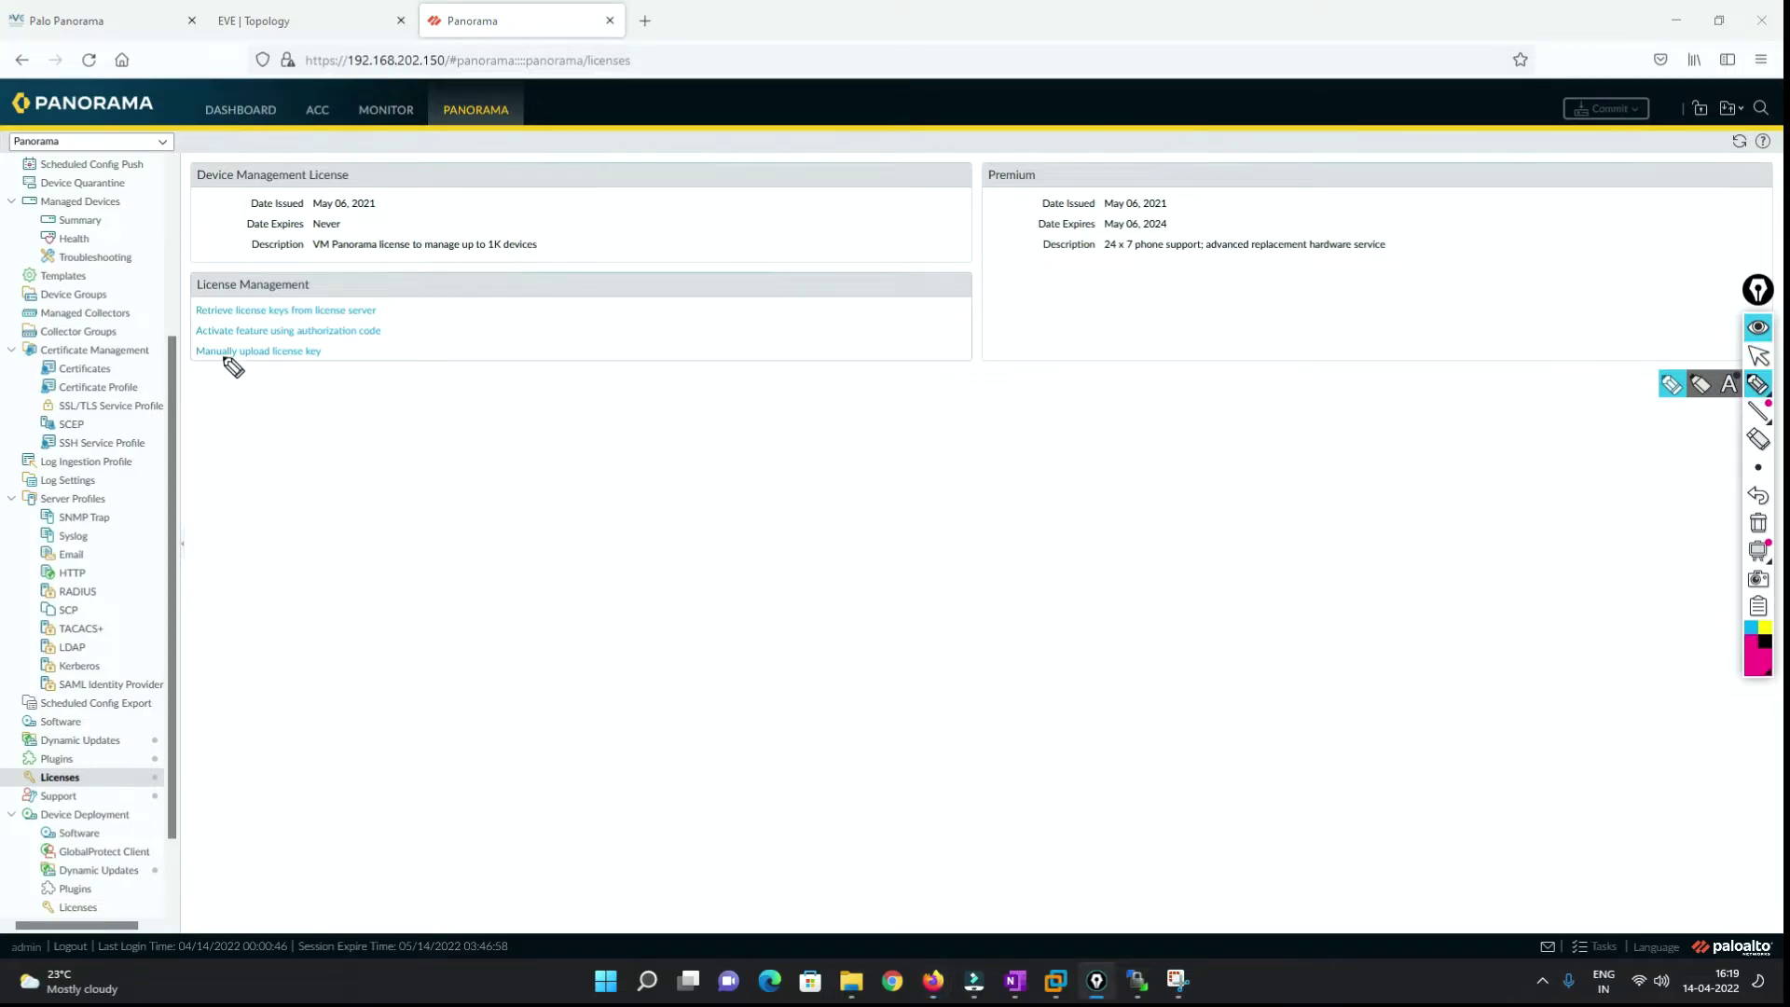
left_click_drag(198, 367, 336, 361)
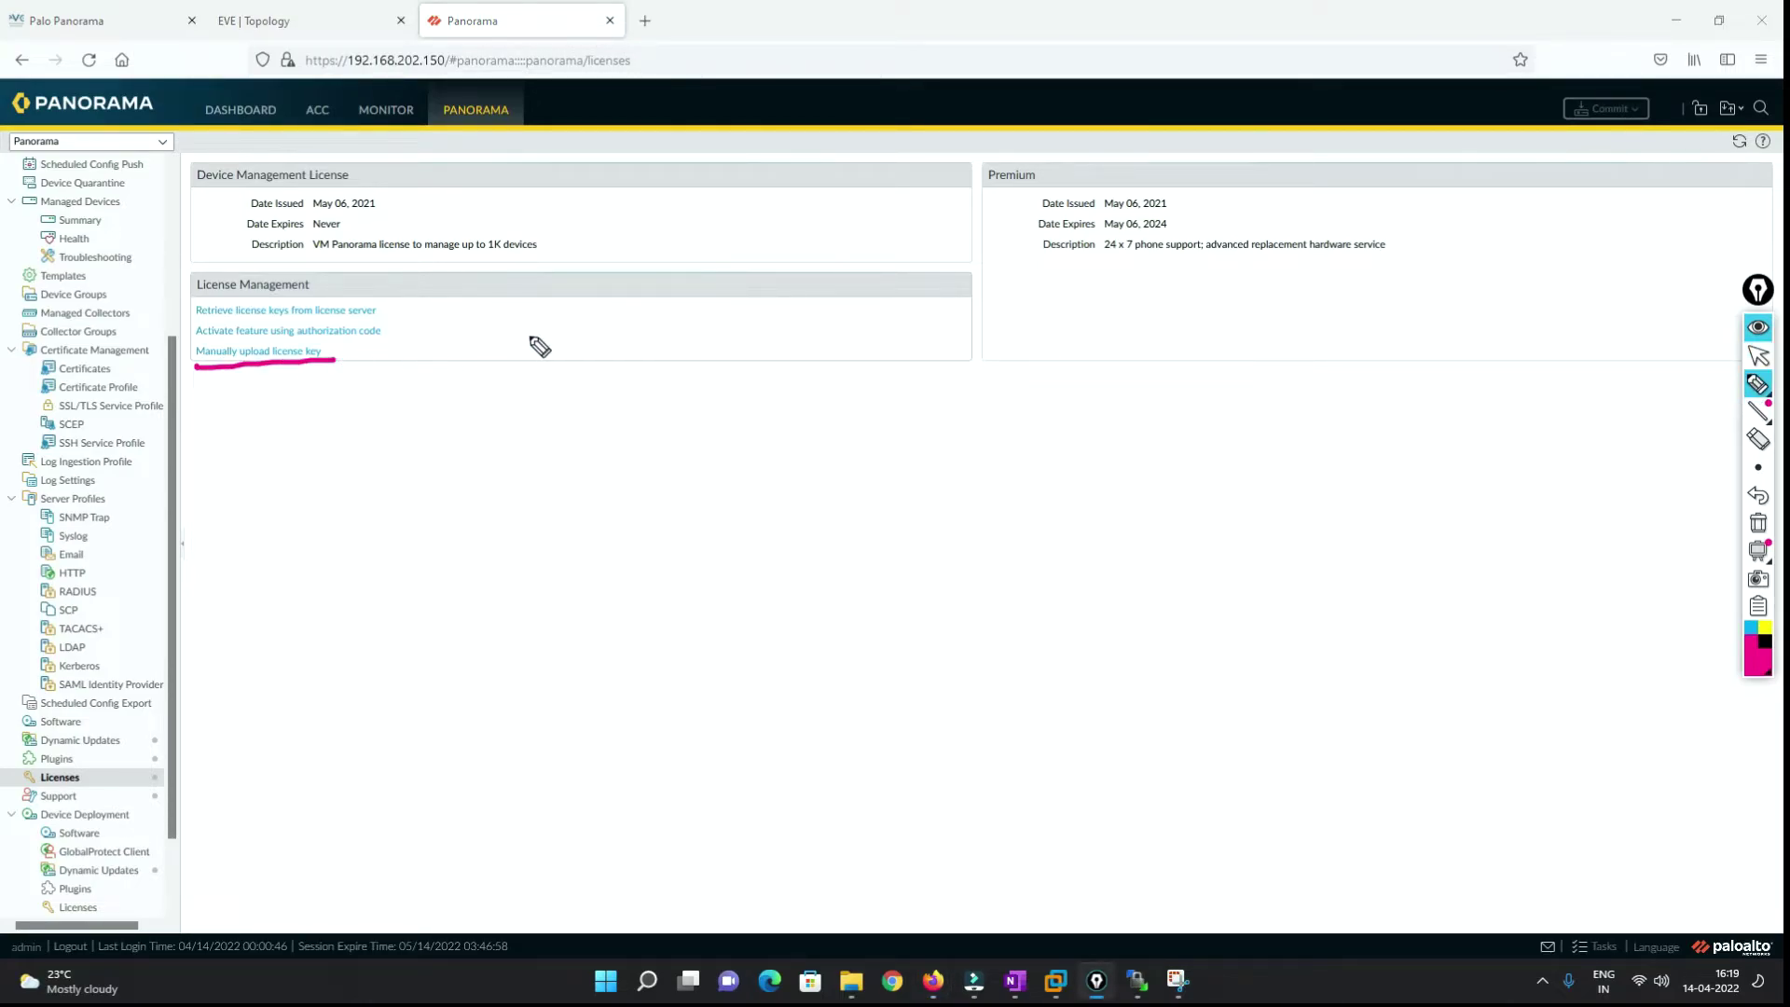
mouse_move(543, 456)
left_mouse_down()
mouse_move(560, 426)
mouse_move(564, 473)
left_mouse_up()
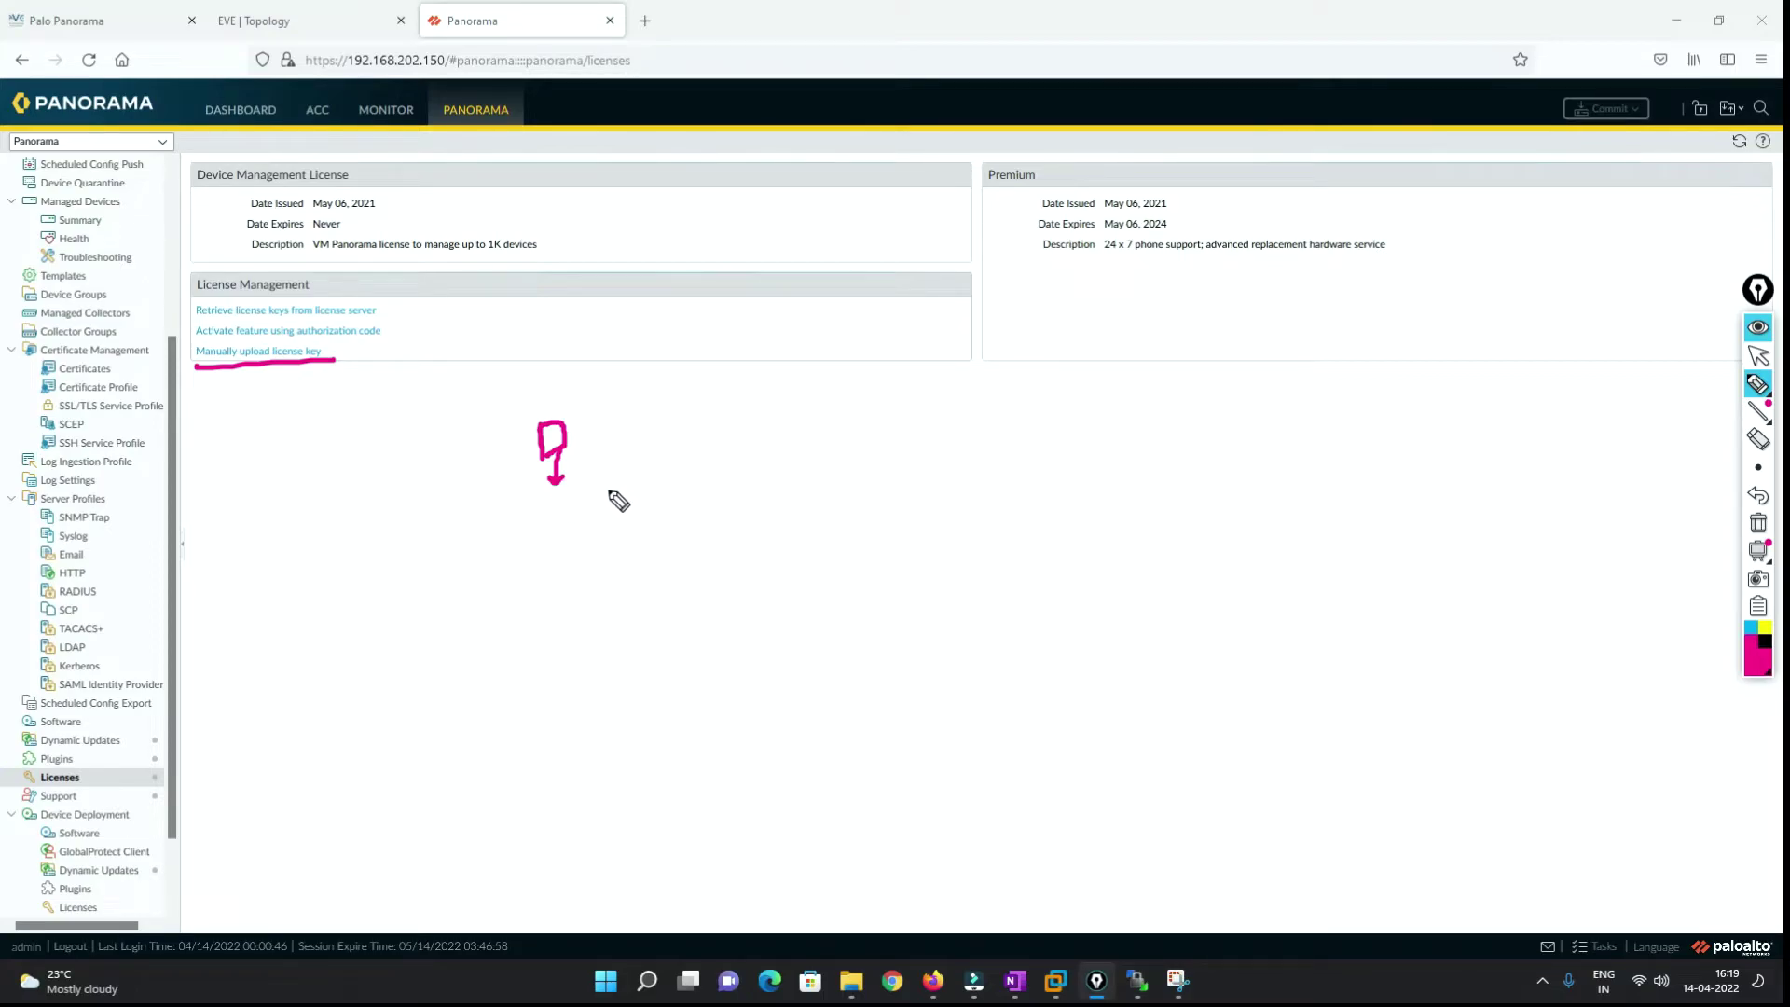
mouse_move(336, 348)
left_mouse_down()
mouse_move(236, 339)
mouse_move(252, 388)
mouse_move(366, 345)
left_mouse_up()
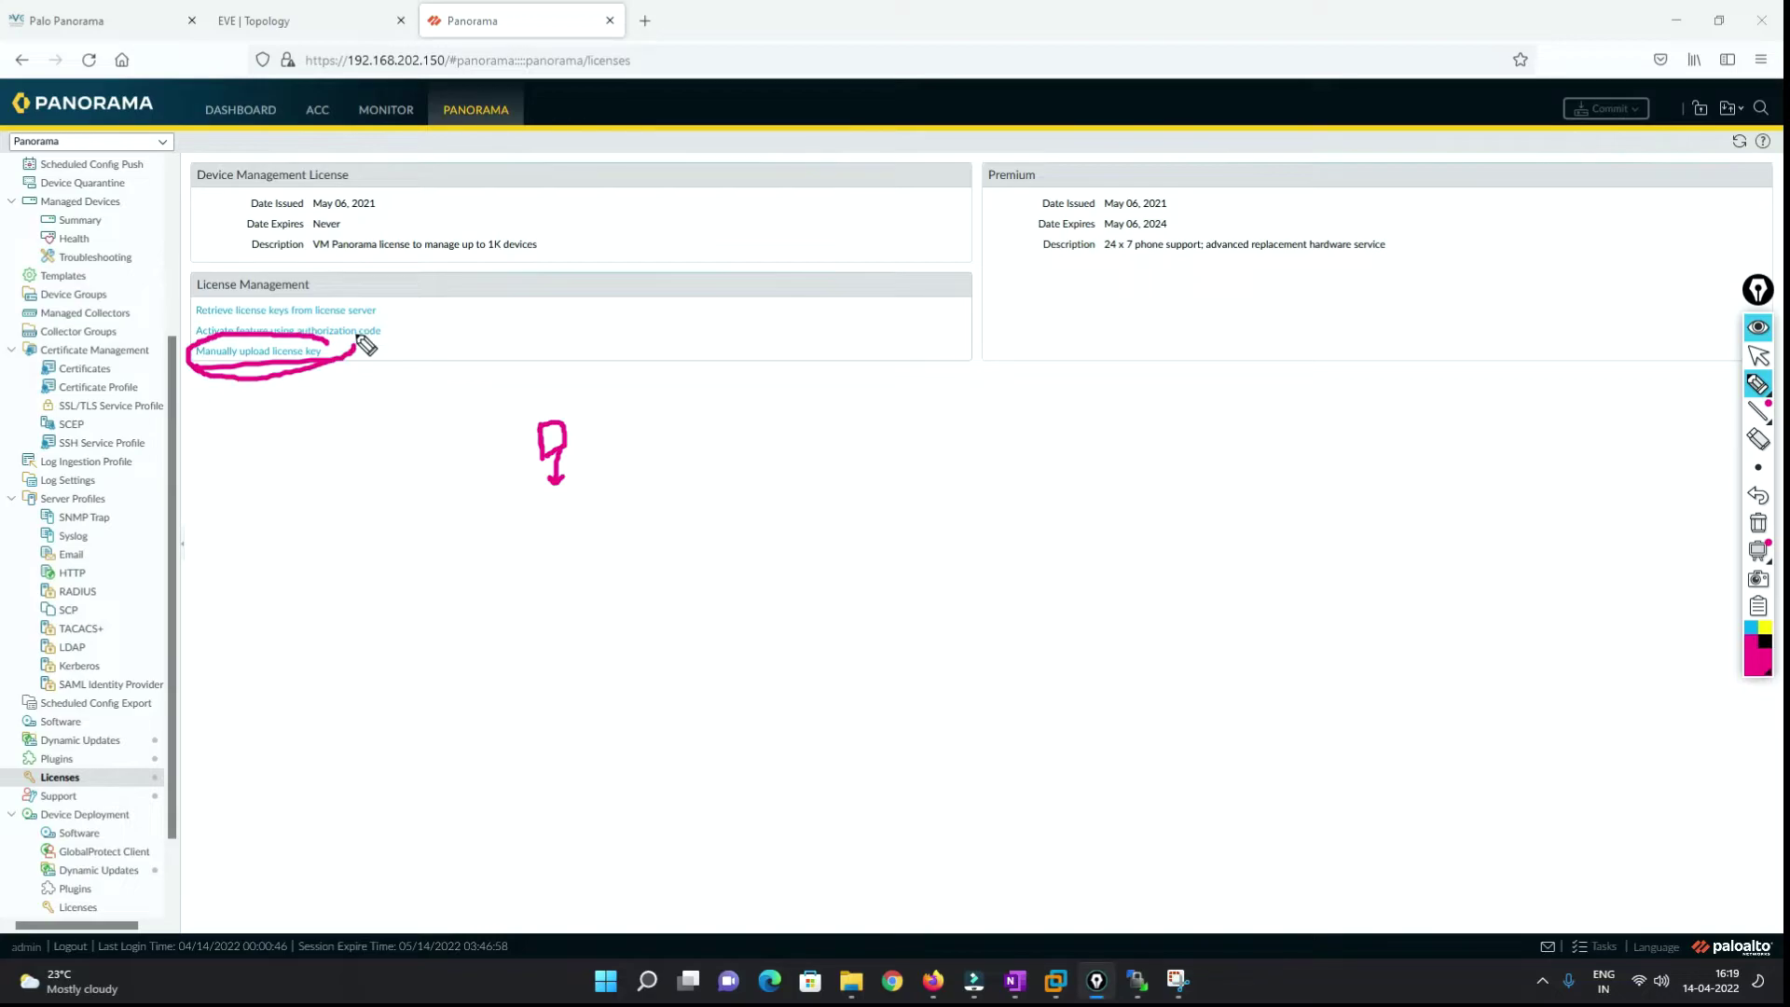
left_click(1759, 355)
left_click(259, 351)
left_click(855, 512)
left_click(1436, 697)
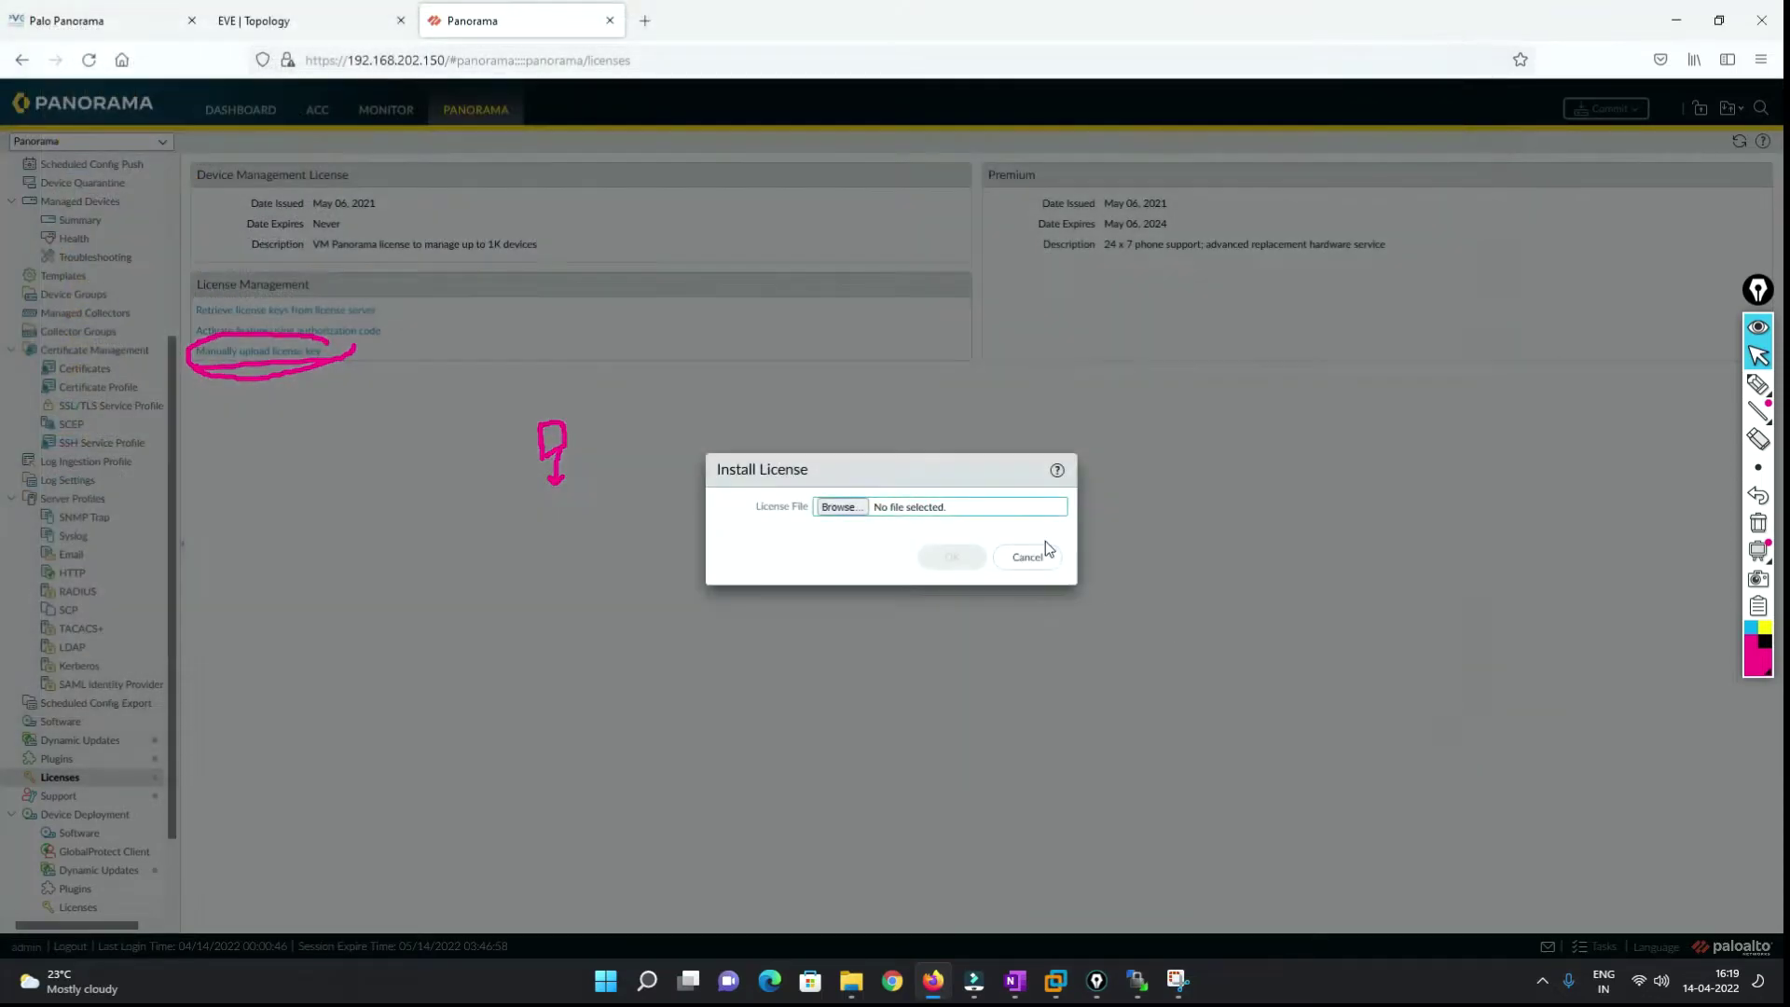
left_click(1022, 563)
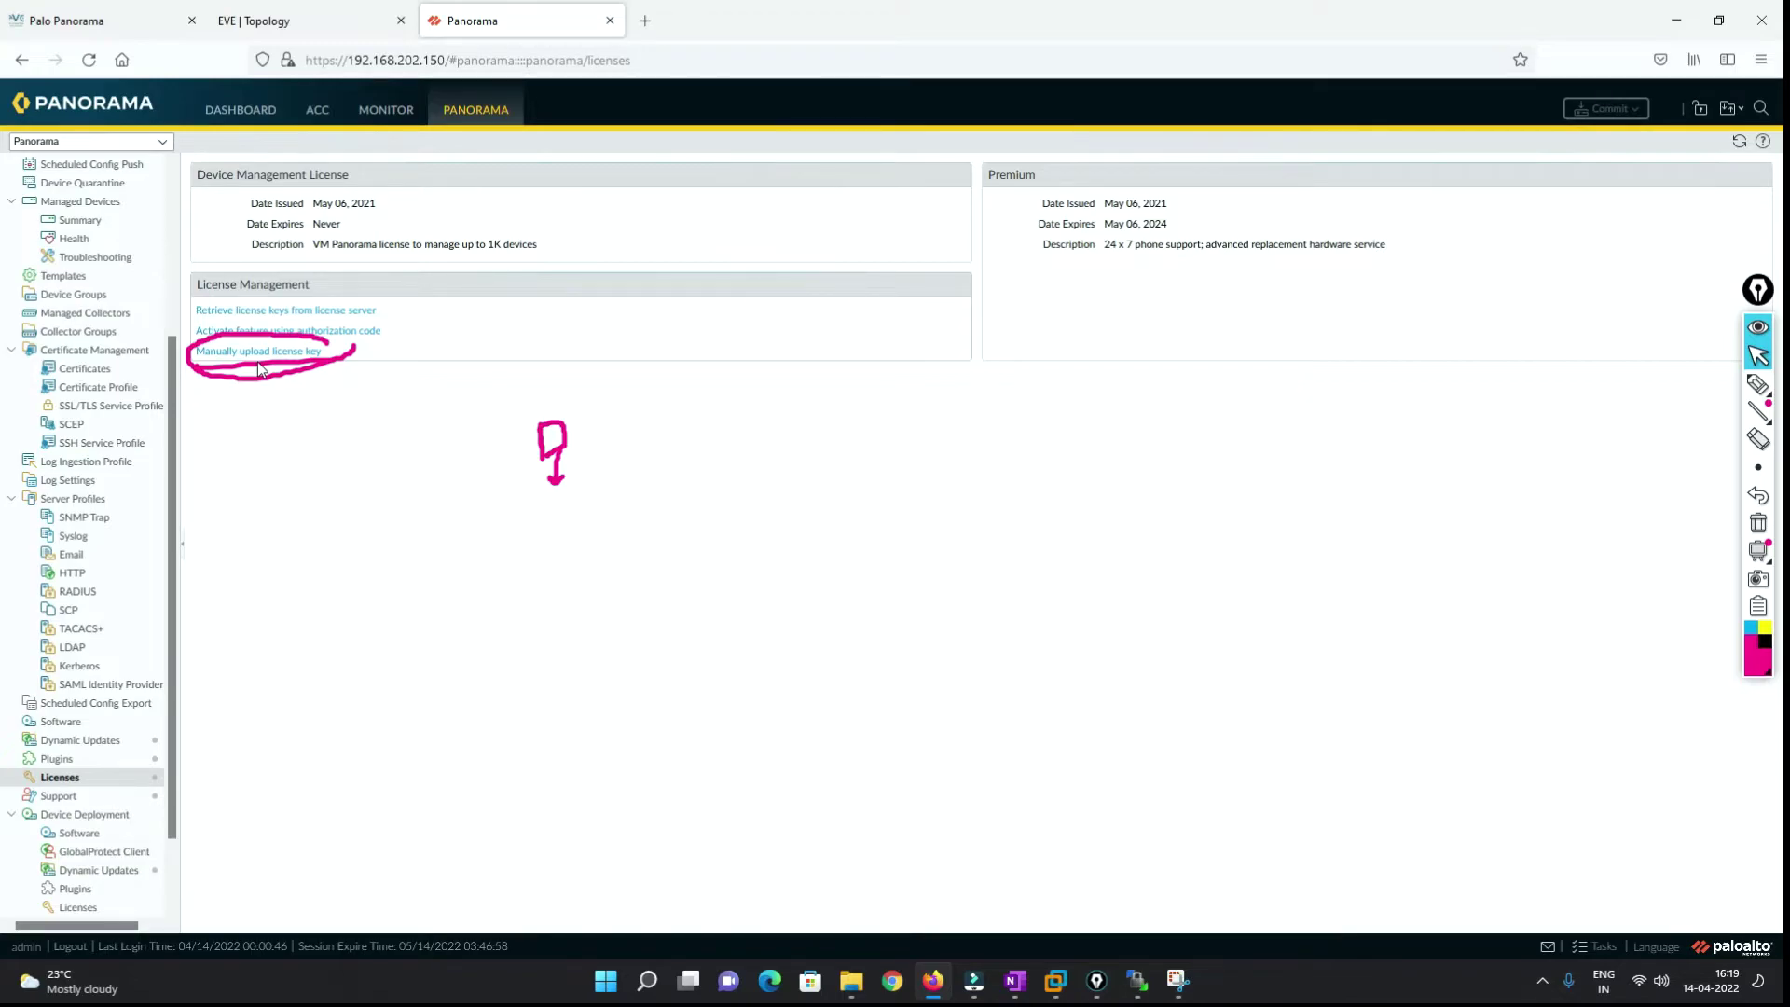
left_click(1759, 523)
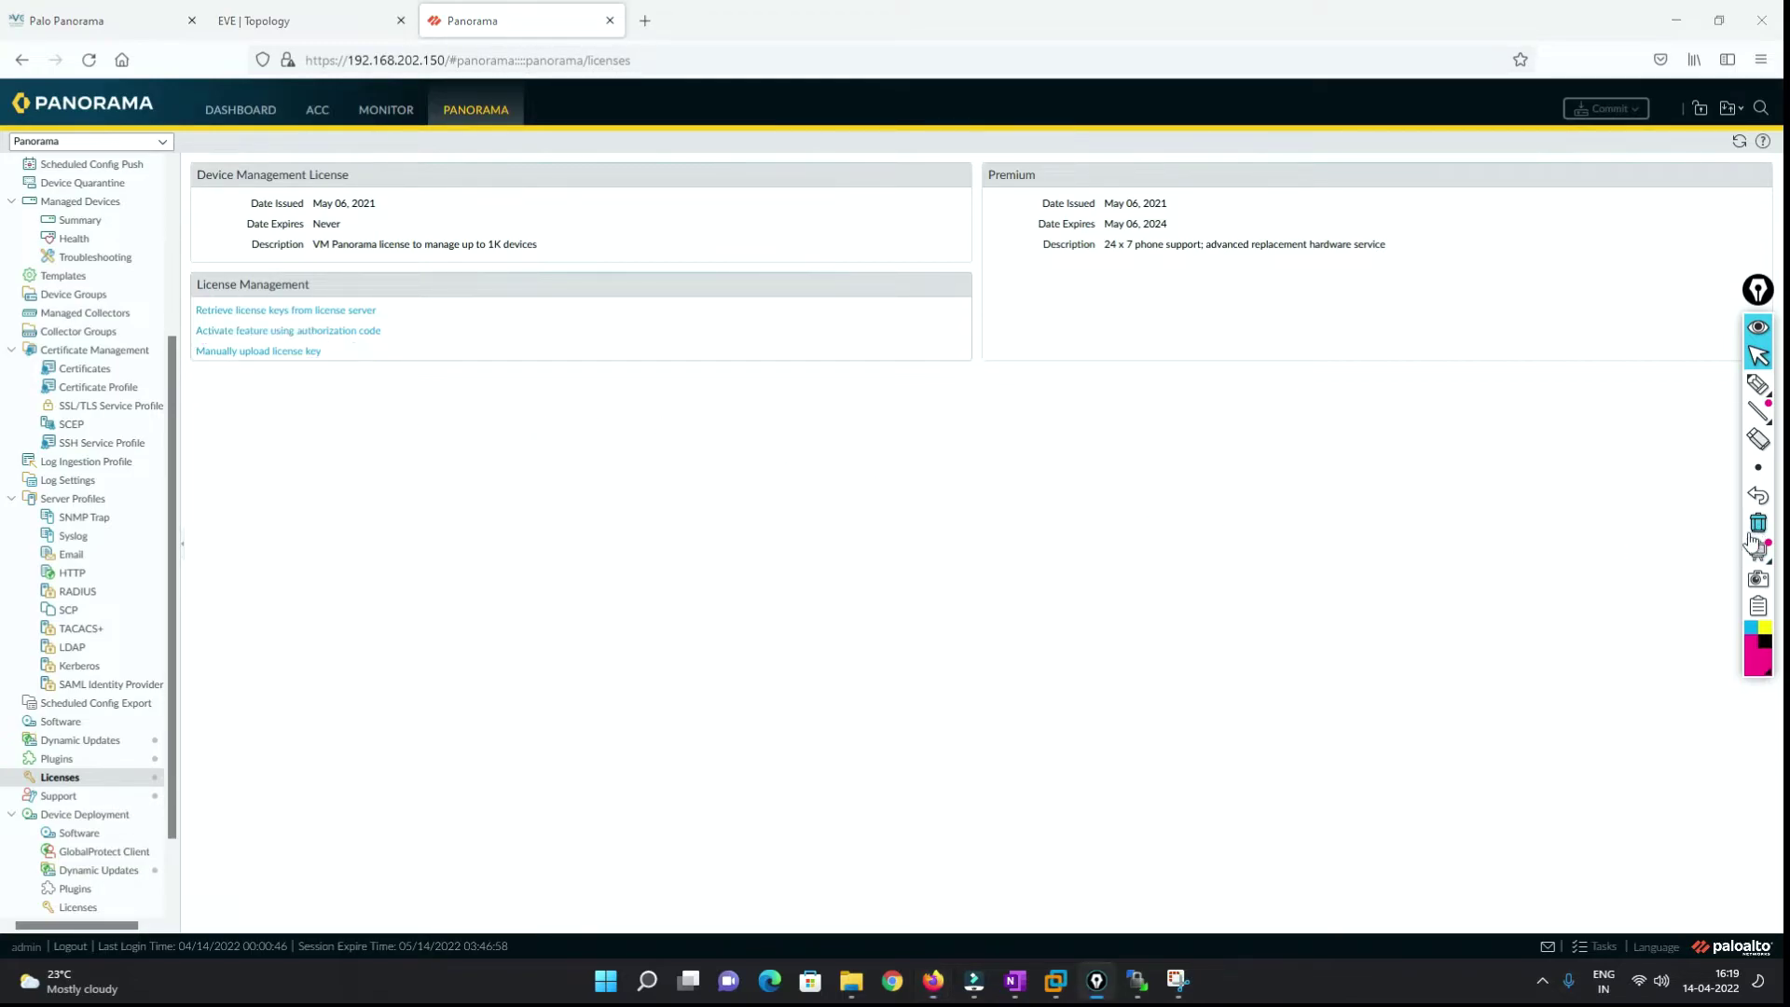
scroll(112, 252, "up", 5)
Underline agenda item 3, Configuration of General setting, then return to Panorama's Setup page.
left_click(96, 174)
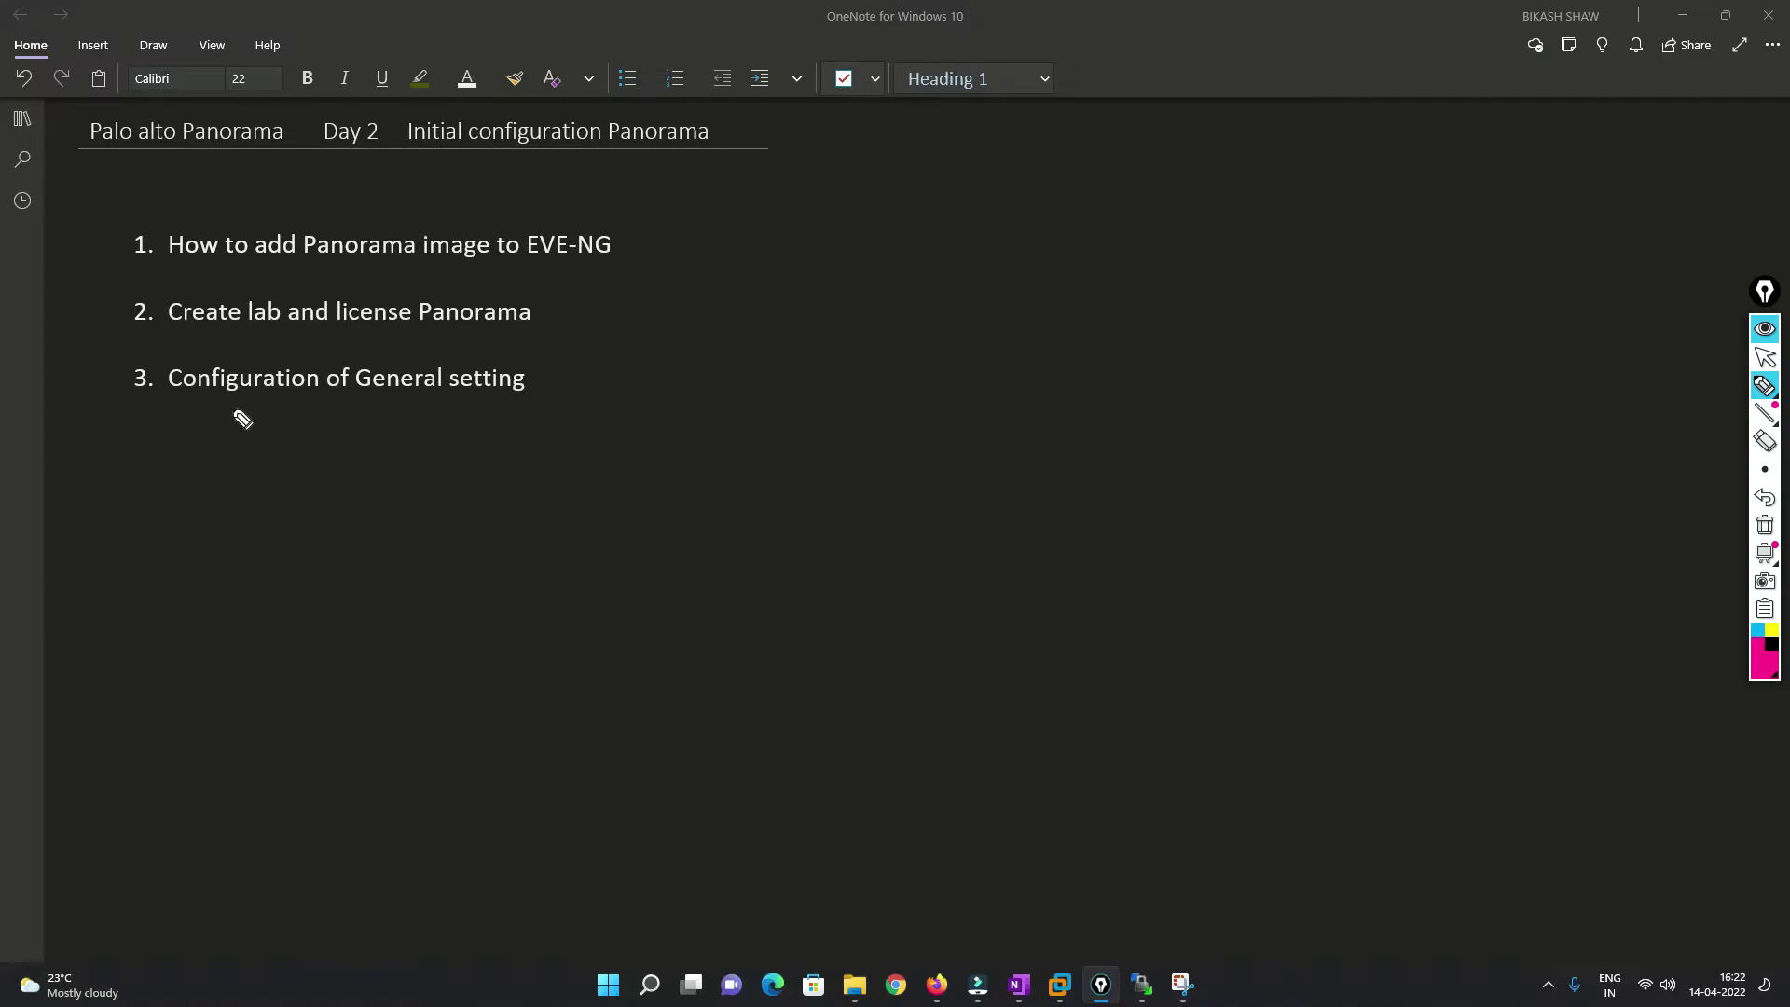
left_click_drag(220, 409, 538, 407)
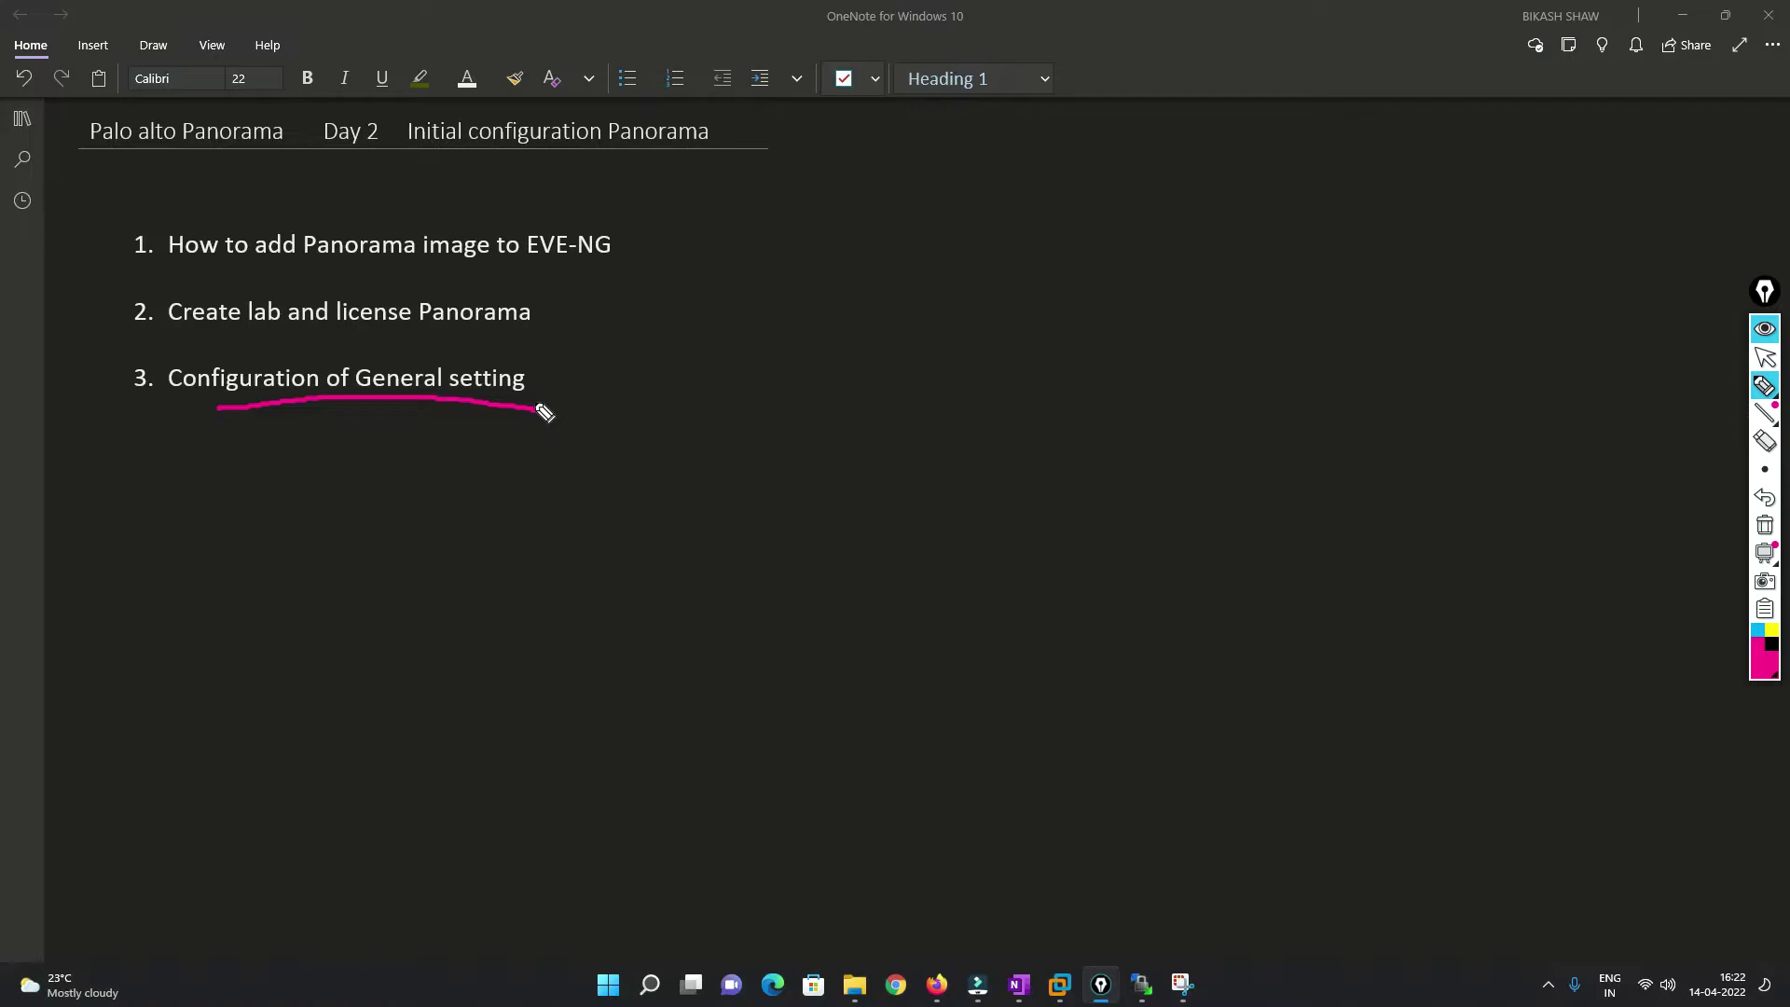
left_click(1765, 525)
left_click(1766, 361)
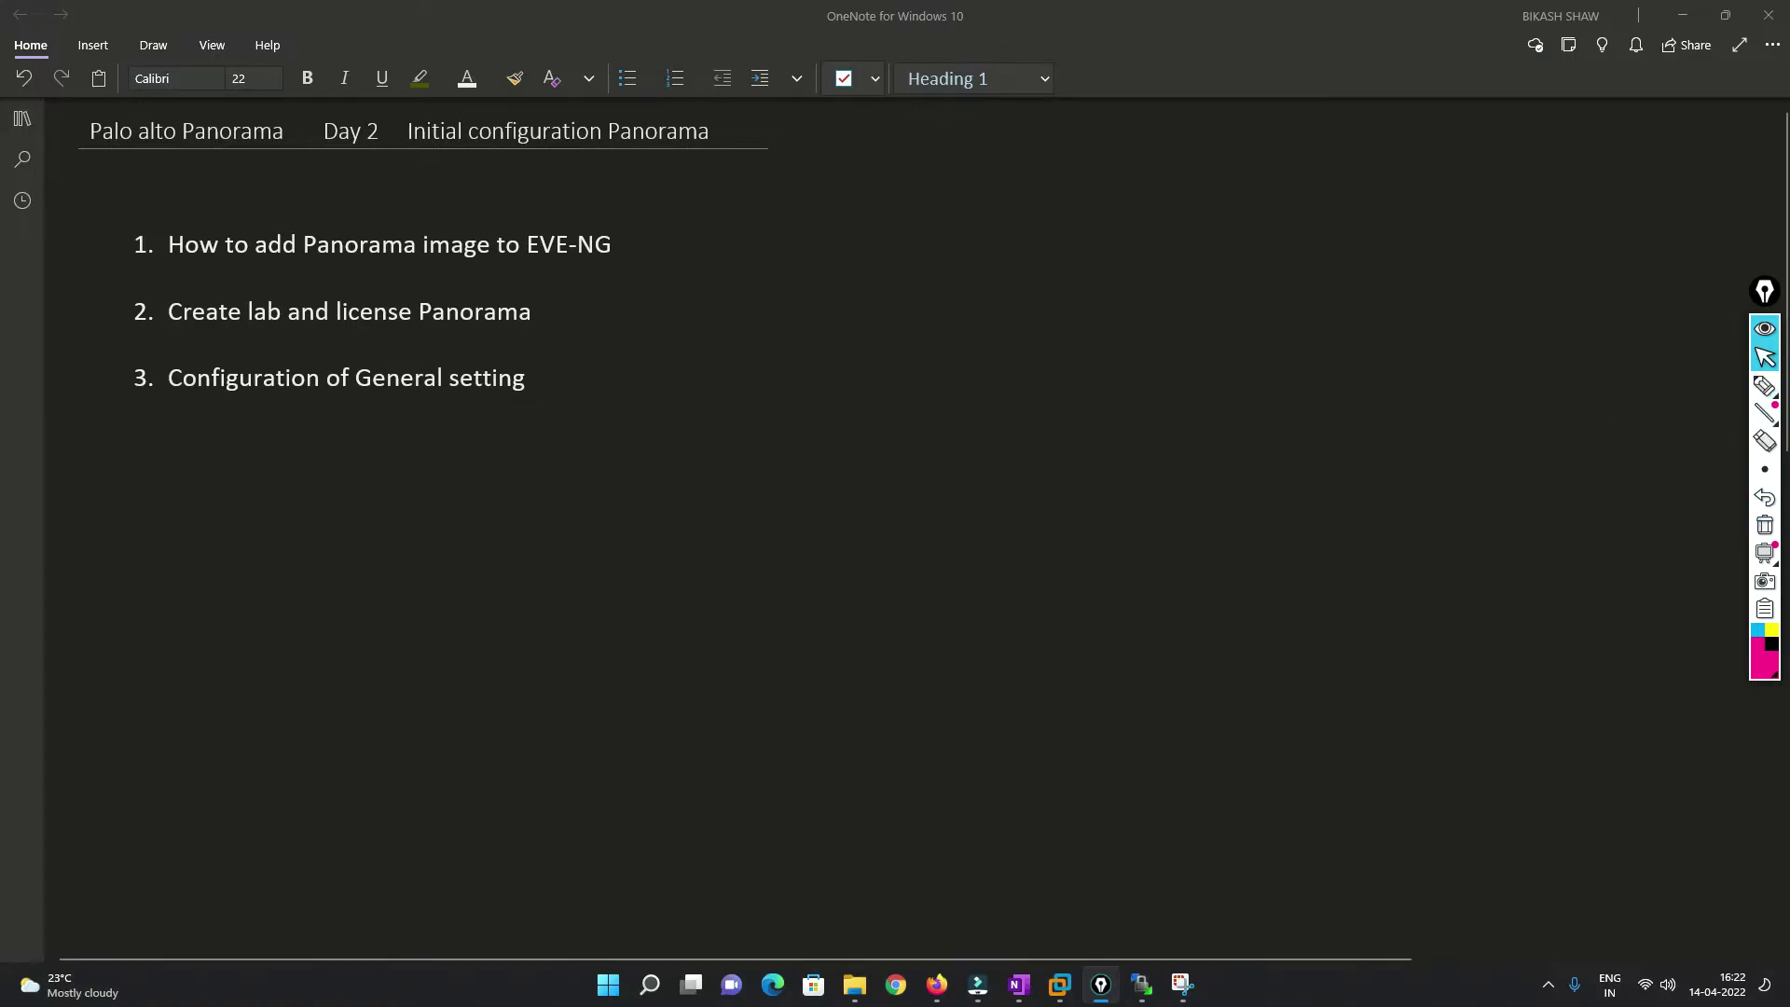
left_click(938, 989)
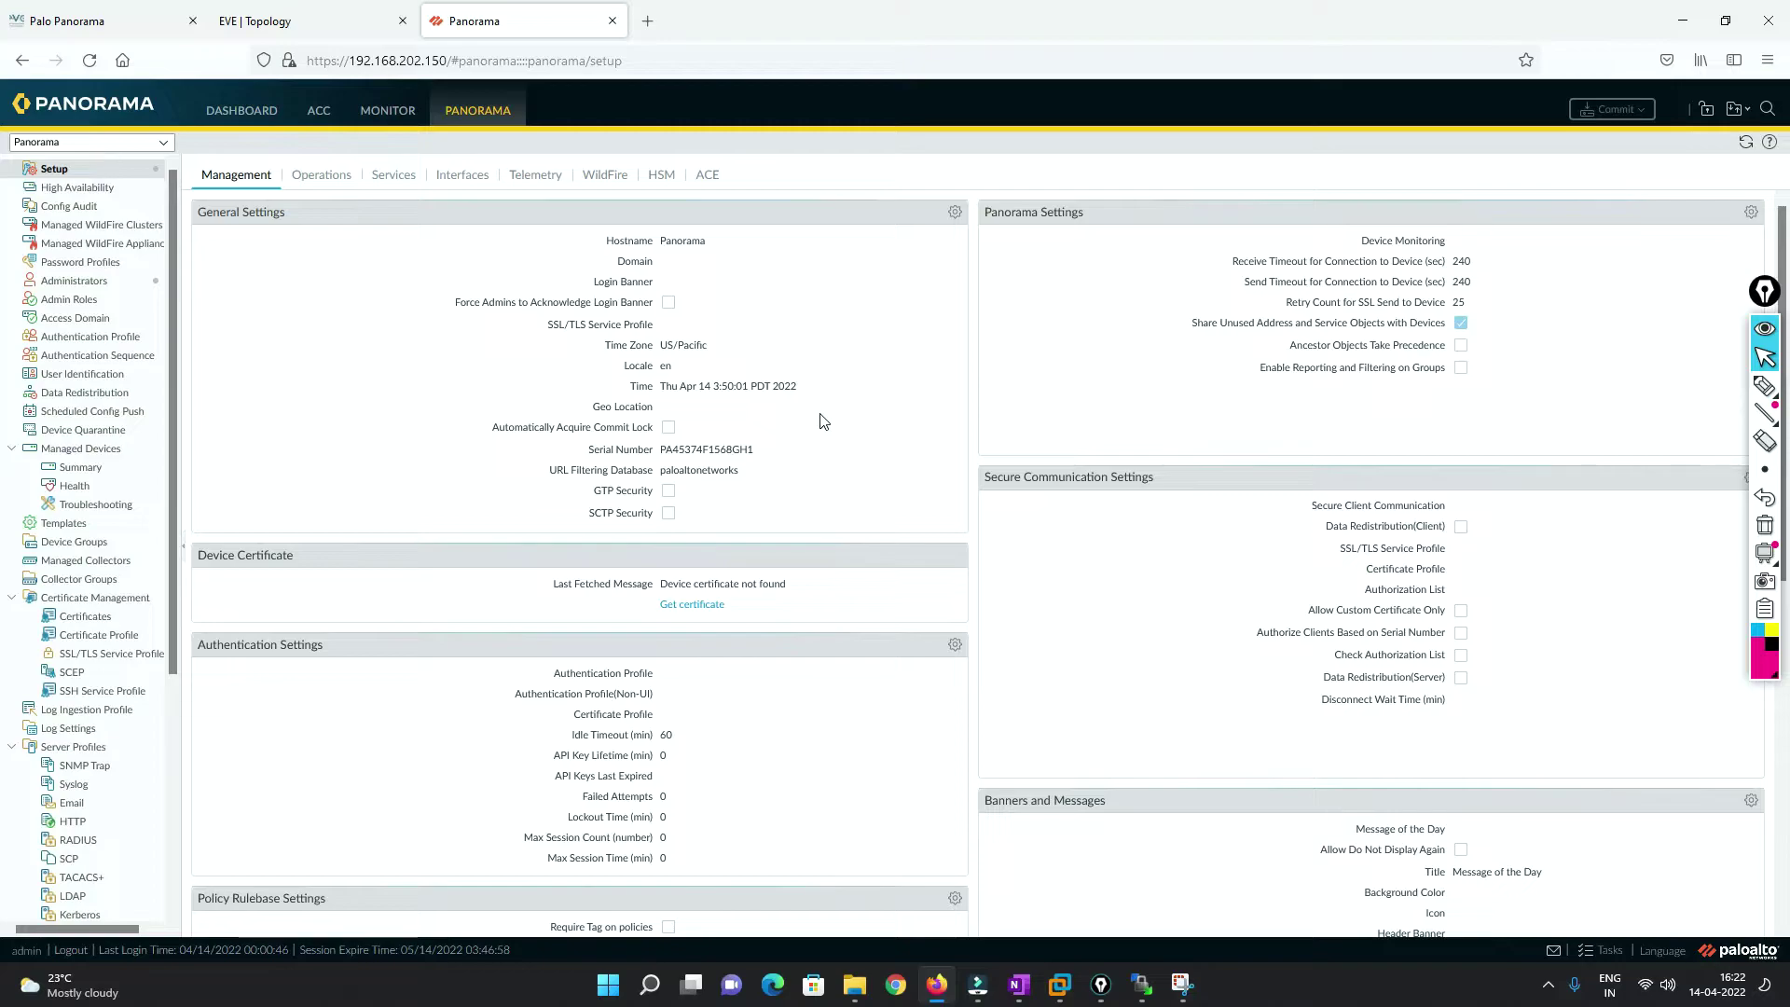
left_click(956, 214)
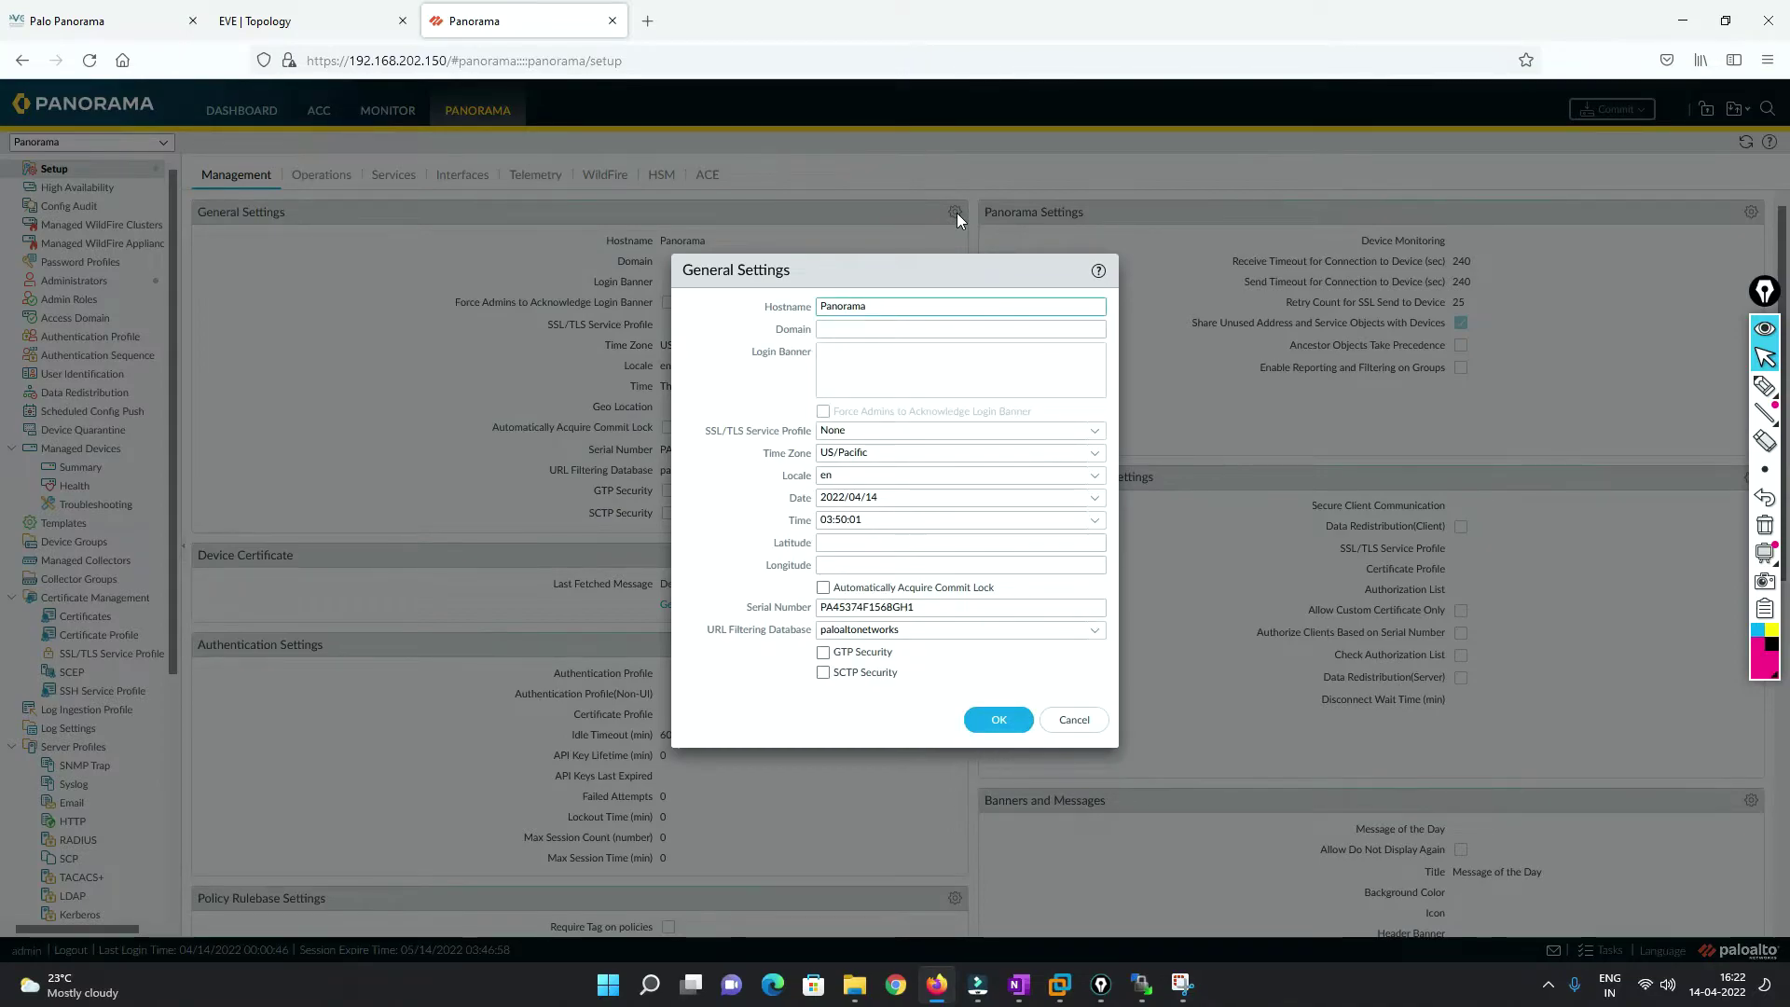
left_click(837, 365)
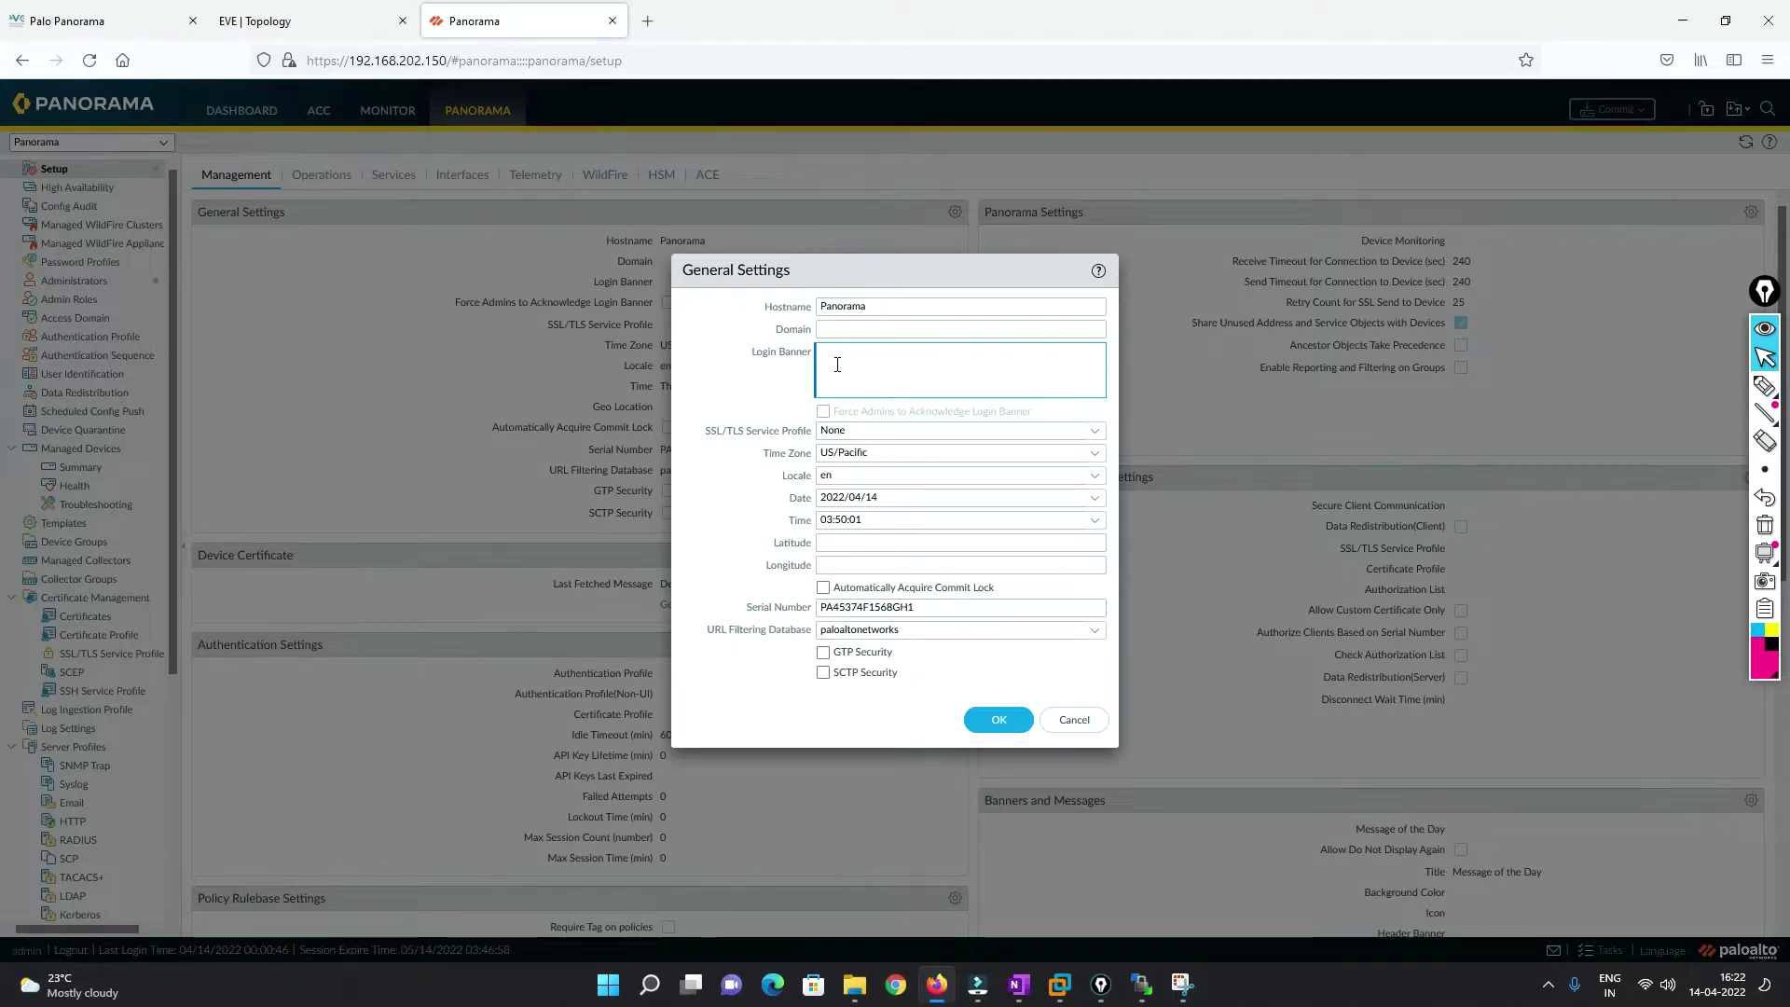
type("this")
key("BackSpace")
key("BackSpace")
key("BackSpace")
left_click(871, 329)
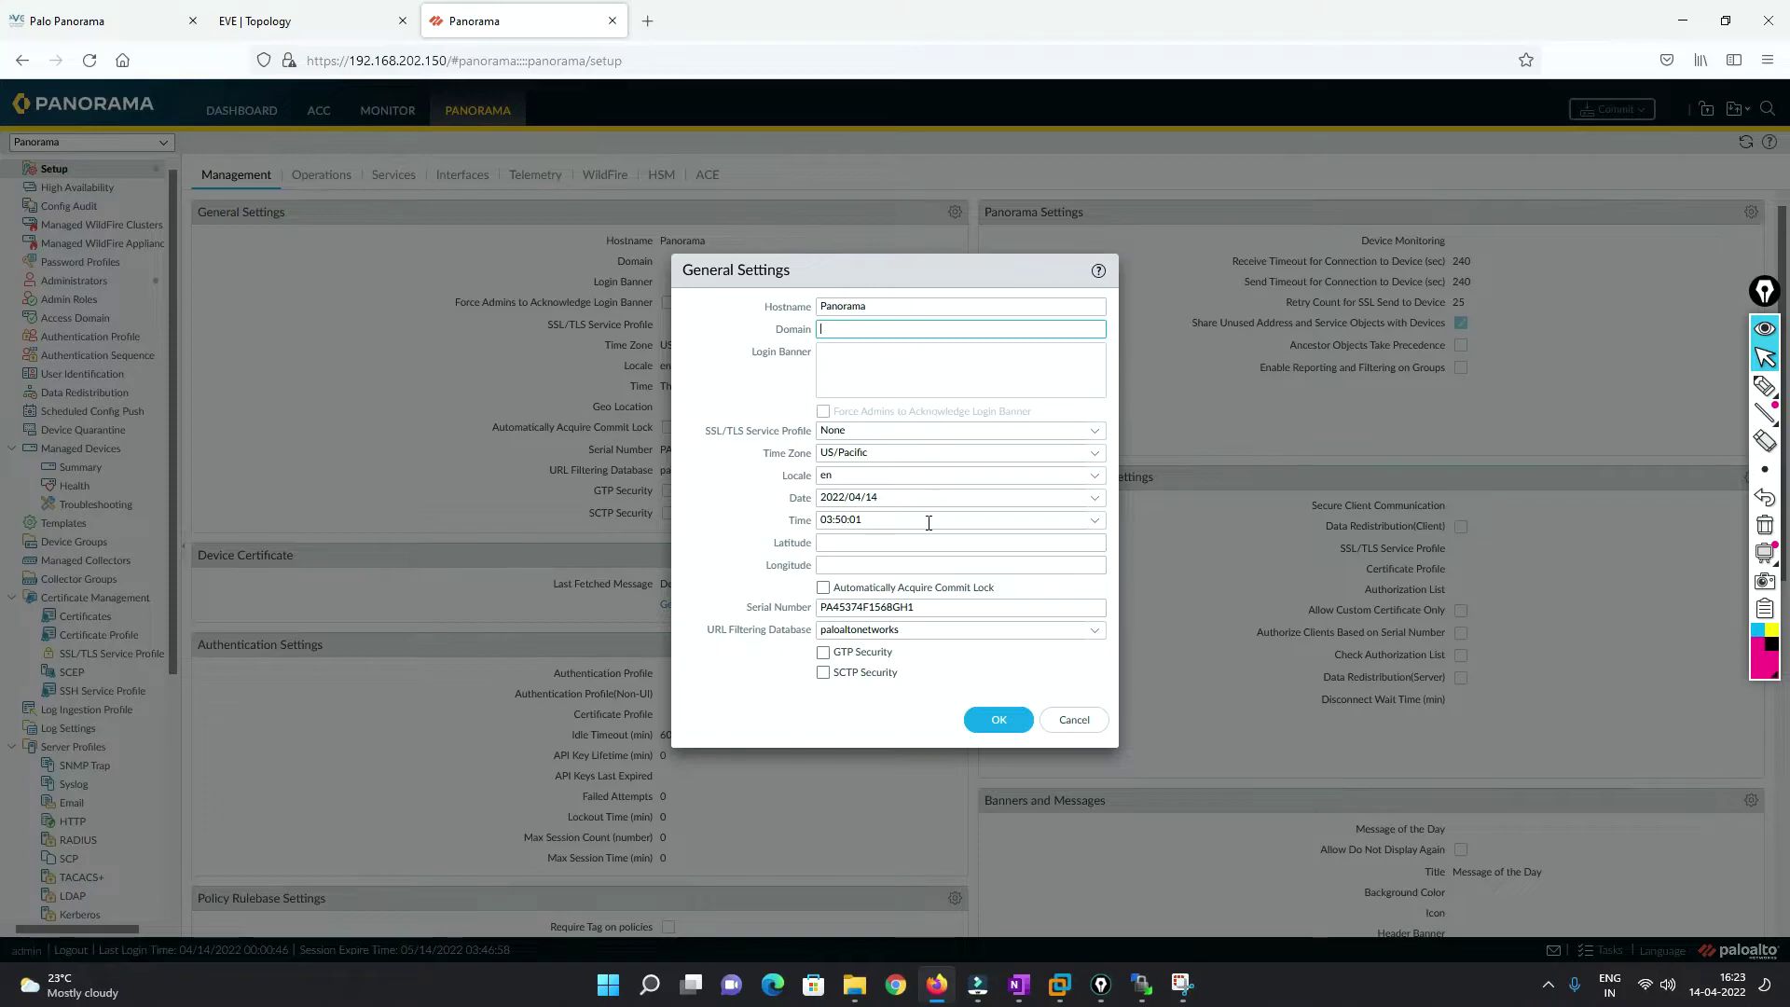
left_click(1097, 455)
left_click(1099, 456)
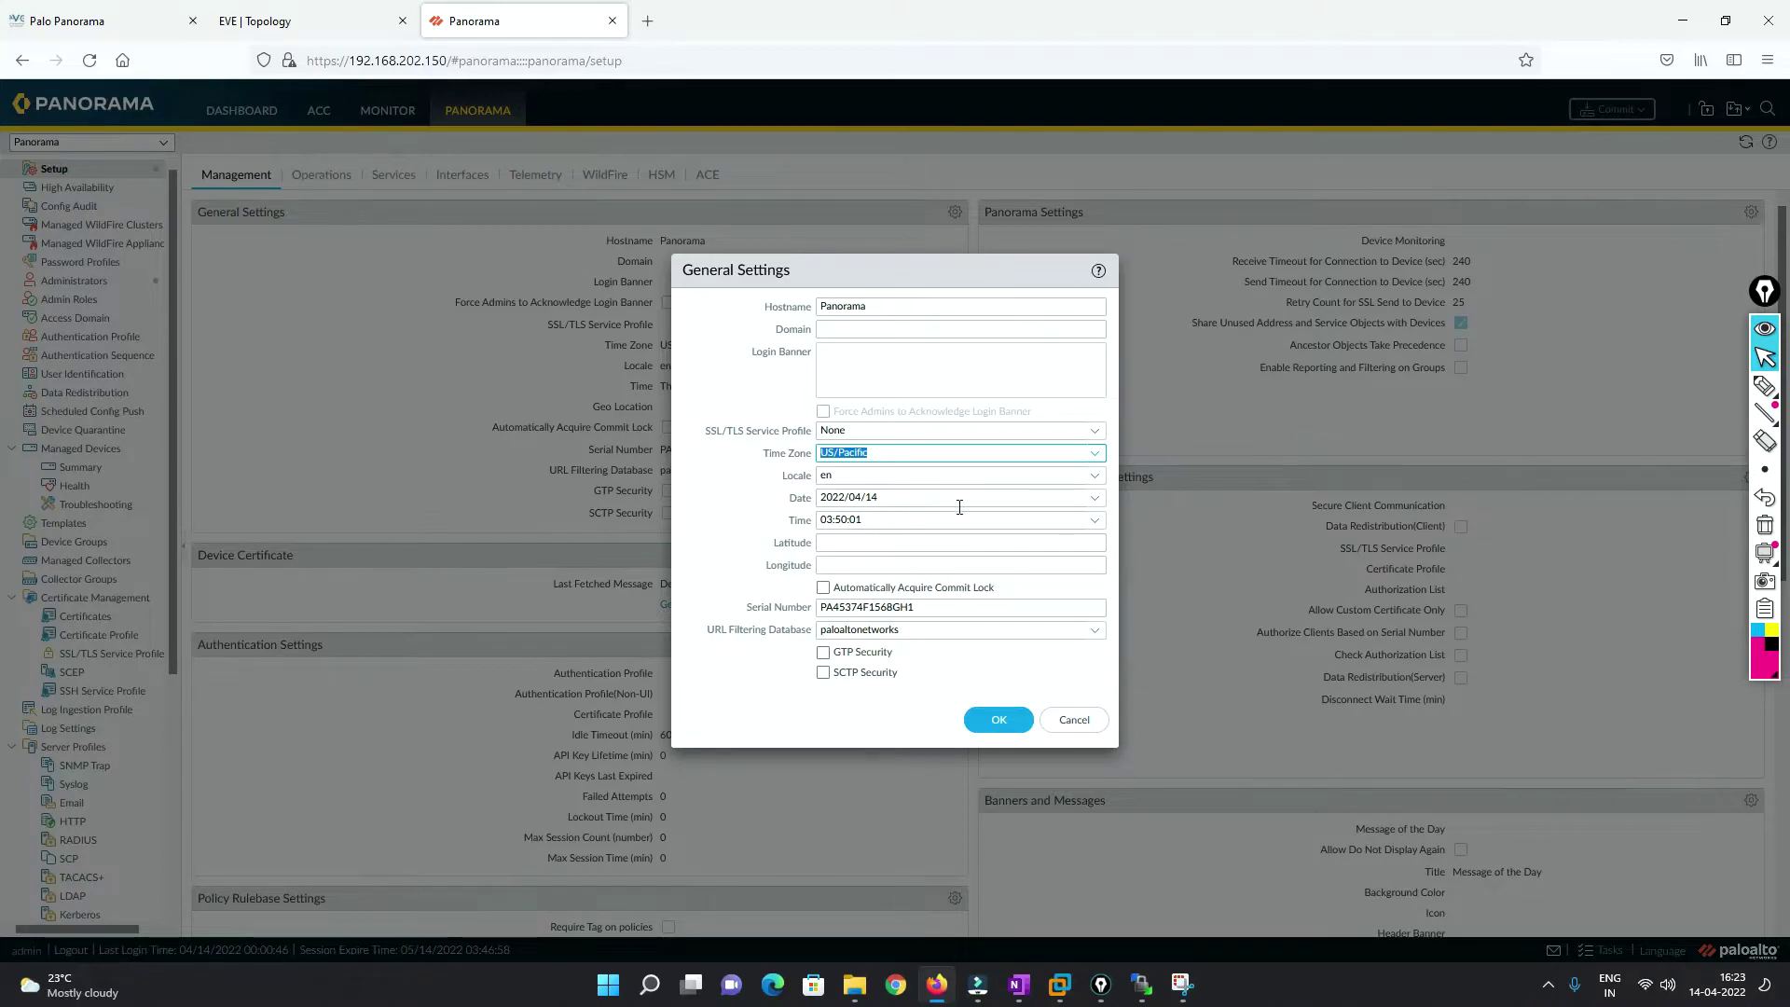
left_click(1050, 720)
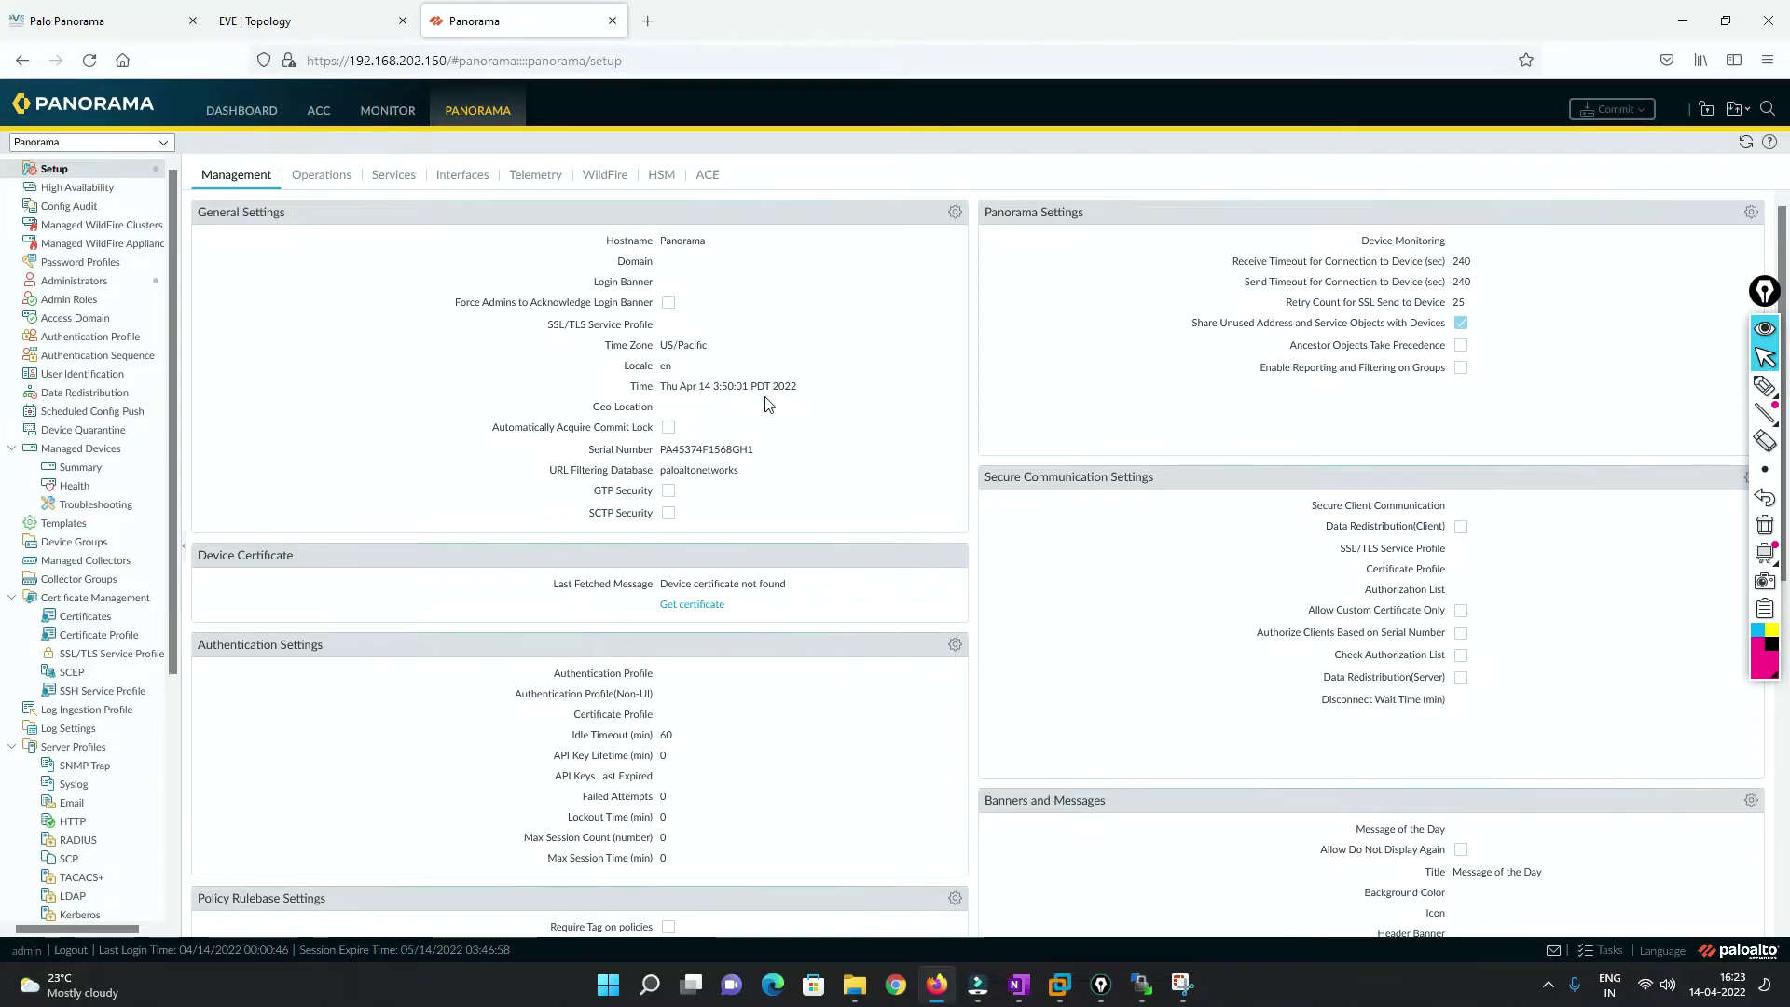
scroll(754, 411, "down", 3)
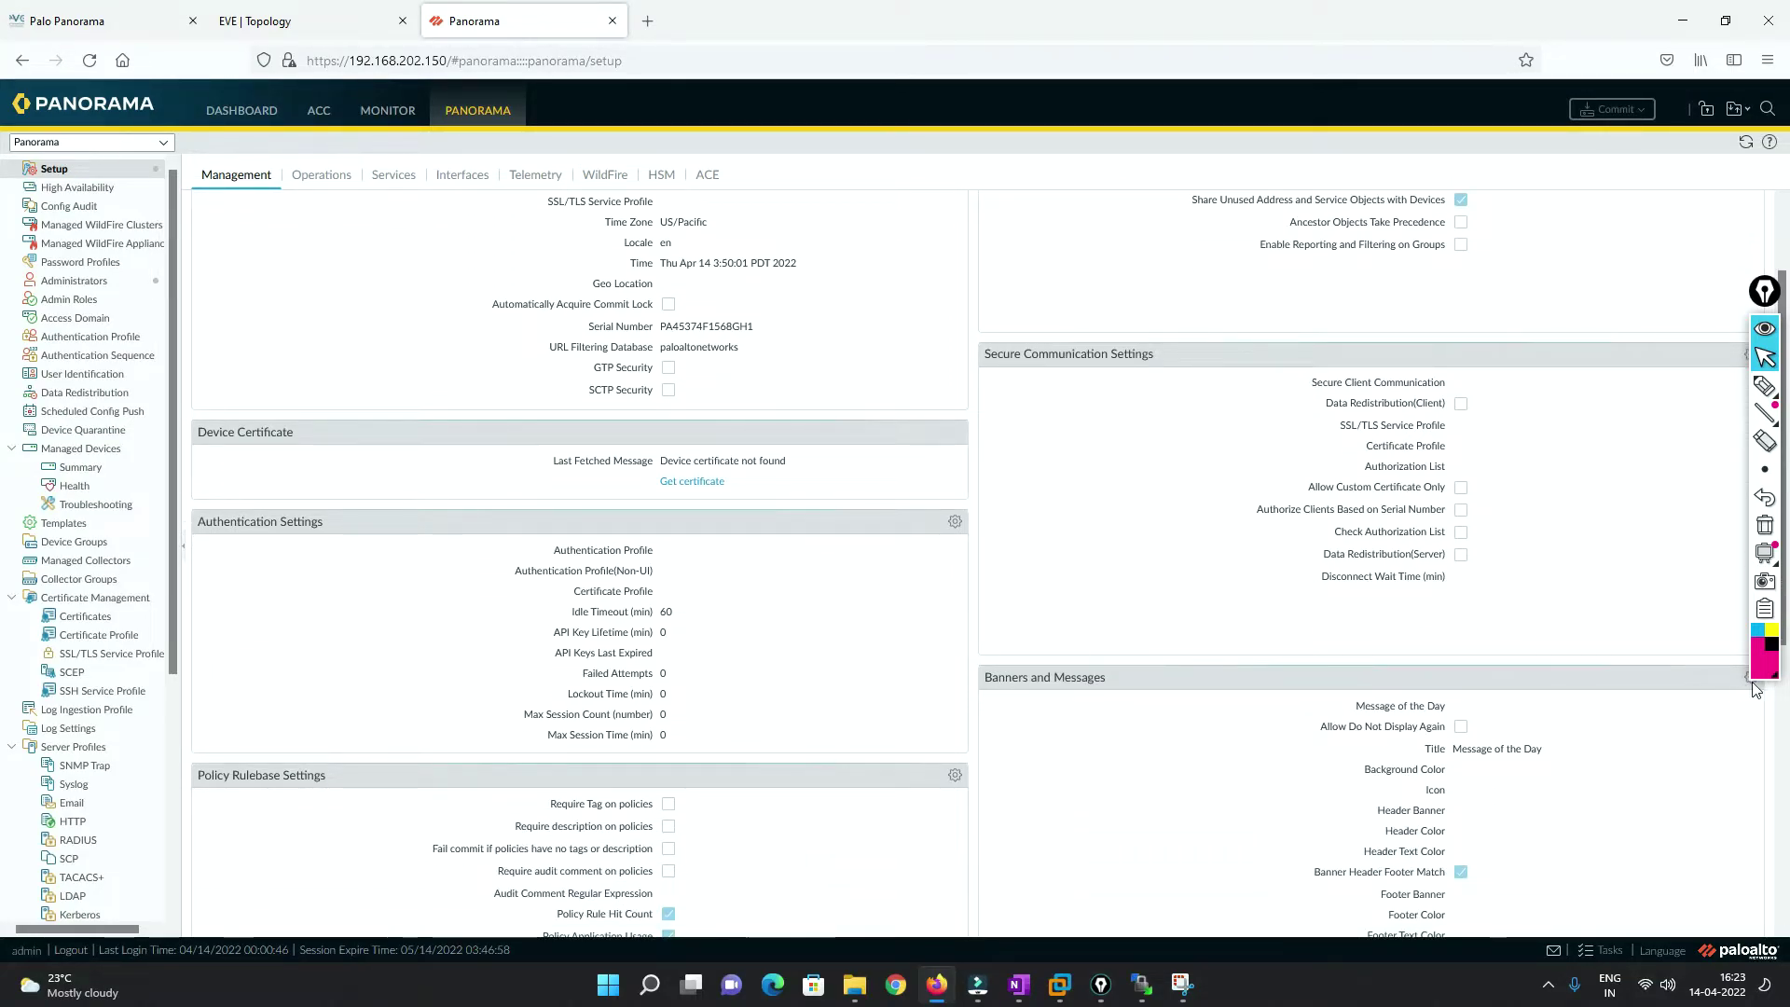
left_click(1754, 690)
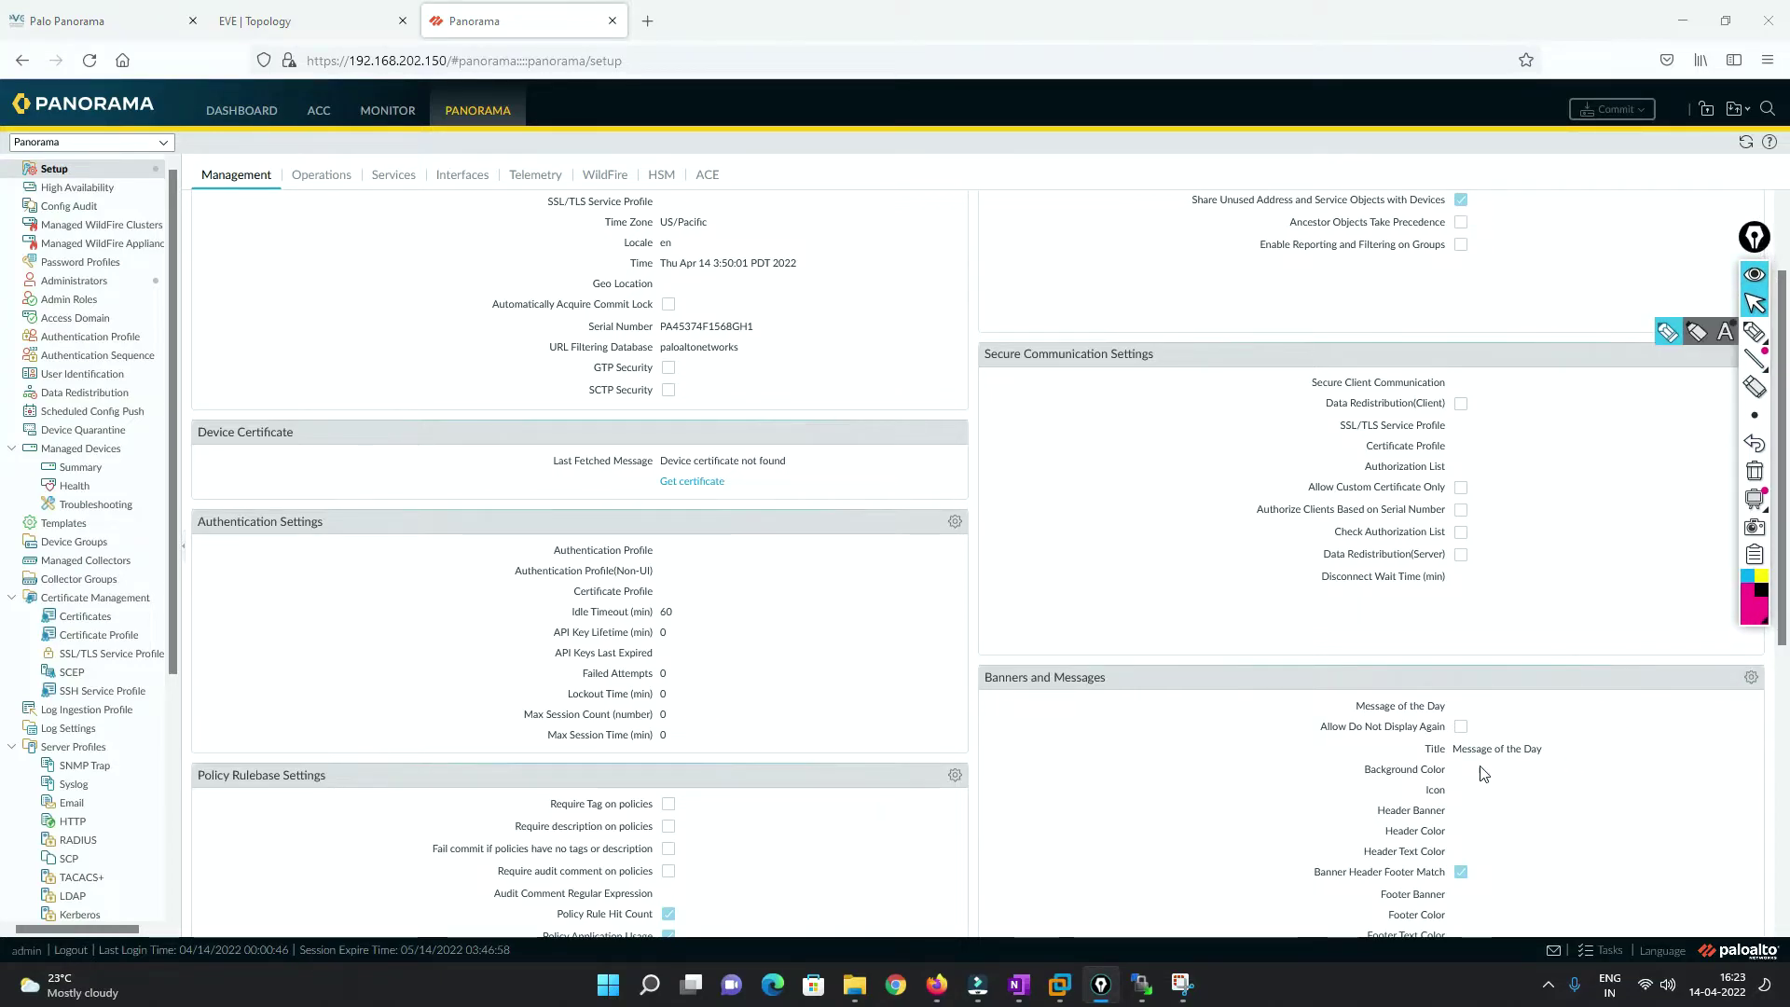
left_click(1752, 677)
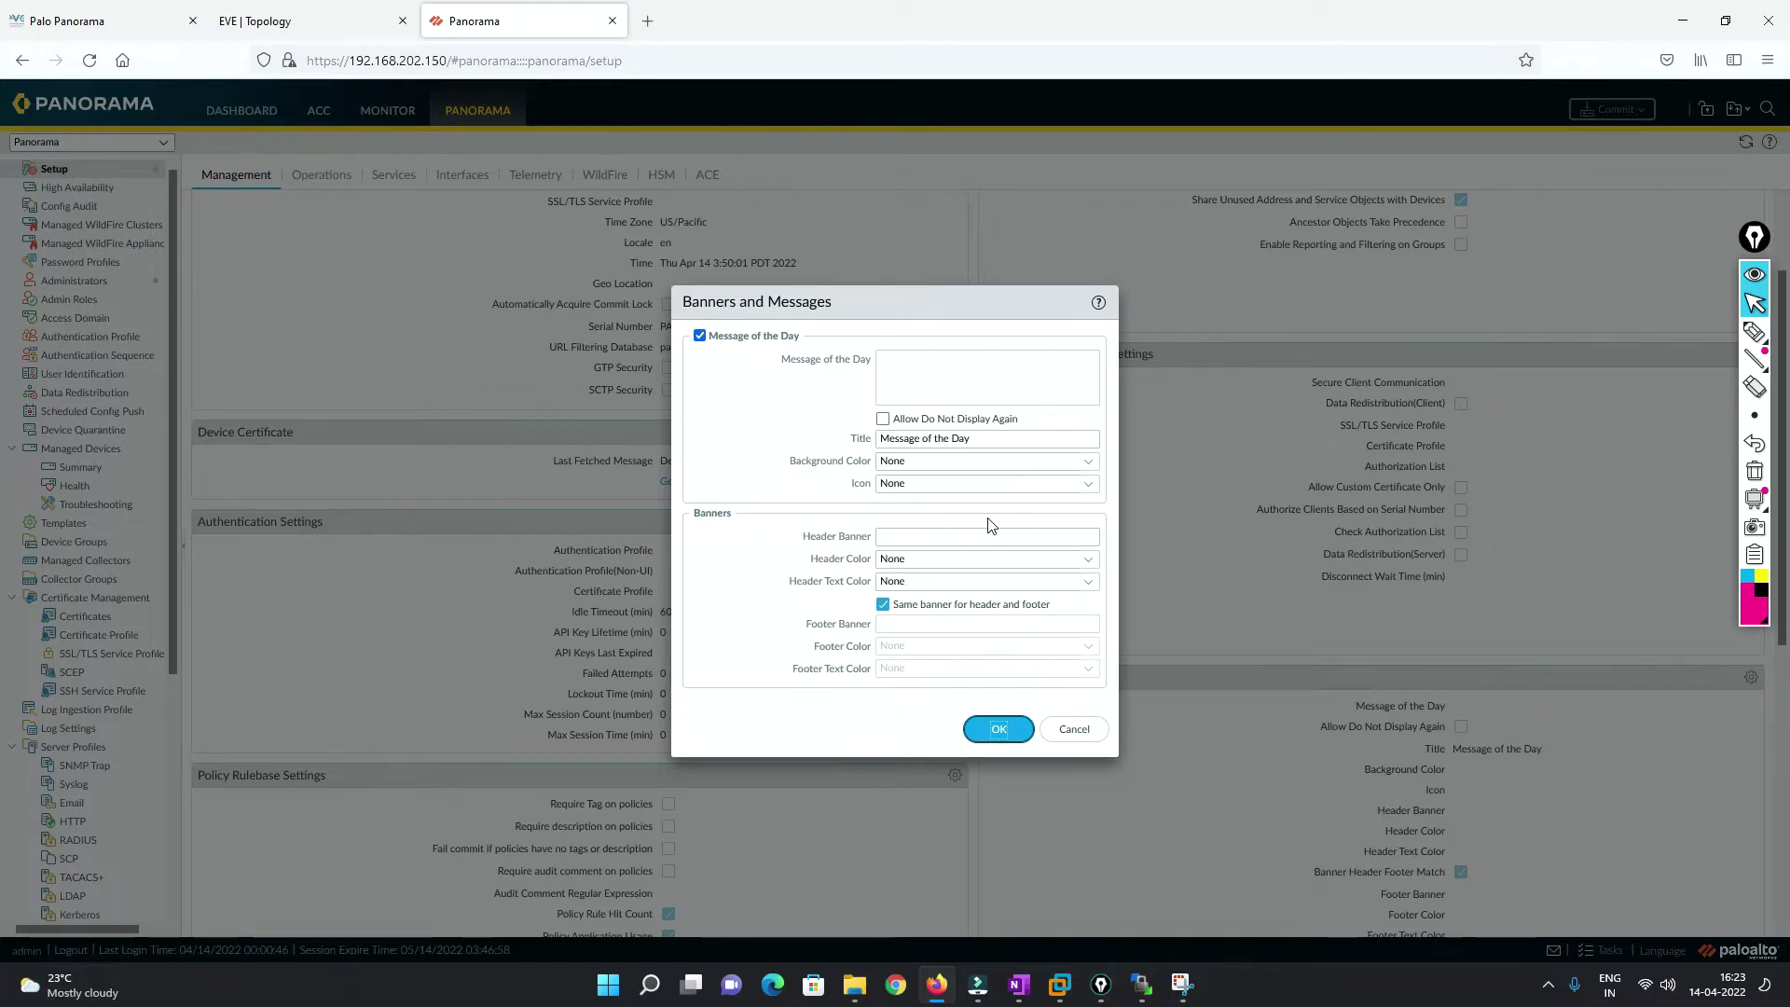
left_click(1071, 730)
scroll(810, 673, "down", 3)
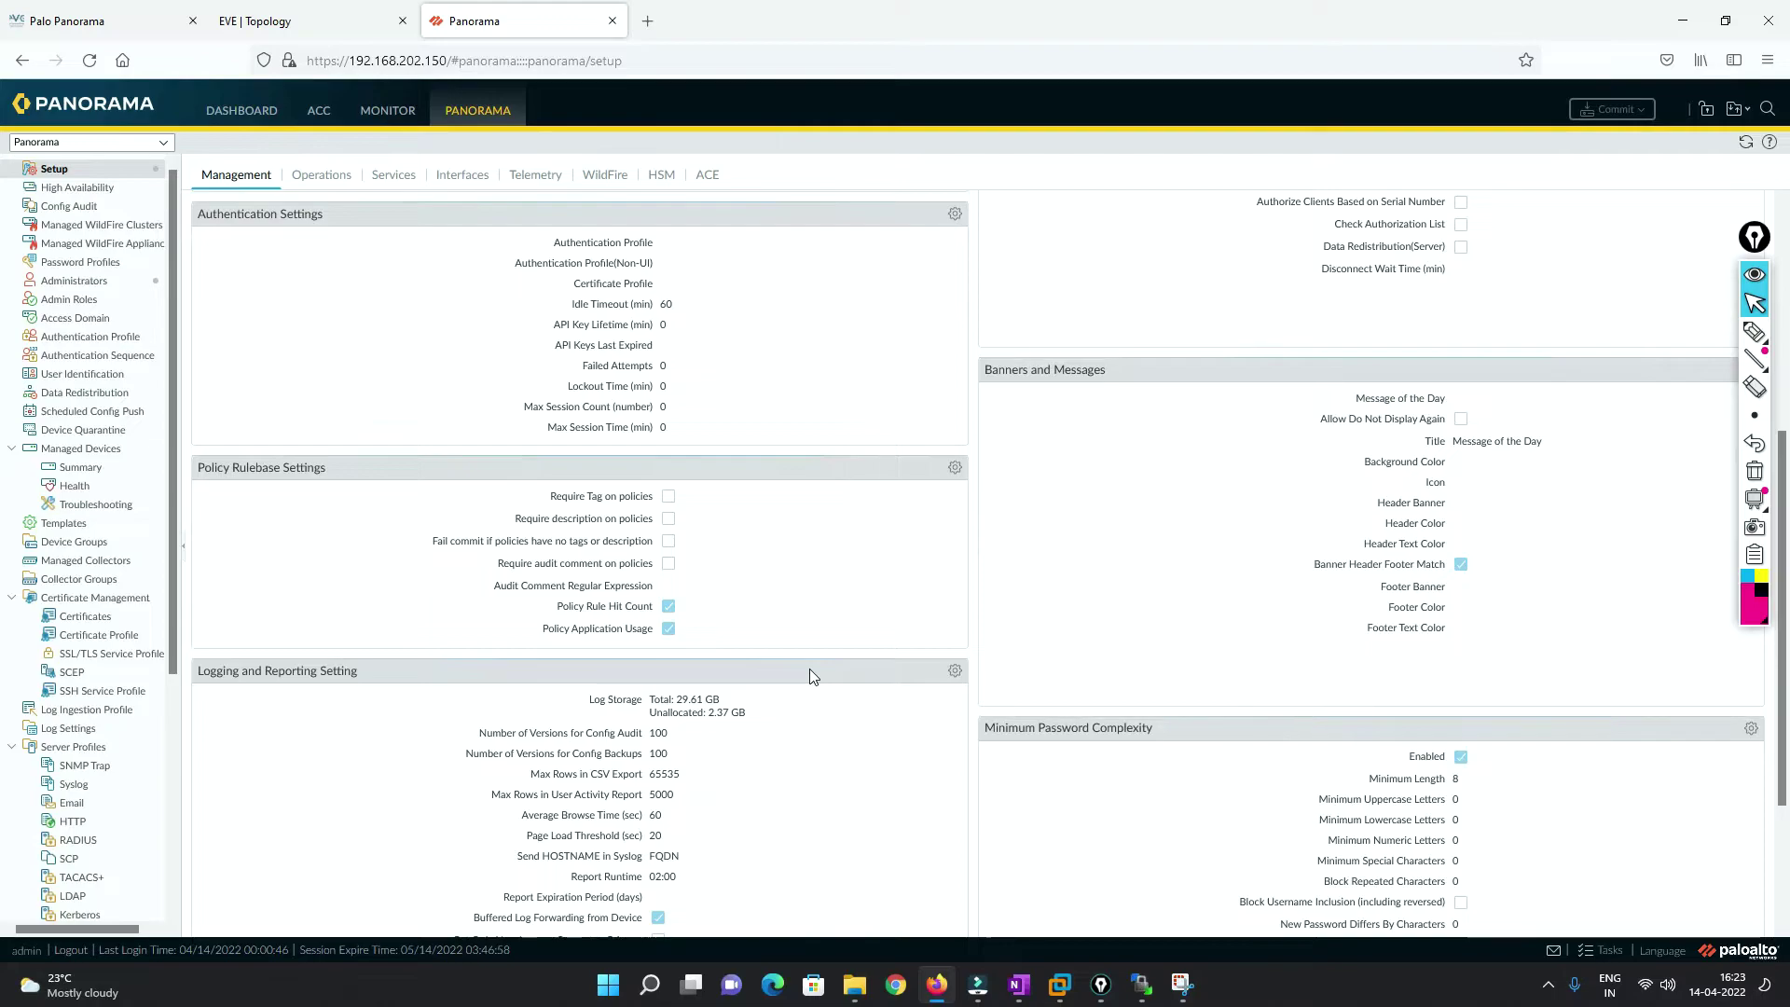
scroll(809, 672, "up", 5)
Inspect the Services settings (primary DNS 8.8.8.8, NTP, proxy) and cancel without changes.
left_click(321, 175)
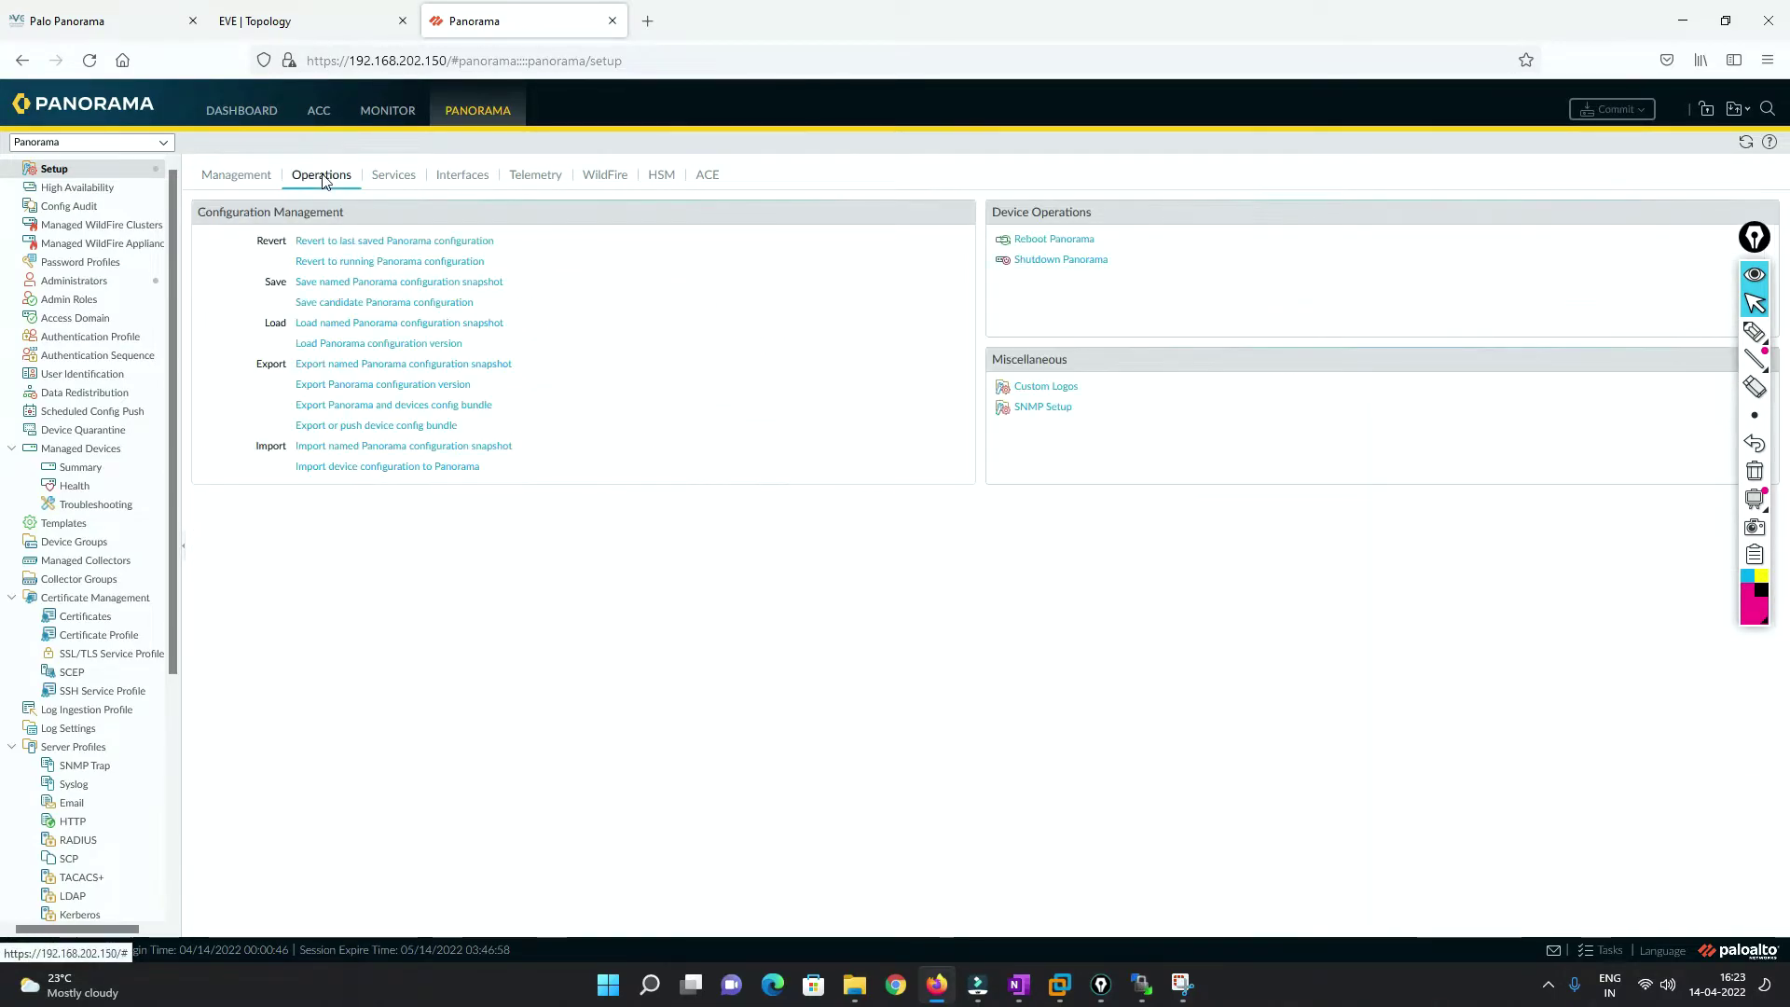
left_click(390, 176)
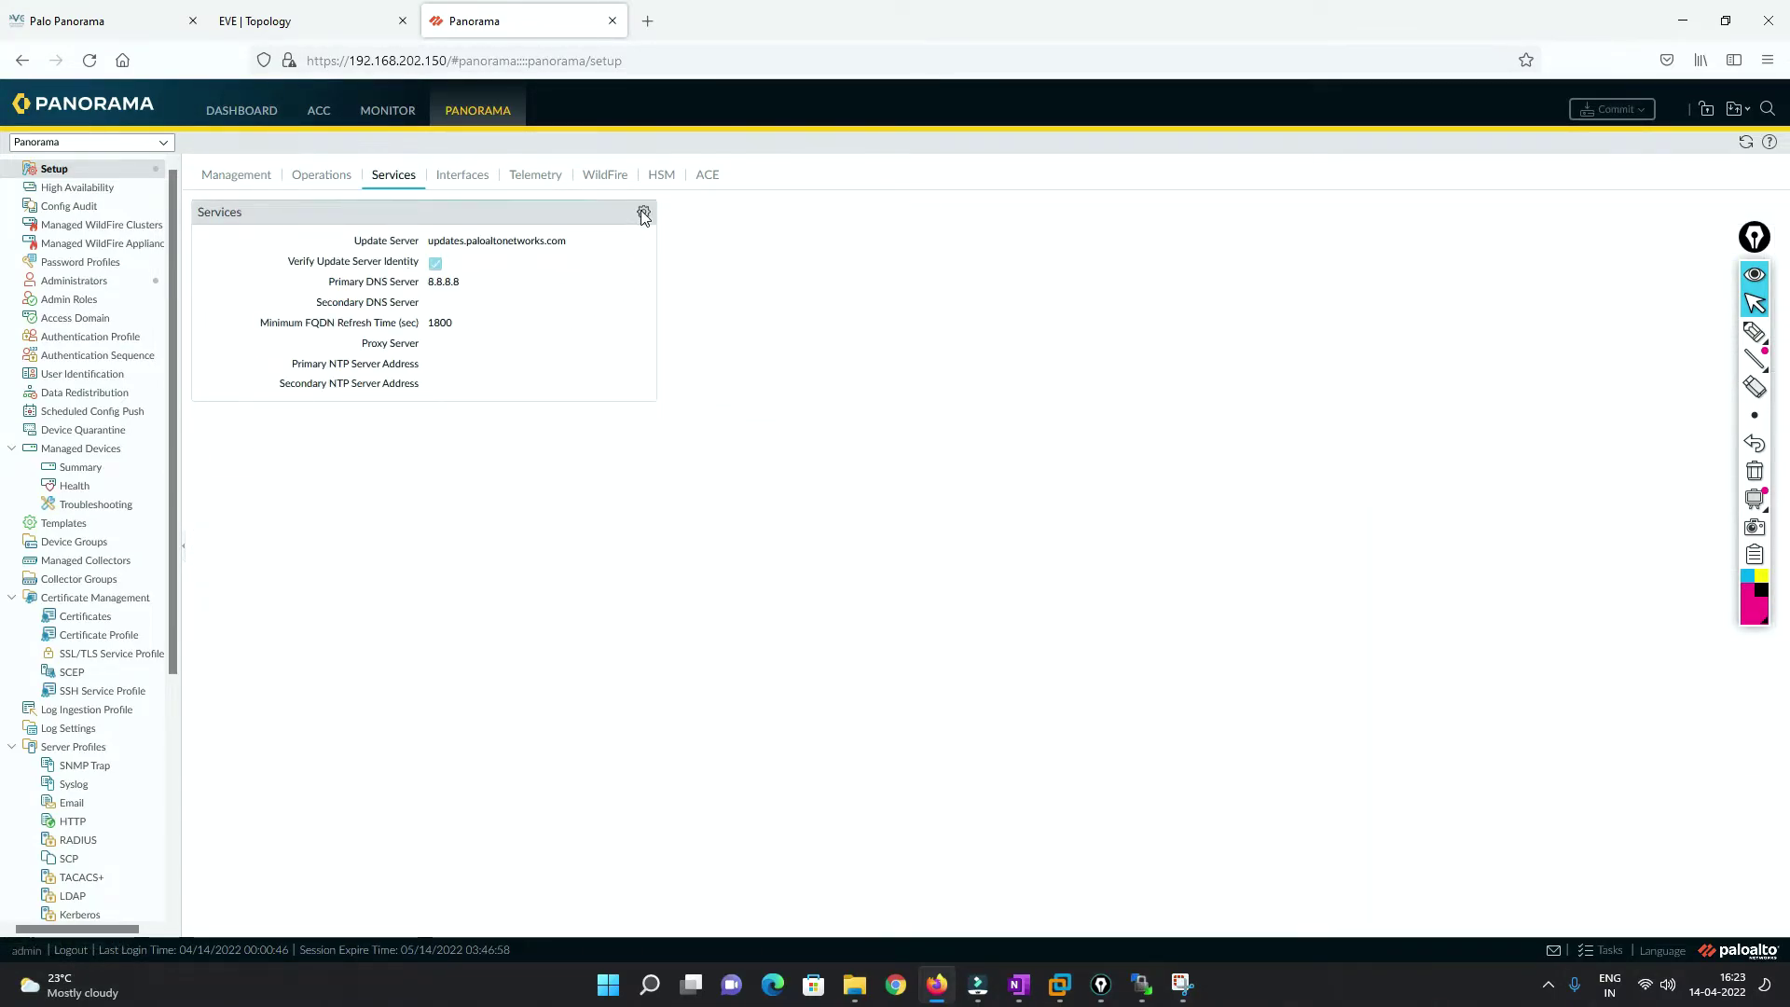
left_click(643, 212)
left_click_drag(835, 447, 661, 445)
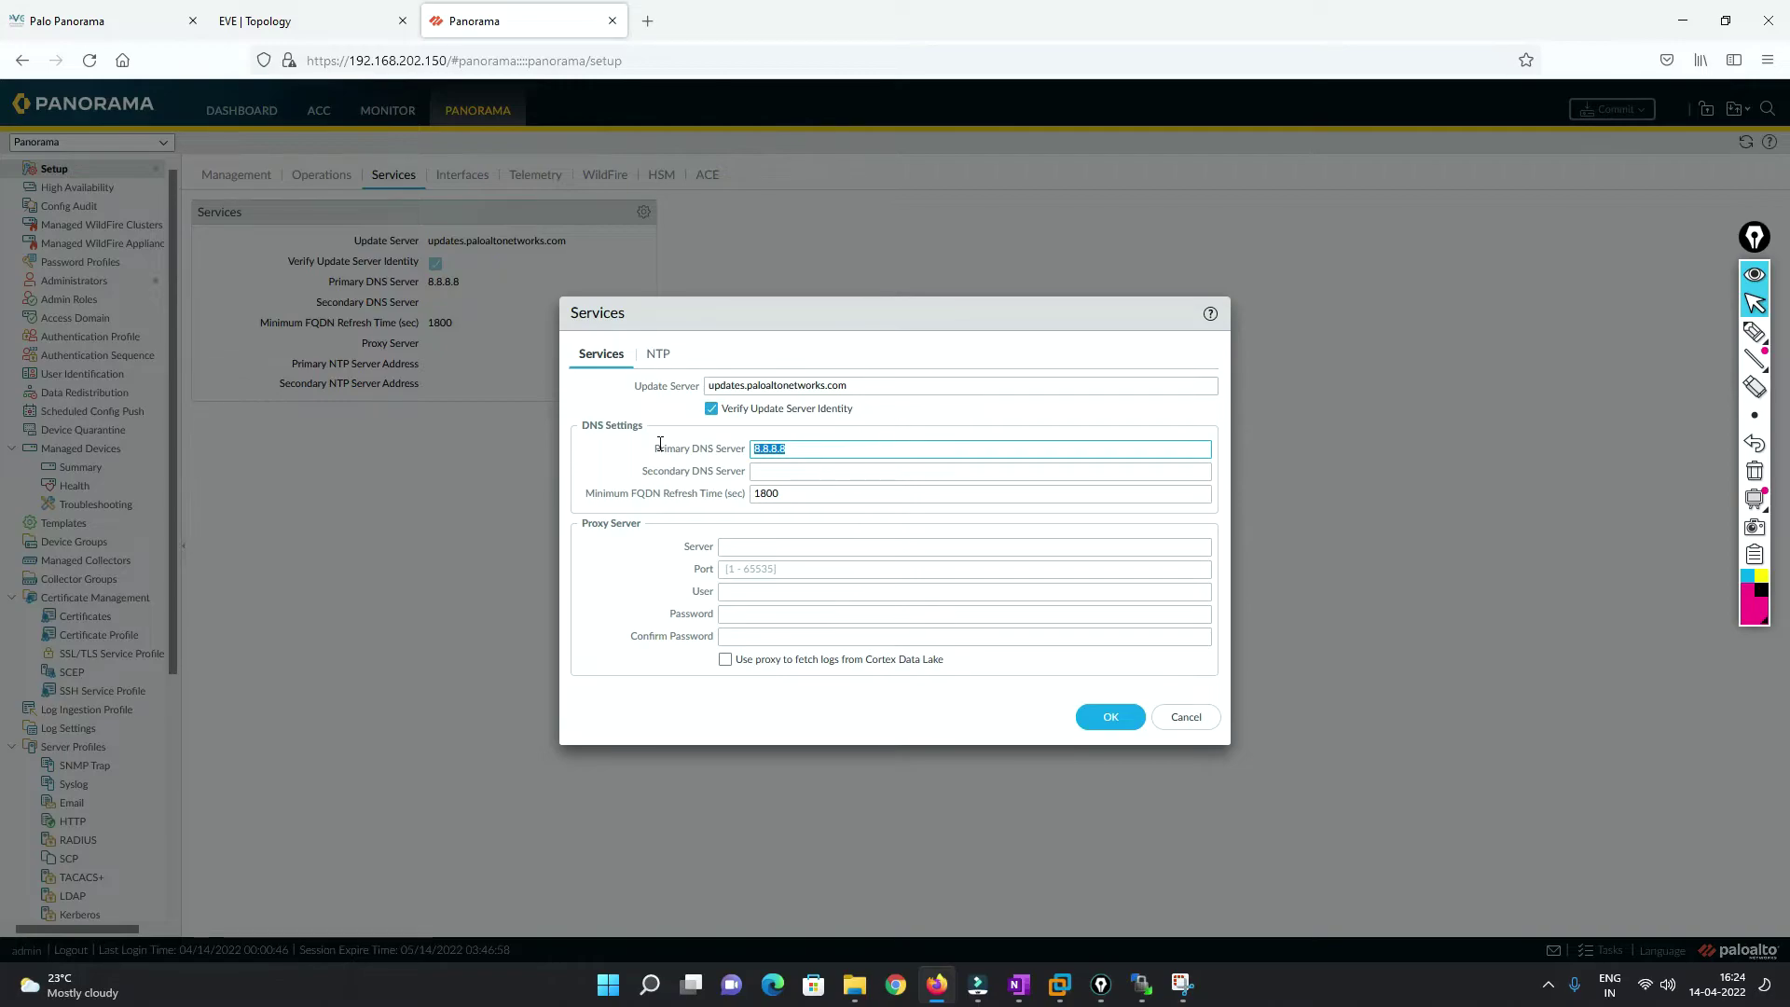
left_click(658, 353)
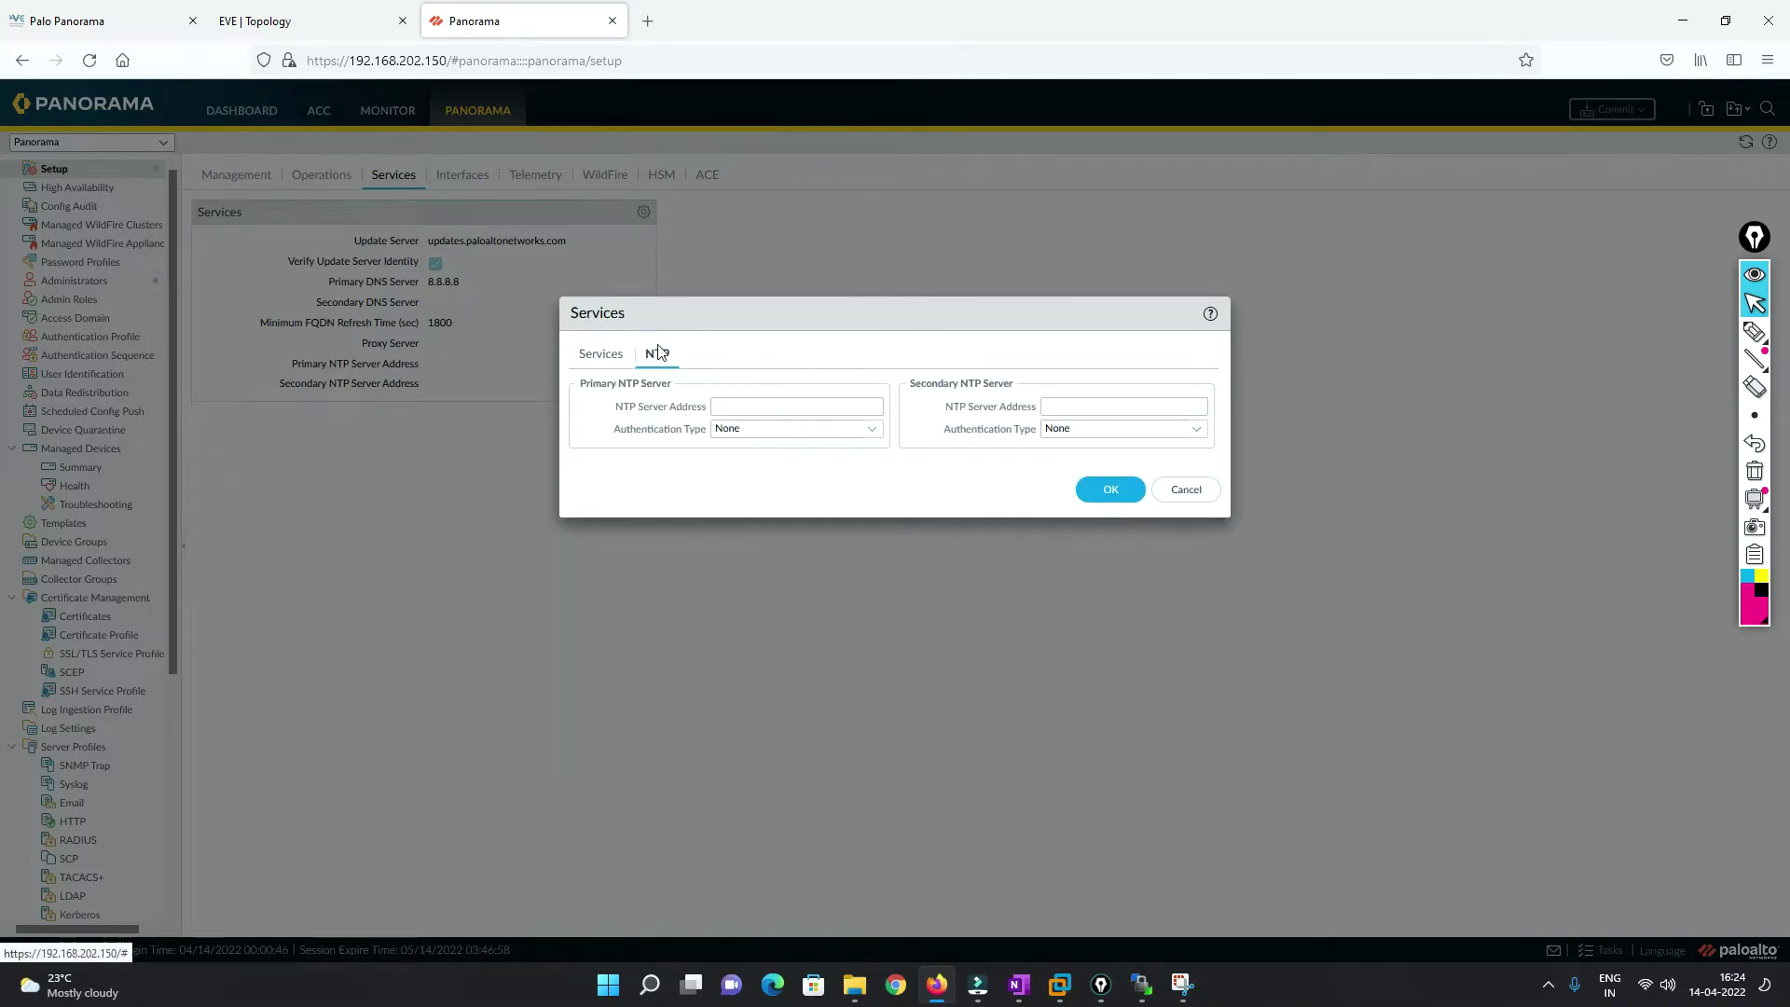
left_click(599, 355)
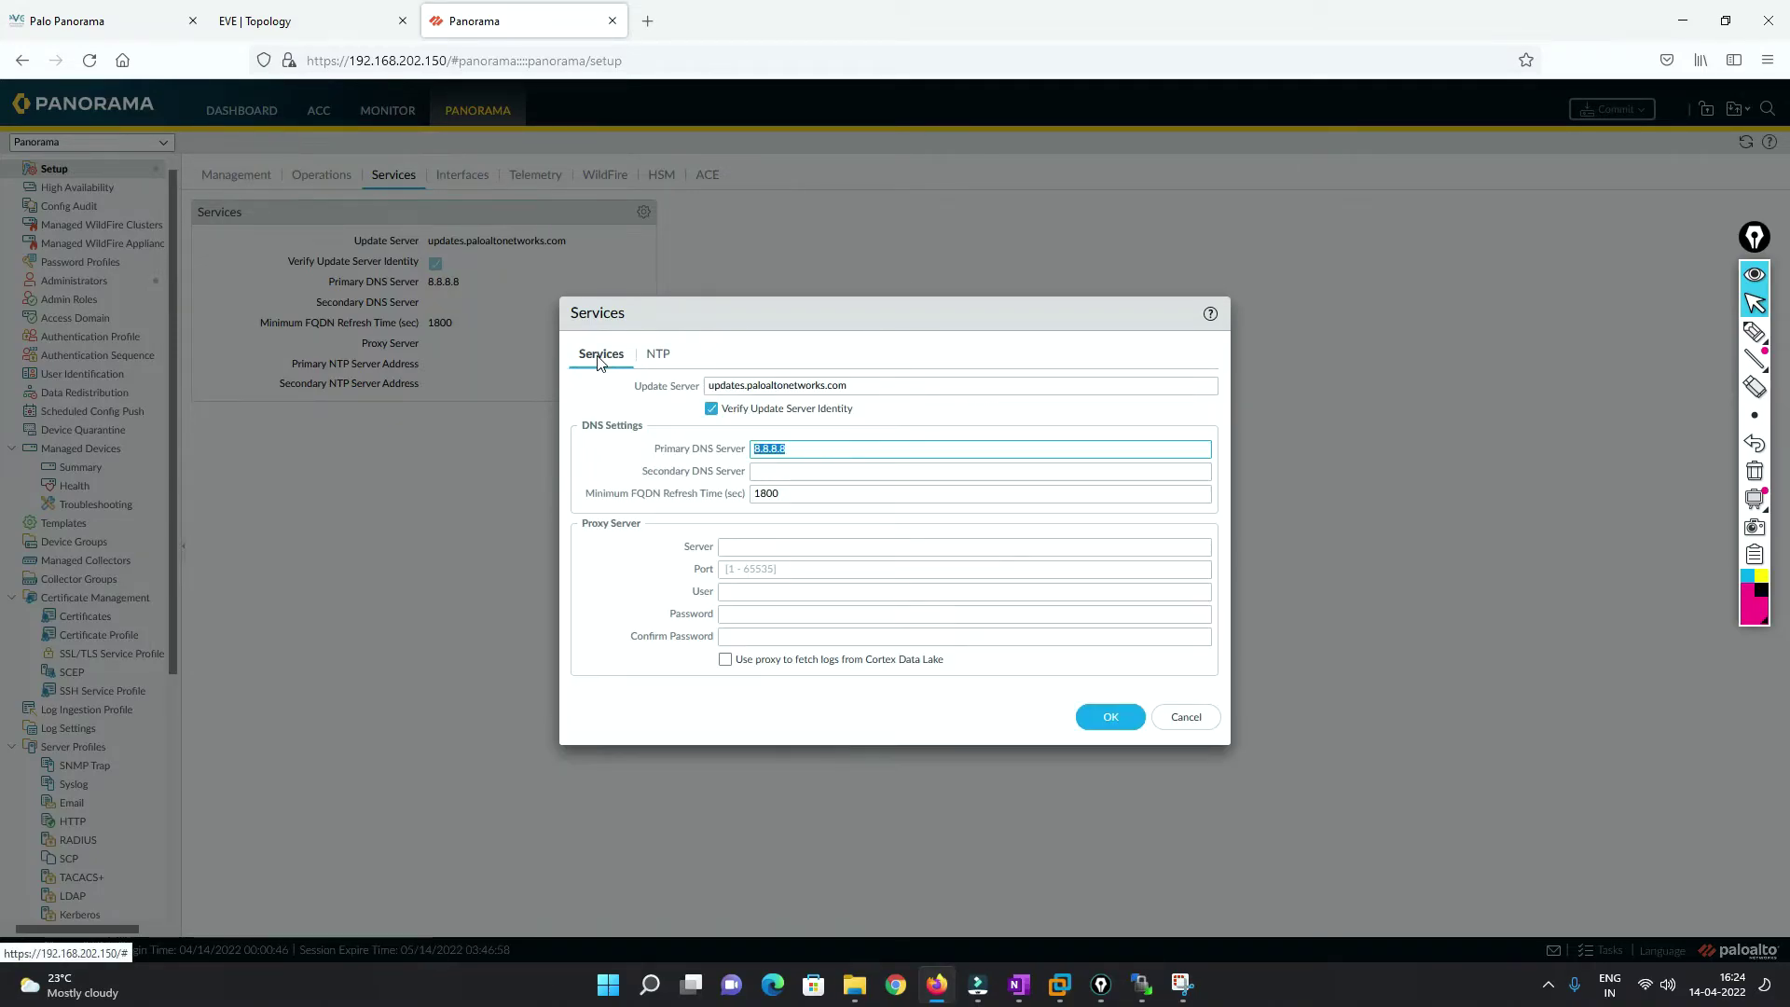
left_click(798, 549)
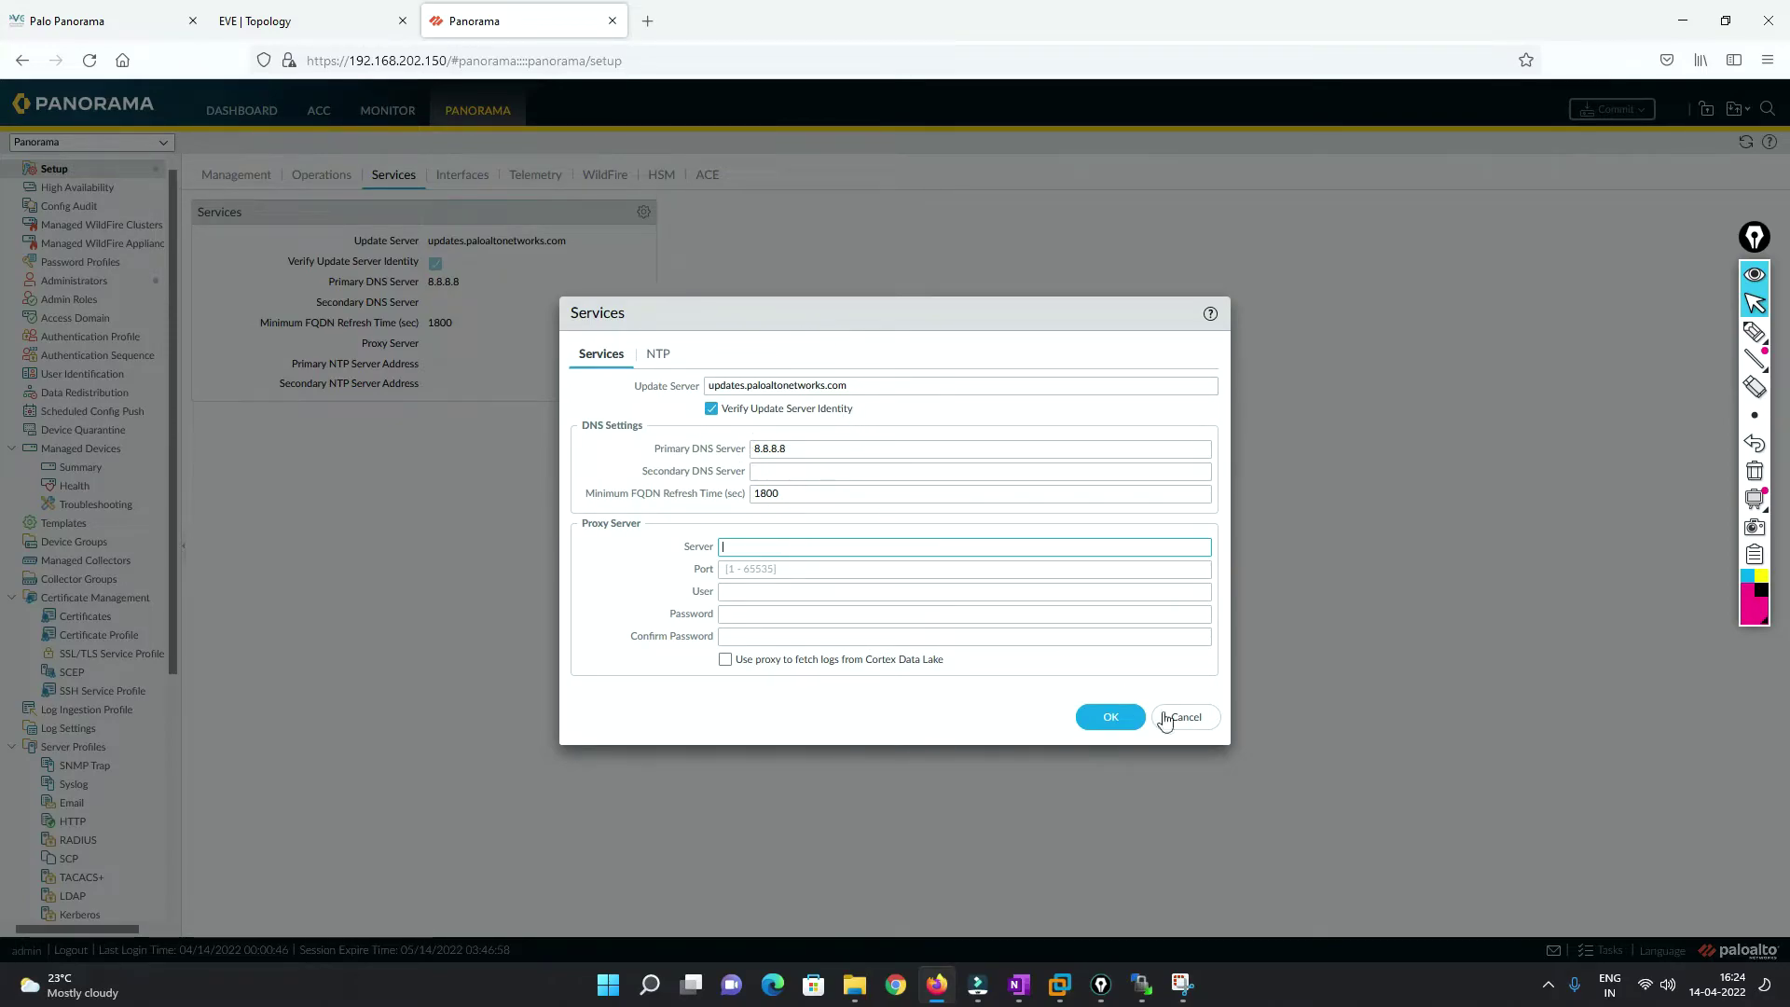
left_click(1199, 725)
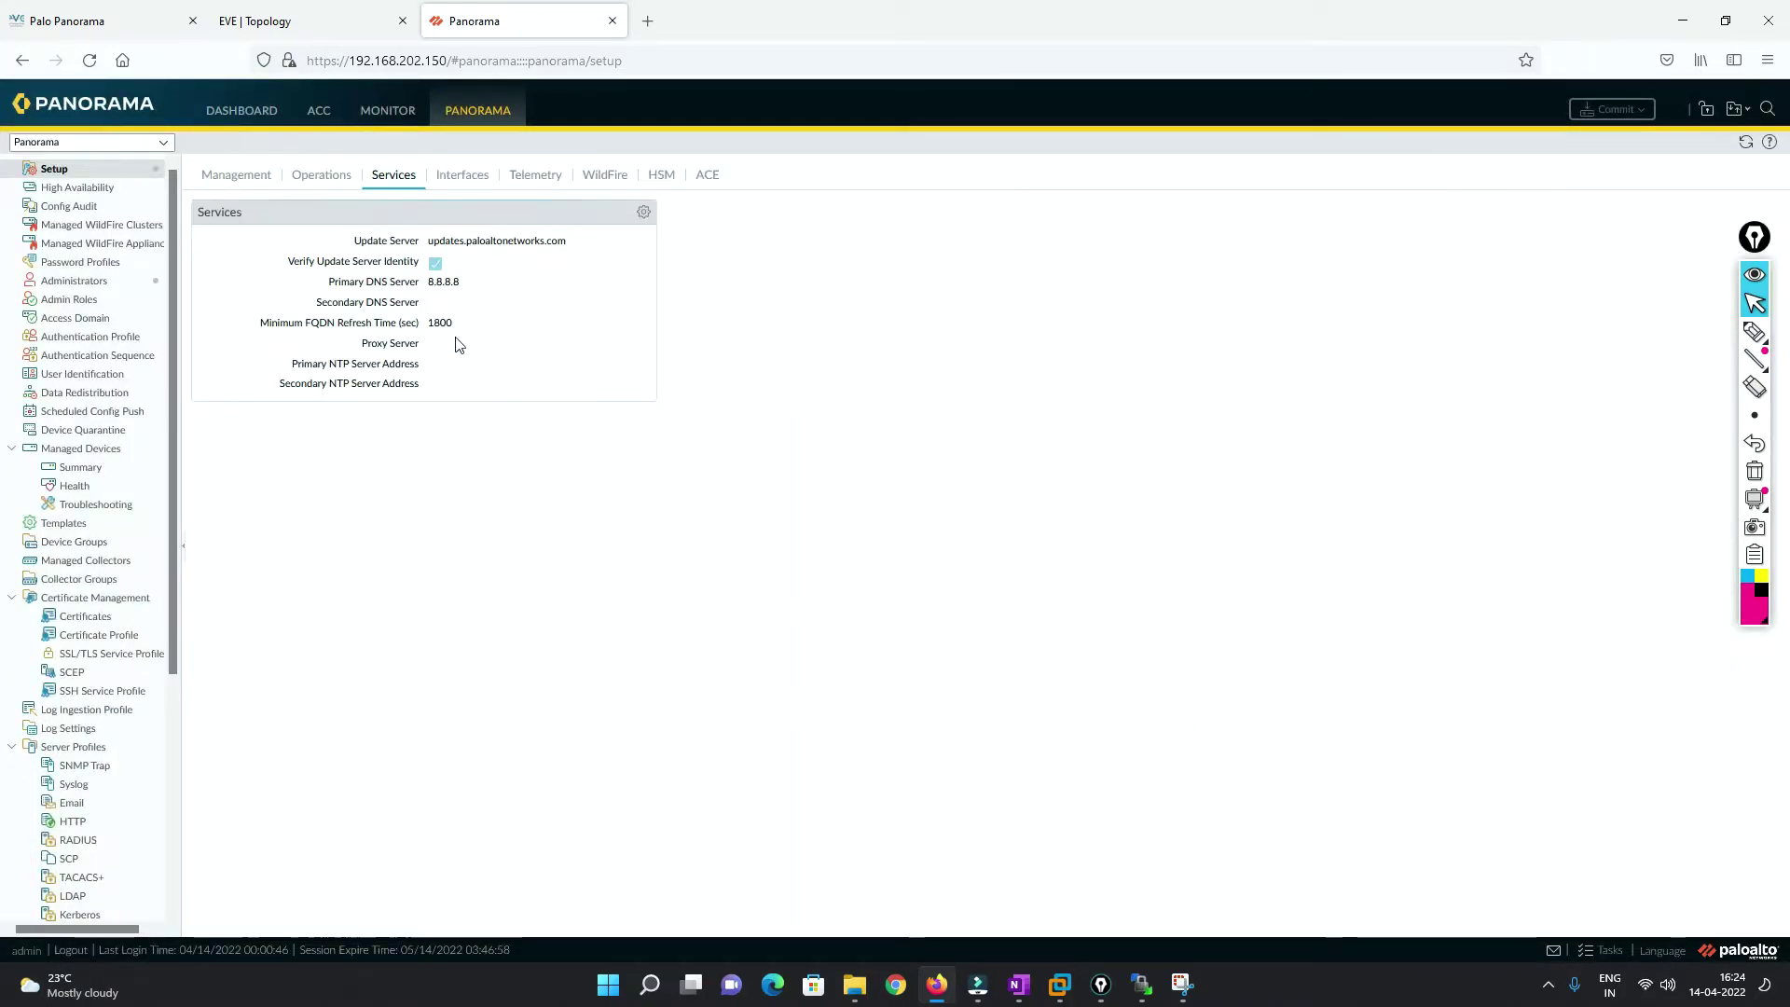
left_click(468, 182)
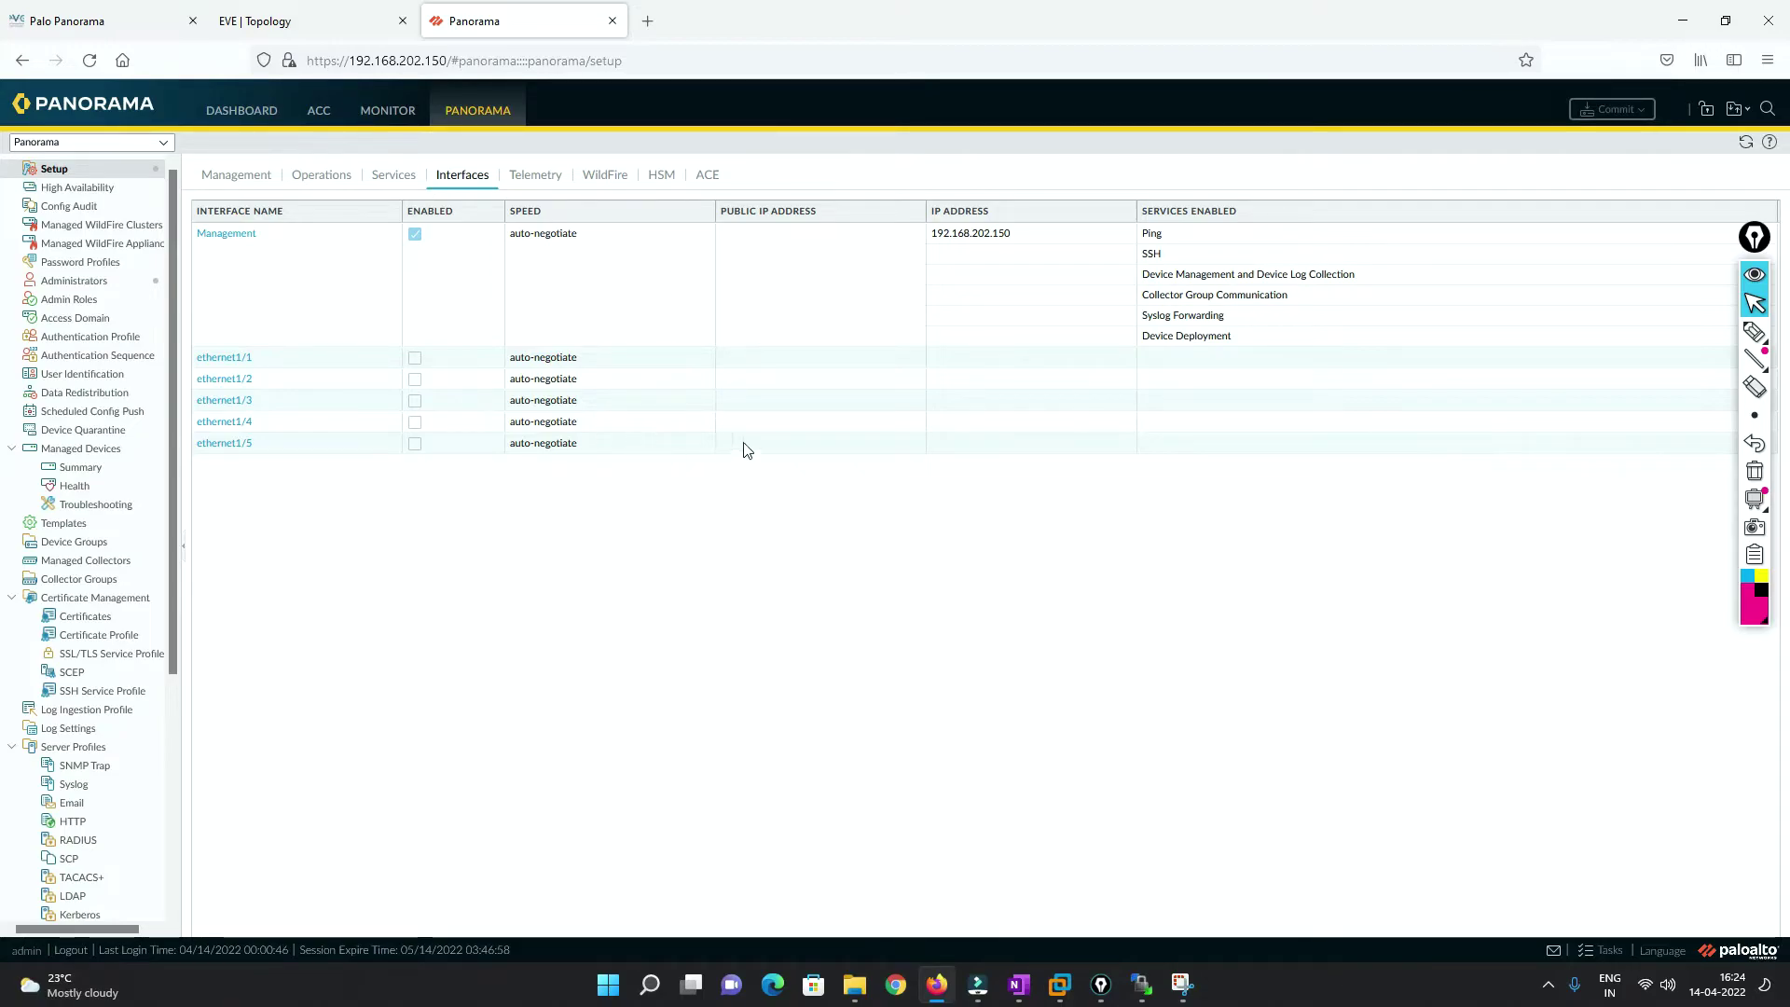
Review the Management interface at 192.168.202.150, cancel, and go to Administrators.
left_click(228, 234)
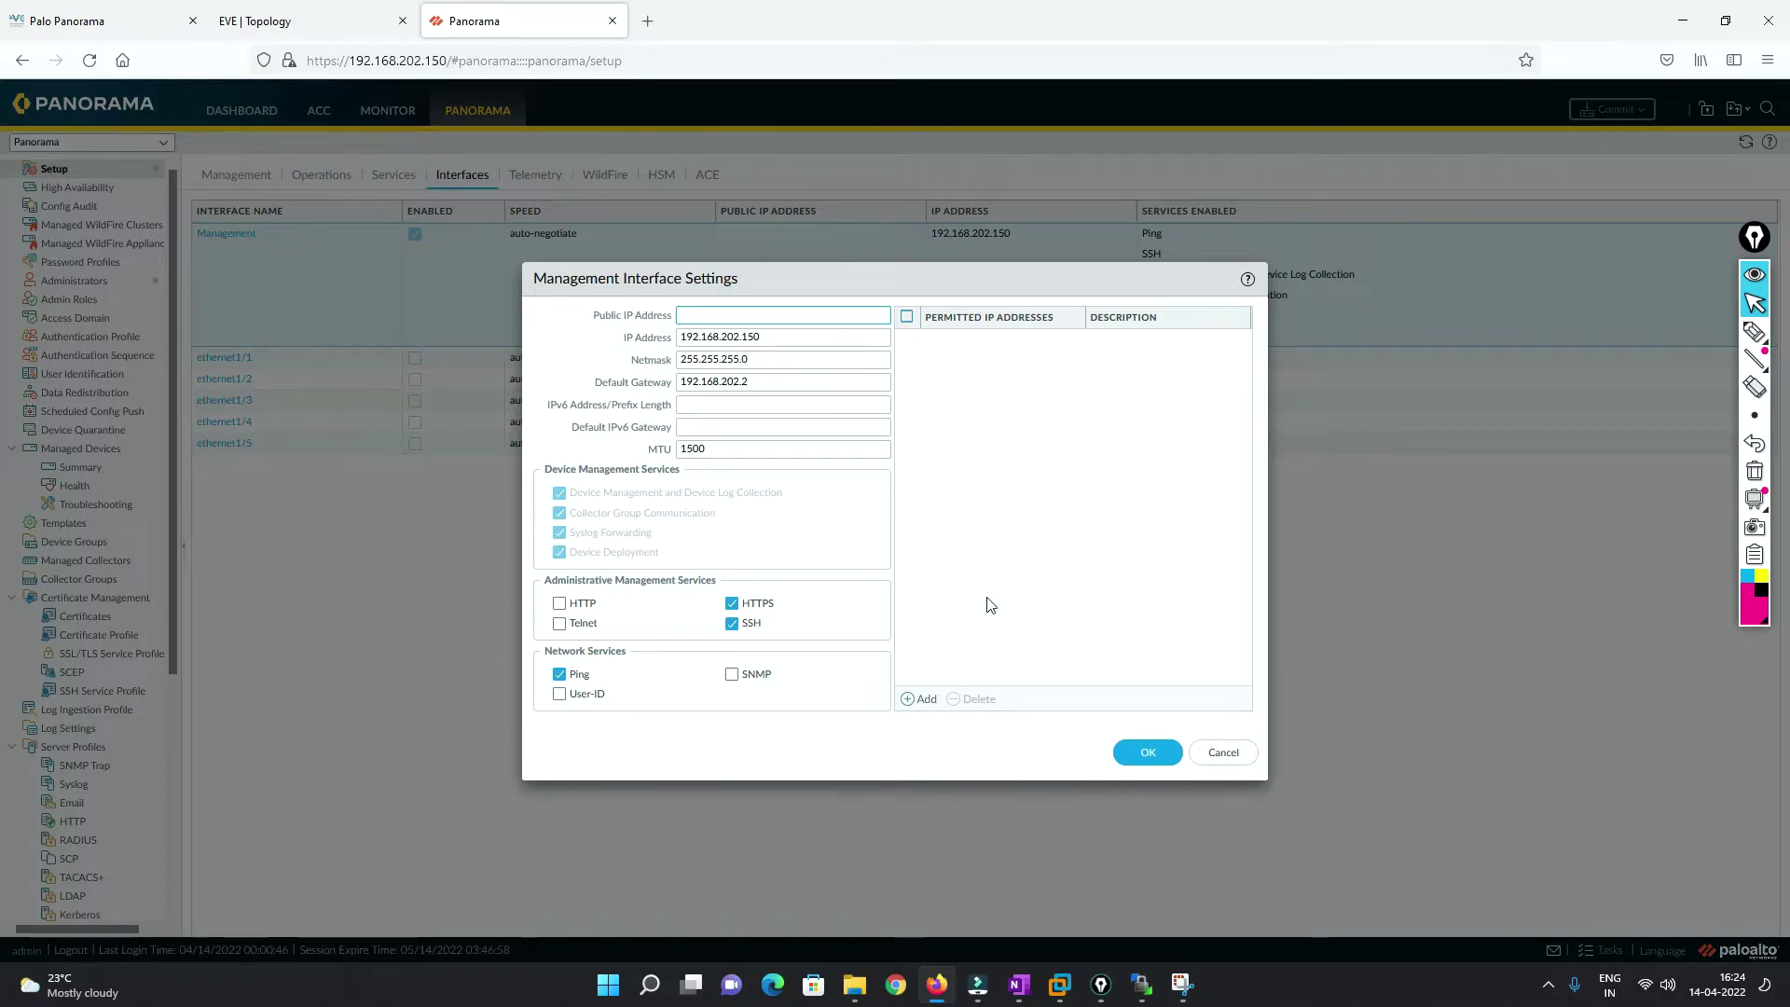
left_click(1217, 752)
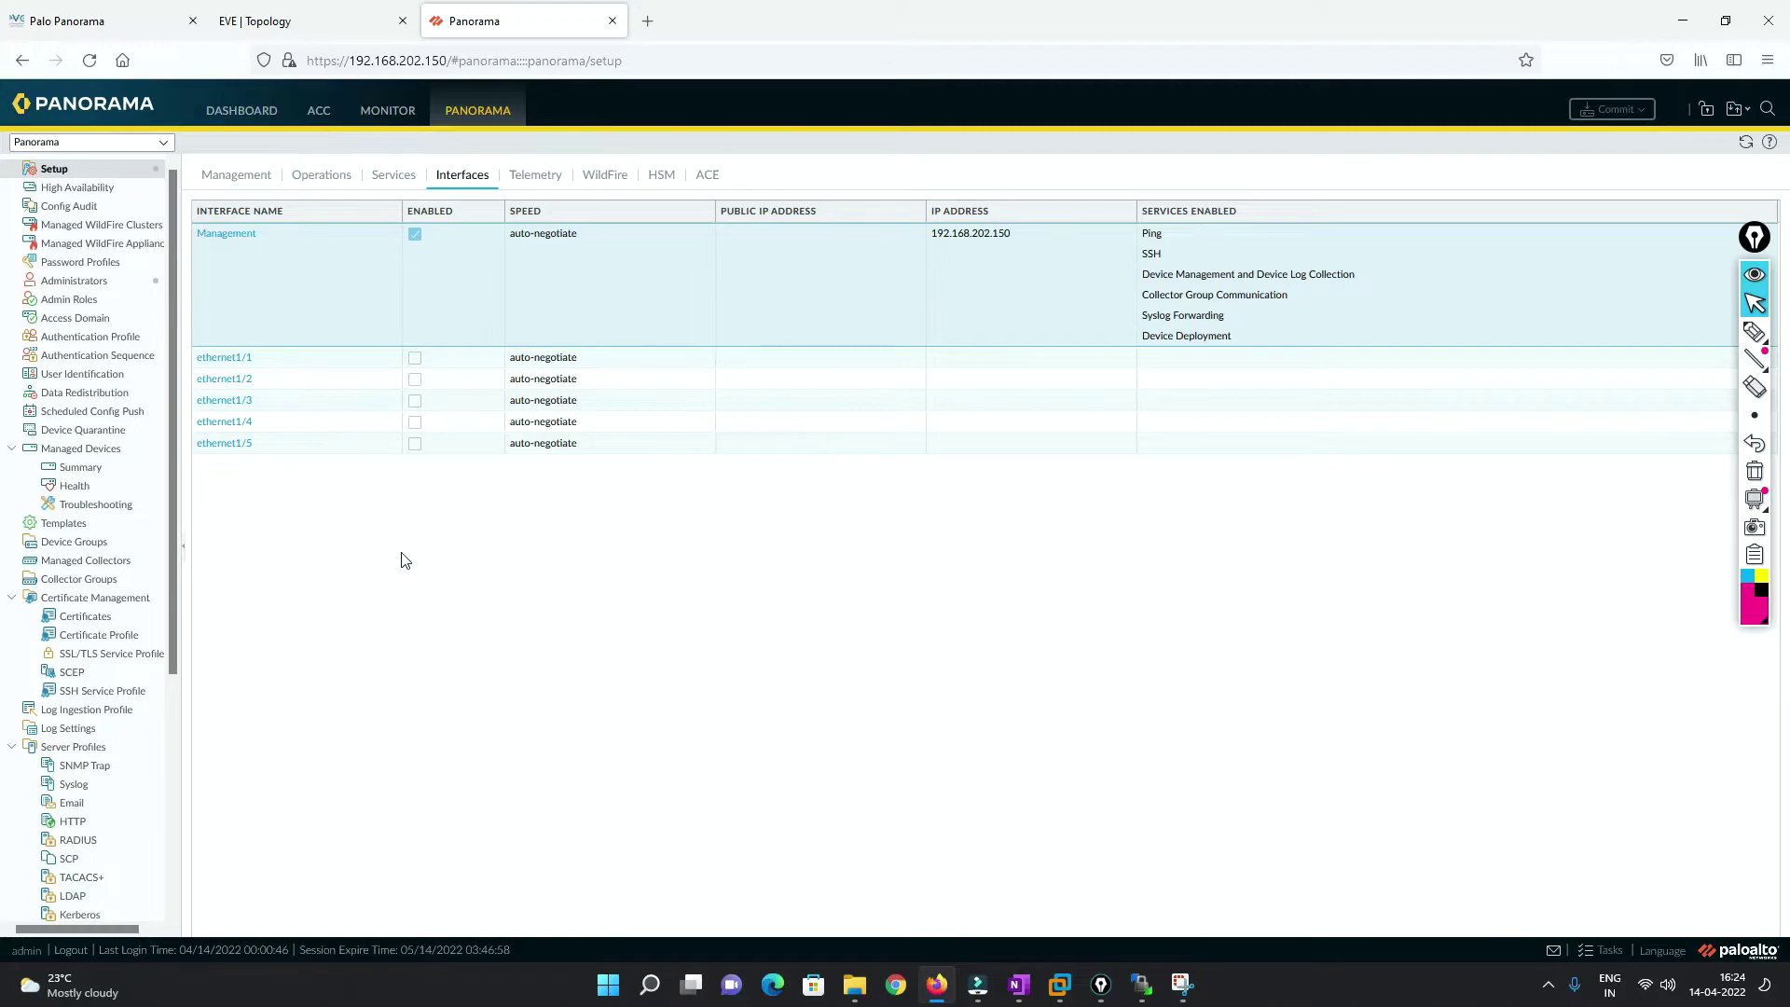
left_click(73, 281)
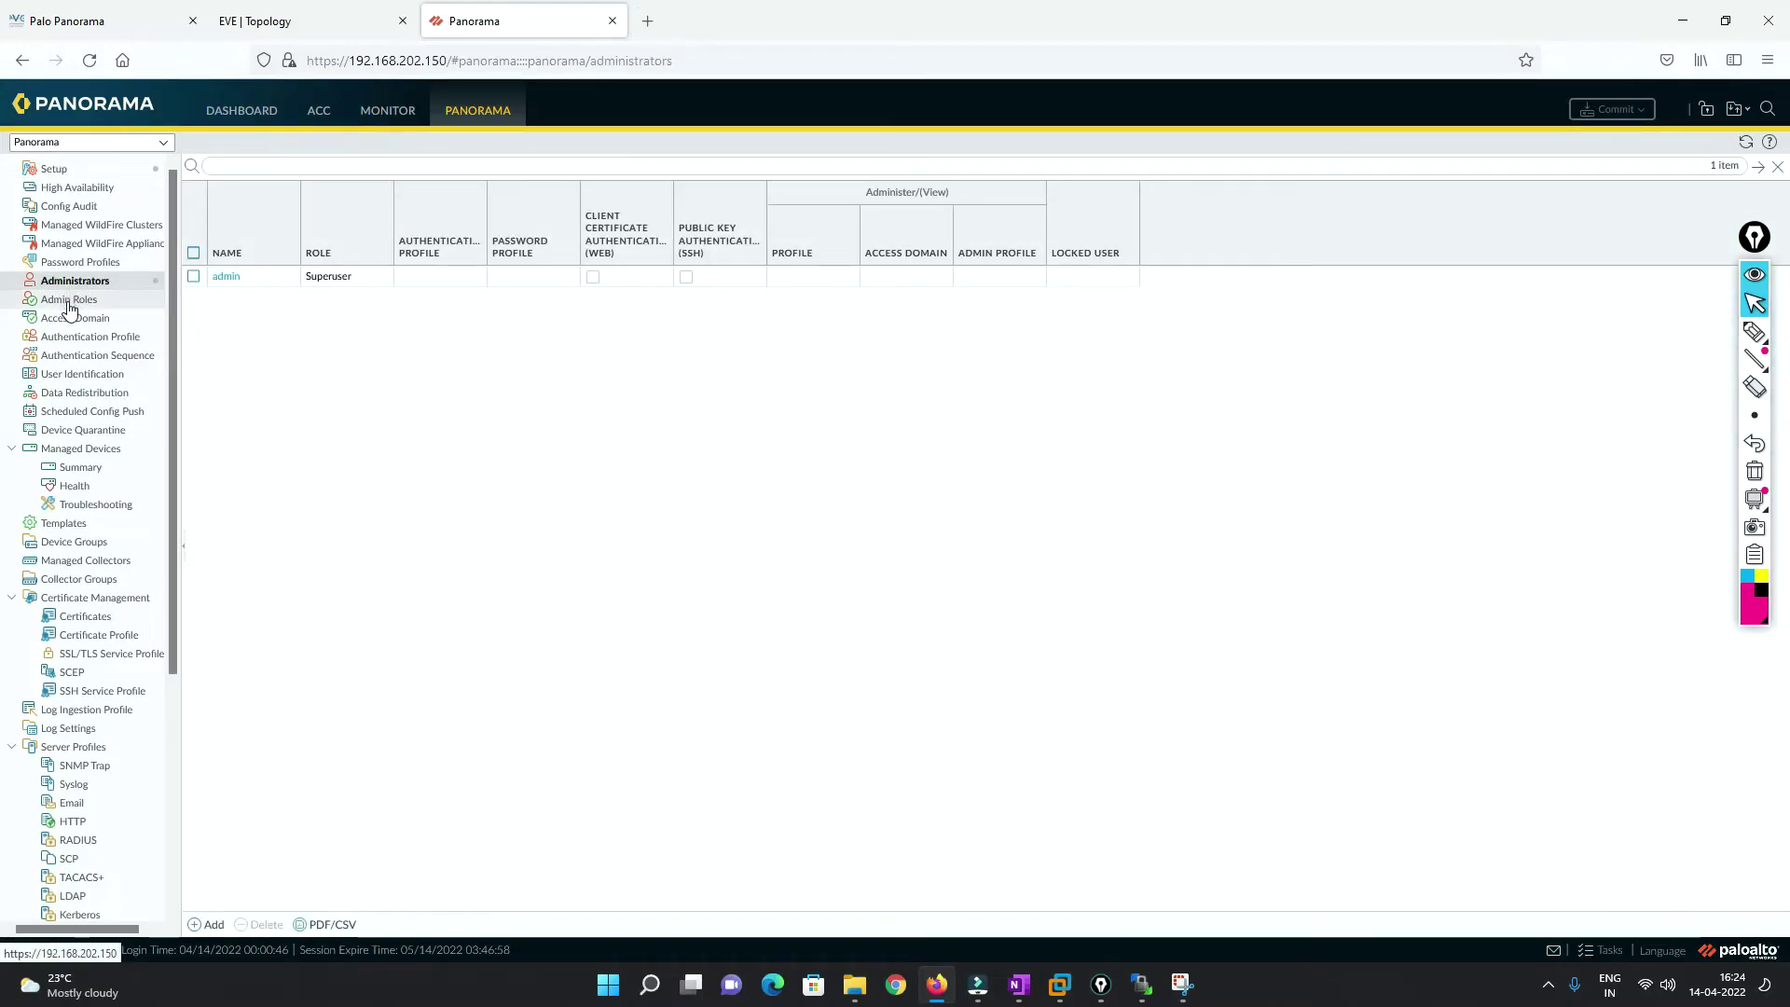
View the Admin Roles list, then return to the single-Superuser Administrators list.
left_click(70, 303)
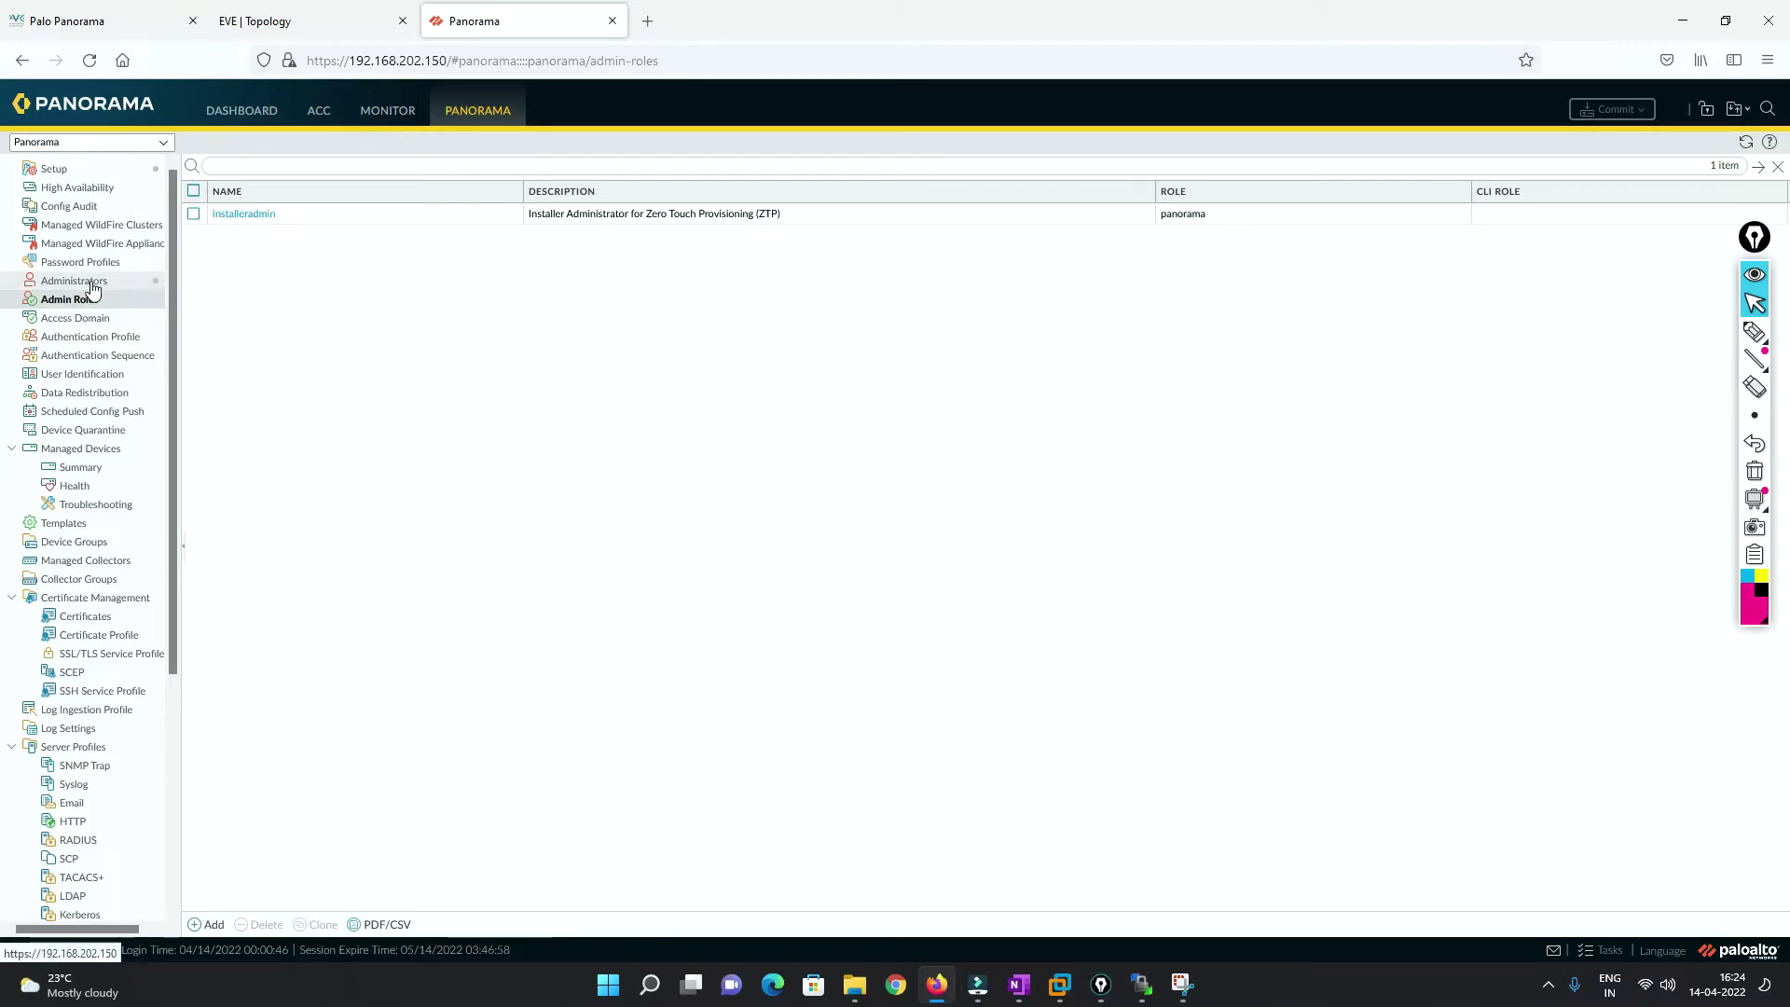
left_click(90, 283)
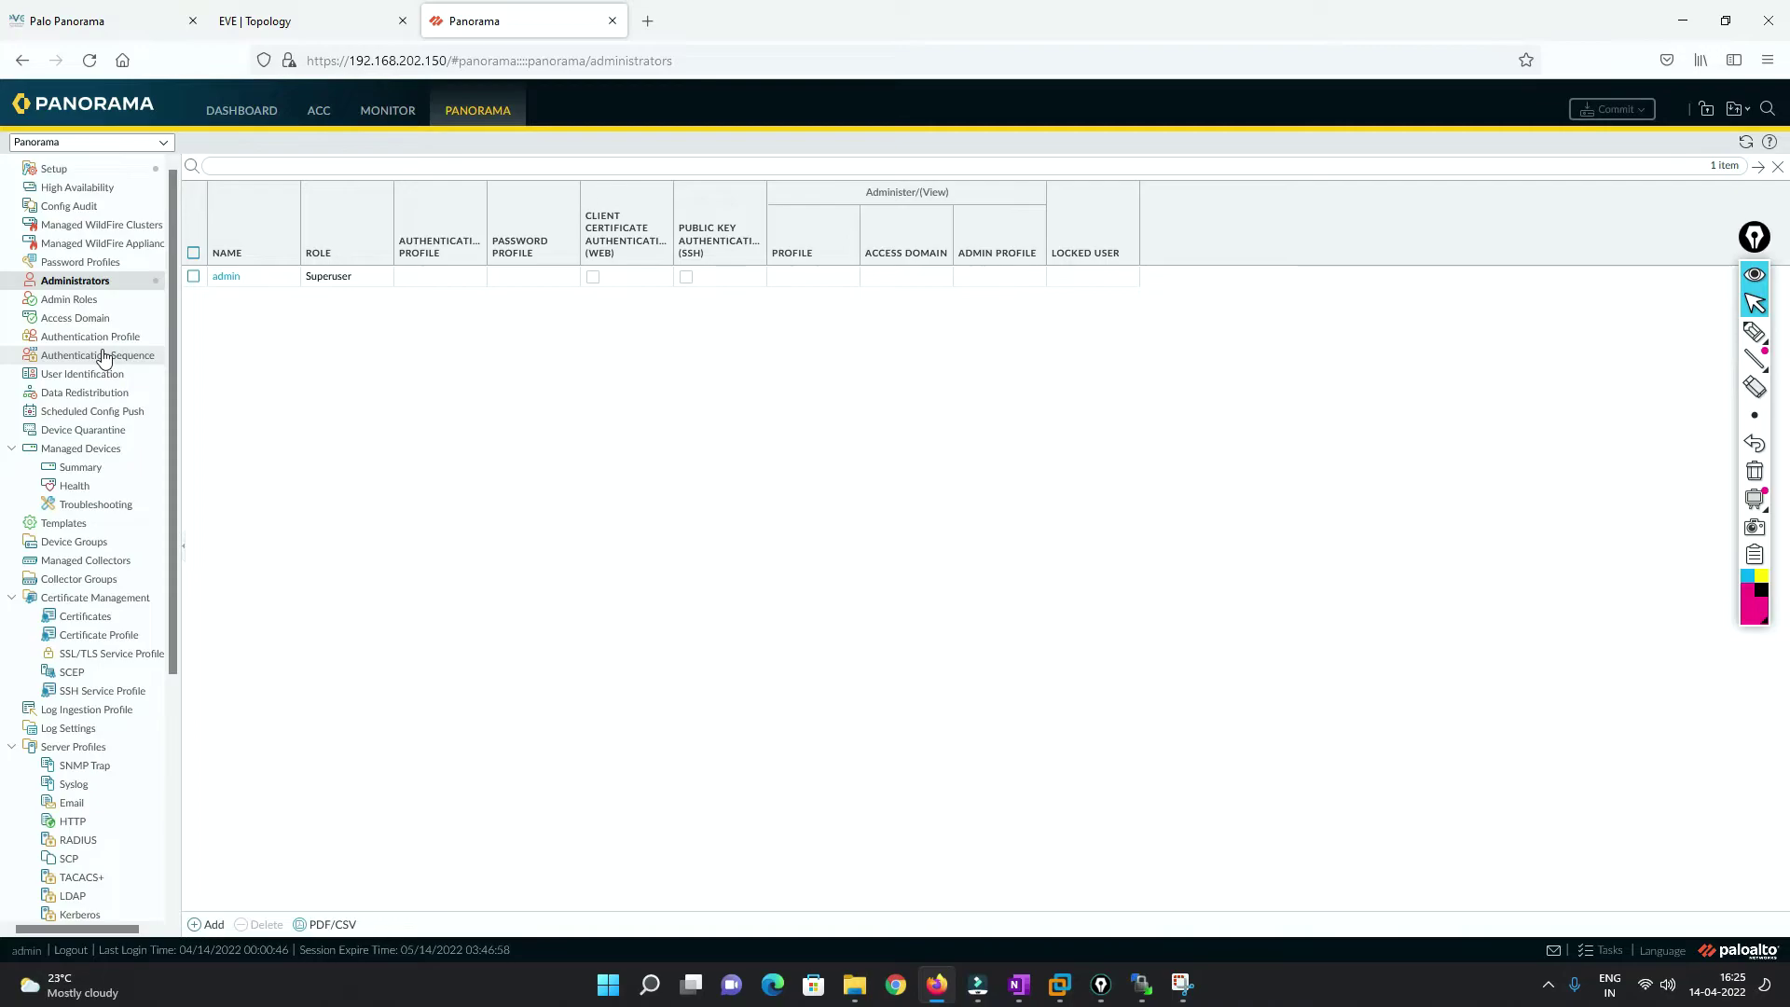
Over the Administrators page, sketch a PANO box with a line down to a PA box.
left_click(1755, 332)
mouse_move(657, 408)
left_mouse_down()
mouse_move(727, 384)
mouse_move(751, 476)
mouse_move(731, 492)
mouse_move(726, 594)
left_mouse_up()
mouse_move(683, 618)
left_mouse_down()
mouse_move(799, 595)
mouse_move(797, 664)
left_mouse_up()
mouse_move(685, 617)
left_mouse_down()
mouse_move(700, 683)
mouse_move(786, 673)
left_mouse_up()
mouse_move(722, 683)
left_mouse_down()
mouse_move(722, 643)
mouse_move(737, 655)
left_mouse_up()
left_click_drag(749, 672, 771, 653)
left_click(692, 416)
mouse_move(690, 399)
left_mouse_down()
mouse_move(695, 450)
mouse_move(752, 403)
mouse_move(953, 352)
mouse_move(1172, 221)
mouse_move(1107, 367)
mouse_move(1024, 299)
mouse_move(1114, 282)
left_mouse_up()
Draw an internet cloud linked to PANO, add side notes and an arrow from PANO to PA.
mouse_move(1086, 285)
left_mouse_down()
mouse_move(1080, 326)
mouse_move(1182, 276)
left_mouse_up()
mouse_move(1063, 338)
left_mouse_down()
mouse_move(810, 322)
mouse_move(697, 396)
left_mouse_up()
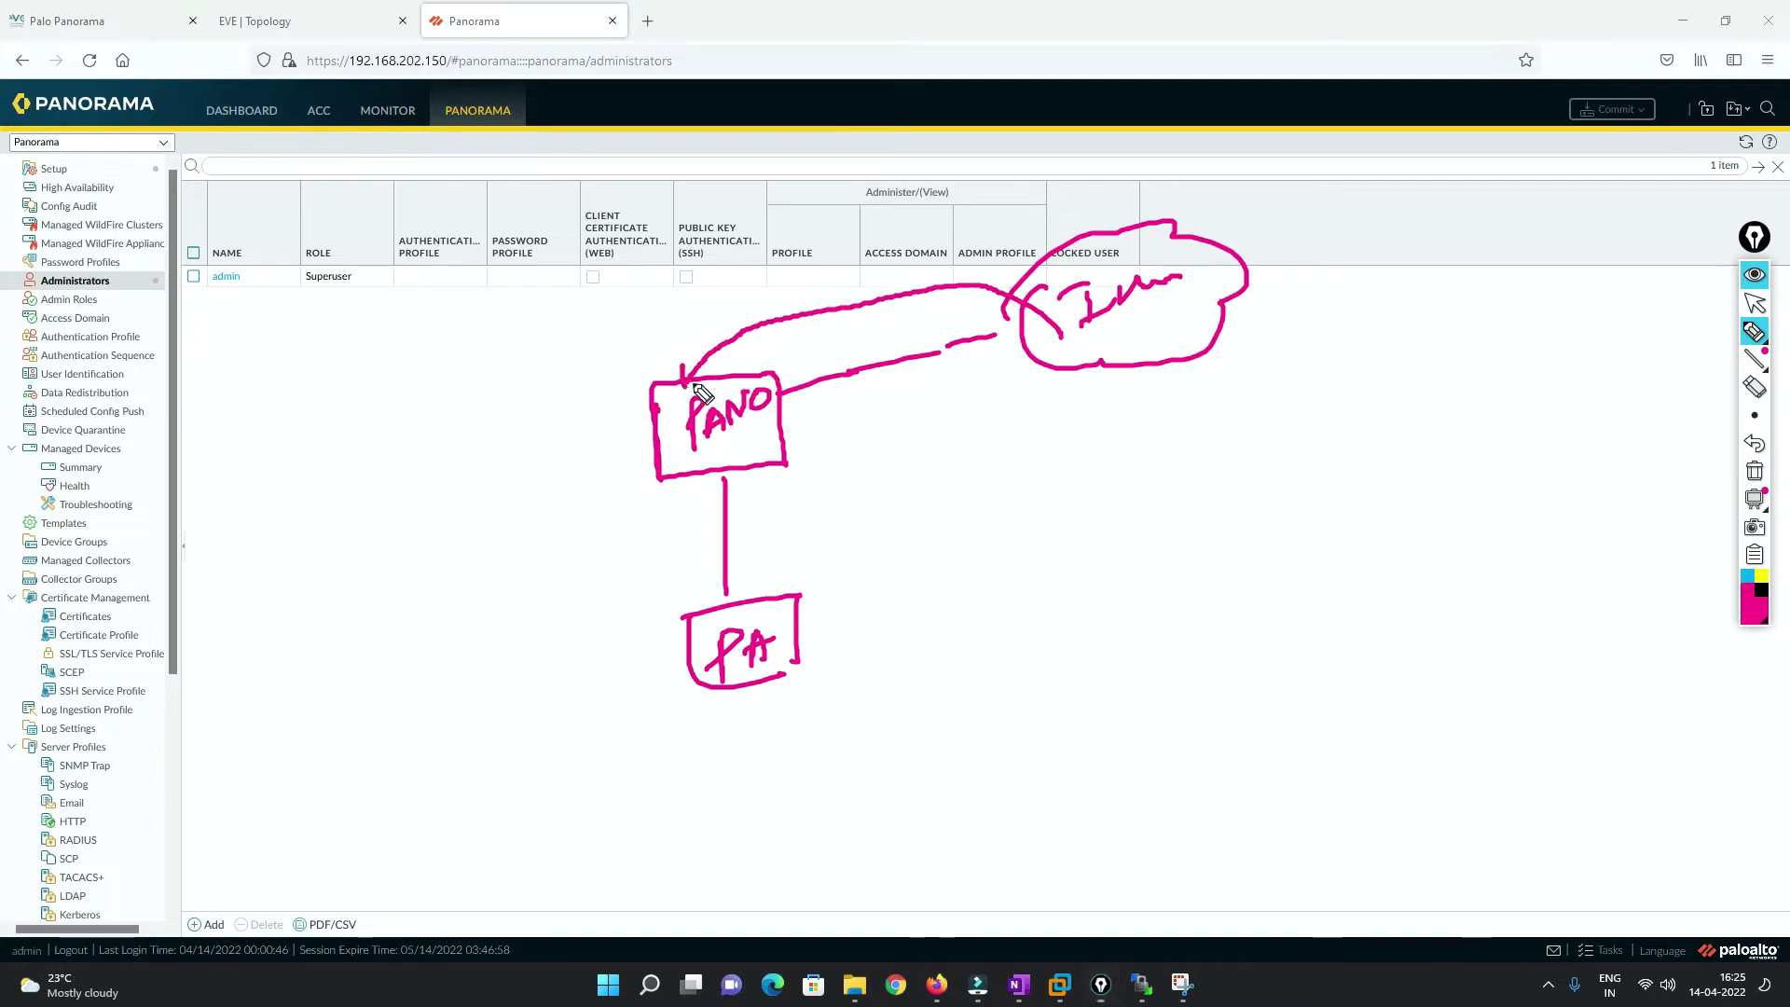
left_click_drag(817, 434, 839, 431)
mouse_move(819, 425)
left_mouse_down()
mouse_move(871, 403)
mouse_move(871, 444)
mouse_move(914, 431)
mouse_move(912, 457)
left_mouse_up()
mouse_move(656, 373)
left_mouse_down()
mouse_move(587, 527)
mouse_move(693, 644)
left_mouse_up()
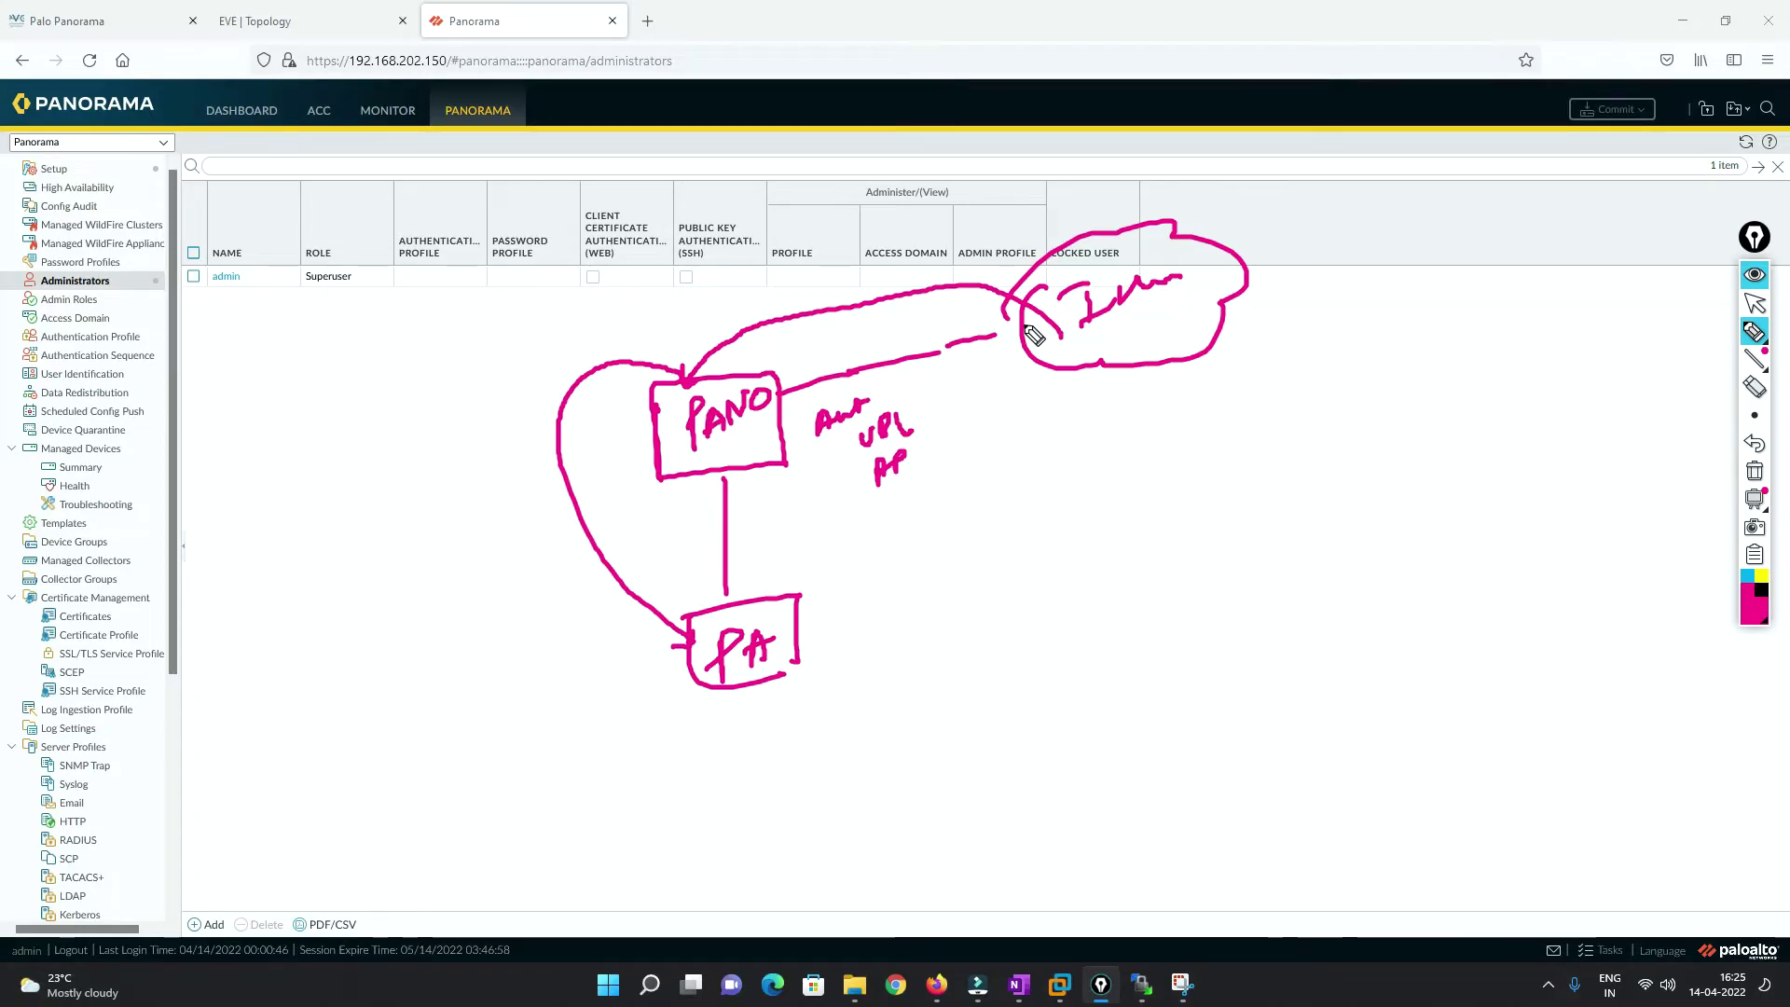
mouse_move(595, 479)
left_mouse_down()
mouse_move(673, 475)
mouse_move(686, 454)
left_mouse_up()
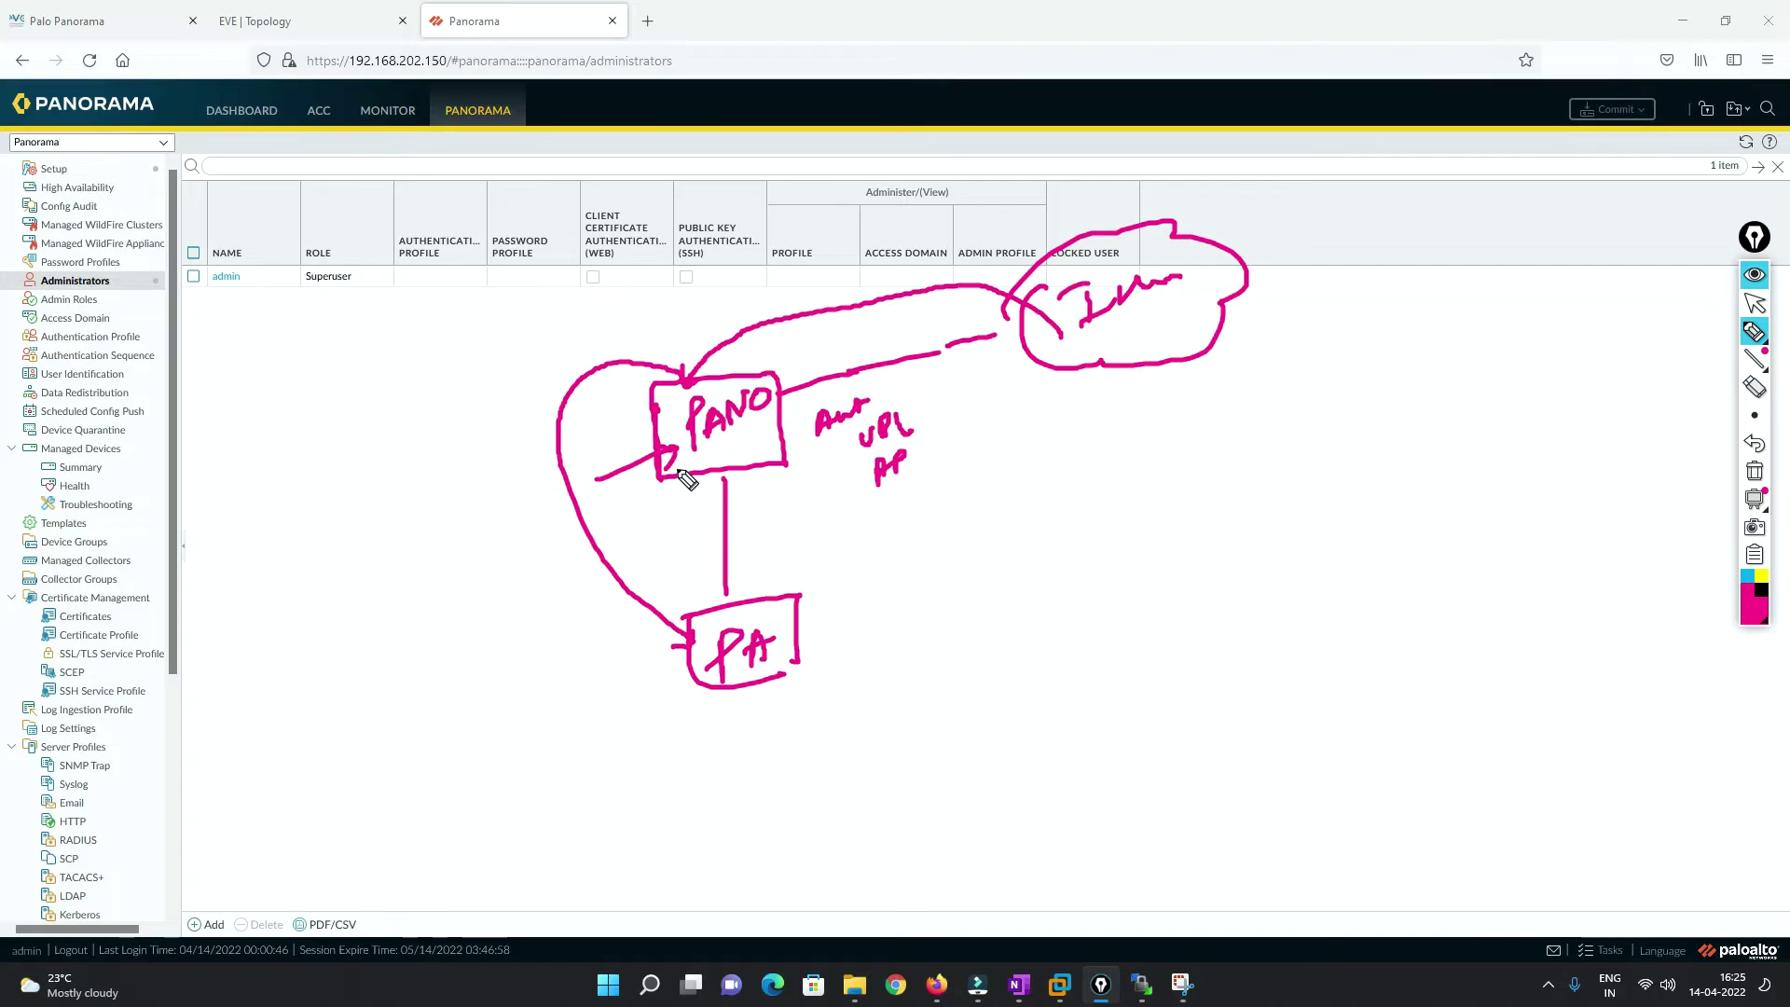
Add a second PA firewall box linked to PANO, plus small marks beside the table.
mouse_move(765, 451)
left_mouse_down()
mouse_move(933, 550)
mouse_move(991, 610)
left_mouse_up()
mouse_move(902, 558)
left_mouse_down()
mouse_move(966, 599)
mouse_move(942, 588)
left_mouse_up()
left_click_drag(958, 594, 979, 578)
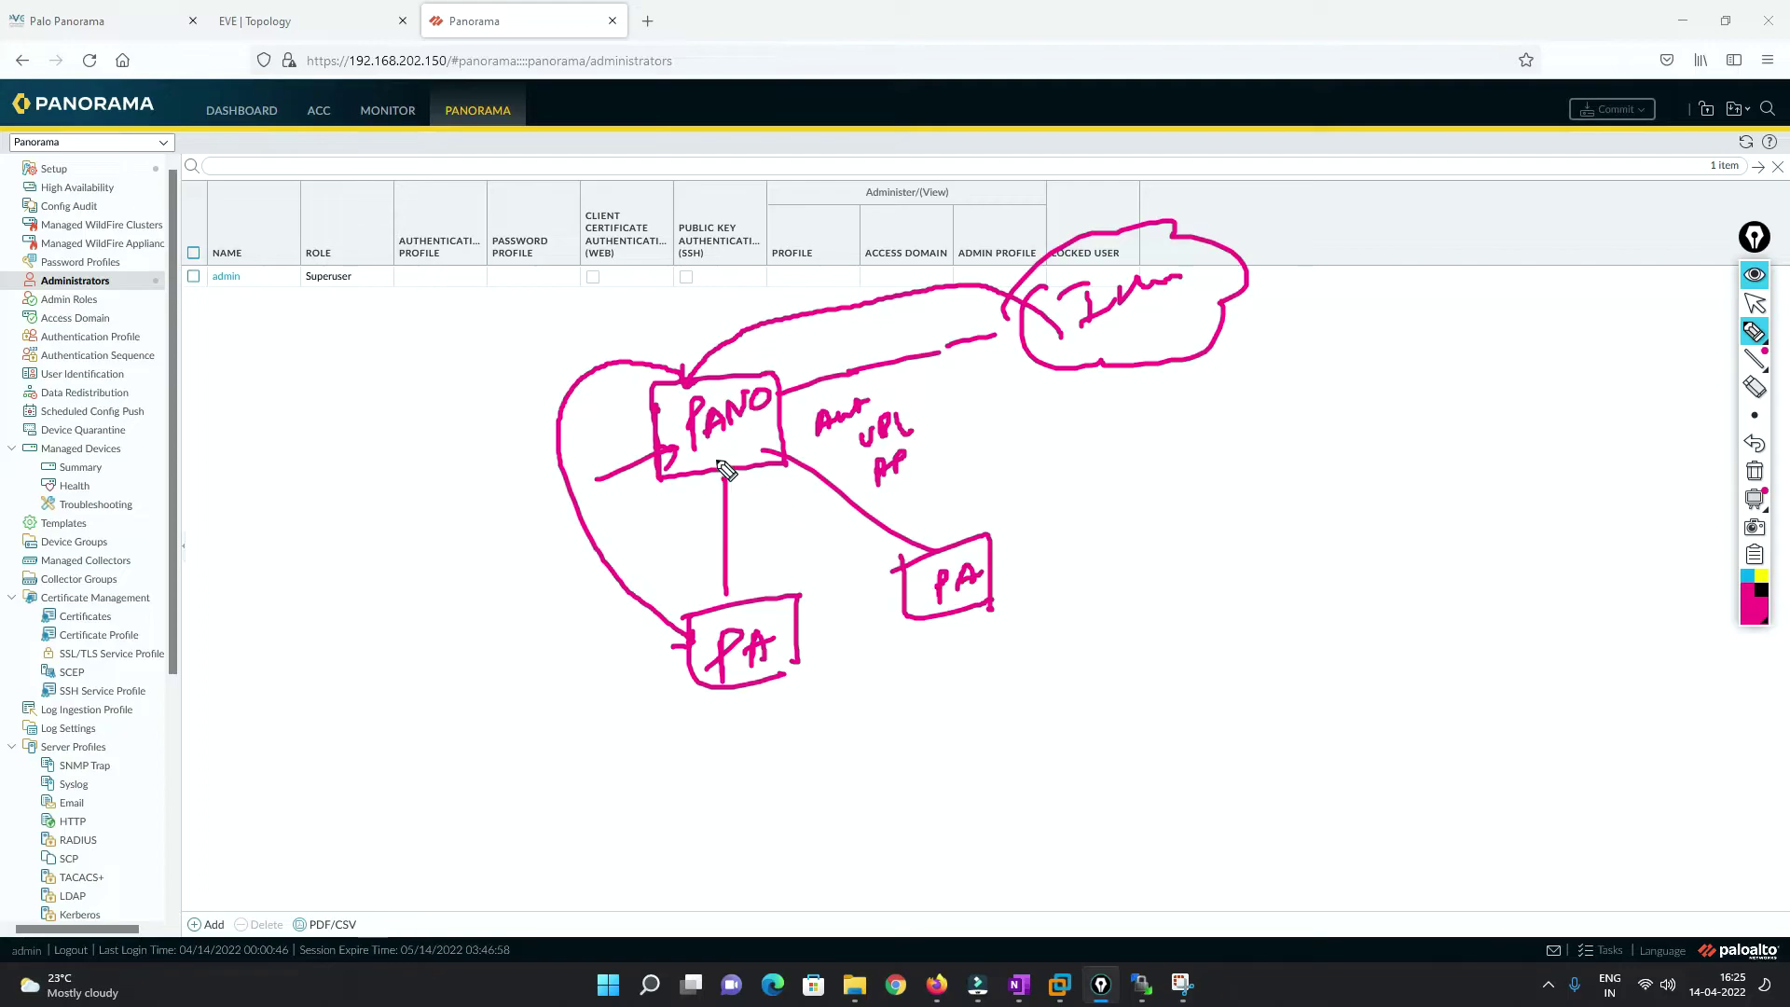
left_click_drag(110, 300, 229, 295)
left_click_drag(196, 313, 257, 302)
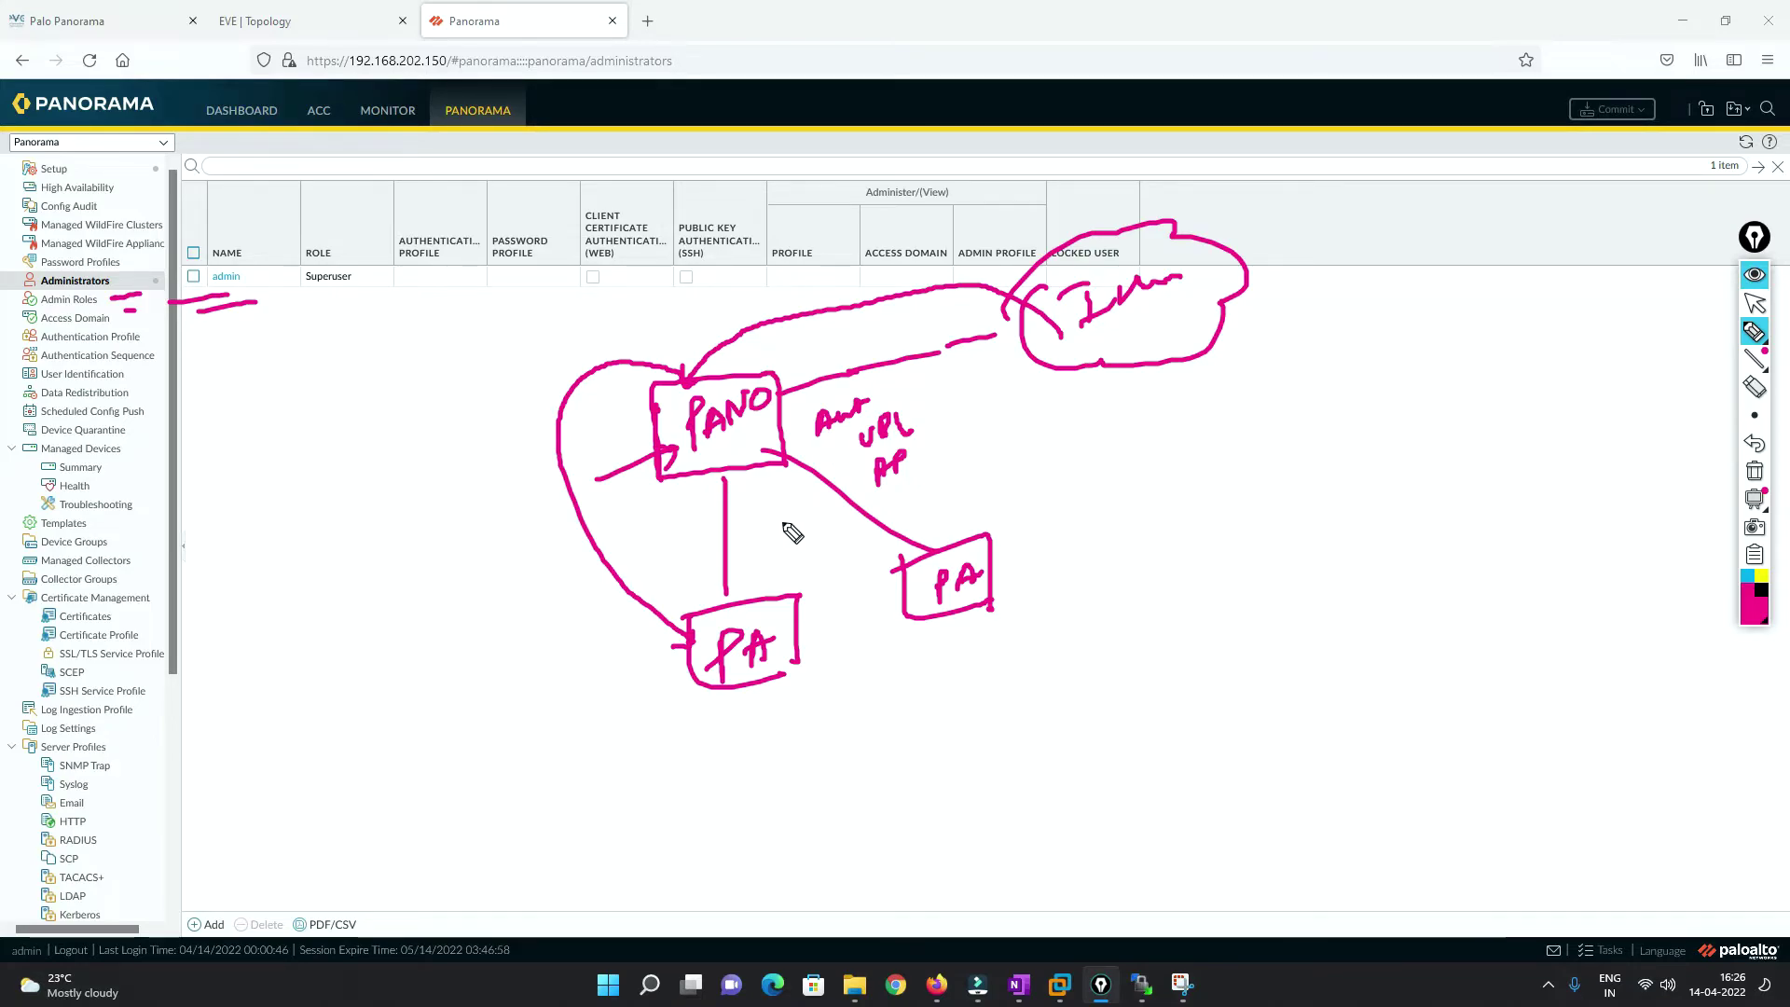
left_click_drag(766, 426, 982, 388)
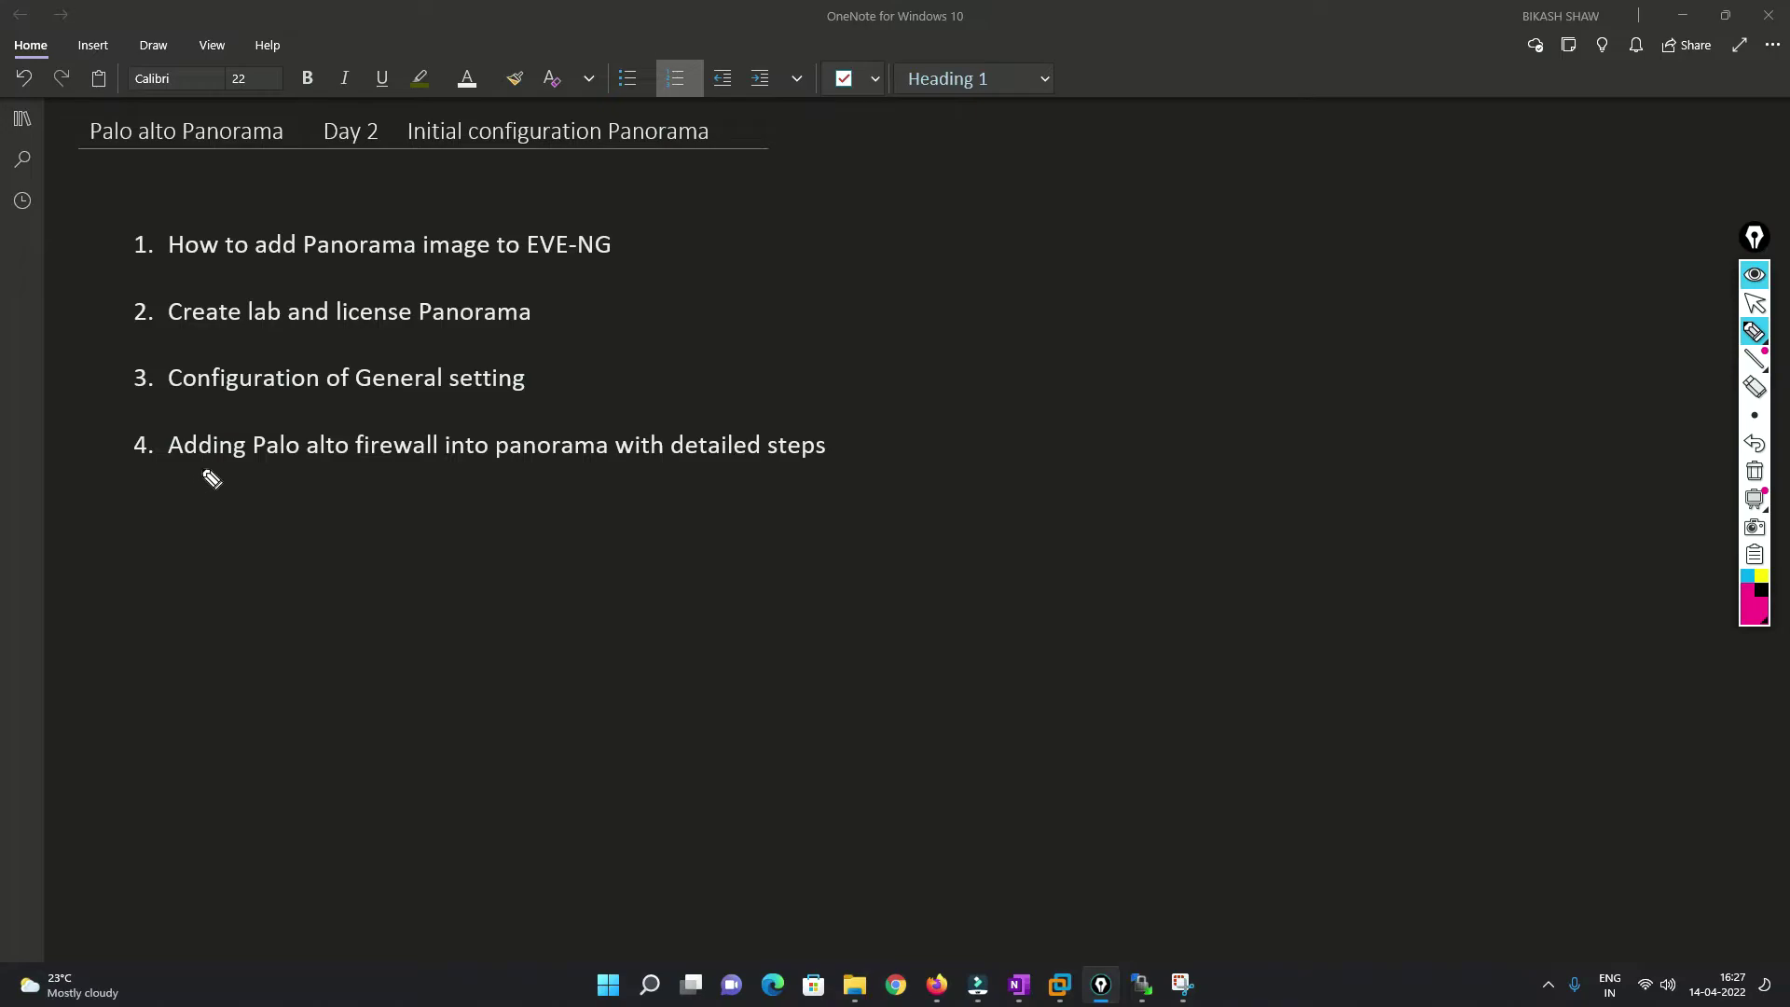
Underline agenda item 4, clear the ink, and switch to the EVE-NG lab topology.
left_click_drag(191, 471, 678, 471)
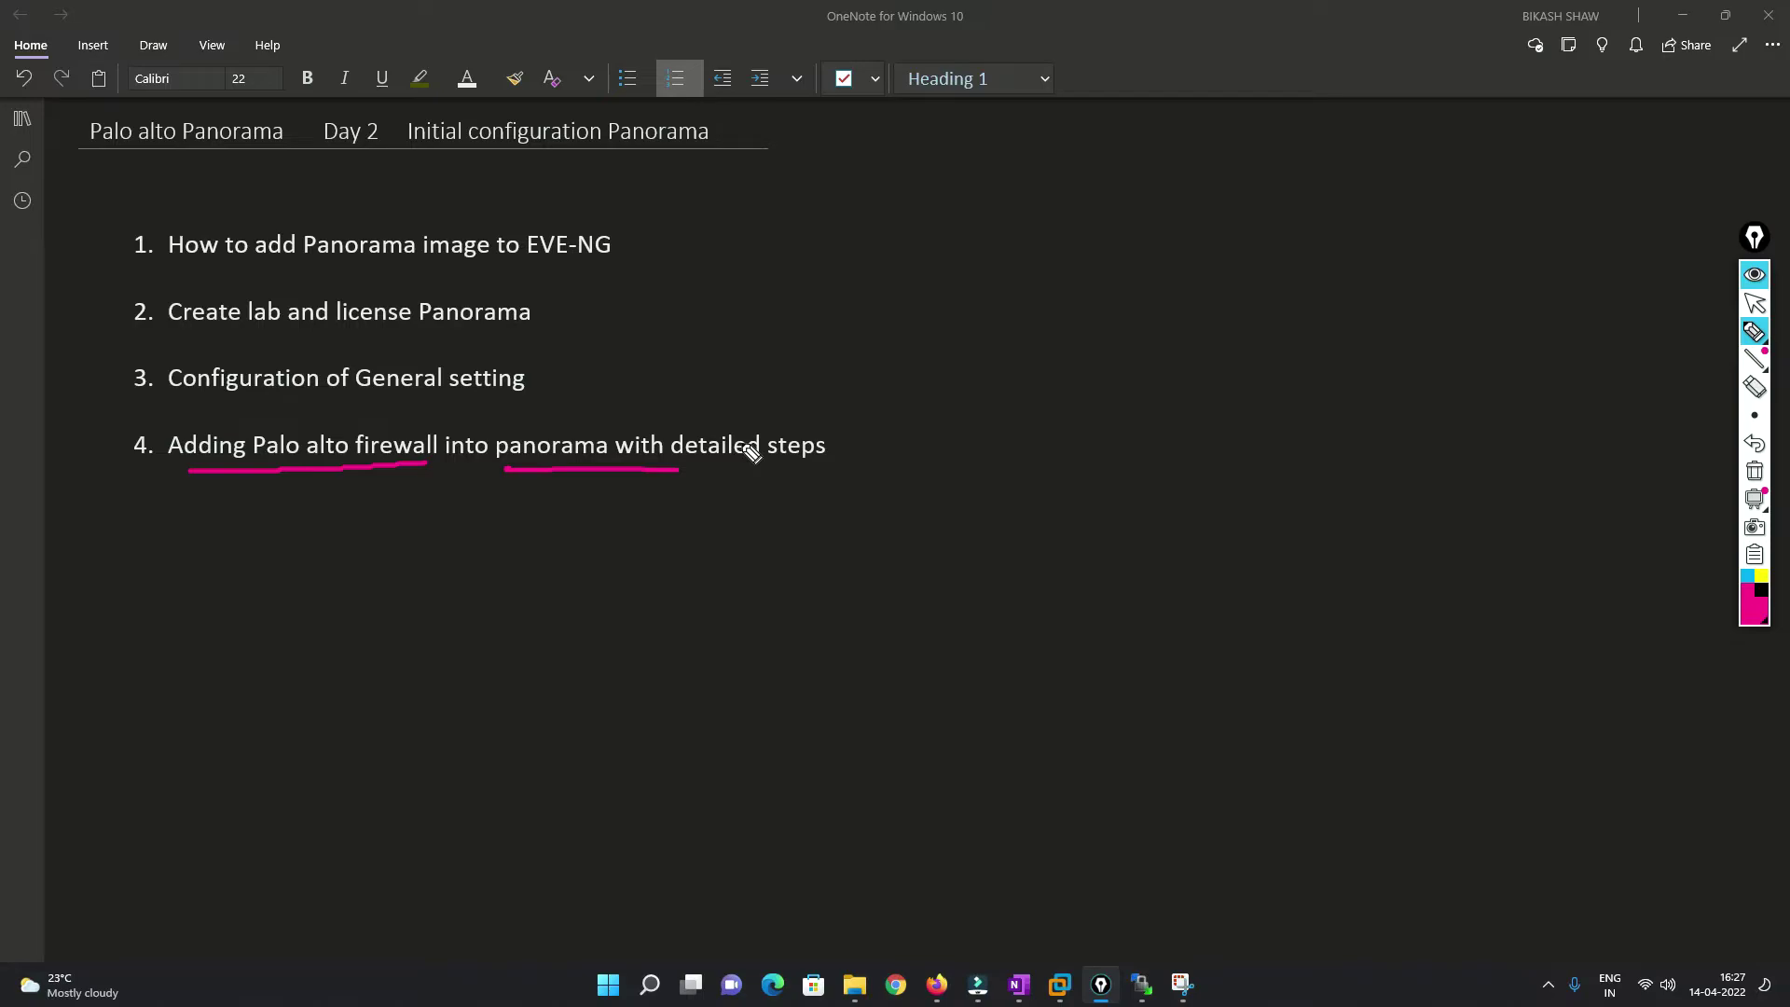
left_click(1755, 471)
left_click(1755, 303)
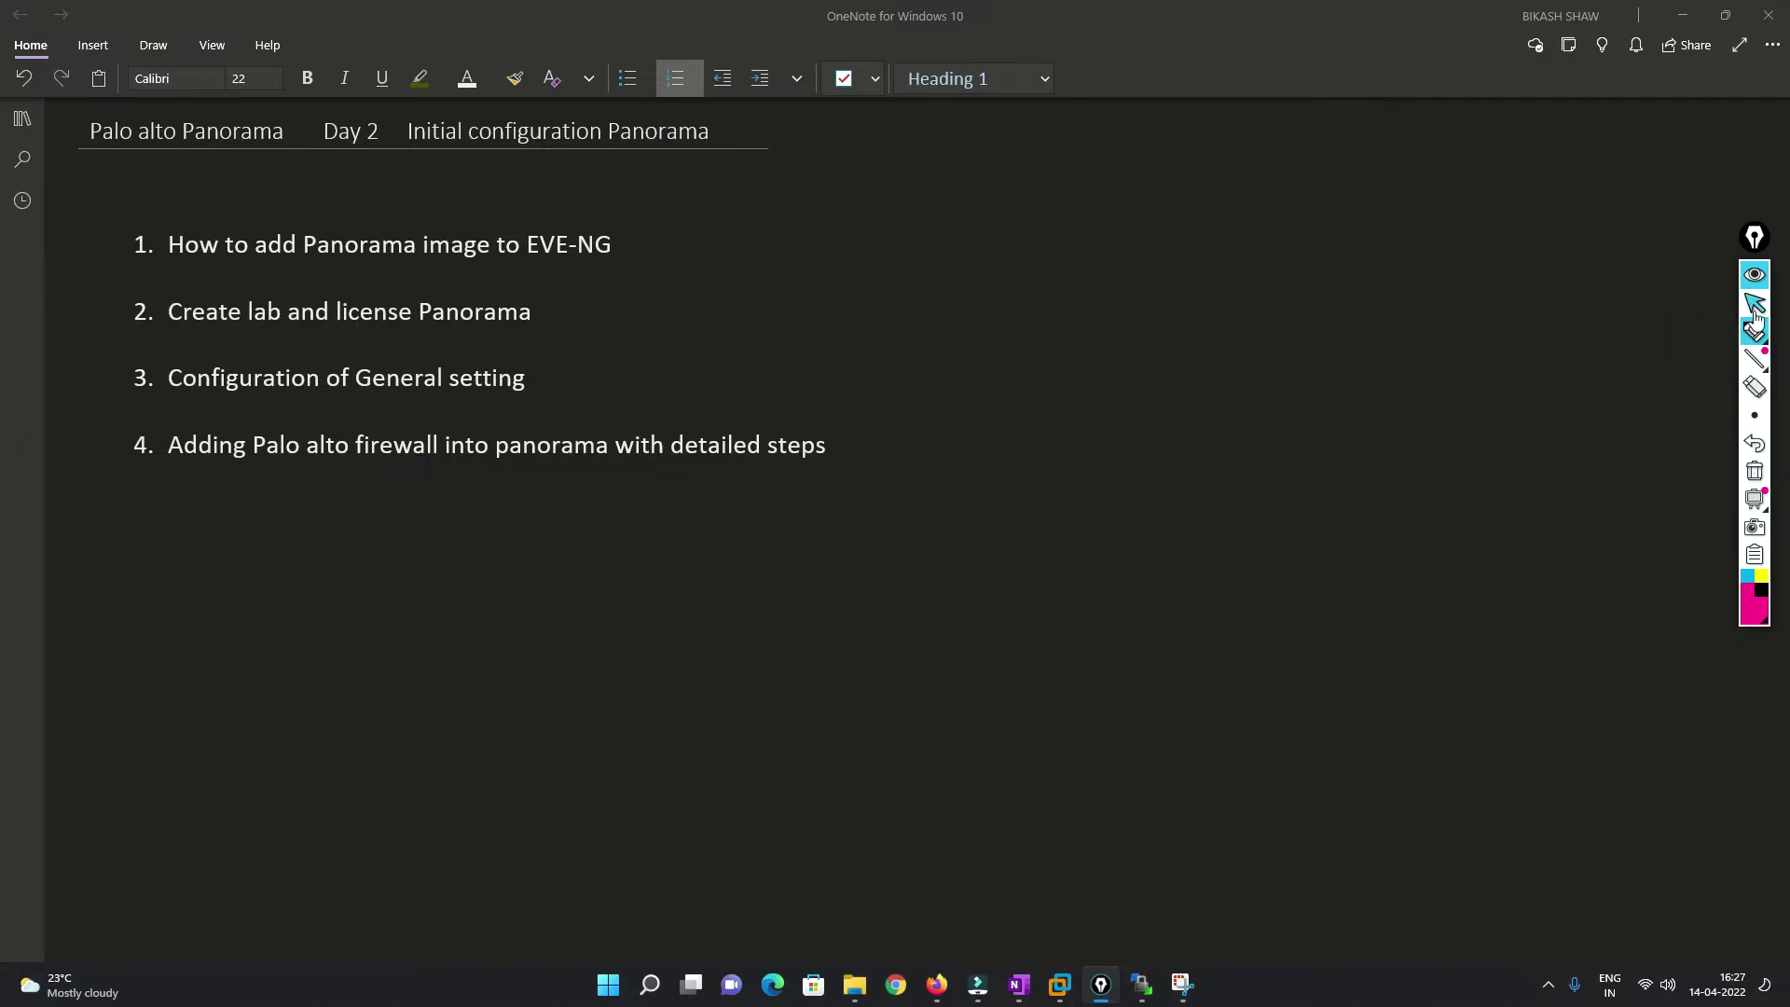
left_click(937, 984)
key("ctrl+h")
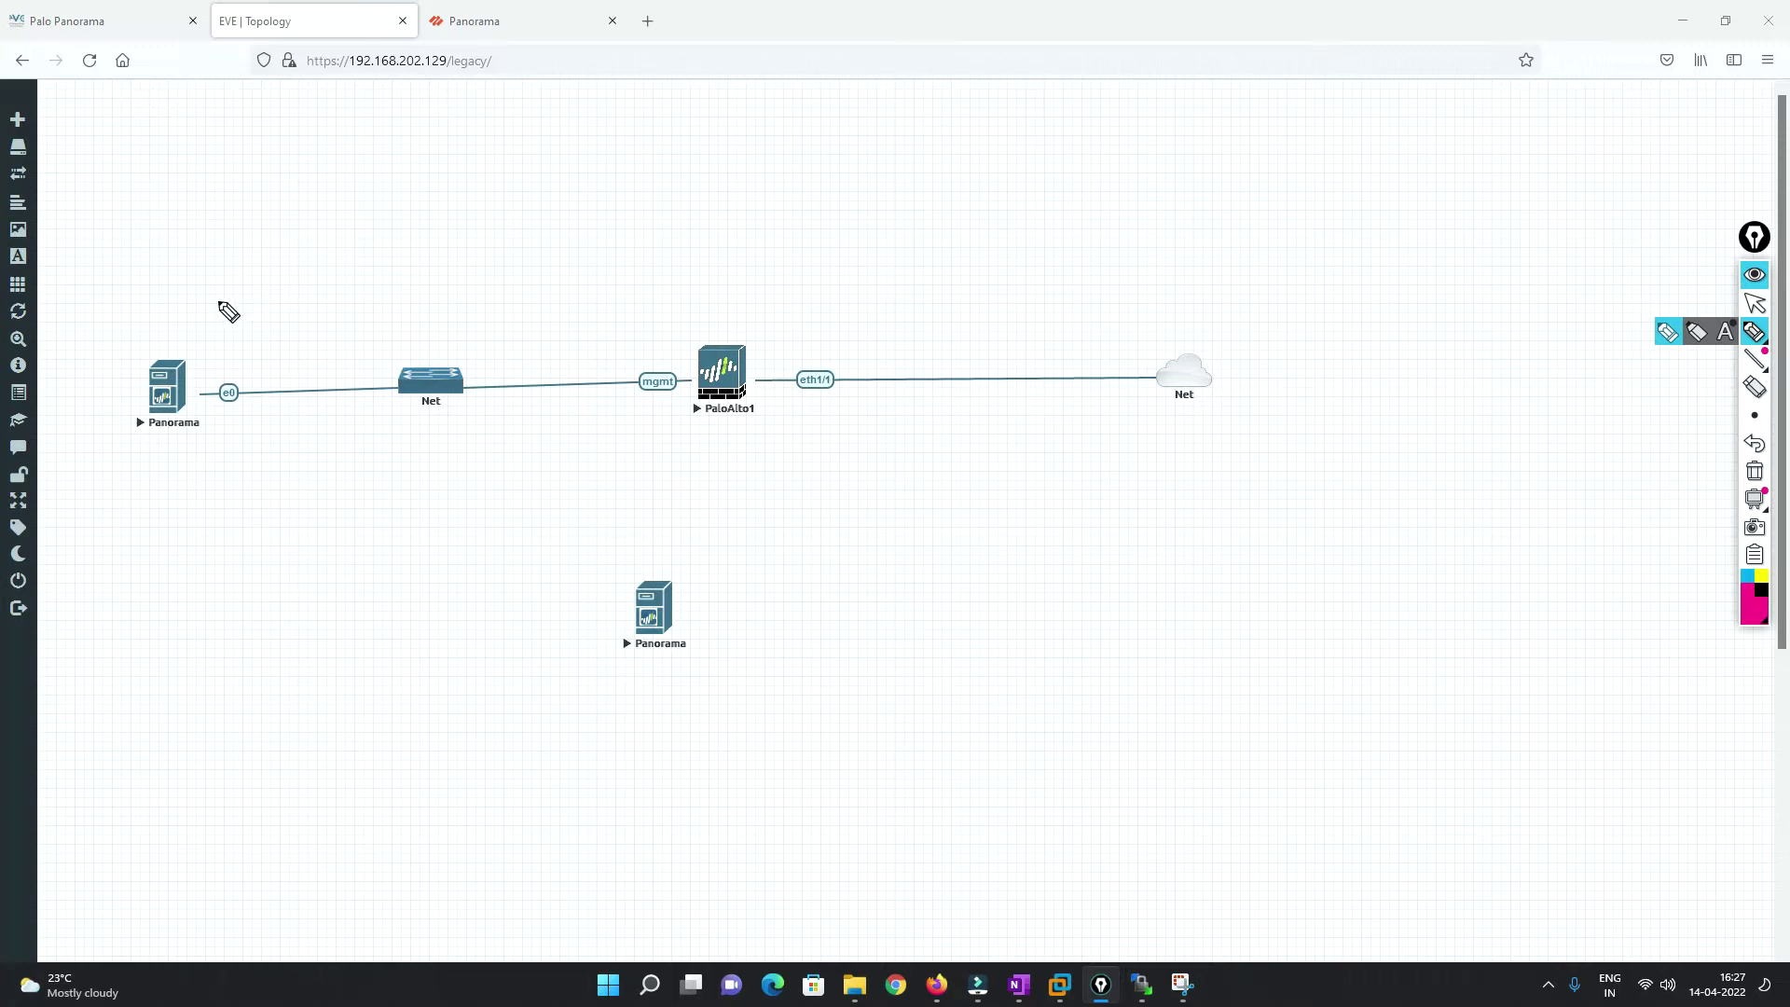
Draw an arrow up from the Panorama node and write 192.168.202.150 above it.
mouse_move(173, 360)
left_mouse_down()
mouse_move(183, 295)
mouse_move(205, 306)
left_mouse_up()
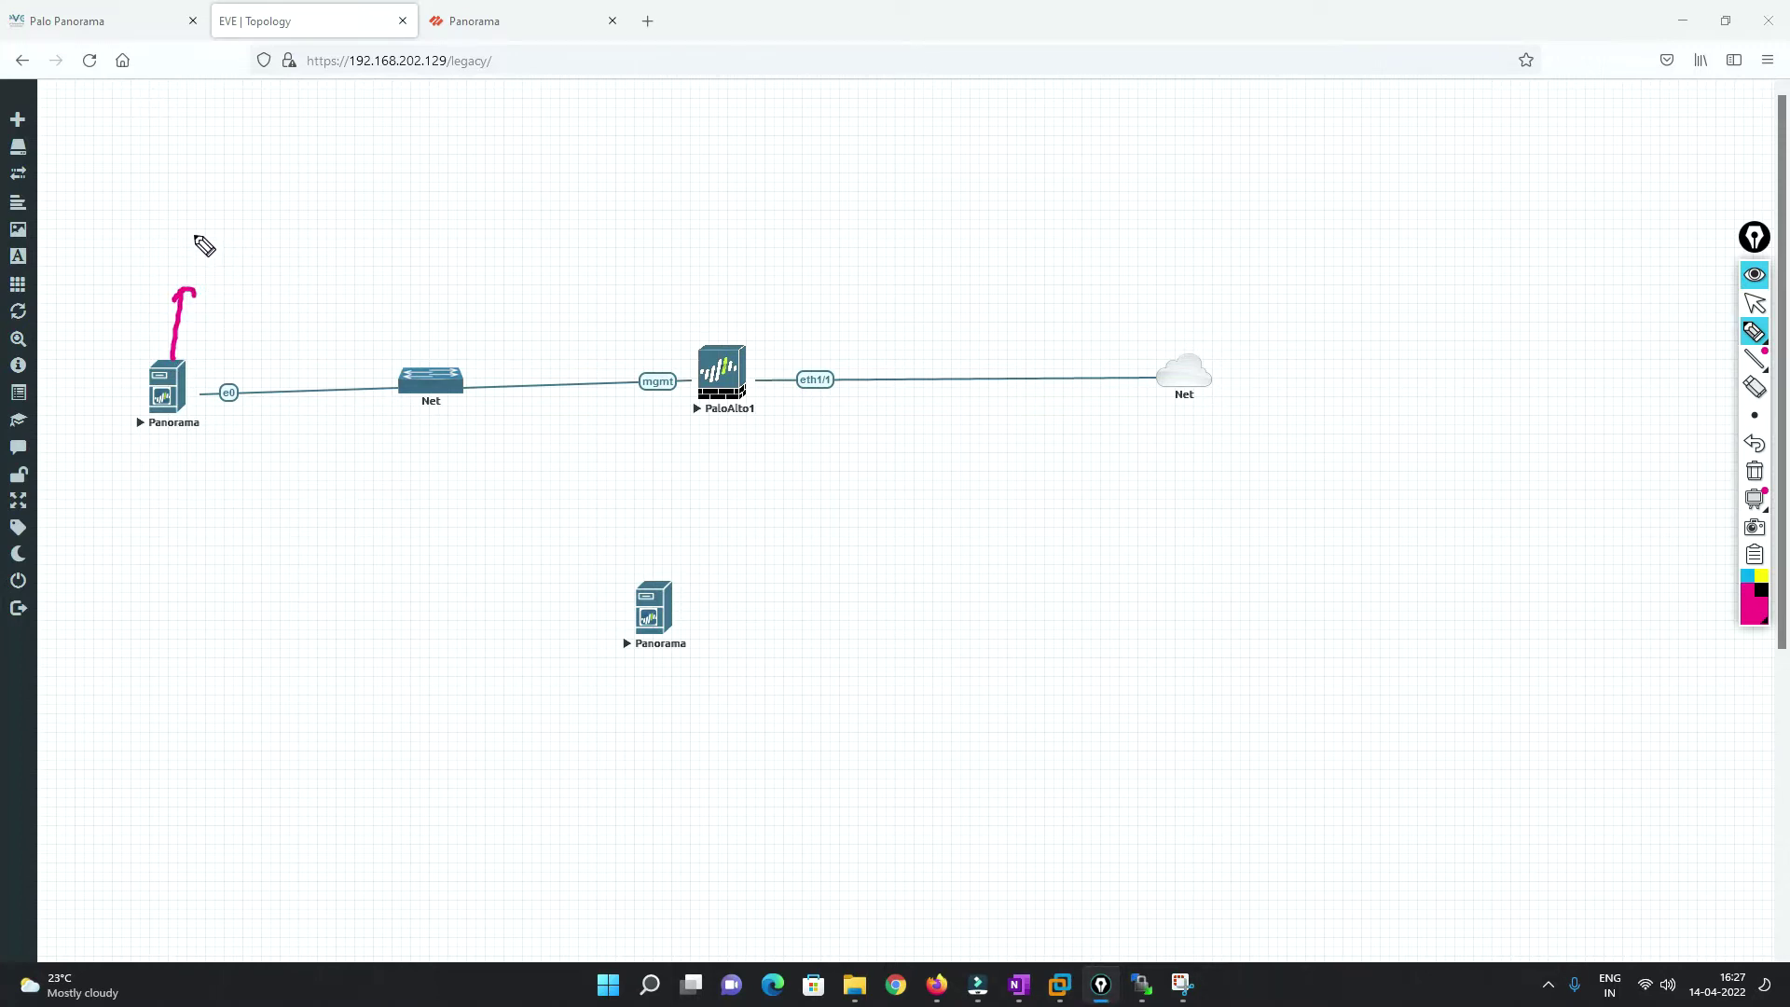
mouse_move(191, 232)
left_mouse_down()
mouse_move(193, 248)
mouse_move(233, 239)
mouse_move(336, 177)
mouse_move(393, 177)
mouse_move(427, 140)
left_mouse_up()
left_click(244, 230)
left_click(302, 214)
Circle PaloAlto1's mgmt, write 192.168.202.130 above it, and arrow it to Panorama.
mouse_move(720, 347)
left_mouse_down()
mouse_move(731, 280)
mouse_move(743, 289)
left_mouse_up()
mouse_move(670, 357)
left_mouse_down()
mouse_move(631, 374)
mouse_move(688, 368)
left_mouse_up()
mouse_move(674, 185)
left_mouse_down()
mouse_move(670, 220)
mouse_move(746, 196)
left_mouse_up()
left_click(734, 199)
mouse_move(758, 161)
left_mouse_down()
mouse_move(769, 183)
mouse_move(785, 158)
mouse_move(837, 166)
mouse_move(852, 128)
mouse_move(884, 145)
mouse_move(901, 121)
left_mouse_up()
left_click(804, 161)
left_click(892, 133)
mouse_move(913, 99)
left_mouse_down()
mouse_move(915, 117)
mouse_move(932, 98)
left_mouse_up()
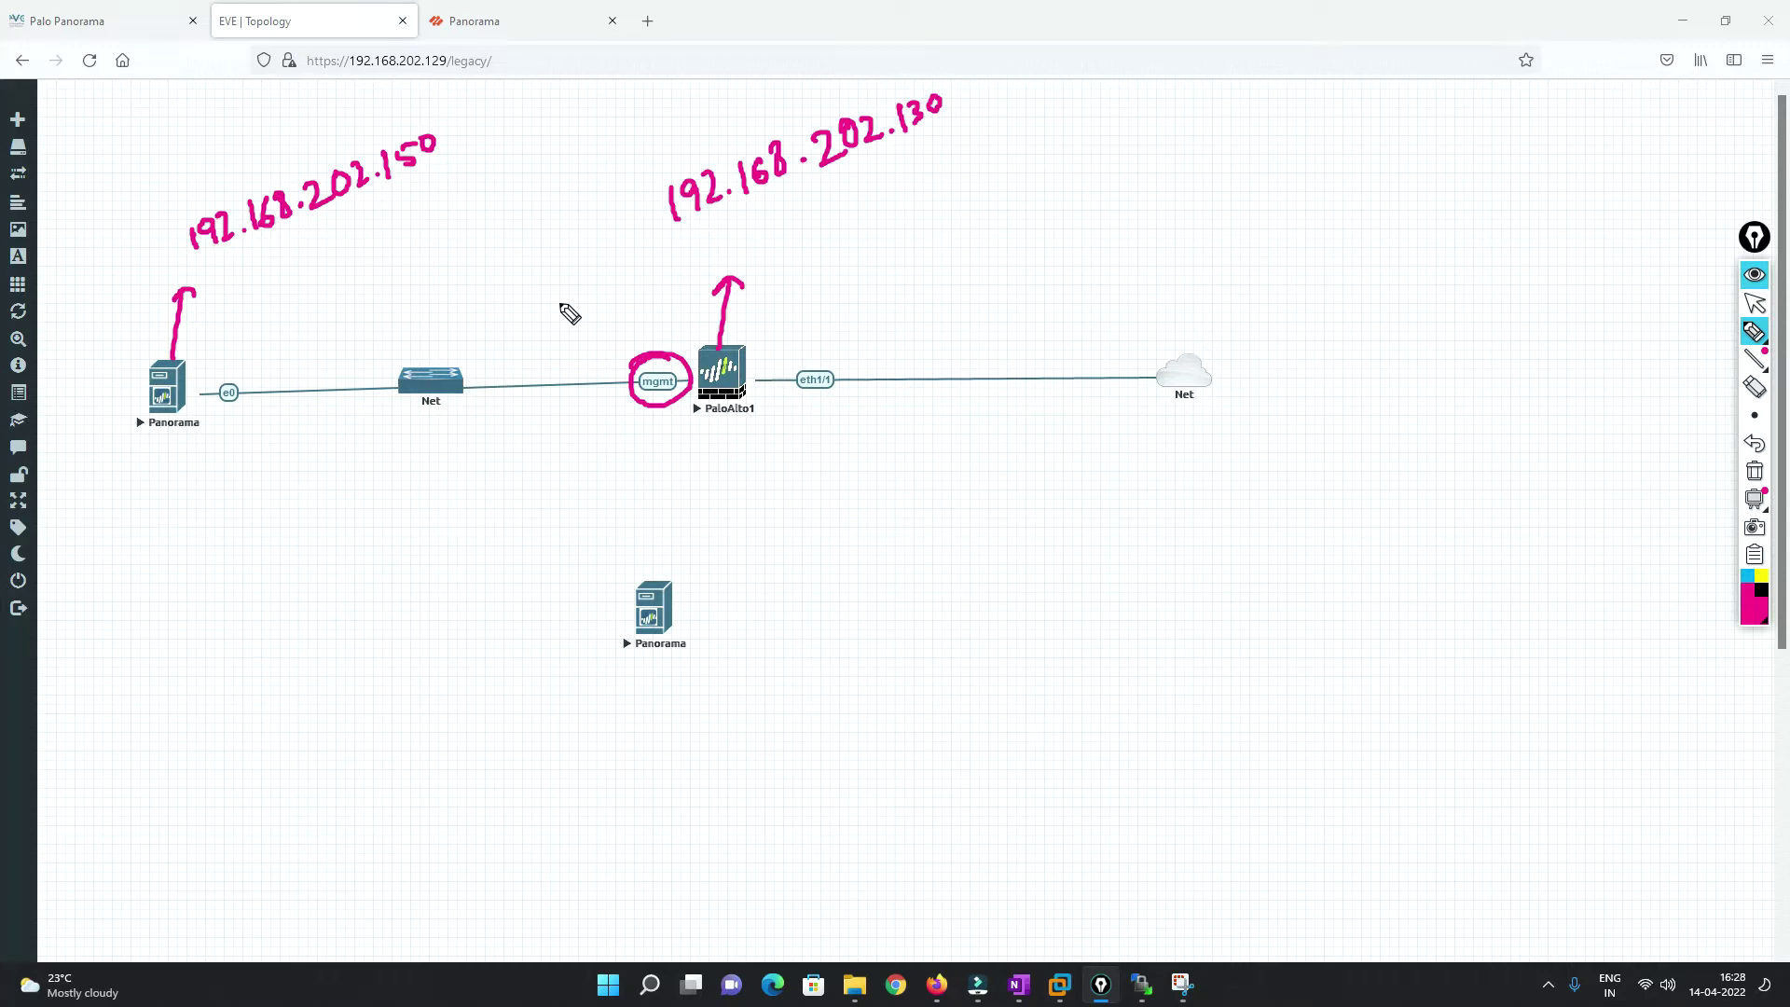
mouse_move(705, 353)
left_mouse_down()
mouse_move(338, 304)
mouse_move(218, 361)
mouse_move(242, 378)
left_mouse_up()
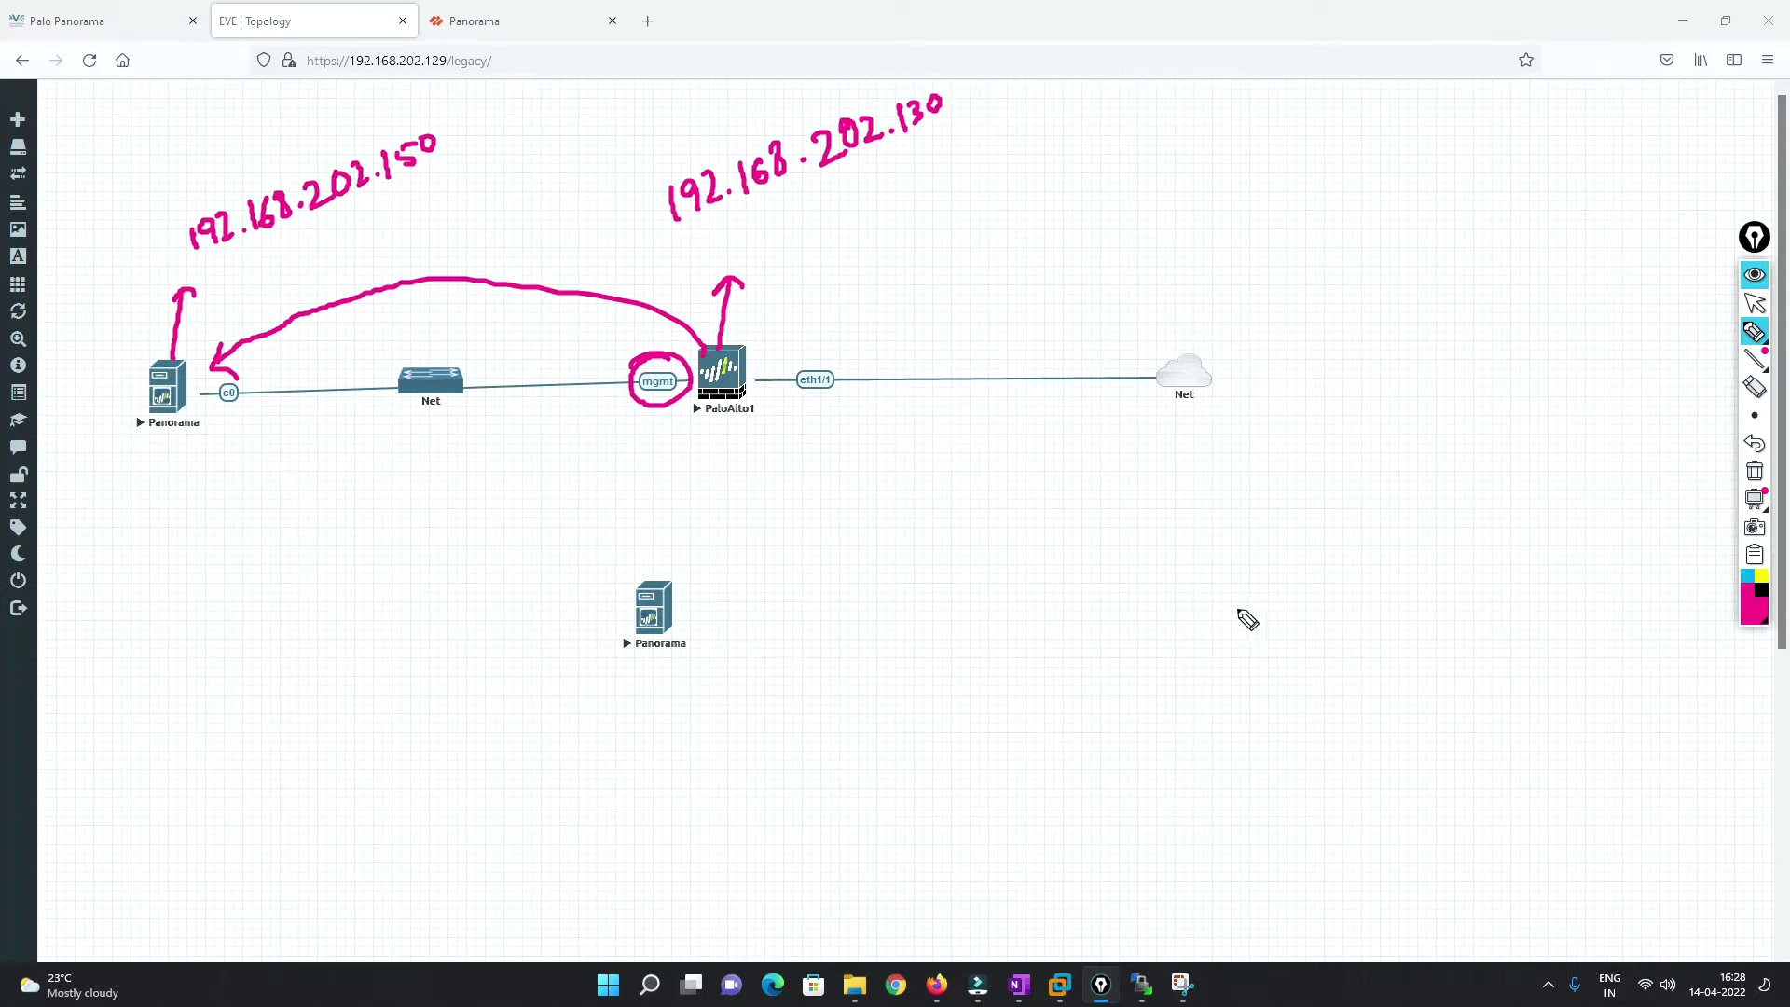
Write a circled '1 Serial number' note and arrow it to Panorama.
mouse_move(1121, 469)
left_mouse_down()
mouse_move(1120, 495)
mouse_move(1101, 475)
mouse_move(1139, 504)
left_mouse_up()
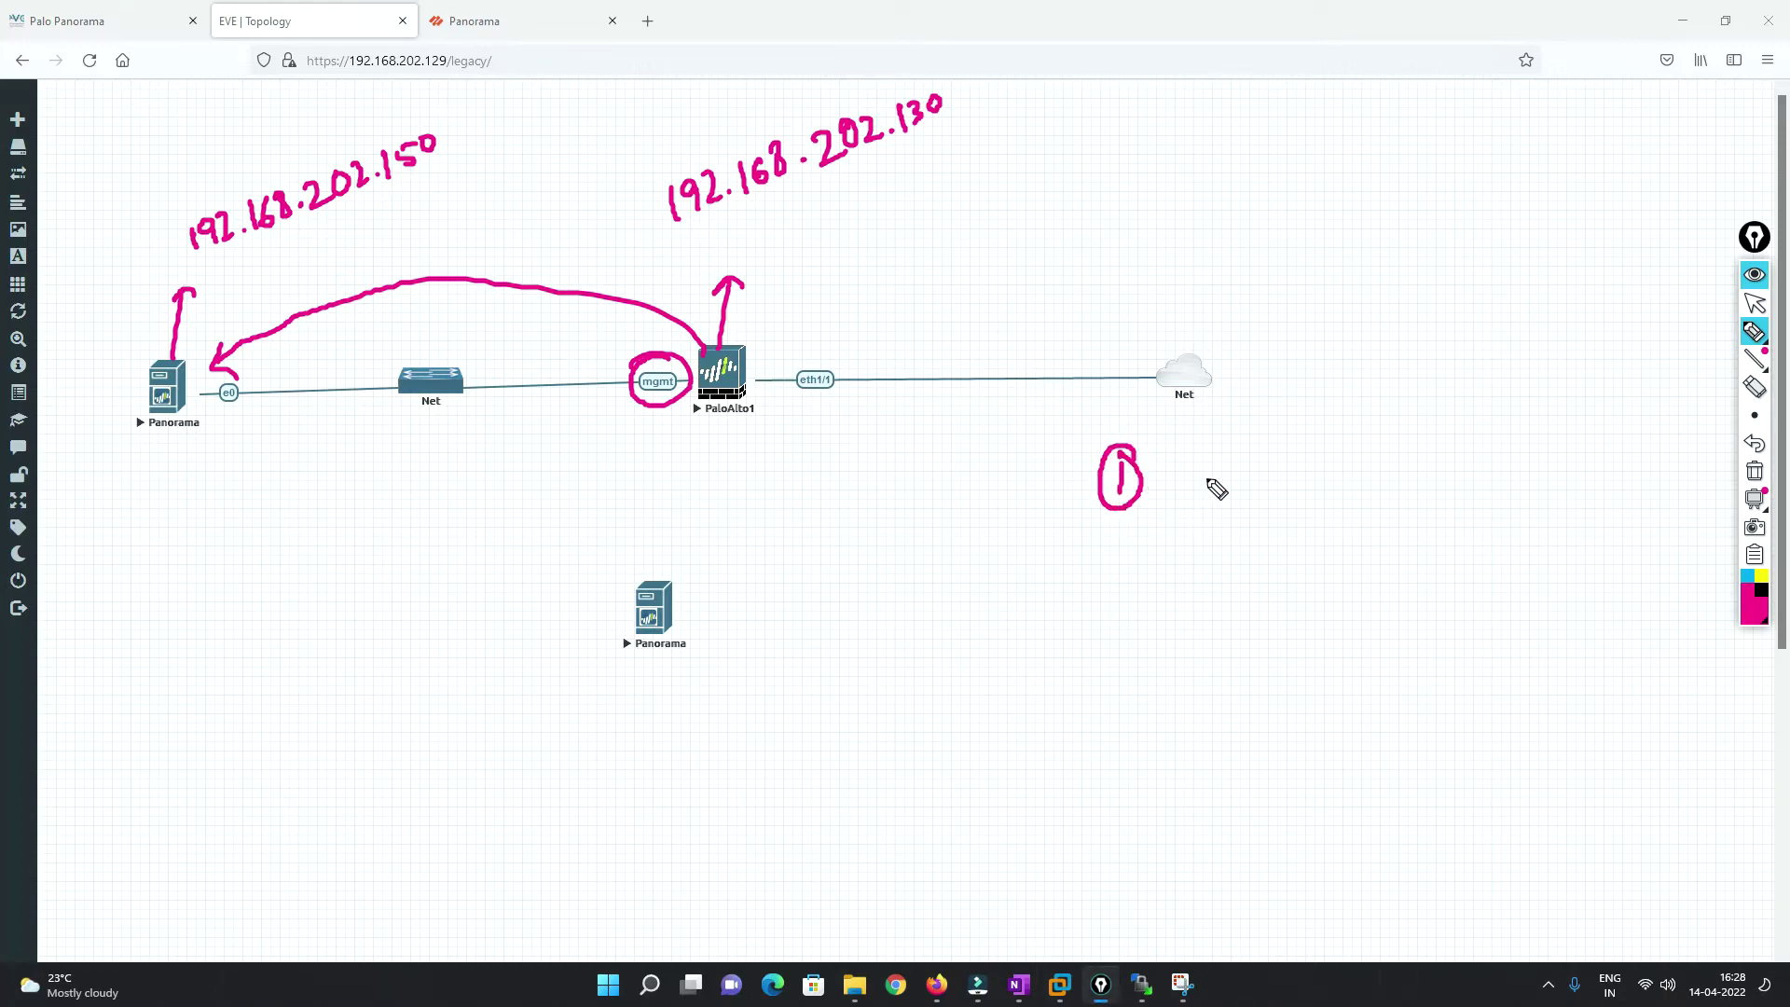
mouse_move(753, 340)
left_mouse_down()
mouse_move(725, 336)
mouse_move(700, 411)
mouse_move(750, 336)
mouse_move(813, 323)
left_mouse_up()
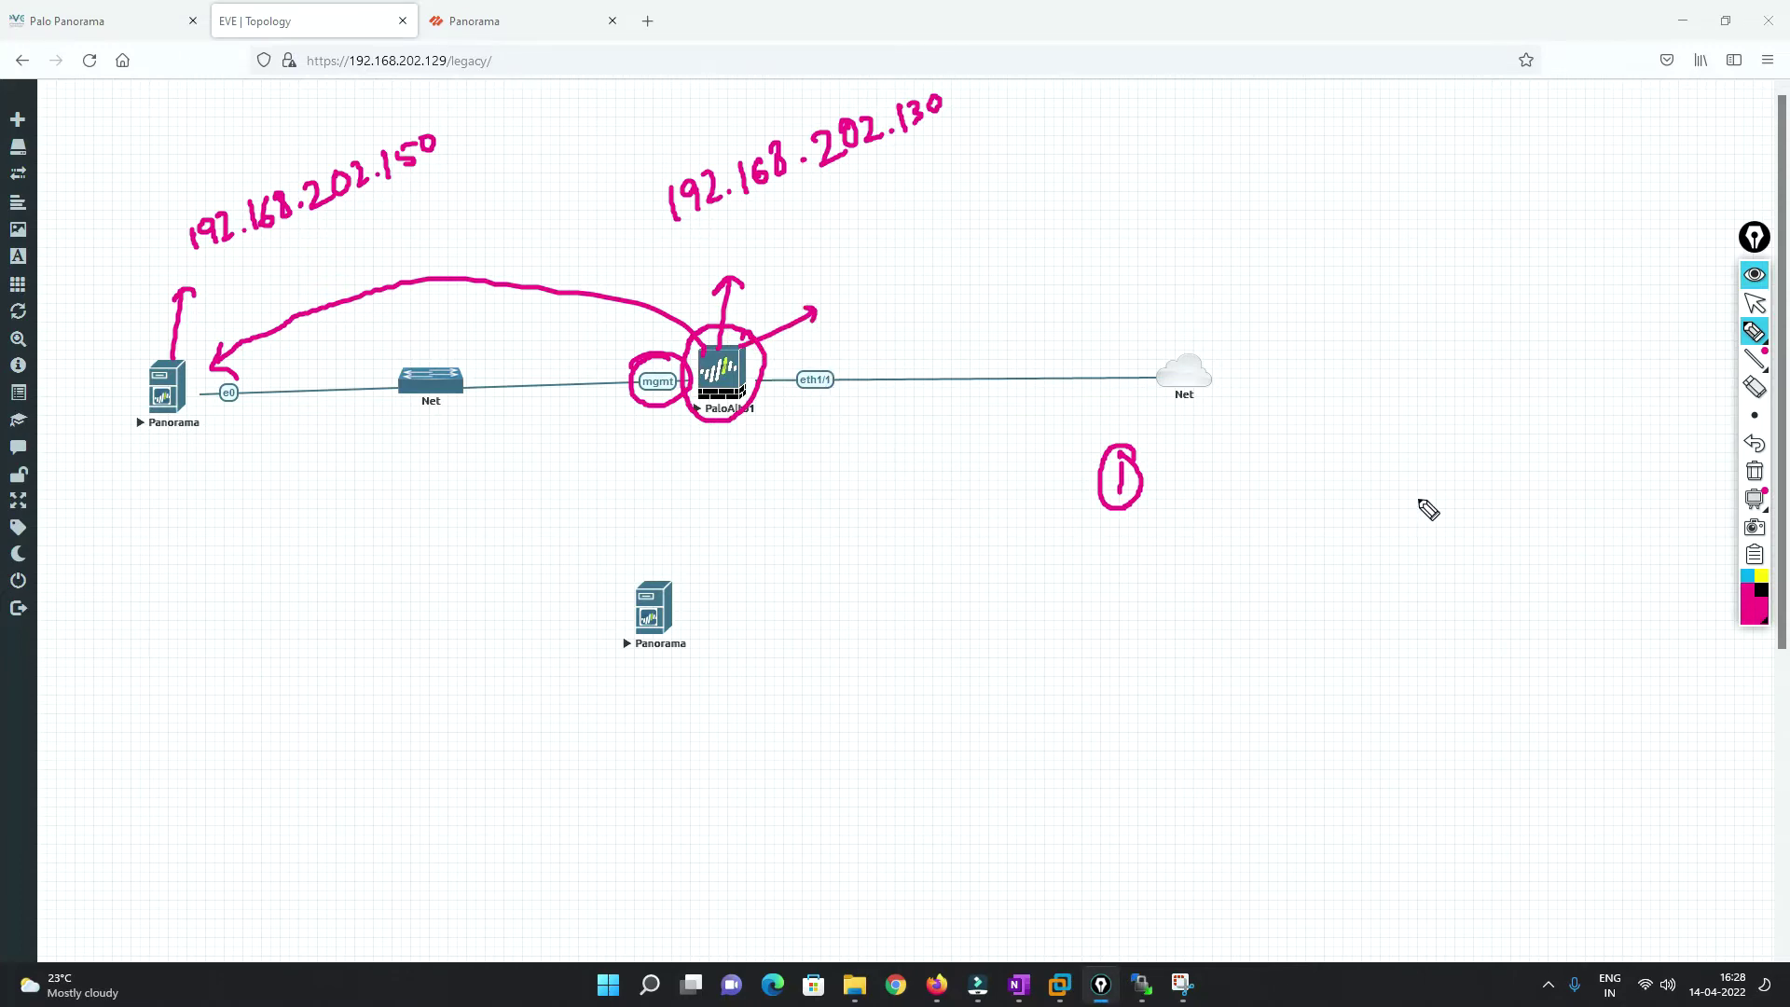
left_click_drag(1203, 449, 1173, 486)
left_click_drag(1200, 470, 1231, 477)
mouse_move(1229, 459)
left_mouse_down()
mouse_move(1399, 438)
mouse_move(1445, 399)
left_mouse_up()
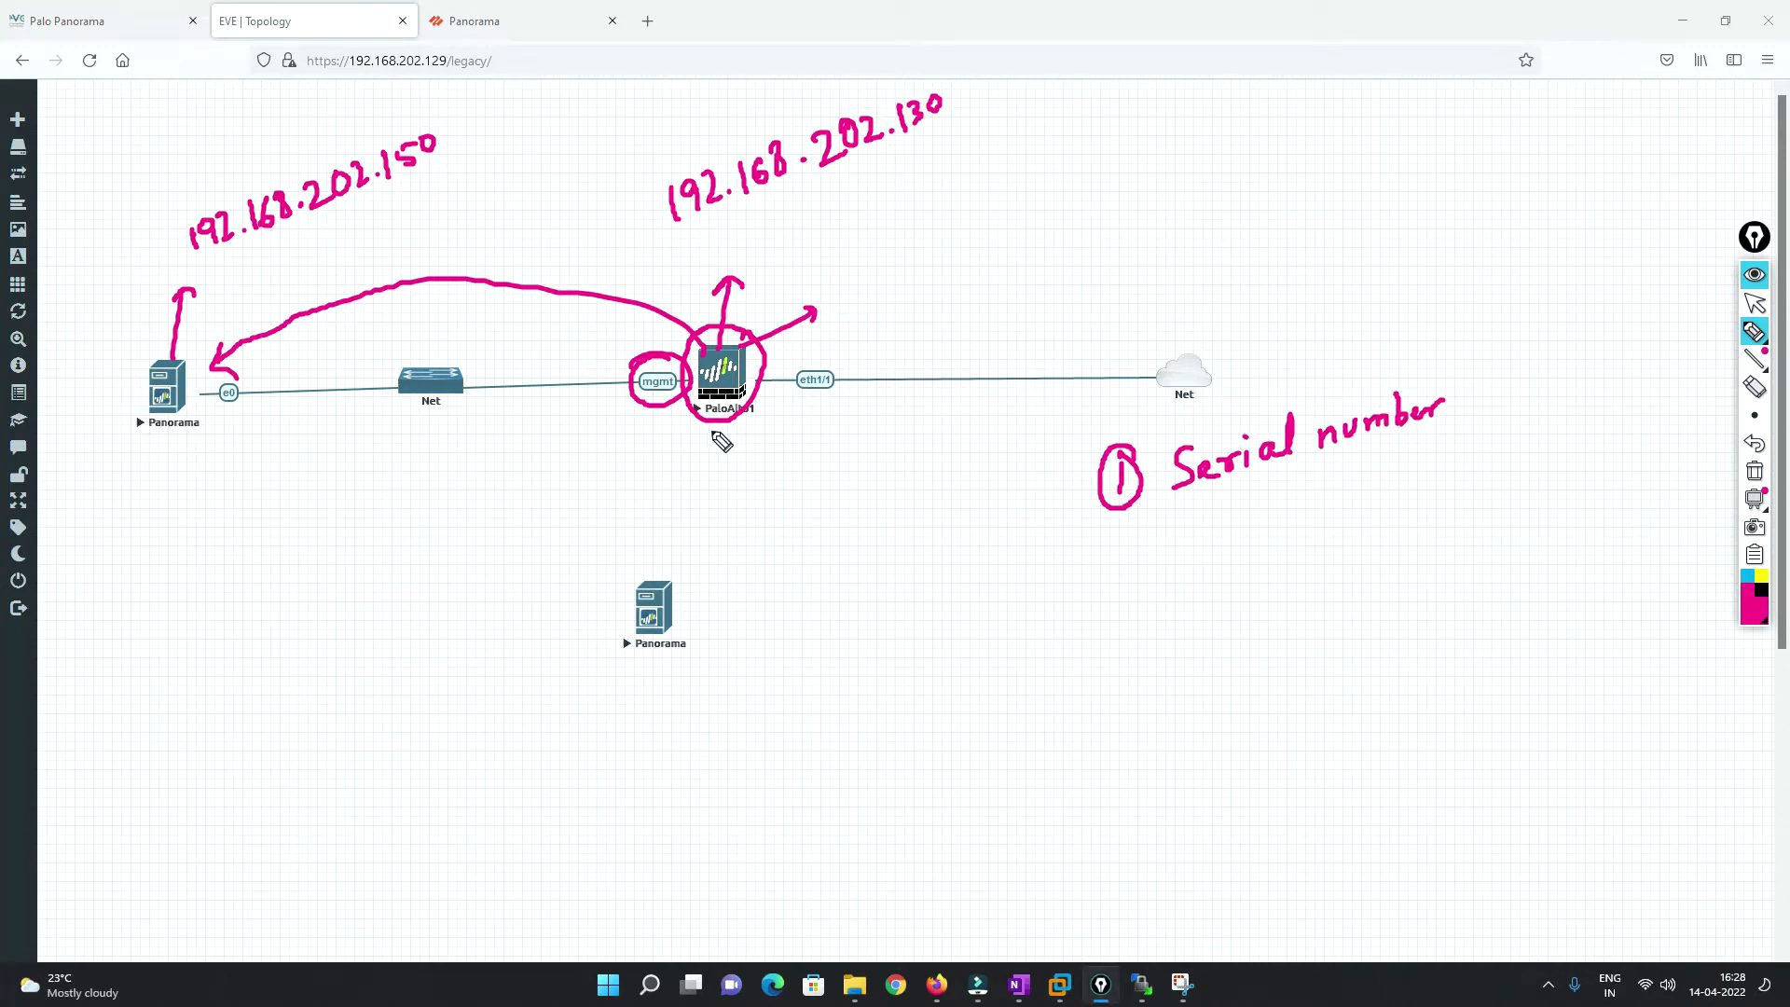
mouse_move(1250, 411)
left_mouse_down()
mouse_move(460, 311)
mouse_move(239, 455)
mouse_move(258, 454)
left_mouse_up()
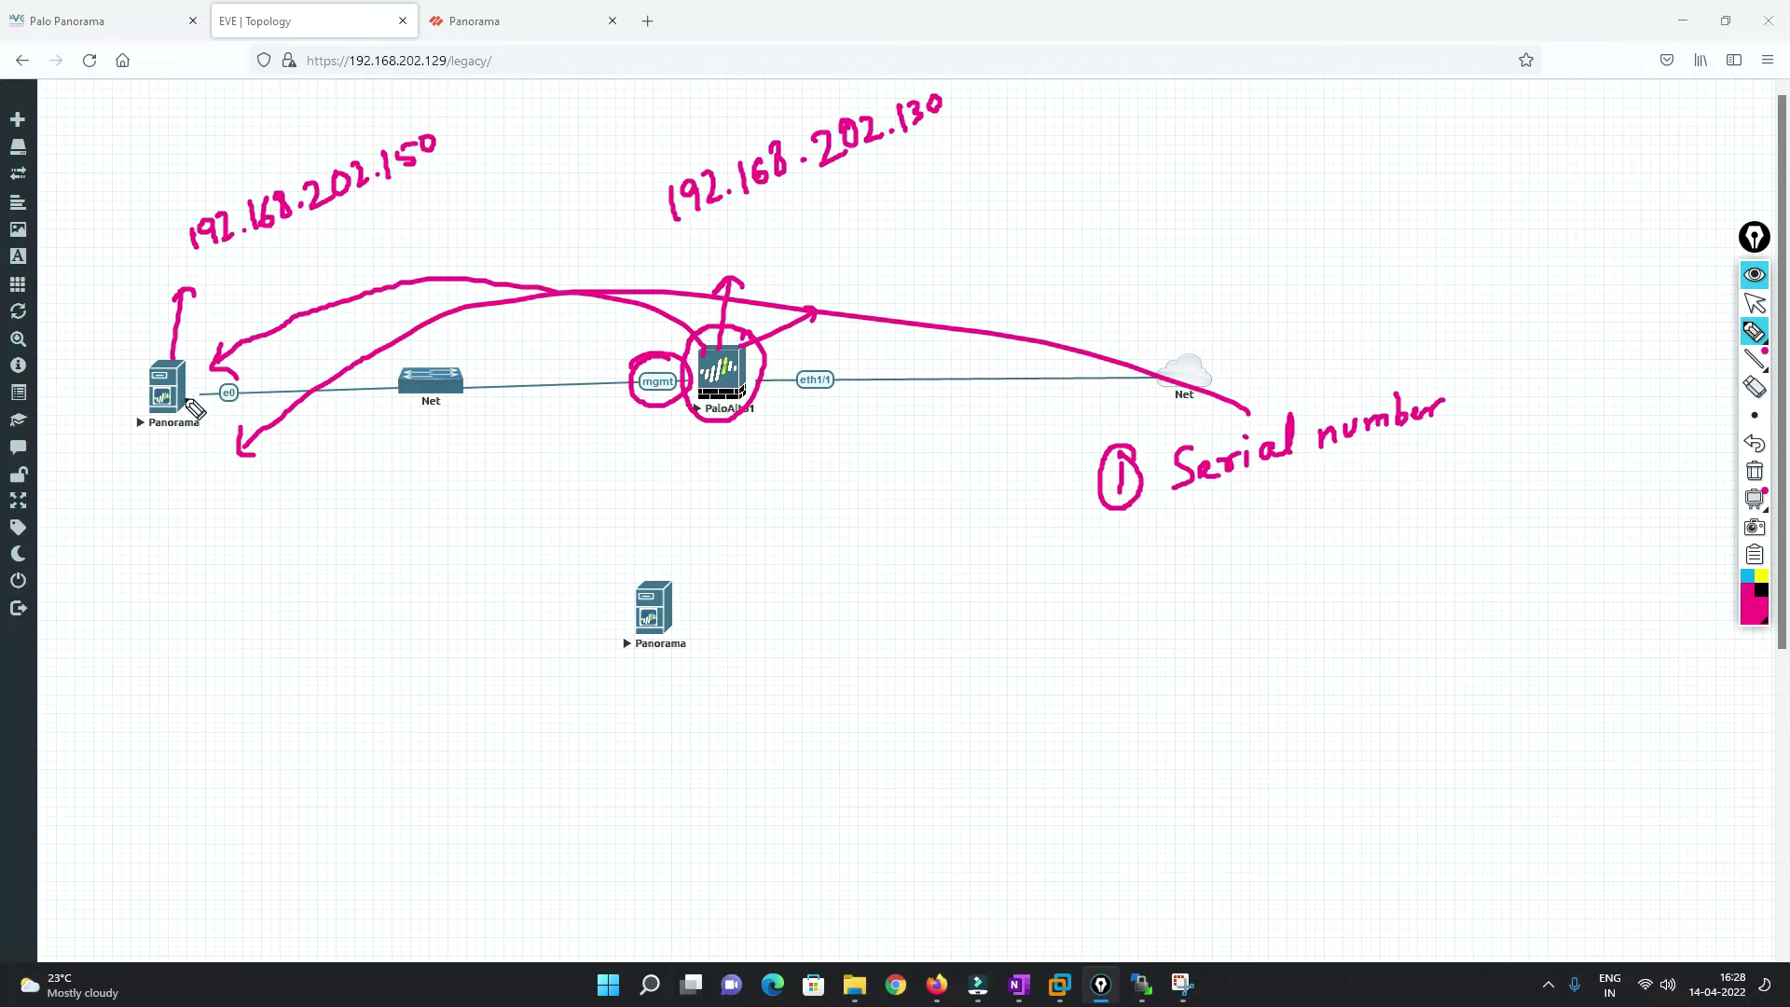
Draw arrows back and forth between Panorama and PaloAlto1's mgmt, then erase all ink.
mouse_move(189, 406)
left_mouse_down()
mouse_move(244, 363)
mouse_move(383, 317)
mouse_move(616, 352)
mouse_move(598, 358)
left_mouse_up()
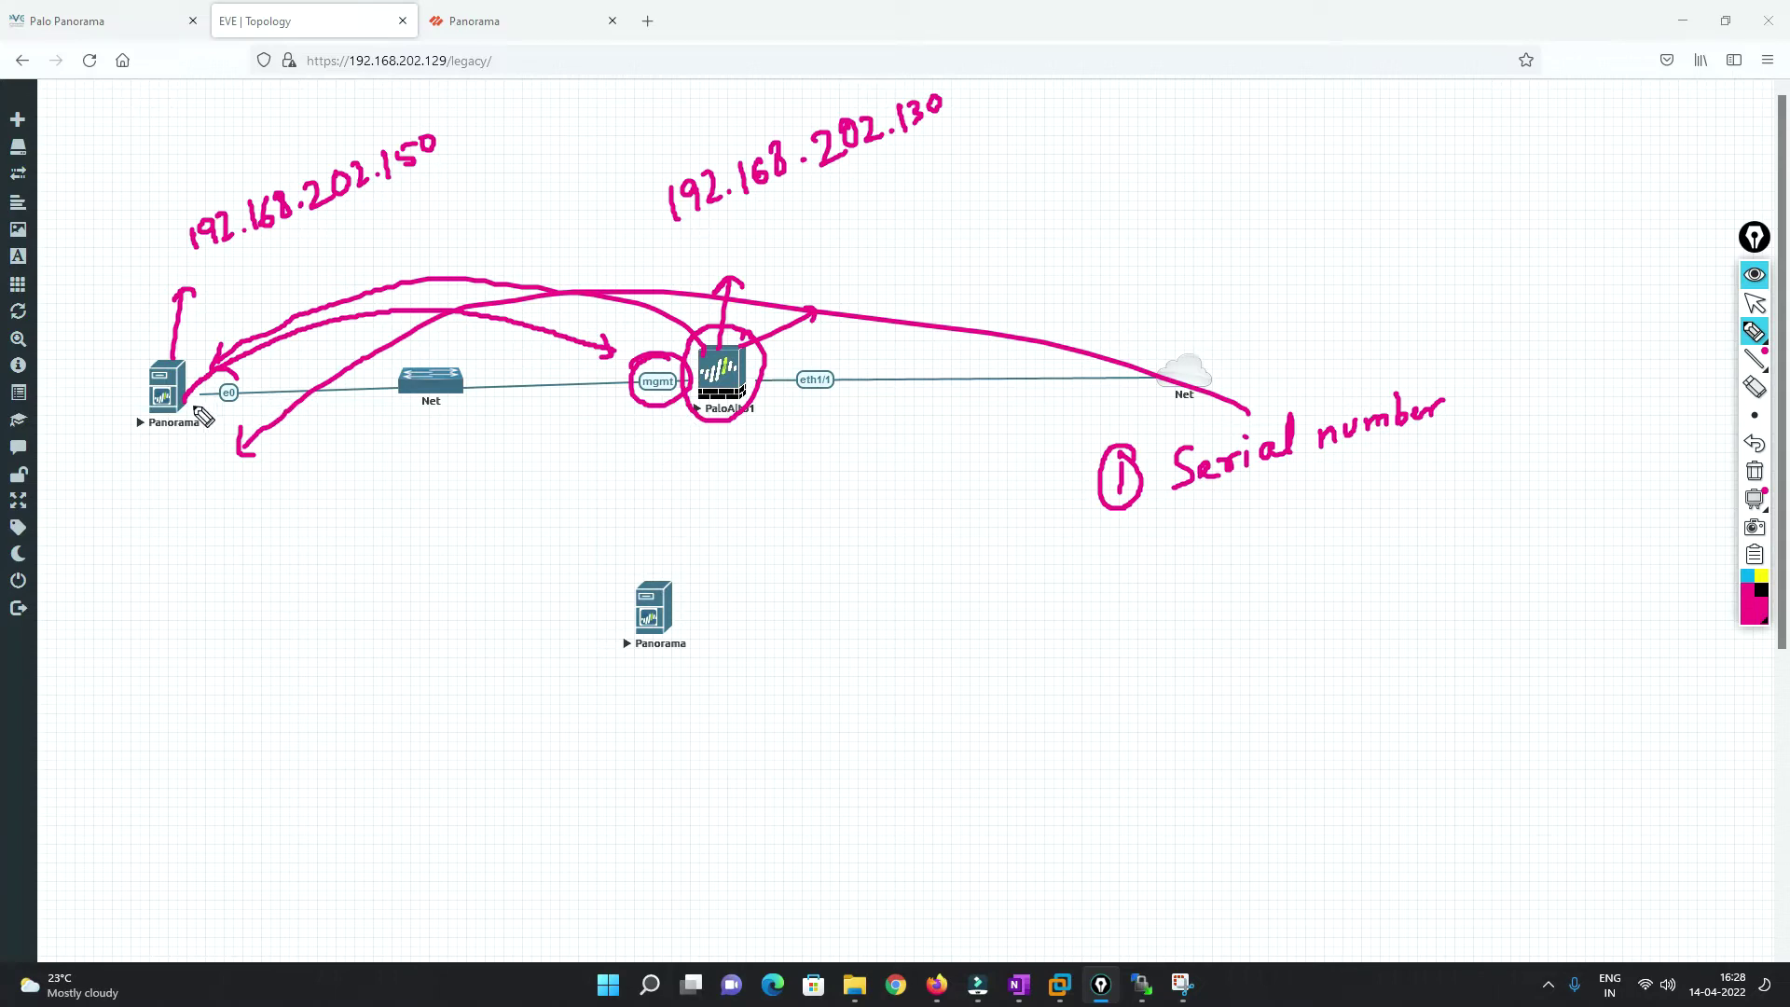
mouse_move(198, 400)
left_mouse_down()
mouse_move(228, 359)
mouse_move(559, 322)
mouse_move(636, 333)
mouse_move(619, 353)
left_mouse_up()
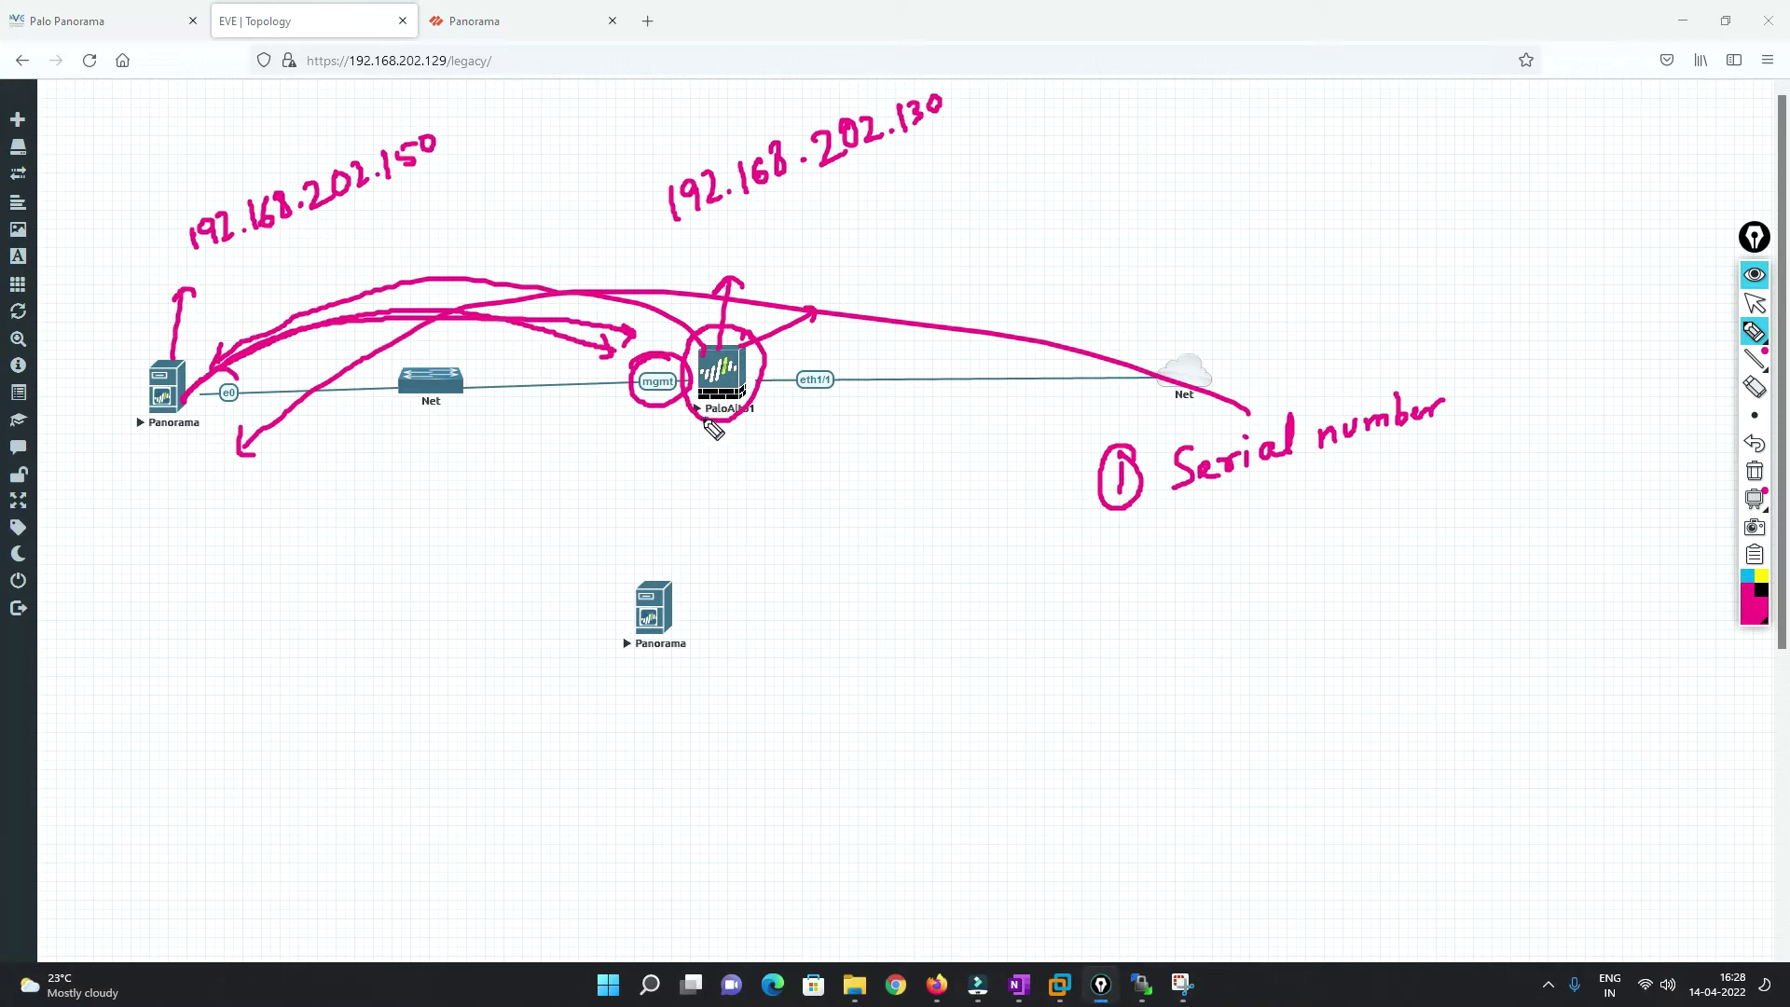
mouse_move(706, 421)
left_mouse_down()
mouse_move(644, 466)
mouse_move(236, 534)
mouse_move(272, 553)
left_mouse_up()
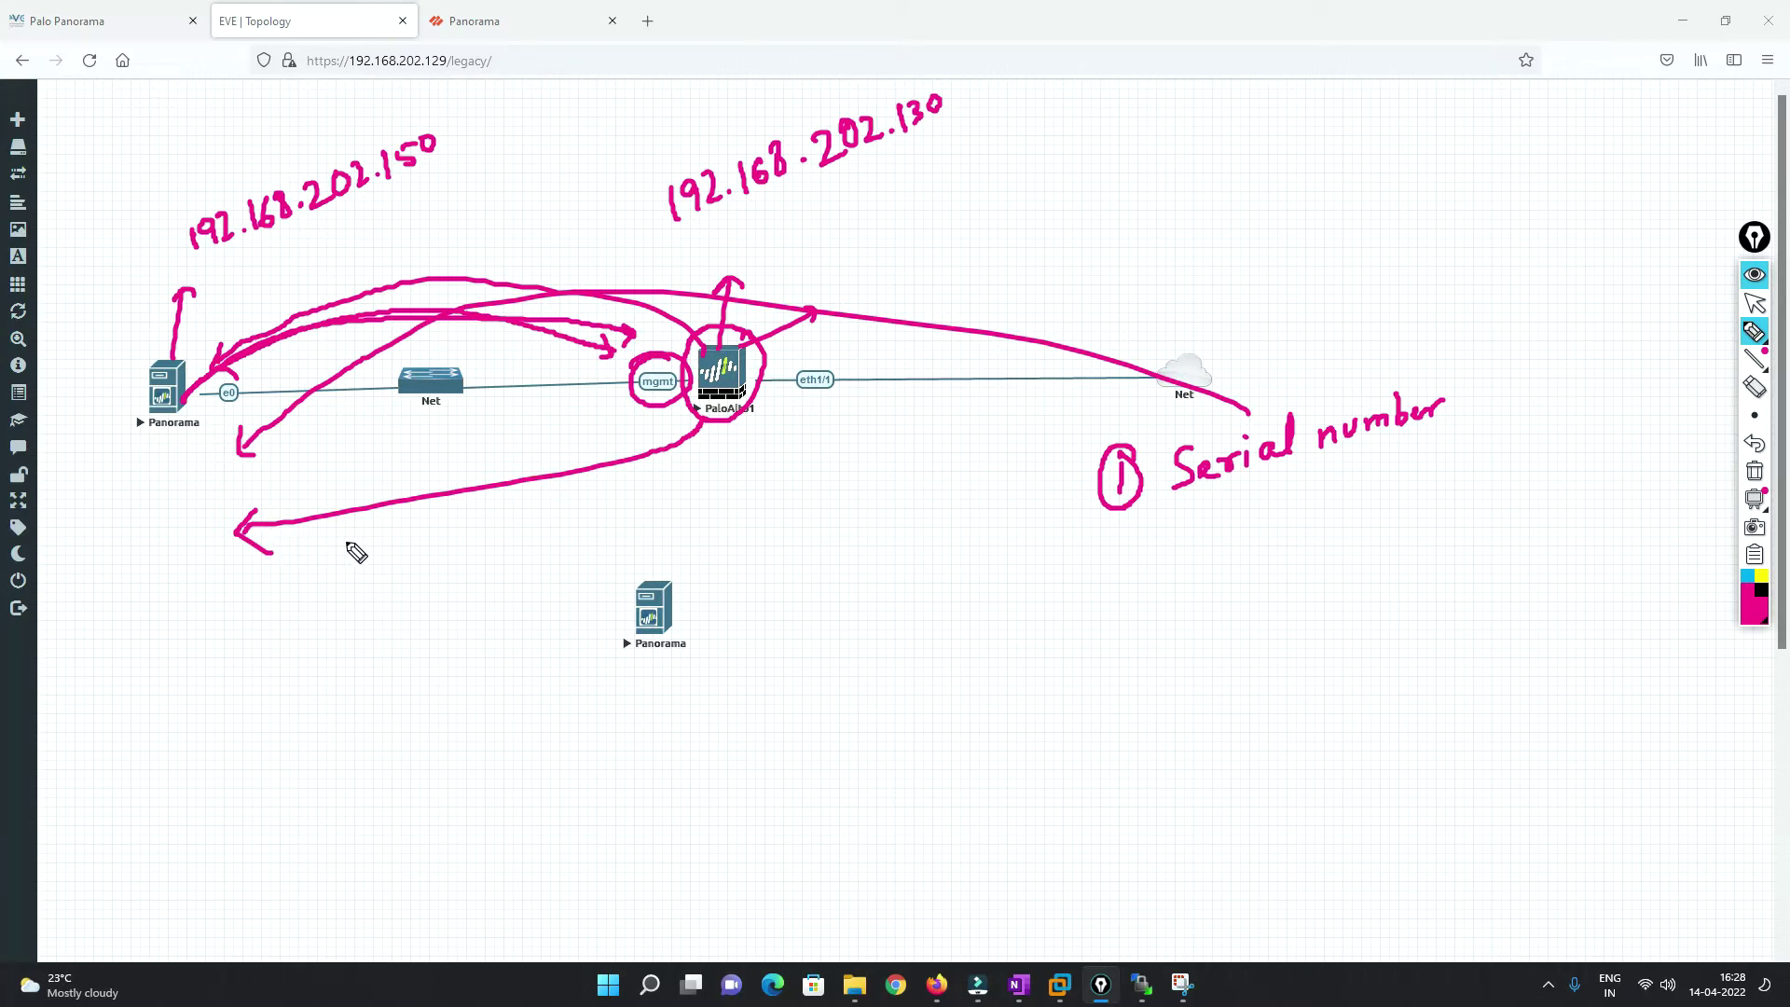
mouse_move(454, 109)
left_mouse_down()
mouse_move(325, 114)
mouse_move(207, 269)
mouse_move(488, 160)
mouse_move(455, 110)
left_mouse_up()
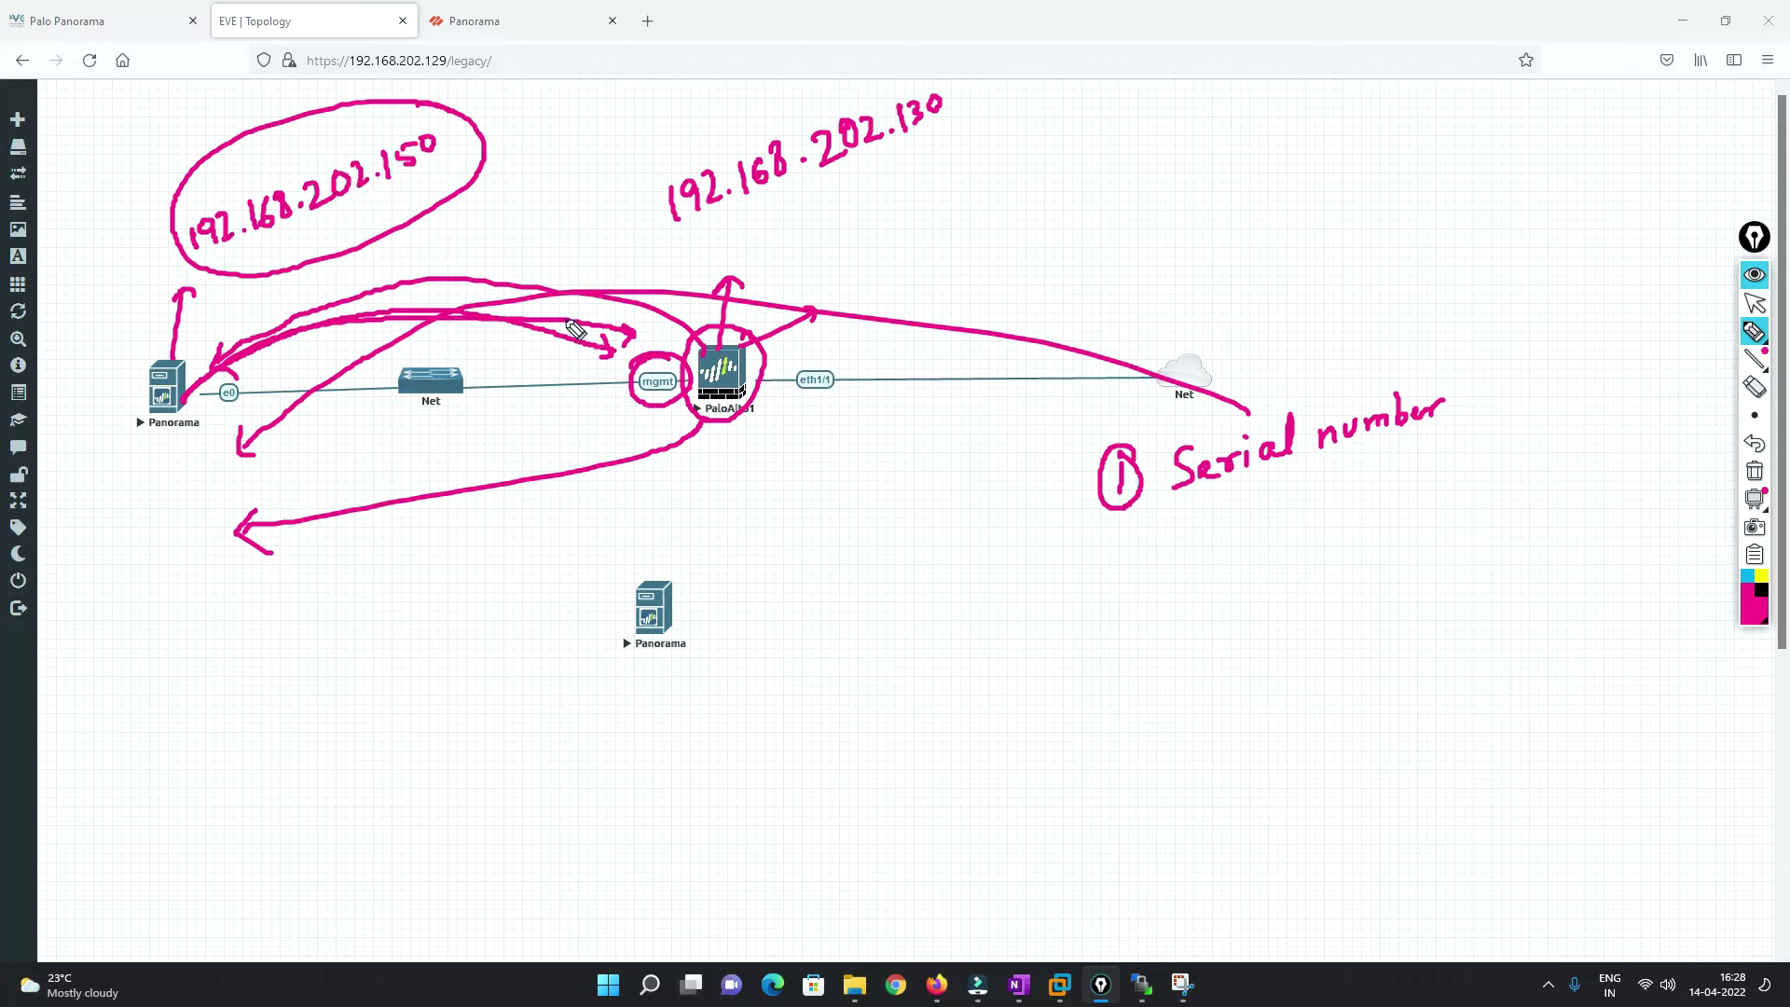
mouse_move(706, 422)
left_mouse_down()
mouse_move(691, 440)
mouse_move(205, 455)
left_mouse_up()
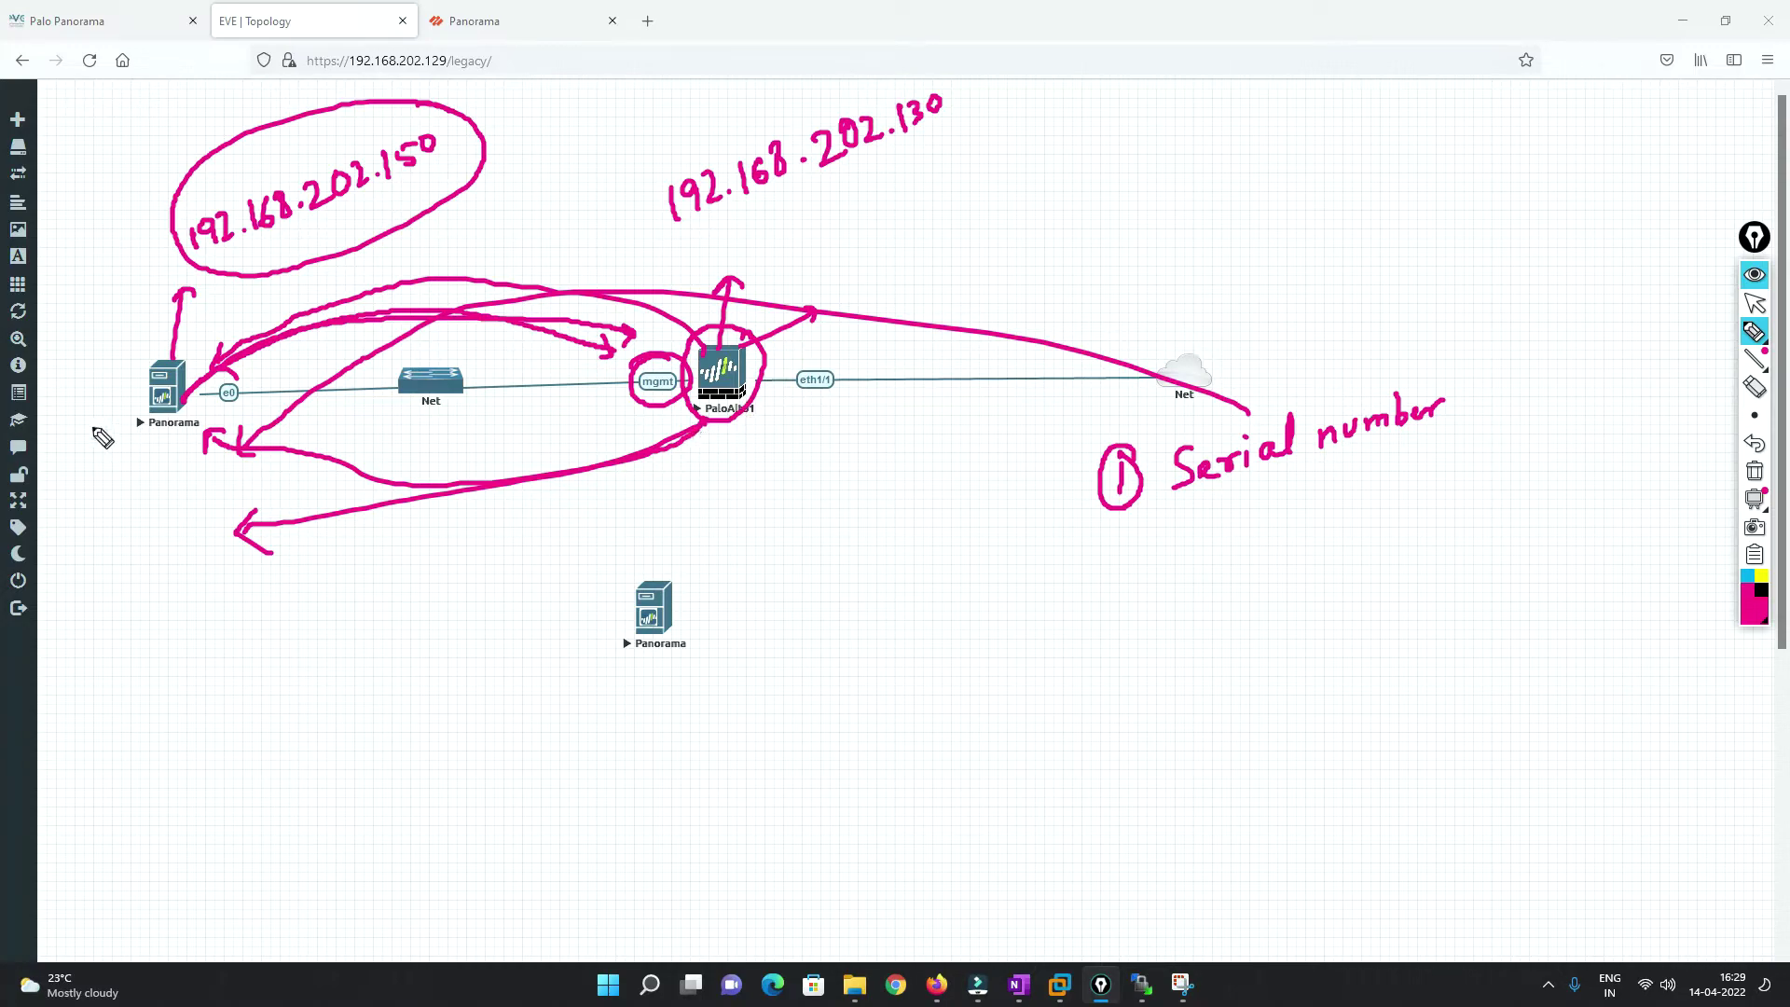
mouse_move(189, 382)
left_mouse_down()
mouse_move(359, 248)
mouse_move(720, 297)
left_mouse_up()
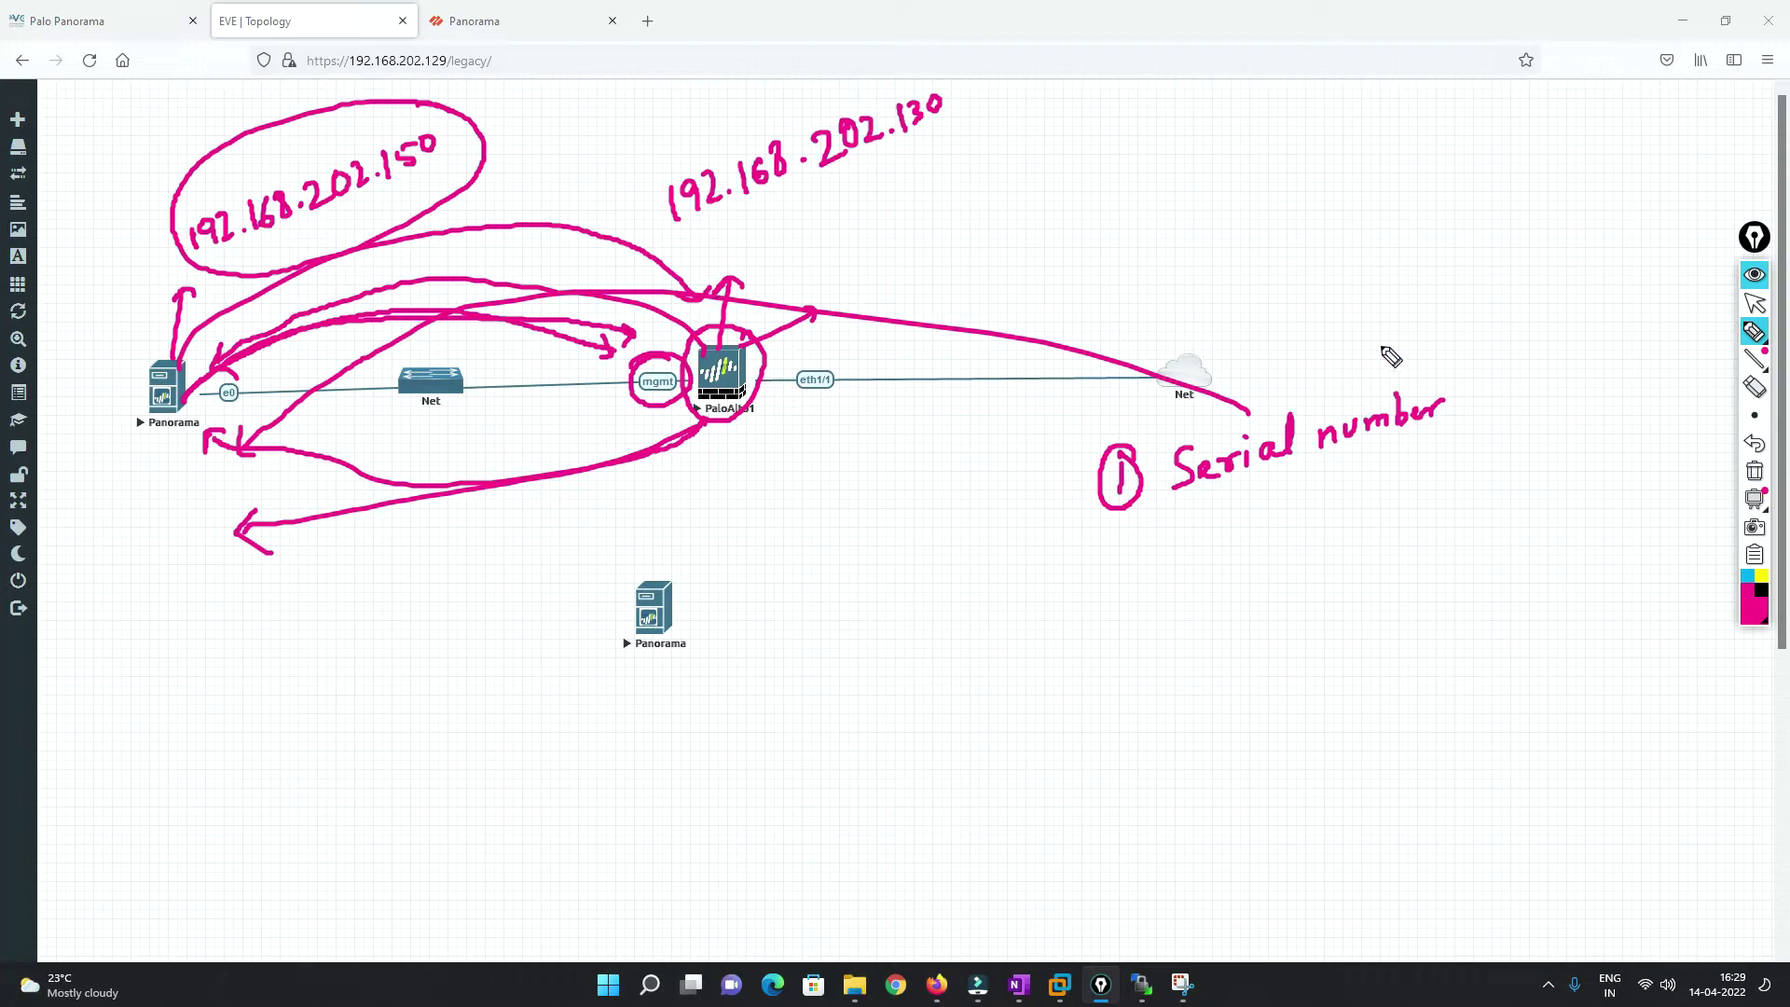
left_click(1755, 471)
Show Panorama > Managed Devices > Summary with 0 devices, then open a new Firefox tab.
mouse_move(1753, 399)
left_click(1755, 303)
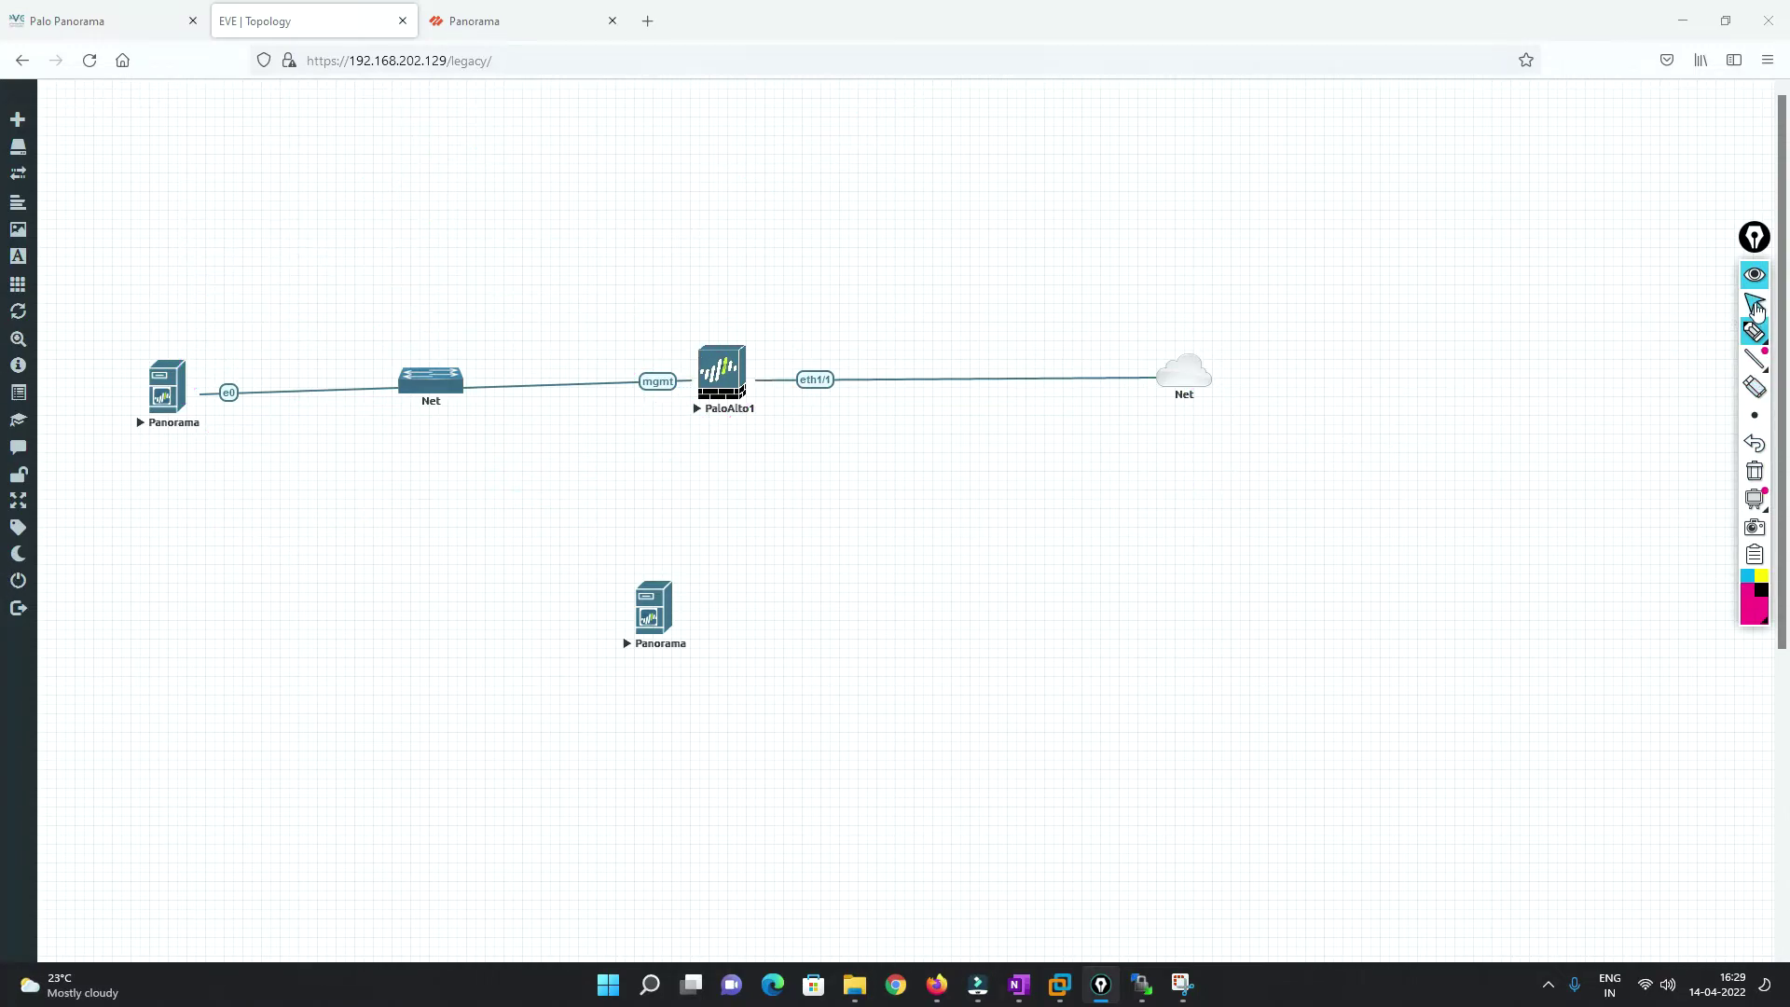
left_click(508, 19)
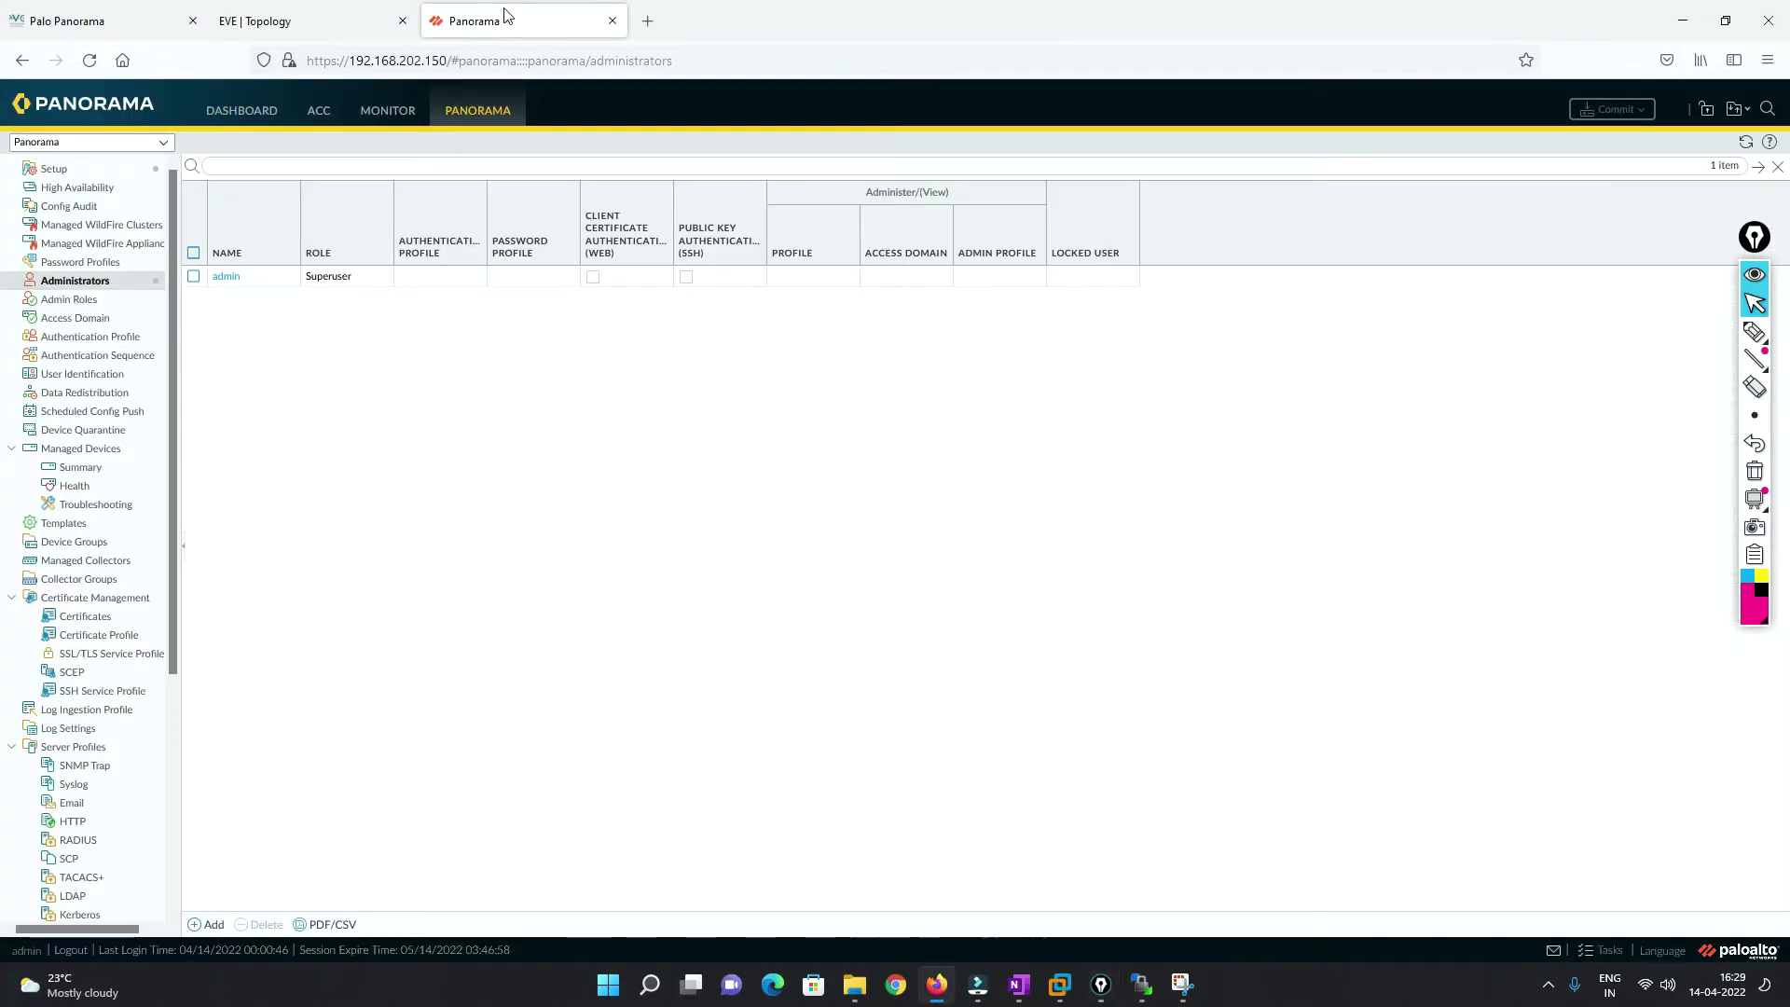
left_click(273, 116)
left_click(474, 112)
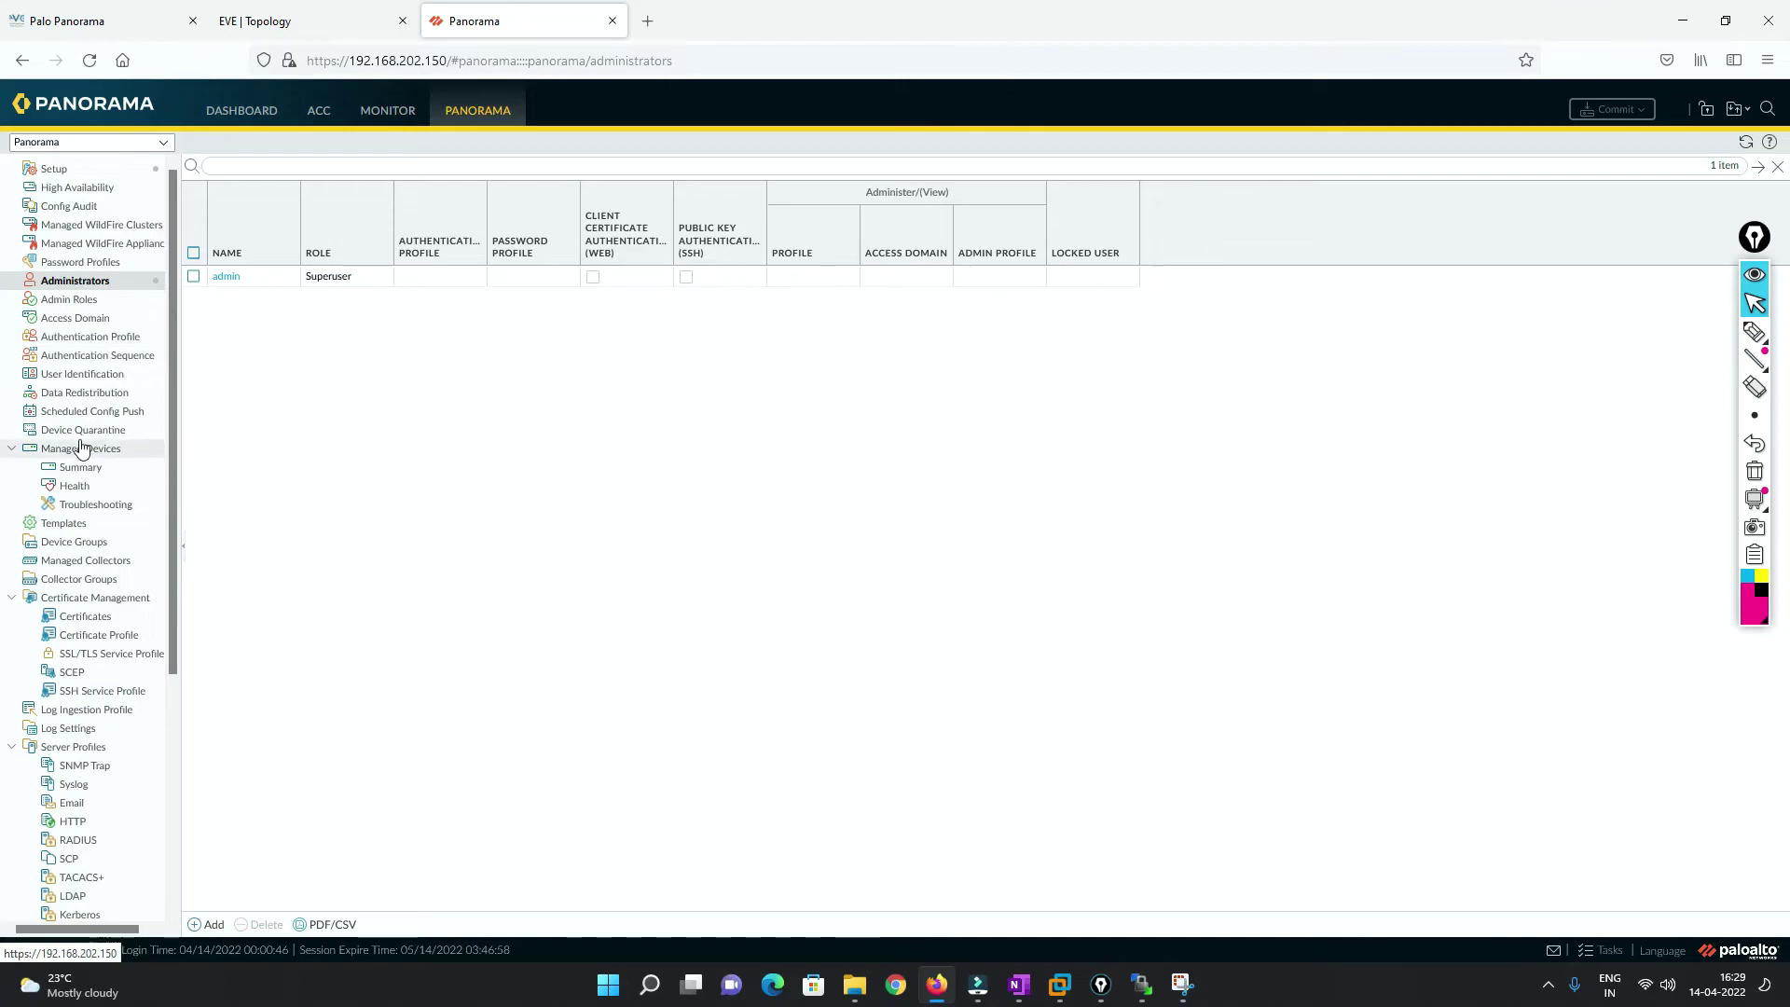
left_click(83, 470)
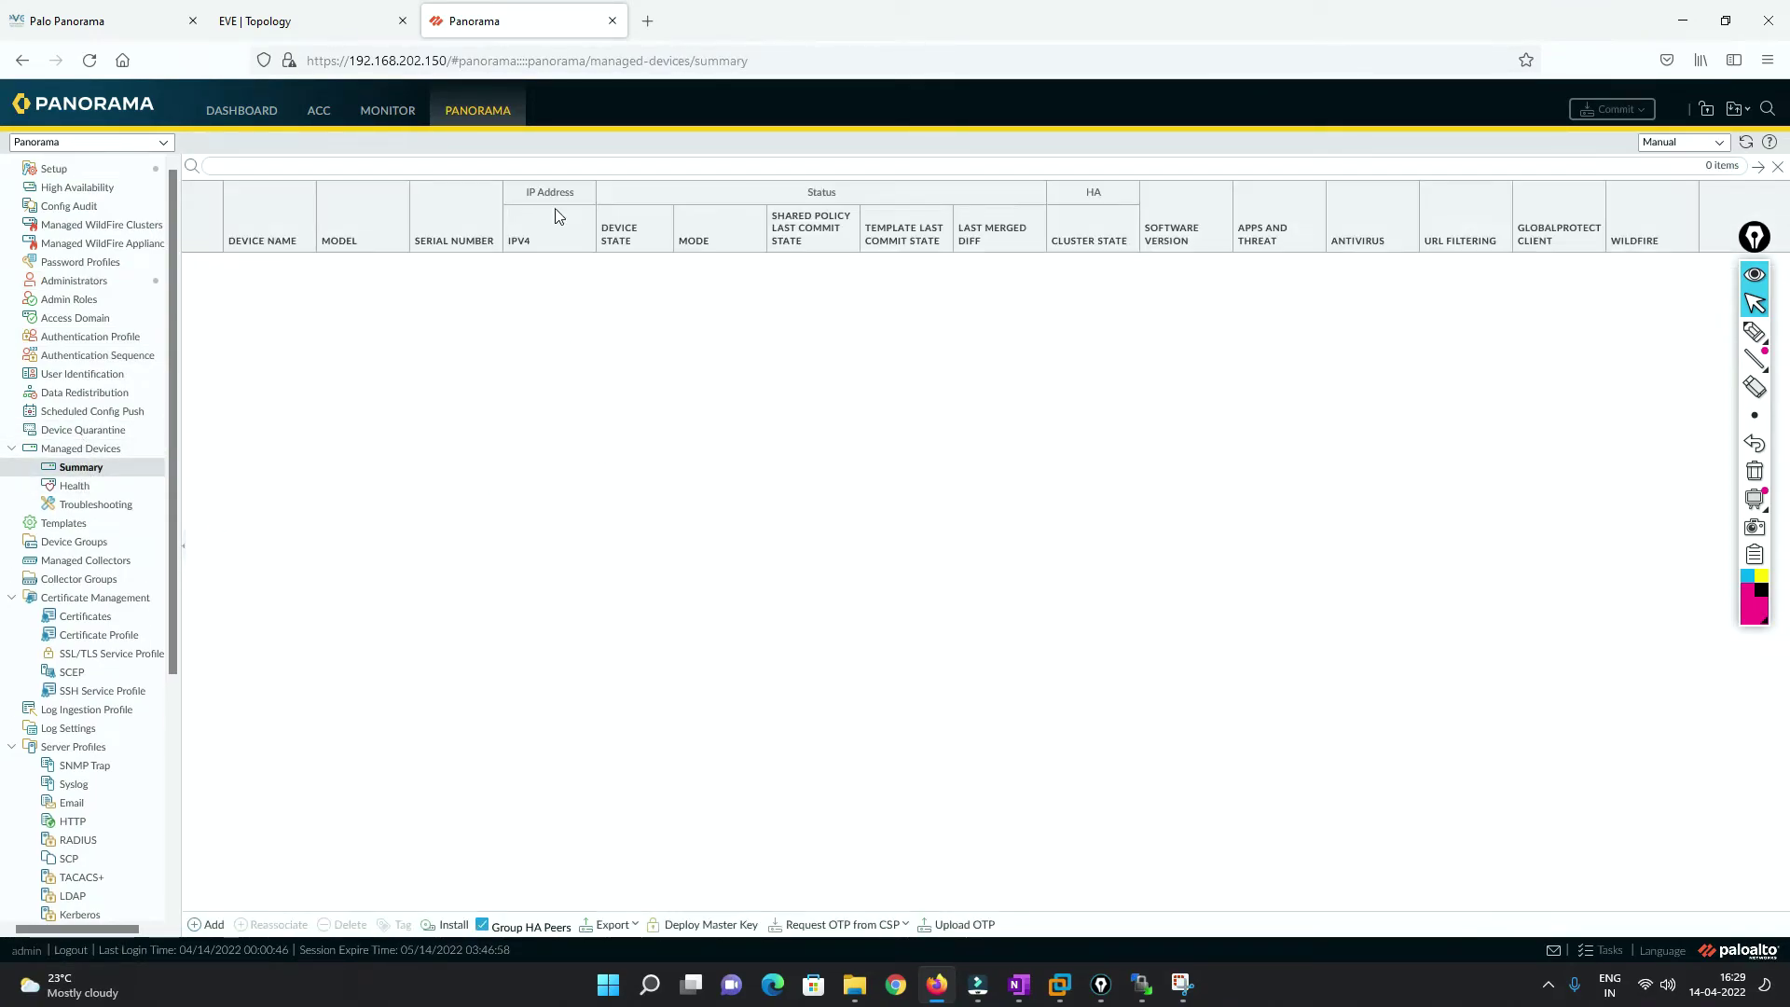
left_click(647, 21)
left_click(634, 51)
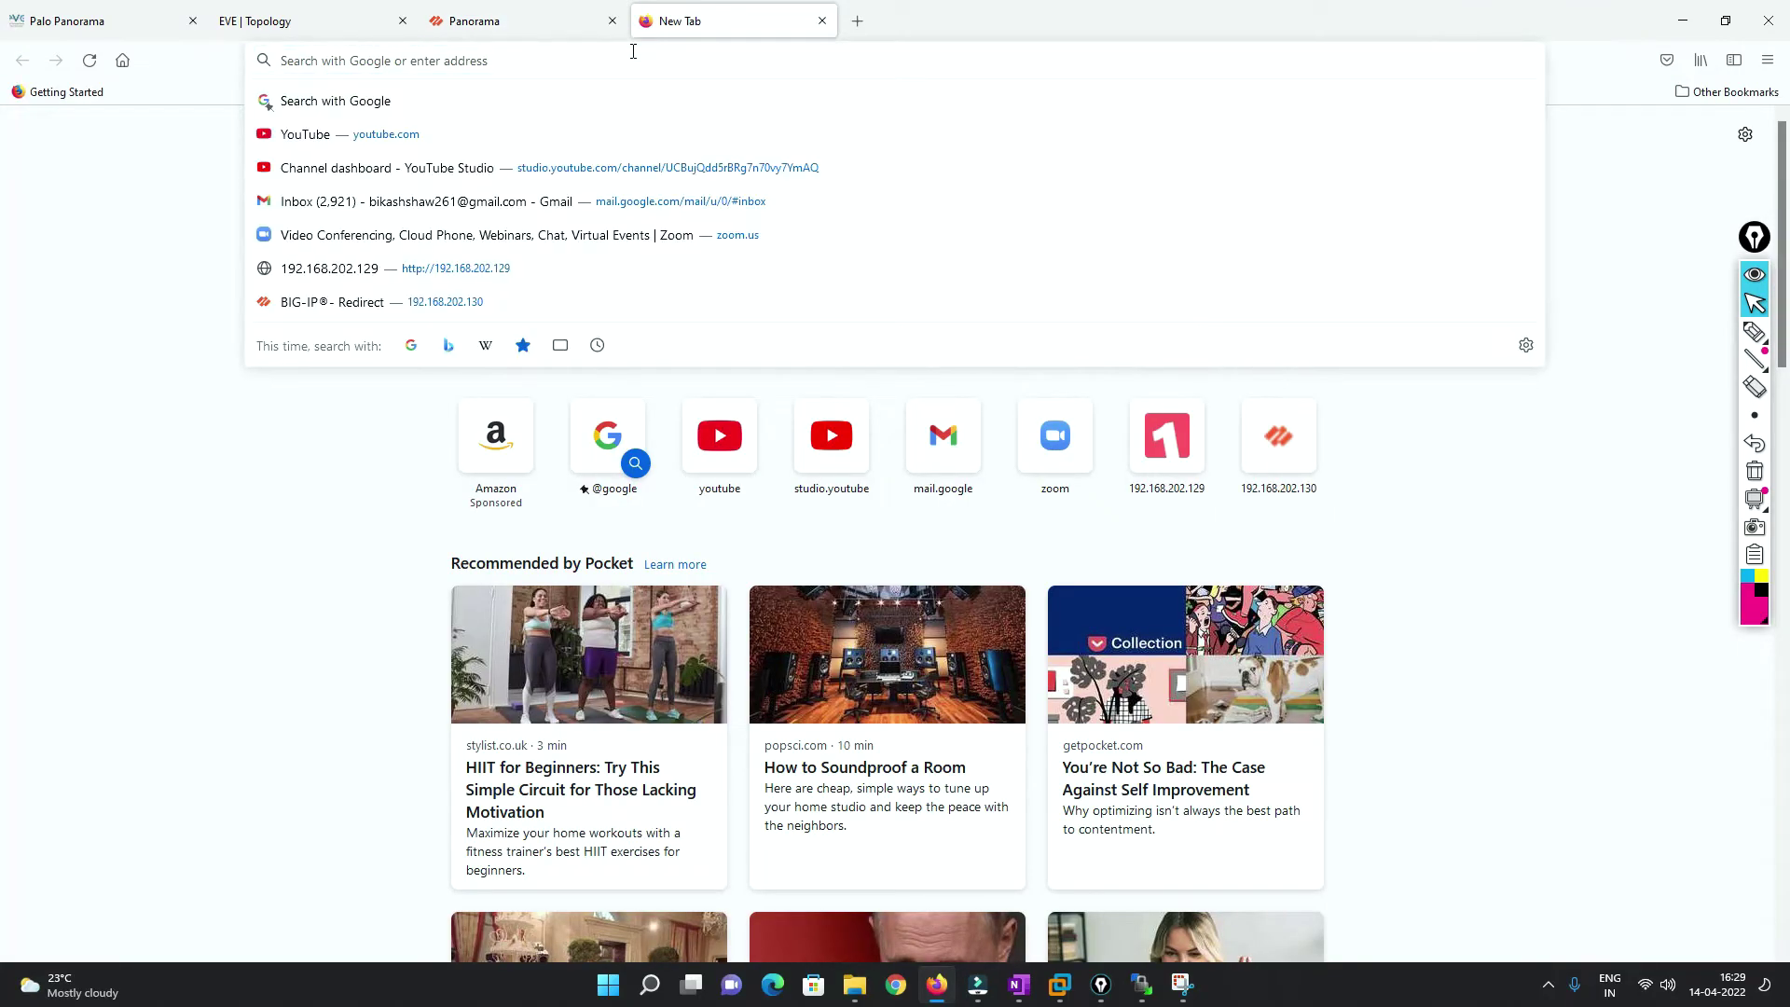
Browse to 192.168.202.130 and log in to the firewall as admin without saving credentials.
type("192.168.202.130")
key("Return")
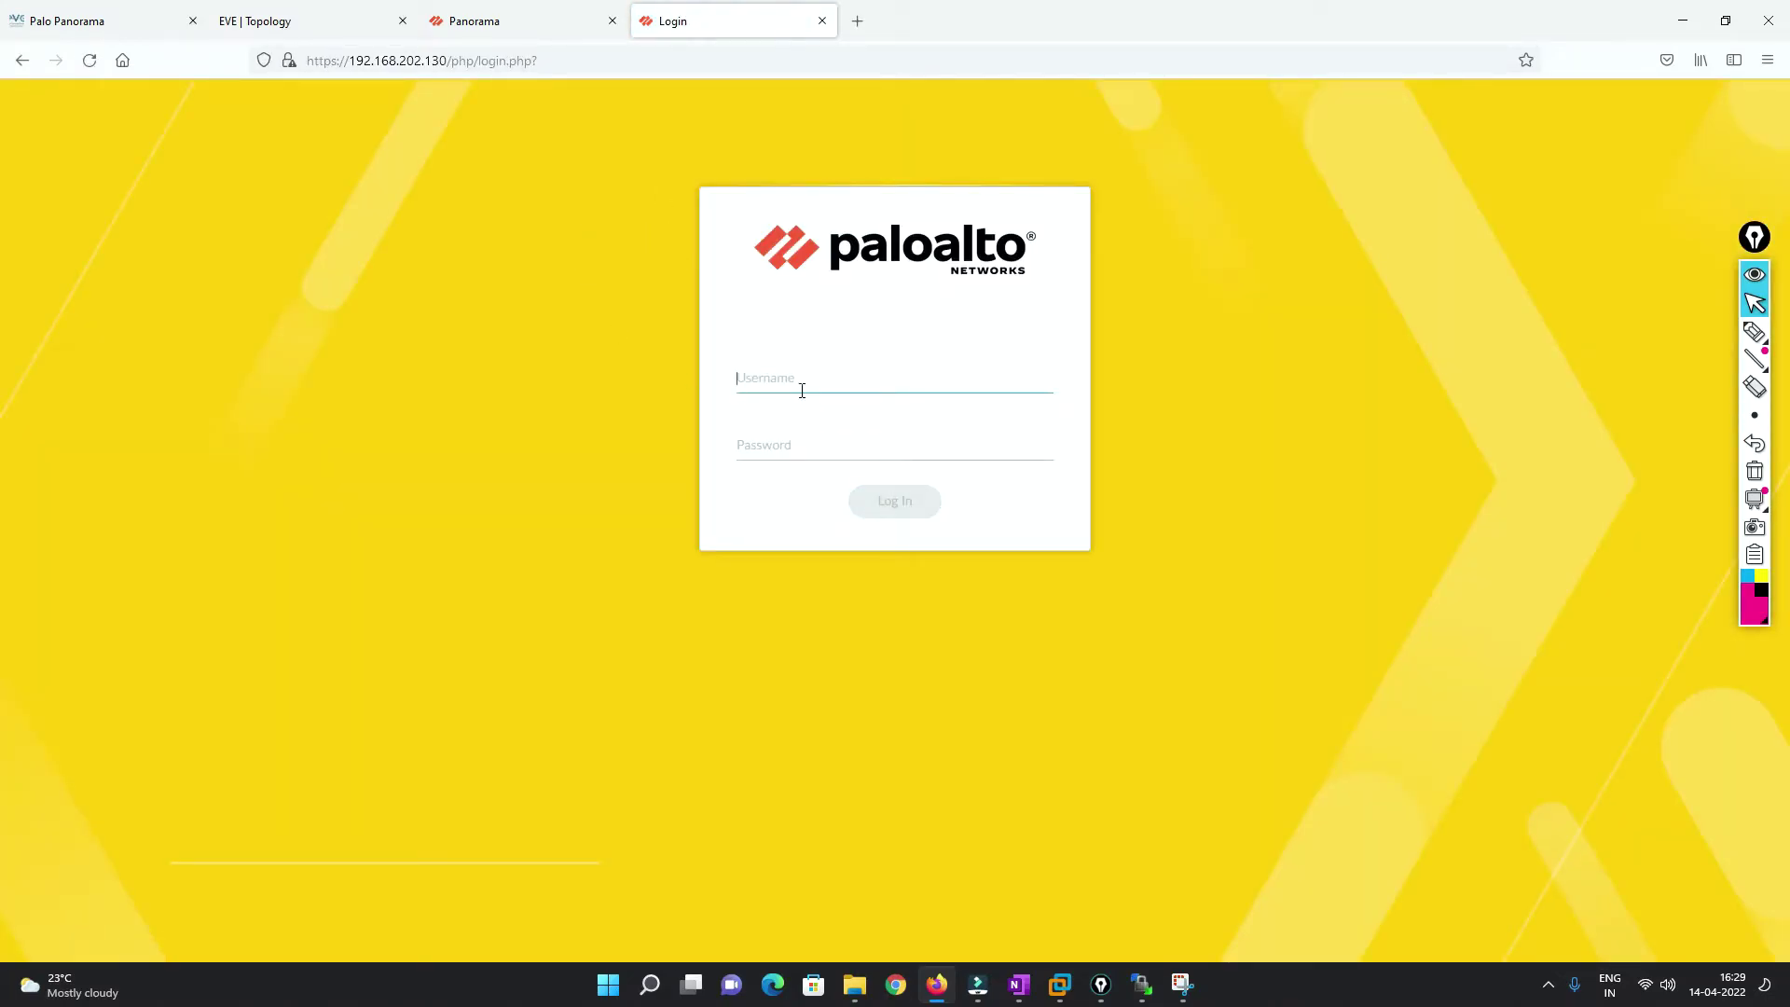
left_click(802, 390)
type("admin")
key("Tab")
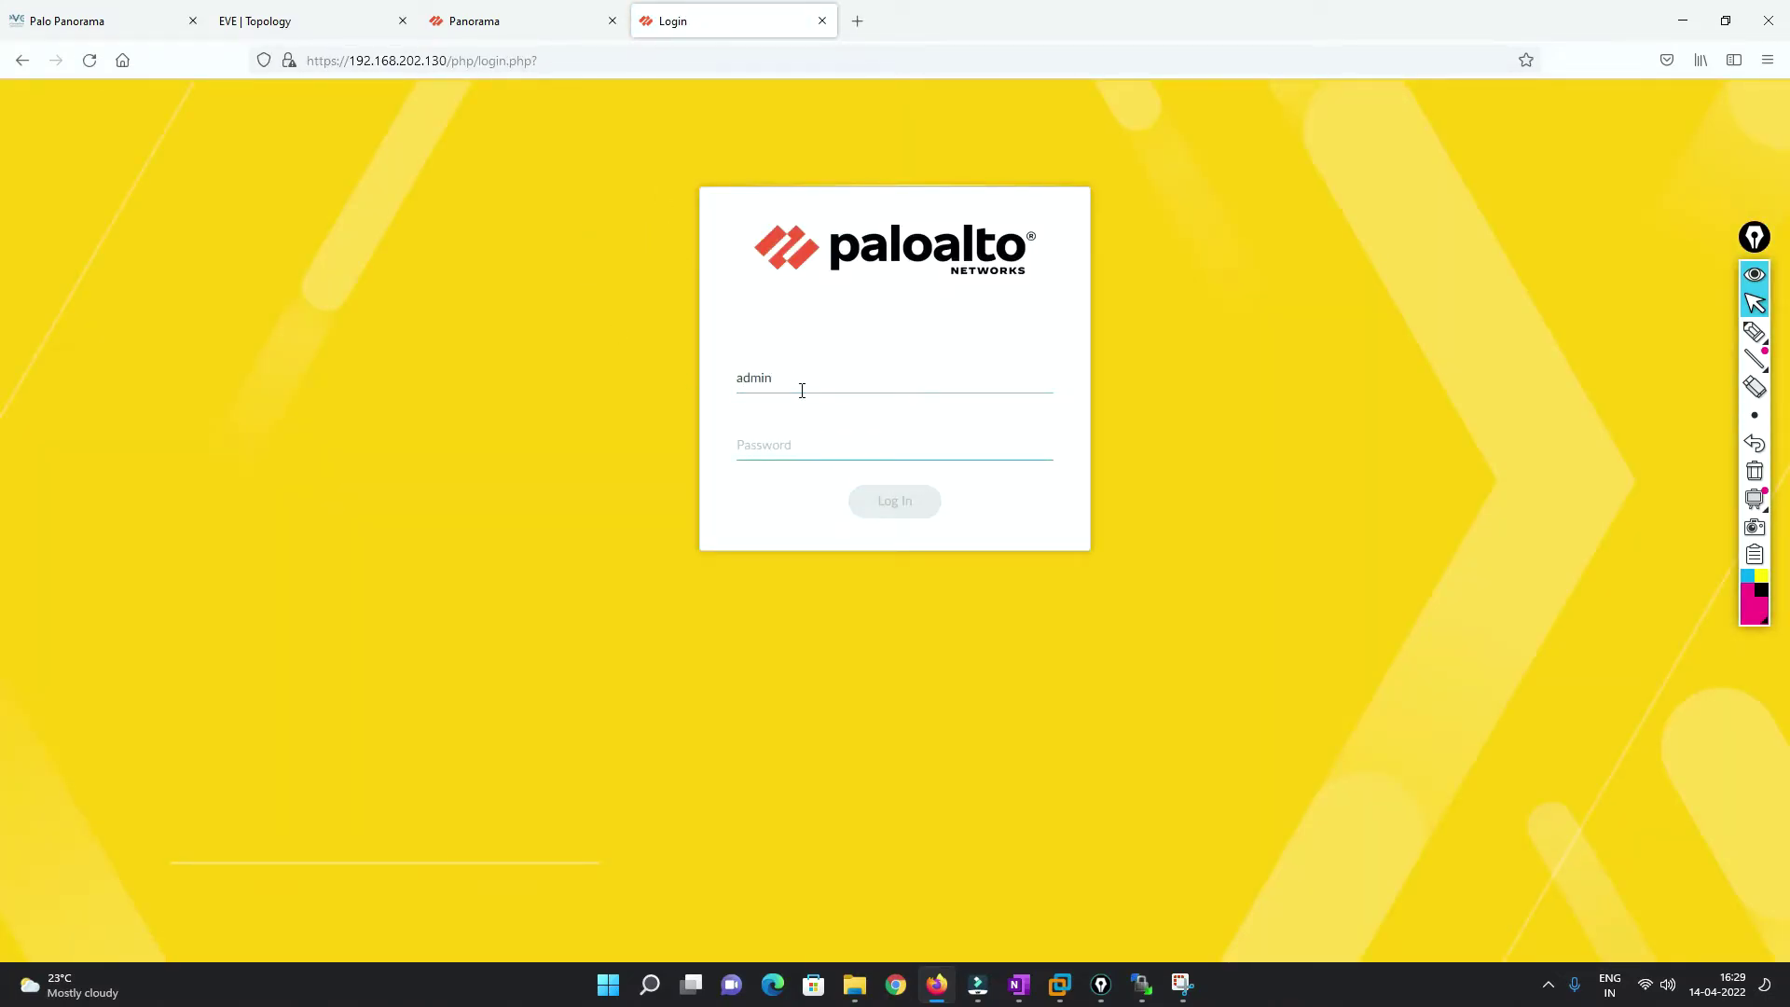
type("ad")
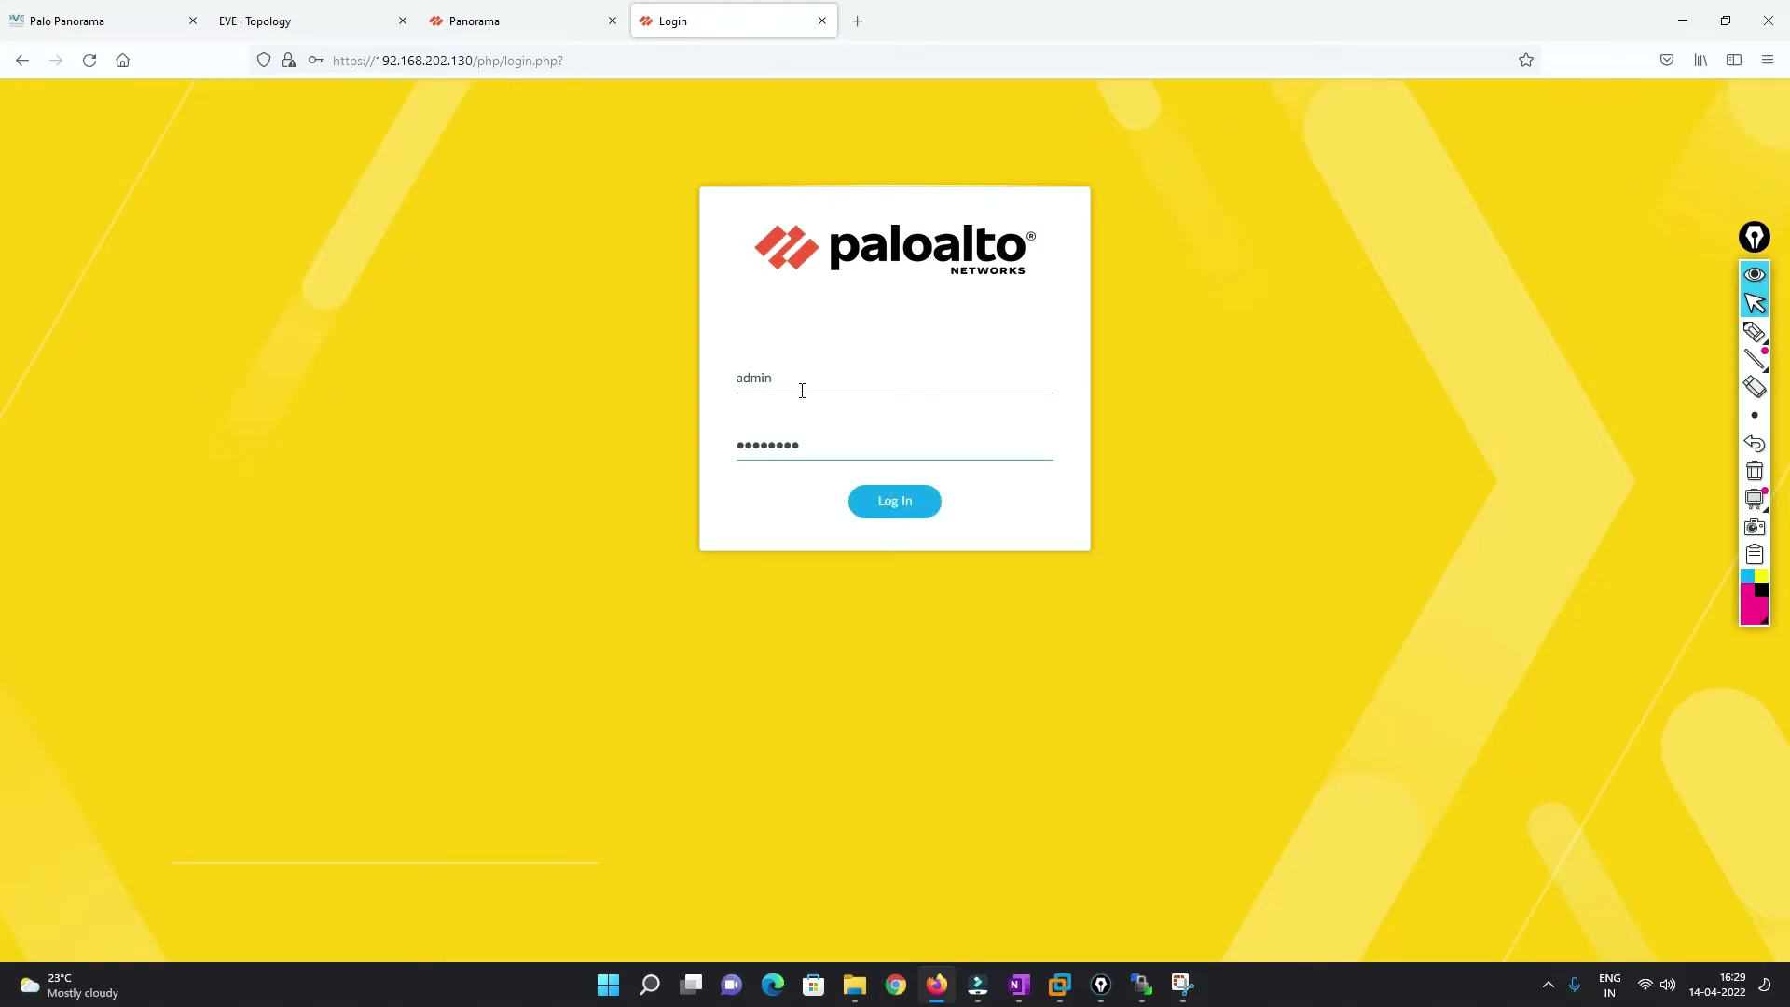
key("Return")
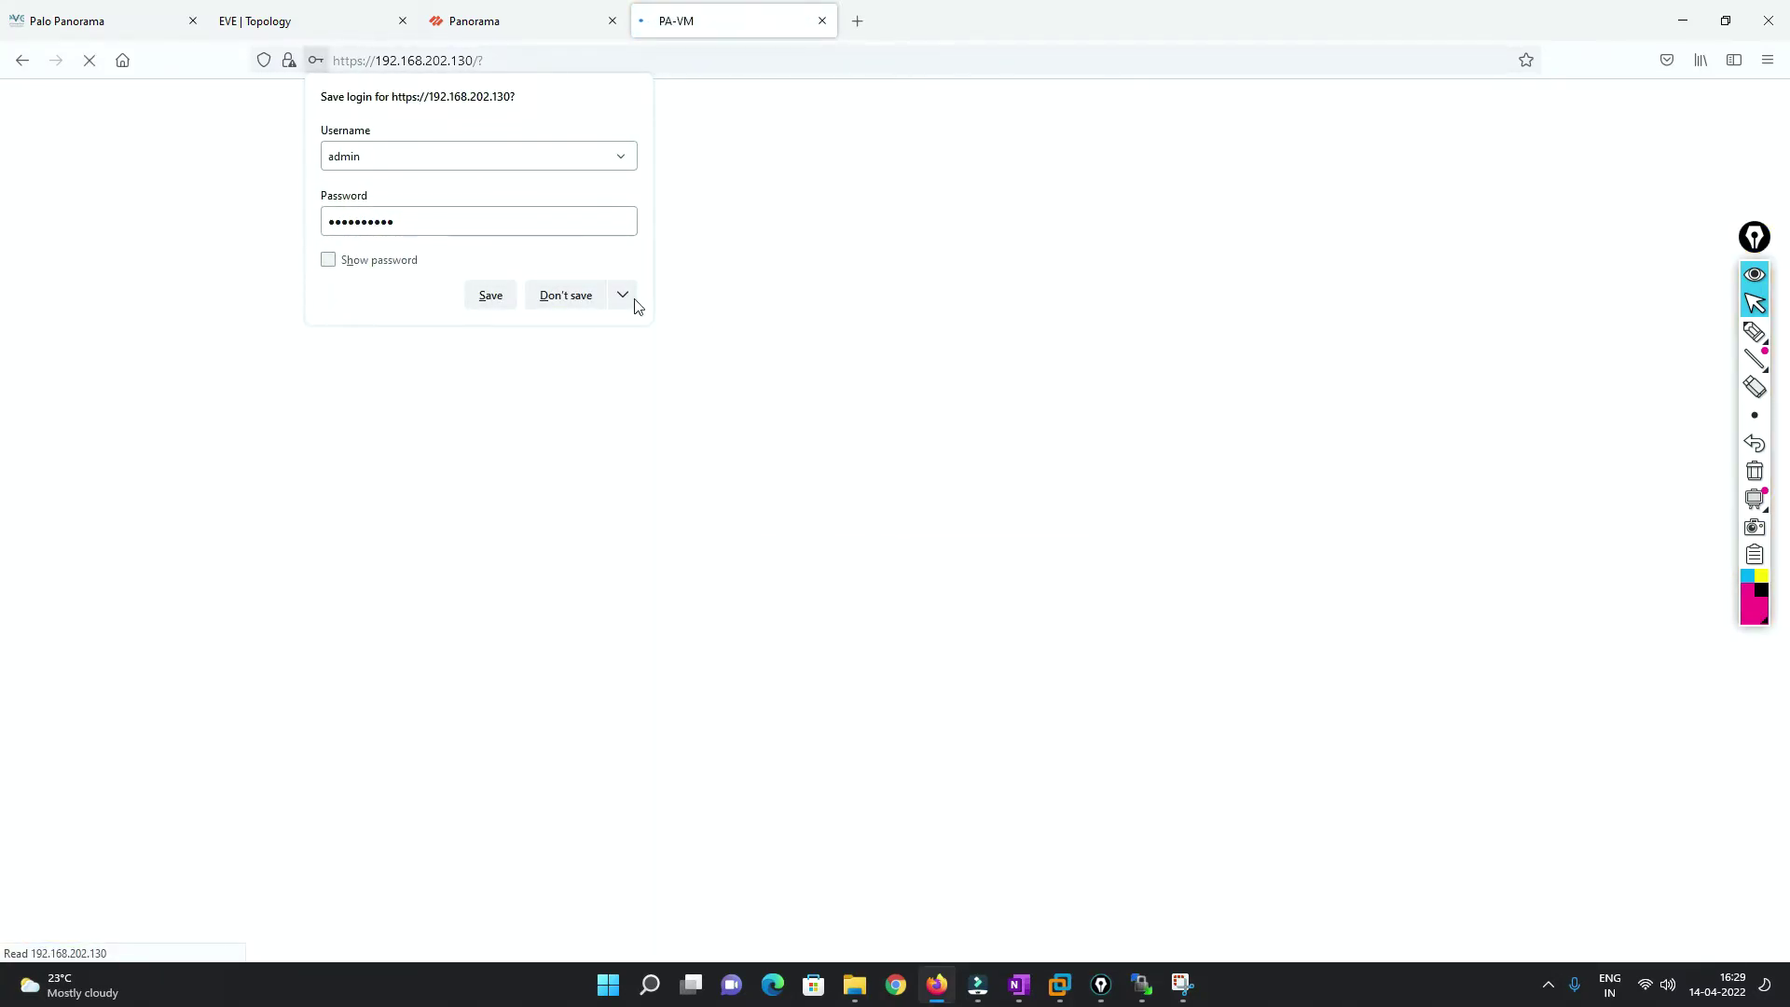
left_click(550, 296)
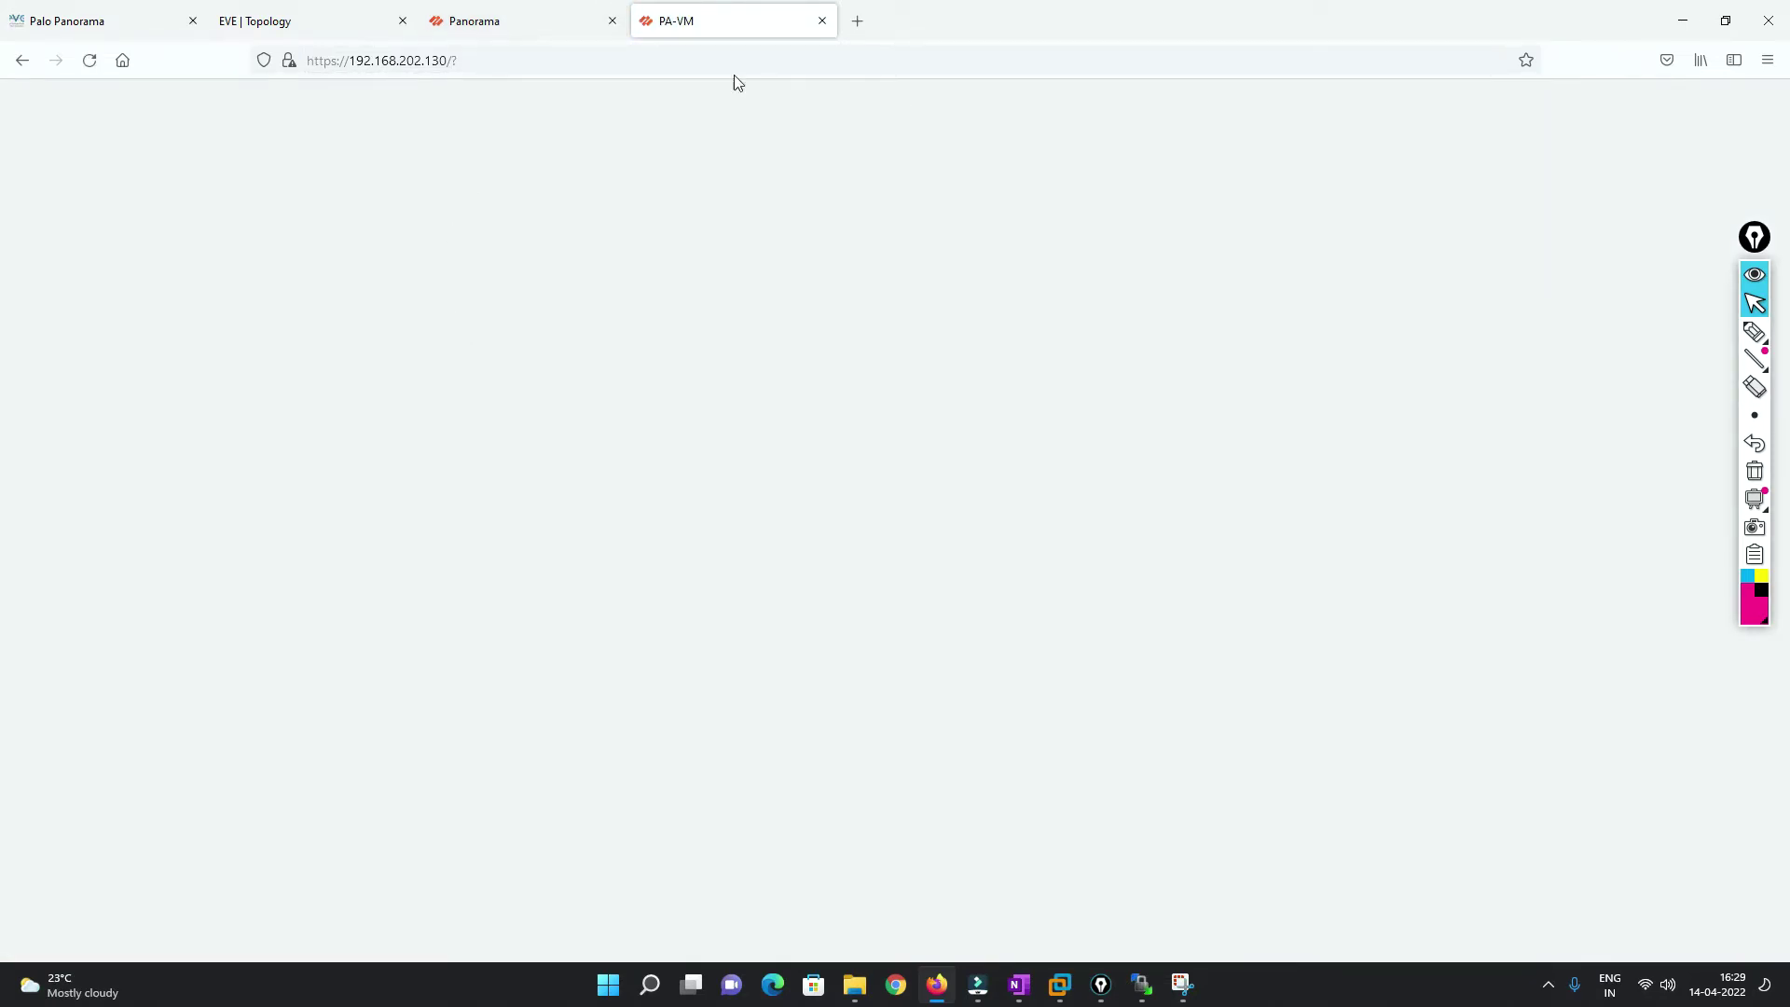
Glance at the Panorama tab and the loading PA-VM page, then return to EVE.
left_click(518, 28)
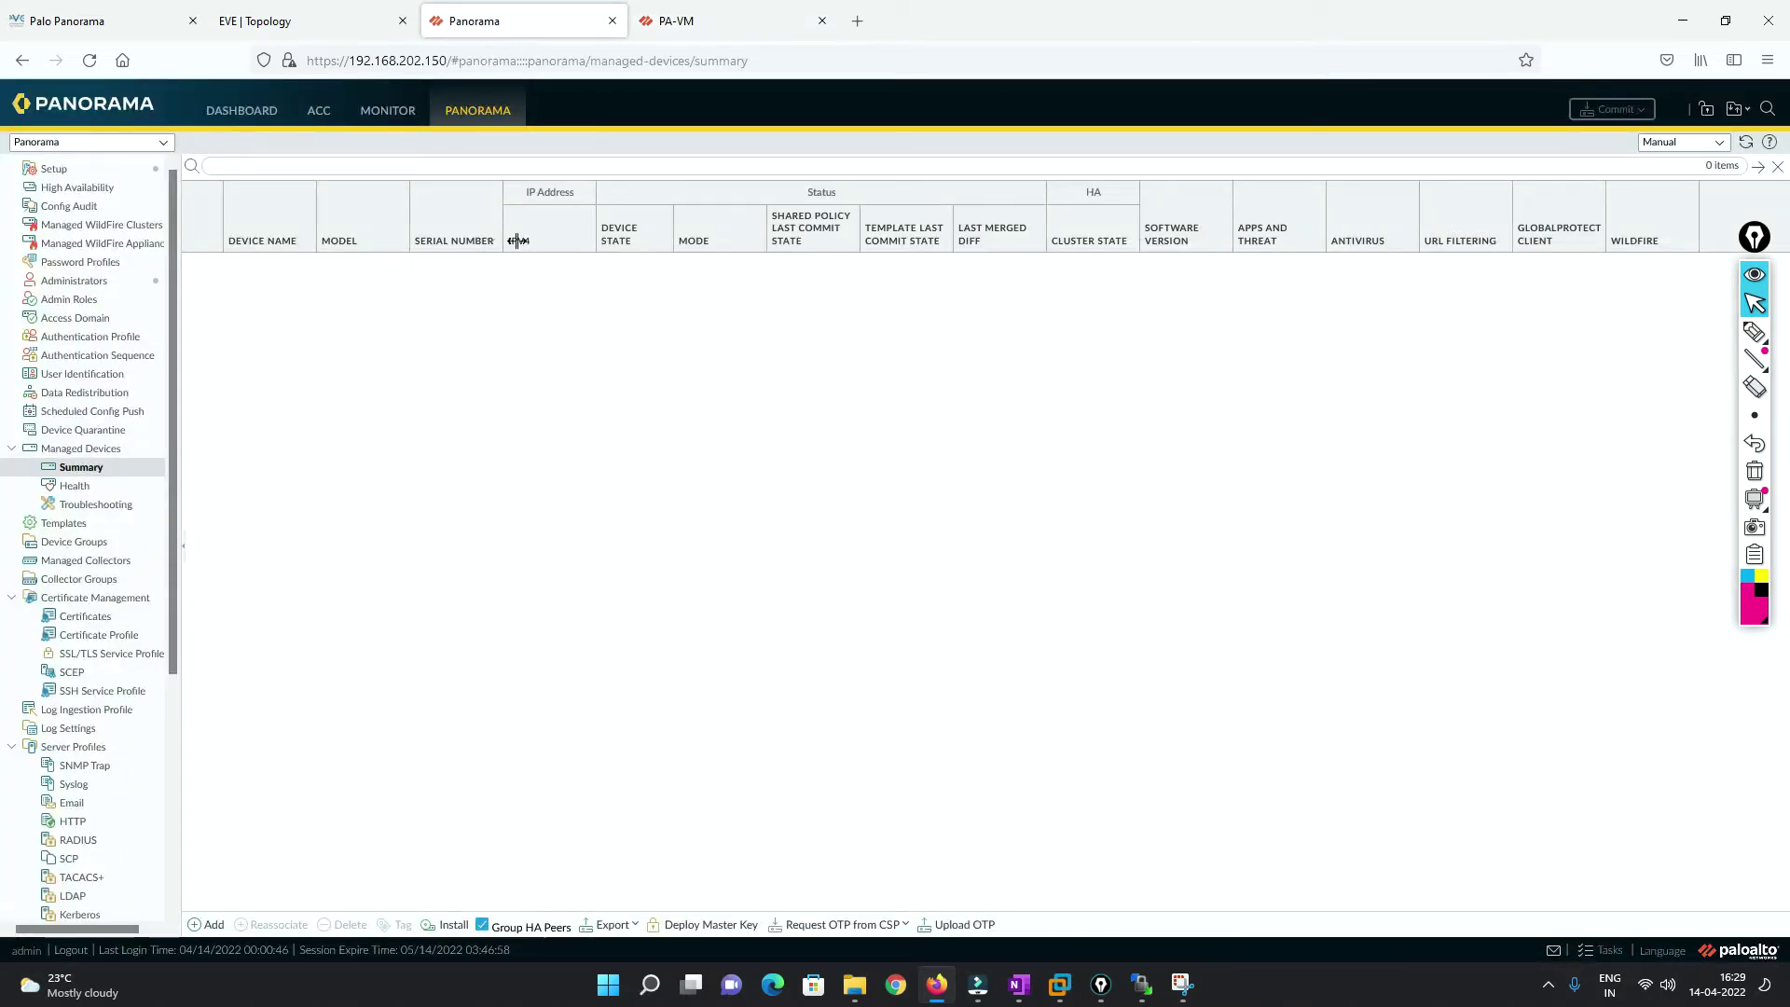
left_click(791, 9)
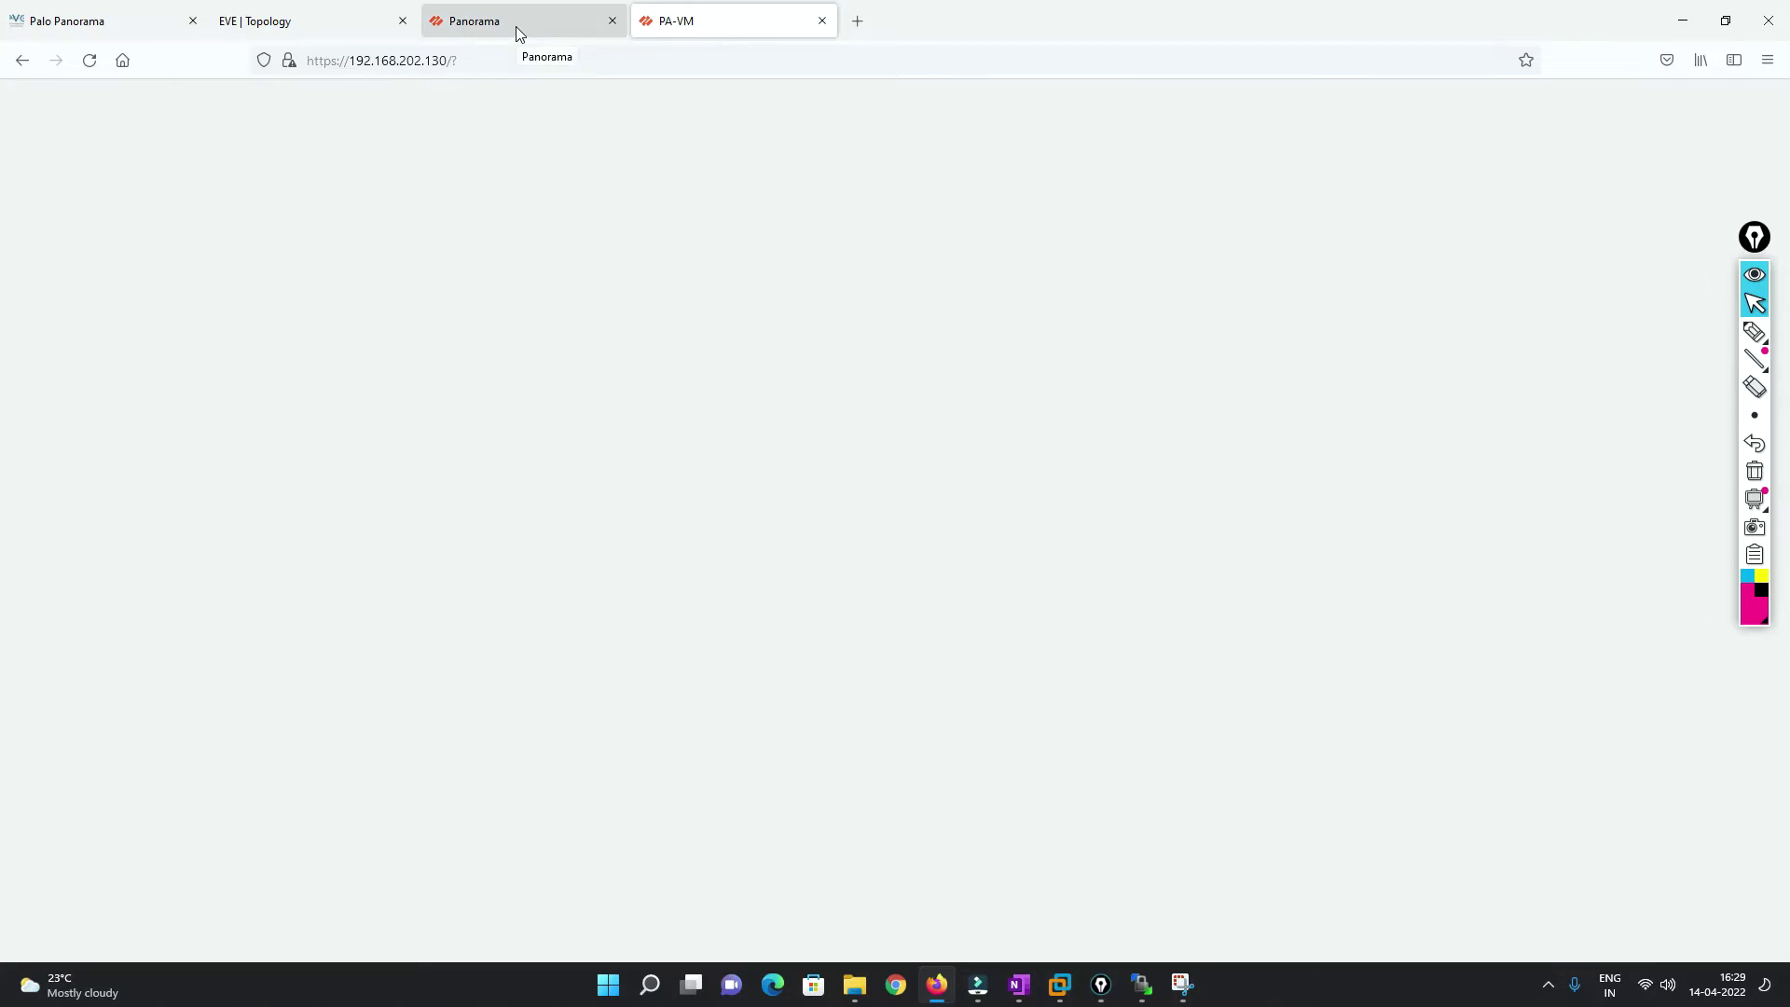
left_click(319, 8)
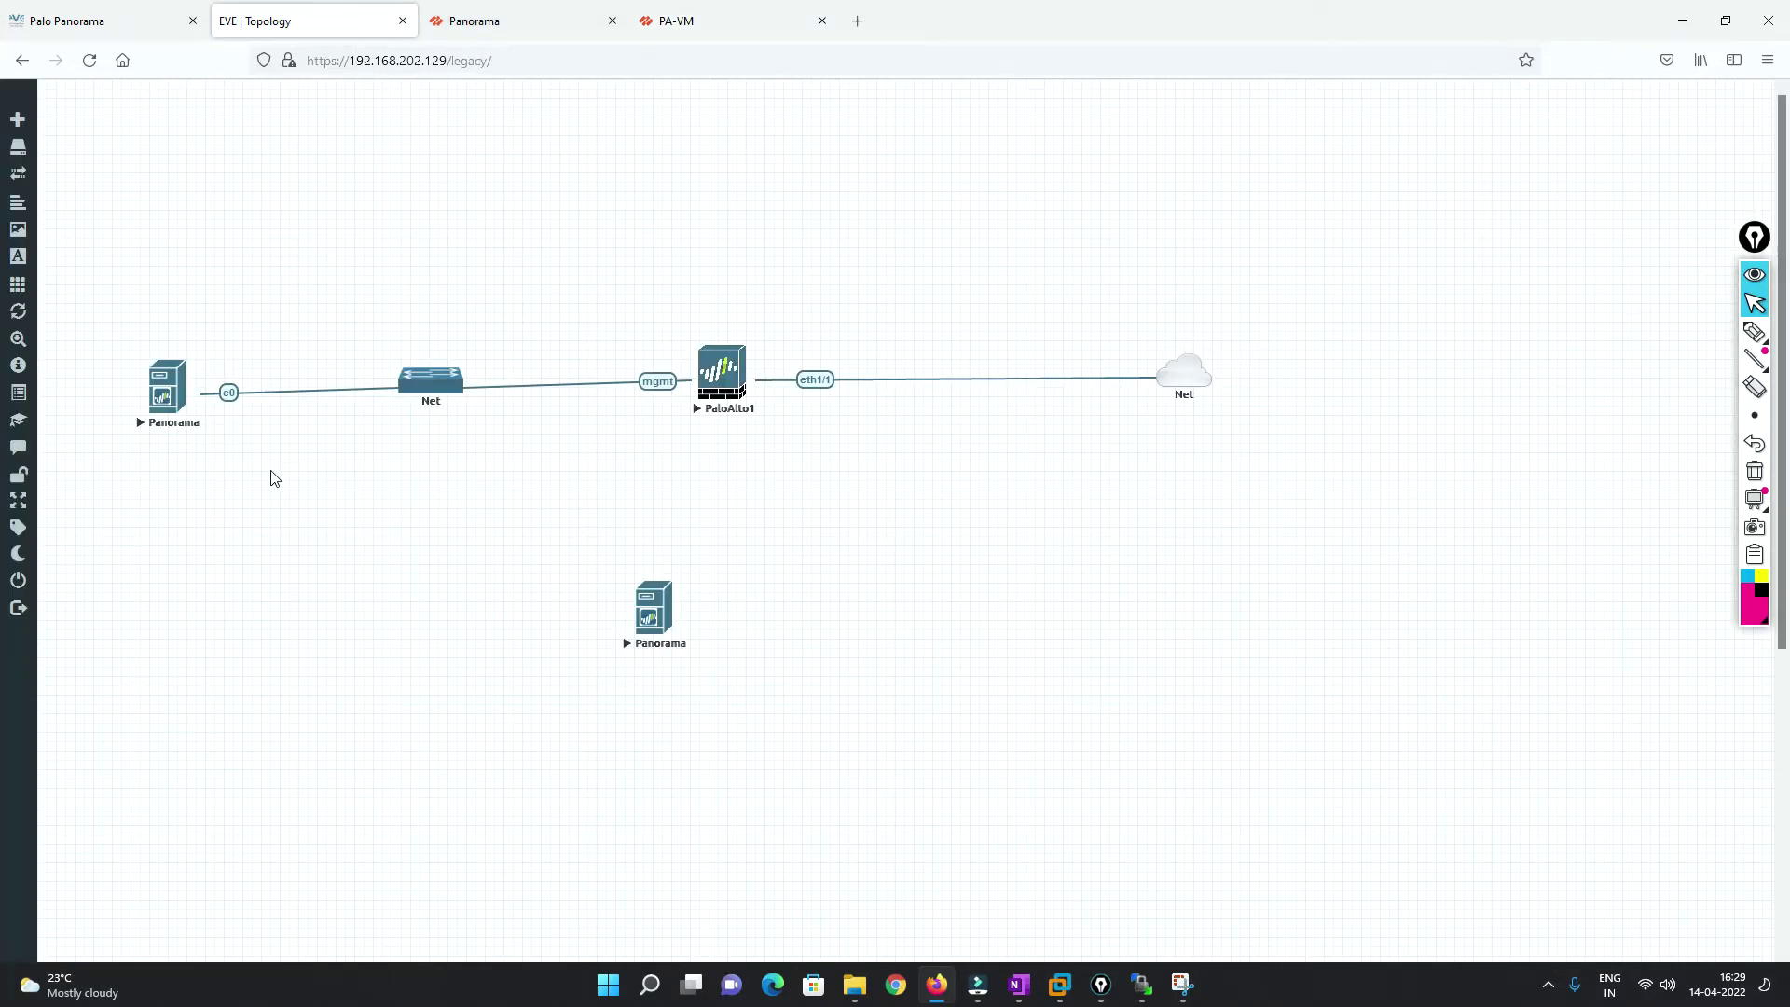
Stop and delete the second, unconnected Panorama node, confirming Yes.
left_click(159, 388)
mouse_move(227, 507)
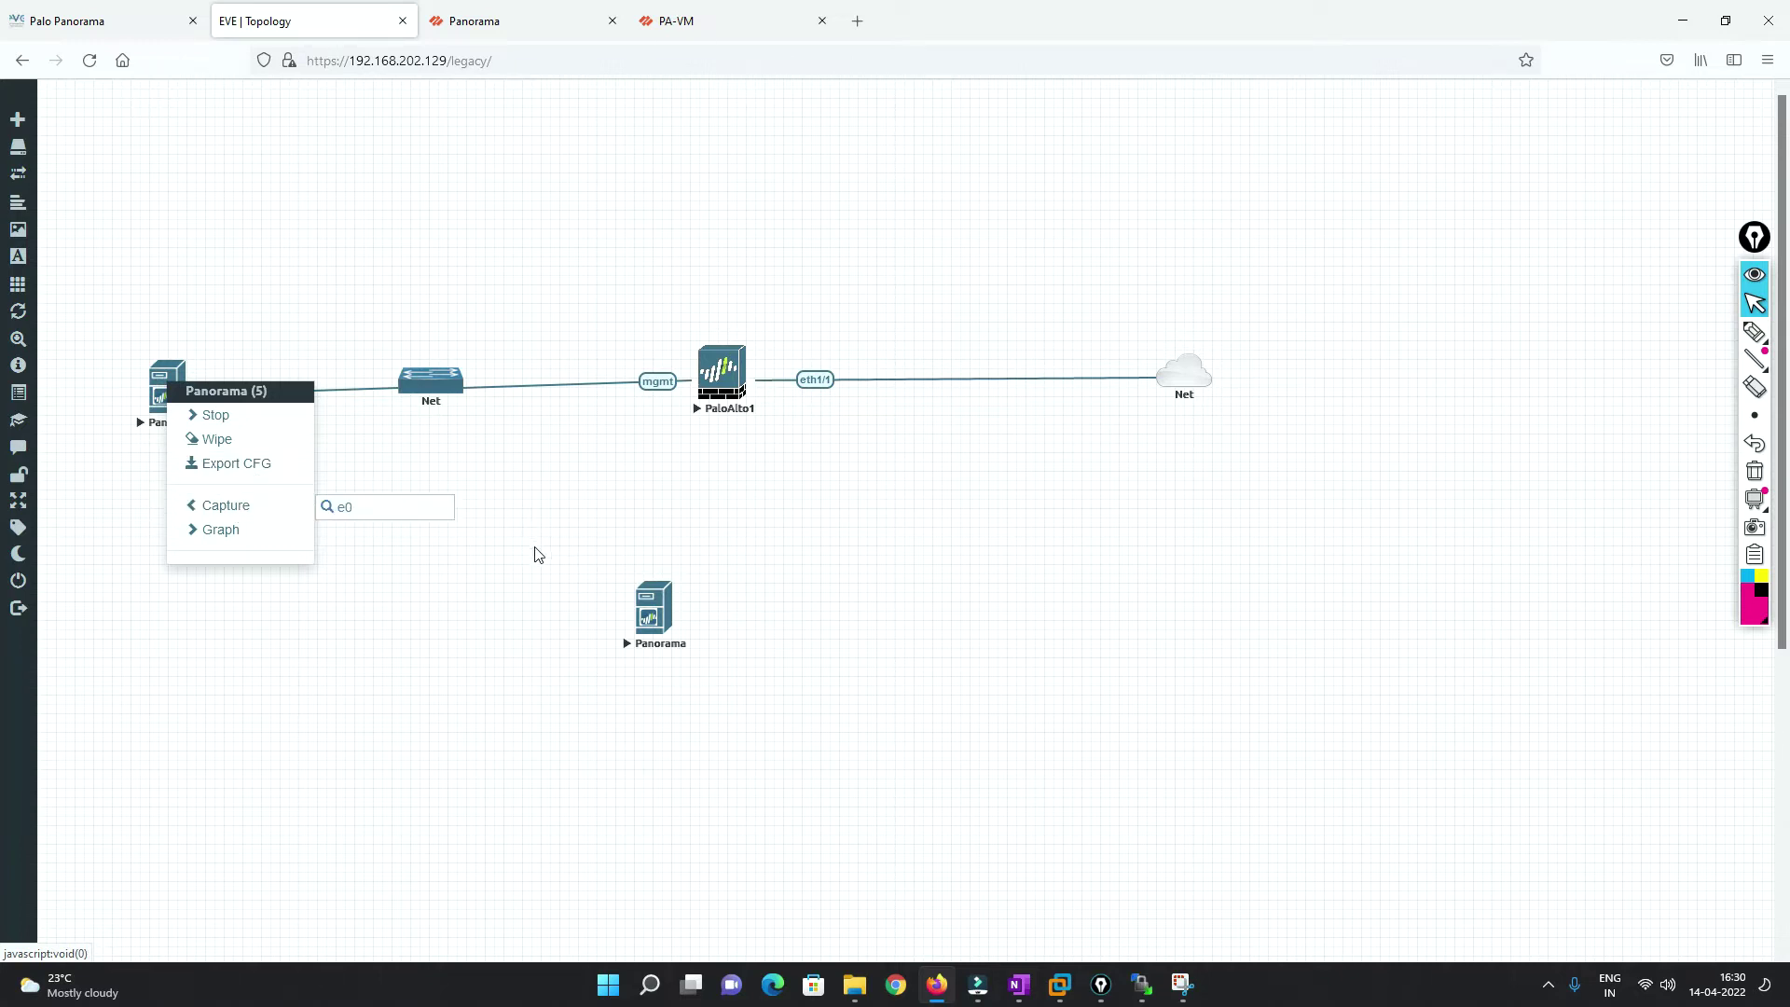
left_click(525, 551)
left_click(650, 608)
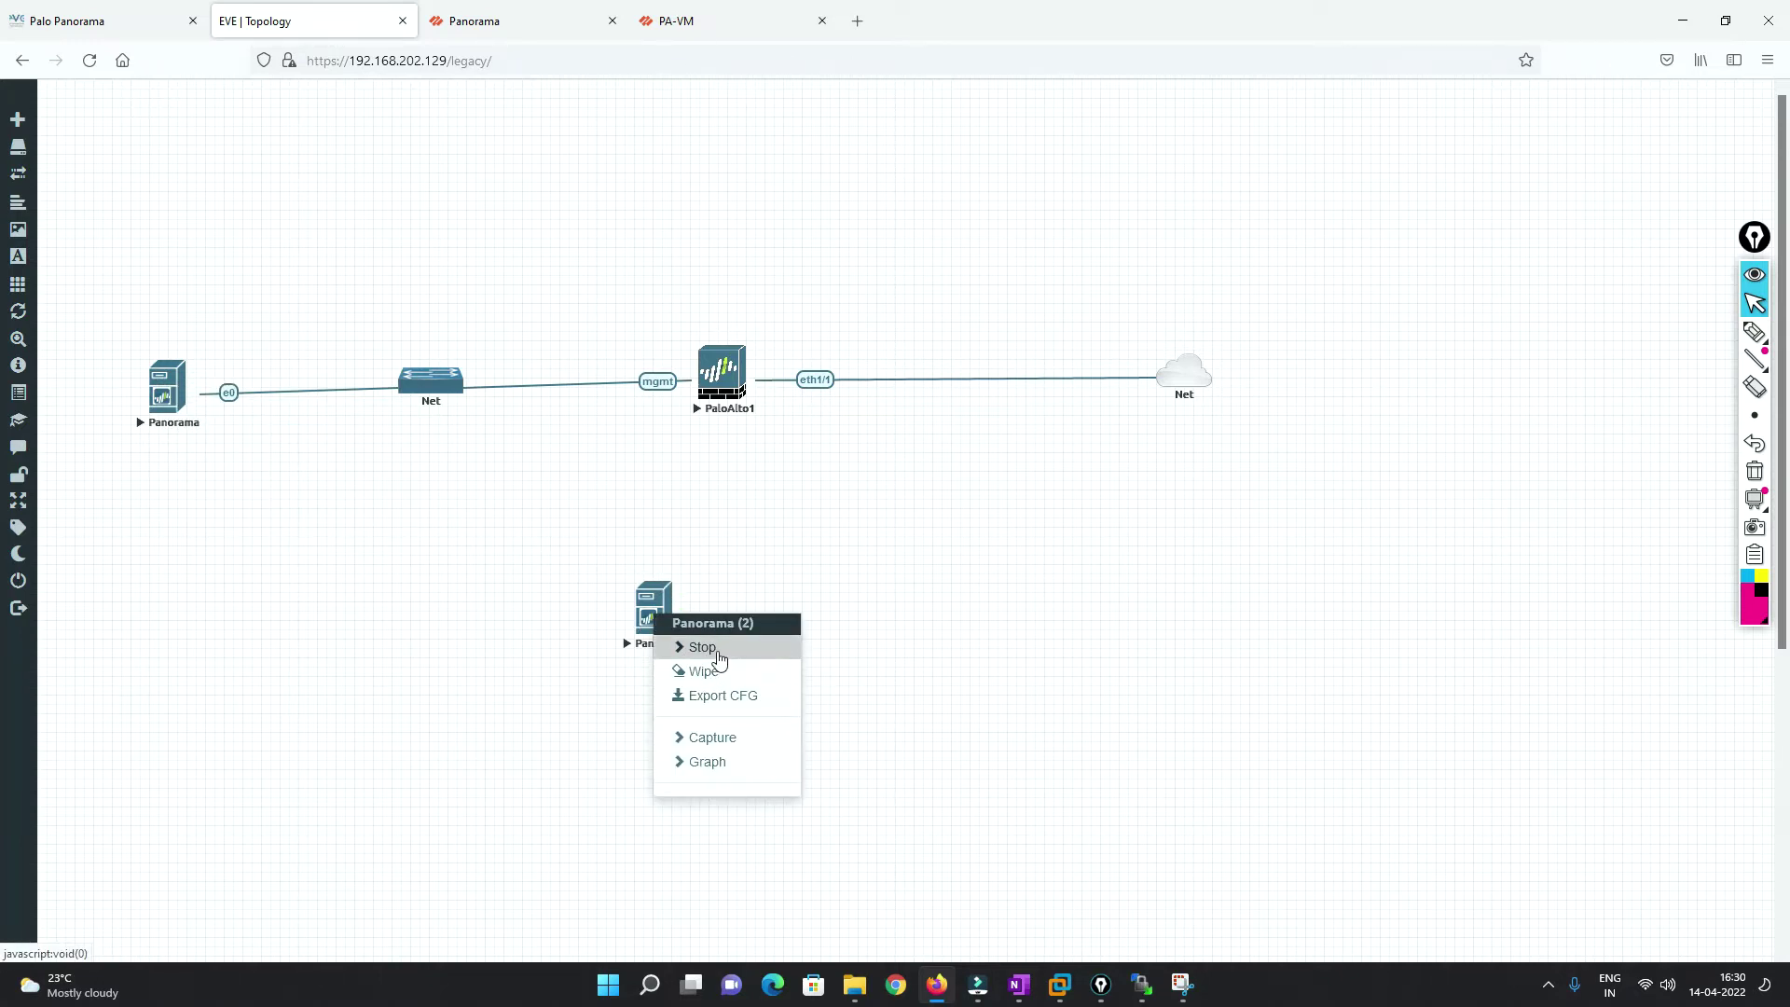
left_click(719, 658)
left_click(651, 623)
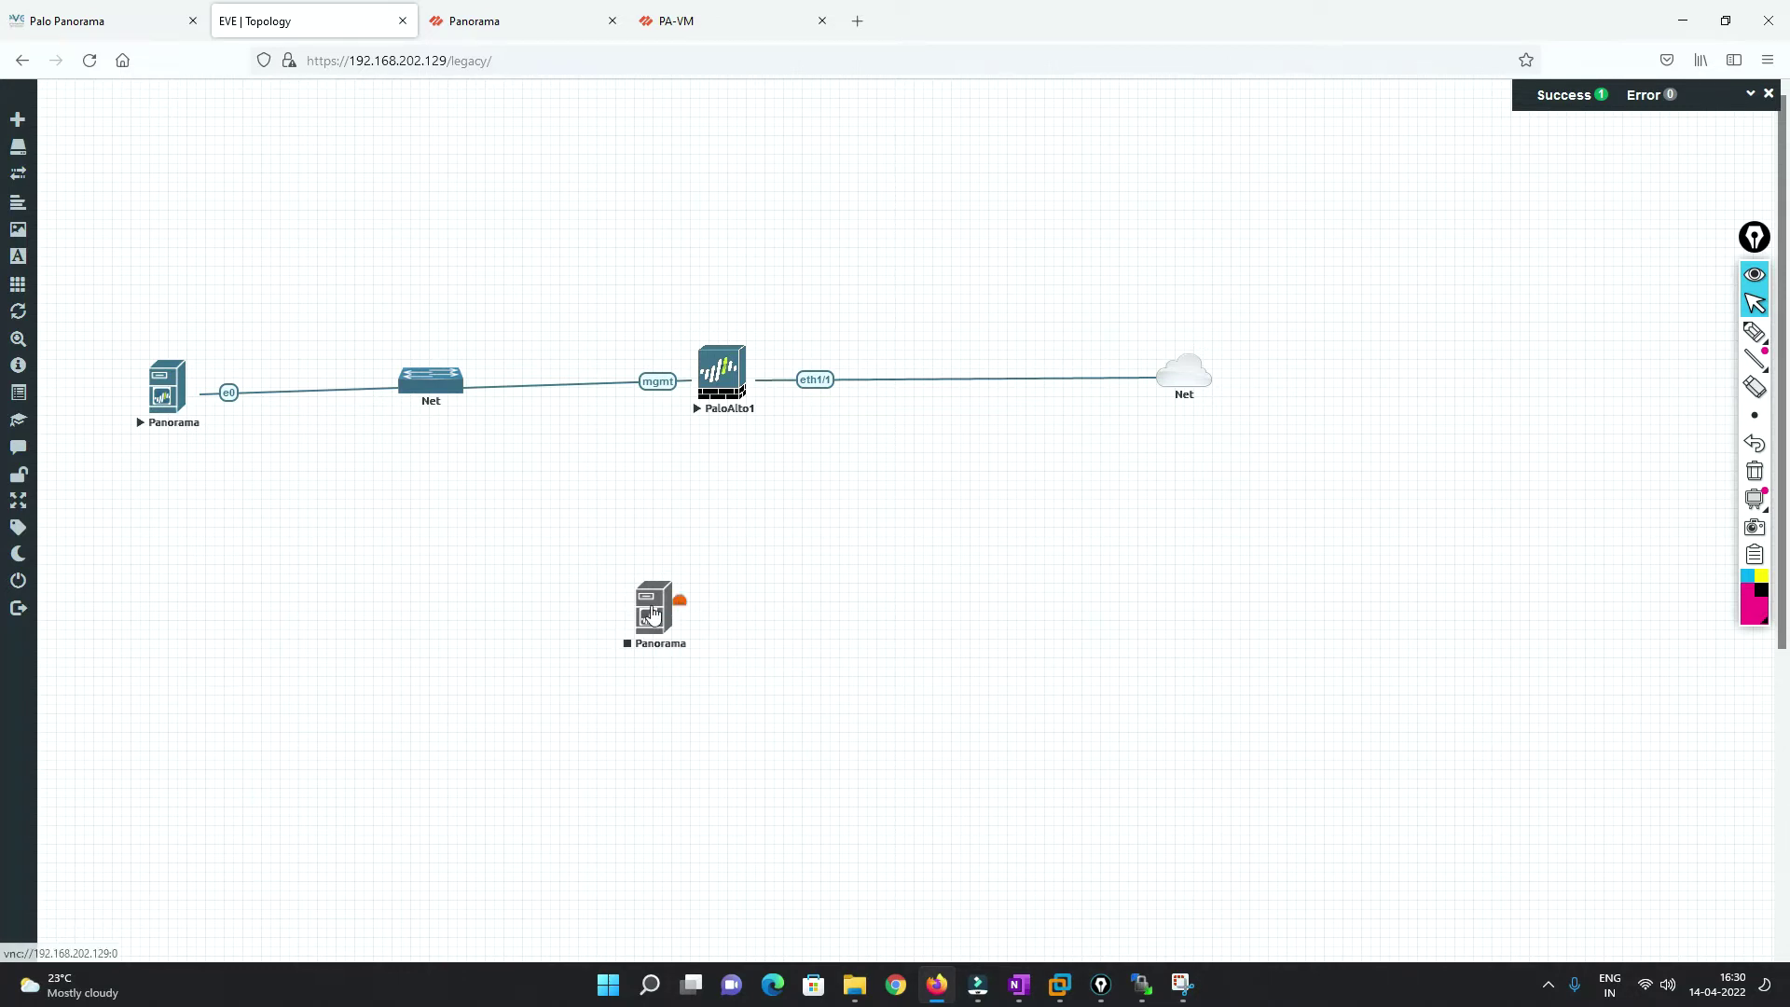
left_click(653, 608)
left_click(729, 735)
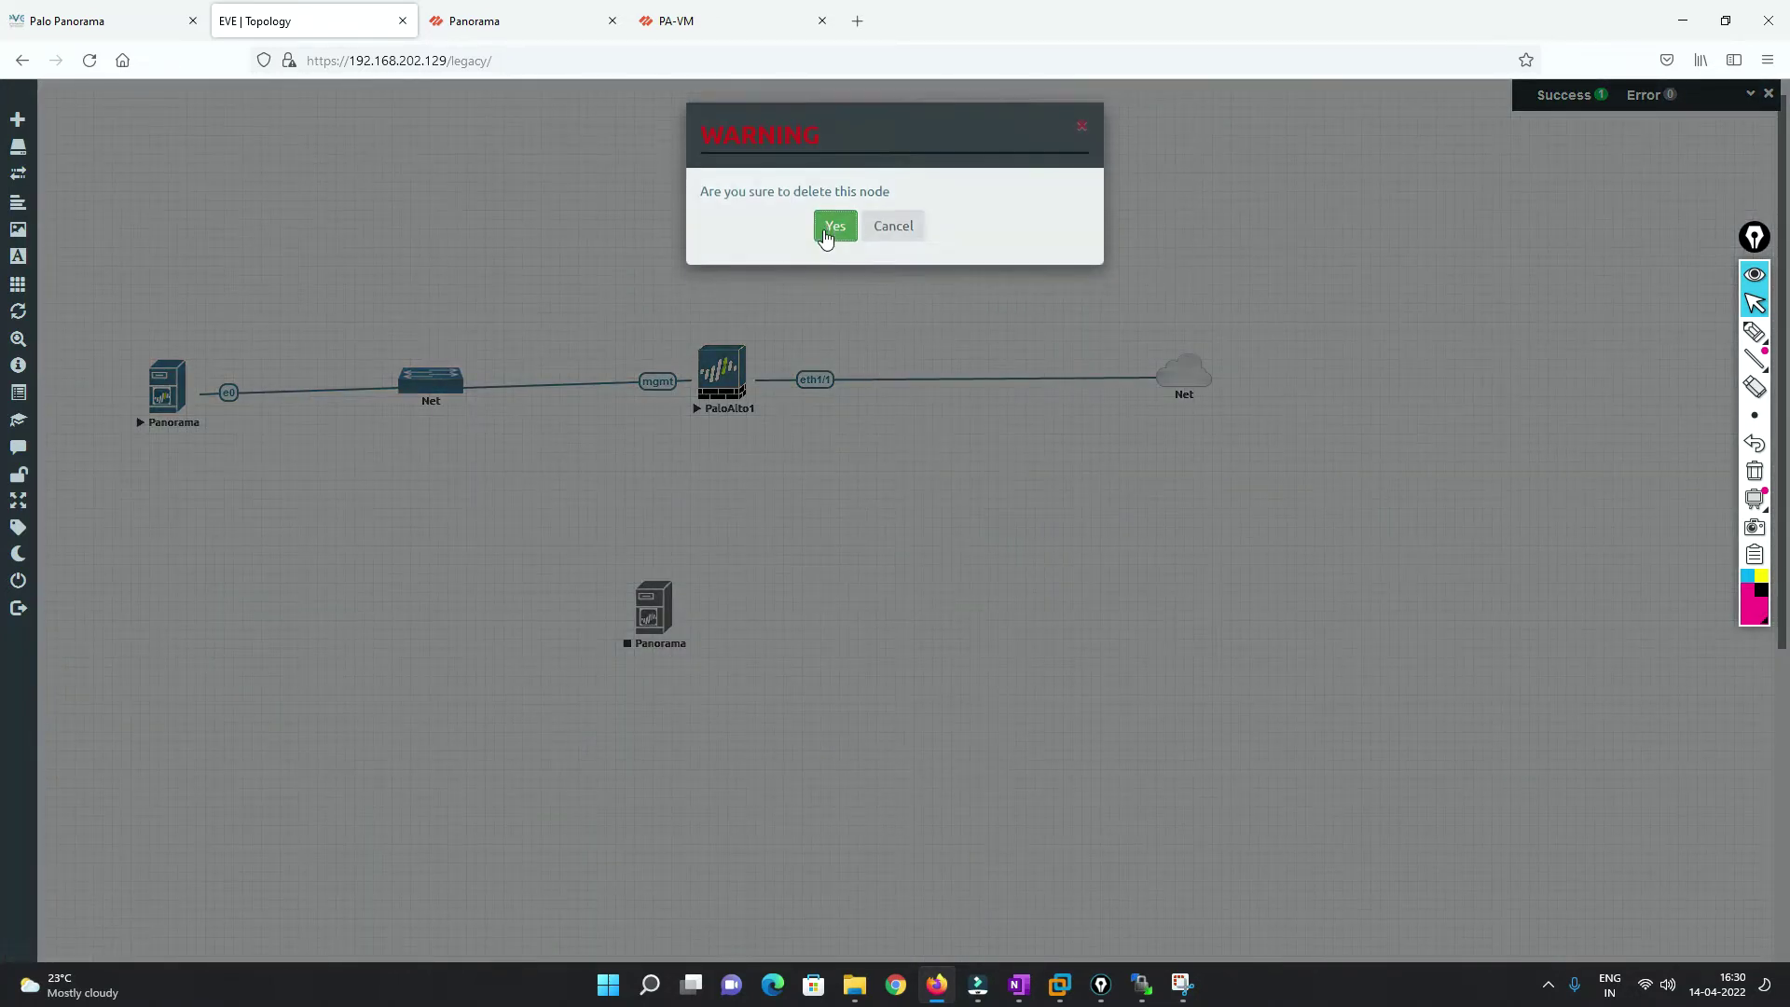
left_click(832, 227)
Start a packet capture on the remaining Panorama node's e0 interface.
left_click(177, 398)
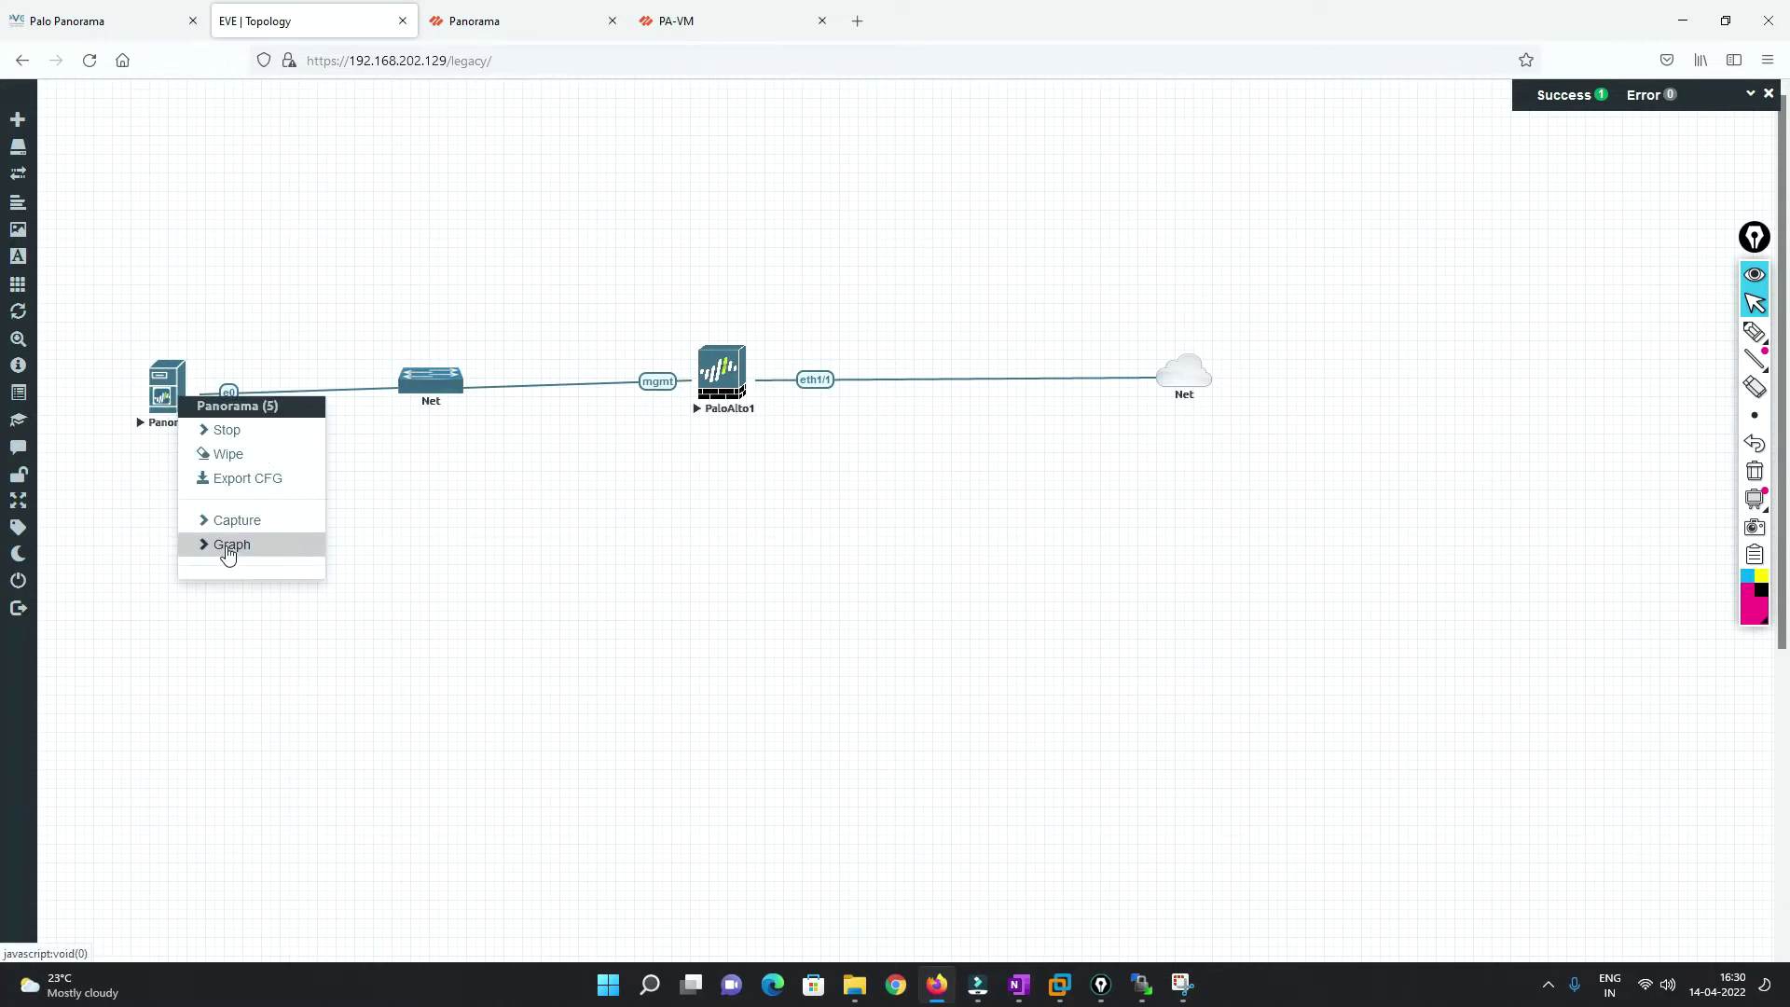
mouse_move(236, 532)
left_click(352, 528)
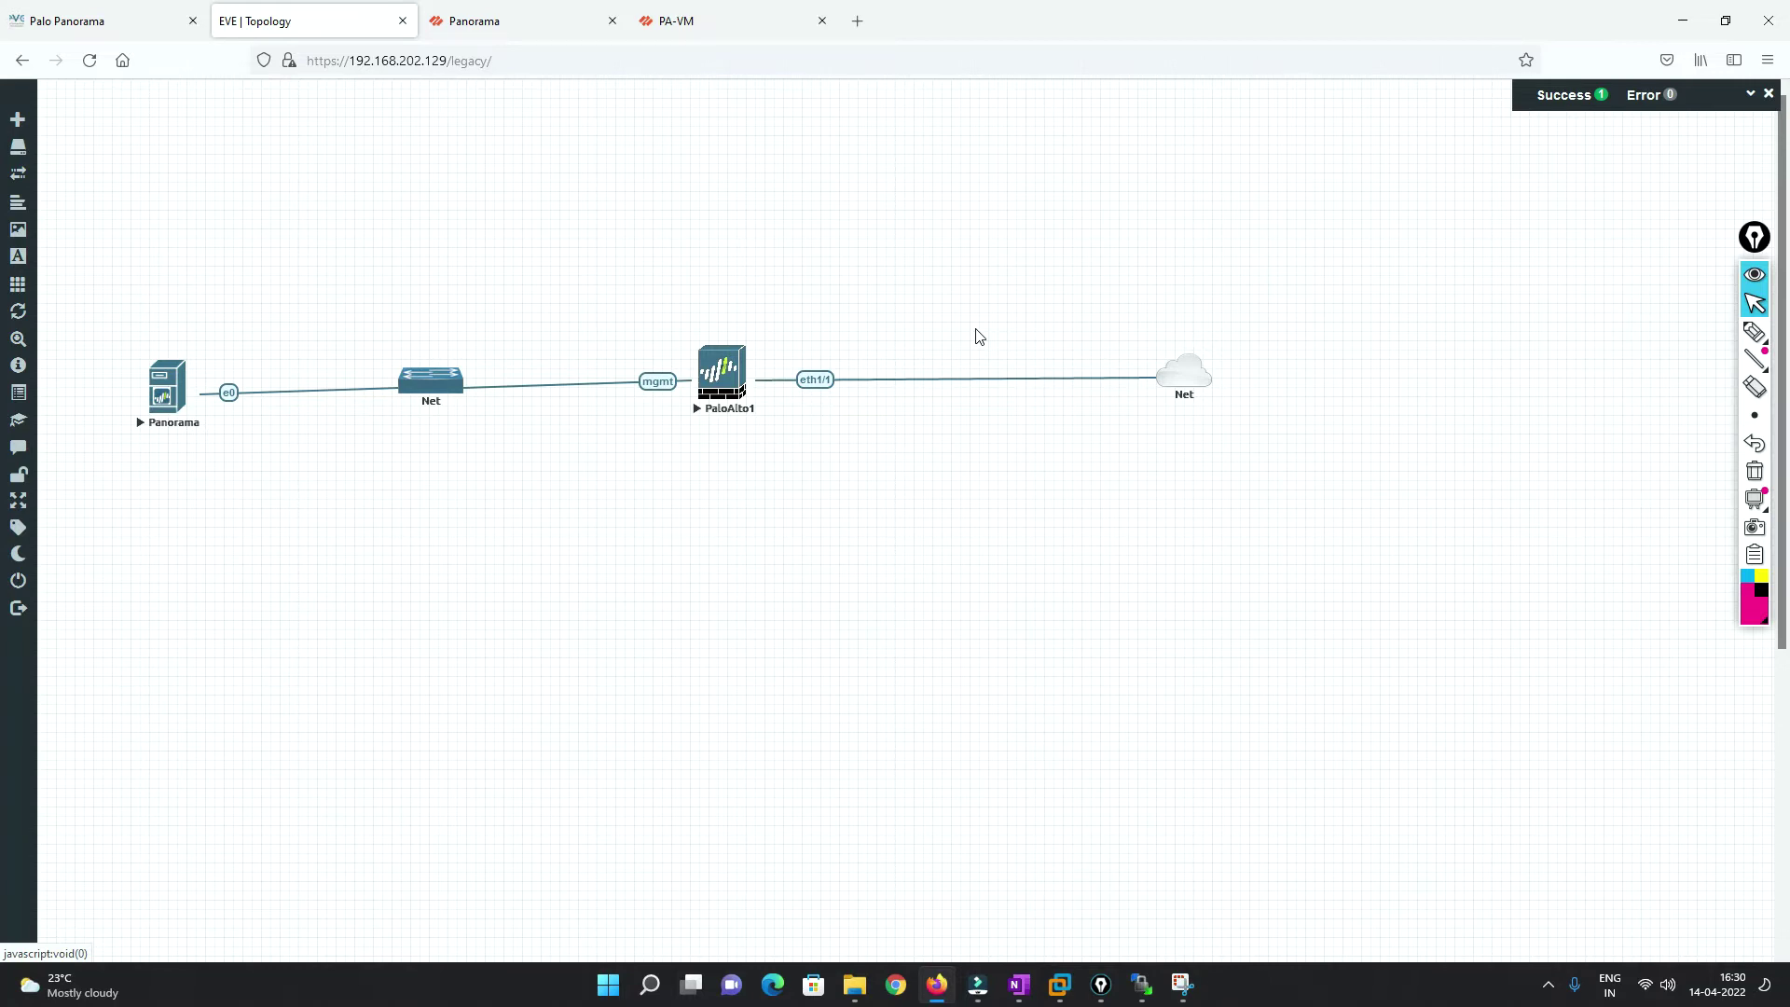
Capture PaloAlto1's mgmt interface, accepting Ethernet link type for both captures.
left_click_drag(601, 130, 1539, 270)
right_click(723, 376)
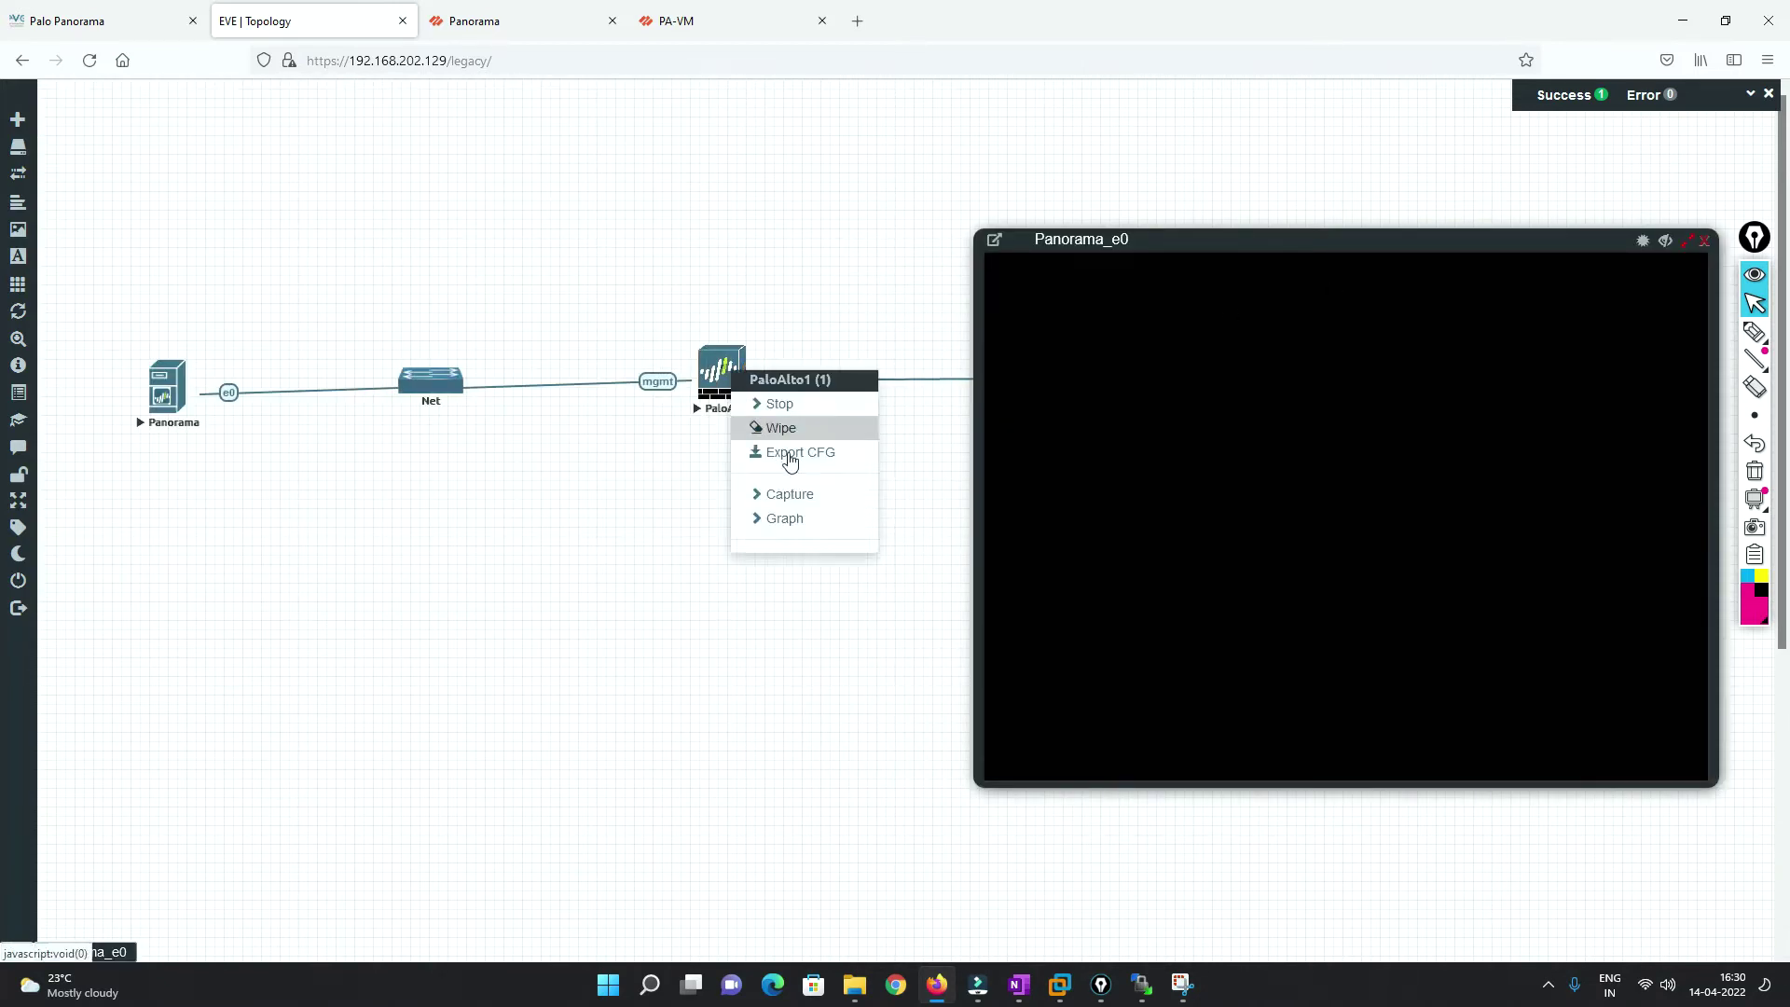
left_click(796, 505)
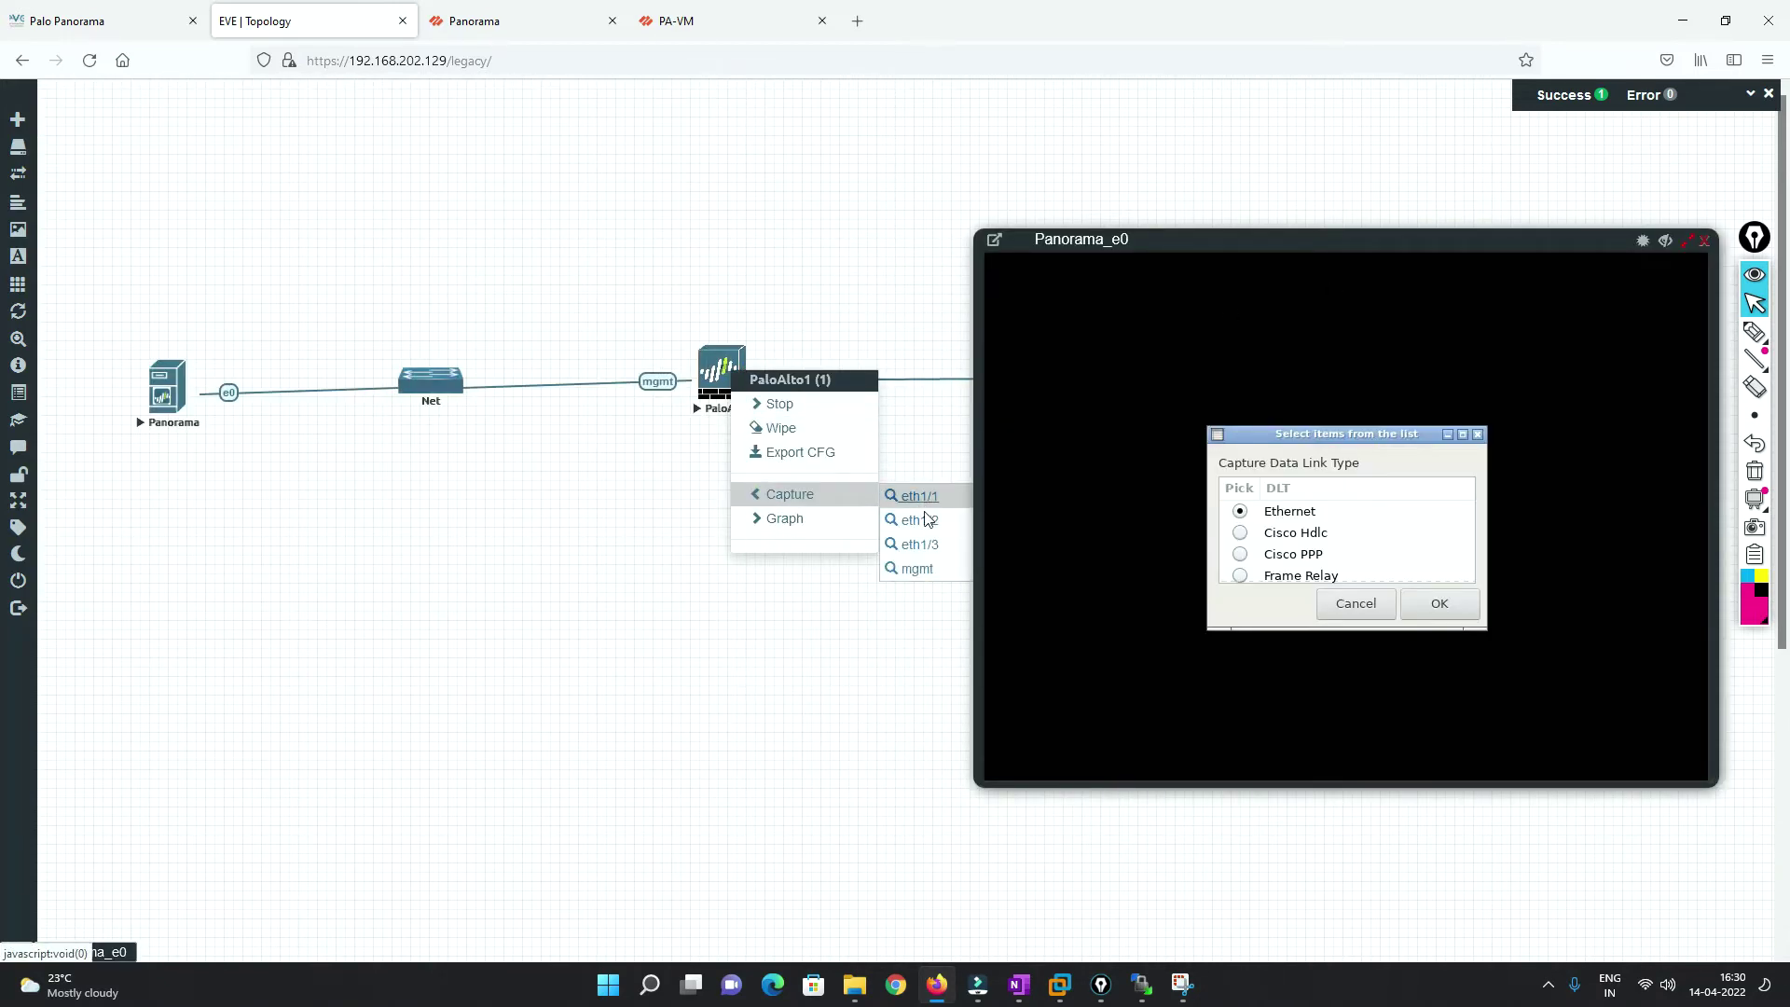
left_click(914, 571)
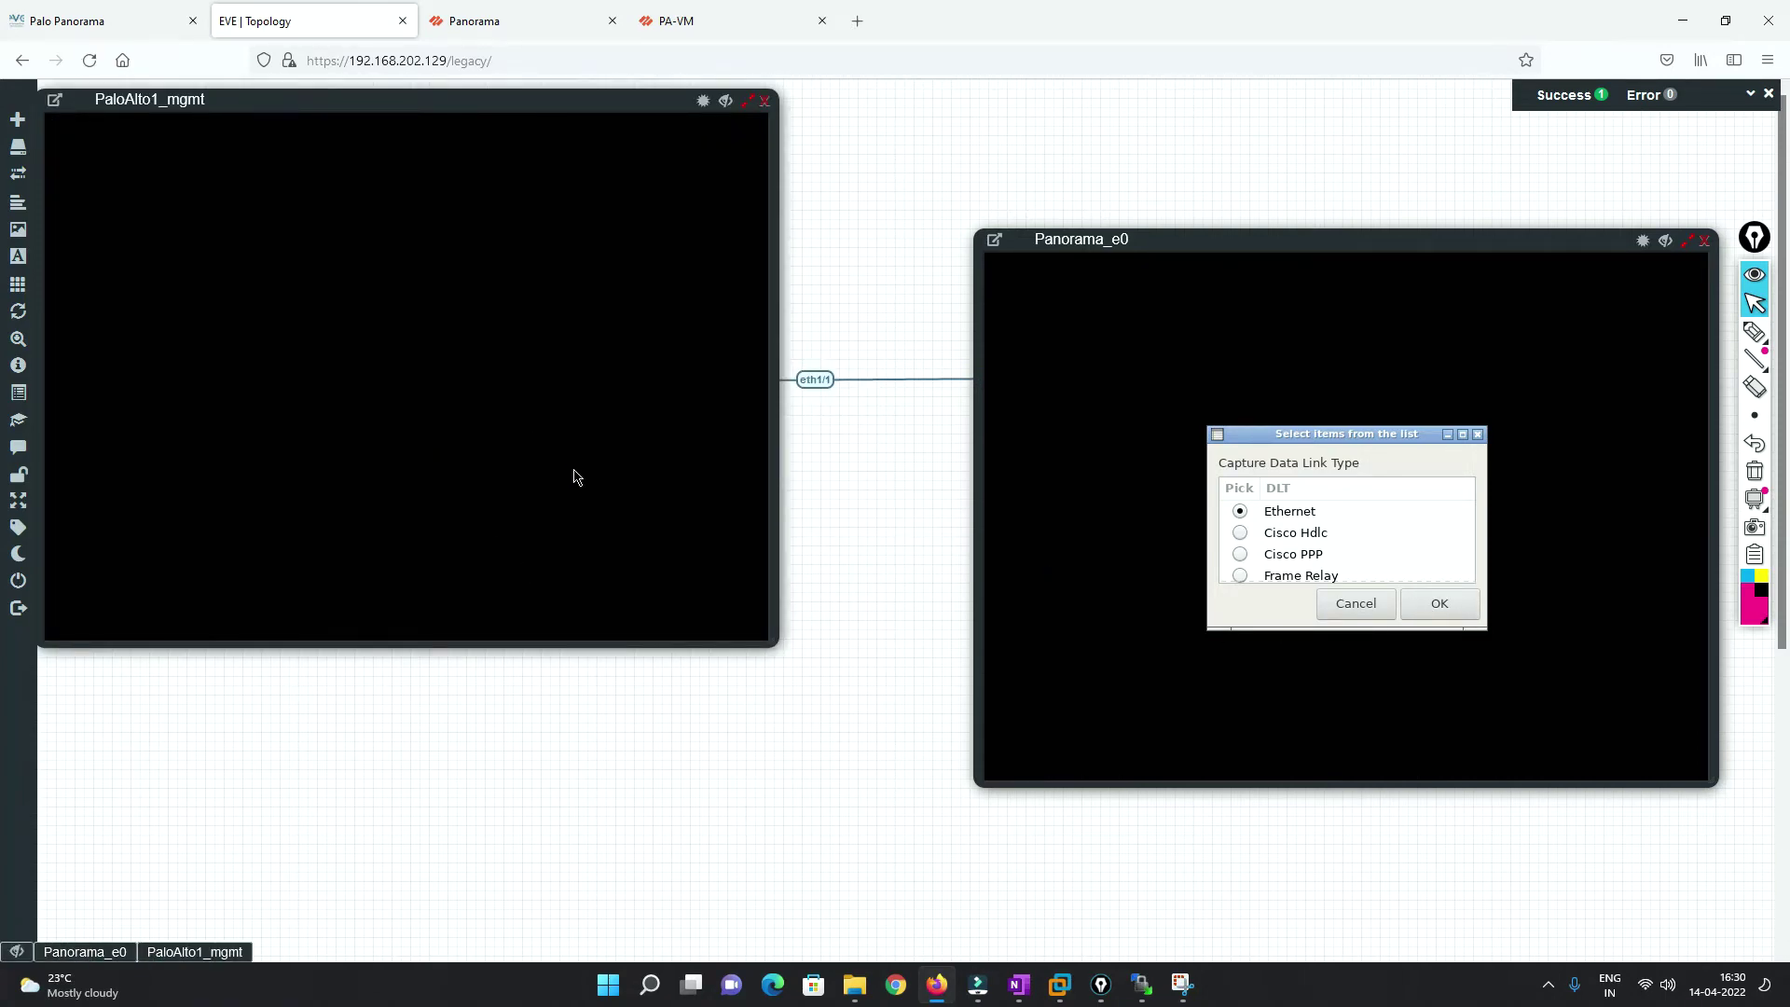
left_click(499, 466)
left_click(1451, 606)
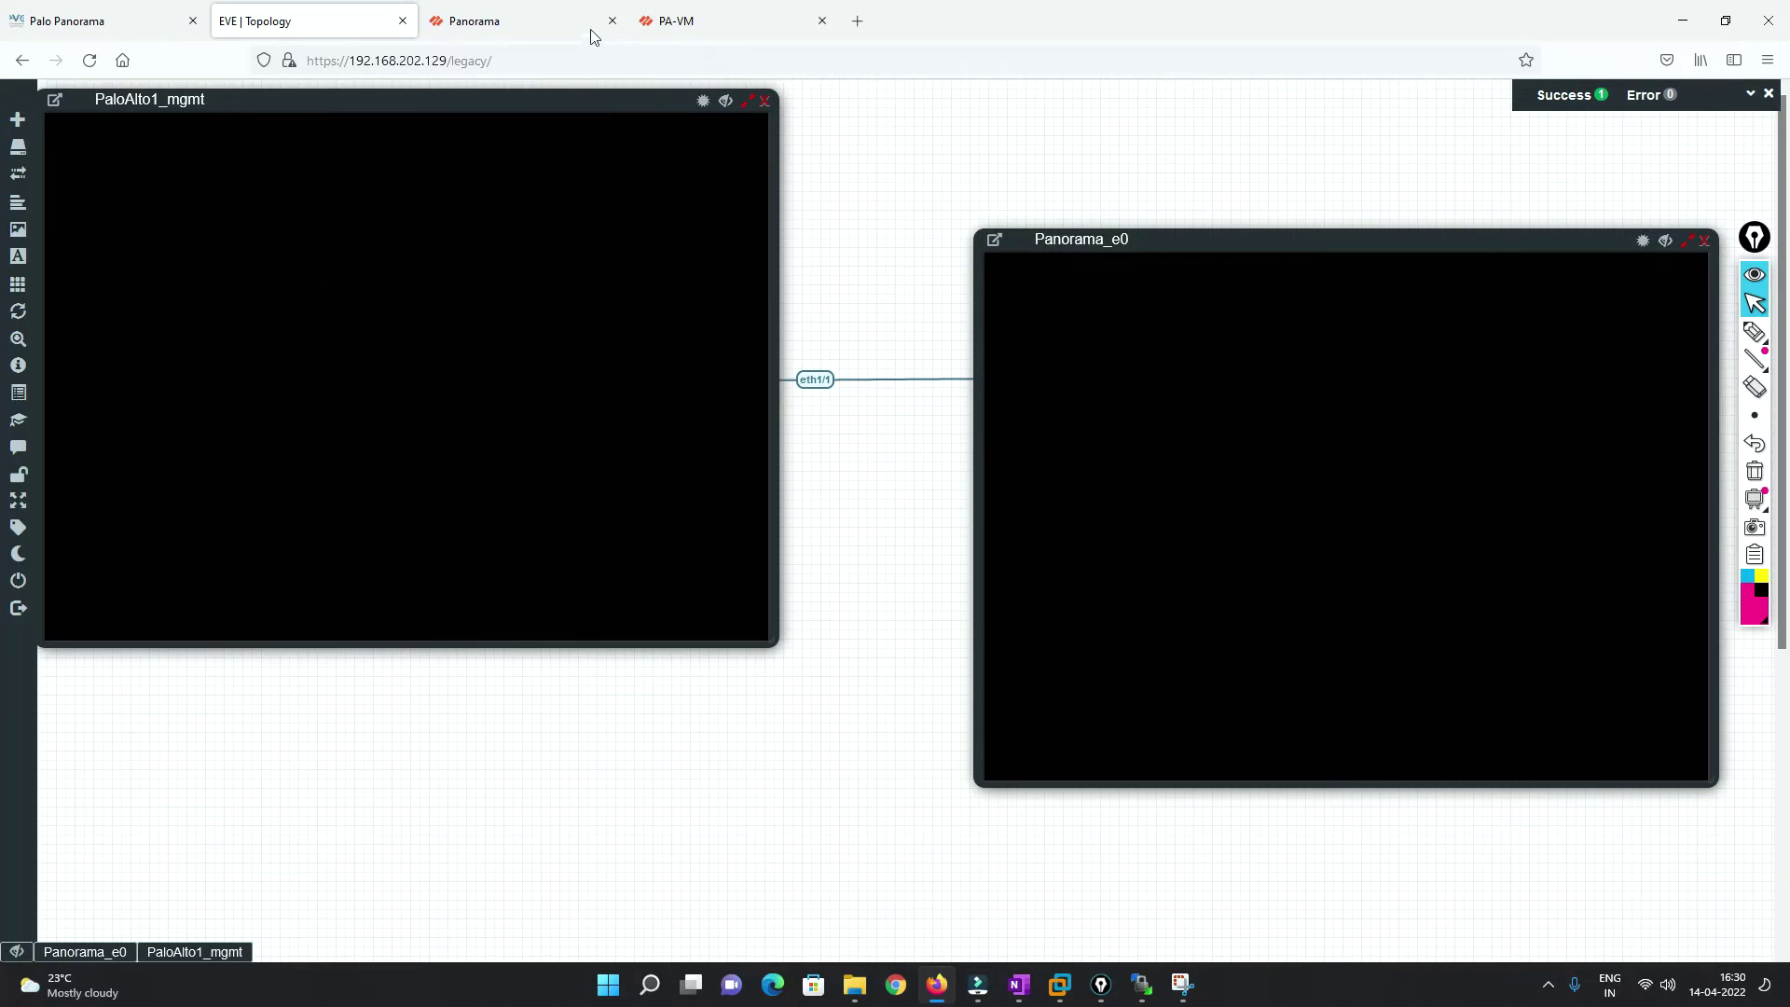
Reload the blank PA-VM tab, then return to the EVE topology with both captures.
left_click(531, 21)
left_click(708, 21)
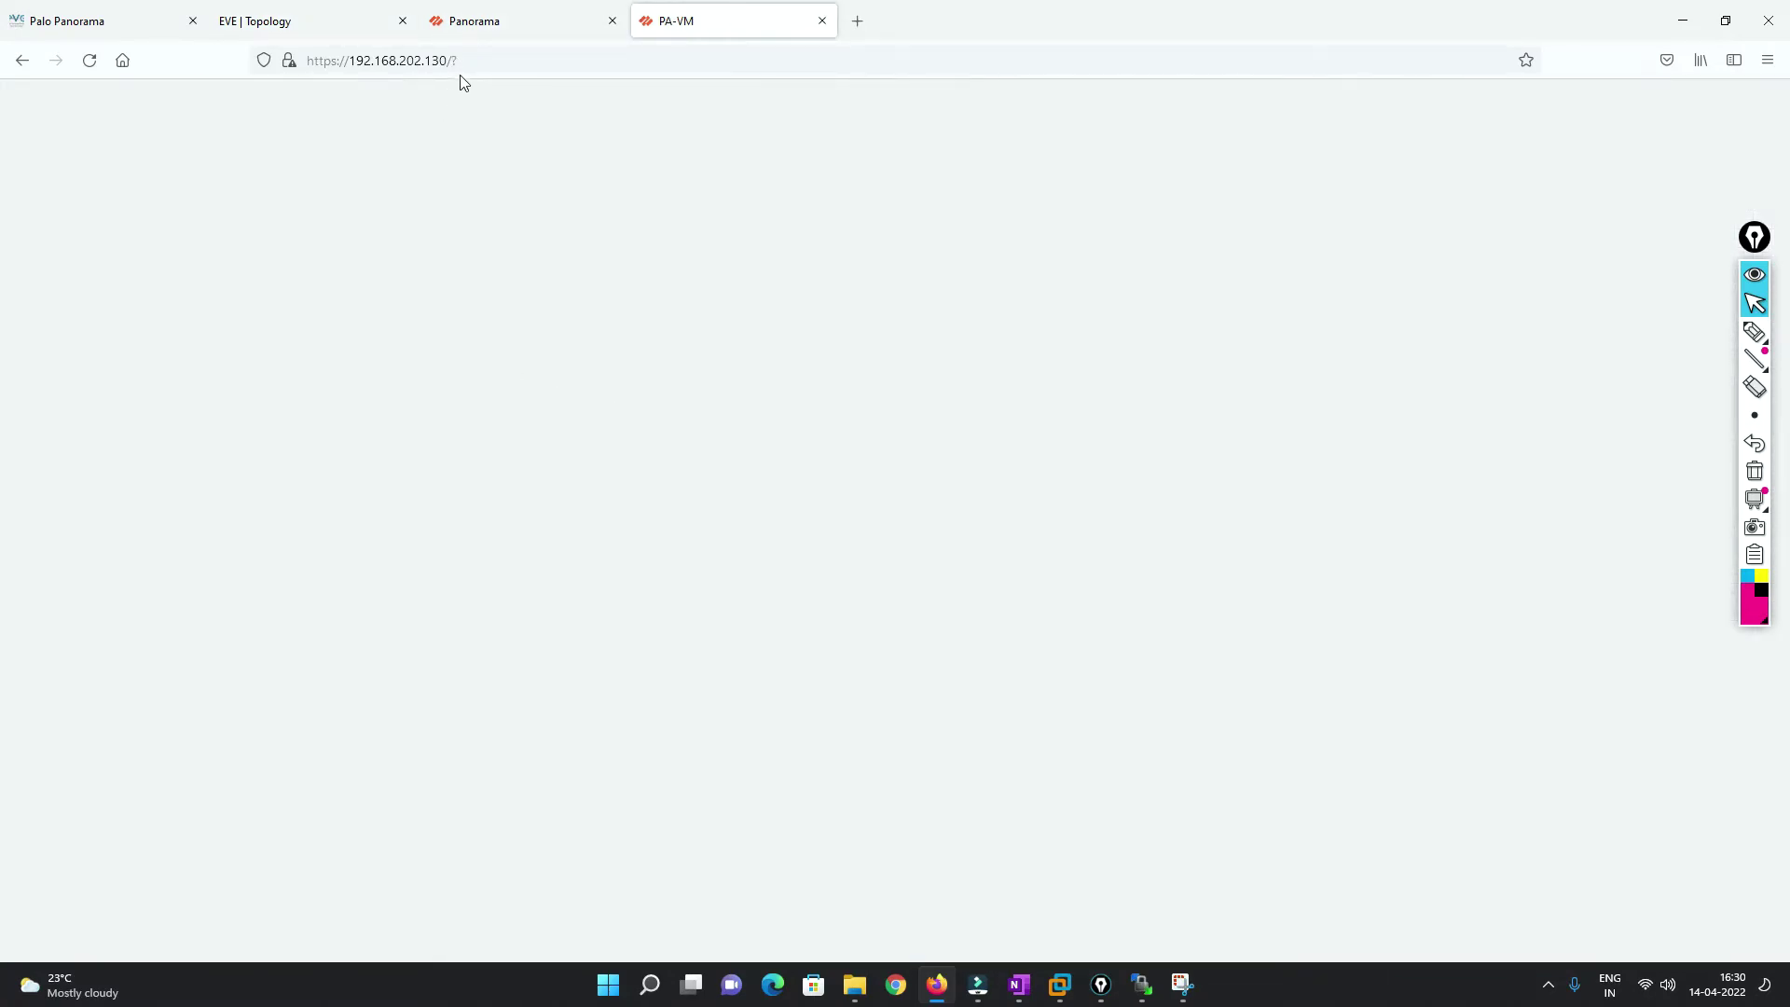
left_click(88, 61)
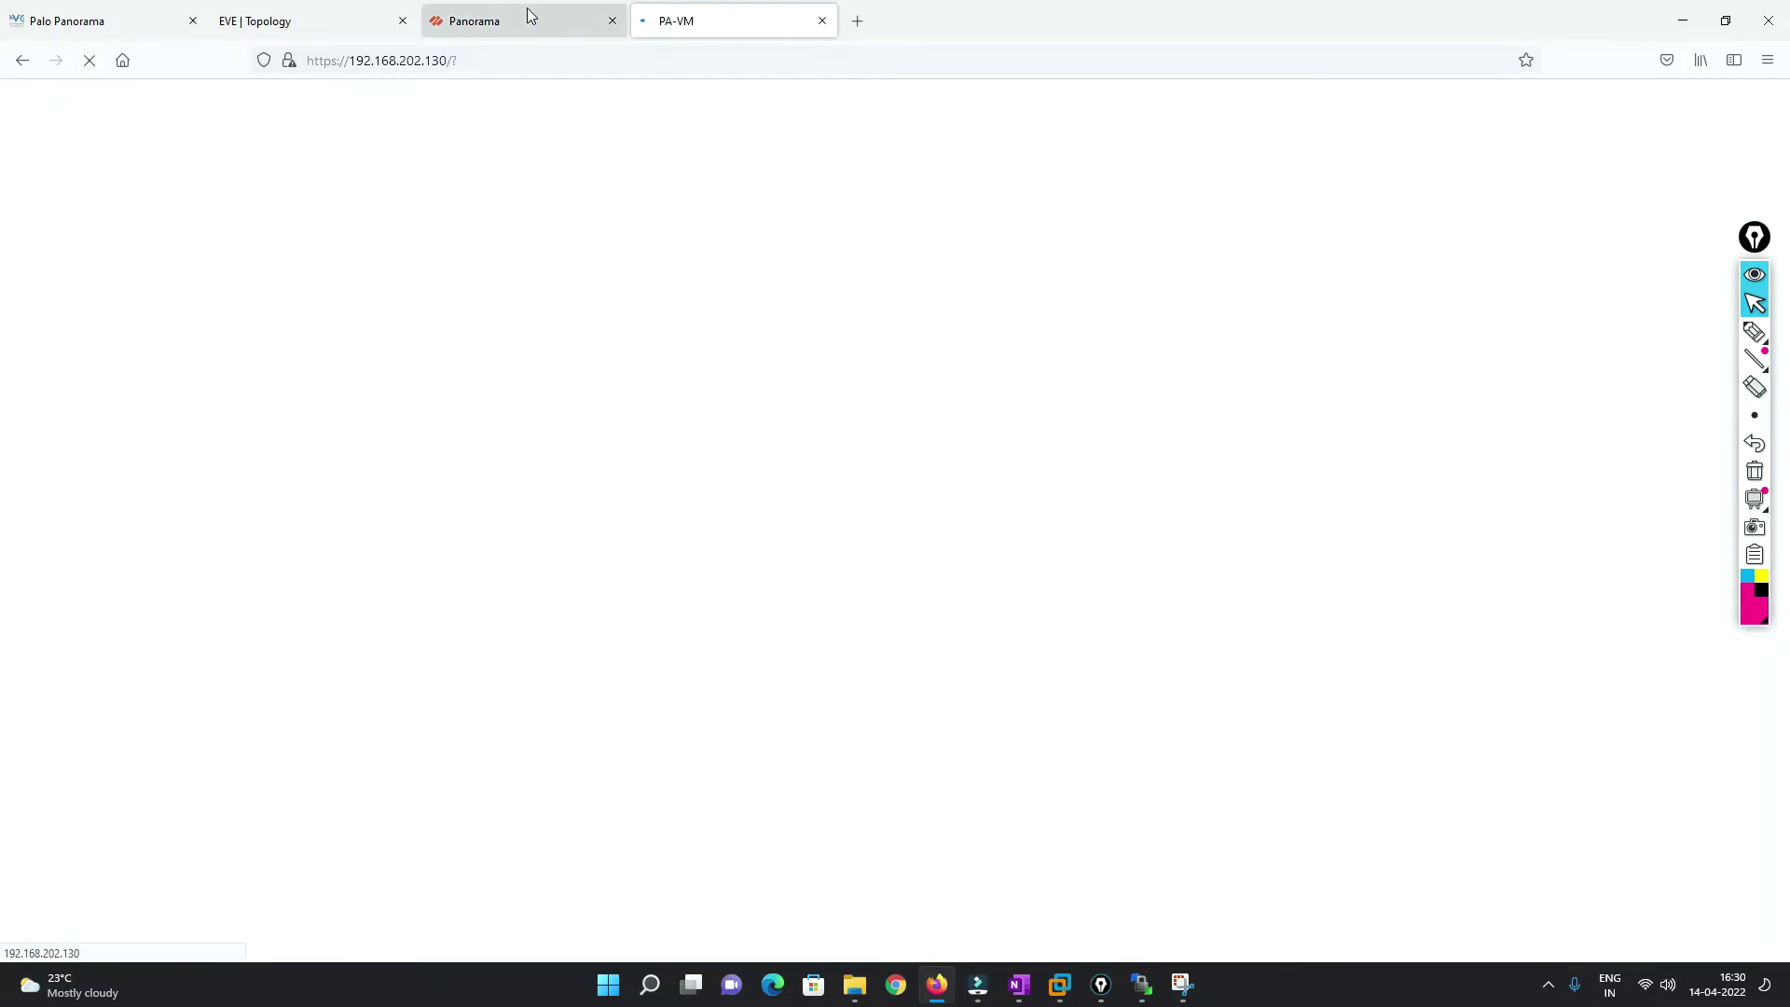
left_click(527, 11)
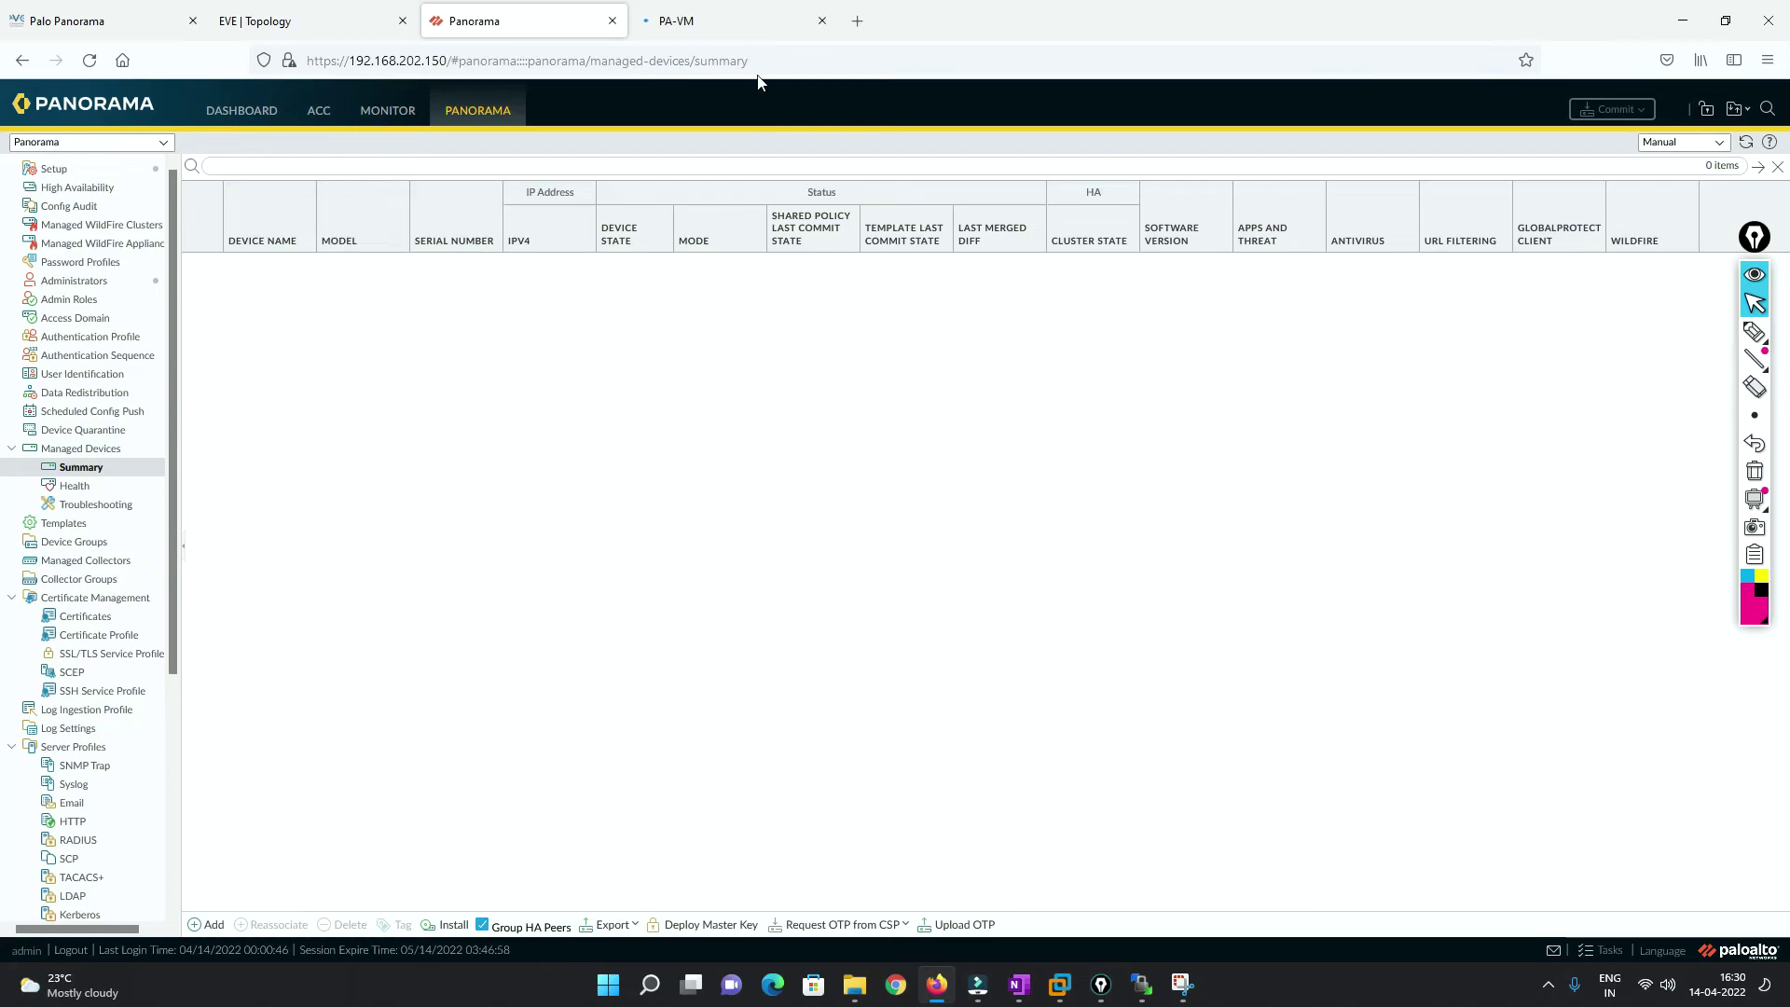
key("ctrl+shift+Tab")
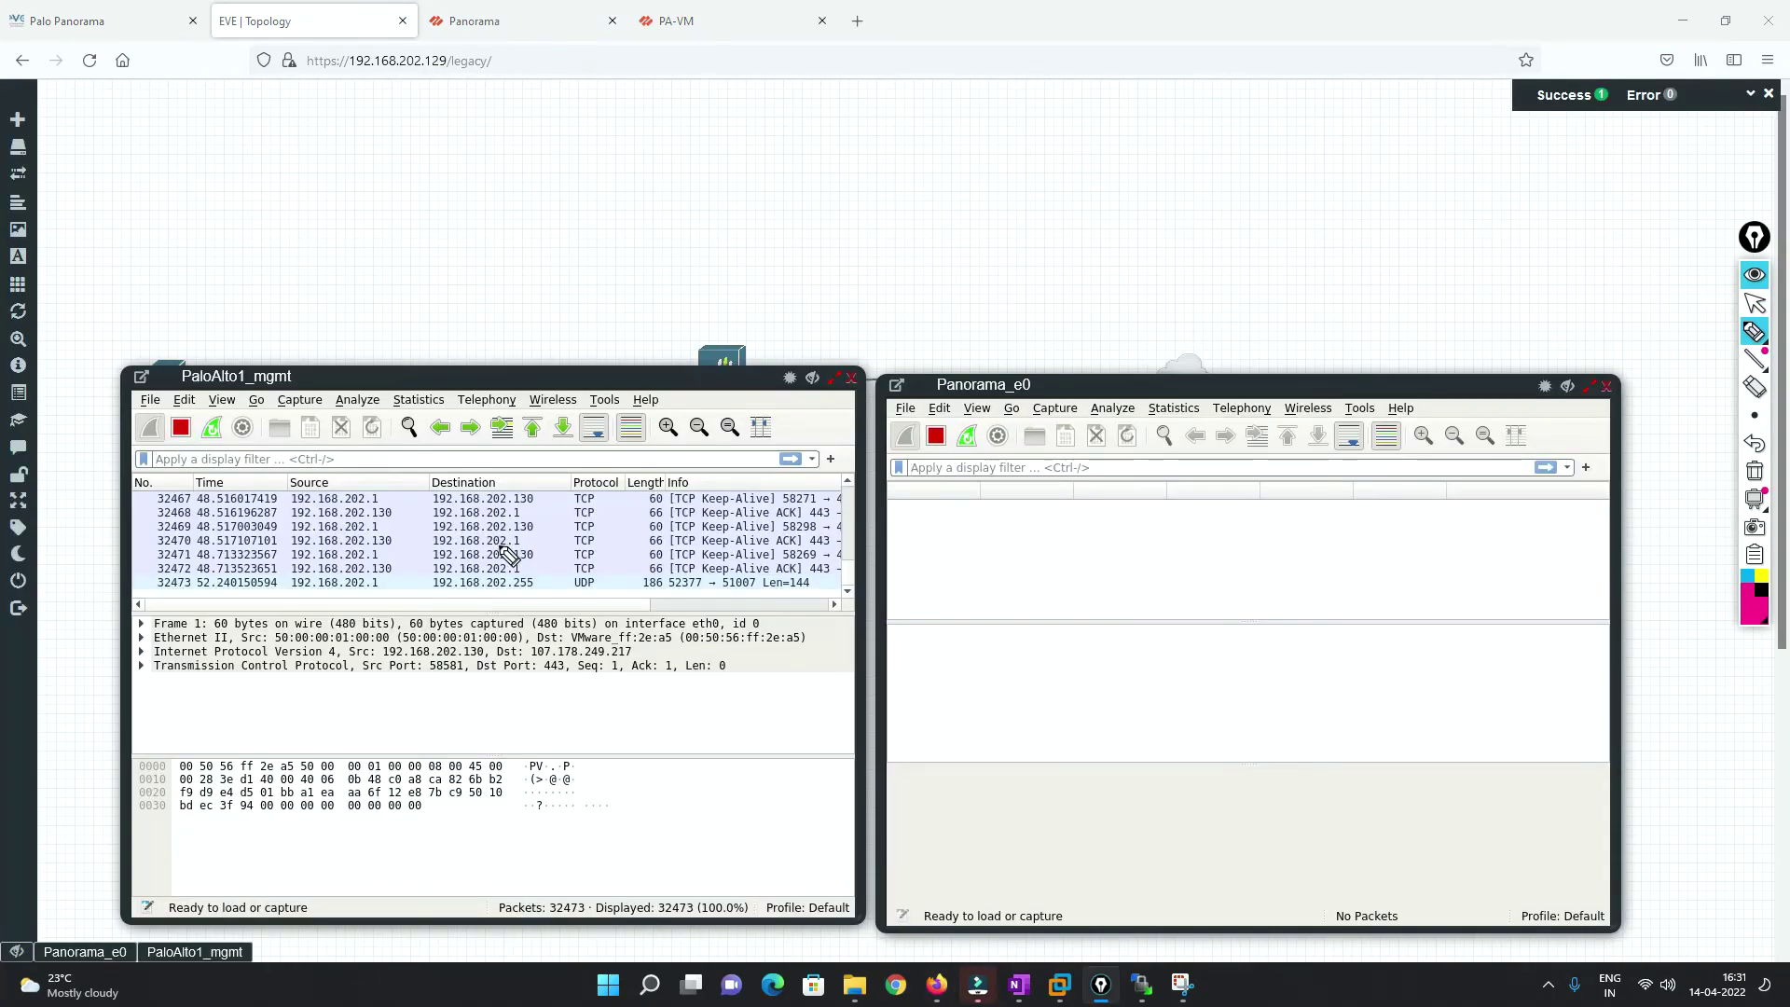
Inspect a mgmt capture packet, then select the Serial # on the PA-VM dashboard.
left_click(1755, 303)
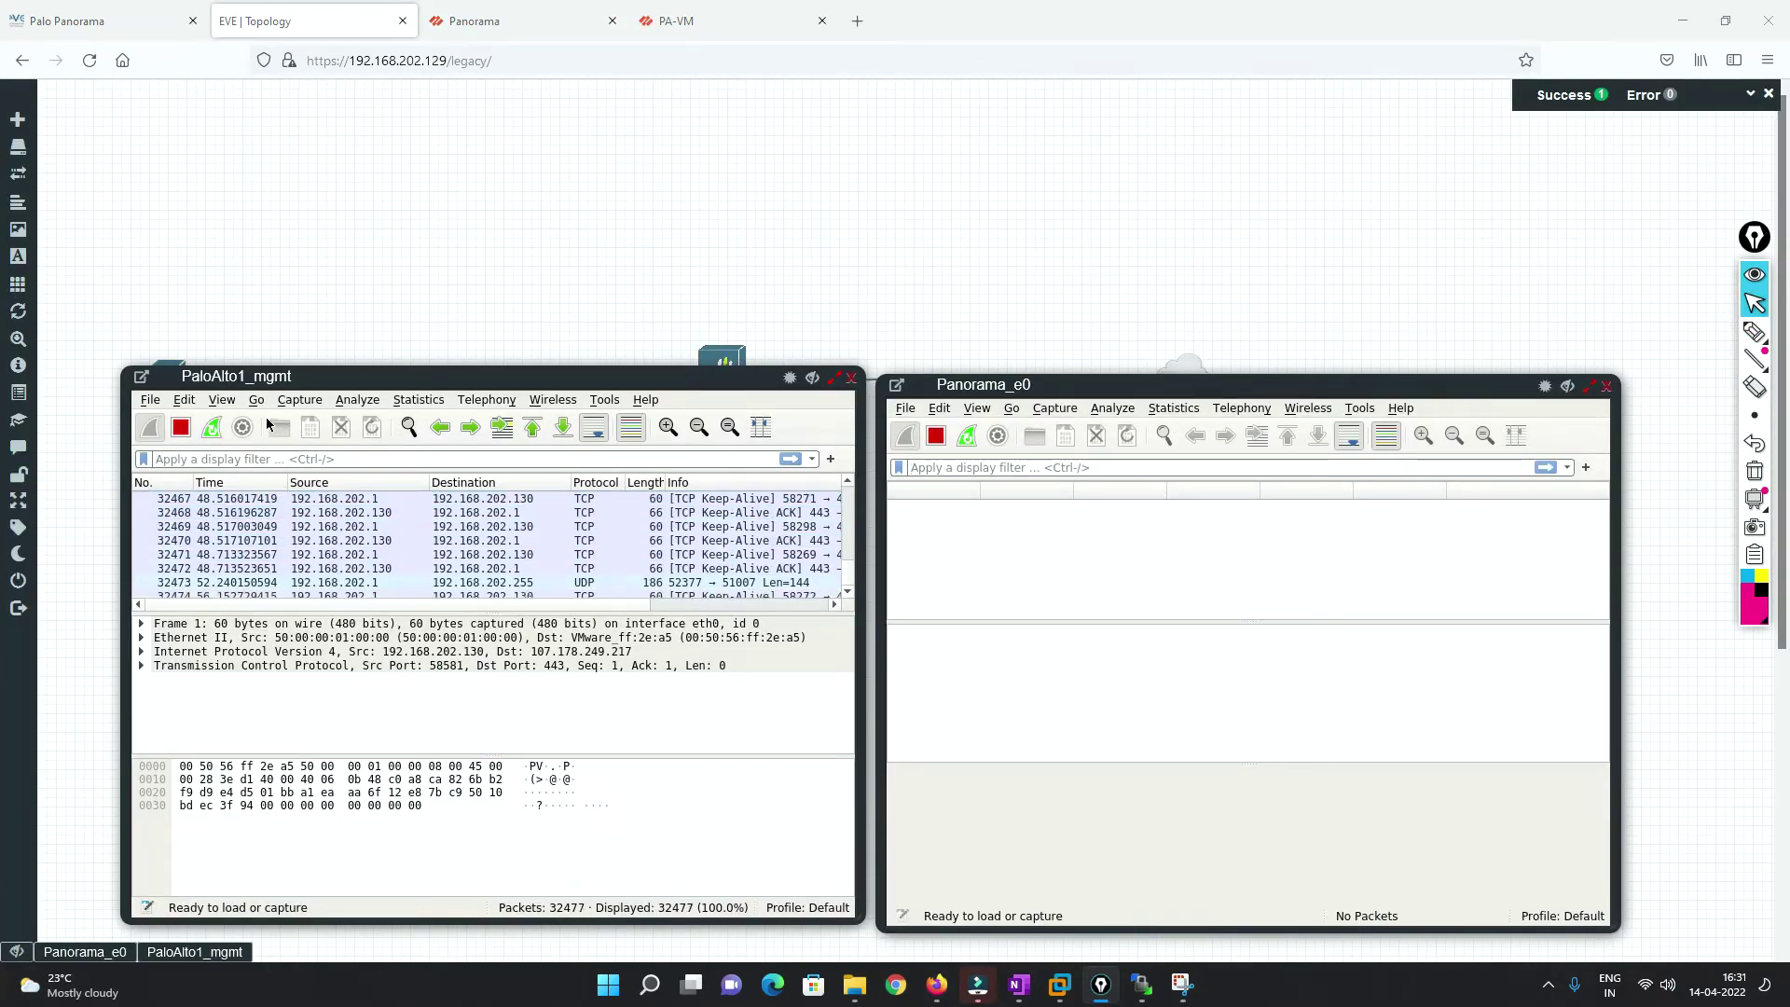
left_click_drag(270, 376, 259, 396)
left_click(409, 558)
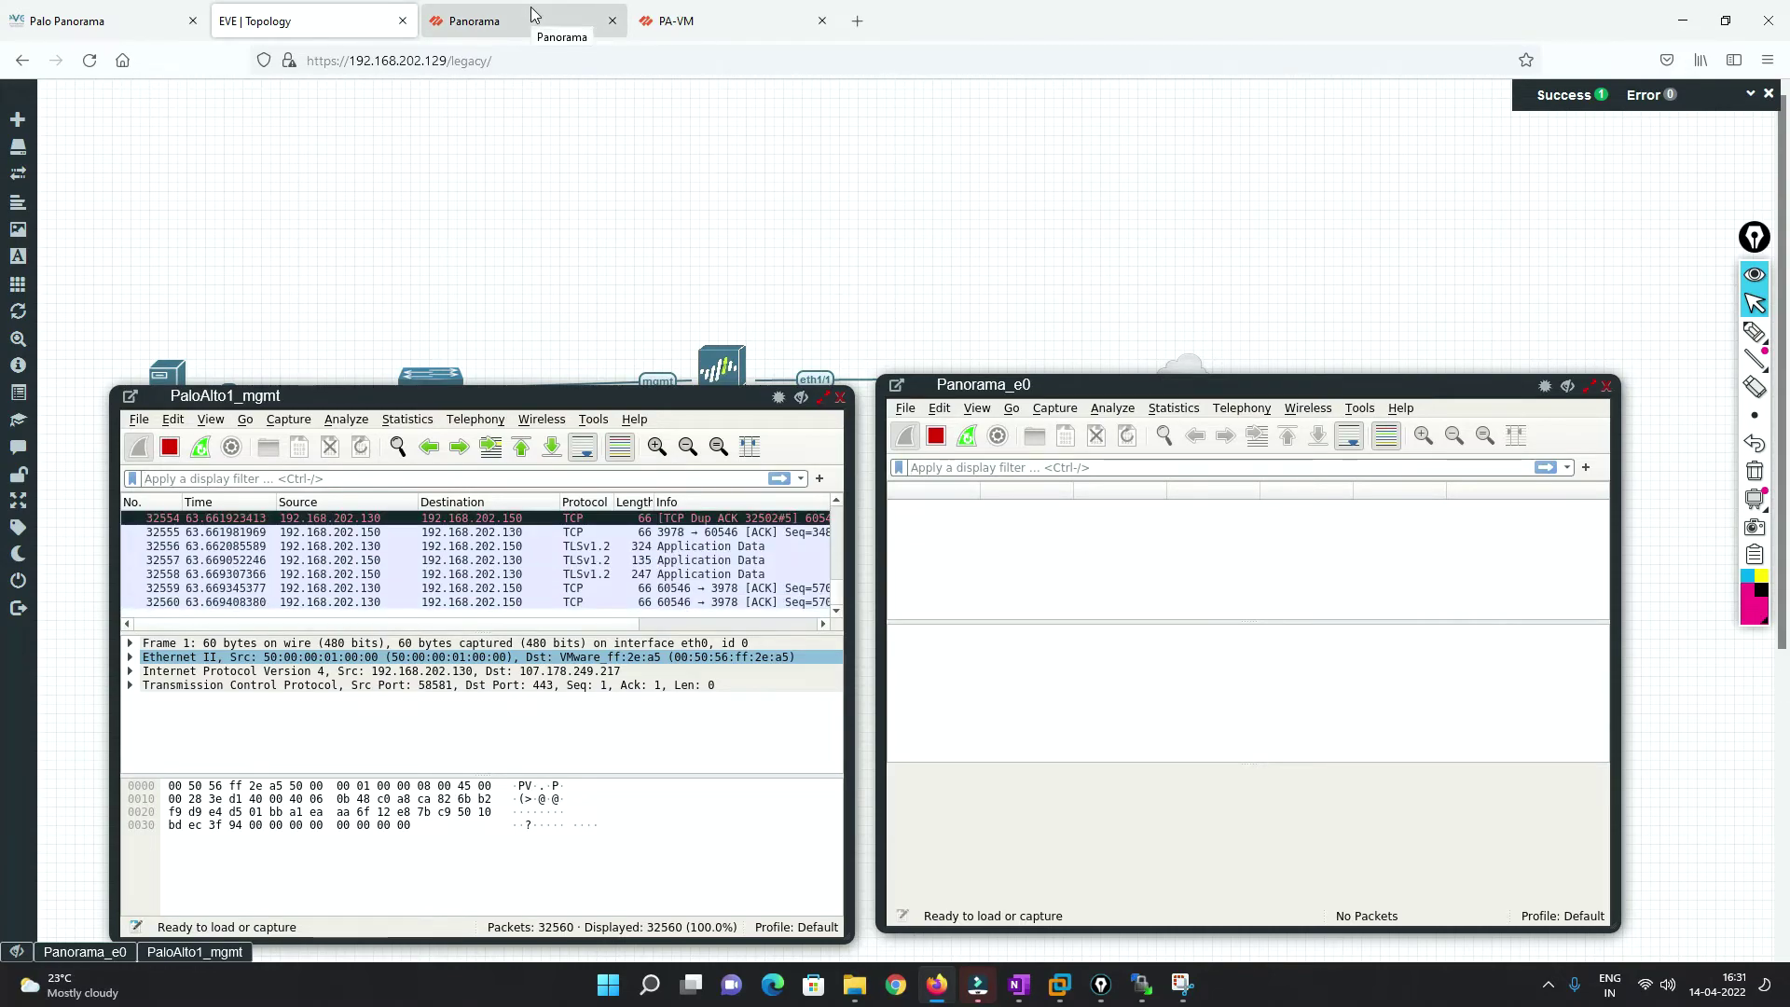
left_click(692, 19)
left_click_drag(268, 388, 183, 388)
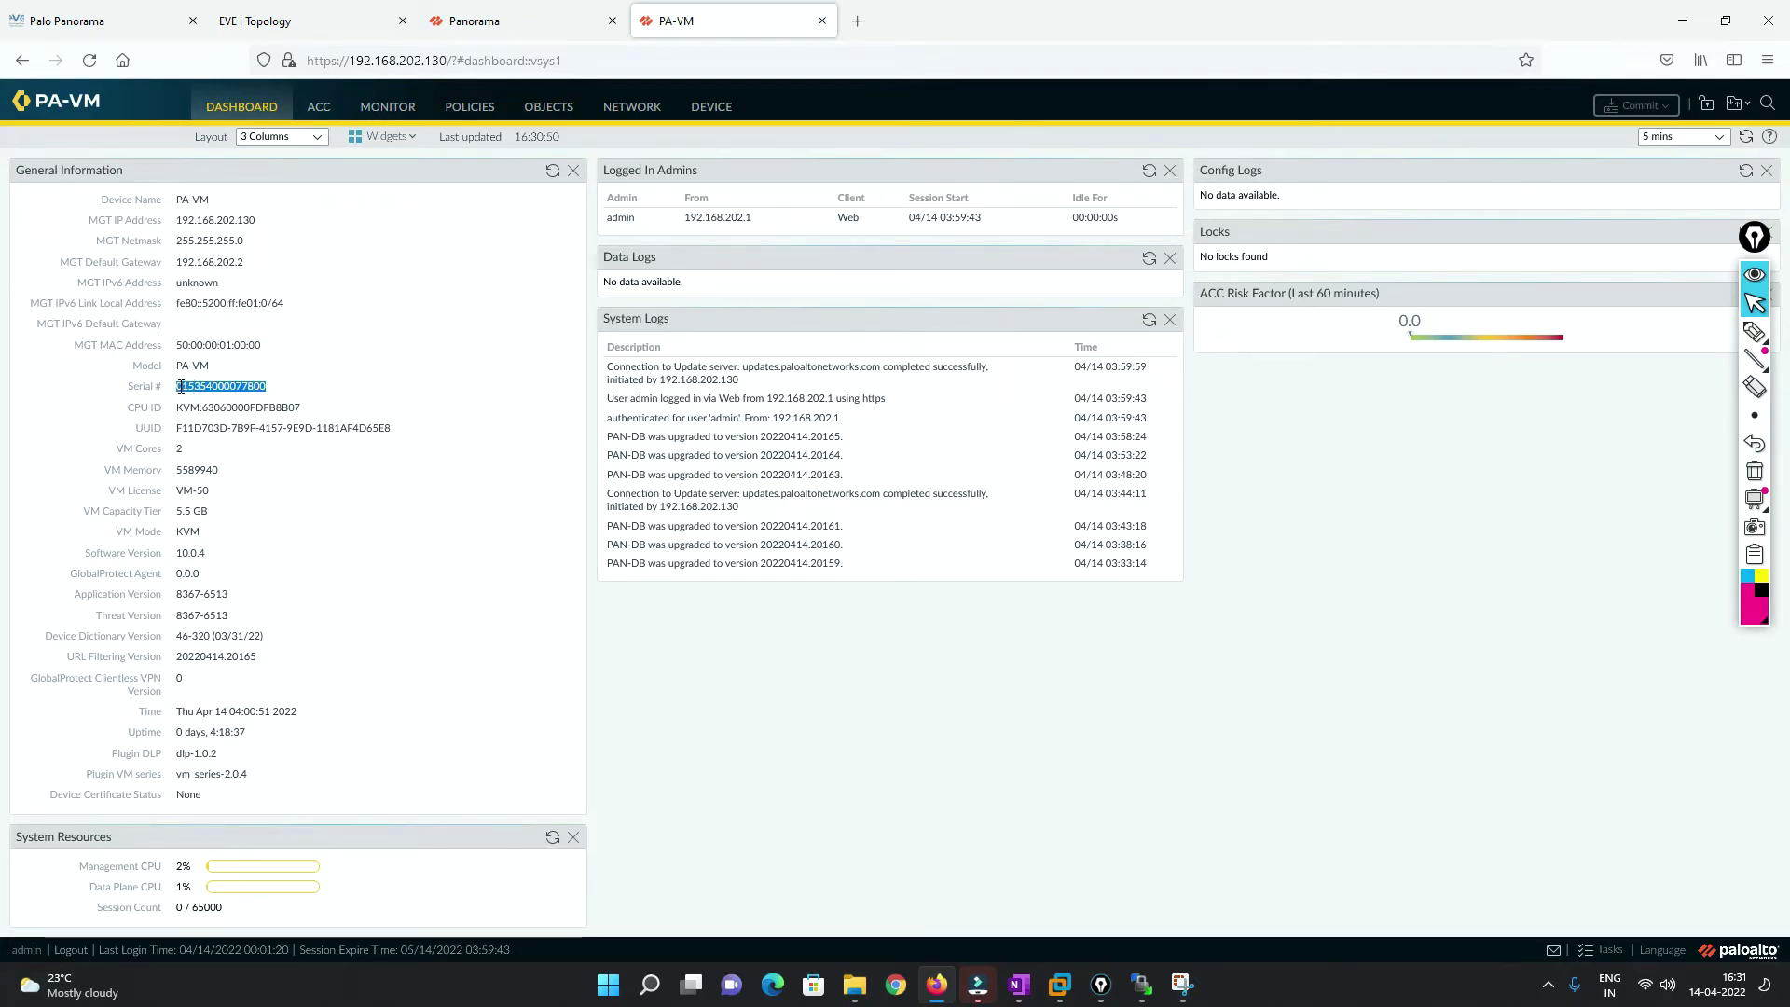
Add the firewall as a managed device by pasting its serial number and confirming.
left_click(504, 21)
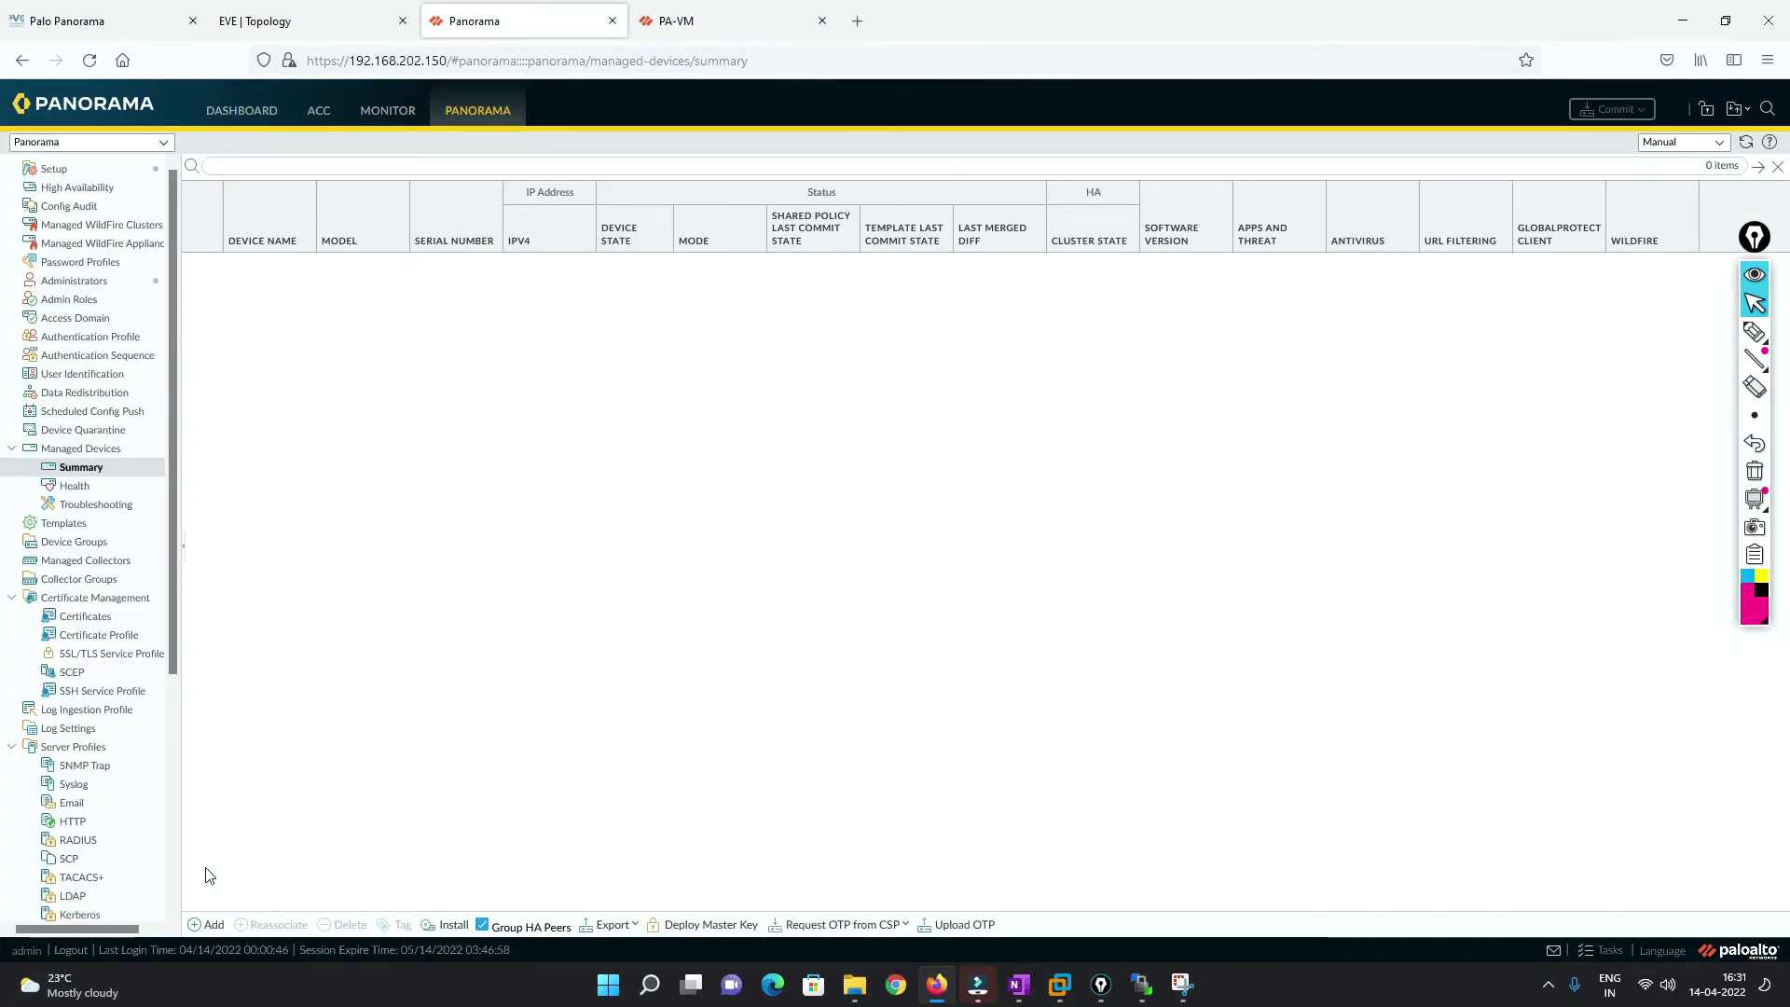
left_click(207, 924)
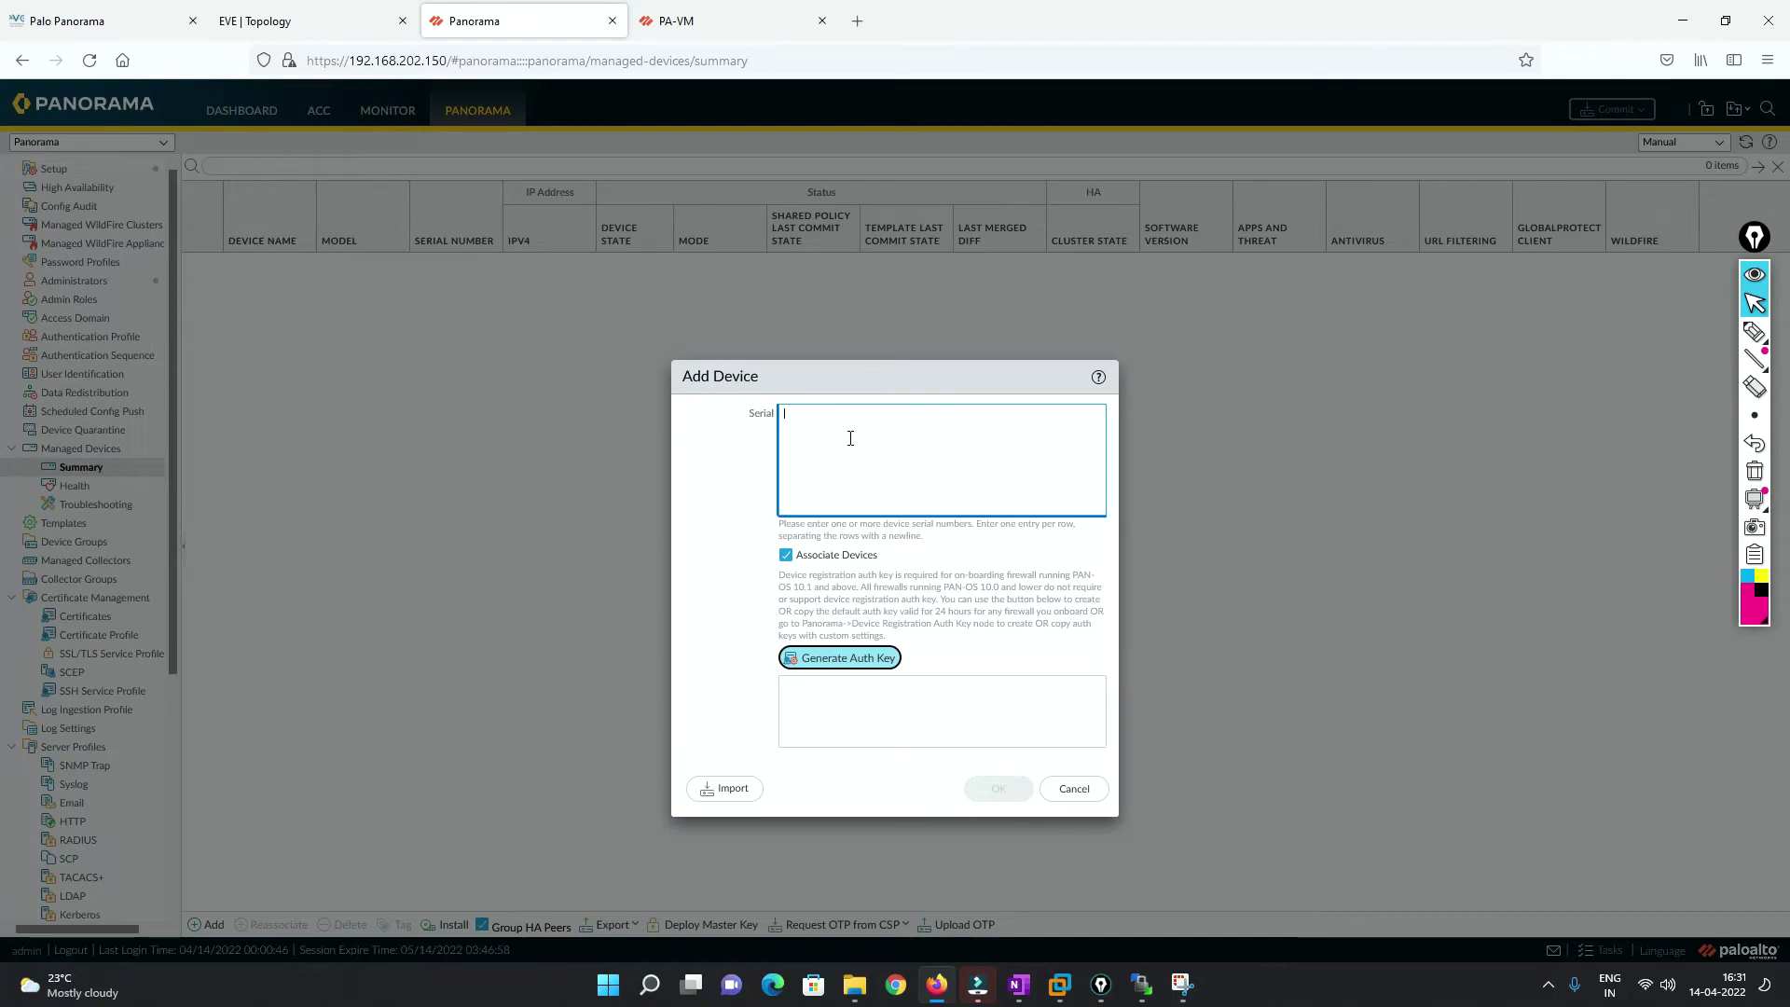
key("ctrl+v")
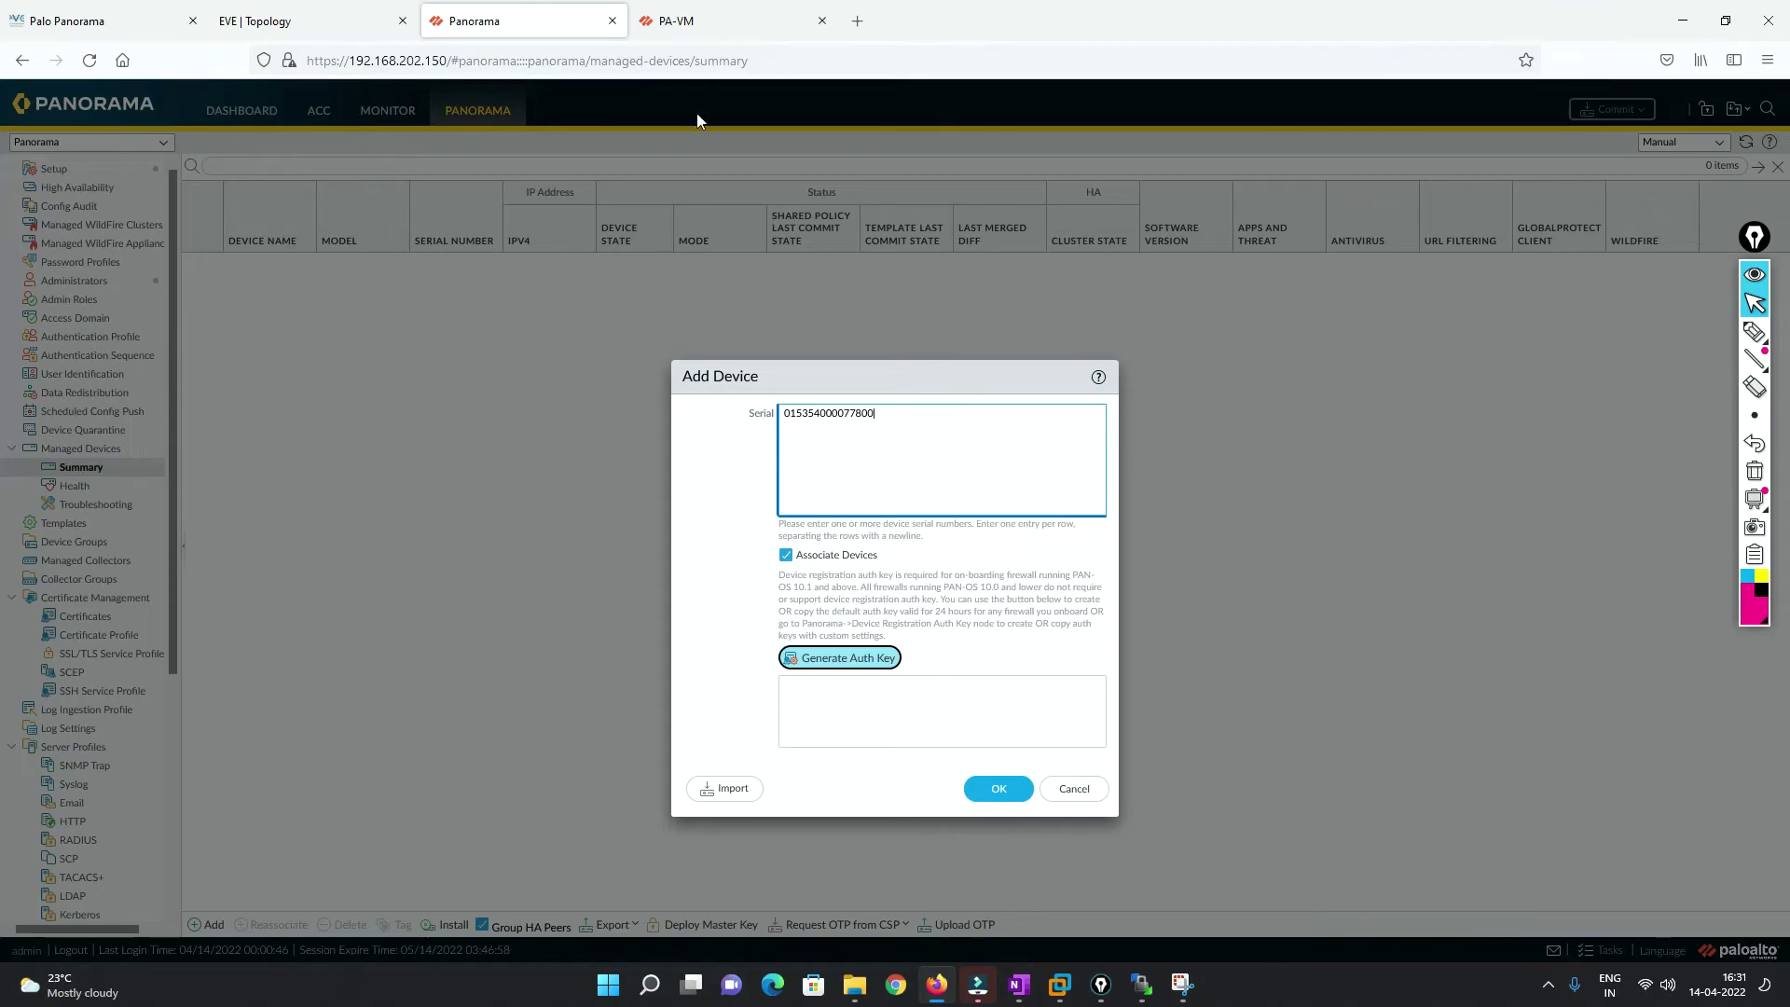
key("ctrl+Tab")
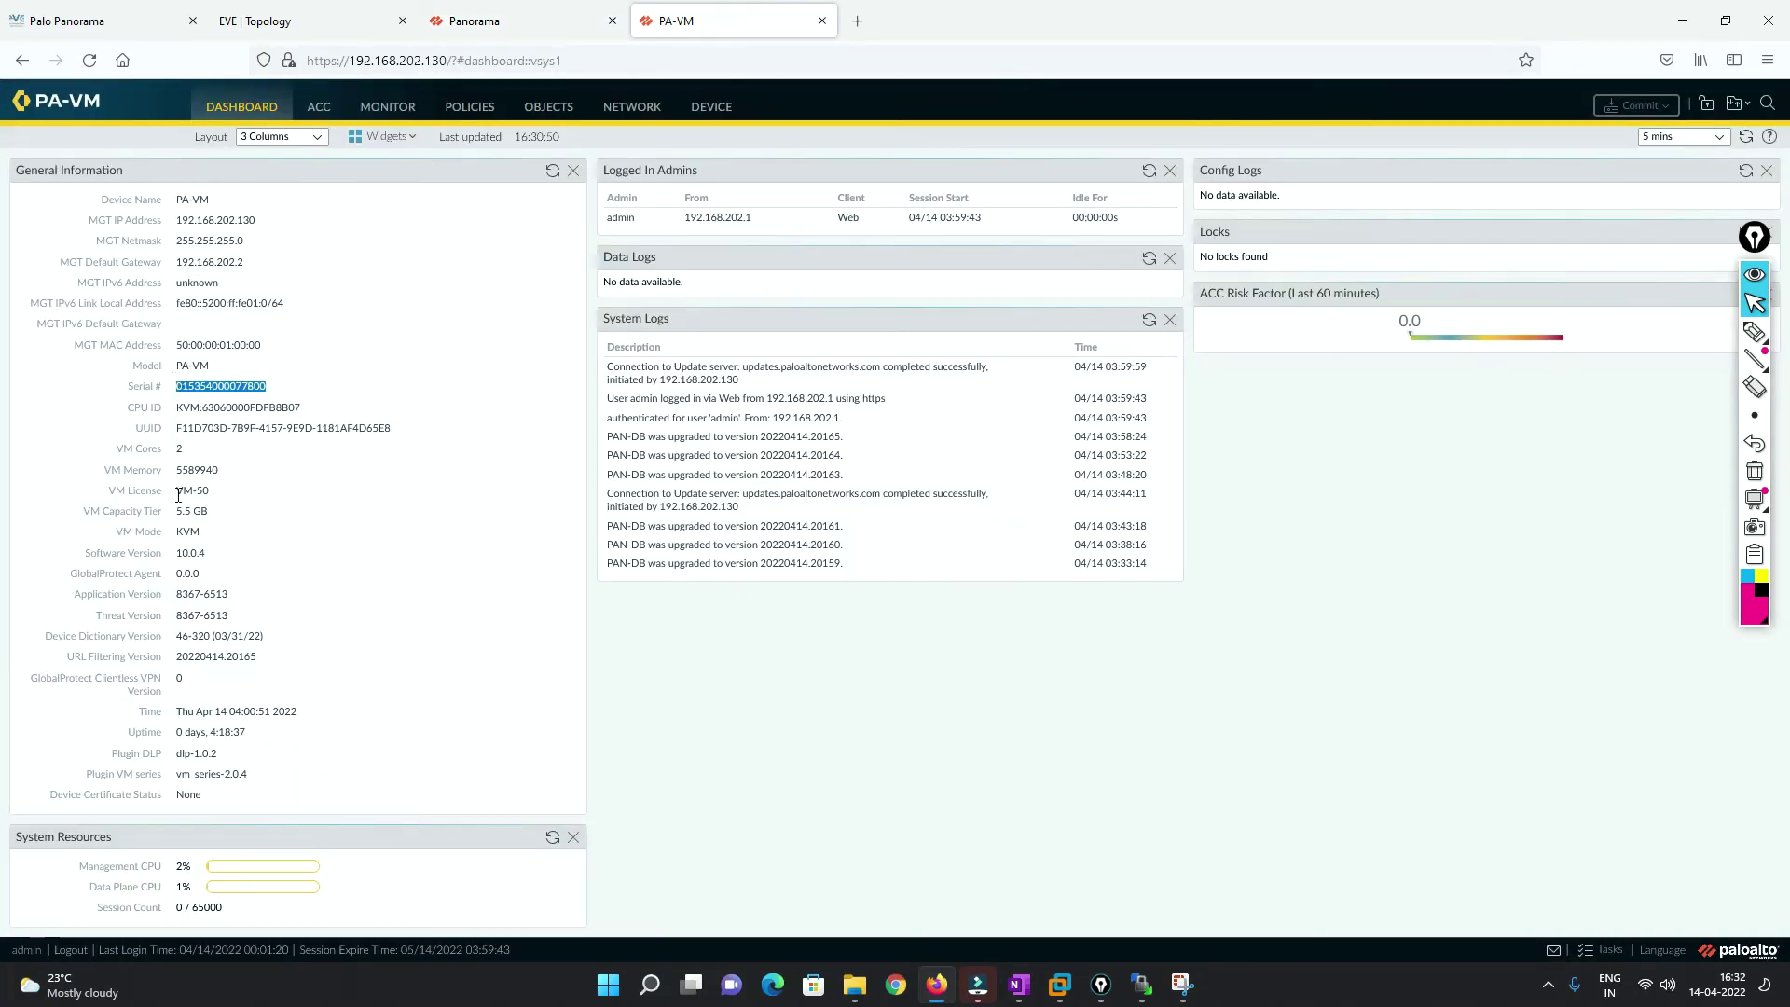
left_click_drag(176, 553, 195, 553)
key("ctrl+shift+Tab")
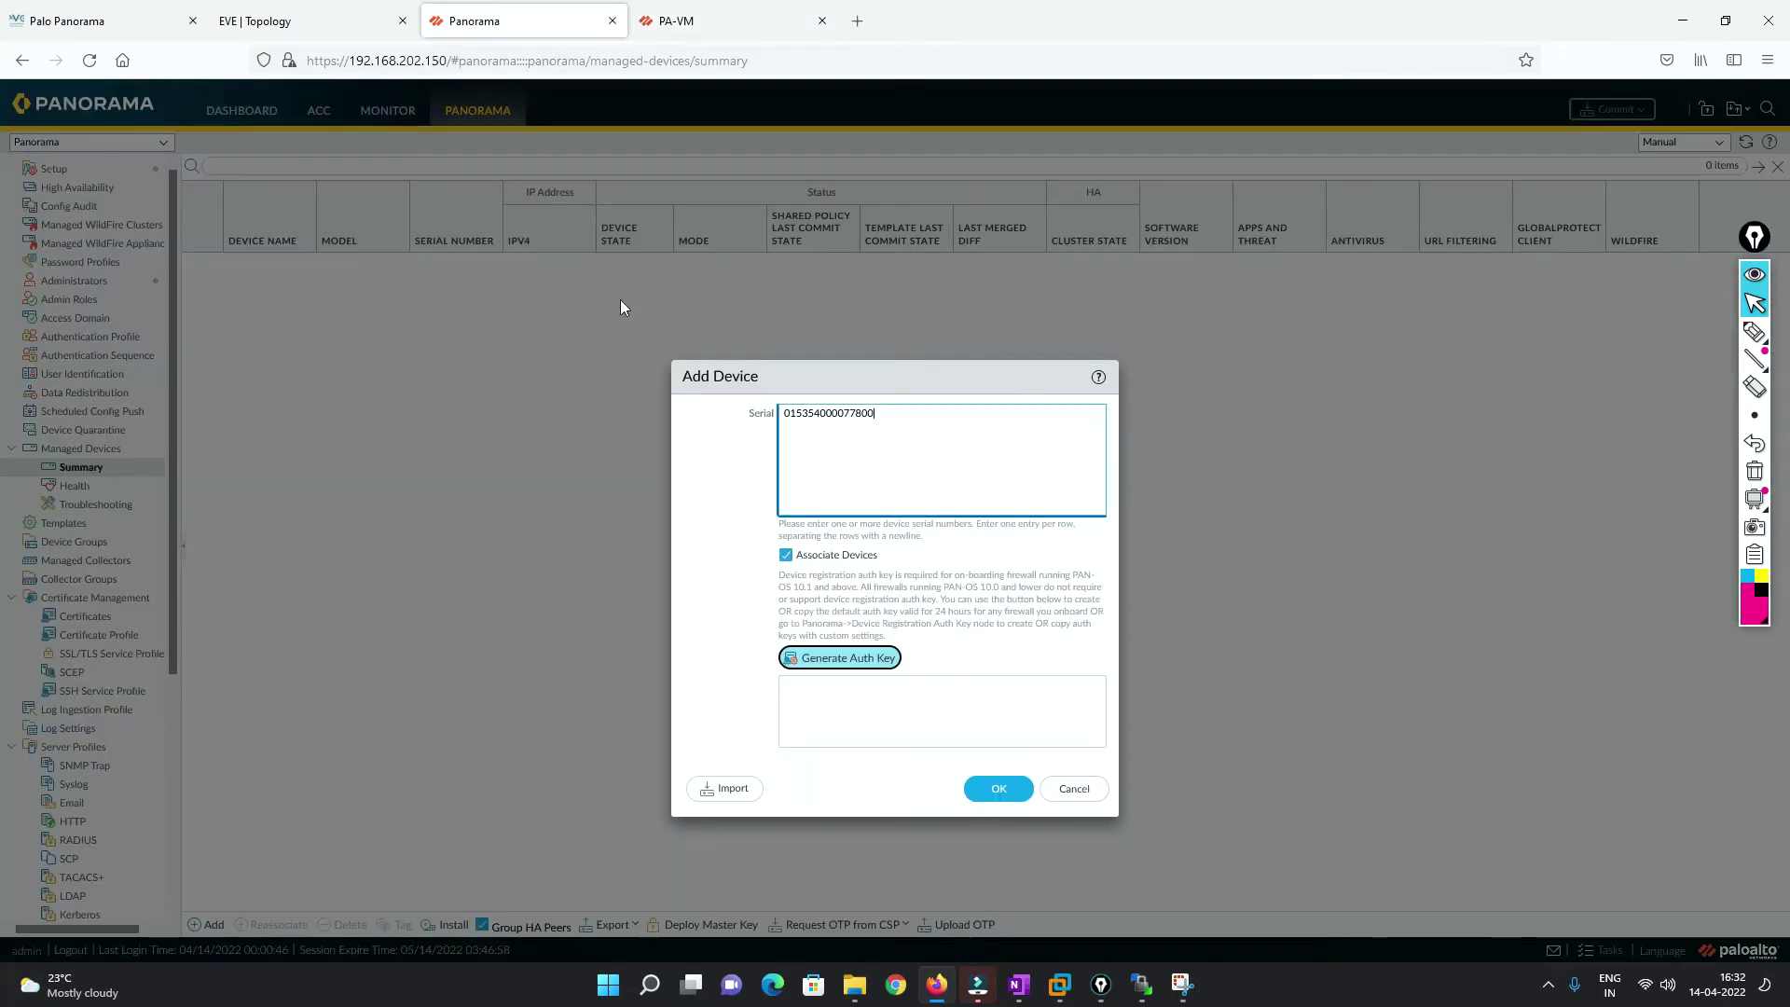
left_click(735, 19)
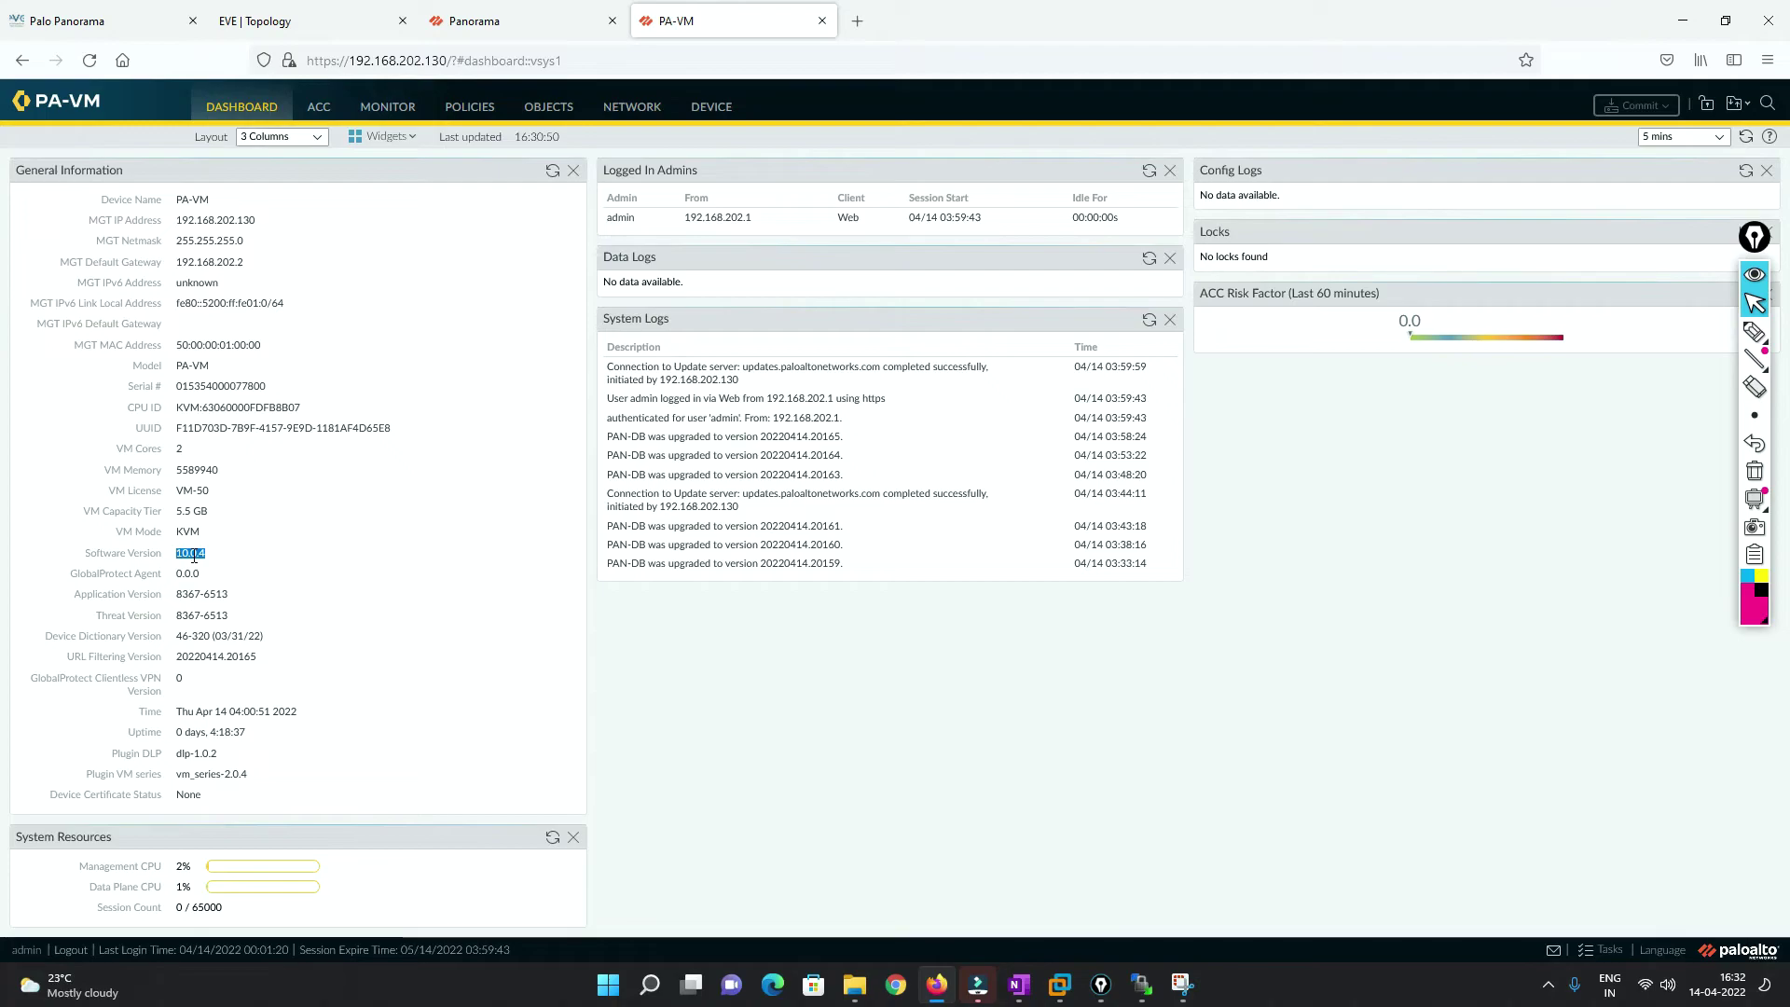
left_click(494, 20)
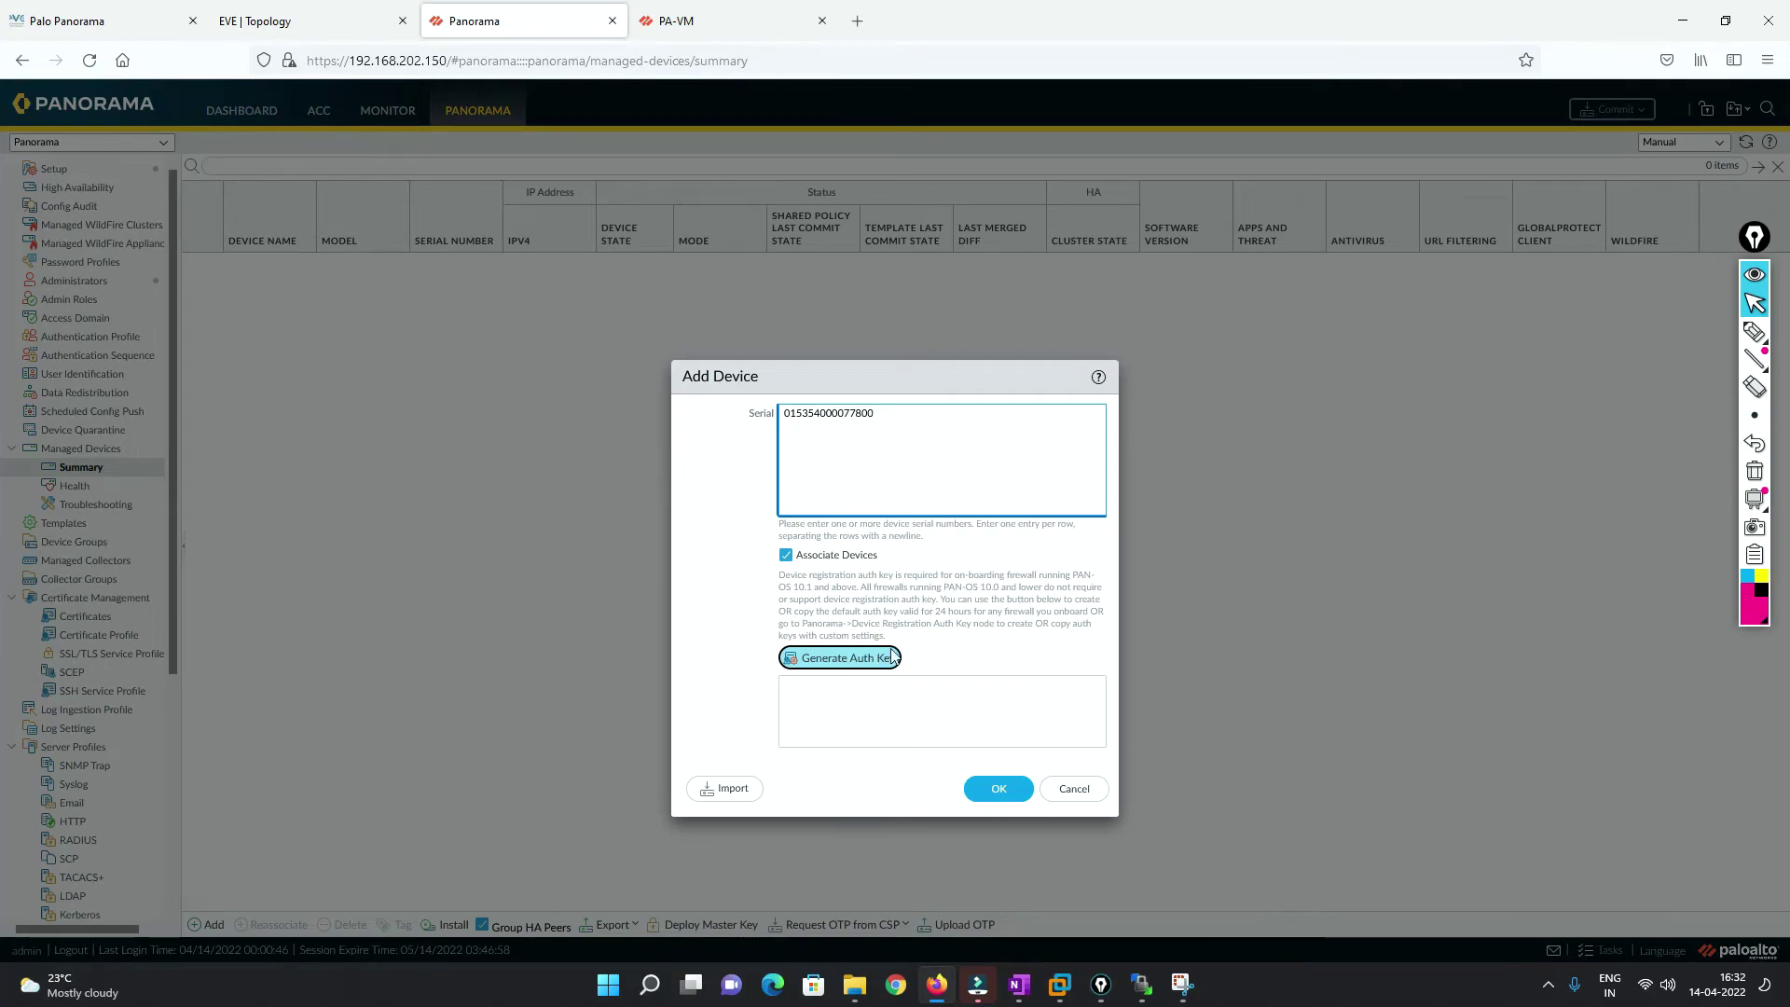
left_click(1003, 794)
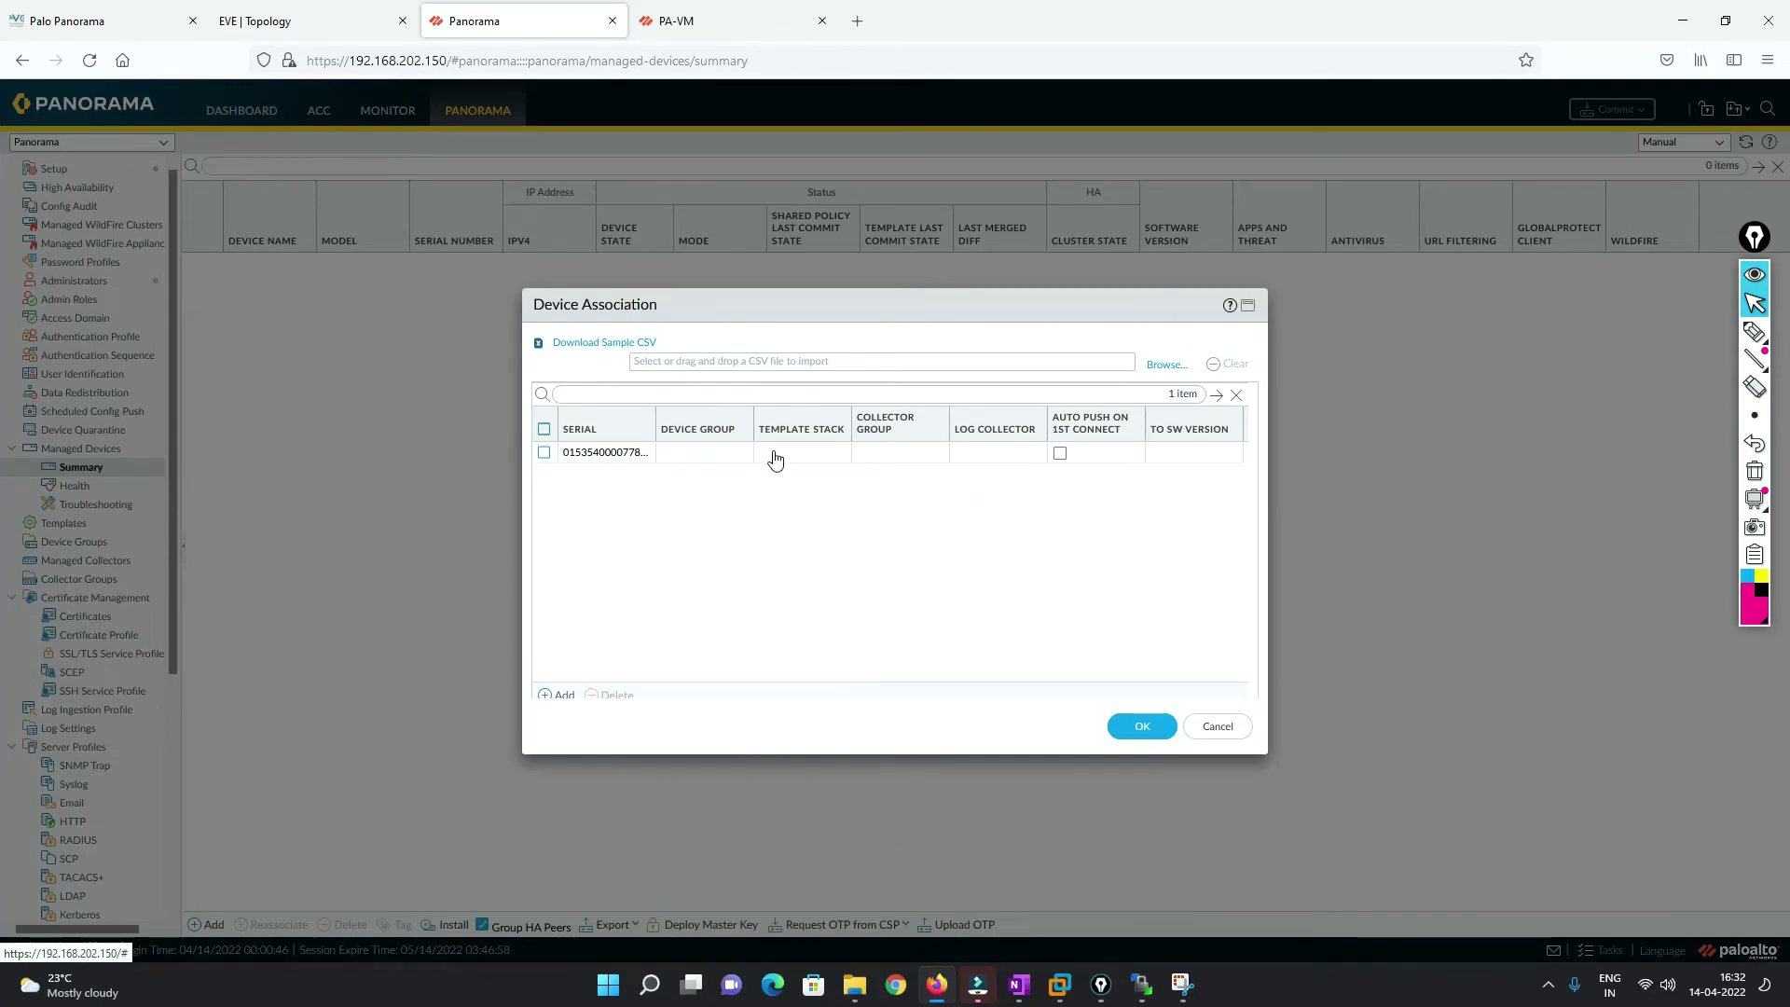
left_click(1142, 727)
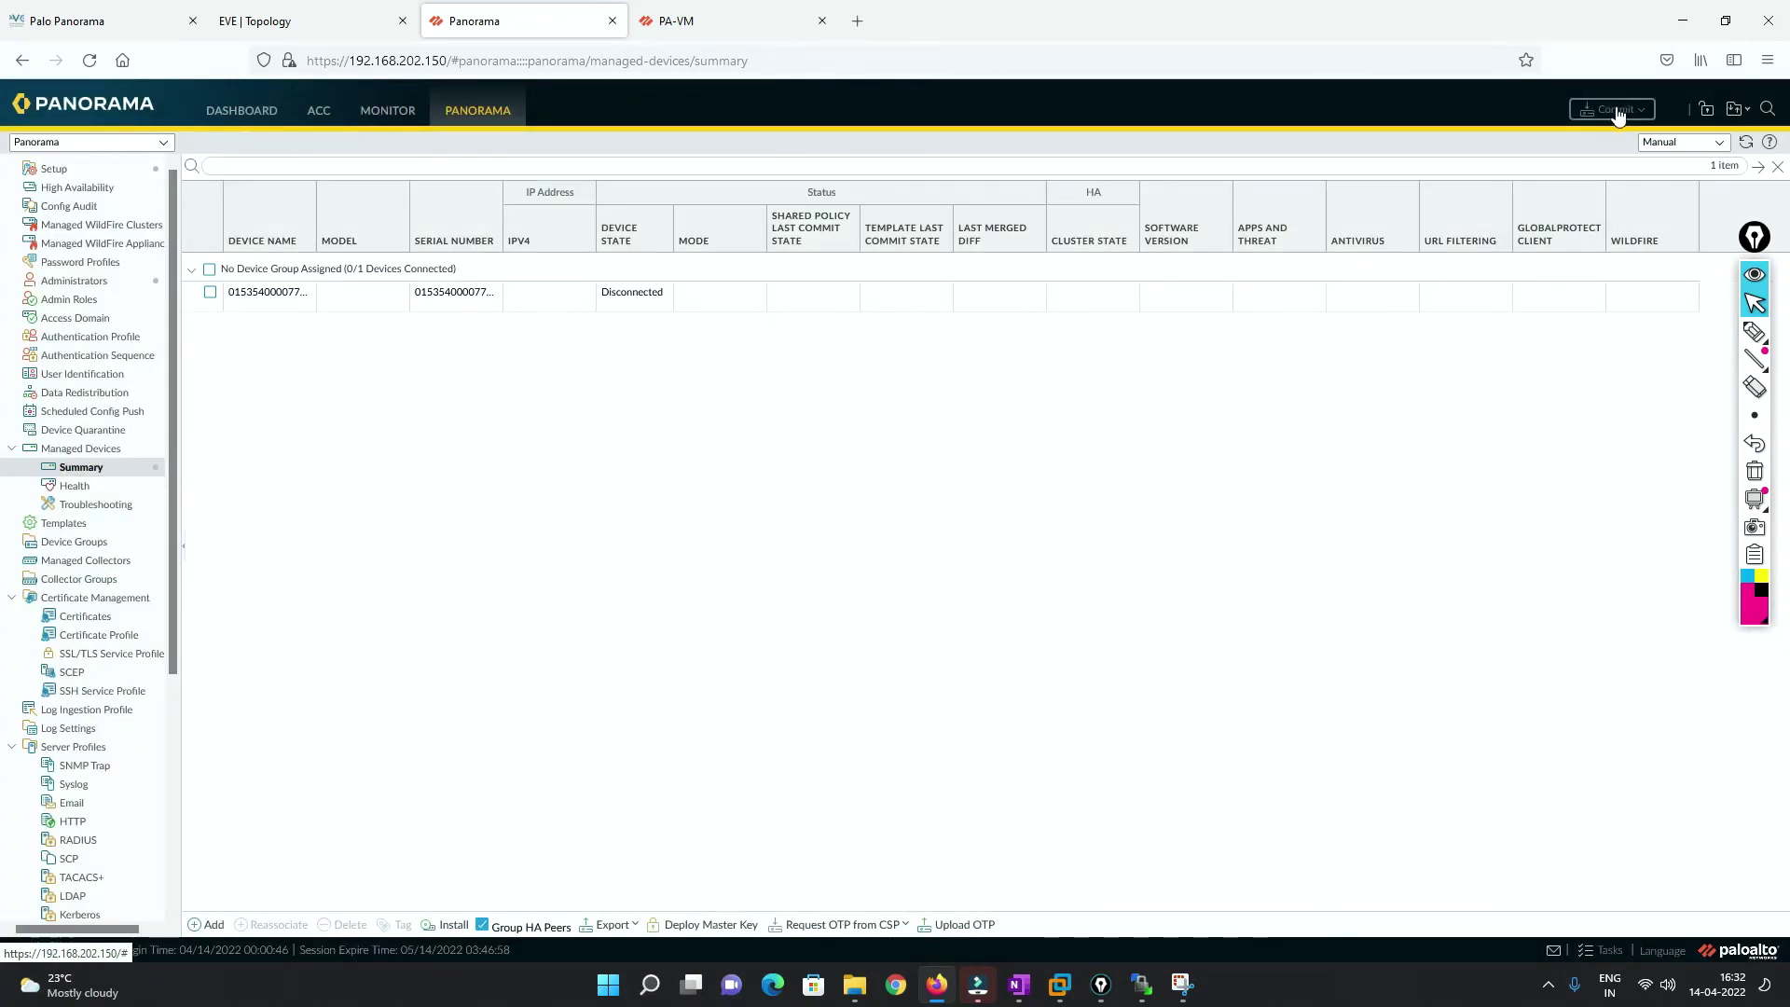
Commit to Panorama and move the Commit Status dialog aside to watch progress.
left_click(1618, 112)
left_click(1611, 132)
left_click(1142, 726)
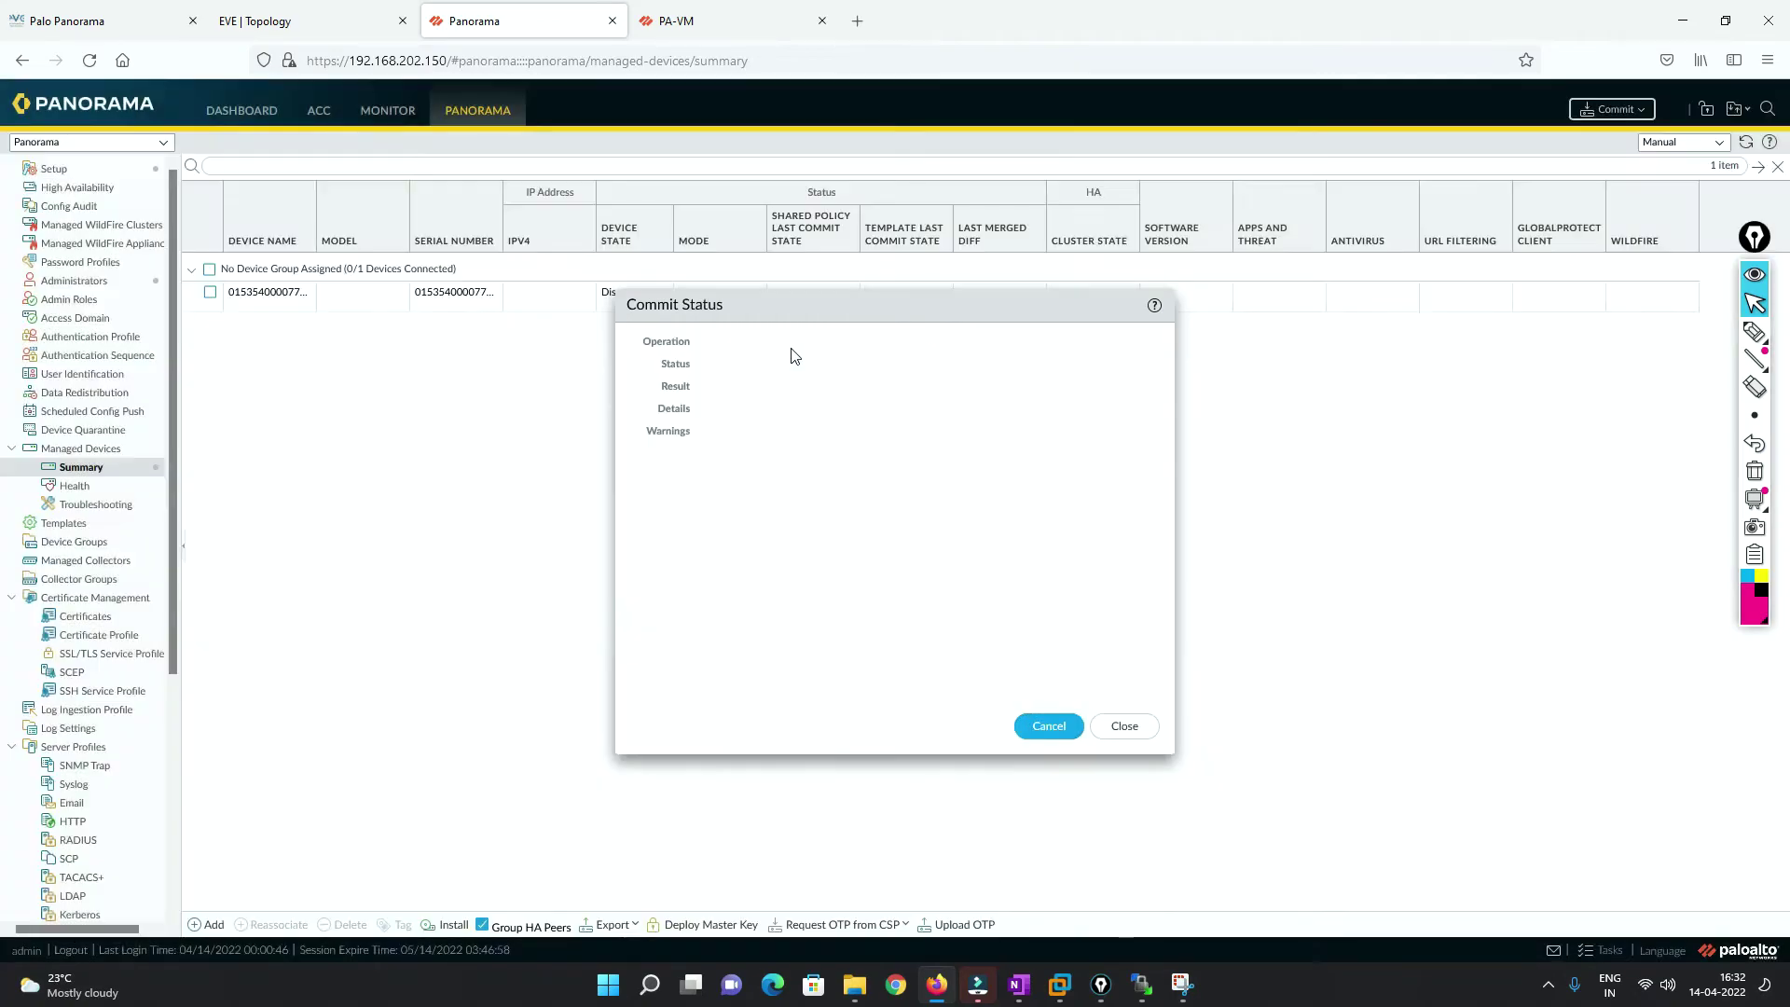
left_click_drag(776, 304, 987, 387)
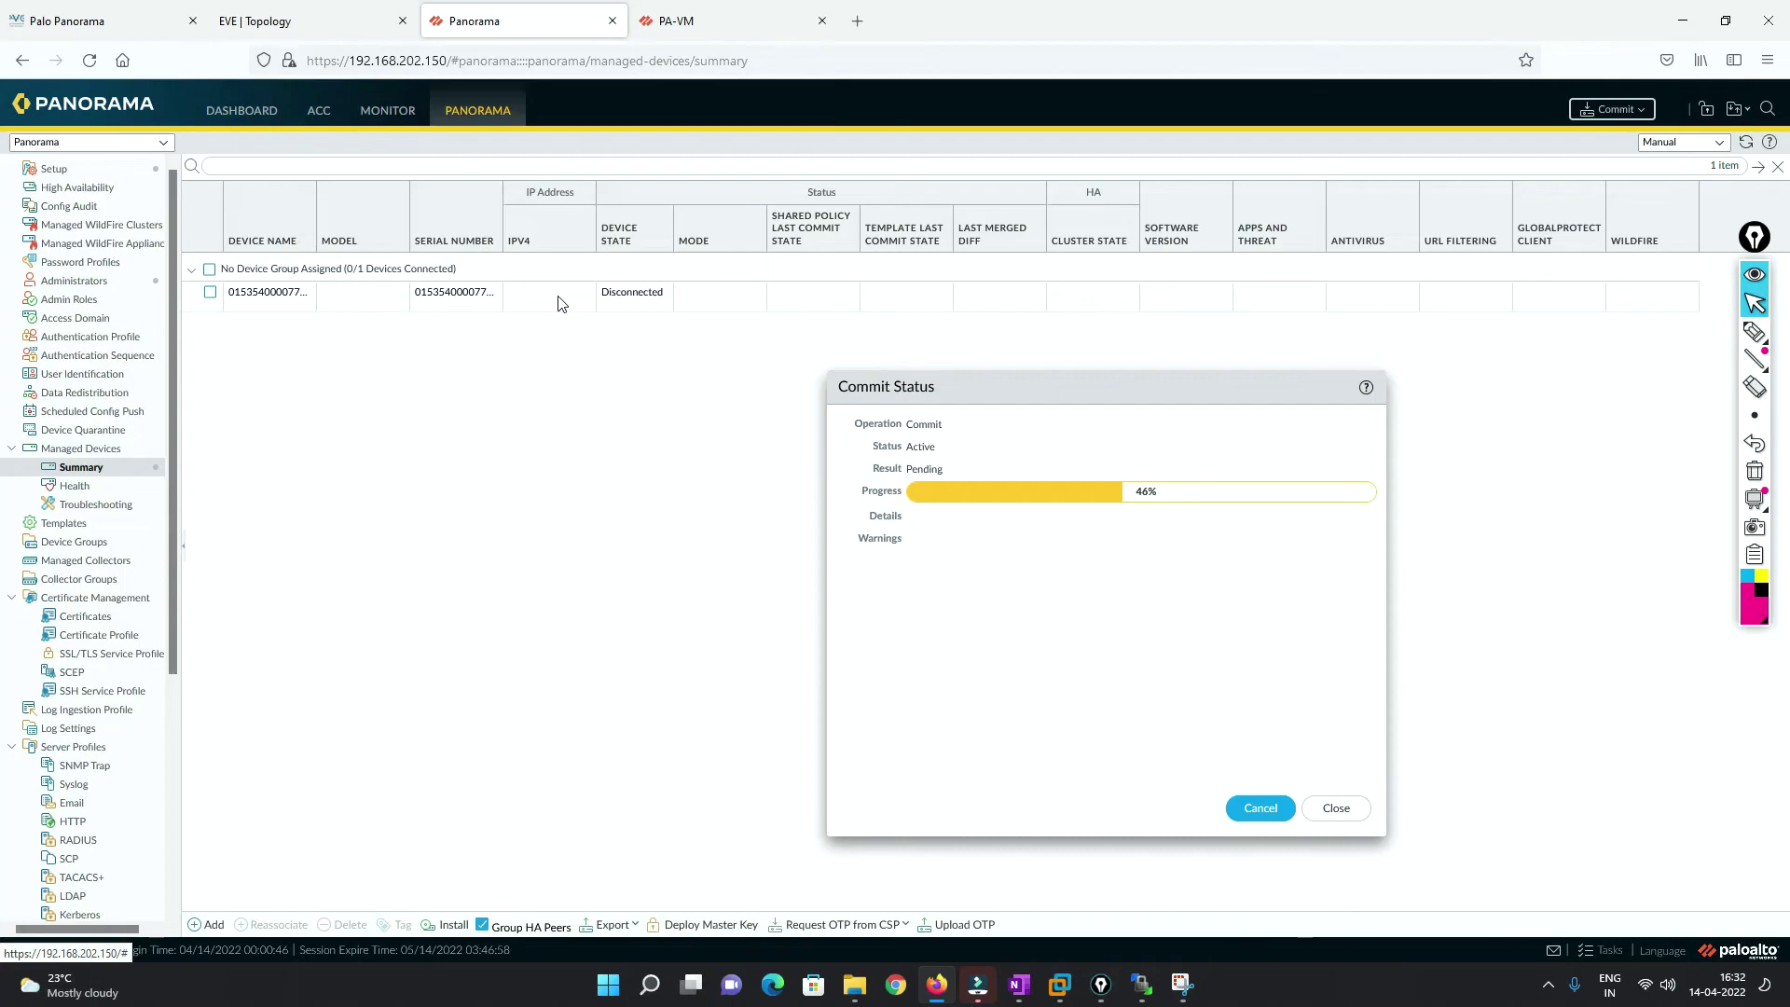
Set the PA-VM firewall's Panorama server to 192.168.202.150 under Device > Setup > Management.
left_click(704, 23)
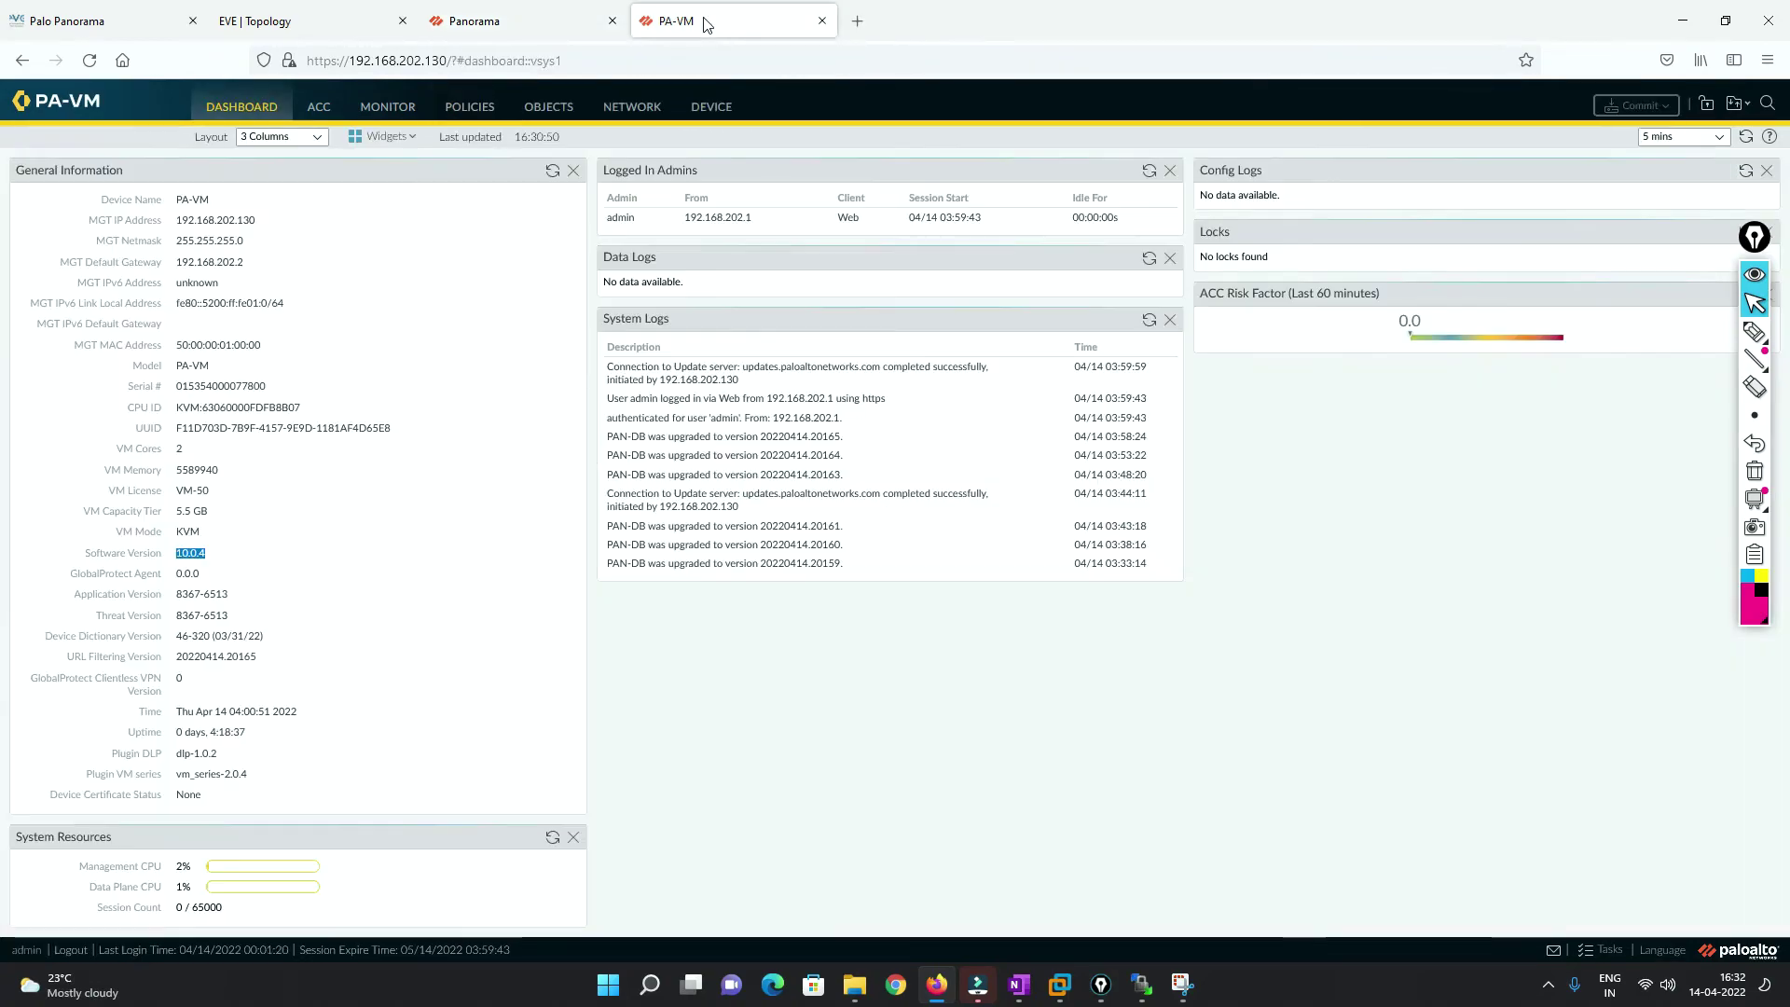
left_click(708, 109)
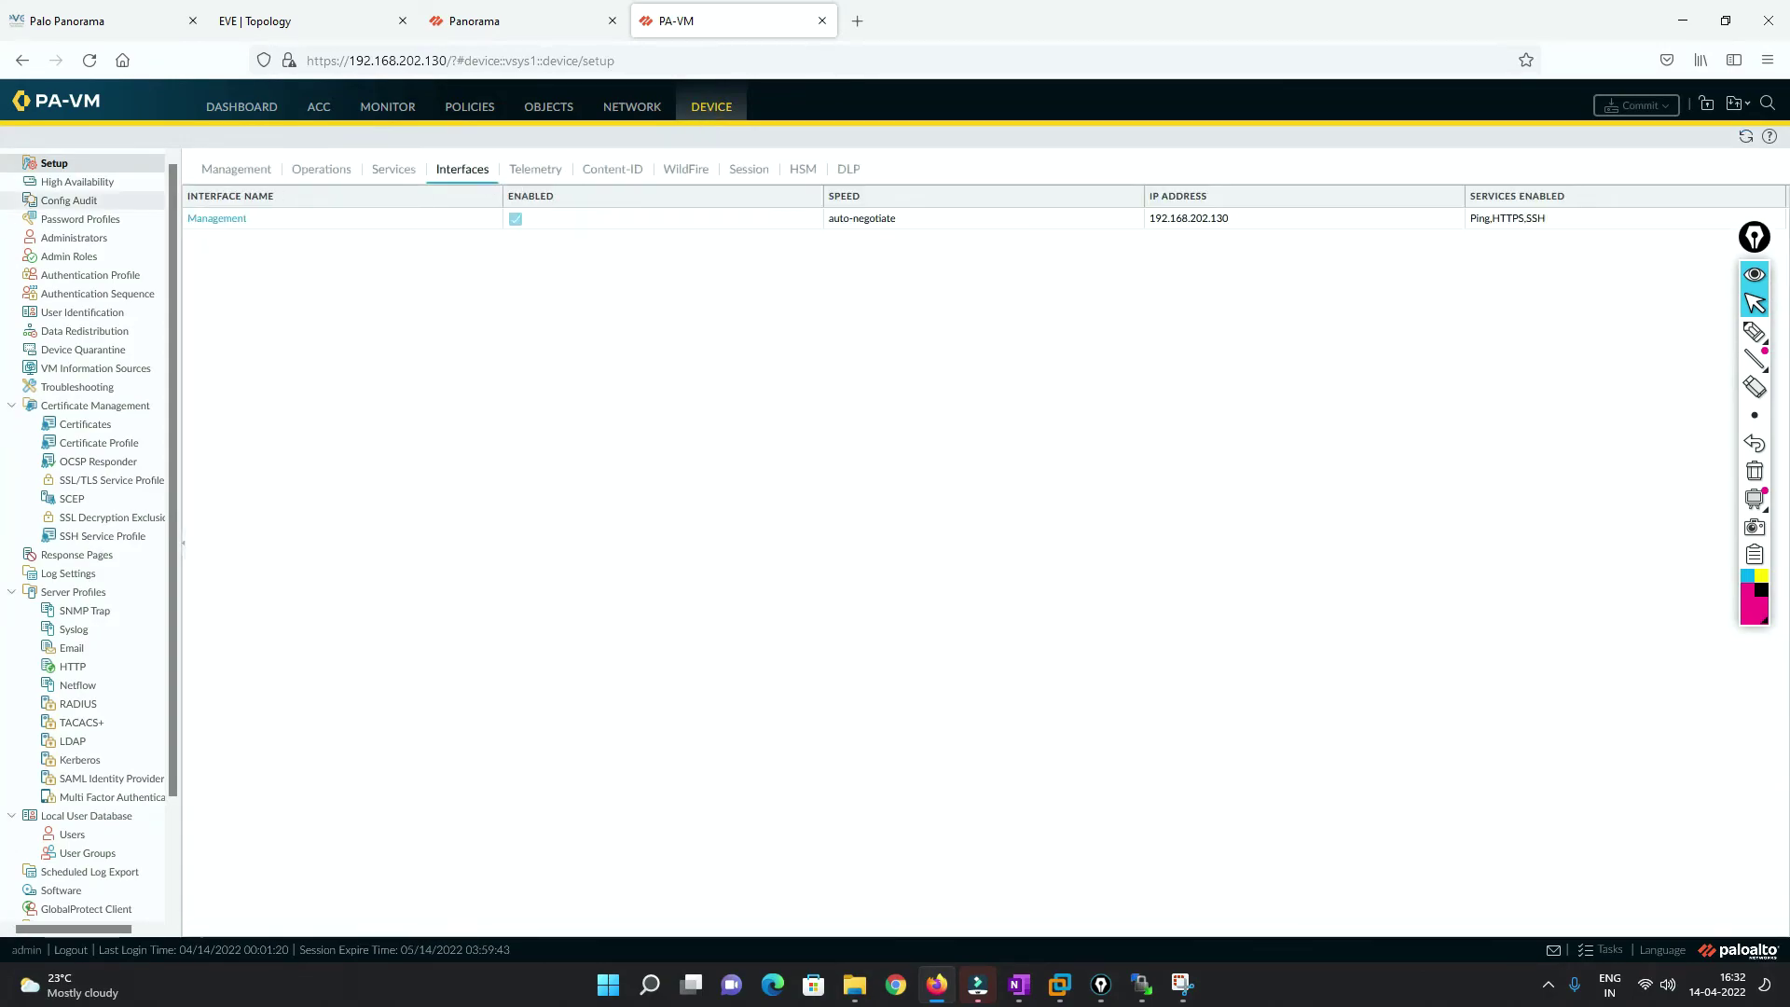
left_click(228, 172)
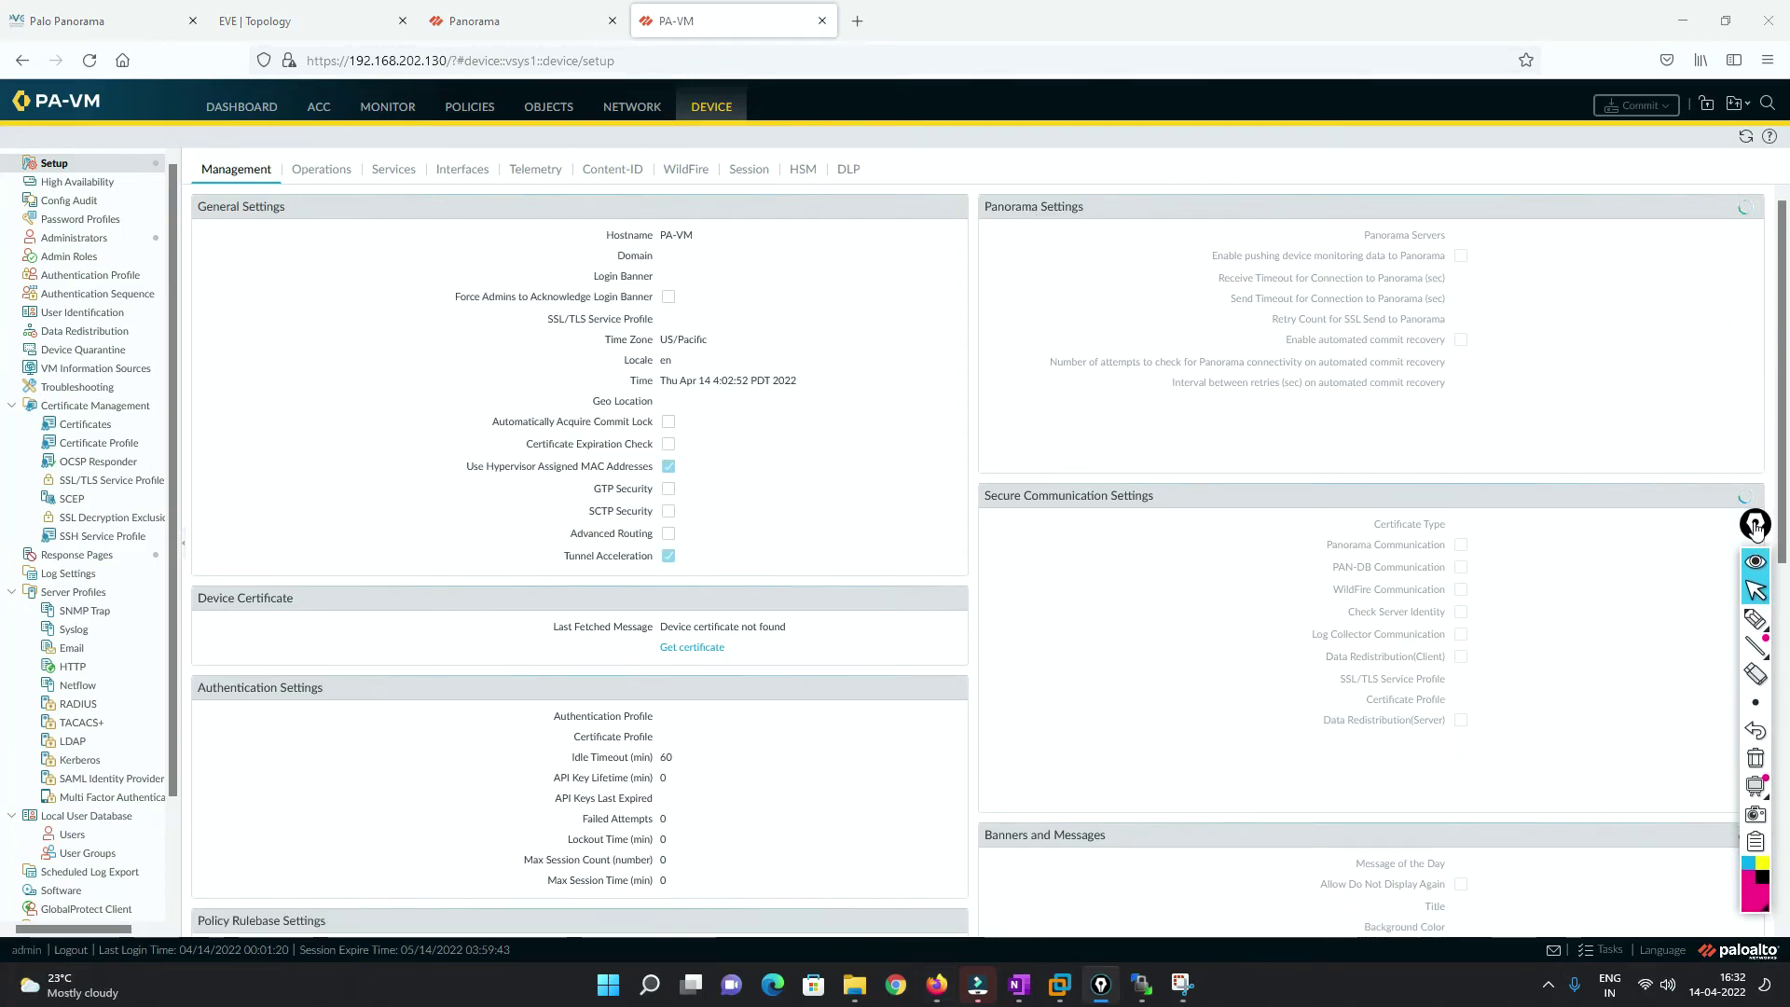
left_click(1751, 206)
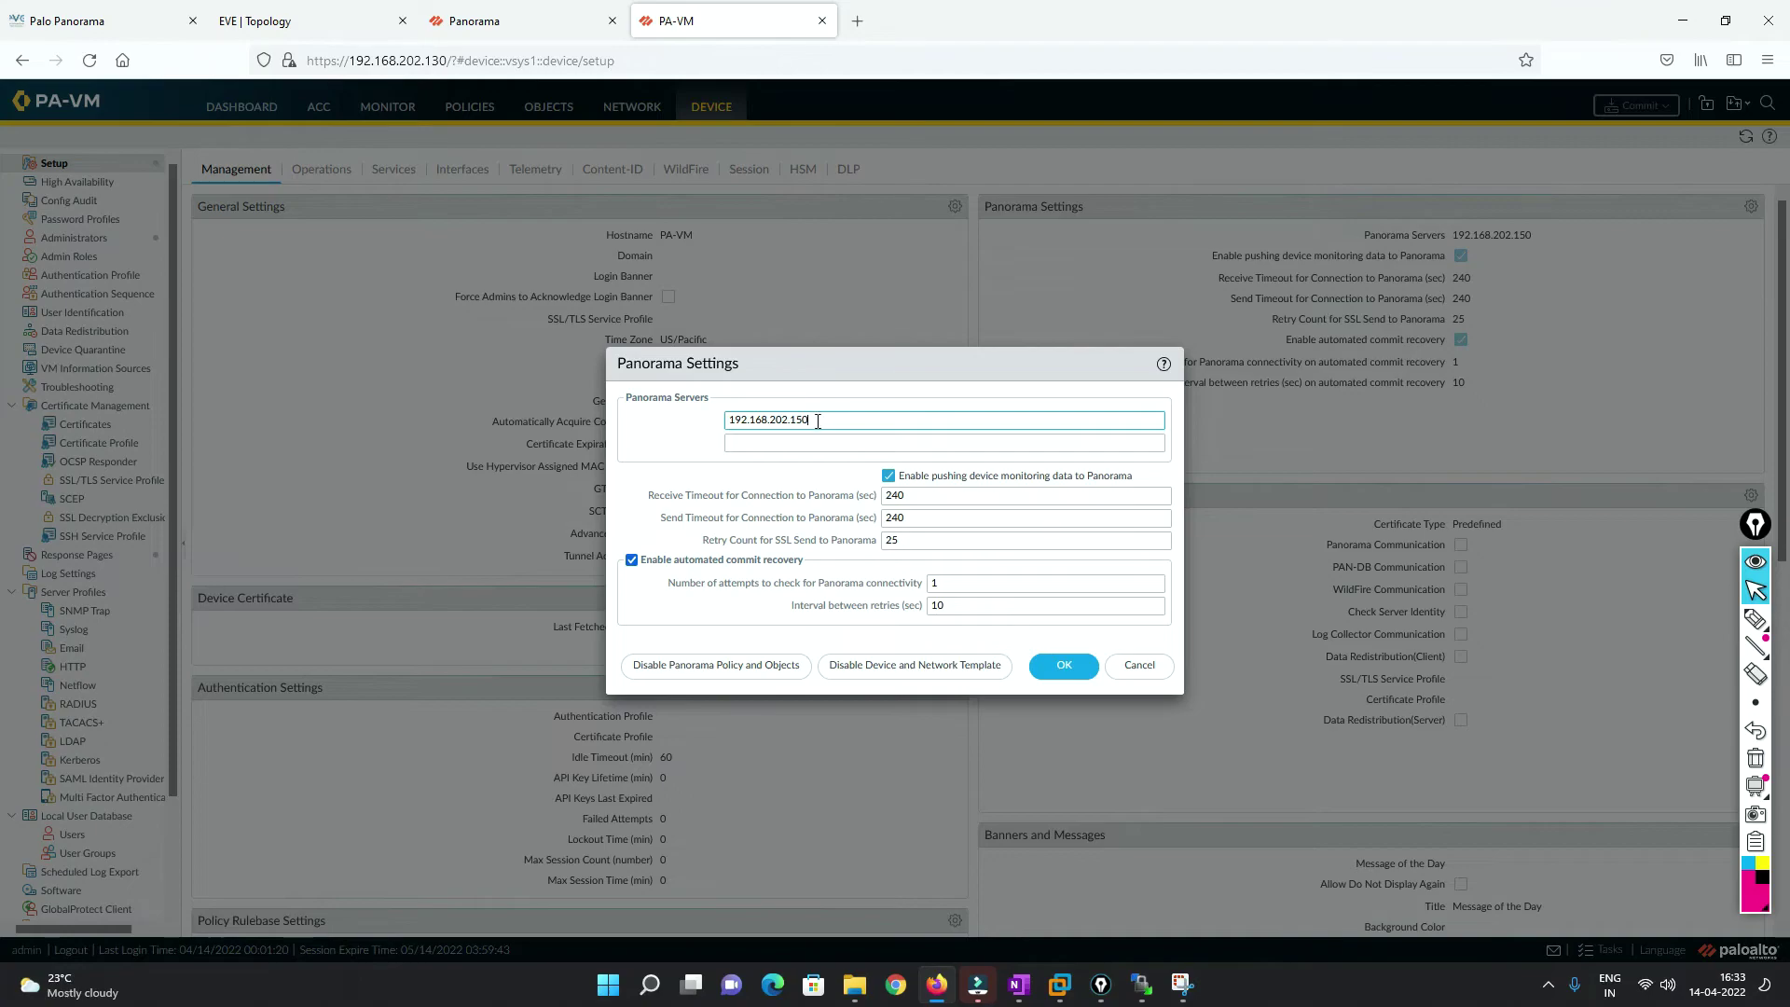
left_click(1064, 666)
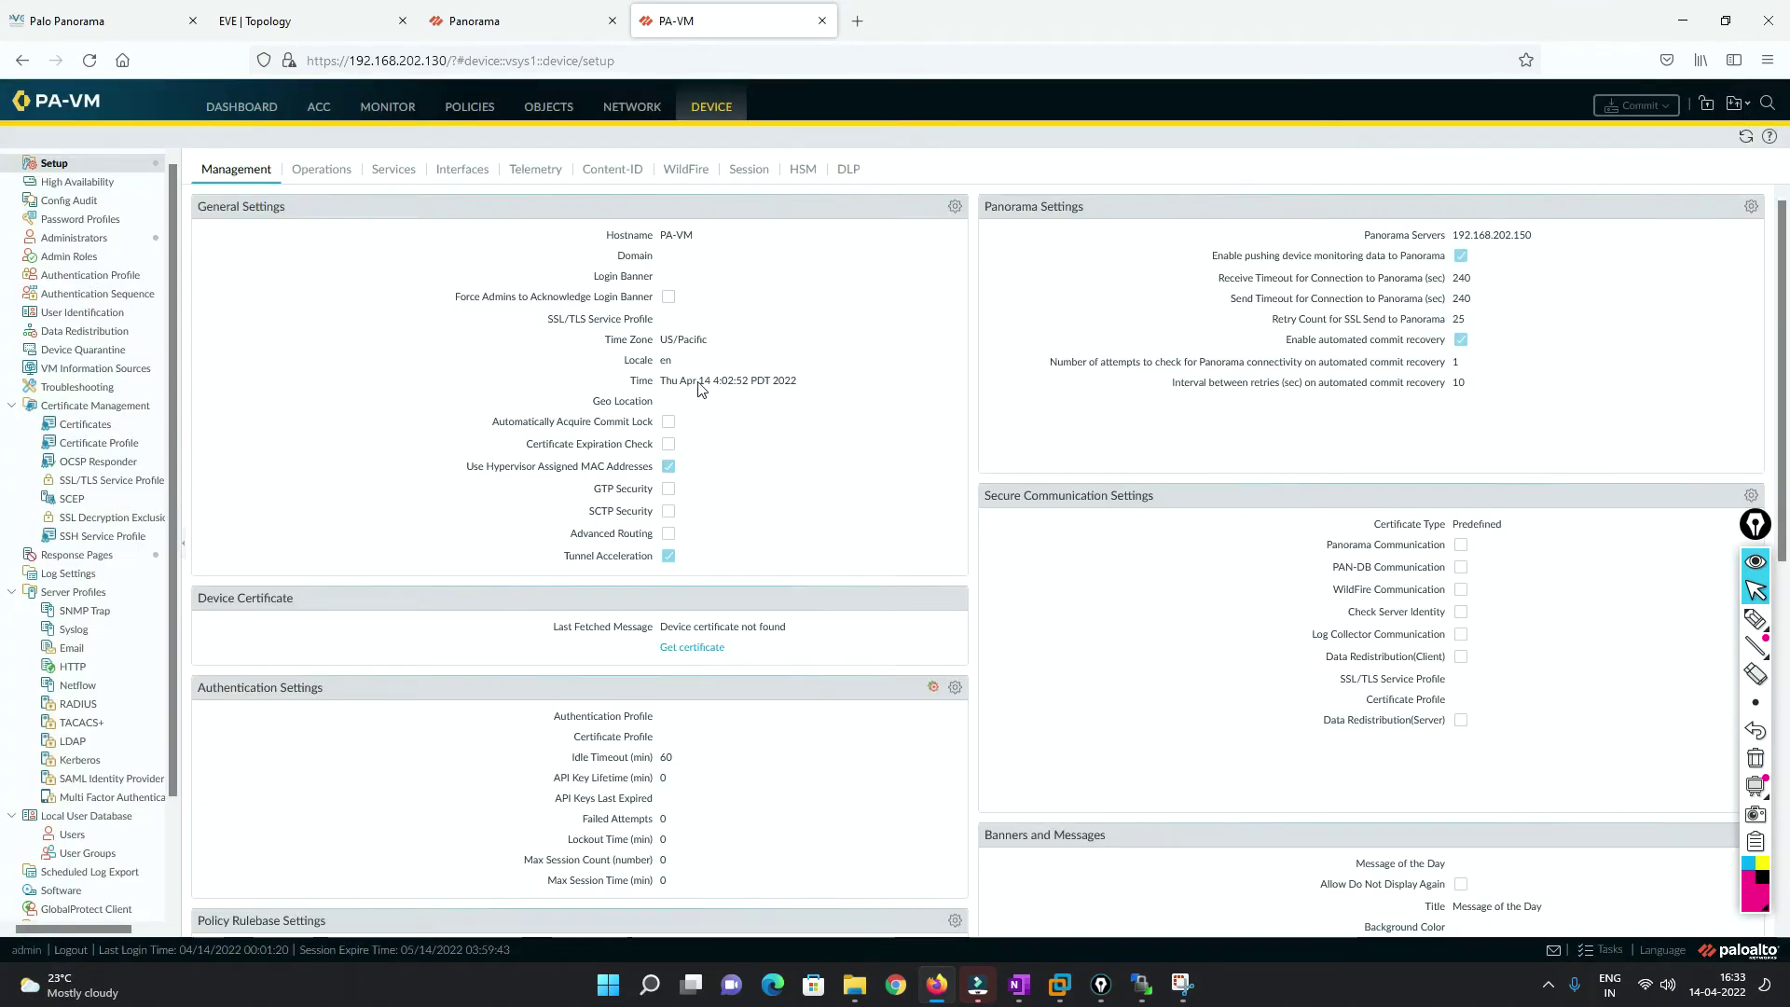
left_click(267, 4)
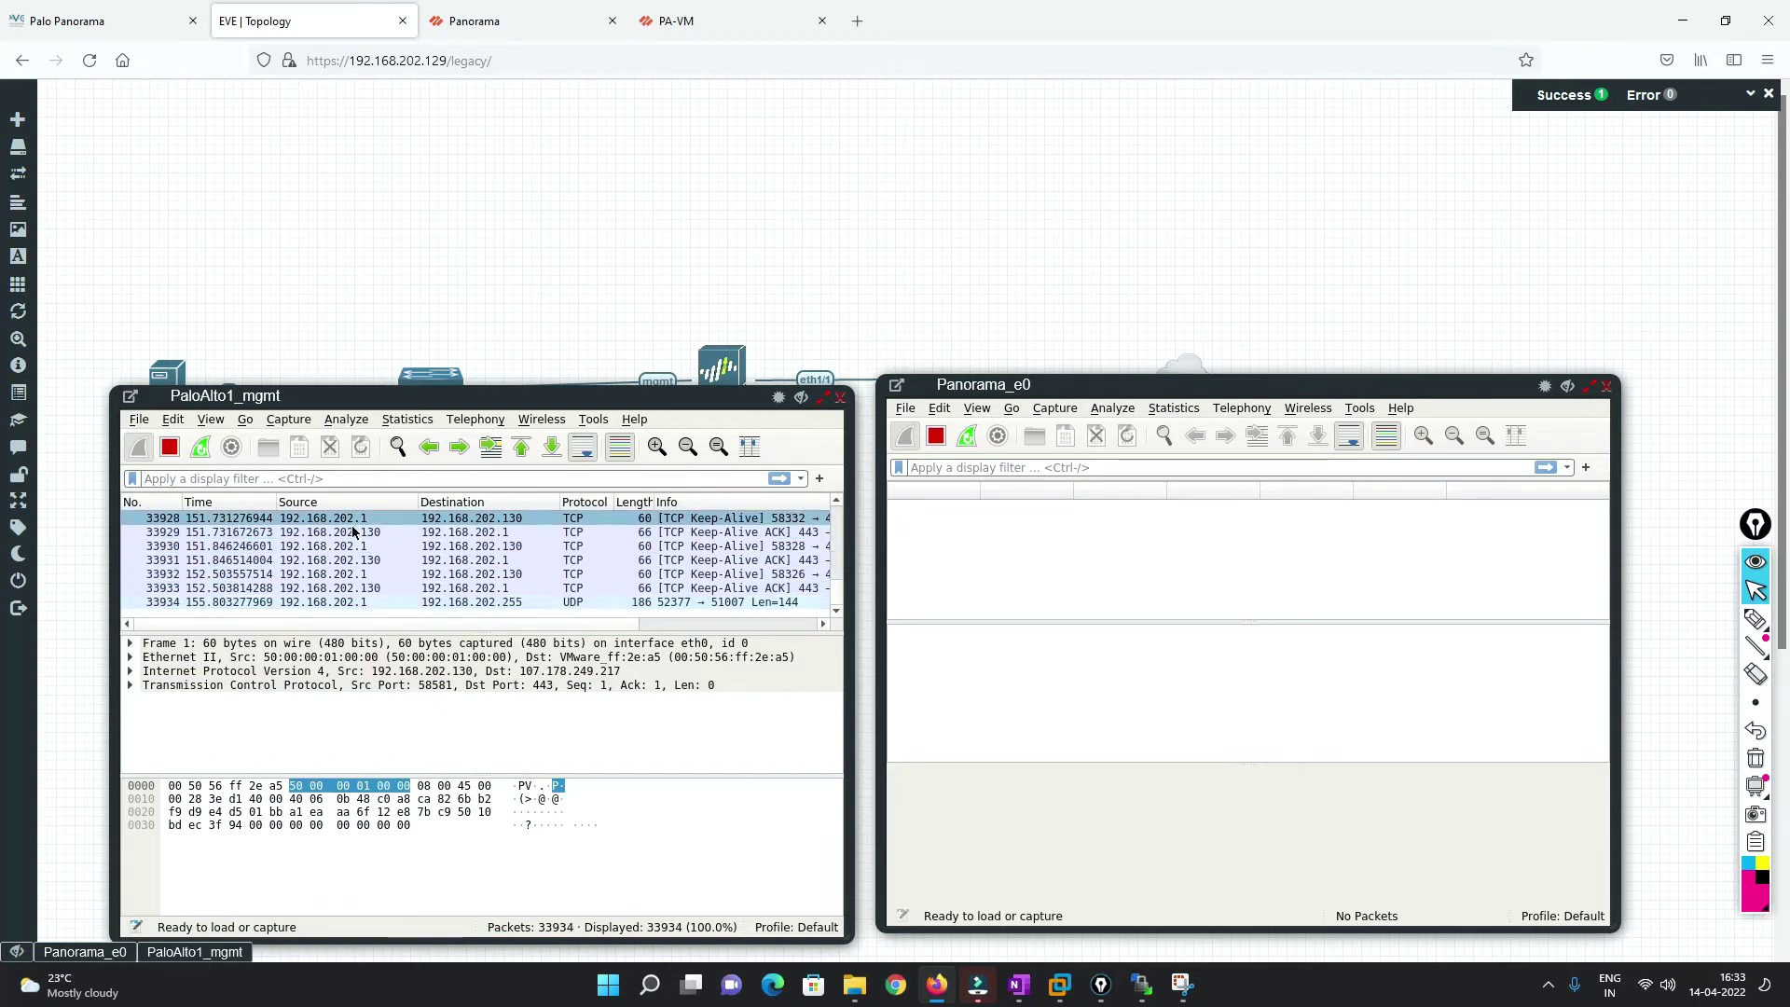
Inspect frame 33929's TCP header in the PaloAlto1_mgmt capture, then dismiss Panorama's completed commit status.
left_click(362, 534)
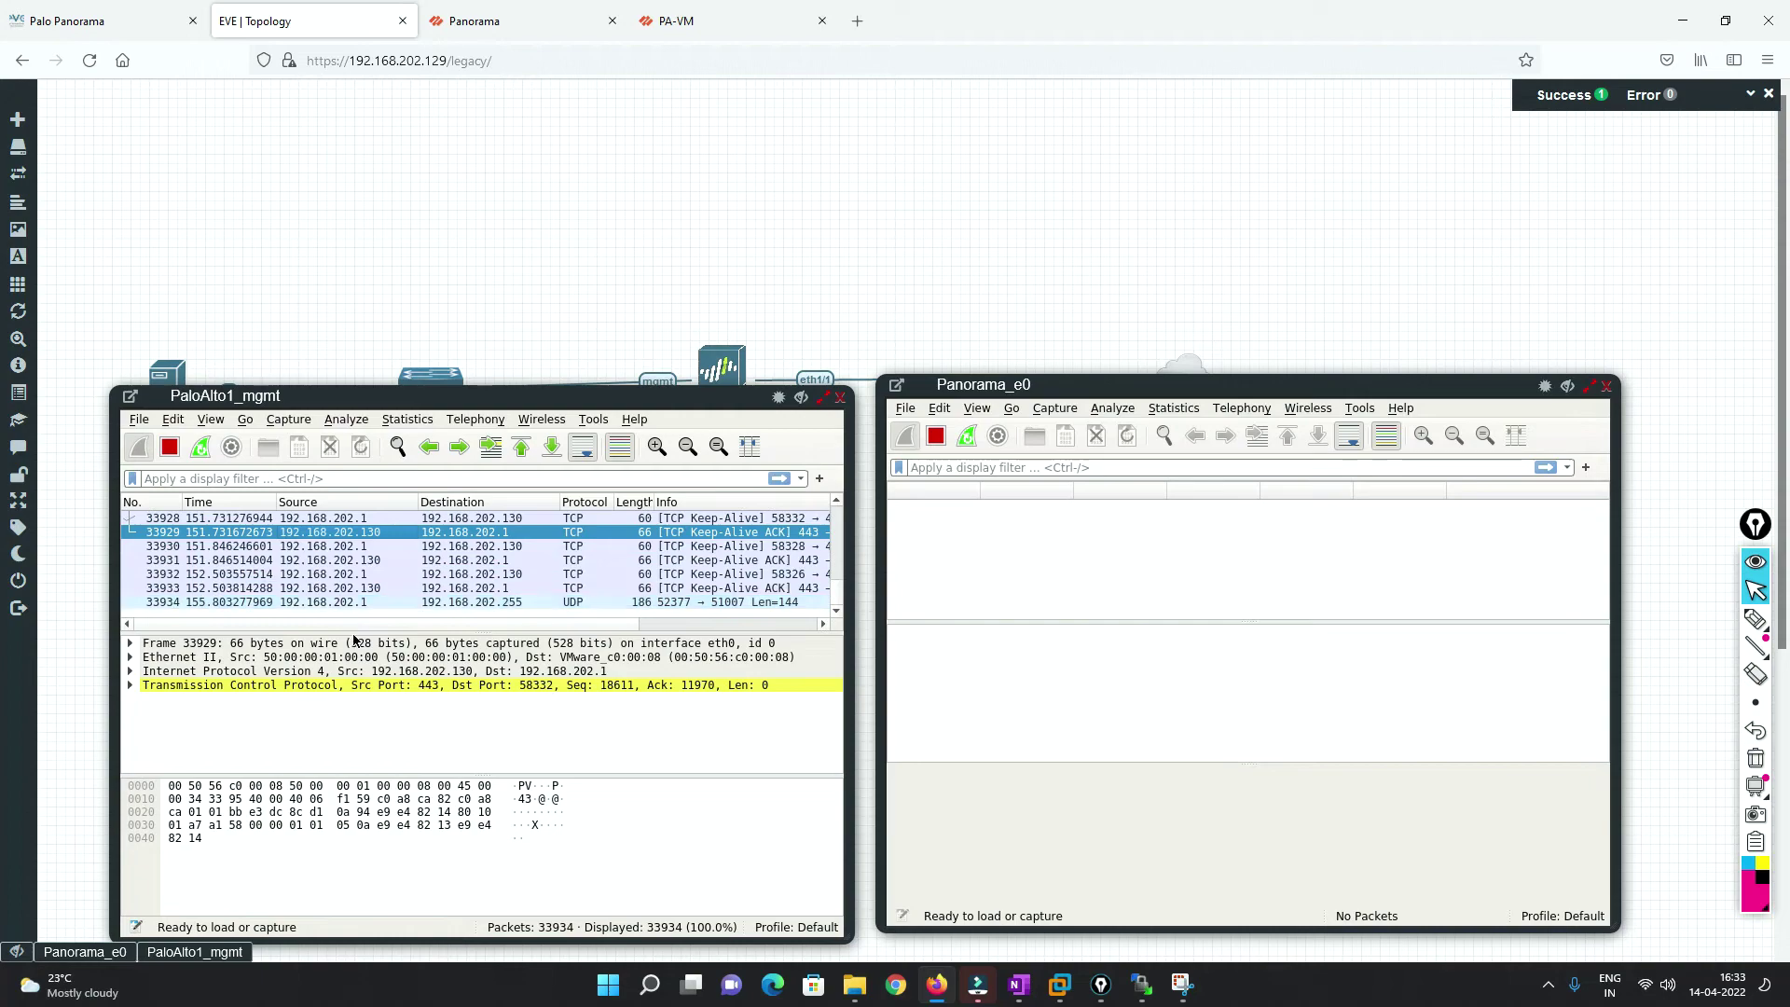
left_click(378, 686)
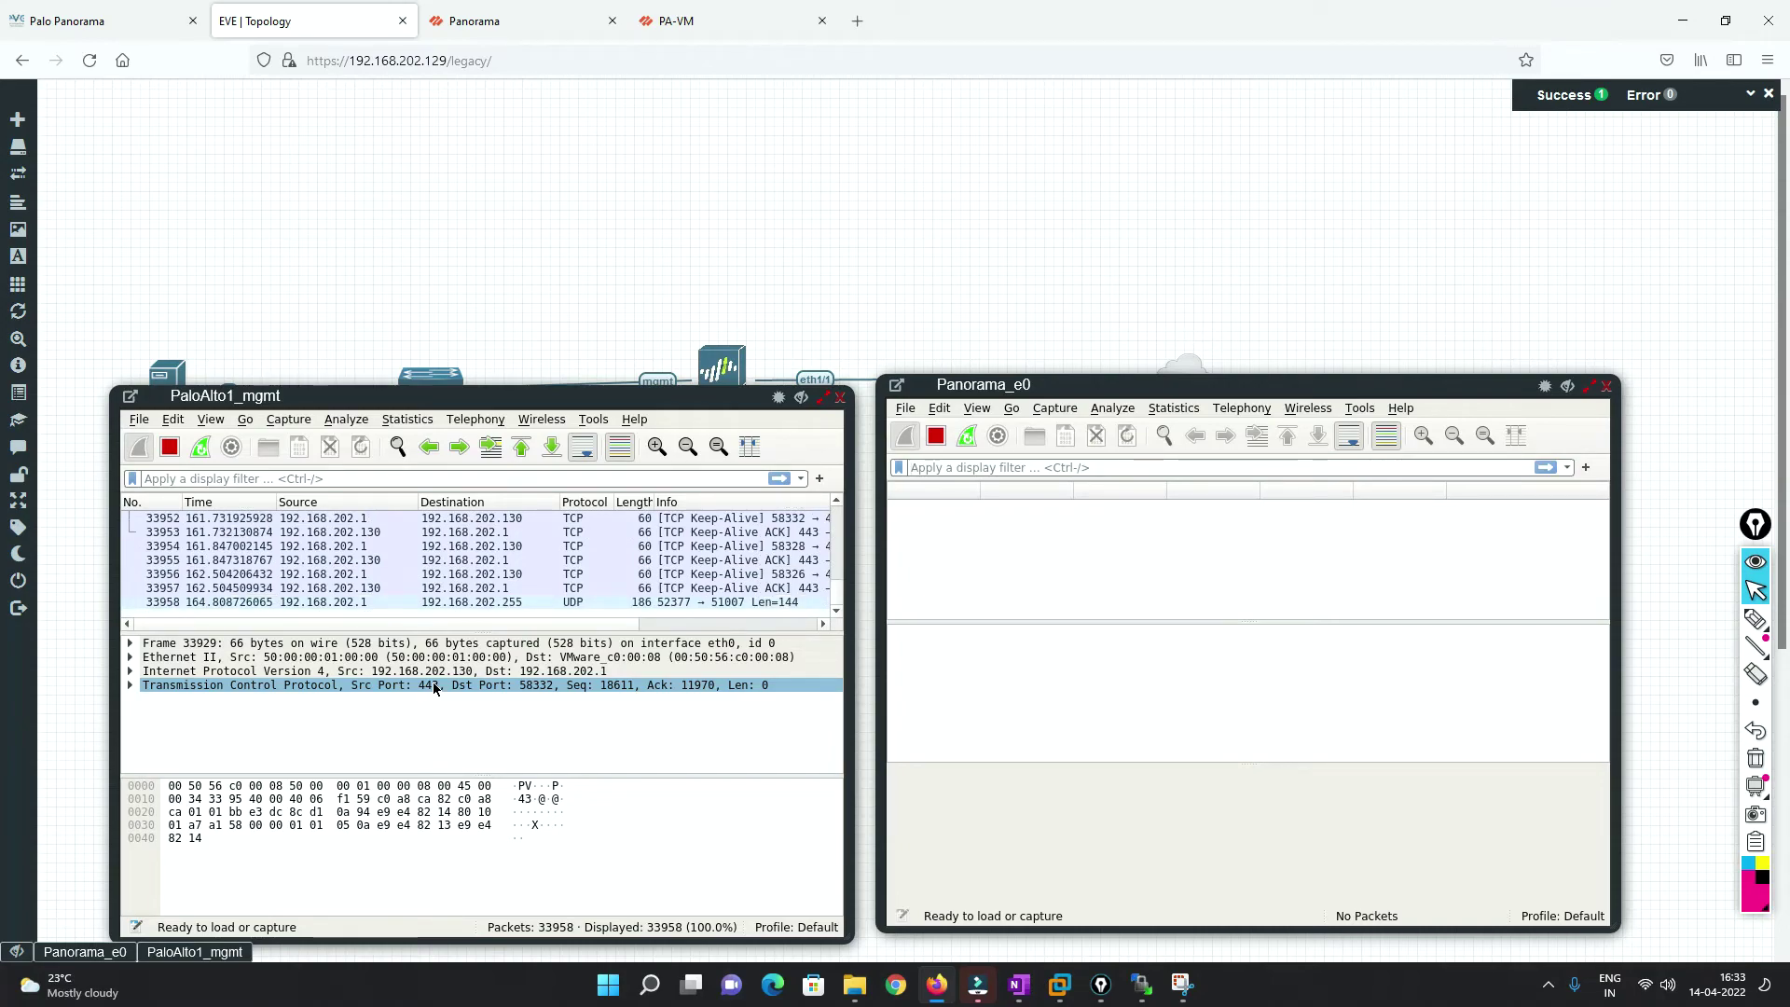
left_click(519, 15)
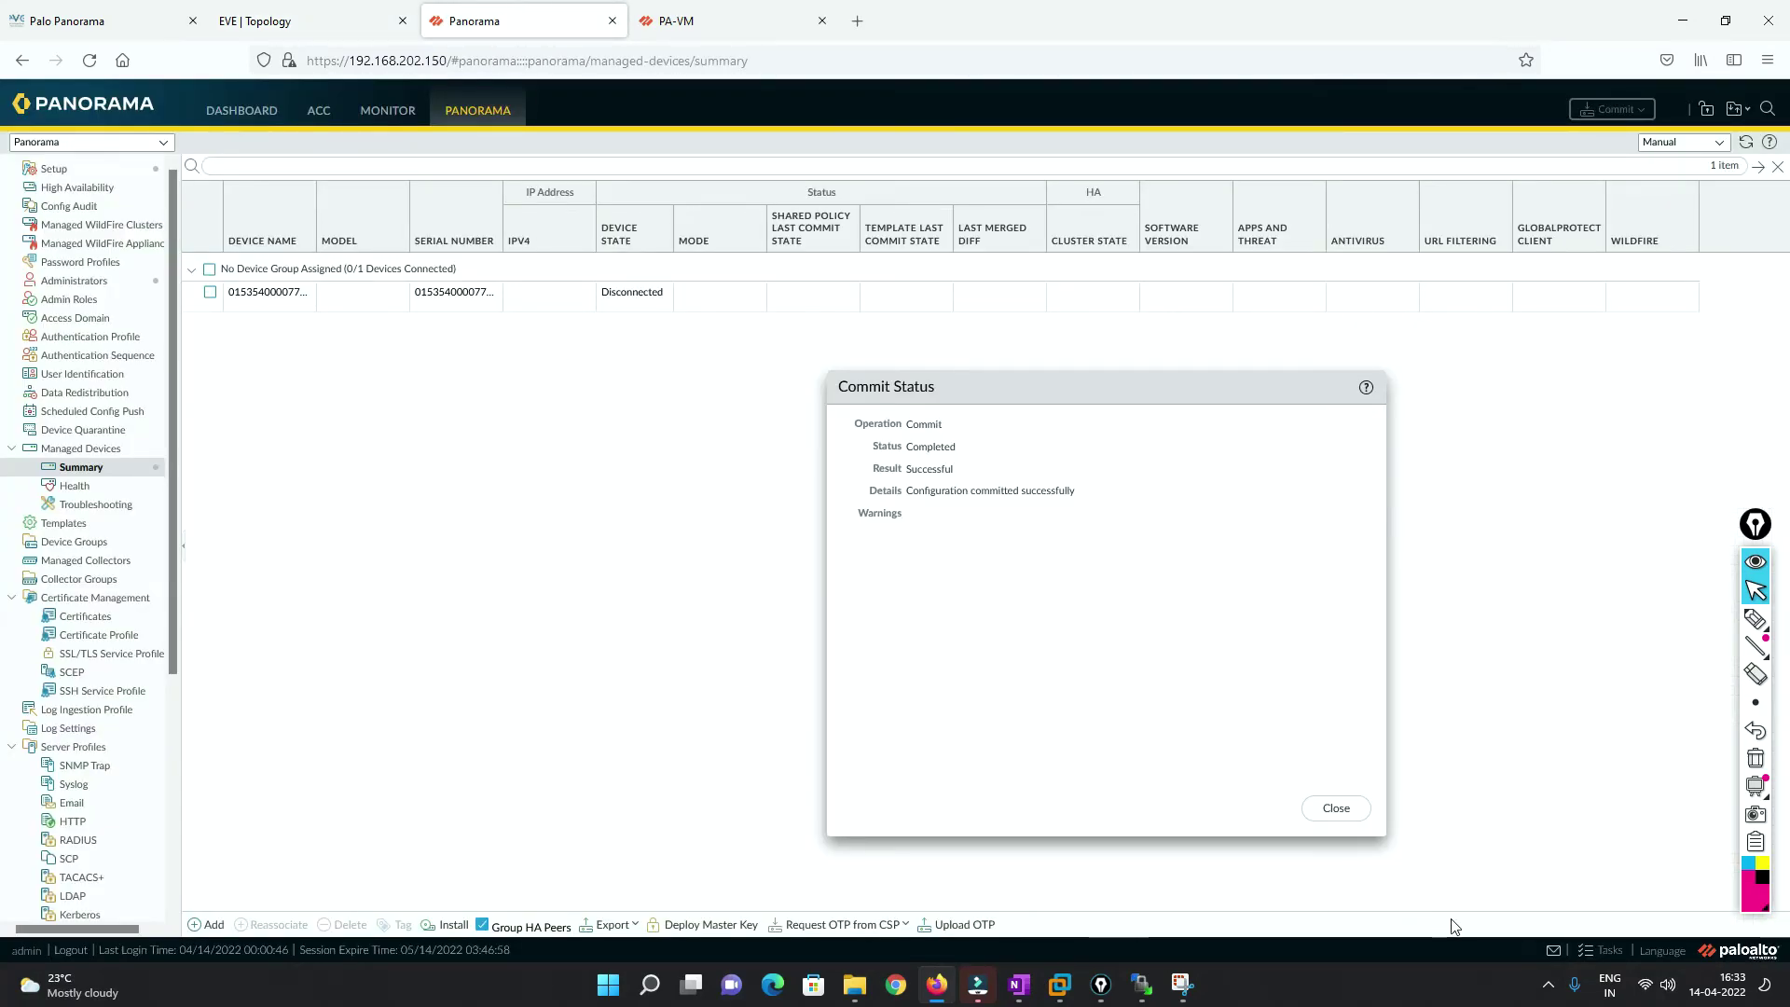
left_click(1351, 809)
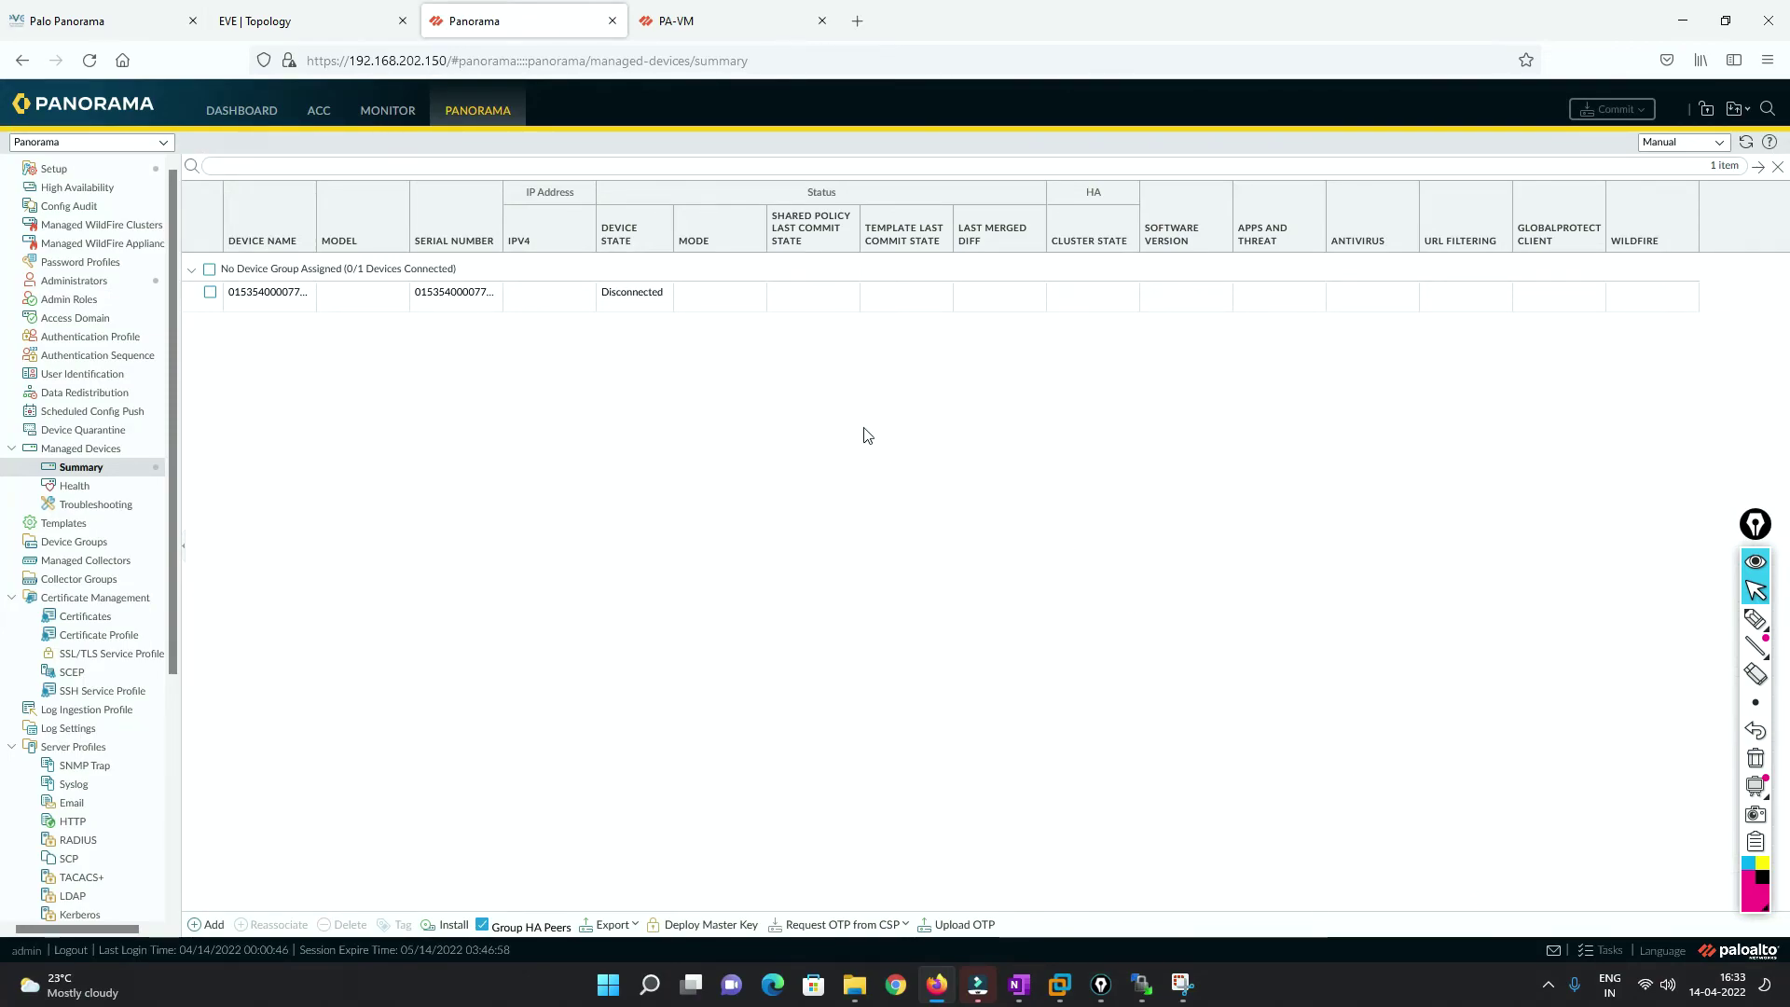
left_click(709, 20)
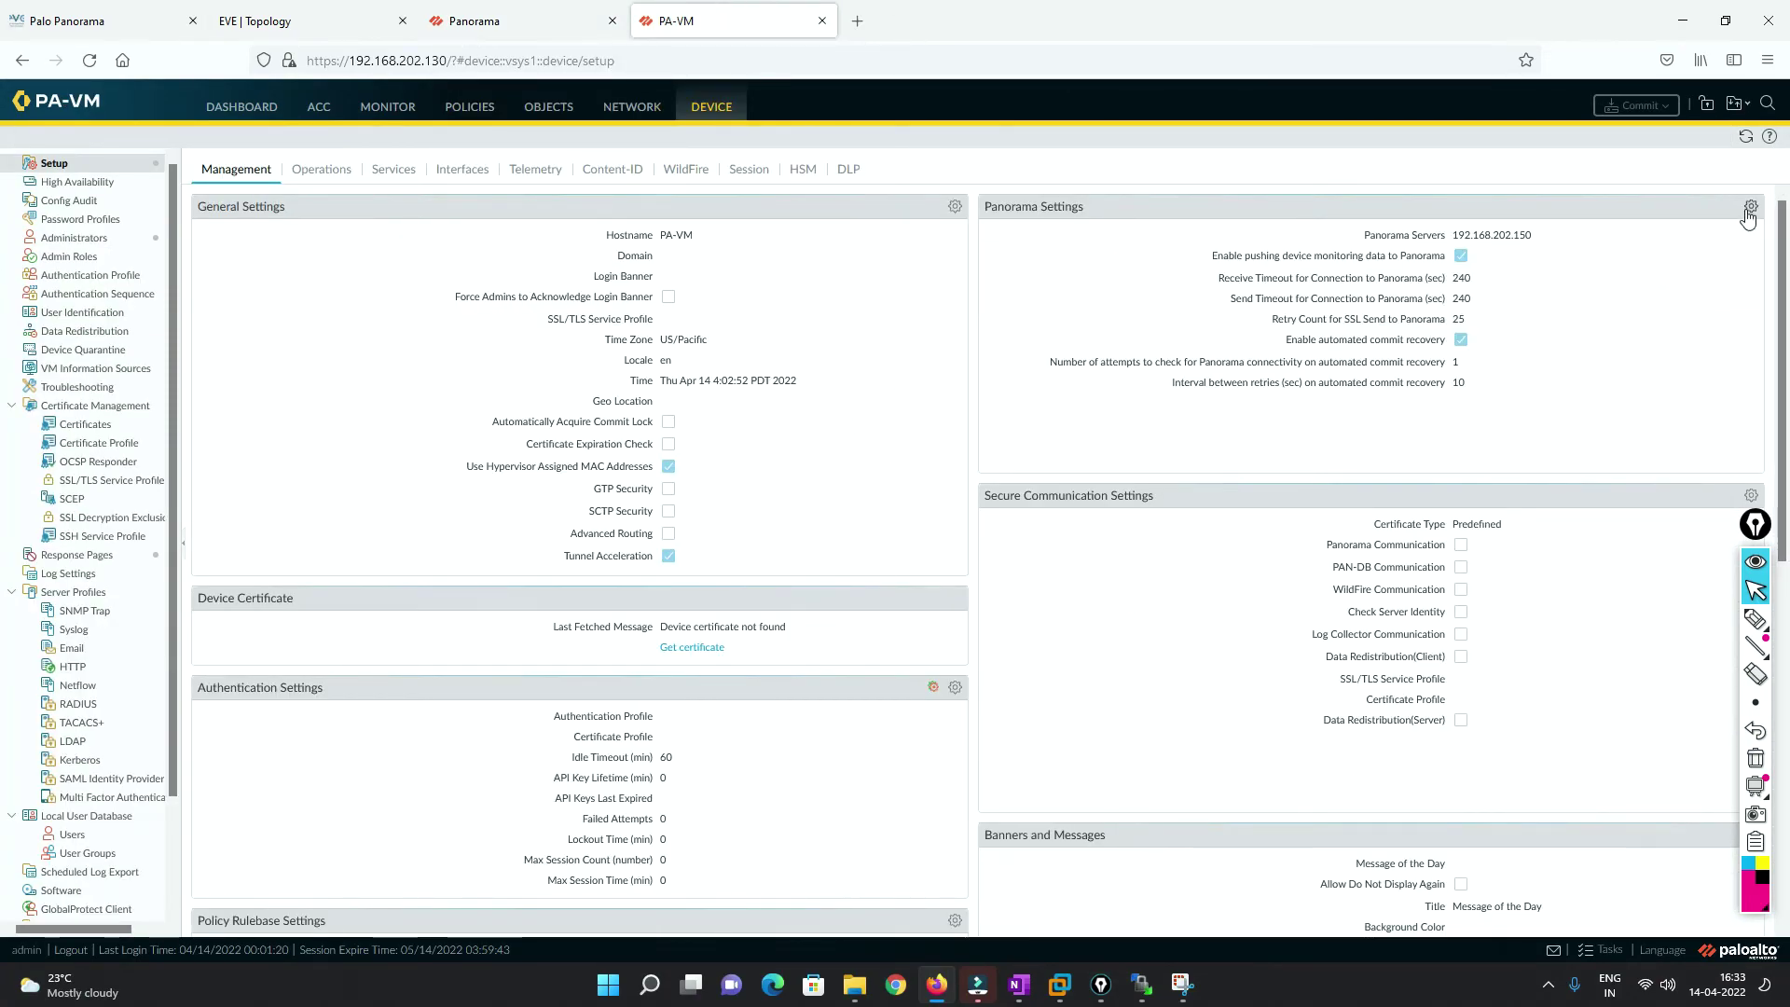
left_click(1752, 207)
left_click(752, 420)
key("shift+Left")
key("ctrl+a")
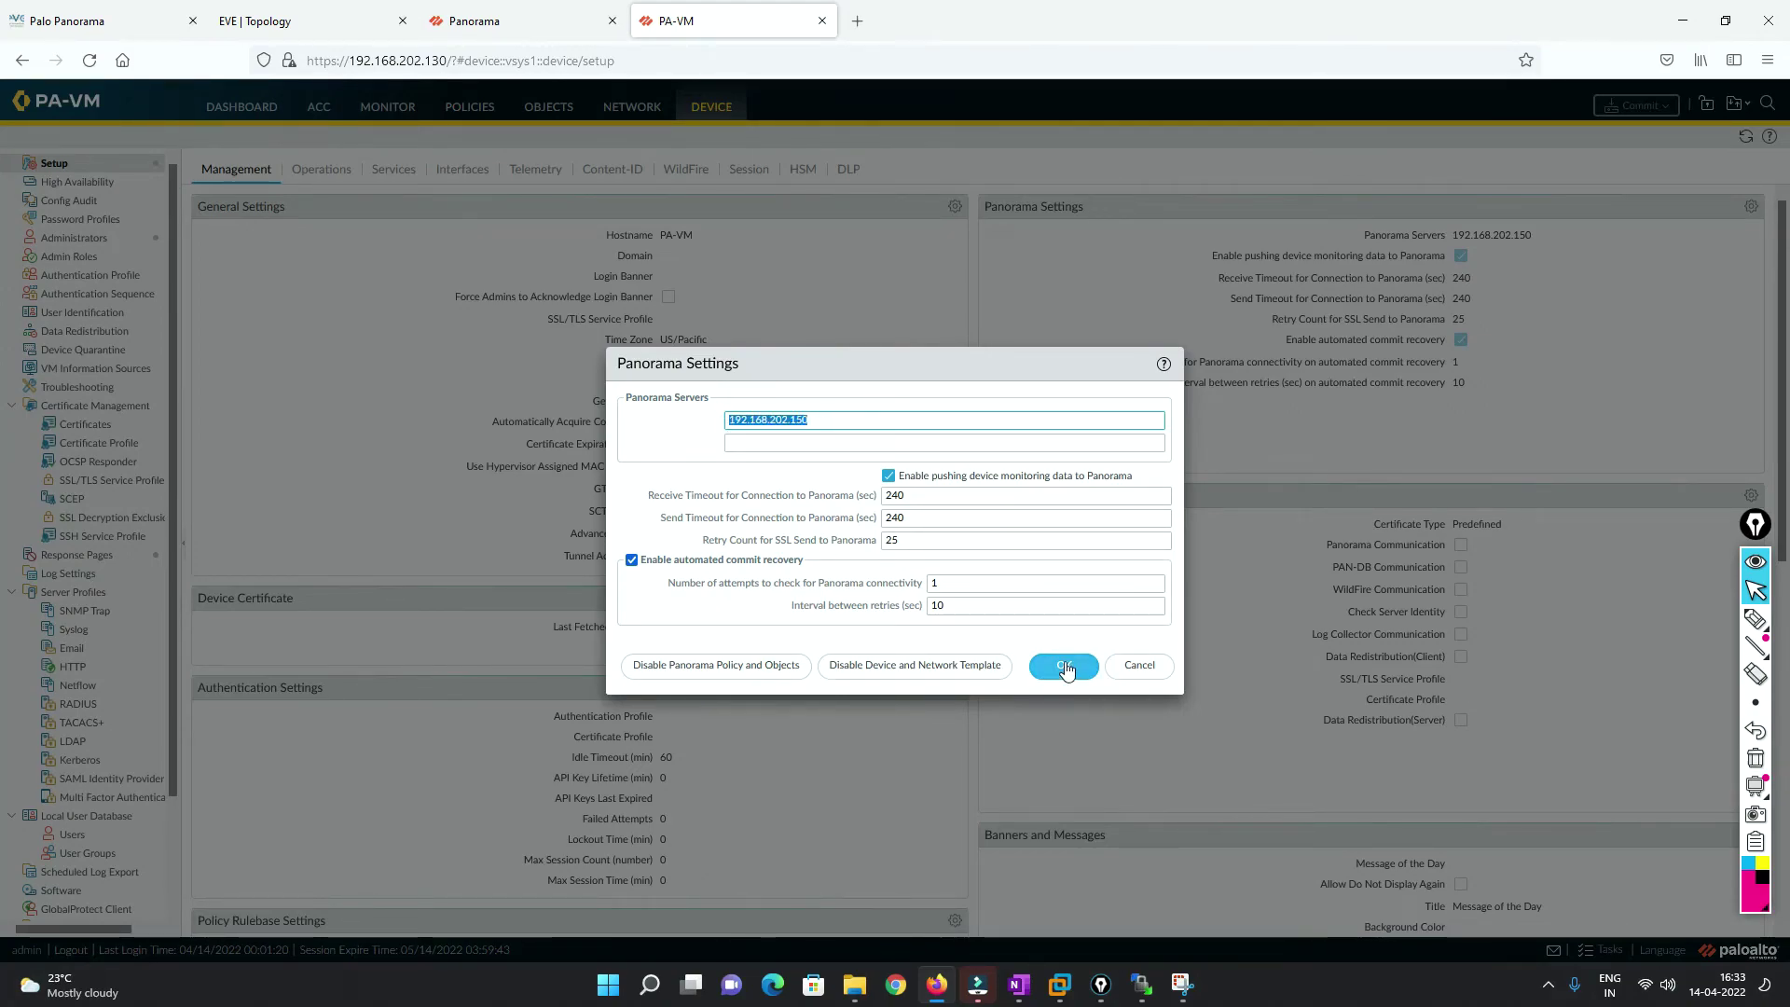
left_click(897, 495)
double_click(897, 495)
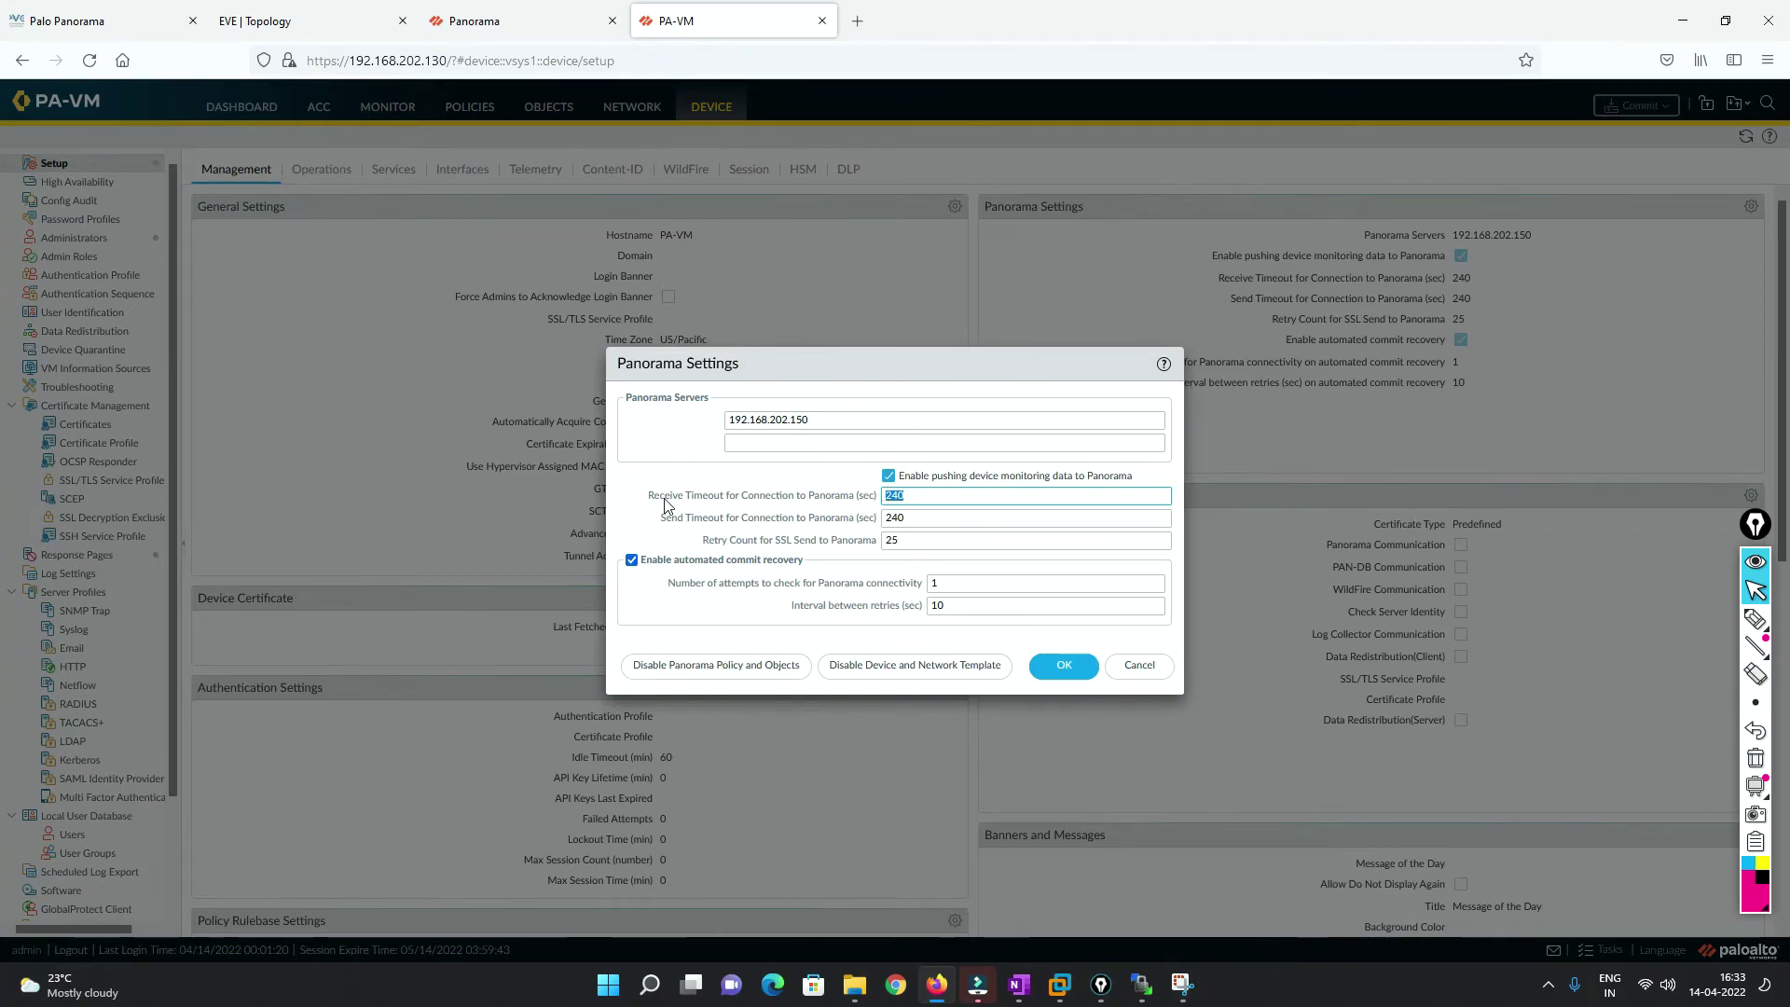
left_click(932, 498)
double_click(899, 496)
left_click_drag(706, 544, 884, 544)
left_click(907, 544)
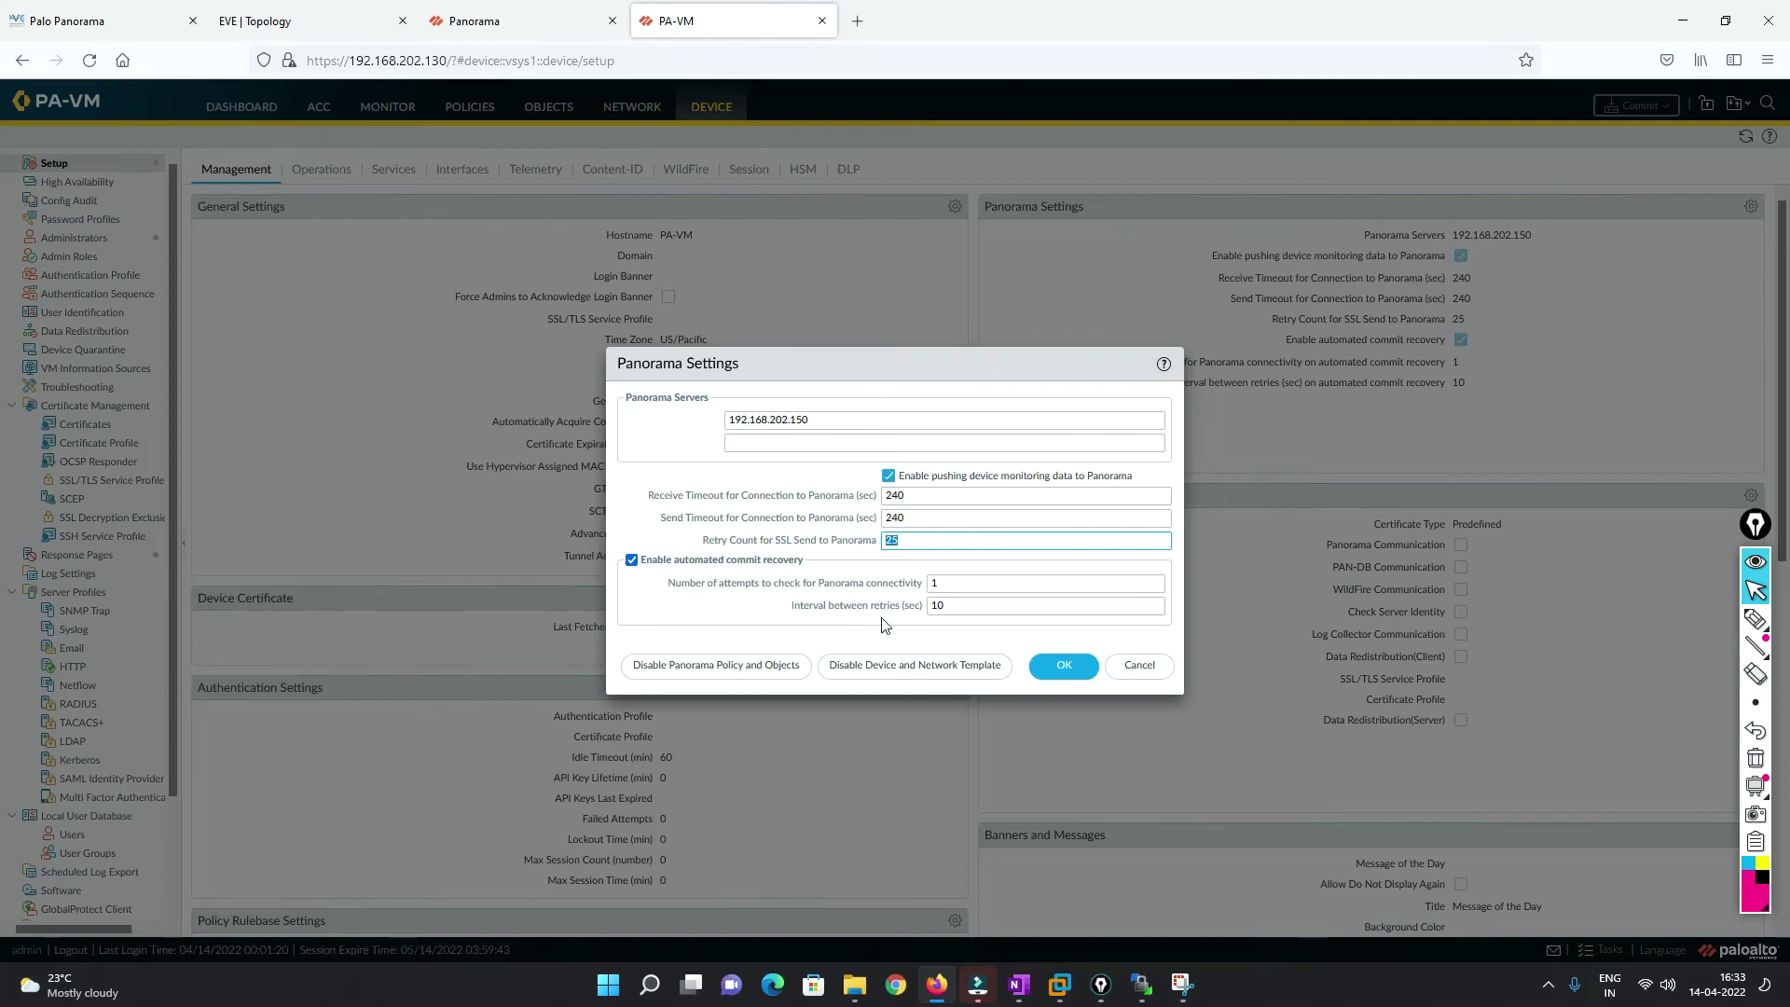
left_click_drag(948, 584, 887, 608)
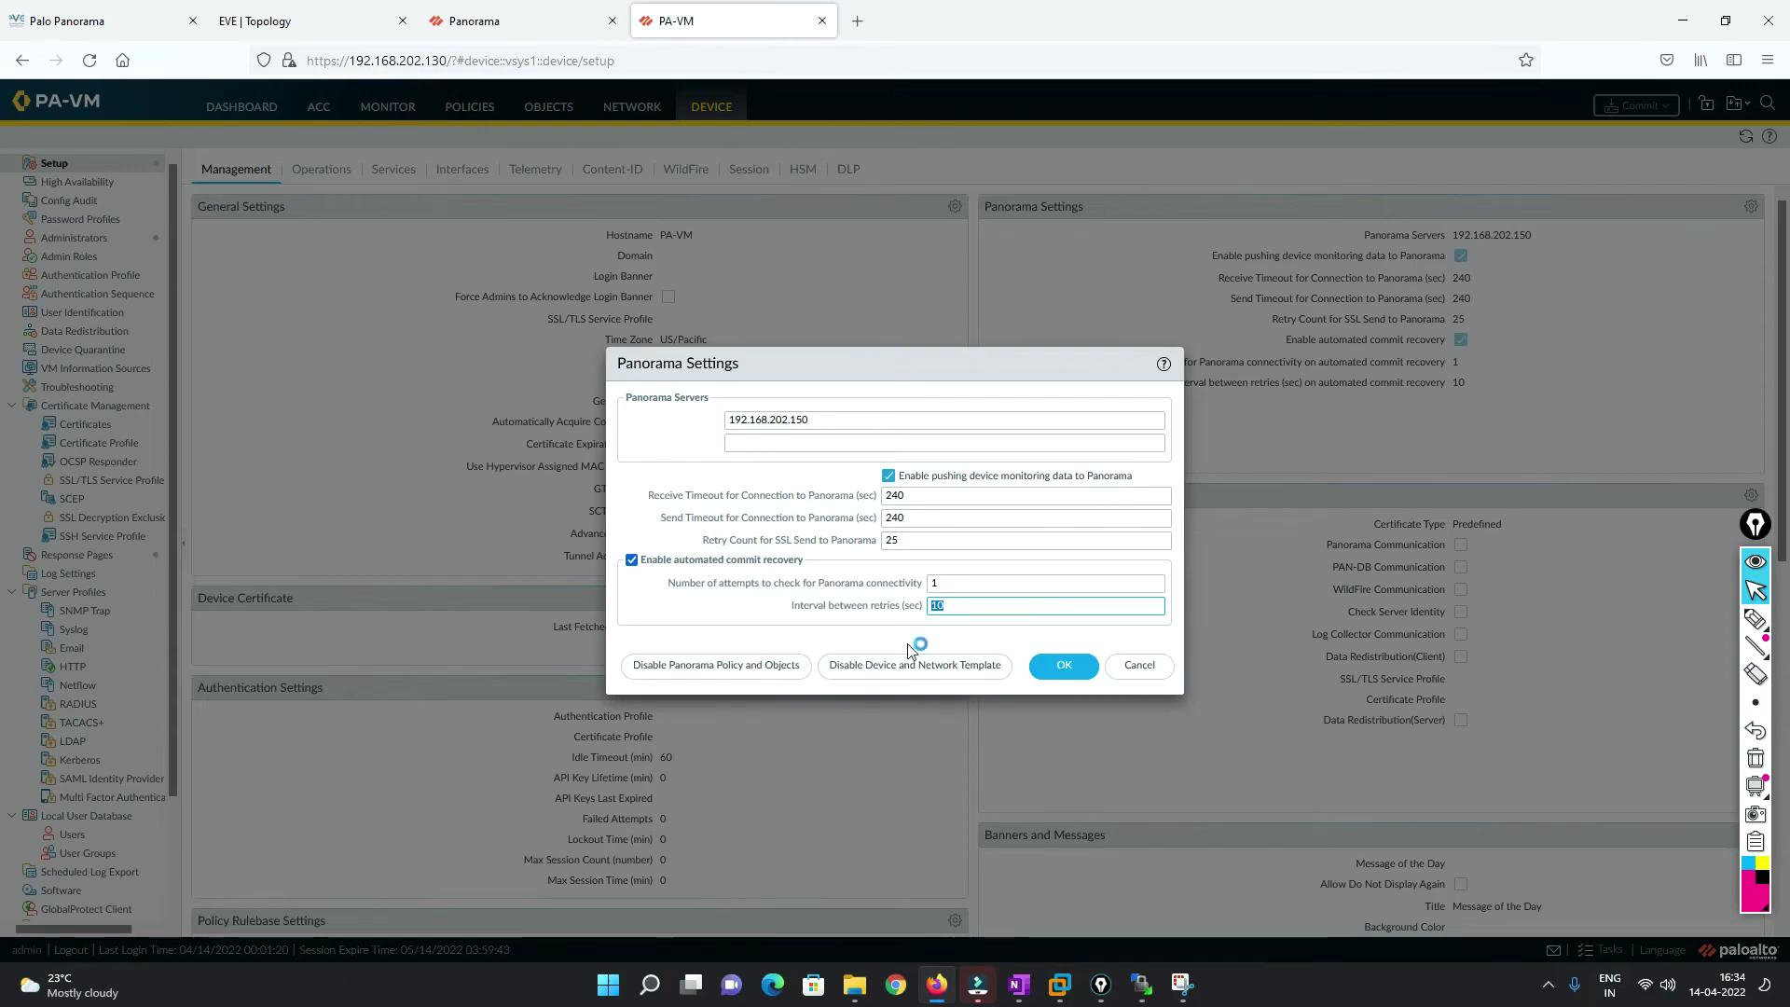
left_click(1056, 666)
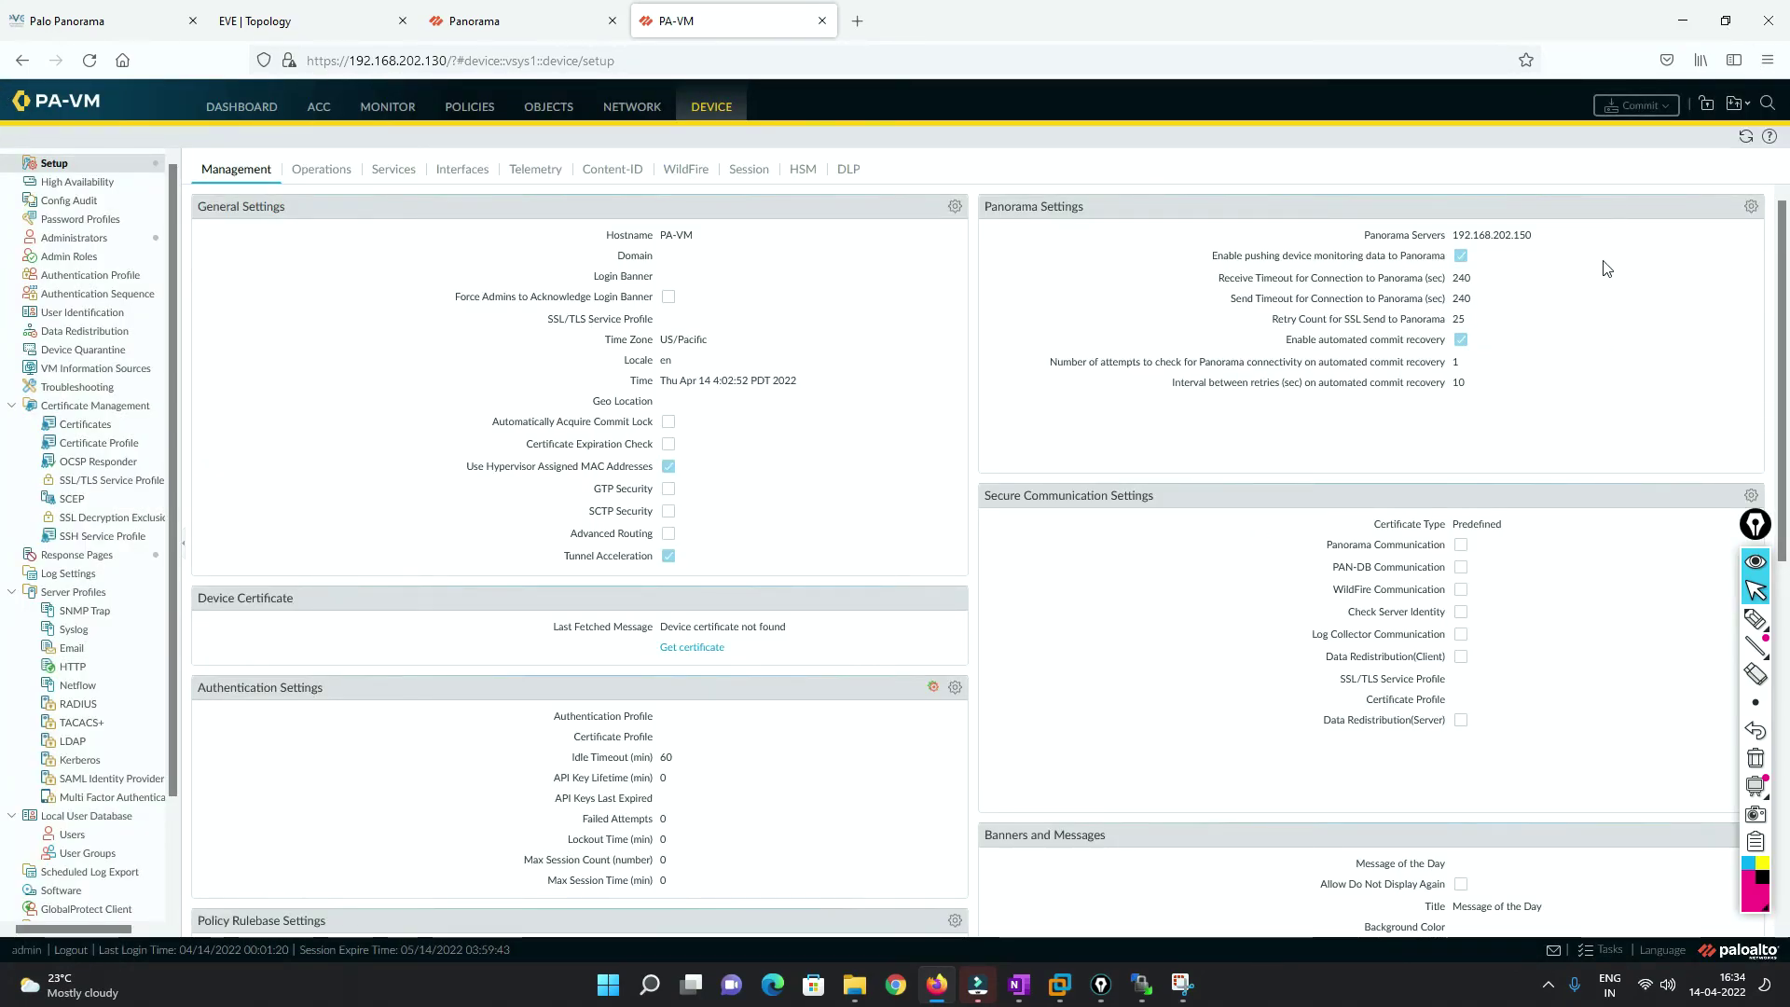
Refresh Panorama's Managed Devices summary and select the PA-VM row.
left_click(504, 19)
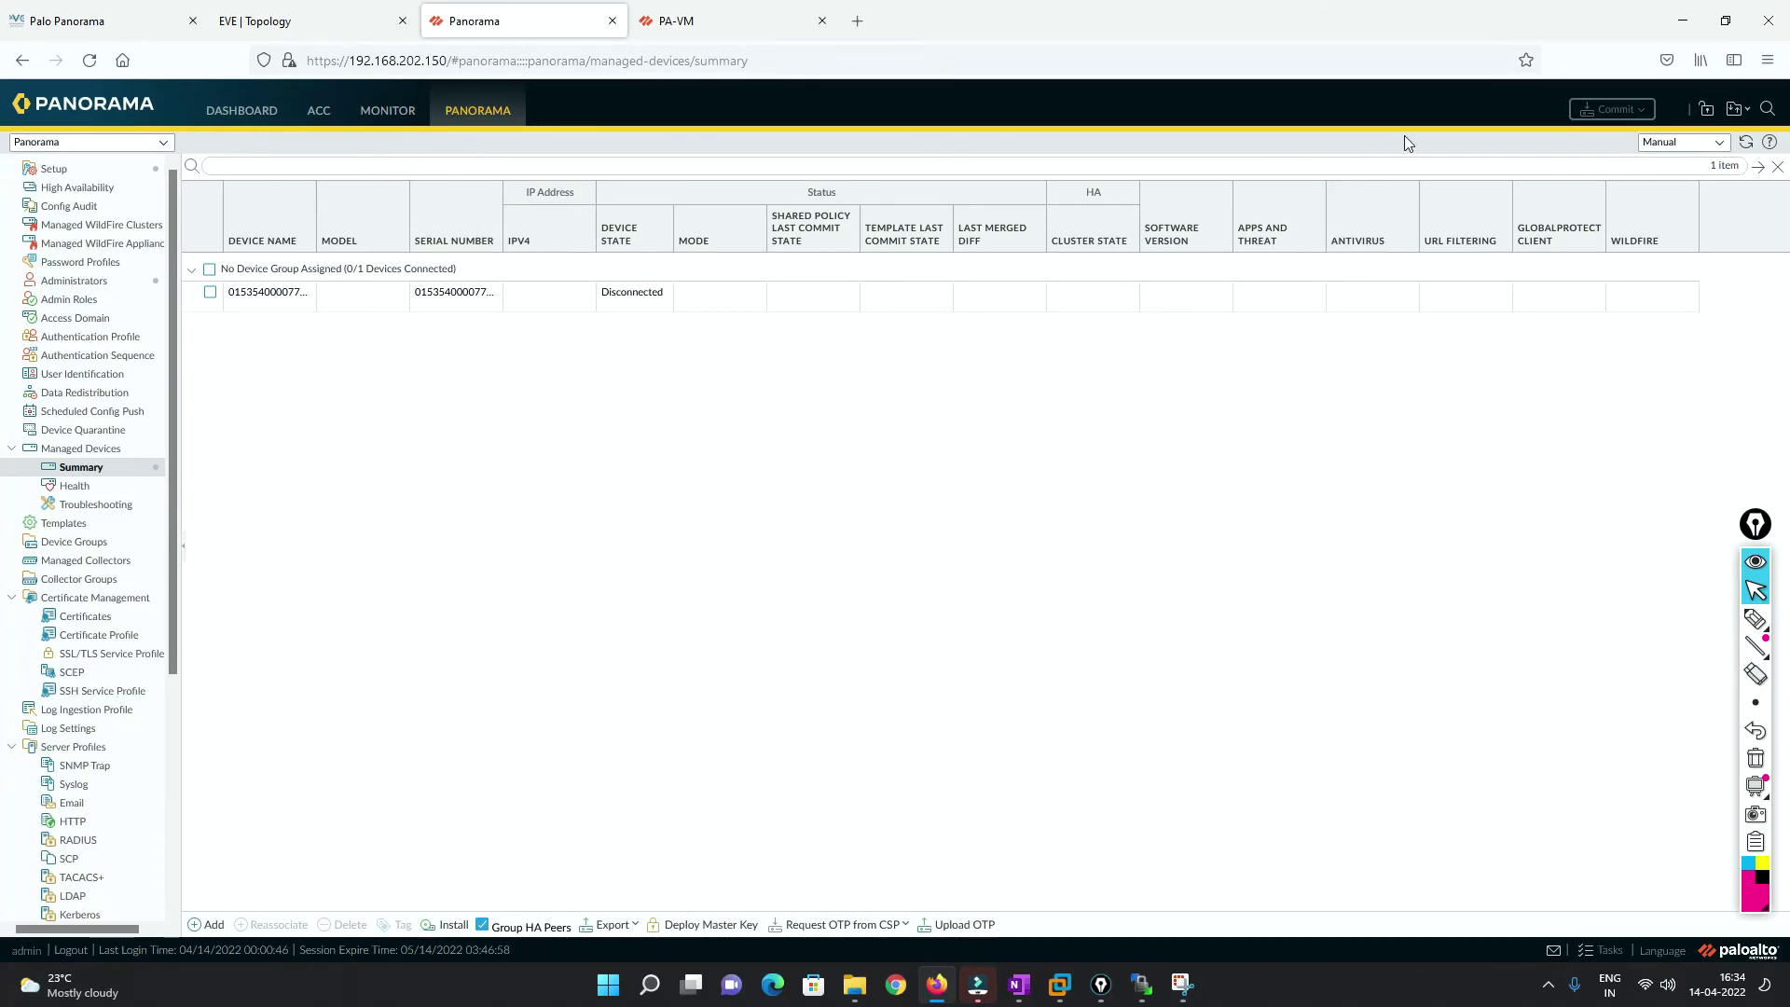
left_click(1746, 142)
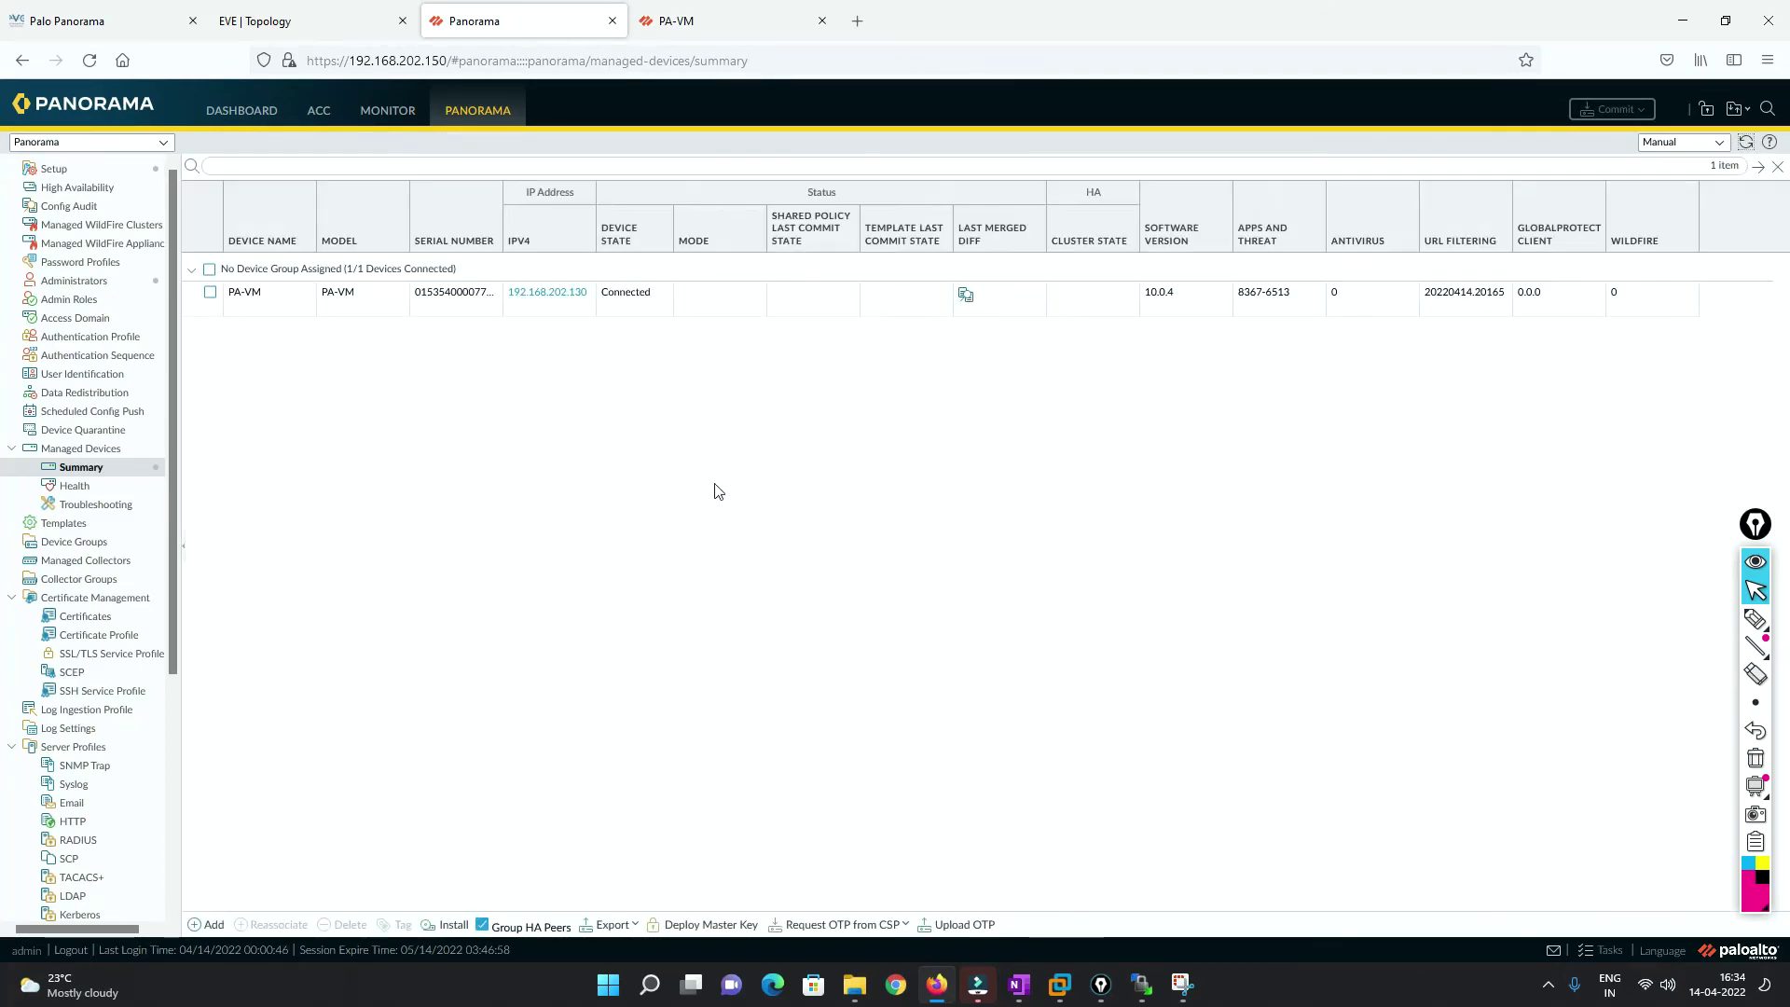
left_click(620, 299)
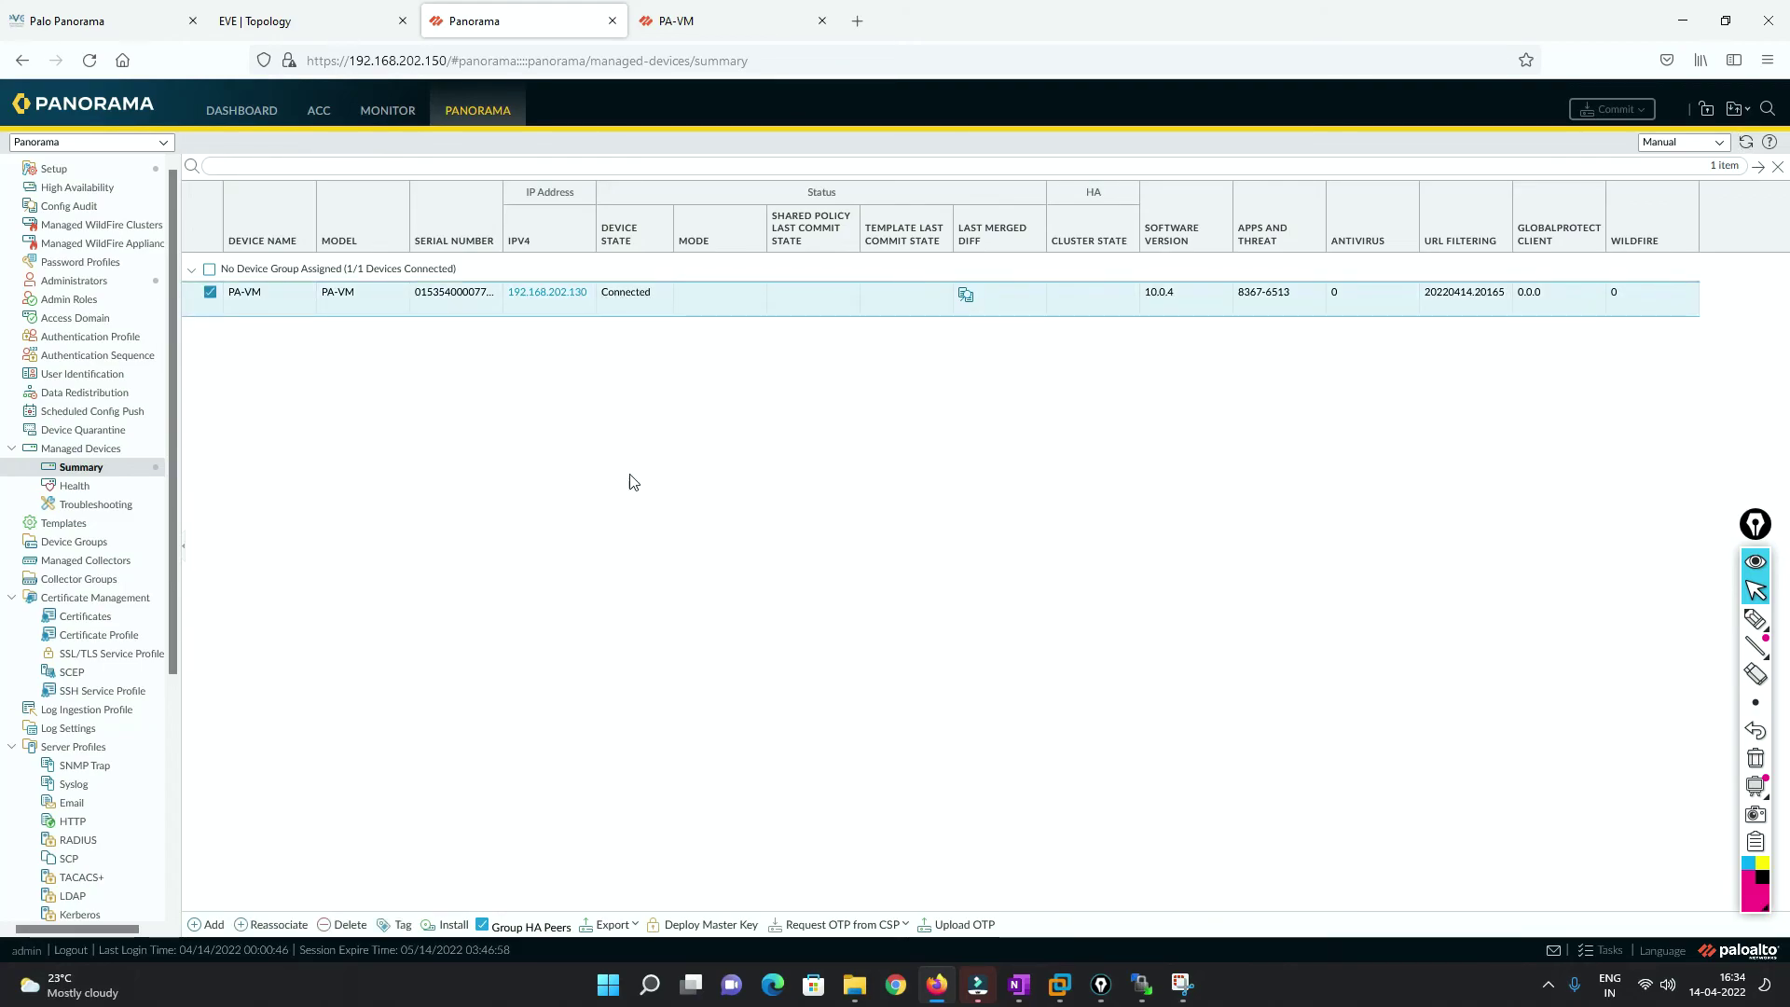
Compare the firewall's management setup with Panorama's list showing PA-VM Connected at 192.168.202.130, version 10.0.4.
left_click(655, 22)
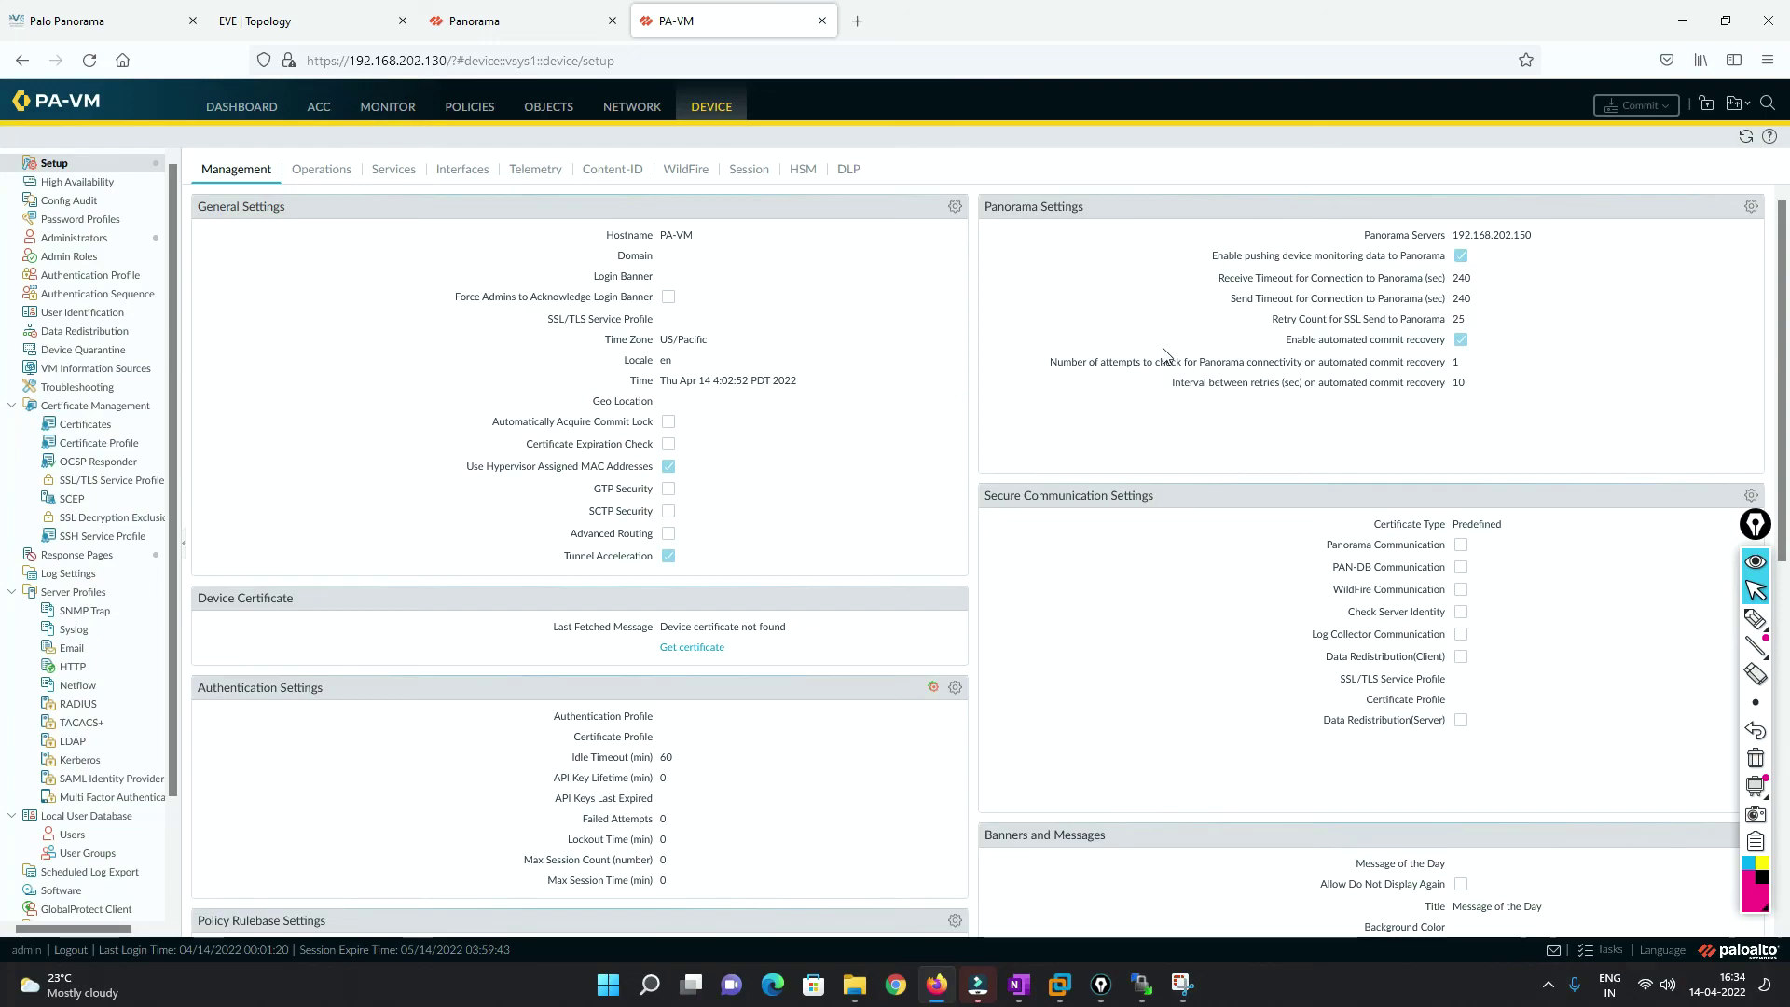
left_click(558, 20)
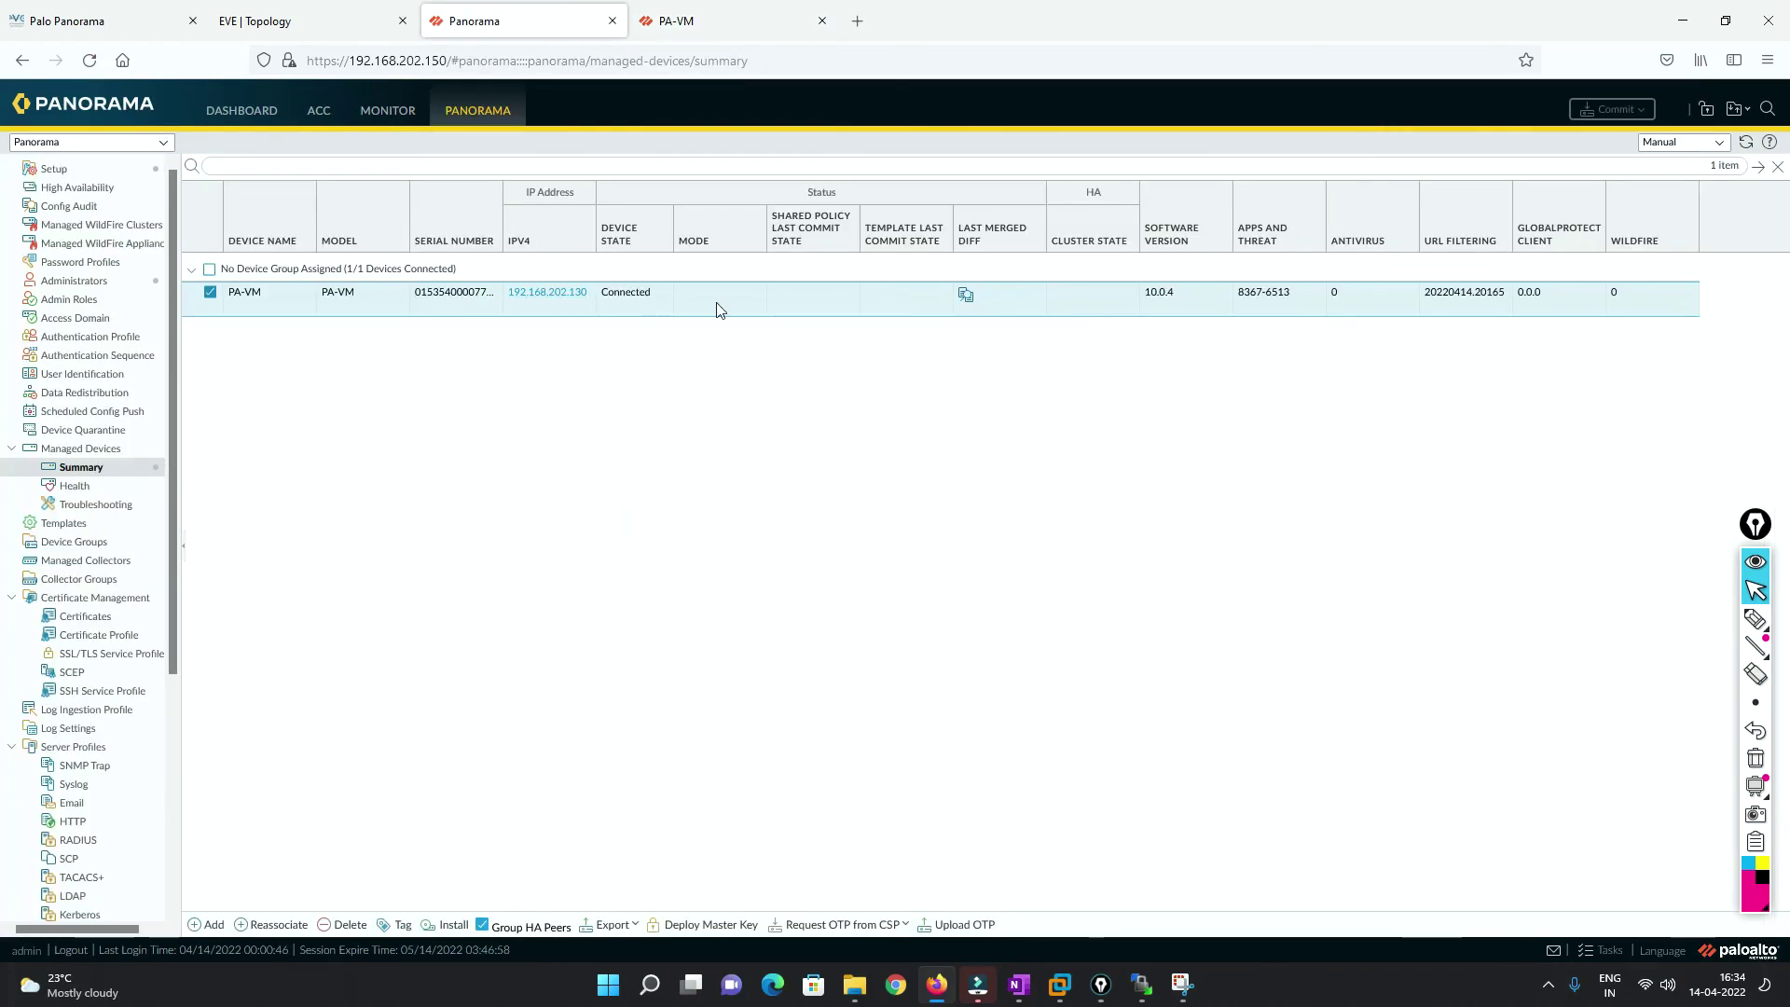
left_click(676, 21)
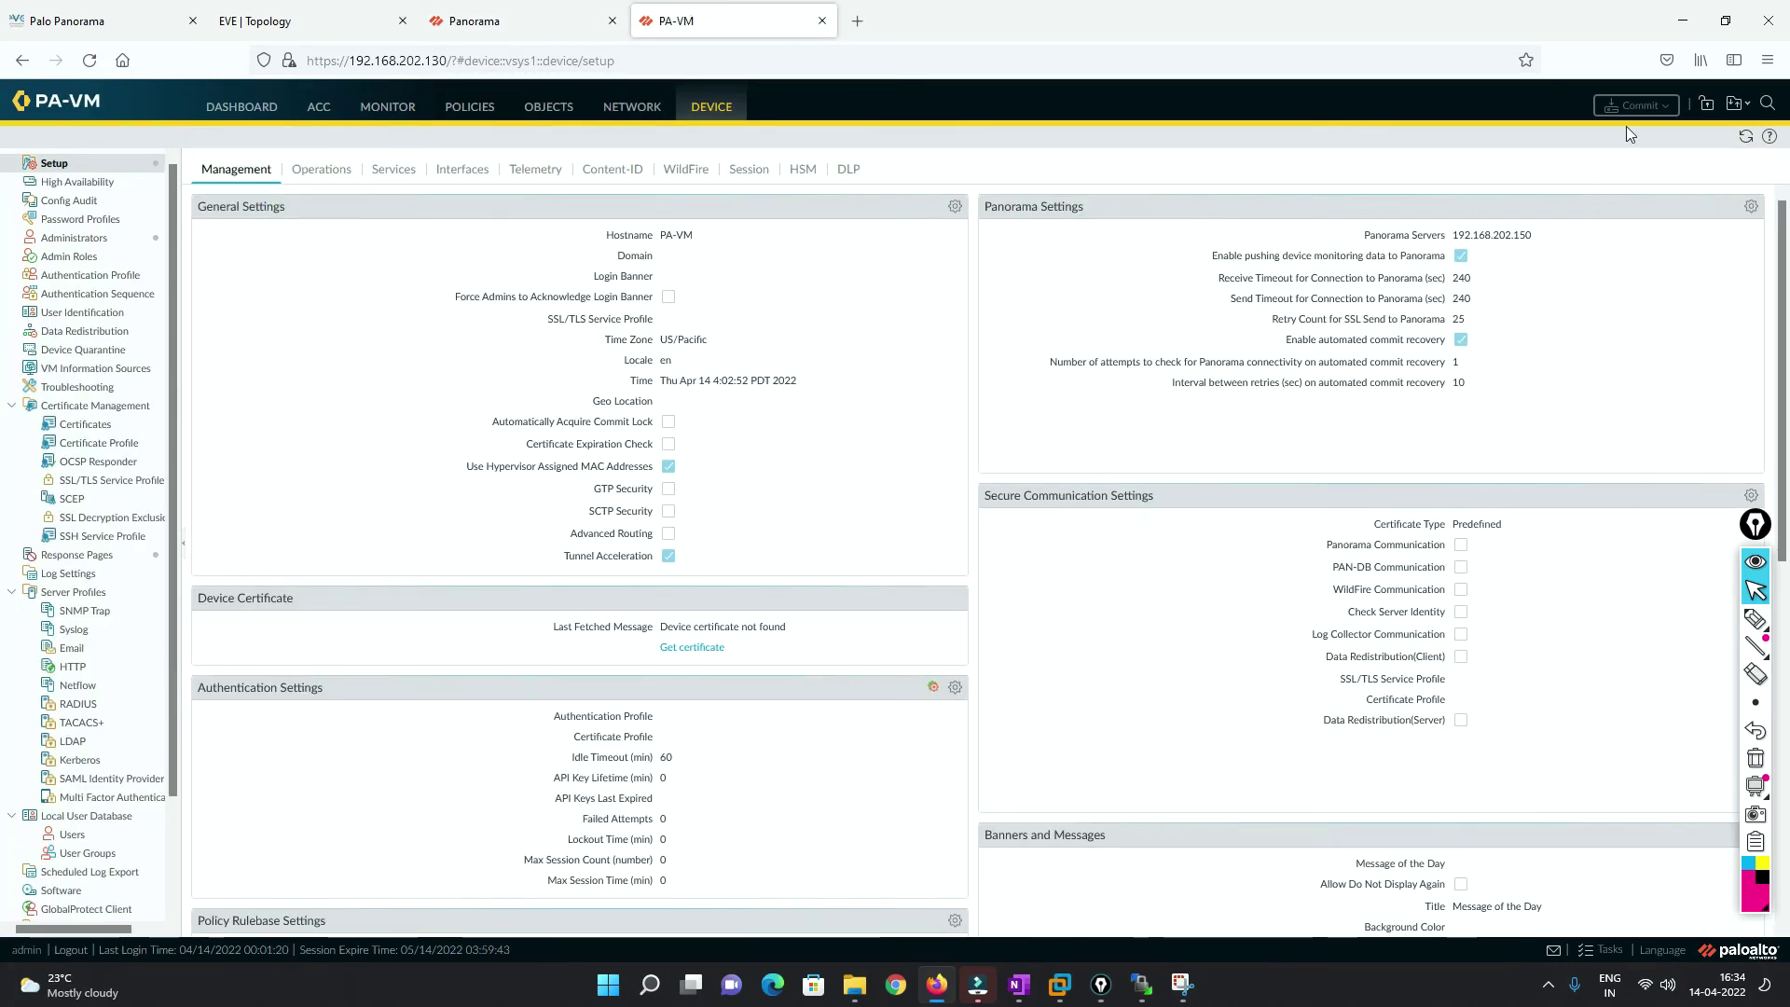
left_click(494, 20)
left_click(690, 21)
left_click(494, 21)
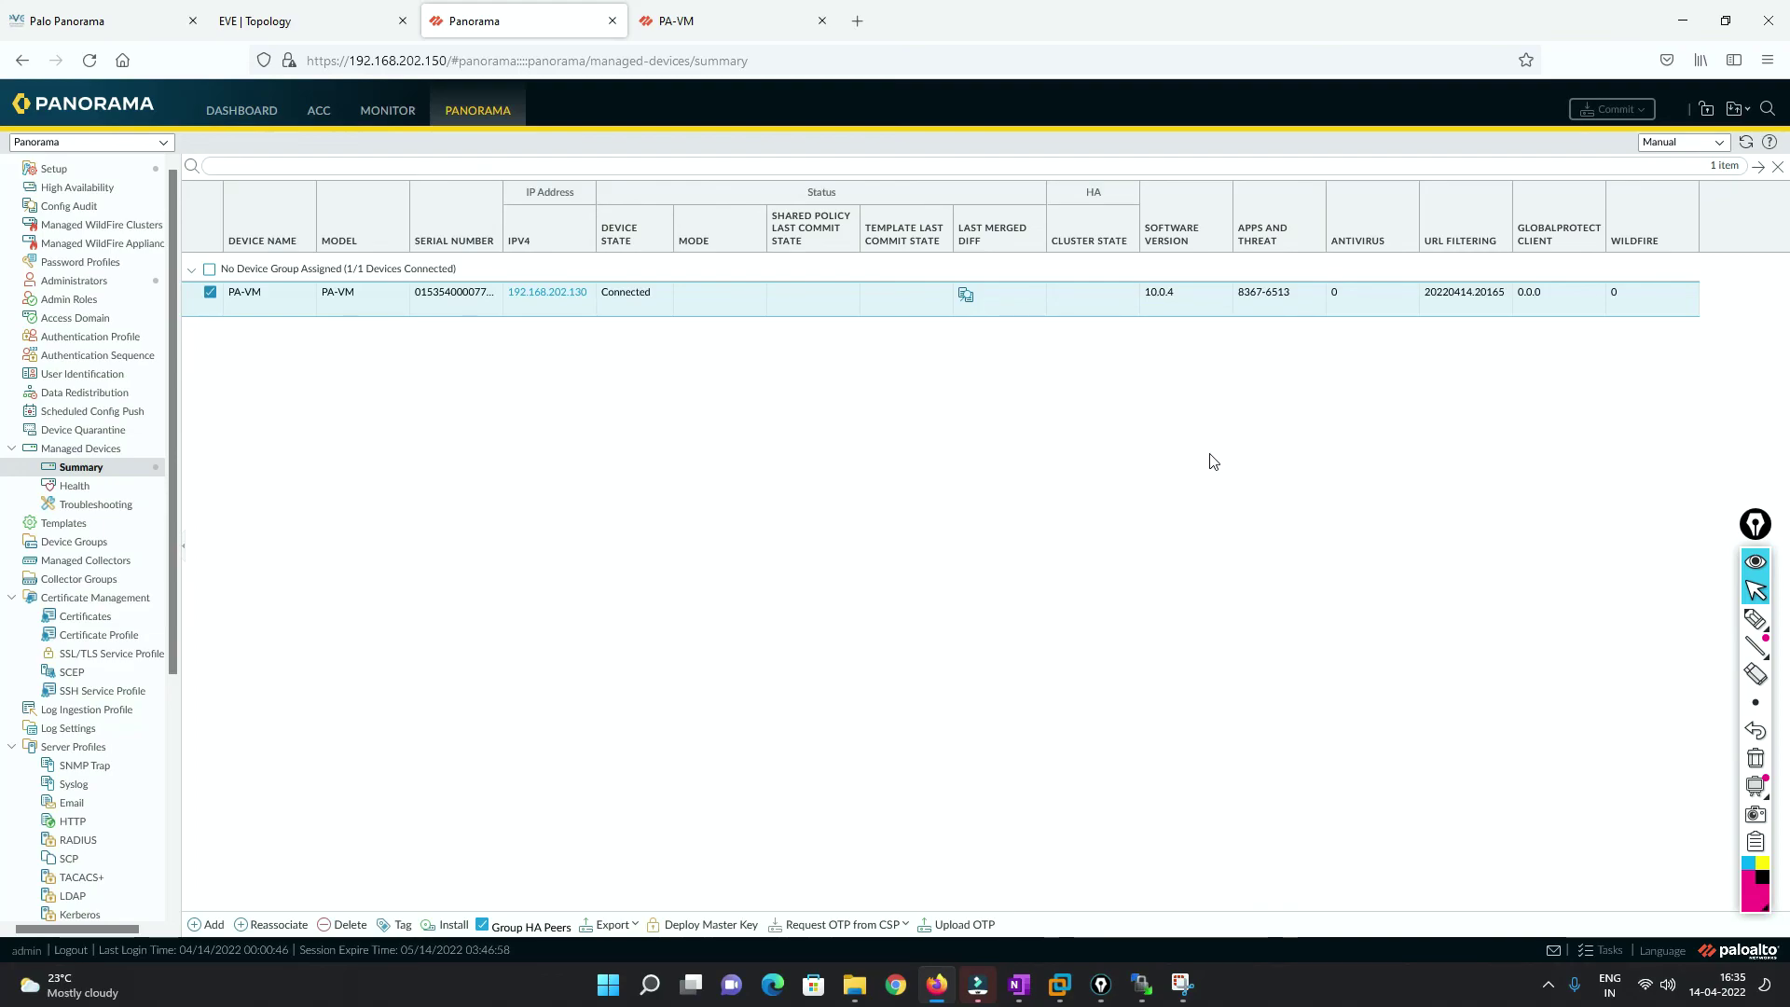
scroll(122, 596, "down", 6)
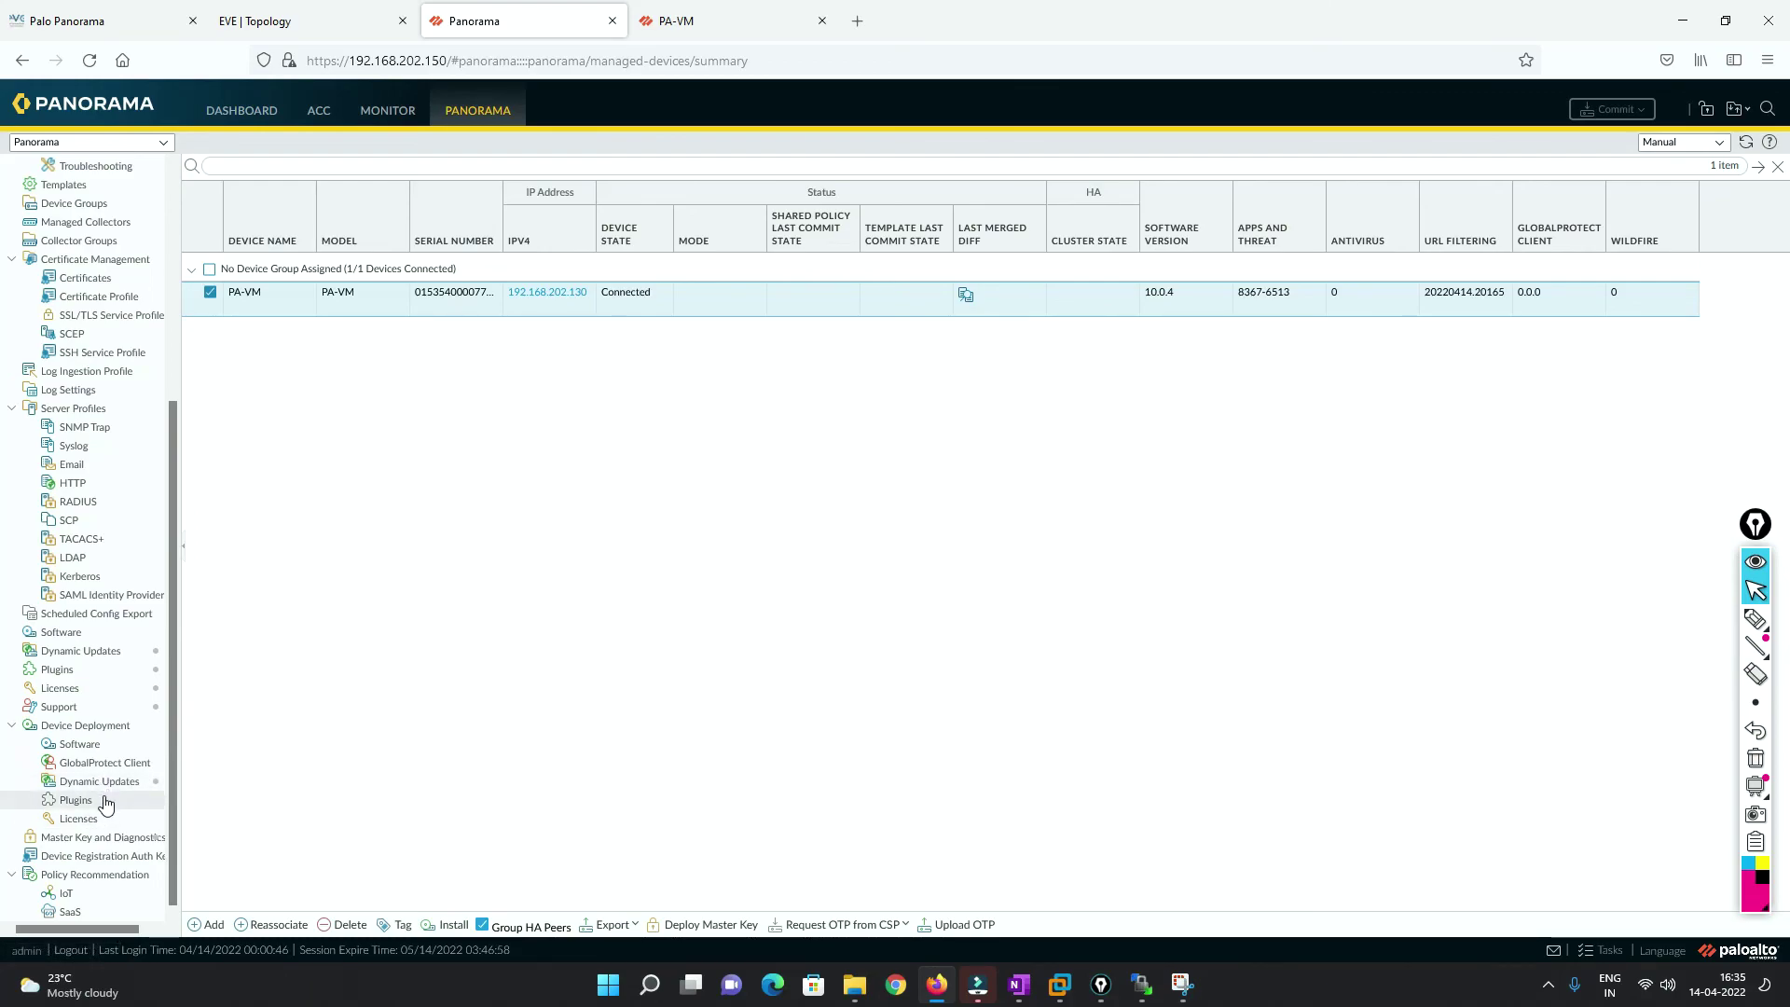
scroll(102, 594, "up", 4)
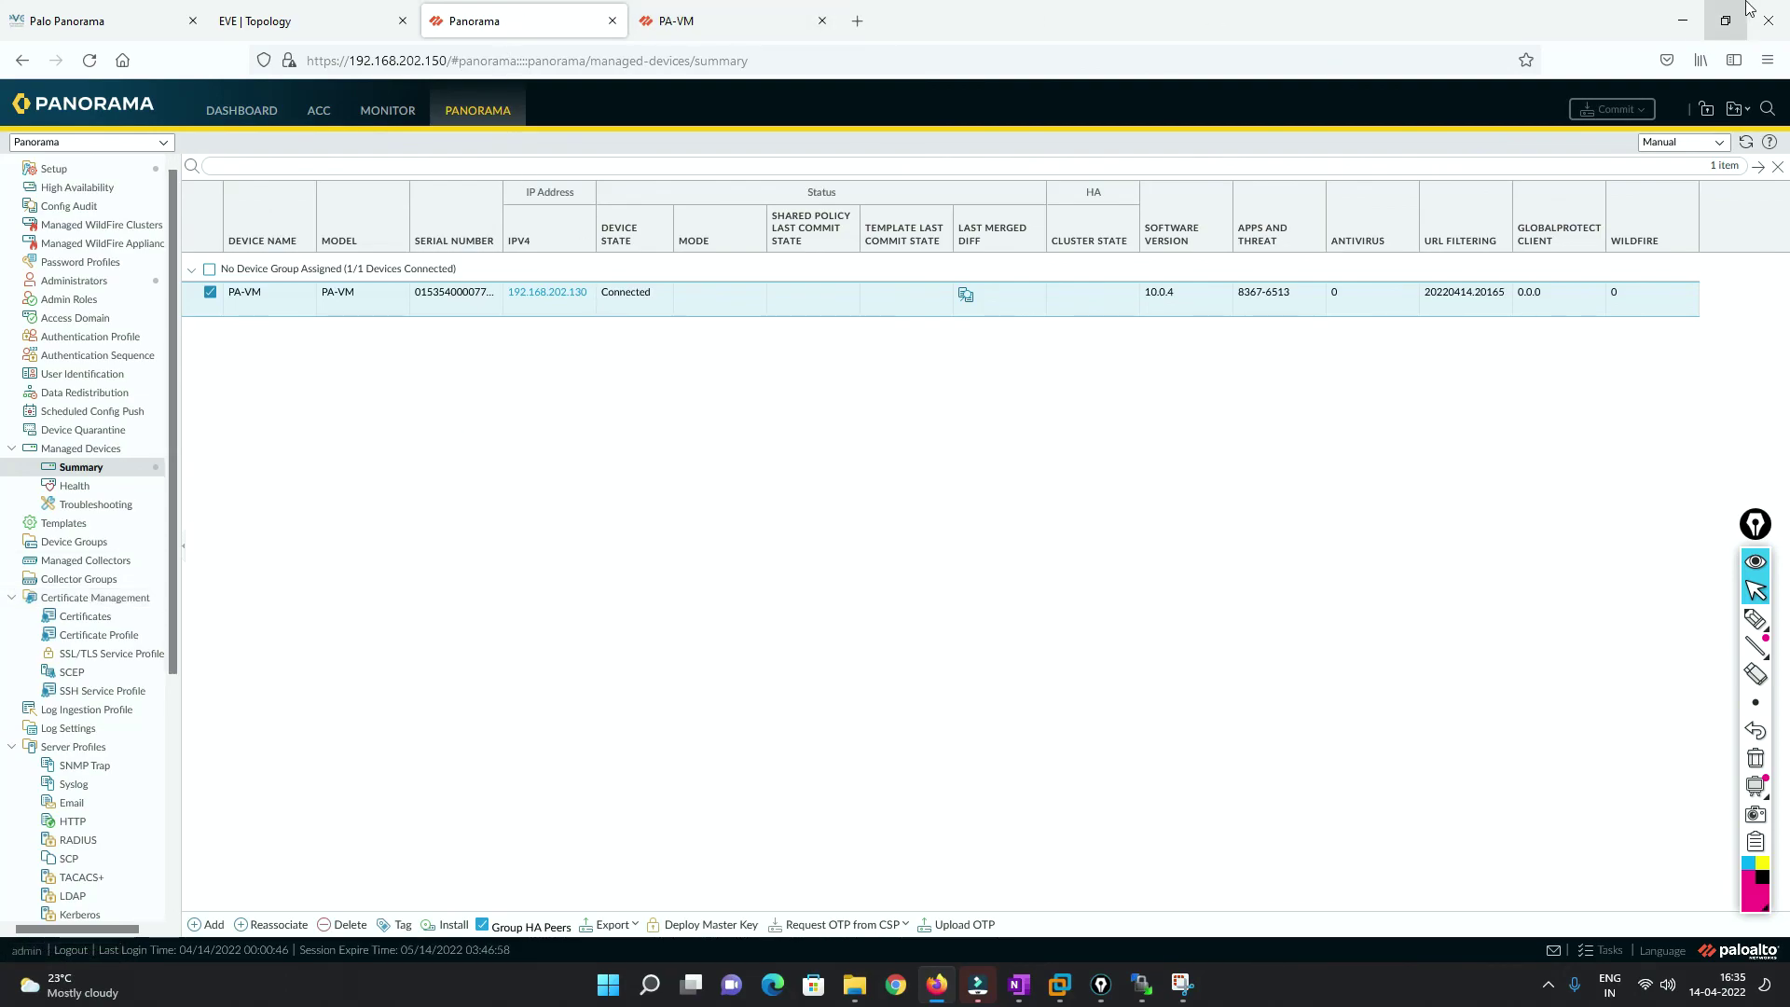
Minimise Firefox to reveal the Day 2 Panorama topic list in OneNote.
left_click(1683, 21)
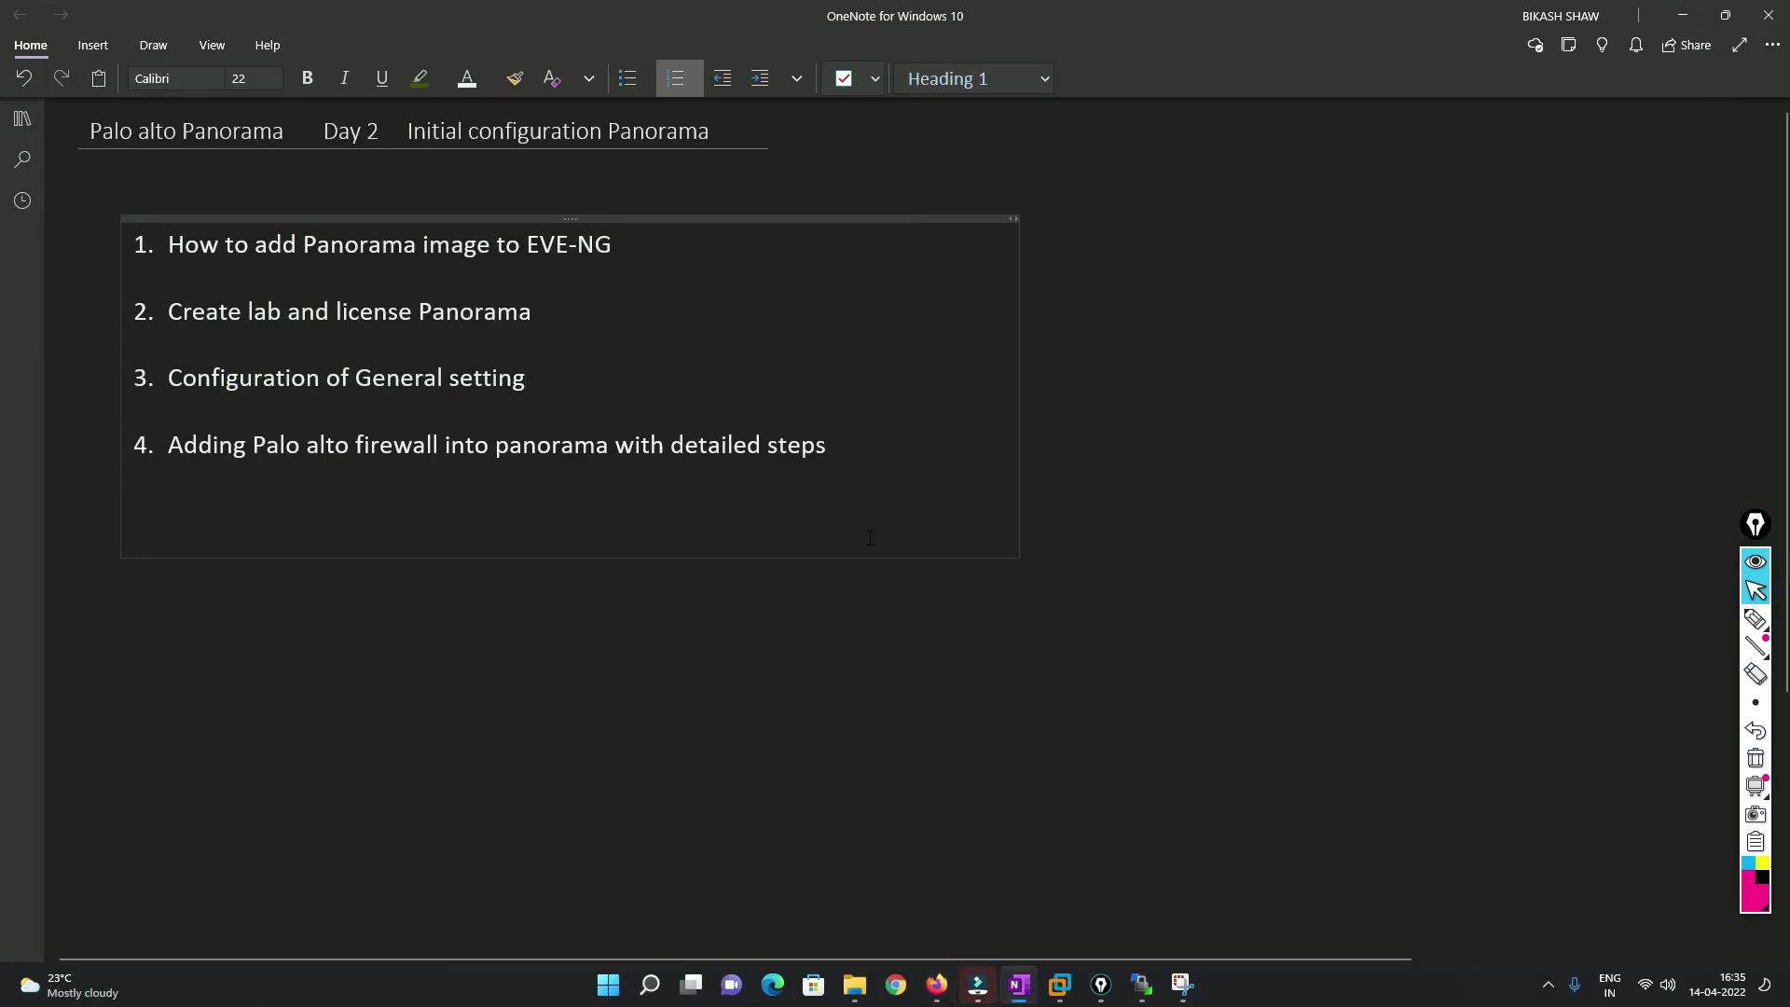